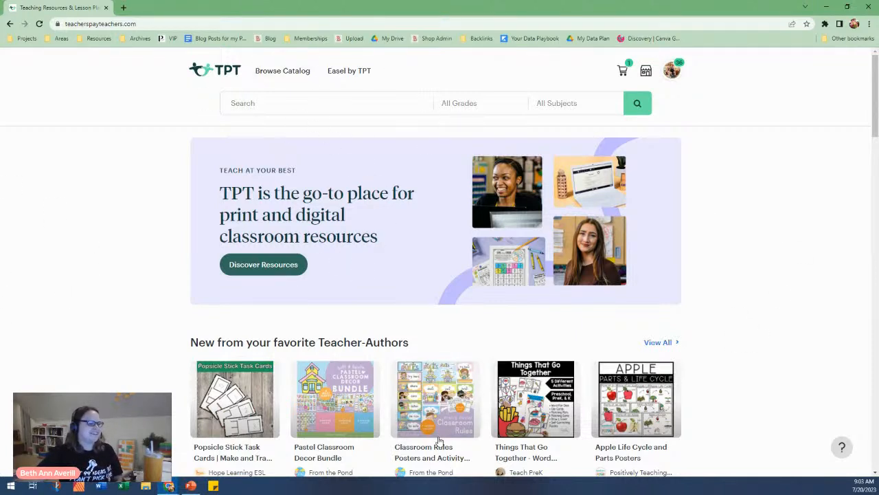
pyautogui.scroll(-1, 414, 417)
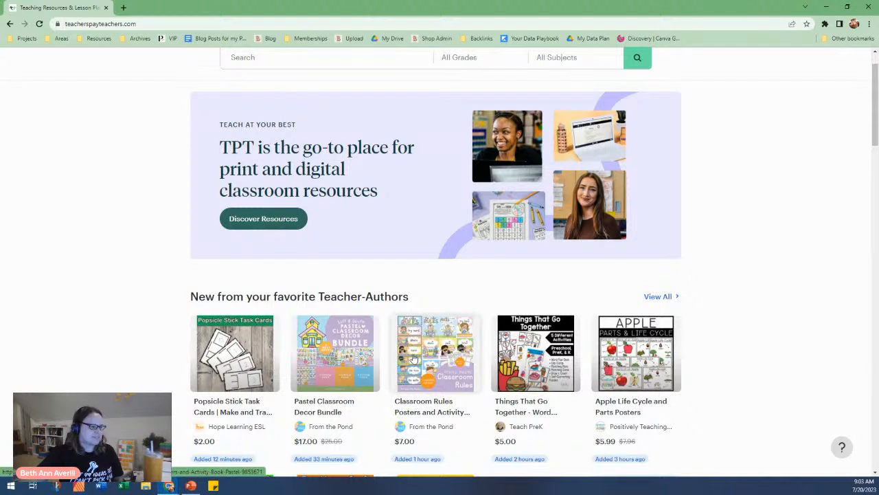
pyautogui.scroll(1, 443, 392)
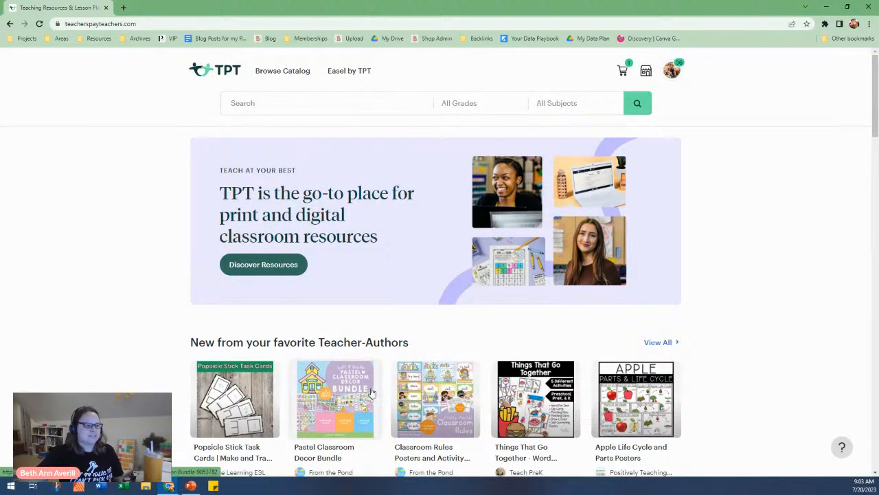
pyautogui.scroll(-1, 368, 428)
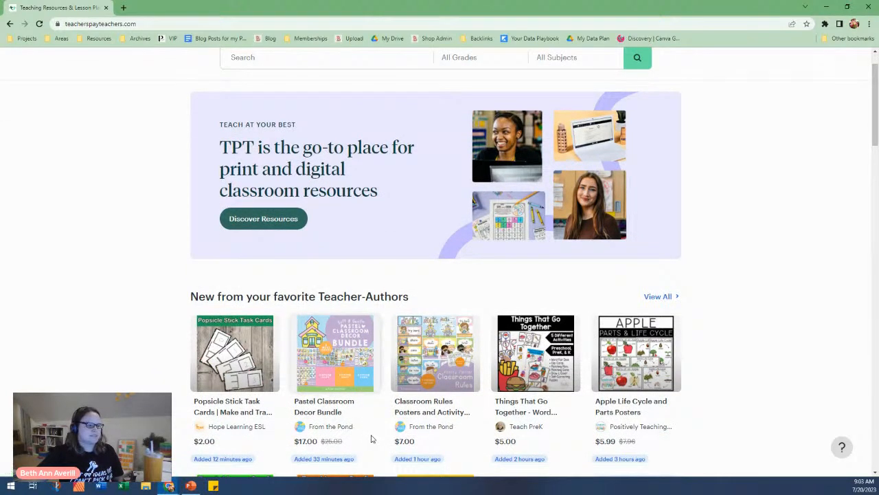
pyautogui.scroll(-2, 369, 434)
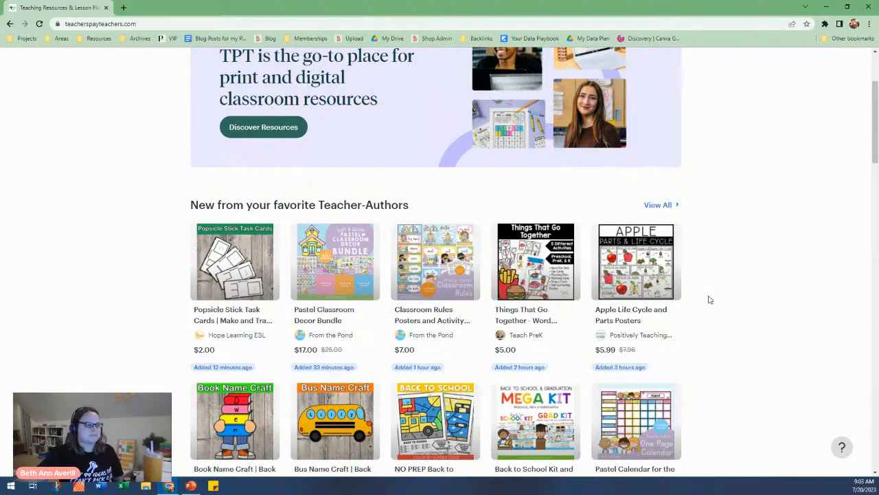
pyautogui.scroll(3, 687, 289)
pyautogui.click(257, 103)
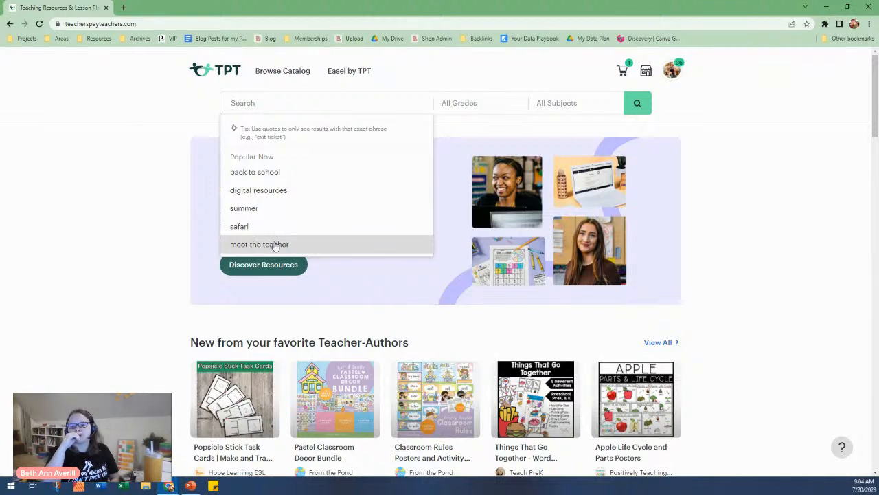
pyautogui.click(106, 283)
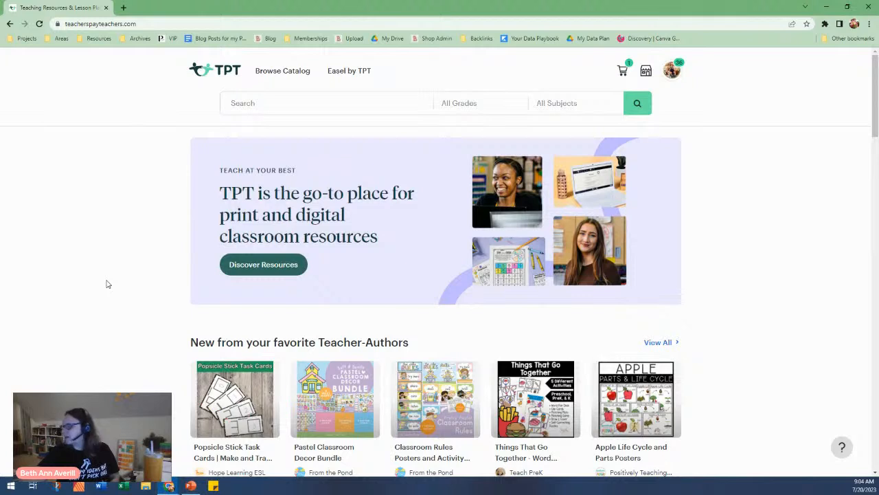
# - Open the store's product listings and look over the most recently posted products
pyautogui.click(645, 73)
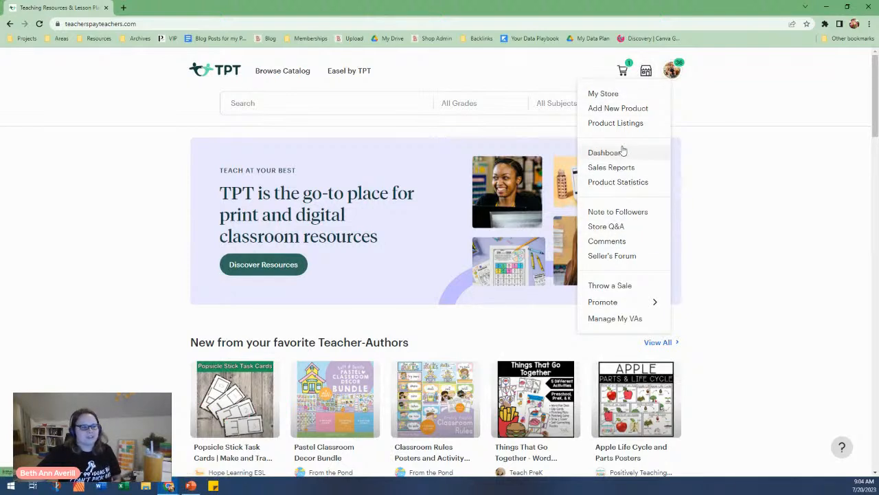
pyautogui.click(637, 126)
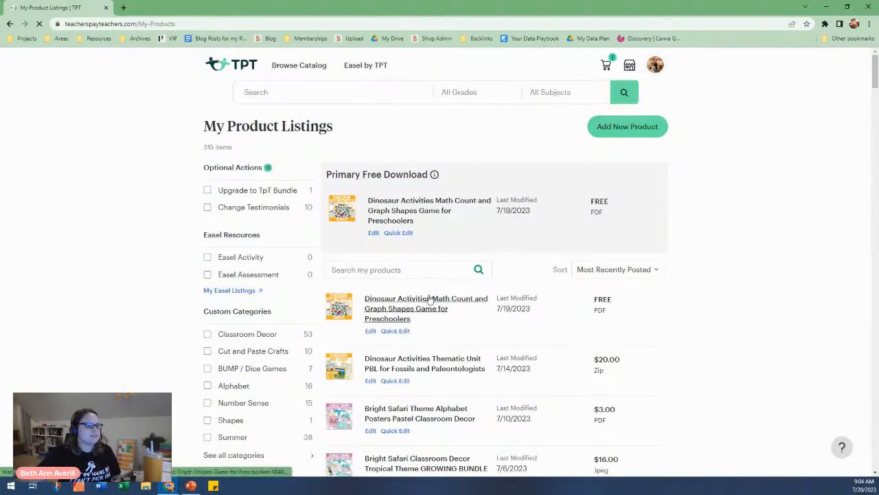
pyautogui.scroll(-2, 703, 289)
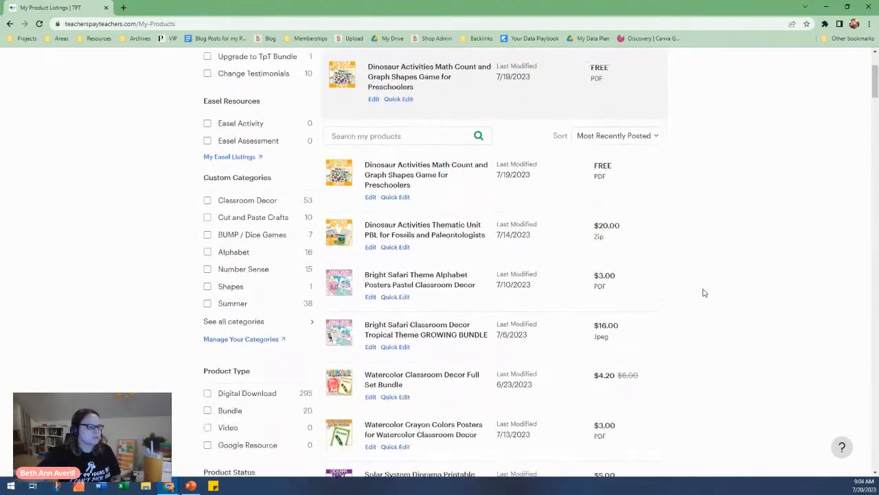
pyautogui.scroll(-3, 703, 291)
pyautogui.scroll(4, 703, 291)
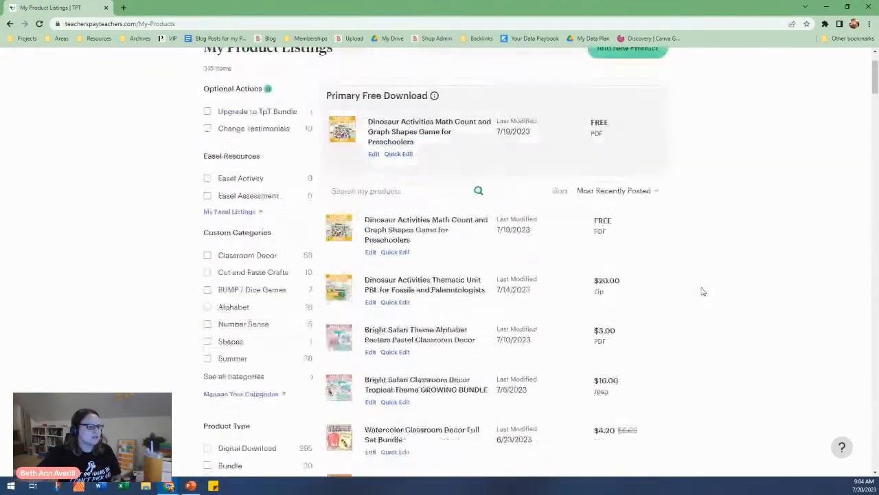
# - Search the store's own product listings for "spotty", and shorten the keyword to "spot"
pyautogui.click(384, 223)
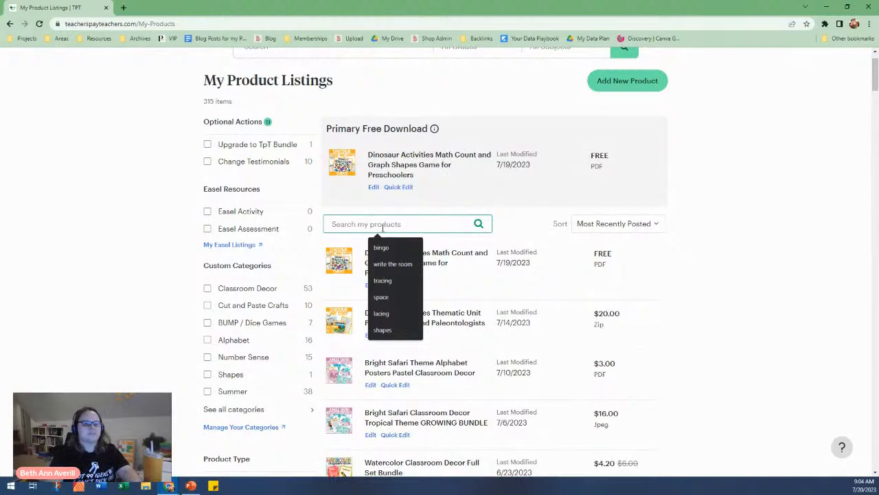
pyautogui.write('spotty')
pyautogui.press('Return')
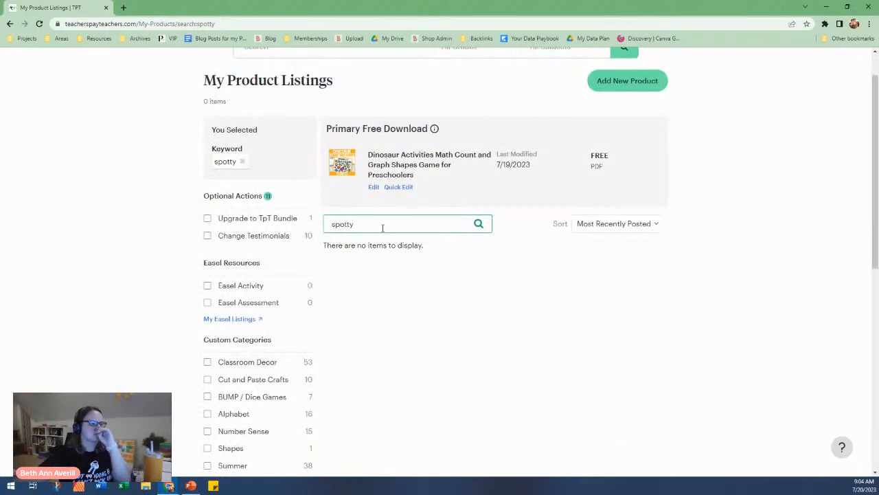
pyautogui.press('BackSpace')
pyautogui.press('BackSpace')
pyautogui.press('Return')
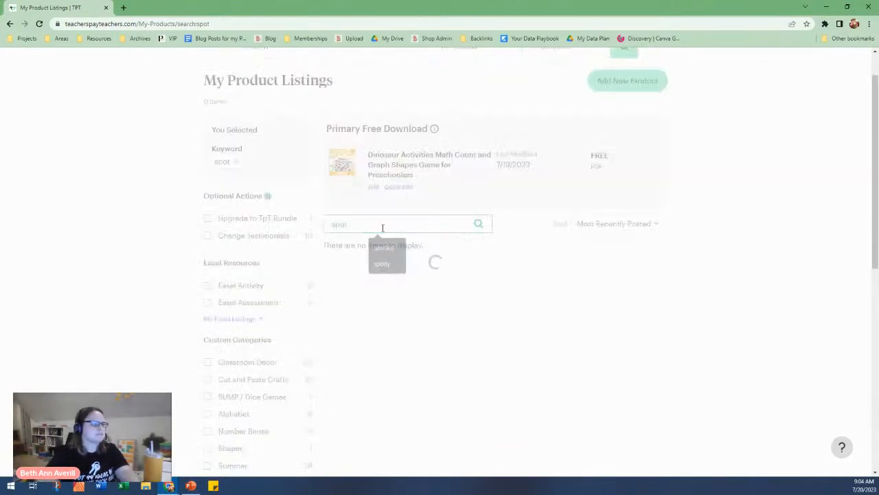
# - Search the store's own product listings for "dot"
pyautogui.doubleClick(383, 228)
pyautogui.write('dot')
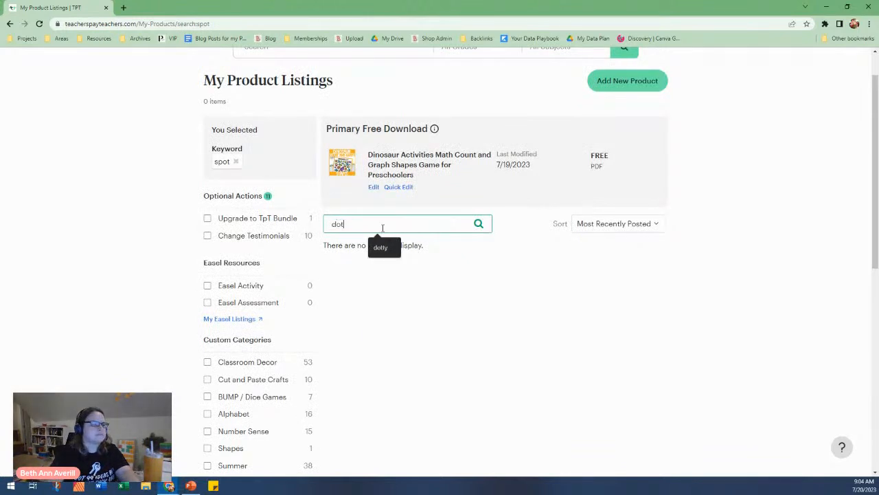
pyautogui.press('Return')
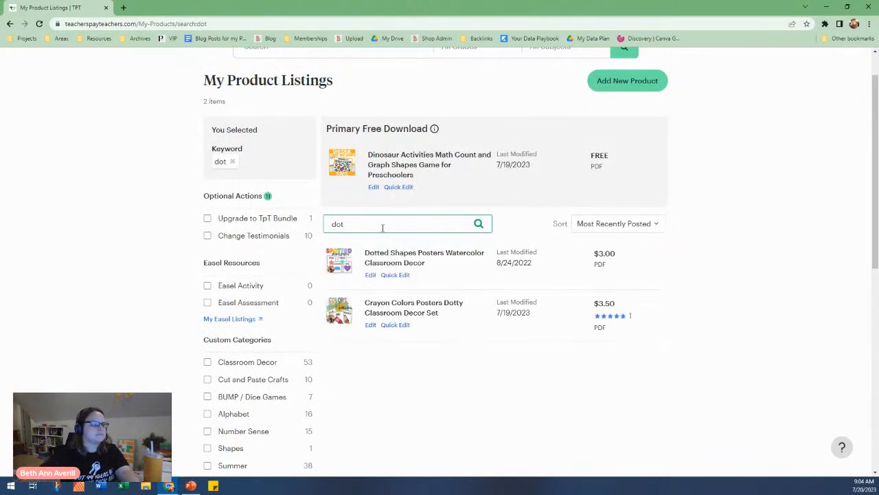
# - View the Dotted Shapes Posters listing with its second image and the Crayon Colors Posters Dotty listing, returning to the search results
pyautogui.click(354, 295)
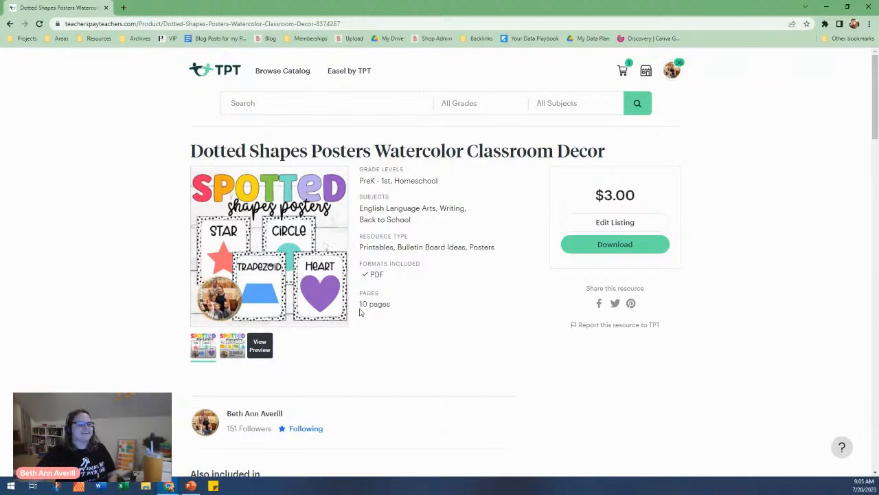
pyautogui.click(226, 351)
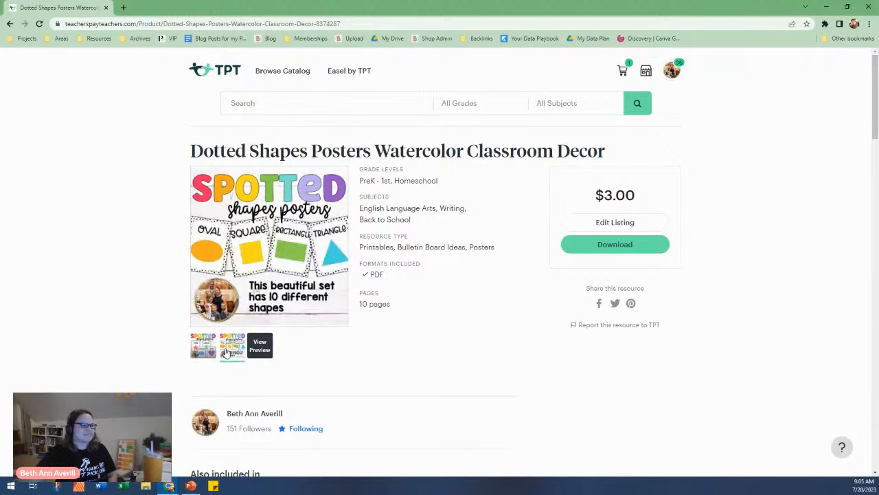
pyautogui.click(11, 25)
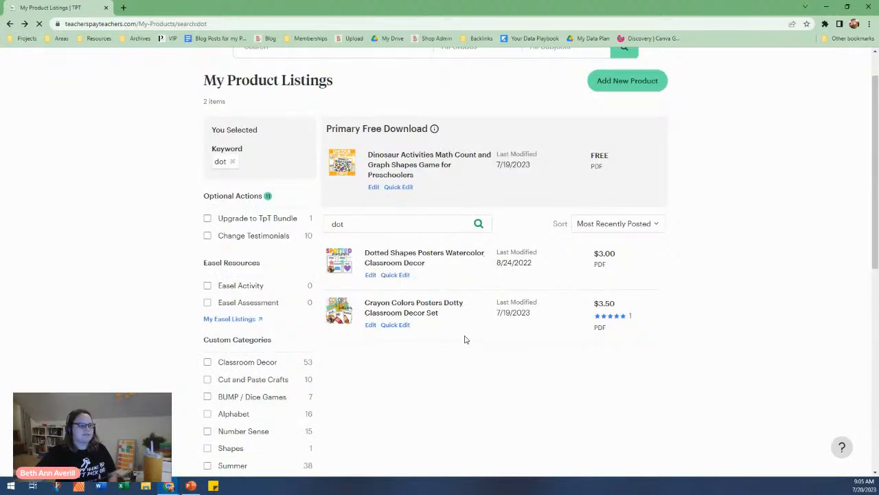
pyautogui.click(337, 320)
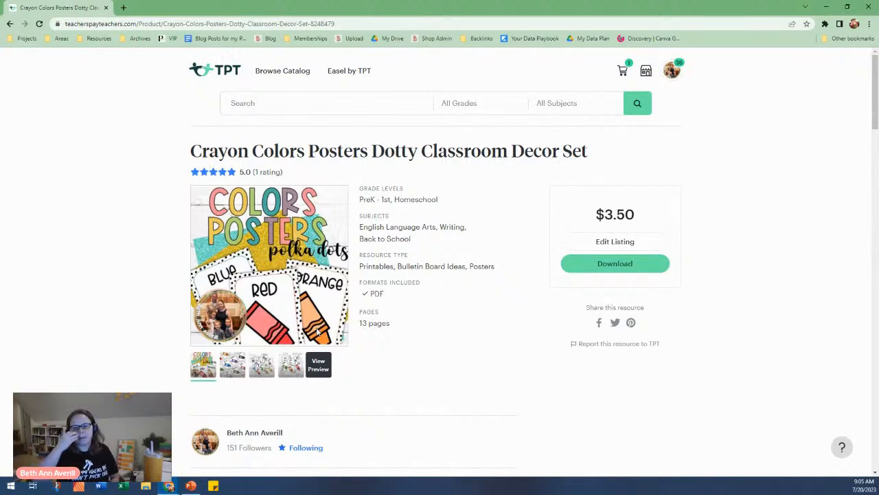
pyautogui.click(9, 24)
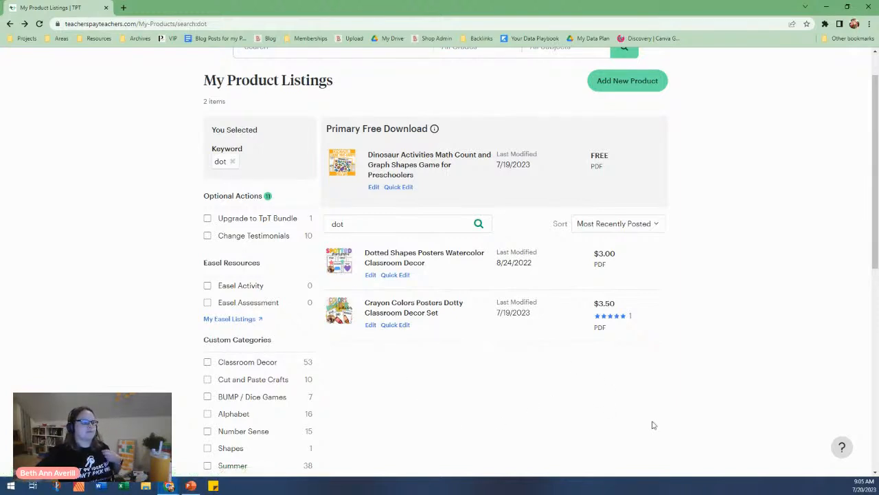
# - Switch to PowerPoint and bring up the file browser for opening a presentation, moved clear of the screen corner
pyautogui.click(190, 486)
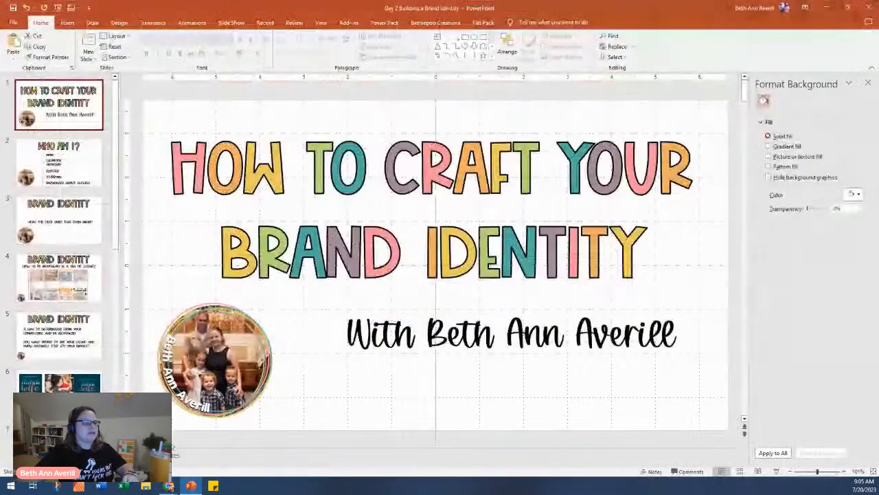
pyautogui.click(14, 22)
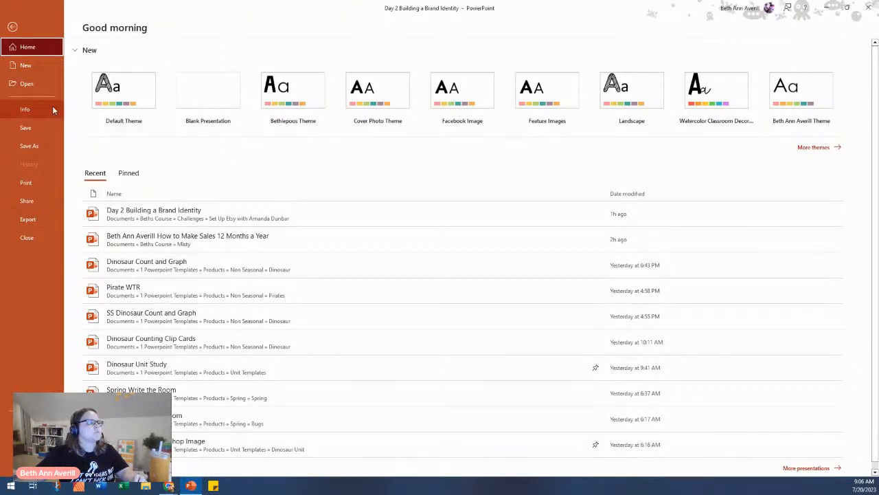
pyautogui.click(40, 87)
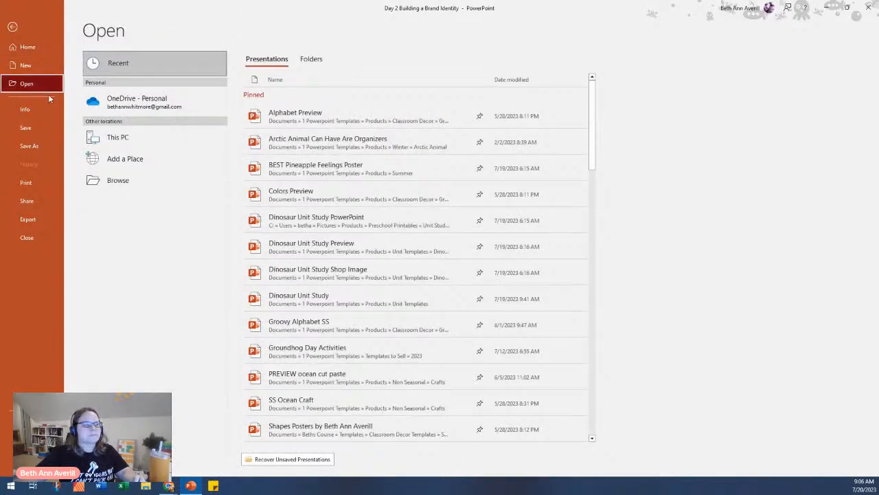
pyautogui.click(201, 186)
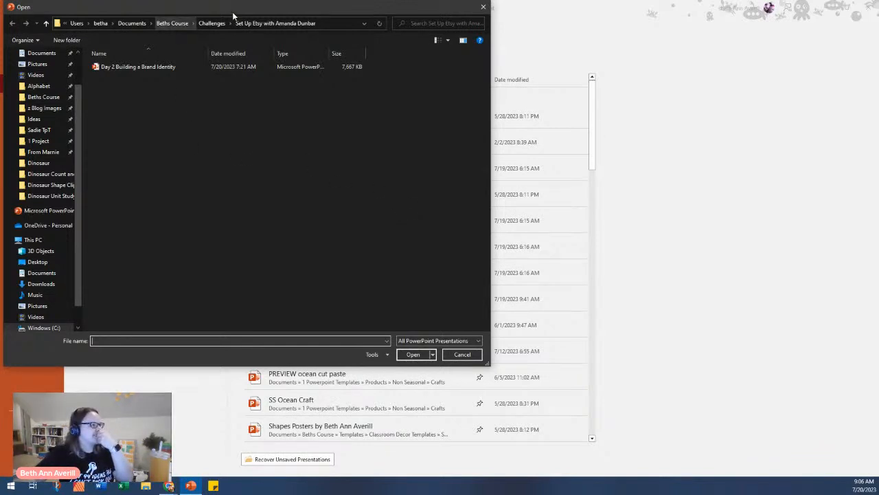
pyautogui.moveTo(235, 9); pyautogui.dragTo(418, 75)
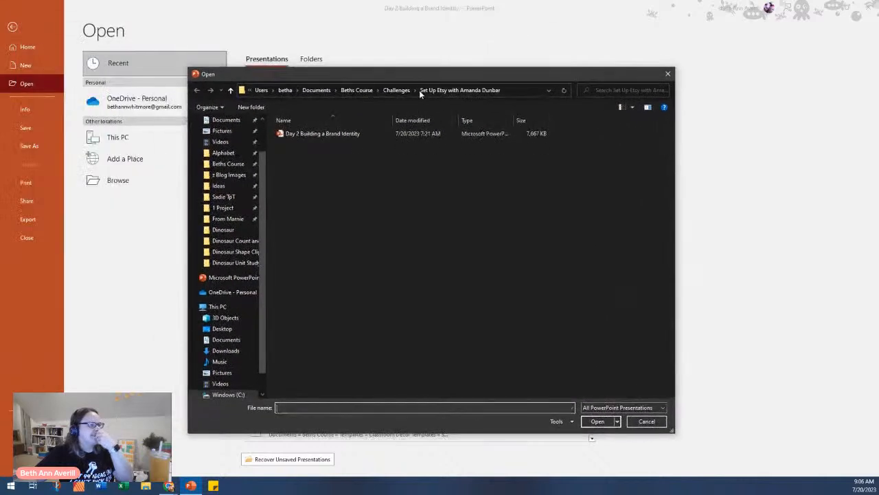
# - Open the Spotted Shapes Posters presentation from Documents > 1 Powerpoint Templates > Products > Classroom Decor > Spotted
pyautogui.click(310, 90)
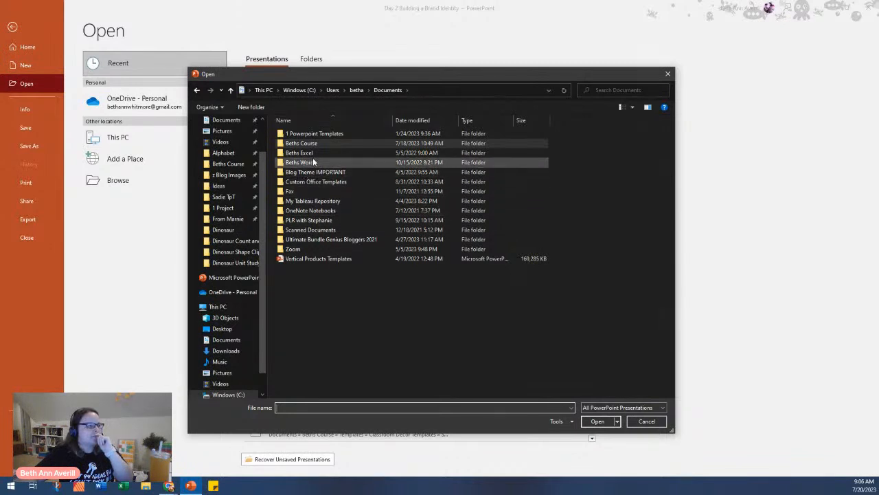
pyautogui.click(329, 136)
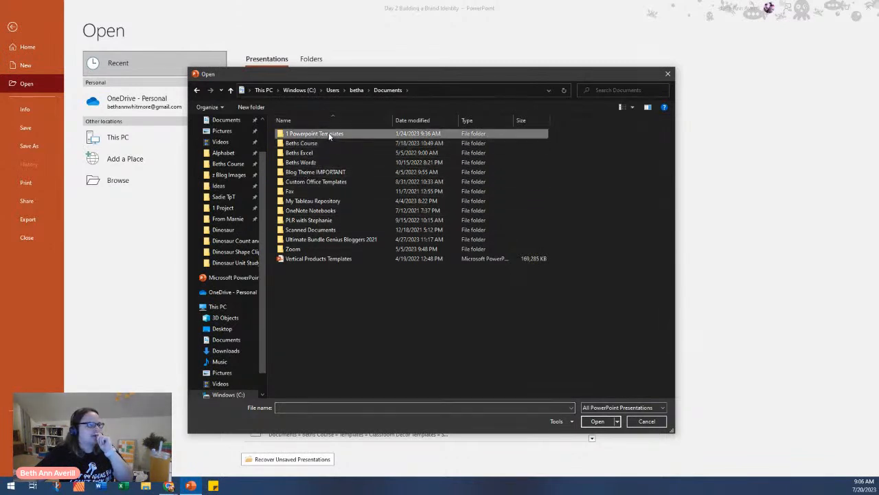
pyautogui.doubleClick(329, 136)
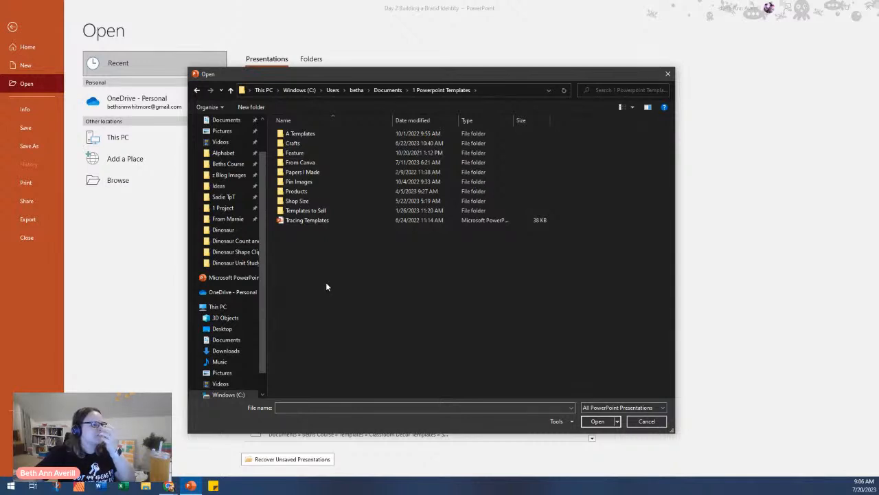
pyautogui.doubleClick(327, 191)
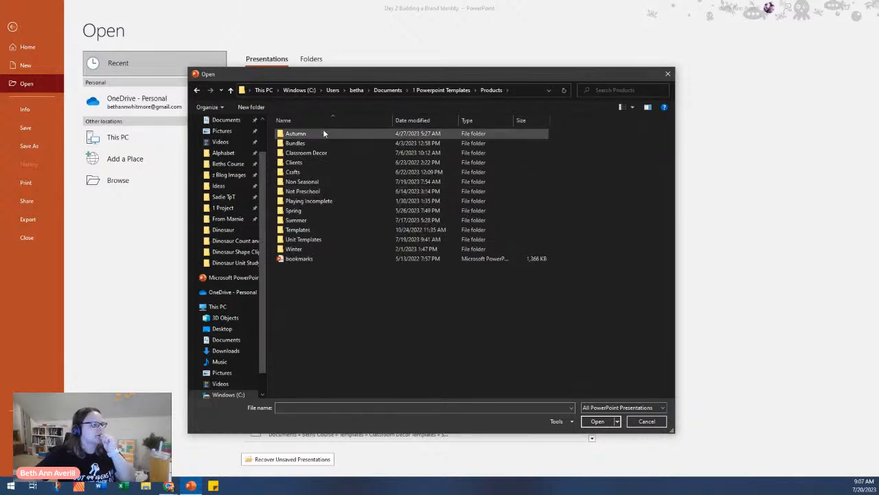
pyautogui.doubleClick(327, 152)
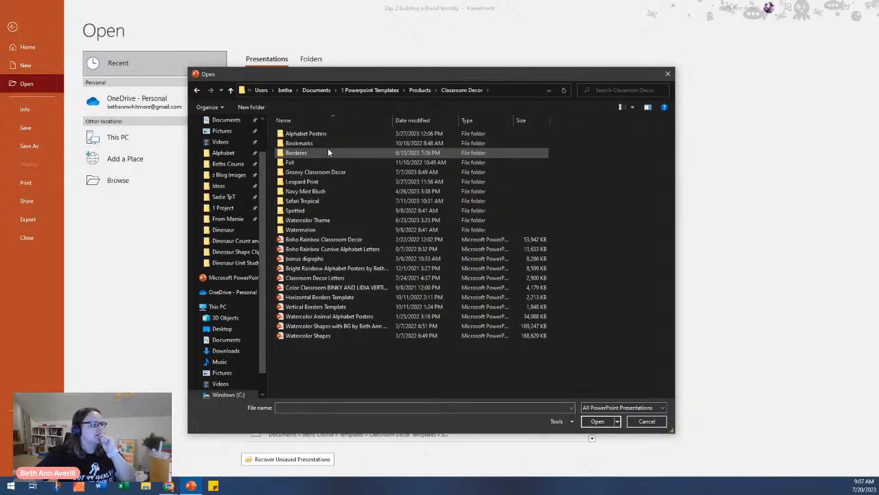
pyautogui.doubleClick(317, 210)
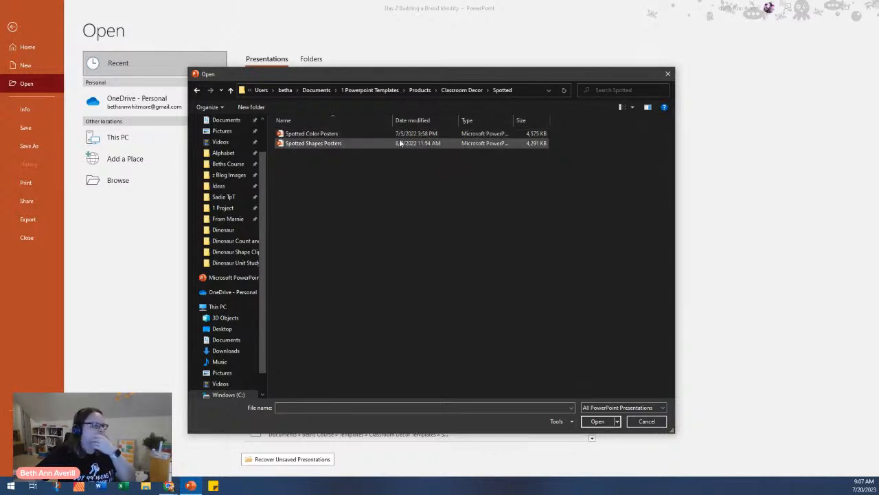
pyautogui.doubleClick(340, 142)
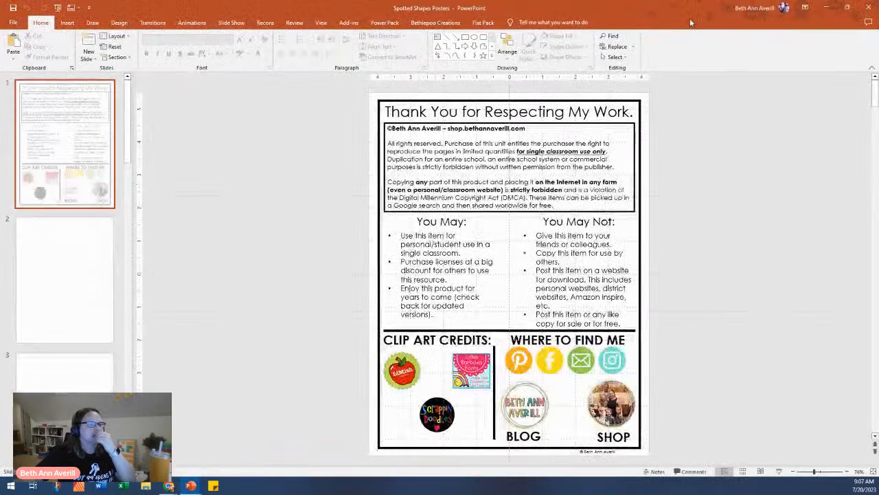
# - Minimize the Day 2 Building a Brand Identity presentation and maximize the Spotted Shapes Posters window
pyautogui.doubleClick(673, 15)
pyautogui.moveTo(672, 16); pyautogui.dragTo(661, 35)
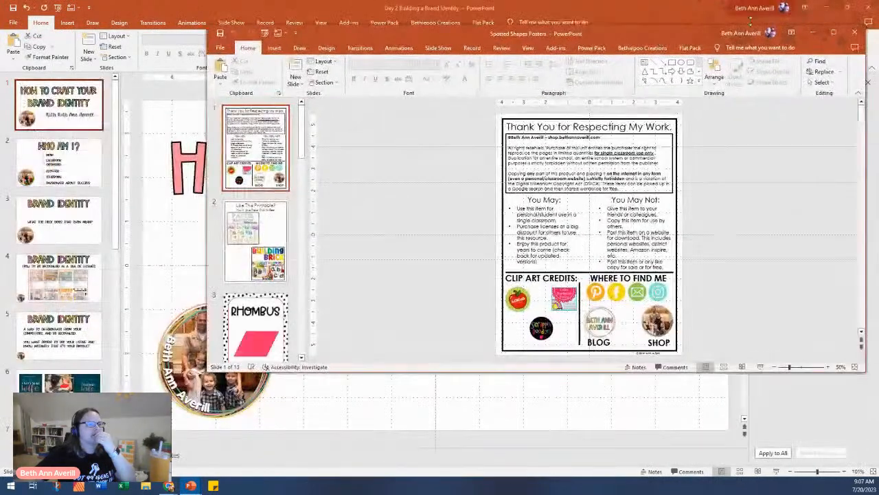
pyautogui.click(823, 11)
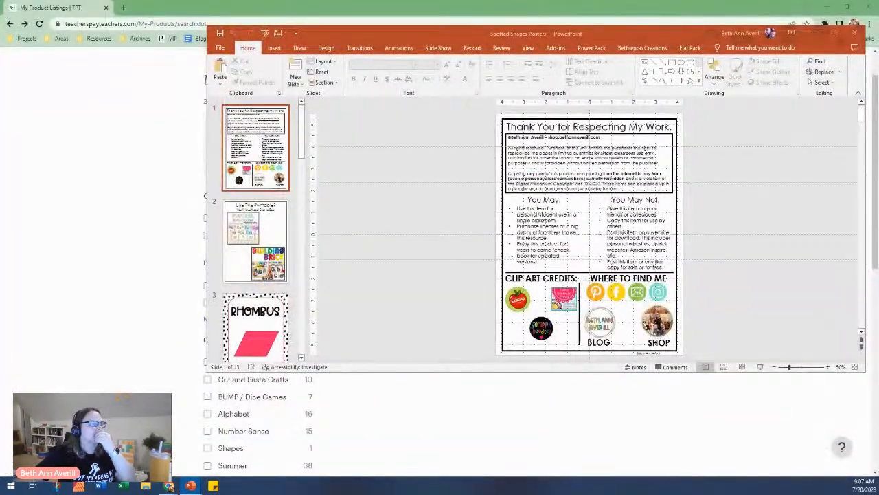
pyautogui.moveTo(579, 30); pyautogui.dragTo(450, 1)
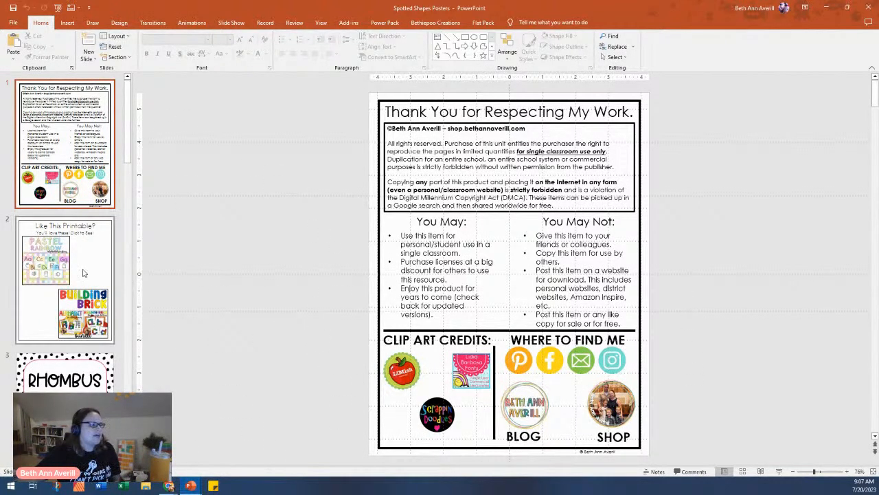
# - Skim the Spotted Shapes Posters slides and bring up the file browser for opening another presentation
pyautogui.scroll(-15, 102, 367)
pyautogui.scroll(10, 102, 368)
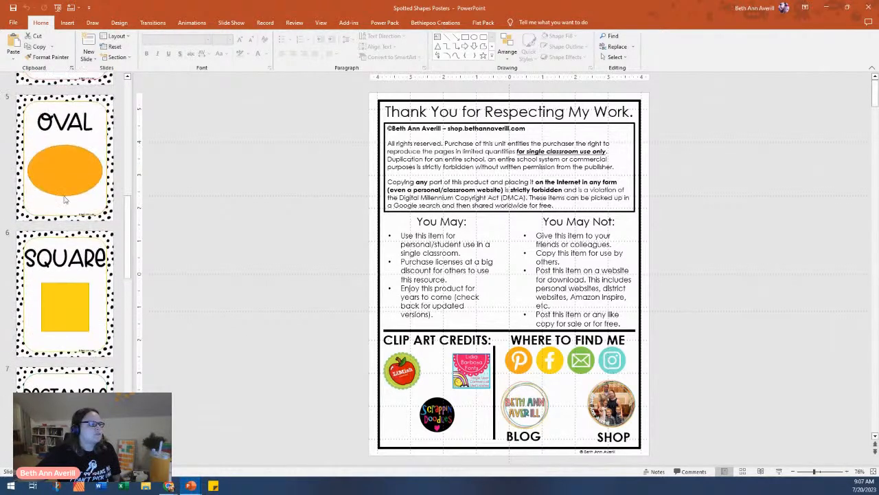
pyautogui.click(13, 22)
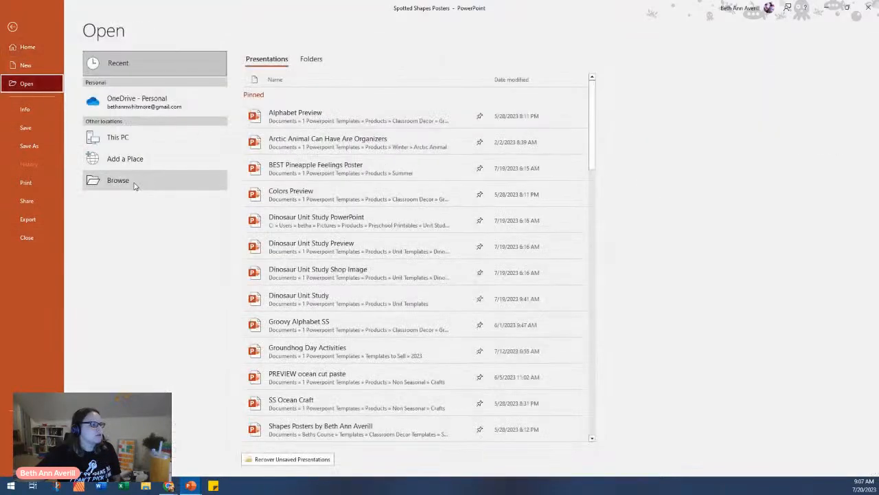
pyautogui.click(118, 180)
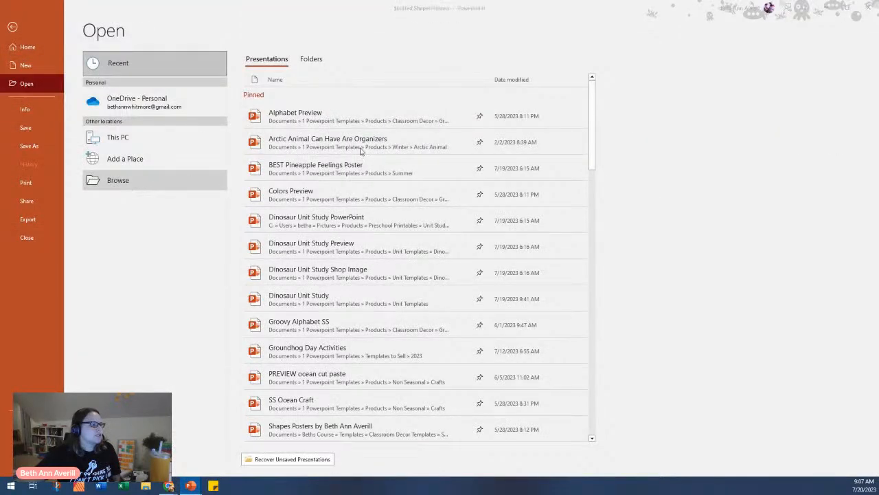
# - Check the 2023 folder in 1 Powerpoint Templates > Templates to Sell for poster templates, then go back up to Documents
pyautogui.click(371, 90)
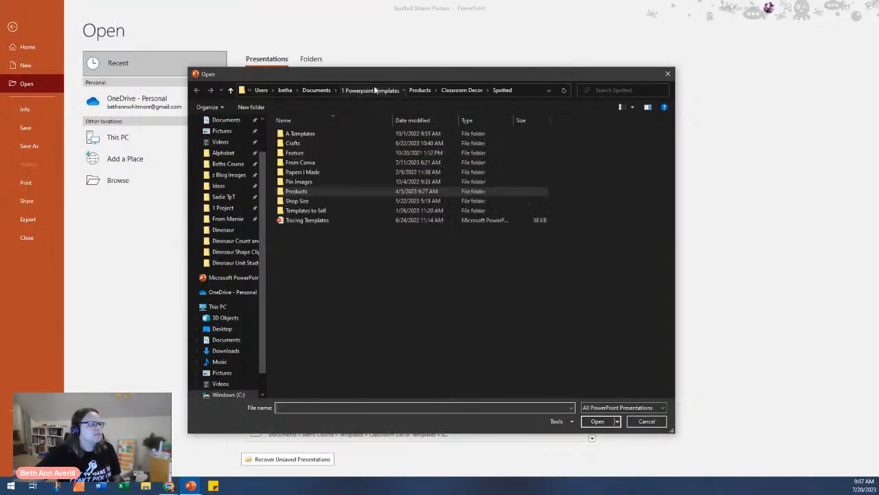
pyautogui.doubleClick(321, 211)
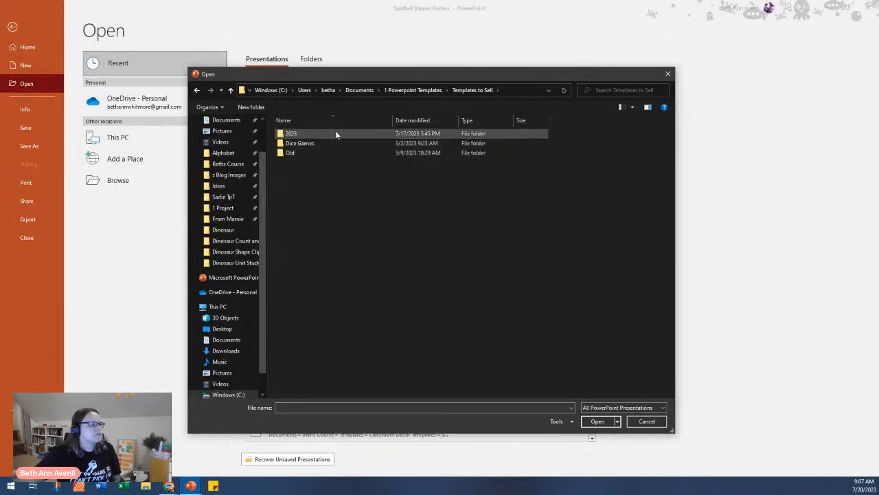
pyautogui.doubleClick(335, 133)
pyautogui.click(471, 90)
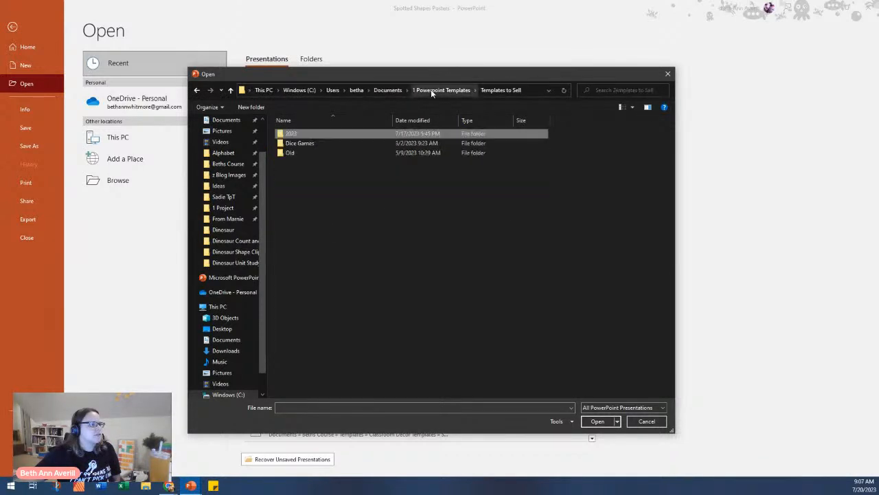
pyautogui.click(421, 91)
pyautogui.click(384, 90)
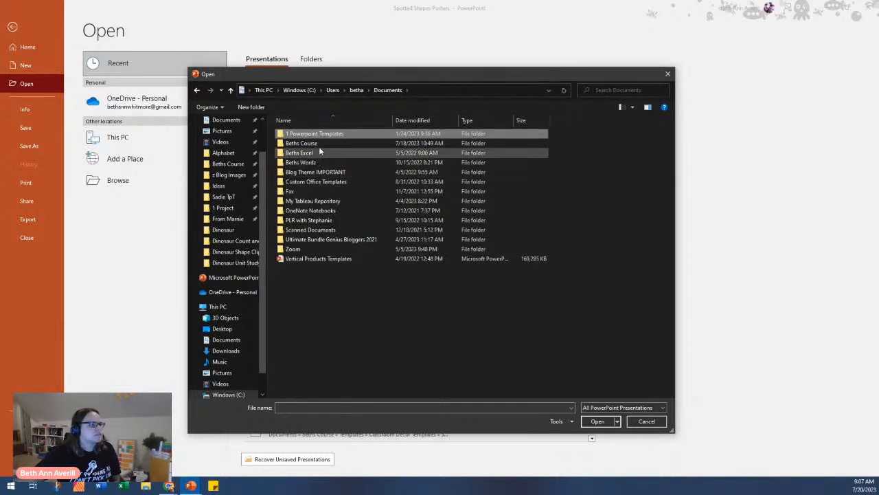
# - Open the Alphabet Posters Templates presentation from Documents > Beths Course > Templates > Classroom Decor Templates > Alphabet Posters
pyautogui.click(319, 143)
pyautogui.doubleClick(319, 143)
pyautogui.doubleClick(319, 133)
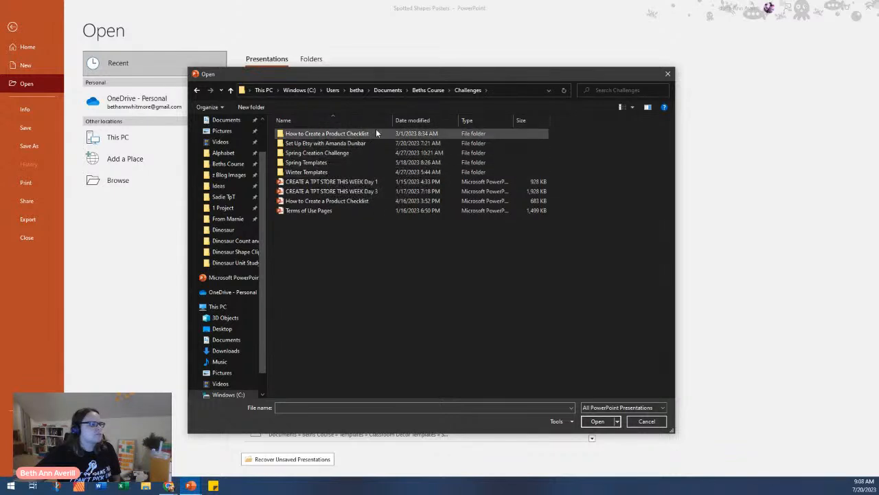
pyautogui.click(422, 93)
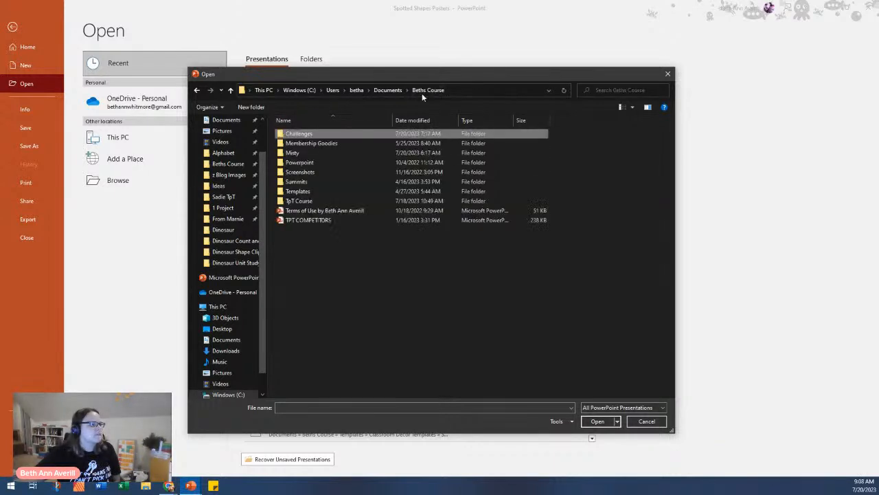
pyautogui.doubleClick(324, 190)
pyautogui.doubleClick(332, 143)
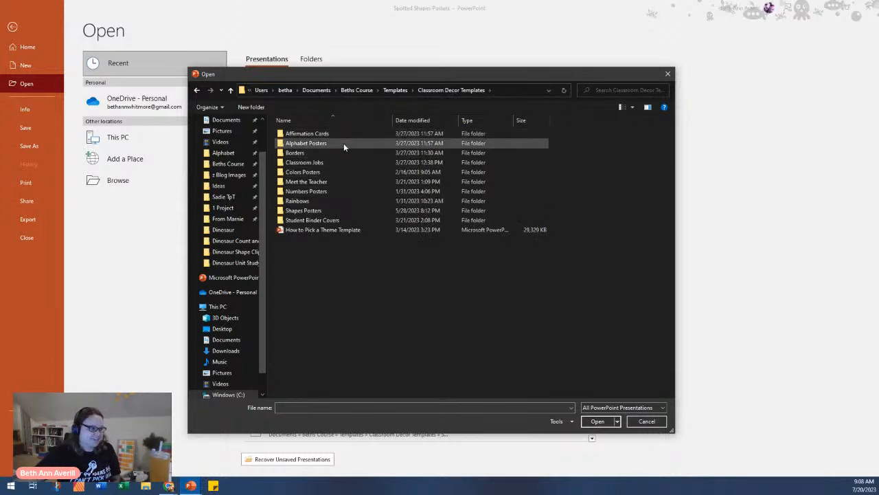
pyautogui.doubleClick(344, 144)
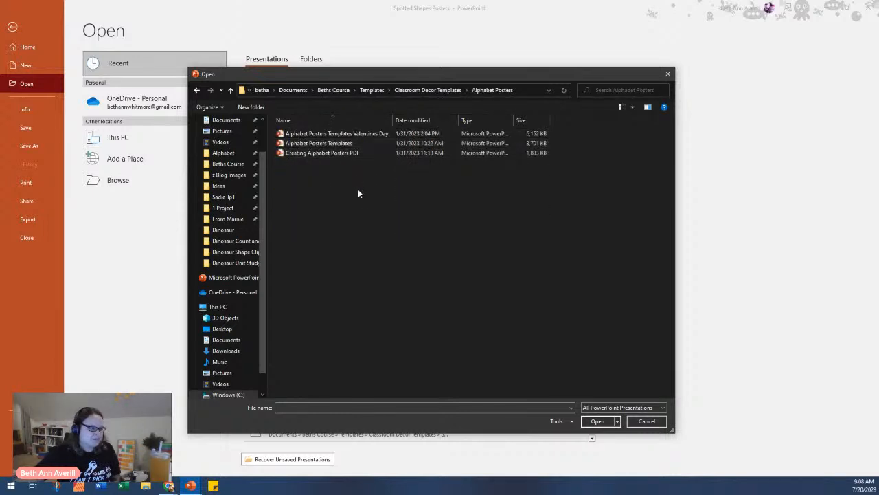
pyautogui.doubleClick(323, 143)
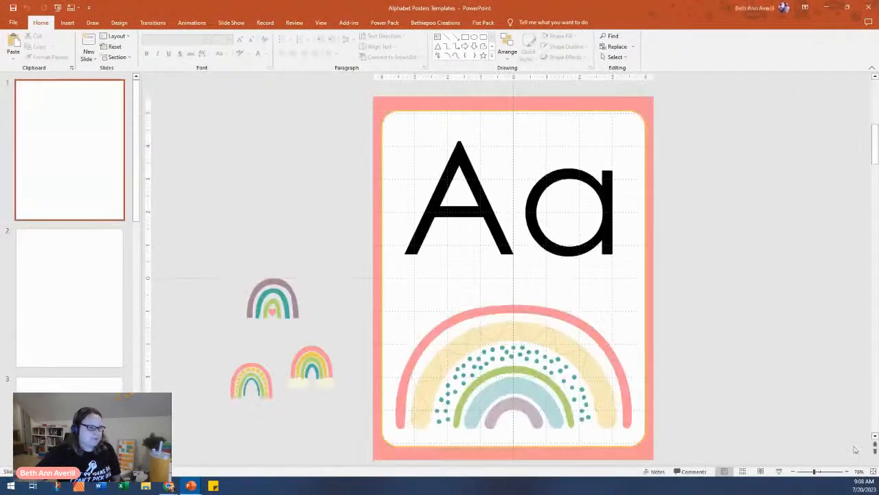
# - Show the alphabet poster templates in Slide Sorter view, select slide 2, and minimize both open presentations
pyautogui.click(743, 471)
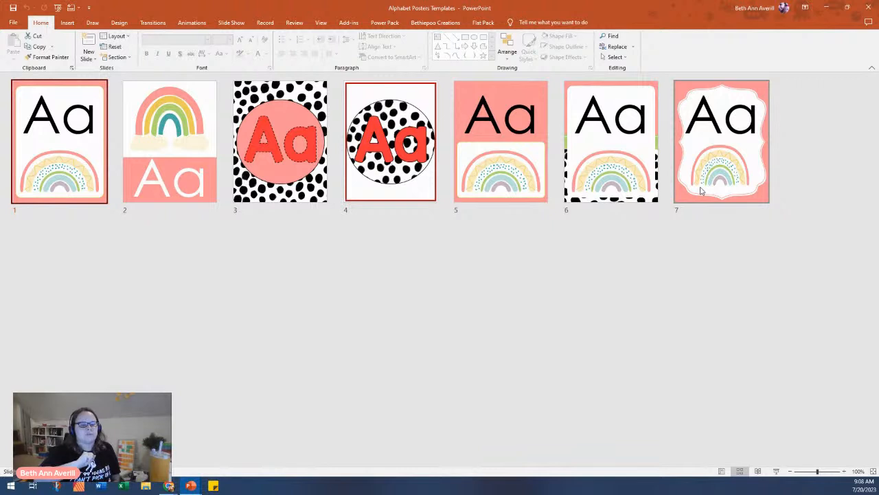
pyautogui.click(162, 191)
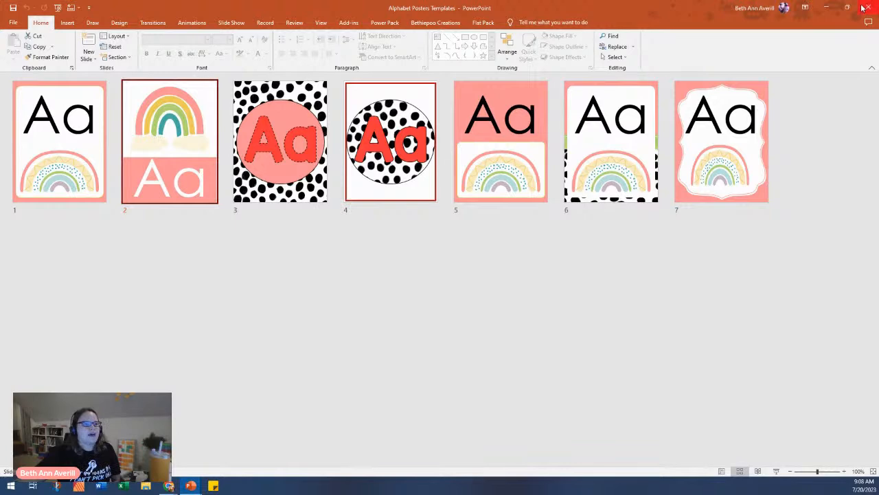
pyautogui.click(826, 7)
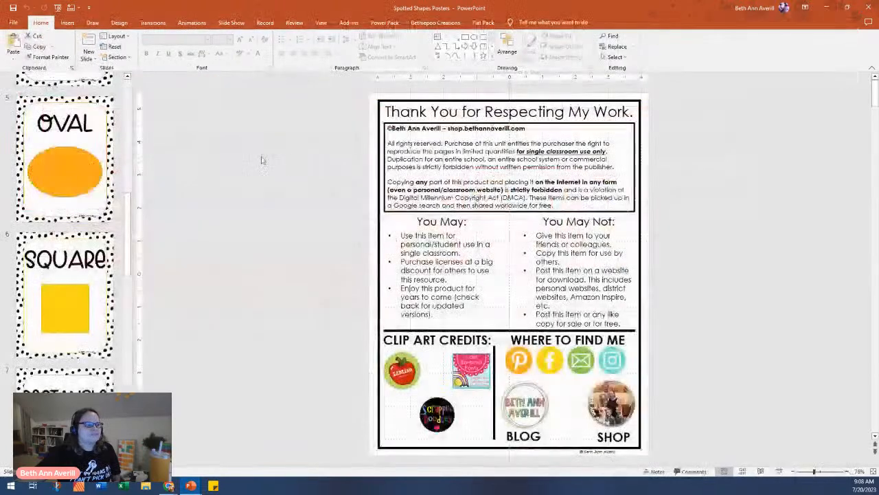
pyautogui.click(826, 7)
# - Search the TPT product listings for "alphabet" in place of the dot keyword
pyautogui.click(363, 220)
pyautogui.doubleClick(365, 221)
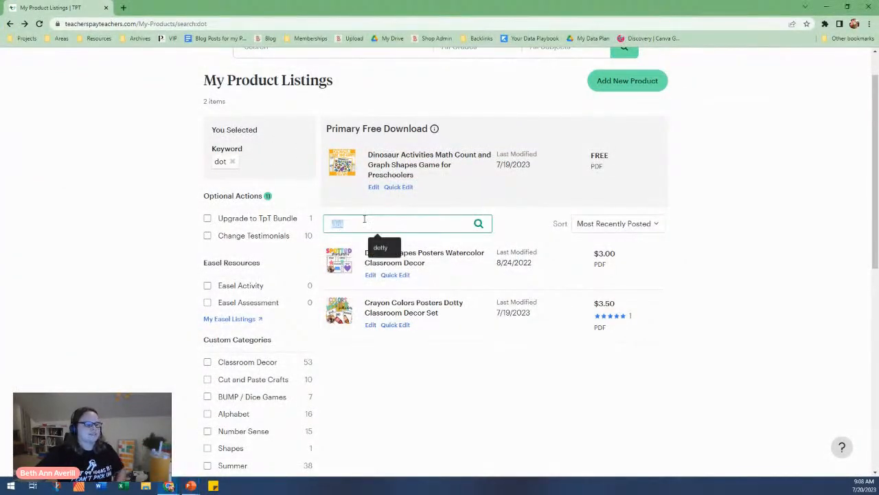
pyautogui.write('alphabet')
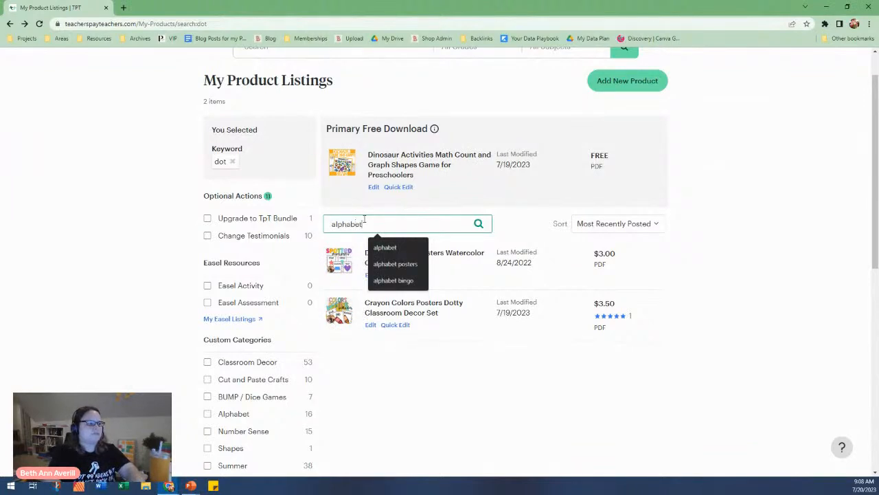
pyautogui.press('Return')
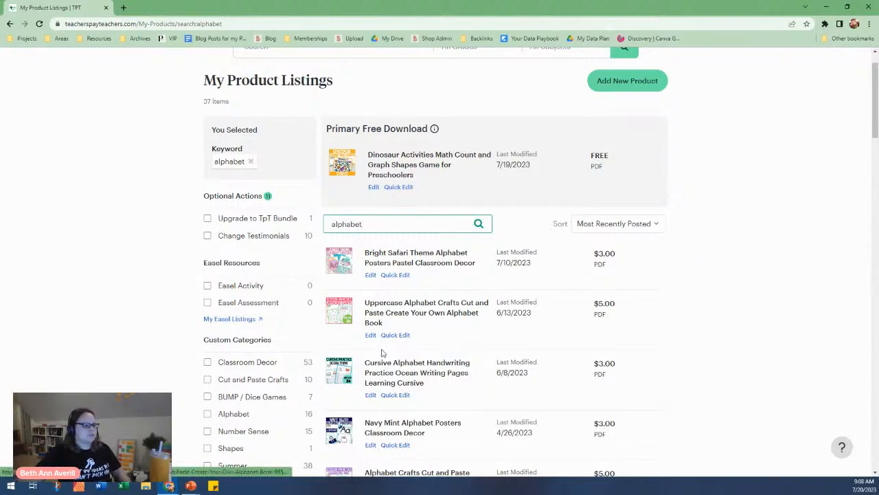
# - Look through the alphabet listings and open Groovy Boho Alphabet Posters Retro Classroom Decor in a new browser tab
pyautogui.scroll(-2, 340, 282)
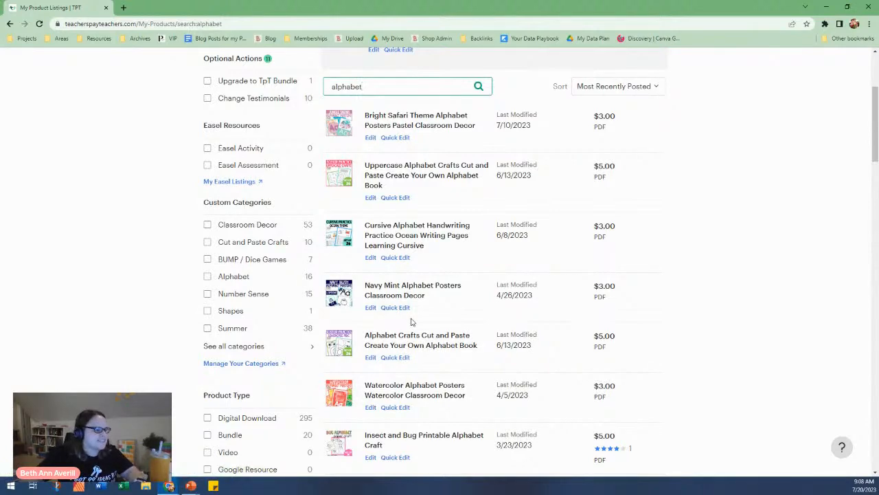
pyautogui.keyDown('ctrl'); pyautogui.scroll(5, 411, 321); pyautogui.keyUp('ctrl')
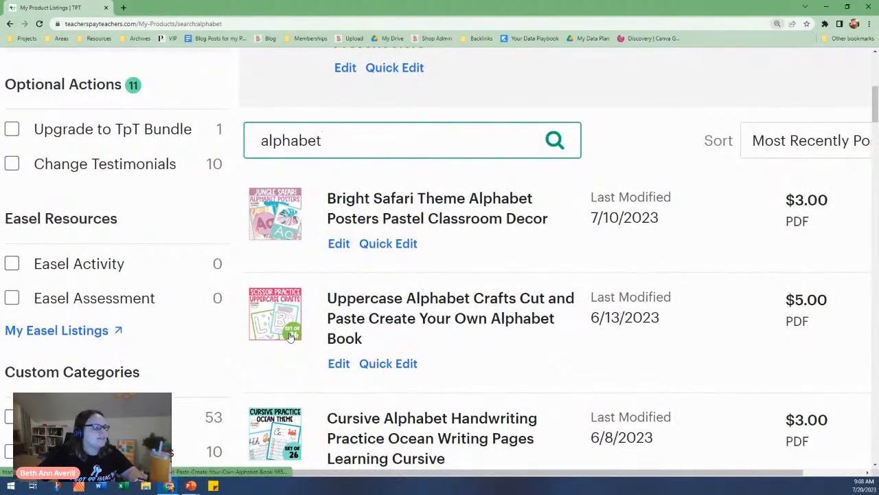
pyautogui.keyDown('ctrl'); pyautogui.scroll(-5, 324, 334); pyautogui.keyUp('ctrl')
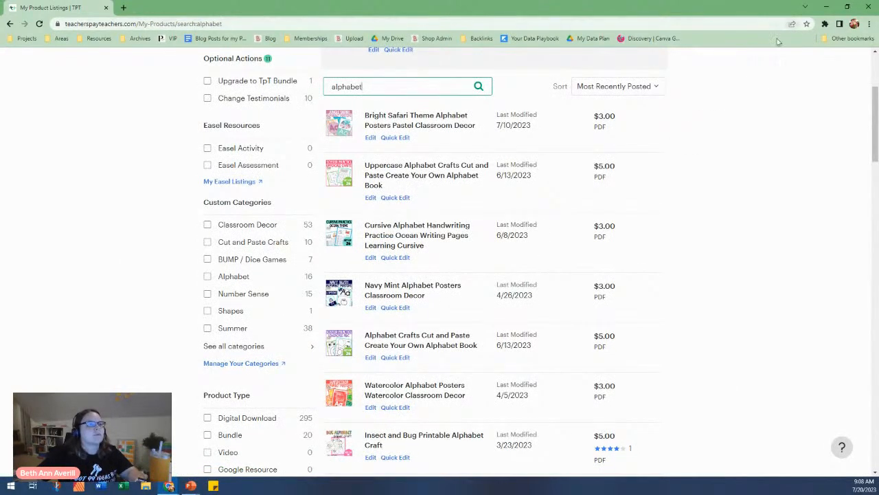
pyautogui.scroll(-1, 422, 257)
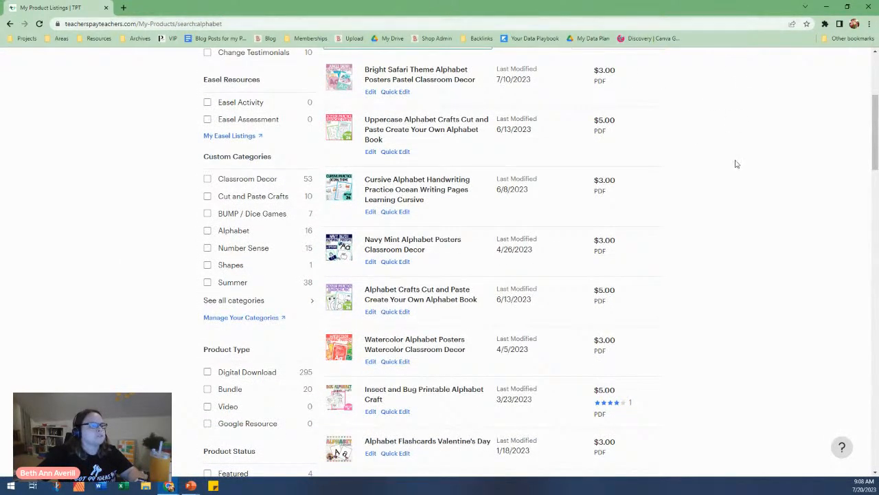
pyautogui.scroll(-3, 652, 199)
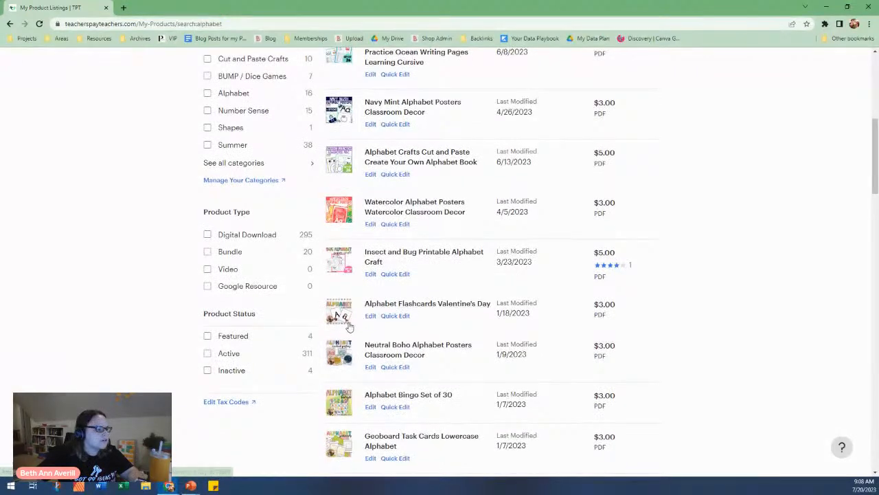
pyautogui.scroll(-4, 355, 320)
pyautogui.scroll(-8, 371, 321)
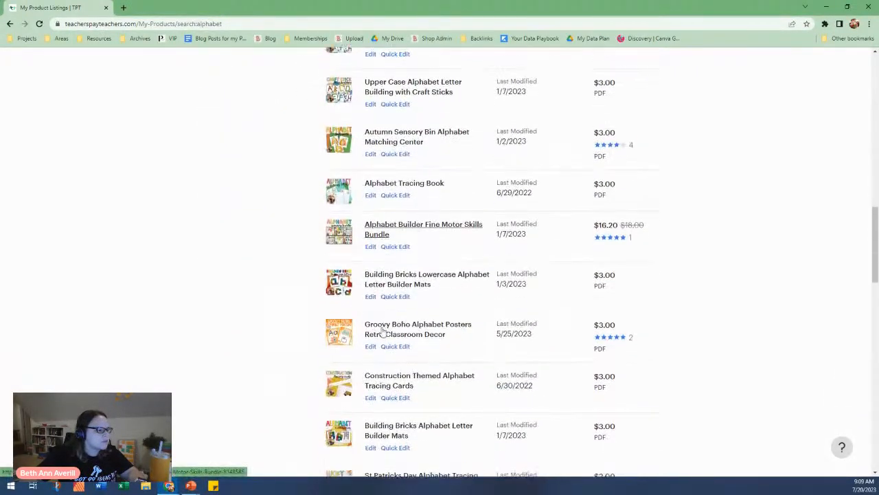
pyautogui.scroll(-1, 382, 332)
pyautogui.keyDown('ctrl'); pyautogui.click(392, 287); pyautogui.keyUp('ctrl')
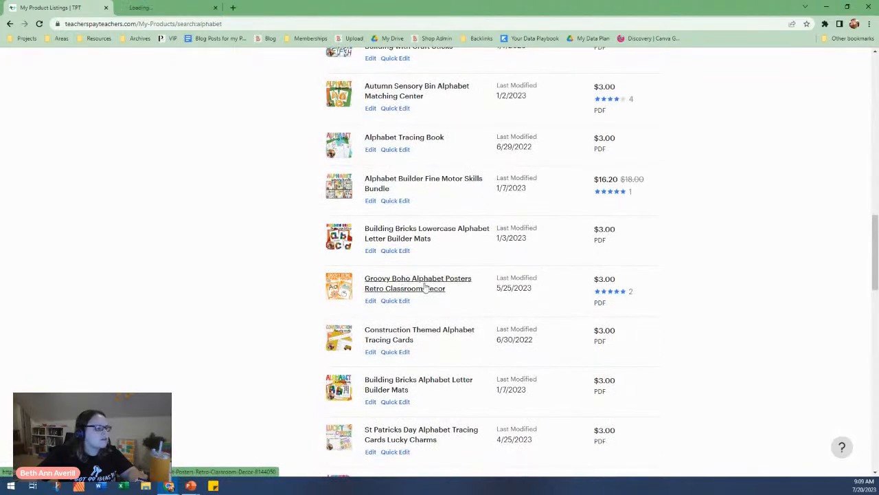
pyautogui.click(173, 10)
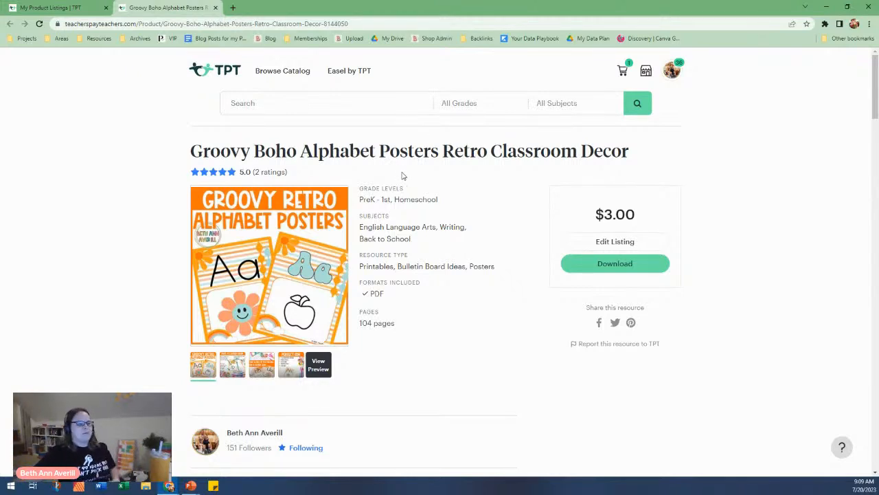
# - View each of the four product images on the Groovy Boho Alphabet Posters listing, ending on the cover image
pyautogui.click(291, 364)
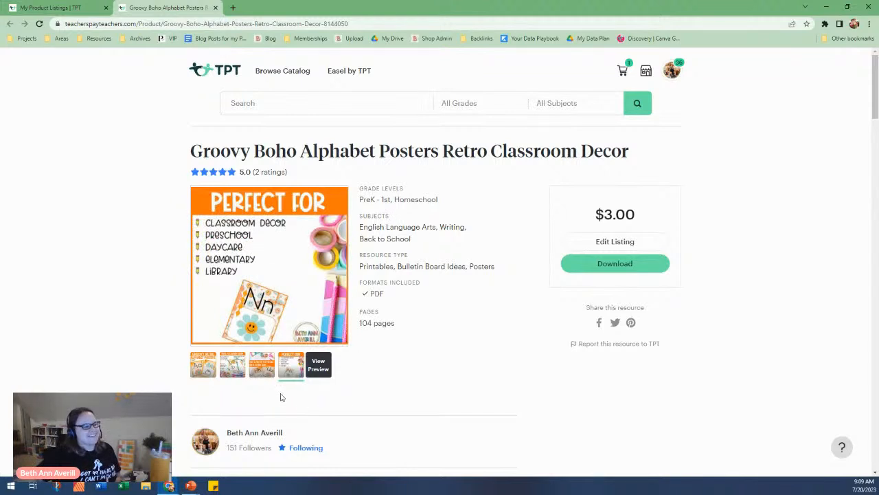
pyautogui.click(202, 368)
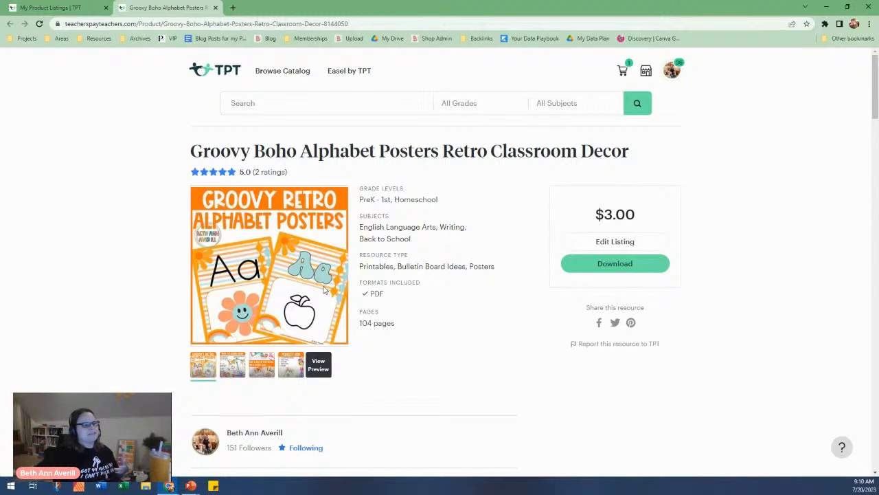
pyautogui.click(232, 373)
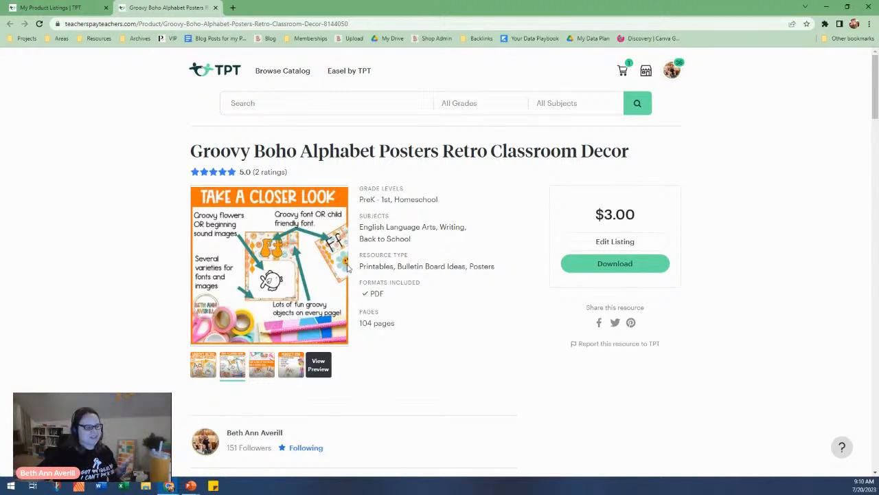
pyautogui.click(266, 375)
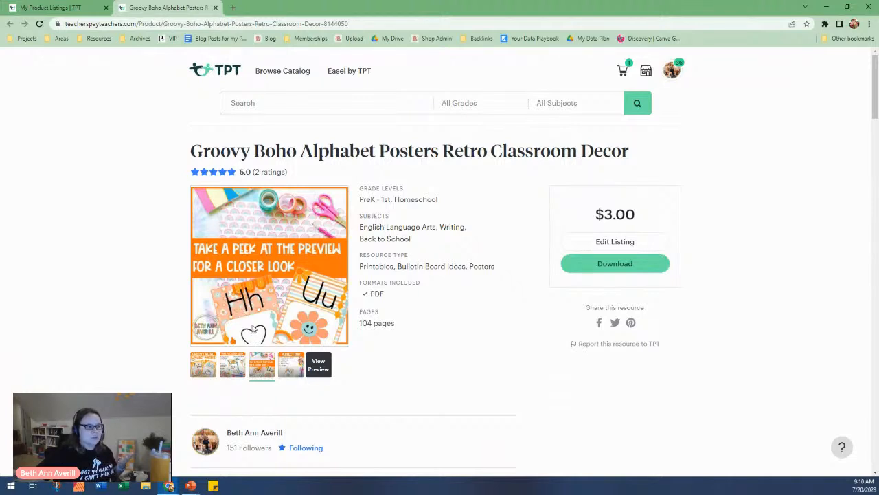
pyautogui.click(301, 365)
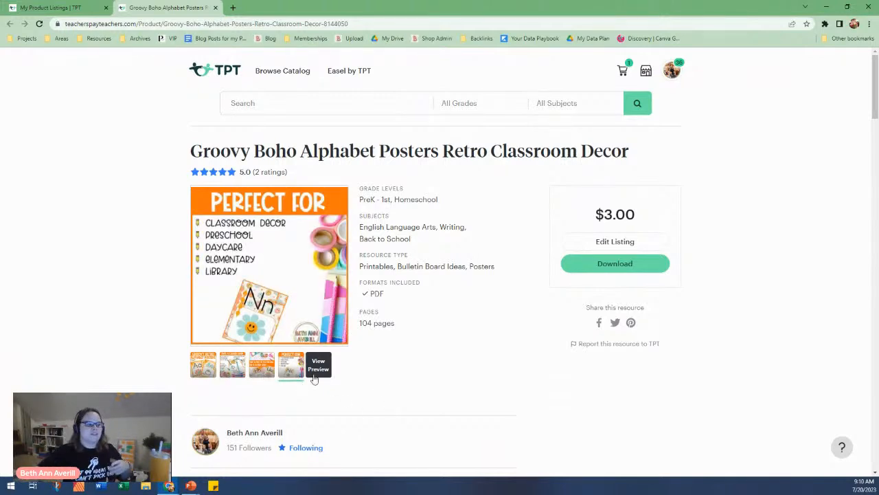
pyautogui.click(203, 369)
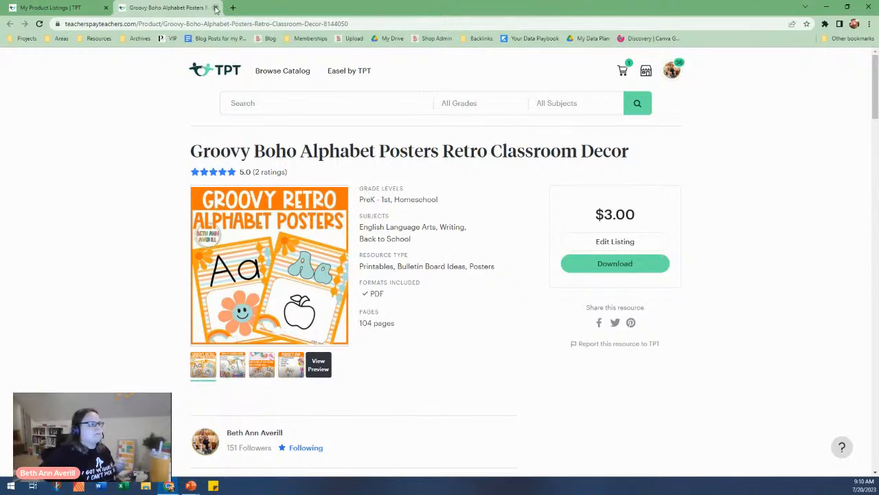
# - Close the Groovy Boho listing, minimize the browser, and switch to the Spotted Shapes Posters presentation in PowerPoint
pyautogui.click(215, 8)
pyautogui.click(825, 7)
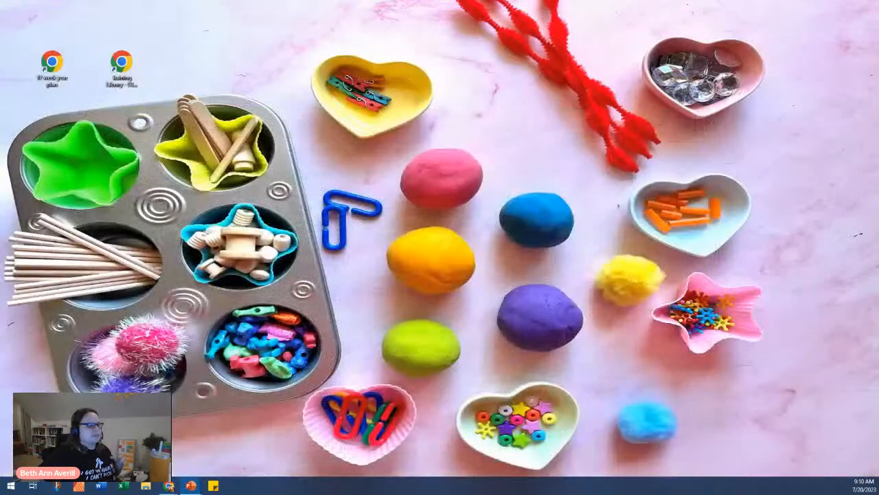
pyautogui.moveTo(191, 486)
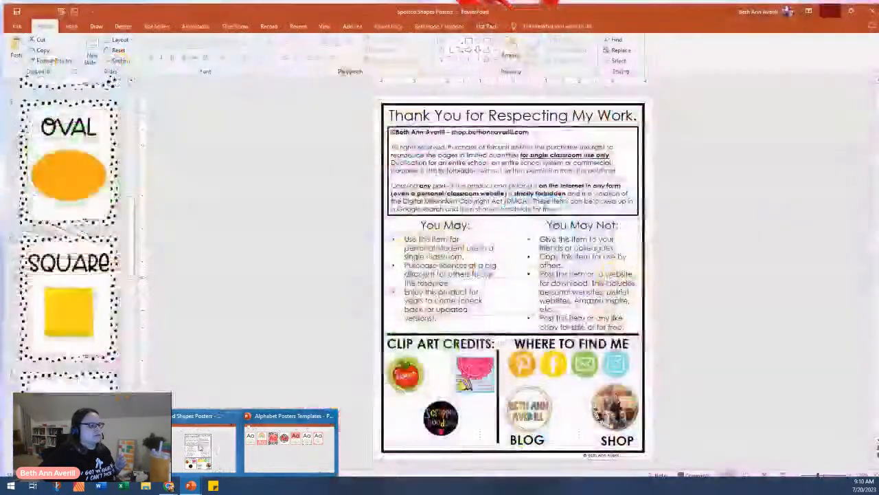
pyautogui.click(200, 447)
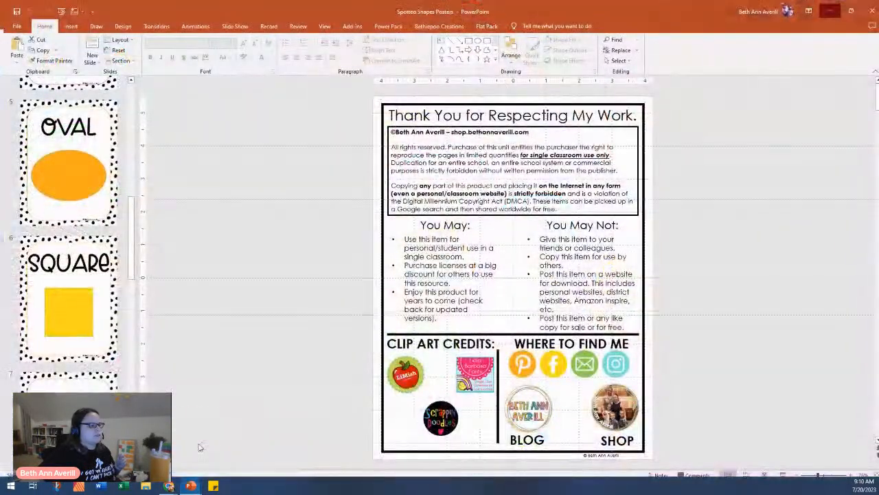
# - Close the Spotted Shapes Posters presentation and bring up the Alphabet Posters Templates presentation
pyautogui.click(69, 307)
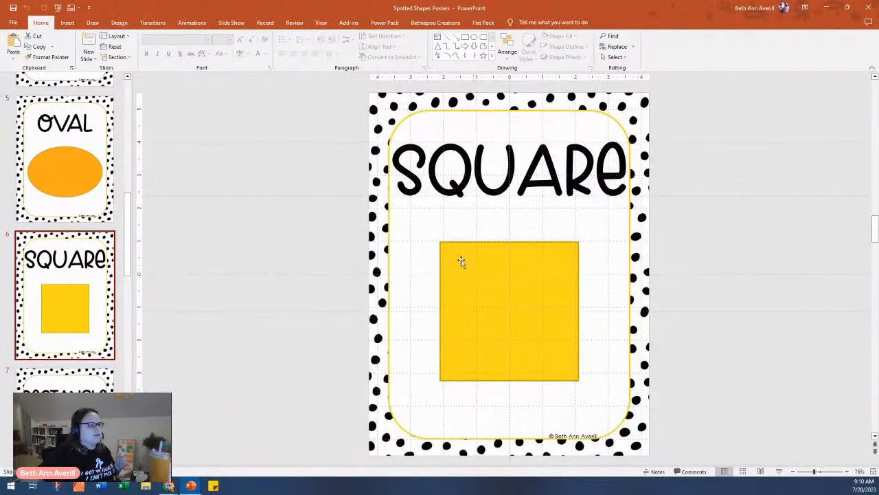
pyautogui.click(13, 22)
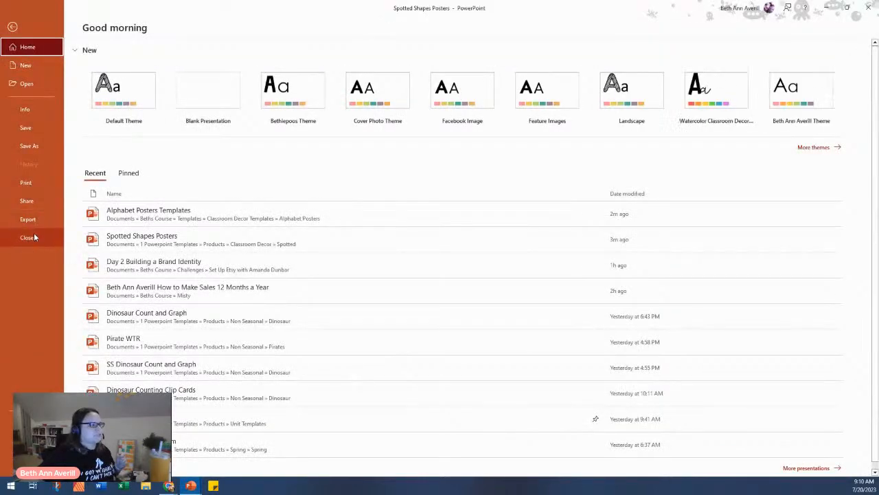
pyautogui.press('Escape')
pyautogui.press('super+d')
pyautogui.moveTo(190, 486)
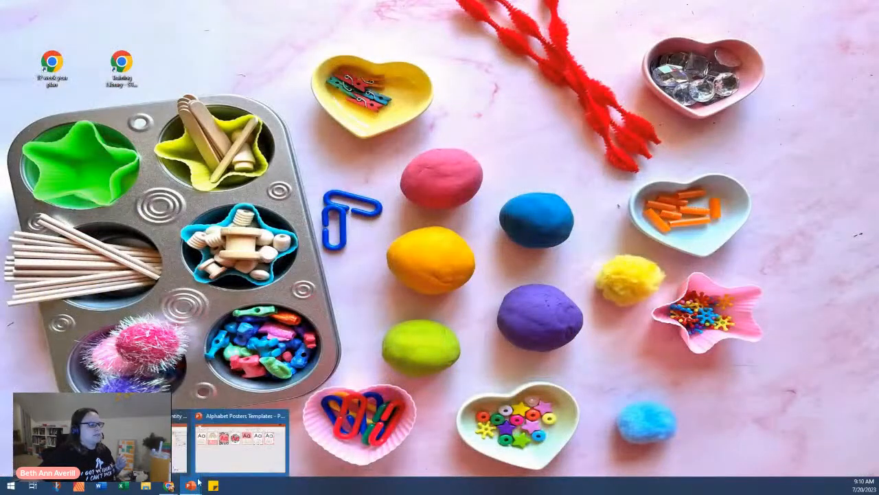
pyautogui.click(218, 451)
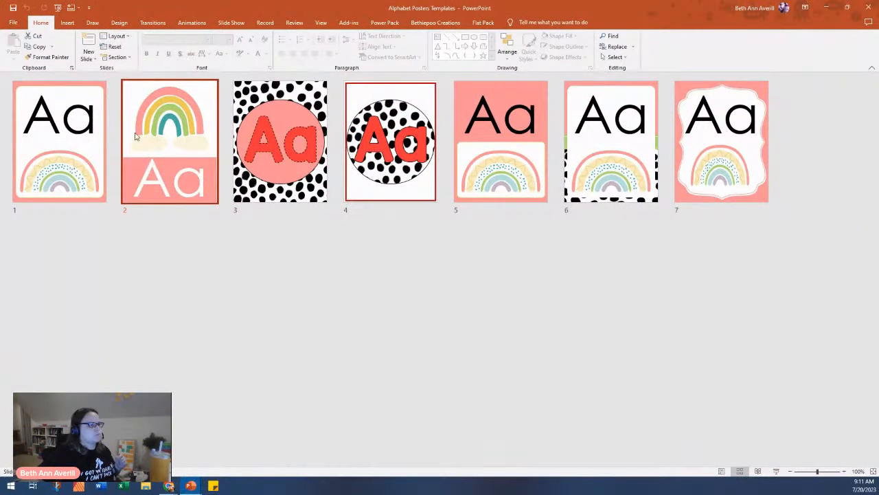
# - Open a copy of the recent Spotted Shapes Posters presentation
pyautogui.click(13, 21)
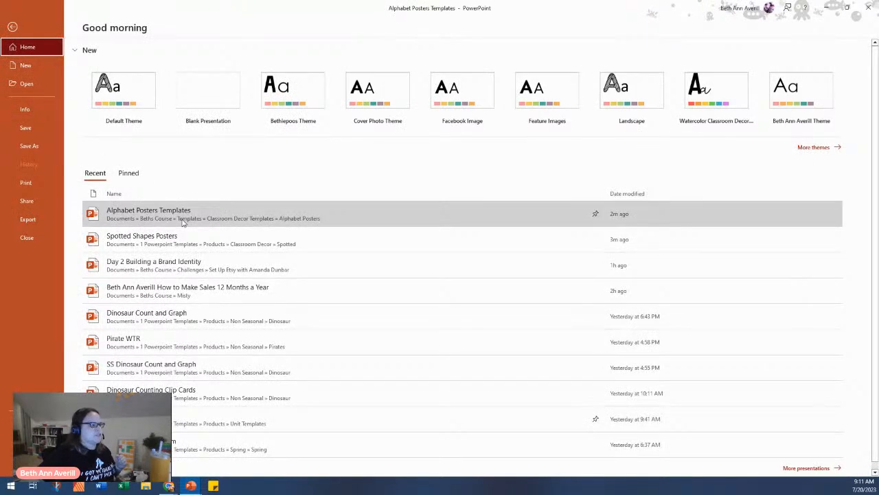
pyautogui.rightClick(154, 249)
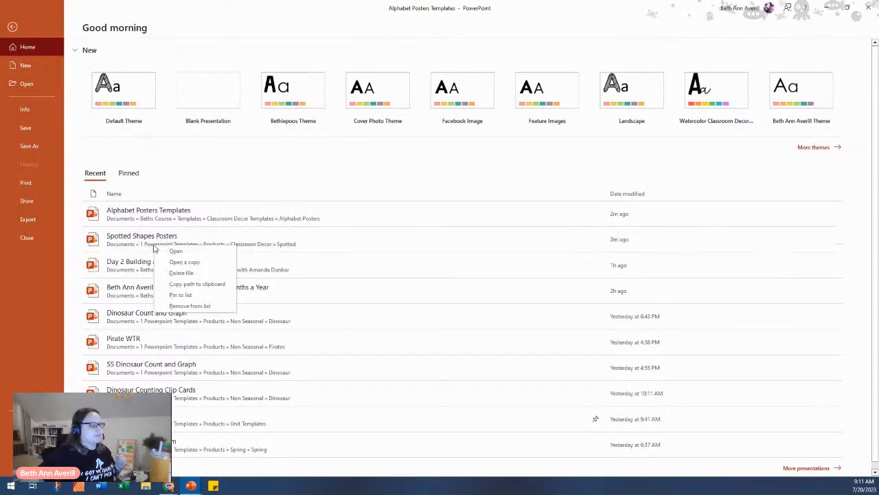
pyautogui.click(180, 262)
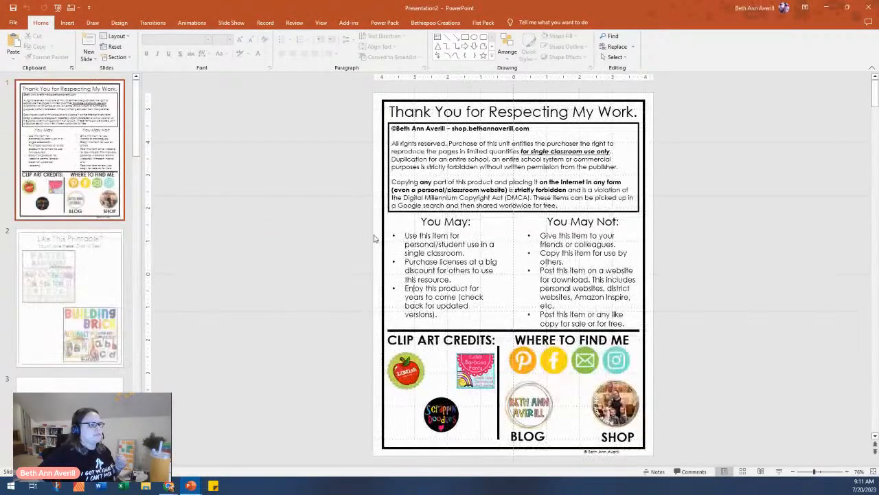
# - Show the copy's slides as a sorter grid and delete every slide except the Rhombus poster
pyautogui.click(746, 470)
pyautogui.click(157, 165)
pyautogui.hotkey('shift', 'Left')
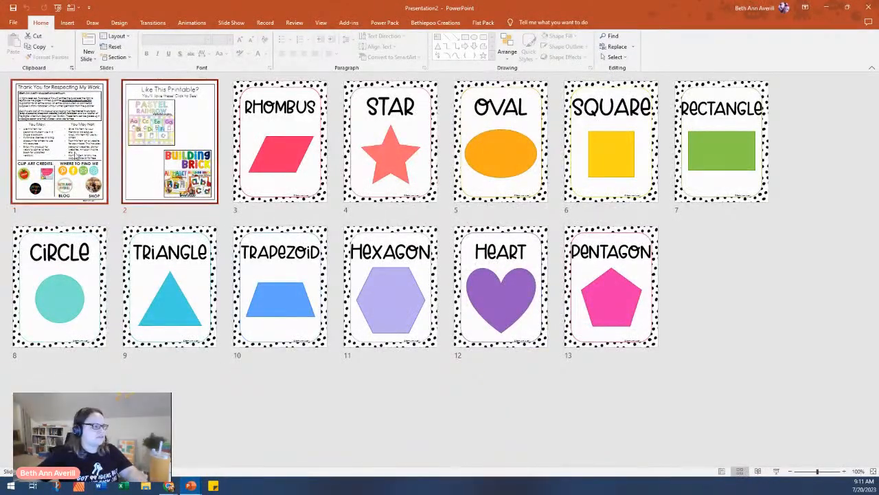
pyautogui.press('Delete')
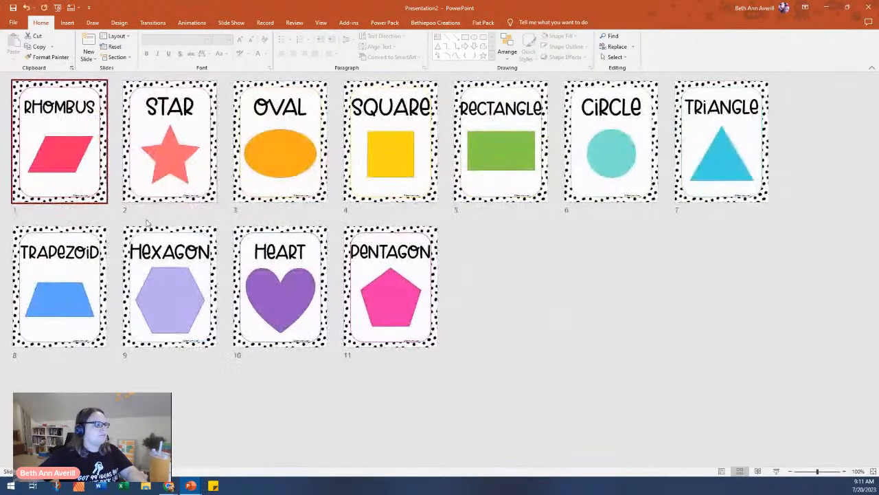
pyautogui.click(430, 324)
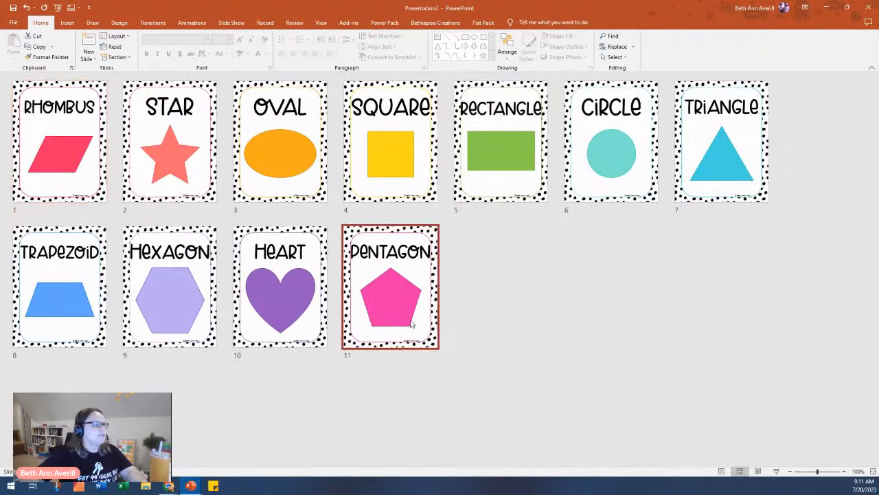
pyautogui.keyDown('shift'); pyautogui.click(198, 187); pyautogui.keyUp('shift')
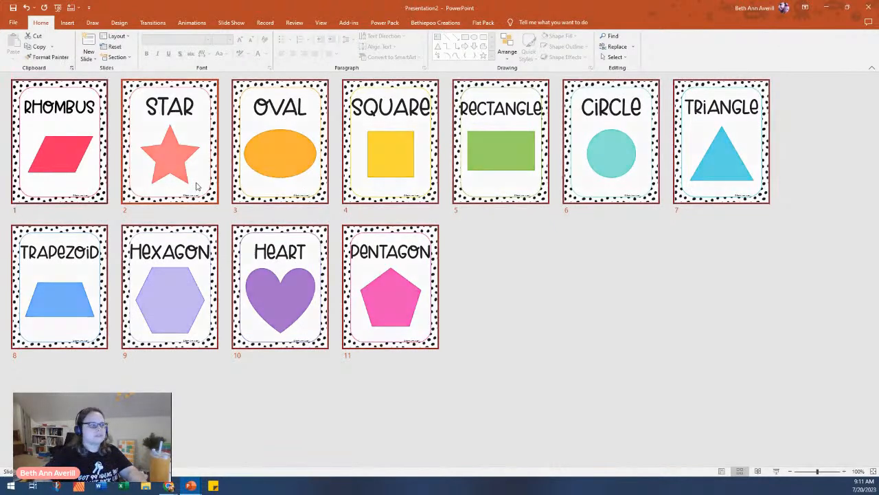
pyautogui.press('Delete')
# - Open the Rhombus slide for editing and delete the pink rhombus shape from it
pyautogui.doubleClick(102, 177)
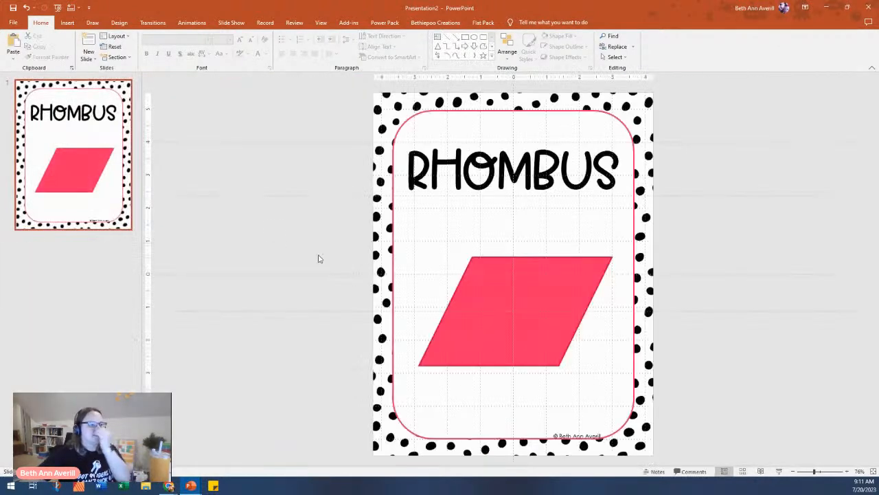
pyautogui.click(576, 310)
pyautogui.press('Delete')
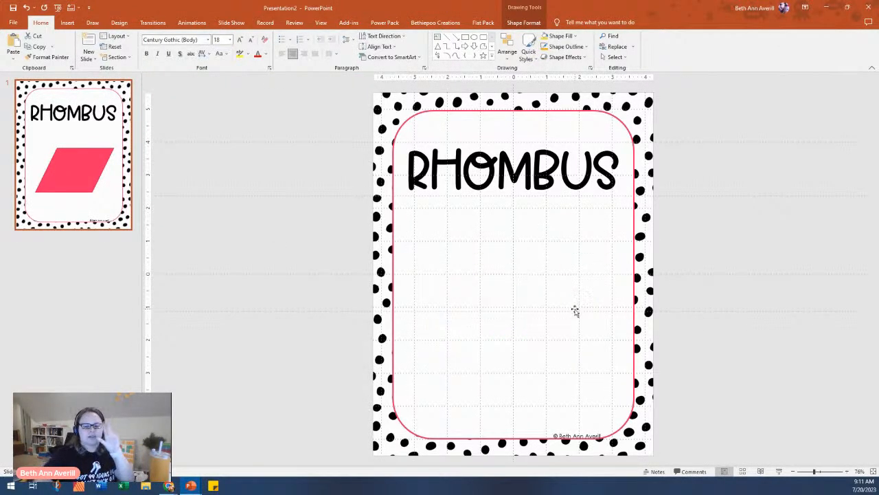
pyautogui.click(579, 436)
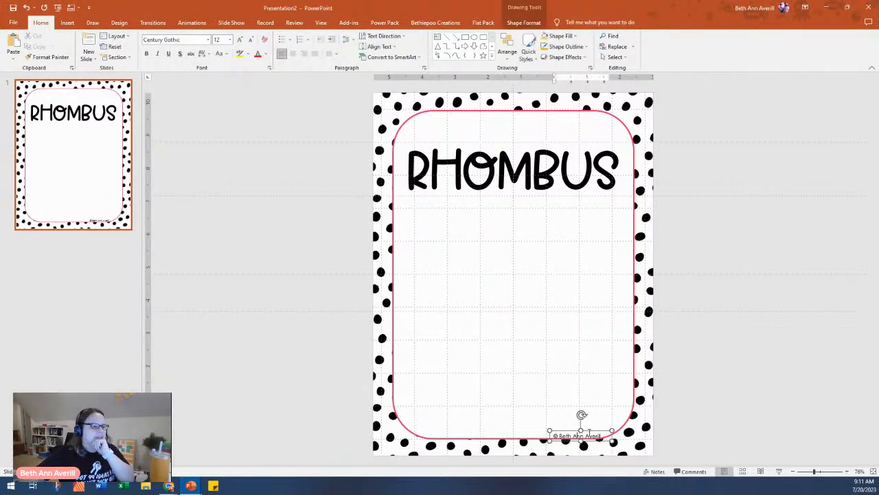
pyautogui.click(750, 383)
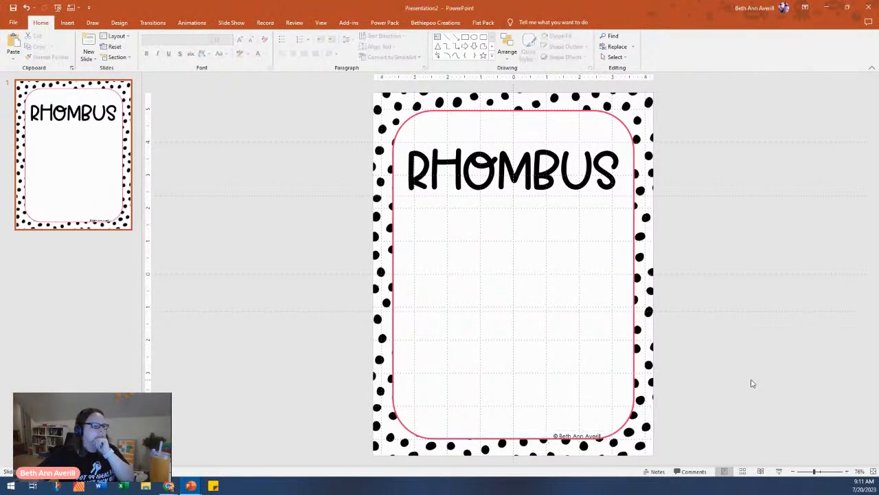
# - Replace the poster title RHOMBUS with the letters "aa" and select the whole text box
pyautogui.doubleClick(511, 197)
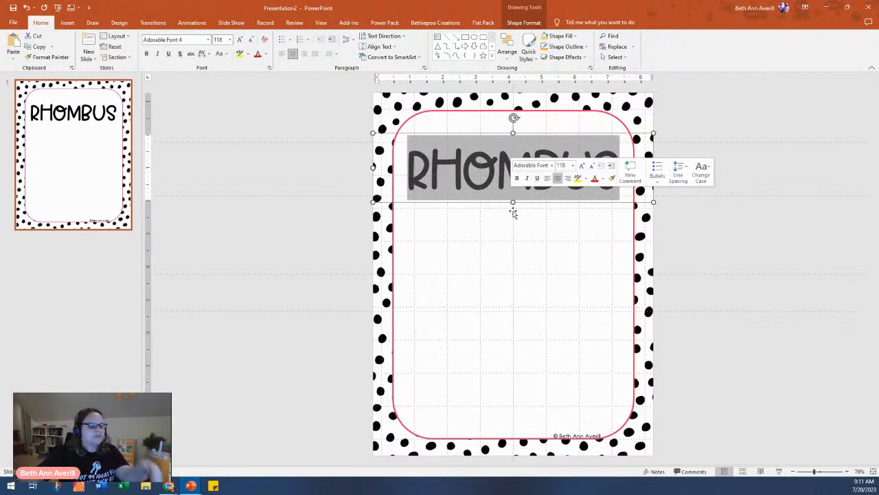
pyautogui.write('A')
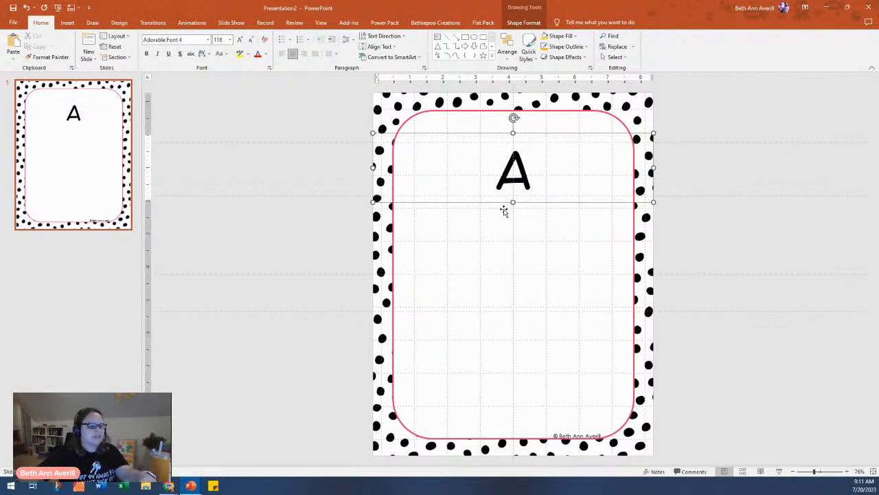
pyautogui.write('A')
pyautogui.click(447, 133)
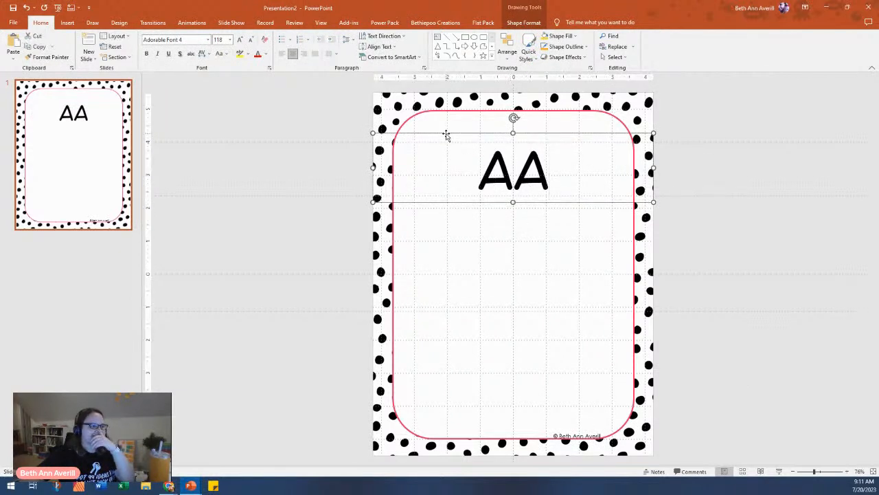
# - Change the title's font to KG Red Hands
pyautogui.click(209, 39)
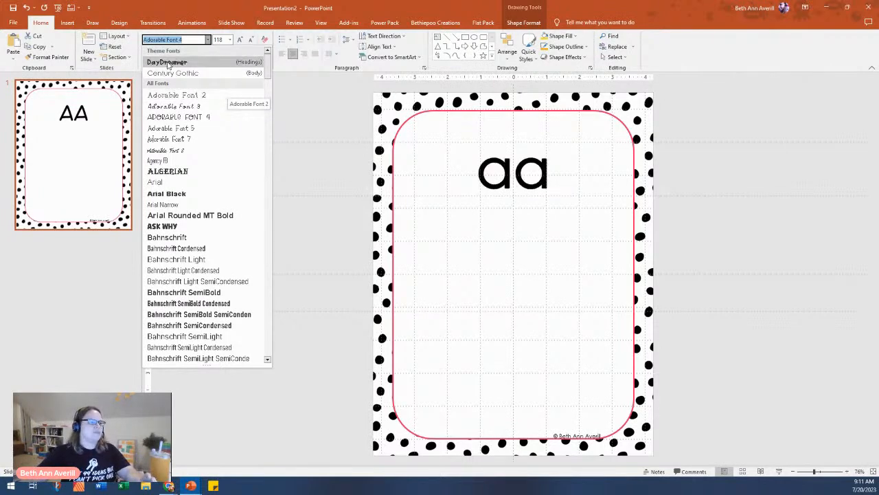
pyautogui.scroll(-8, 220, 218)
pyautogui.scroll(-20, 218, 221)
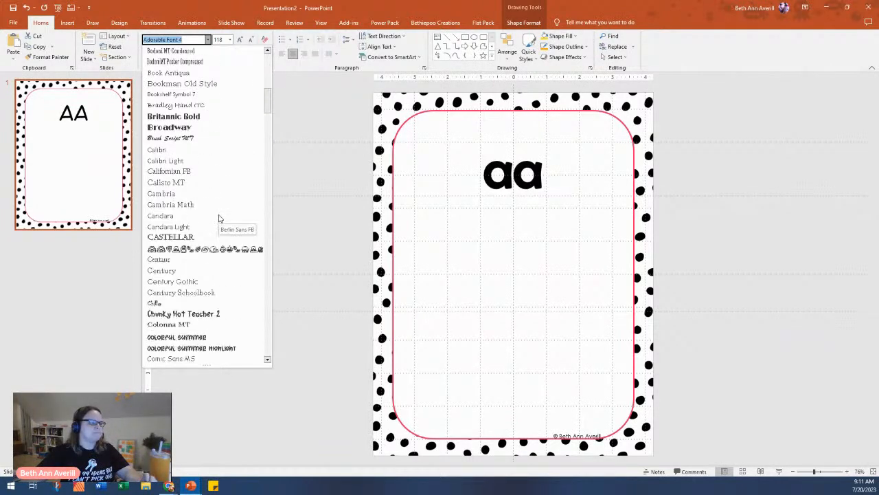
pyautogui.scroll(-6, 213, 230)
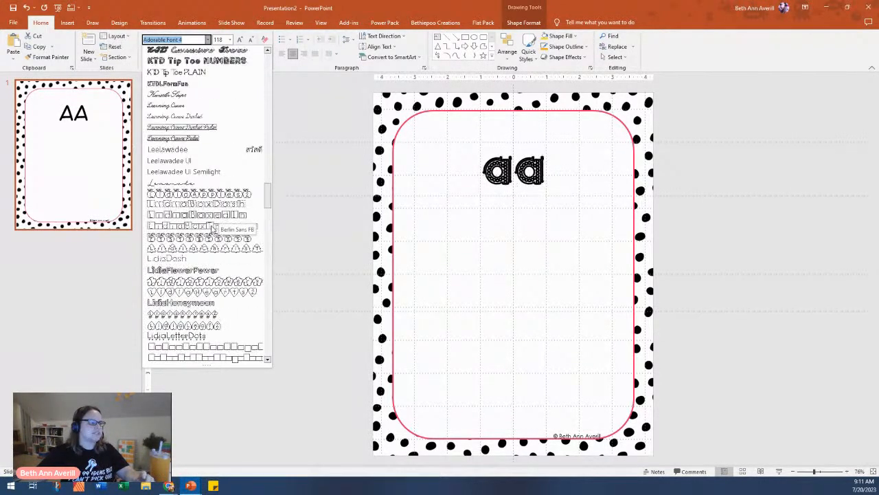
pyautogui.scroll(7, 213, 231)
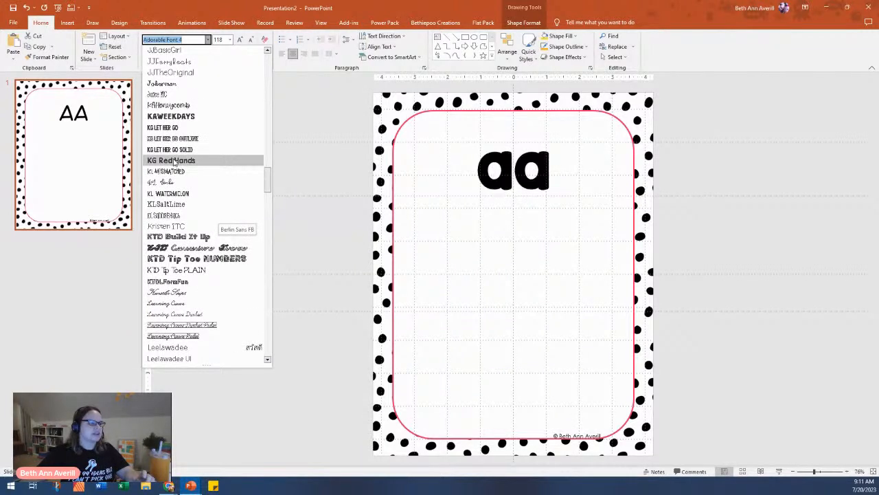
pyautogui.click(165, 160)
# - Capitalize the first letter so the title reads "Aa" and enlarge the text to 204 pt
pyautogui.moveTo(512, 168); pyautogui.dragTo(476, 169)
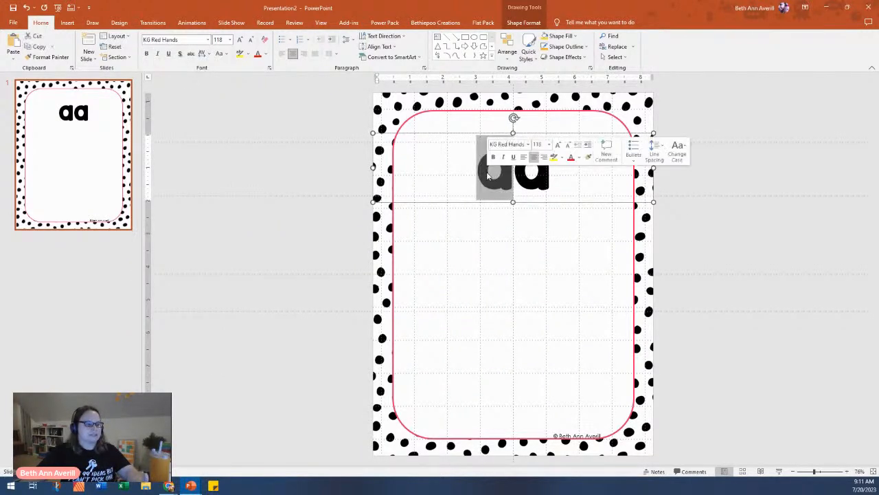
pyautogui.write('A')
pyautogui.click(477, 134)
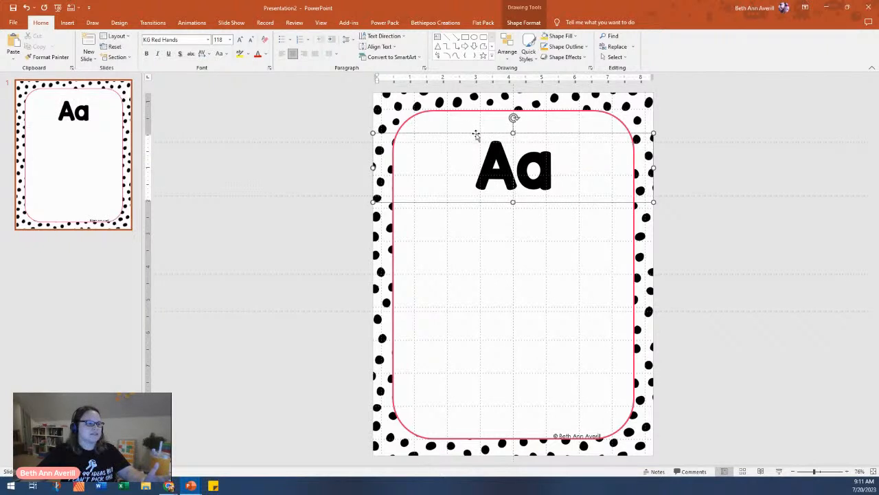
pyautogui.click(239, 40)
pyautogui.click(239, 40)
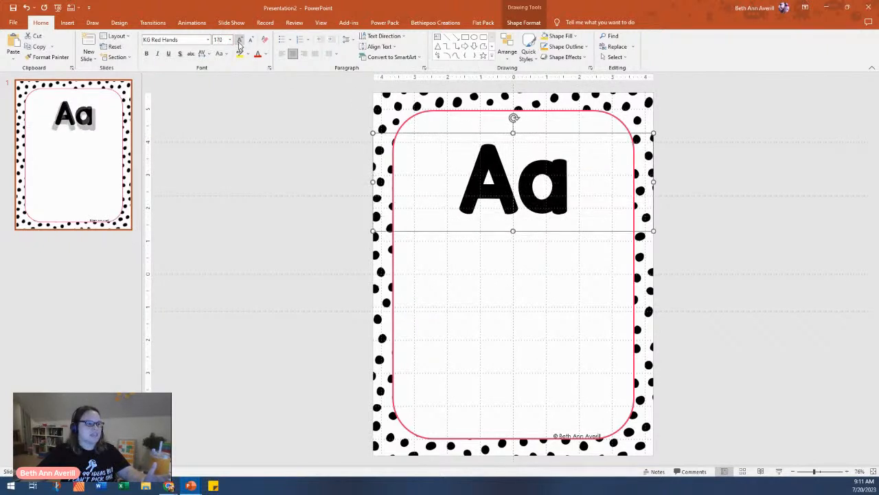
pyautogui.click(239, 40)
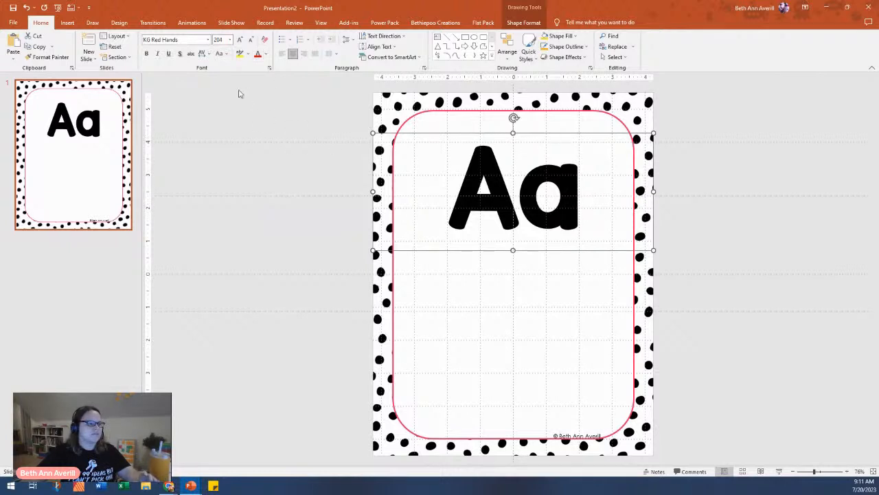
# - Set the Aa title in the StanfordBiography font
pyautogui.click(208, 40)
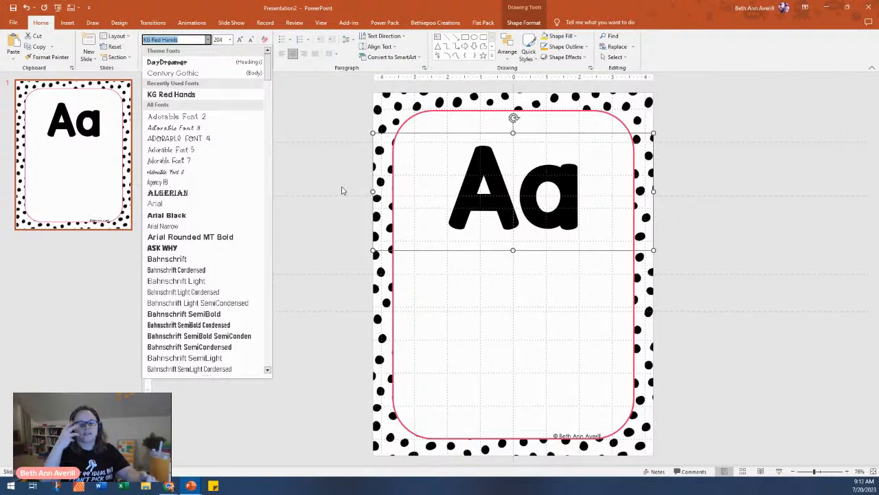
pyautogui.moveTo(266, 75); pyautogui.dragTo(268, 337)
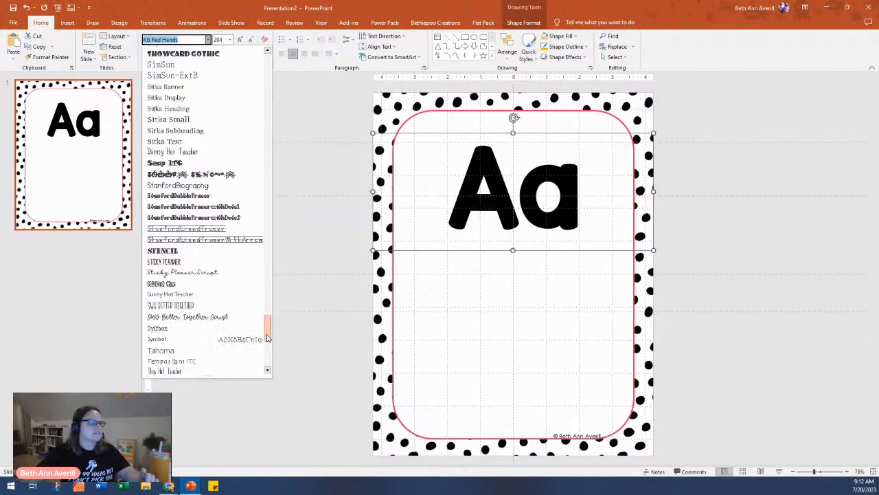
pyautogui.click(174, 186)
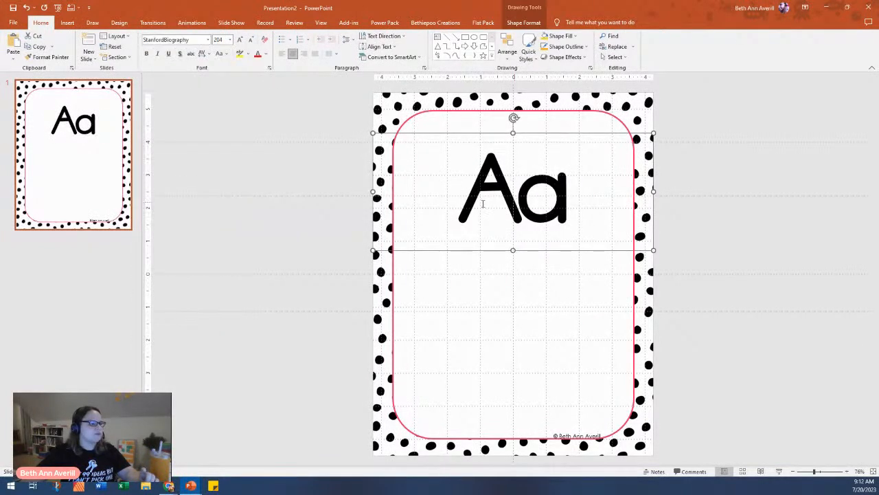
# - Apply the Learning Curve Ruled font to the Aa title
pyautogui.click(207, 40)
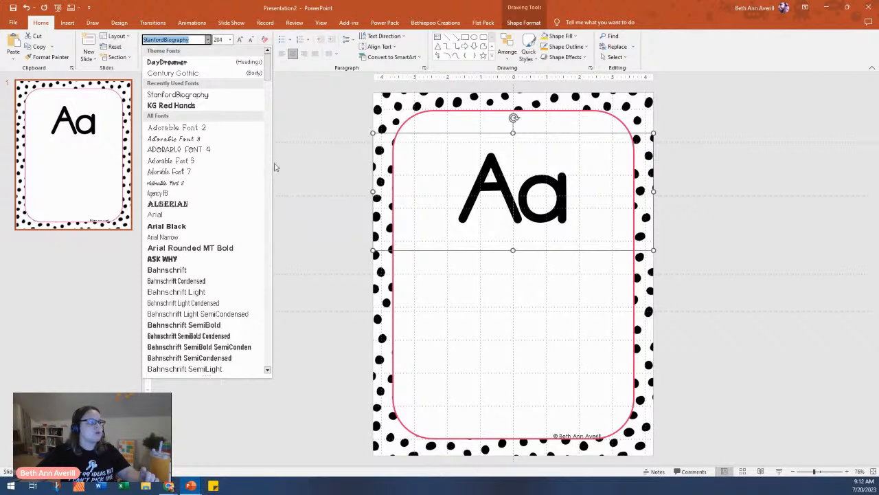
pyautogui.moveTo(268, 68); pyautogui.dragTo(285, 195)
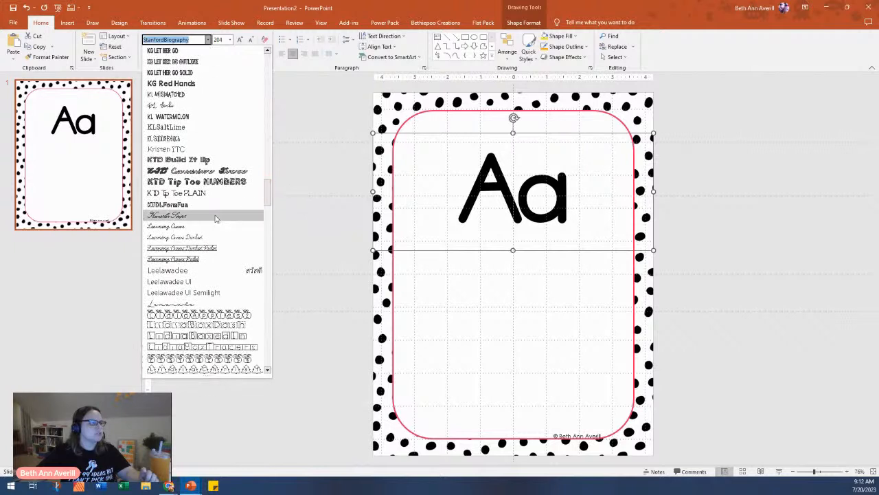
pyautogui.click(192, 259)
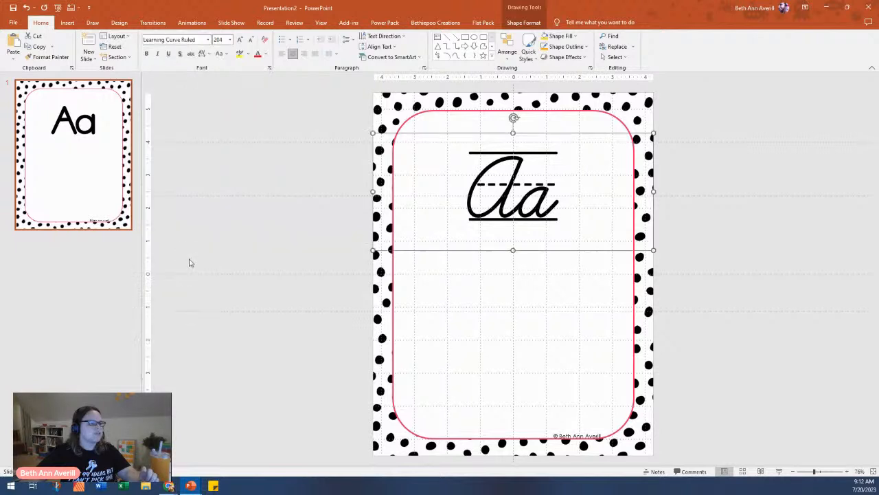
# - Enlarge the ruled Aa further and move its text box up within the upper part of the pink frame
pyautogui.click(239, 39)
pyautogui.click(241, 43)
pyautogui.click(241, 43)
pyautogui.moveTo(548, 333); pyautogui.dragTo(548, 295)
pyautogui.click(728, 261)
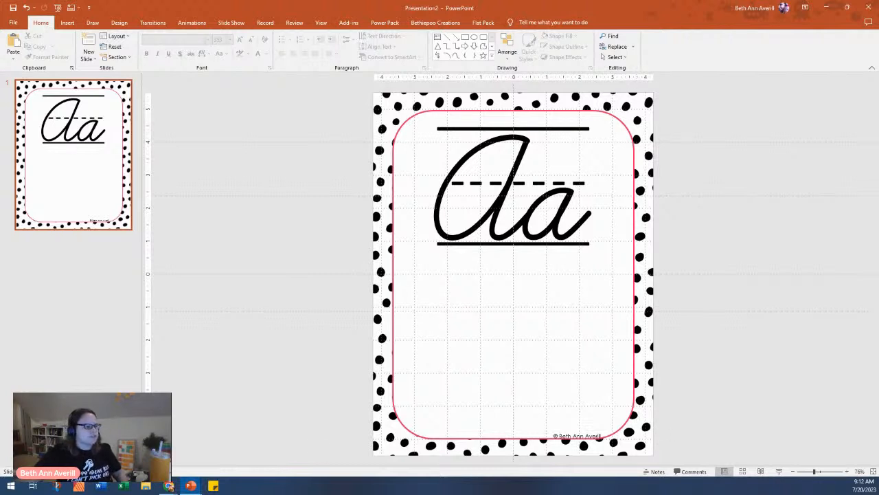
# - Copy slide 2, the rainbow Aa poster, from Alphabet Posters Templates and paste it into Presentation2 after the spotted poster
pyautogui.moveTo(191, 486)
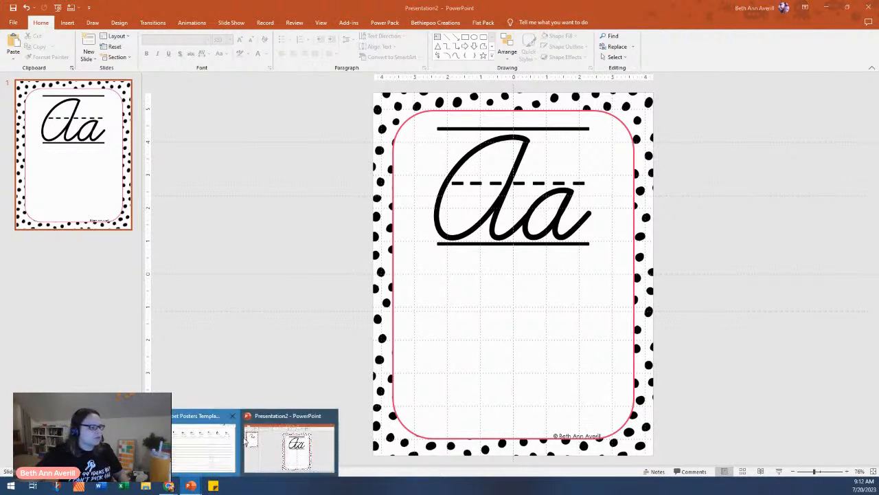
pyautogui.click(204, 446)
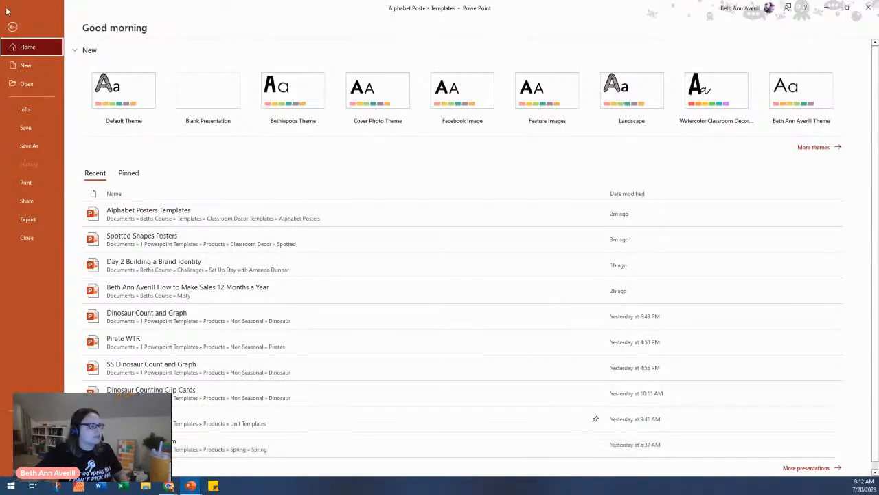
pyautogui.click(8, 6)
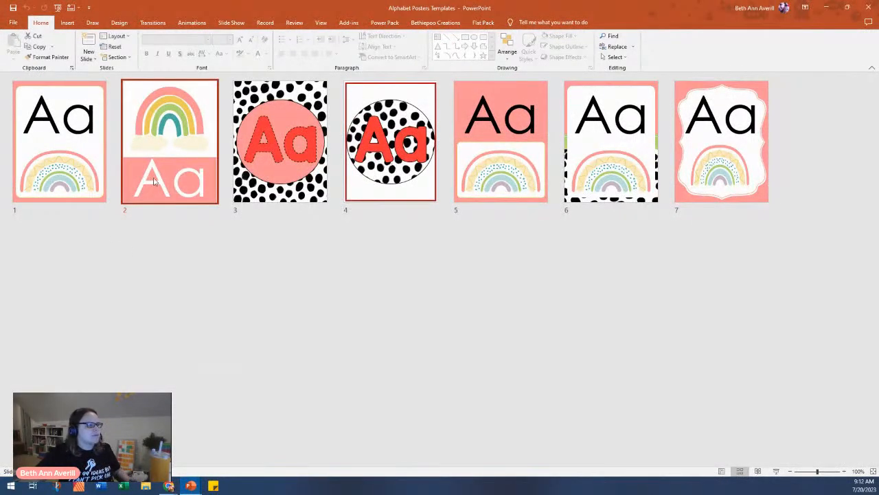
pyautogui.hotkey('ctrl', 'c')
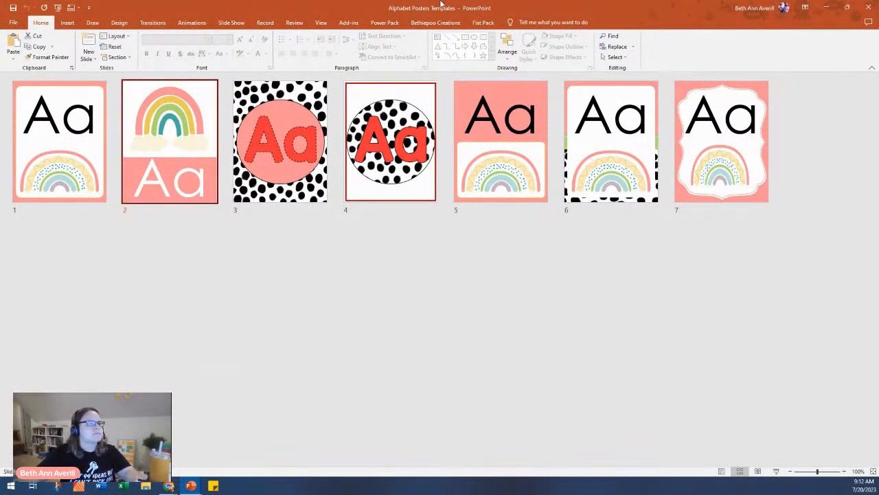
pyautogui.moveTo(436, 11); pyautogui.dragTo(878, 79)
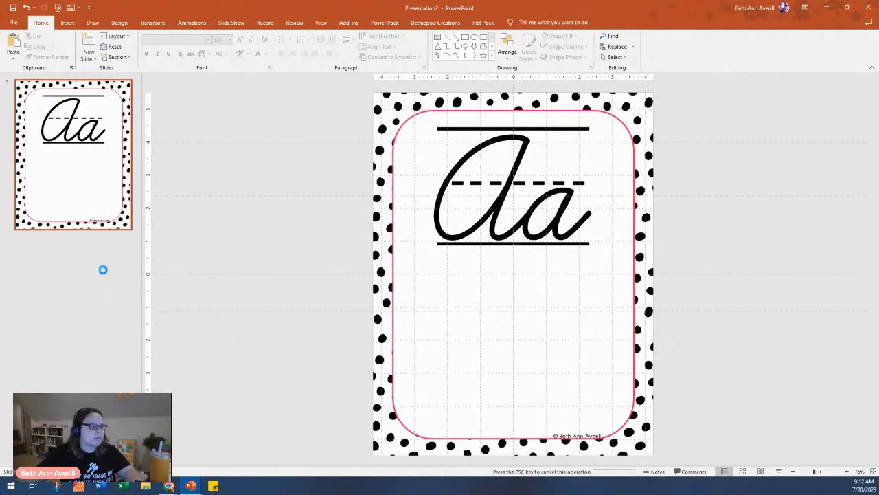
pyautogui.hotkey('ctrl', 'v')
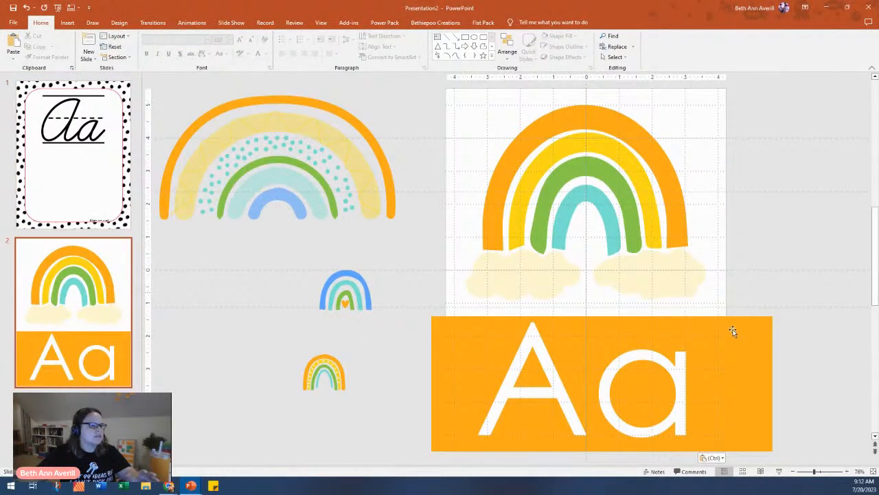
# - Open the background fill settings of the spotted Aa poster slide
pyautogui.click(90, 194)
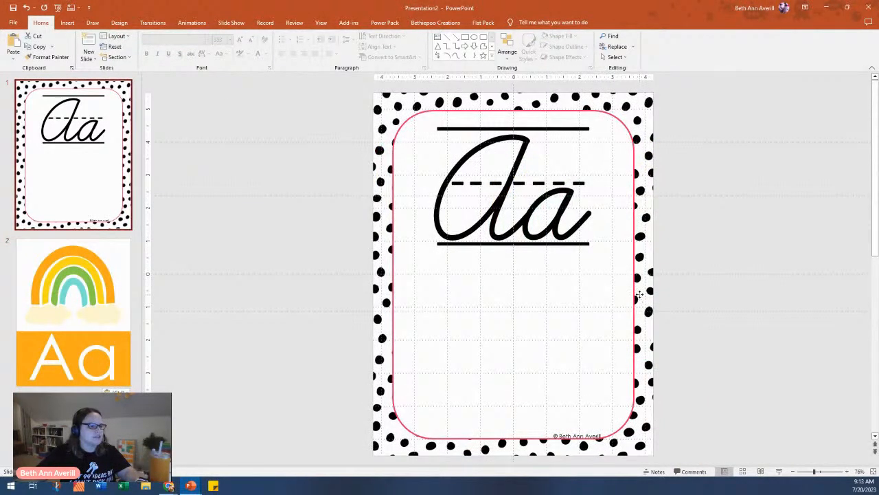
pyautogui.click(639, 297)
pyautogui.click(651, 350)
pyautogui.rightClick(650, 349)
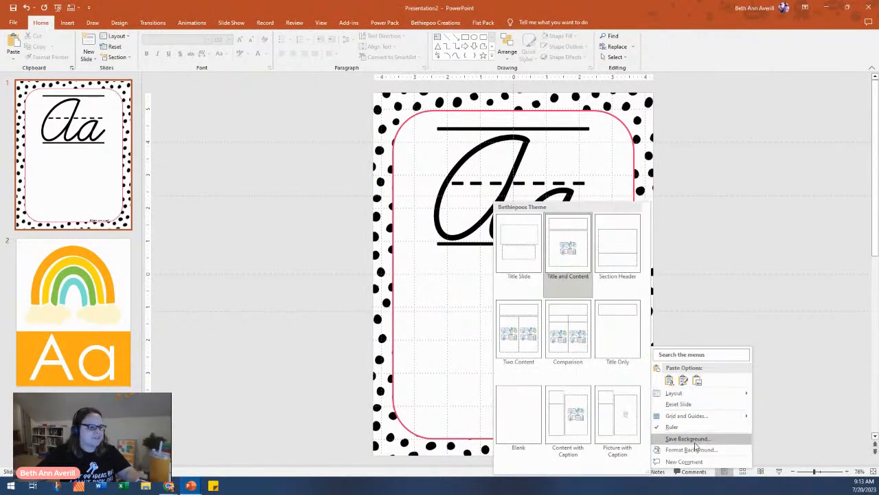
pyautogui.click(694, 440)
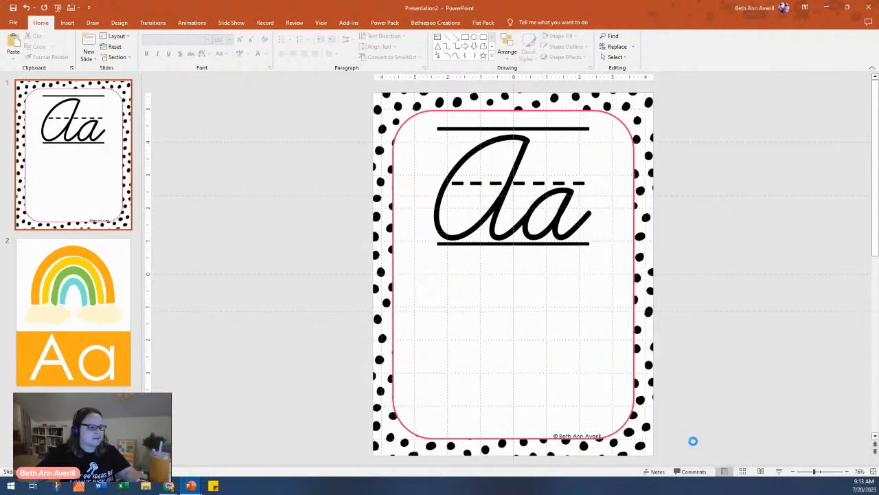
pyautogui.click(408, 232)
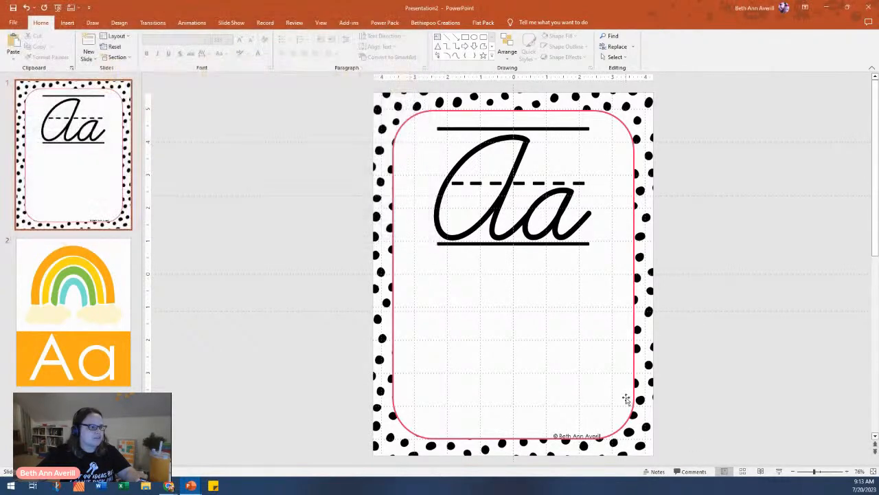
pyautogui.rightClick(649, 428)
pyautogui.click(671, 408)
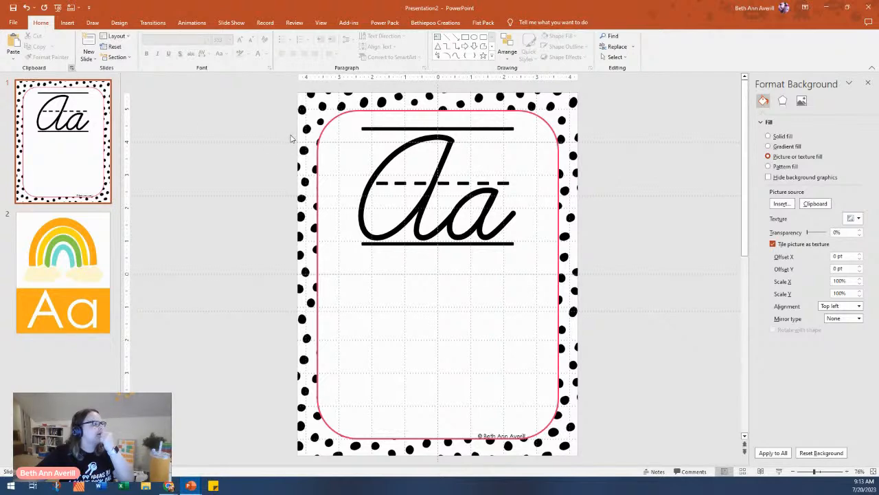
pyautogui.click(355, 100)
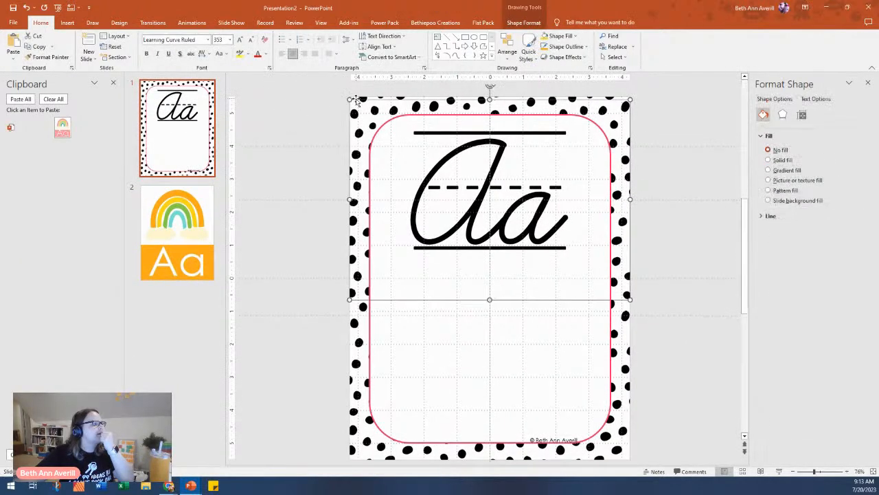
pyautogui.click(113, 84)
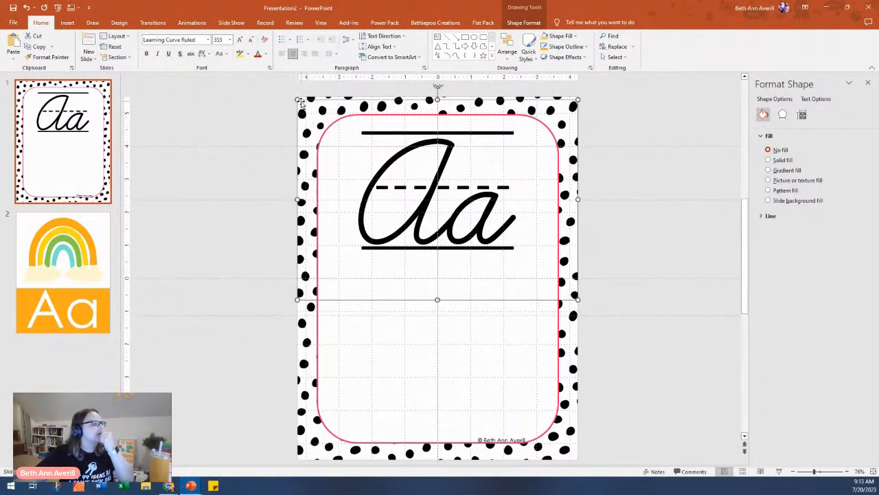
pyautogui.click(305, 390)
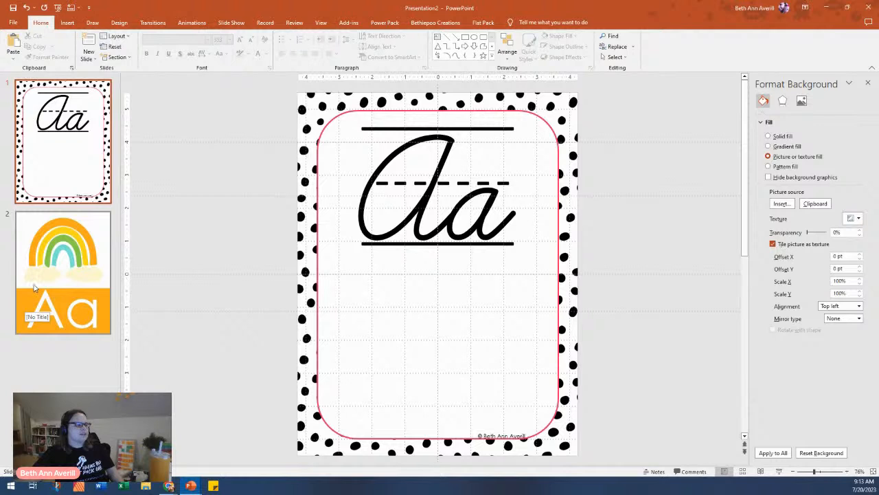
# - Duplicate the spotted Aa slide and delete the pink-outlined frame from the duplicate
pyautogui.rightClick(90, 191)
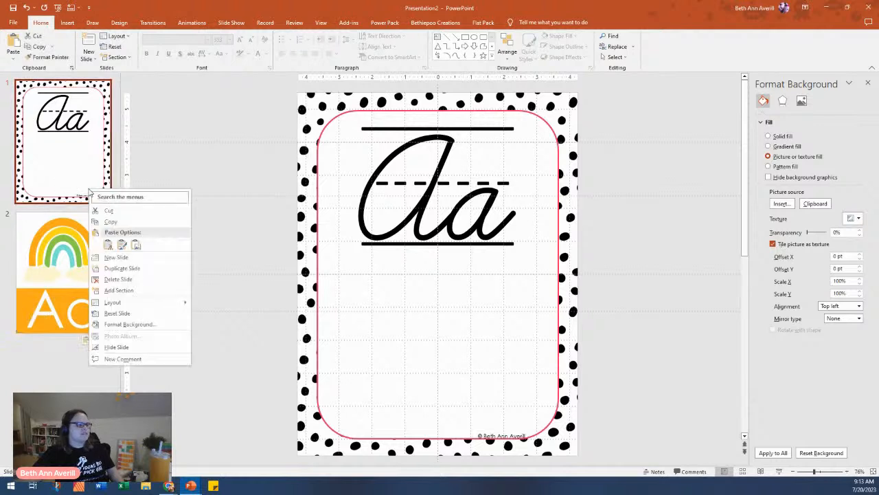
pyautogui.click(121, 268)
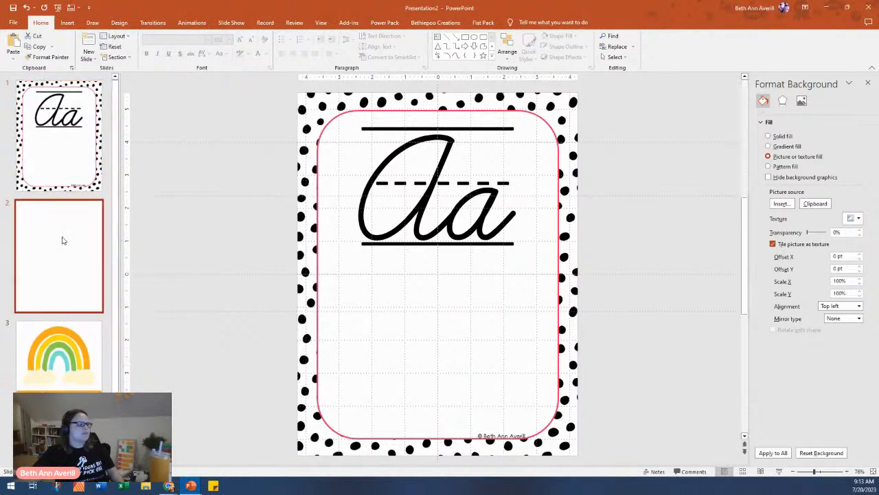
pyautogui.click(334, 305)
pyautogui.press('Delete')
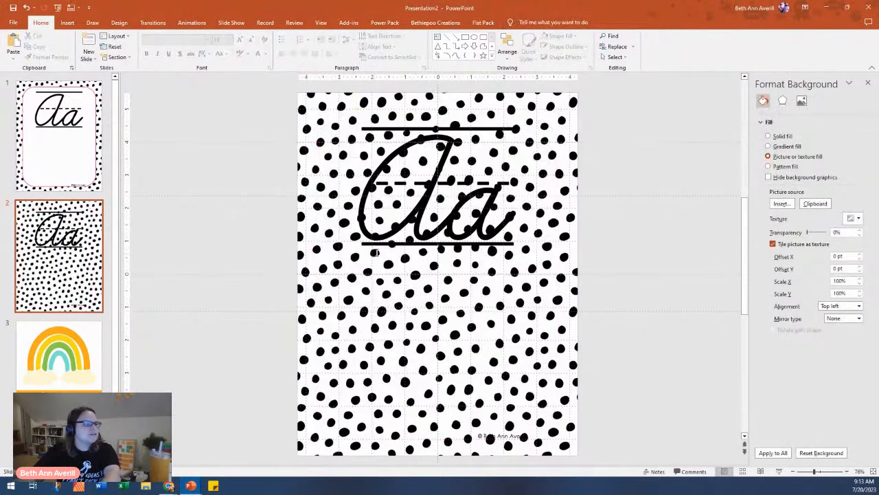
# - Copy the orange rectangle from the rainbow poster onto the spotted duplicate and center it horizontally along the slide's lower edge
pyautogui.click(75, 368)
pyautogui.click(388, 376)
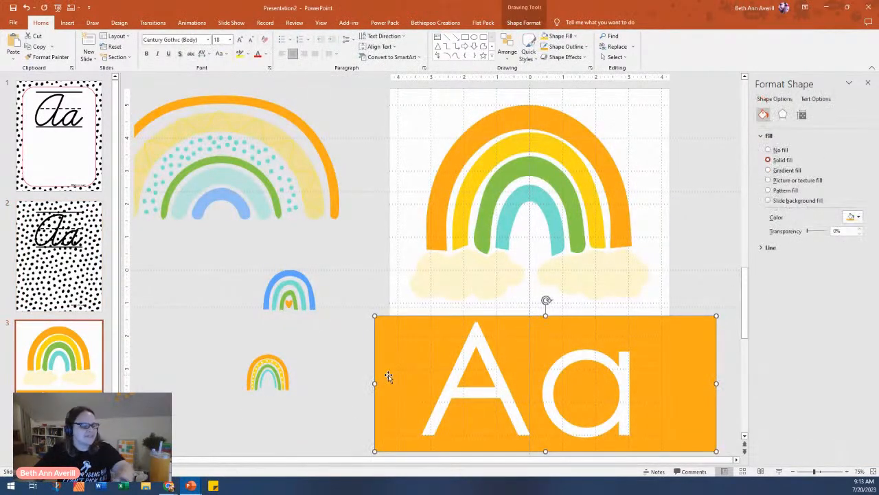
pyautogui.click(78, 274)
pyautogui.hotkey('ctrl', 'v')
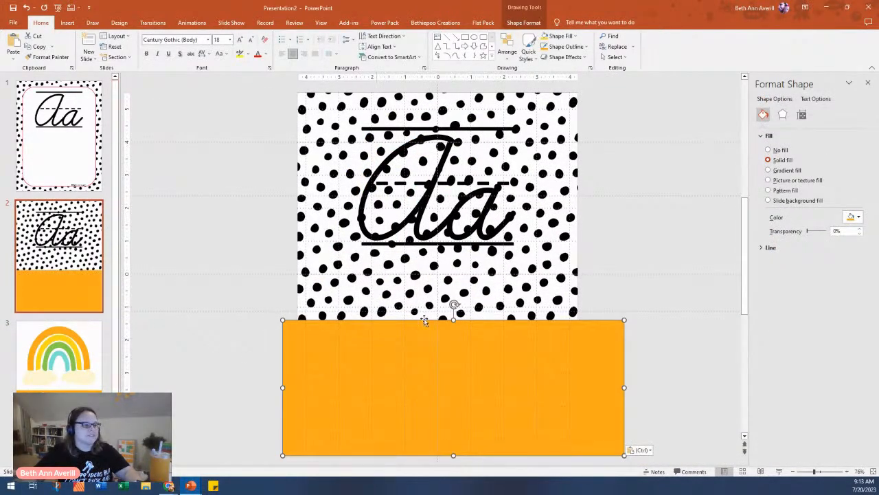
pyautogui.moveTo(533, 413)
pyautogui.mouseDown()
pyautogui.moveTo(528, 355)
pyautogui.moveTo(528, 415)
pyautogui.mouseUp()
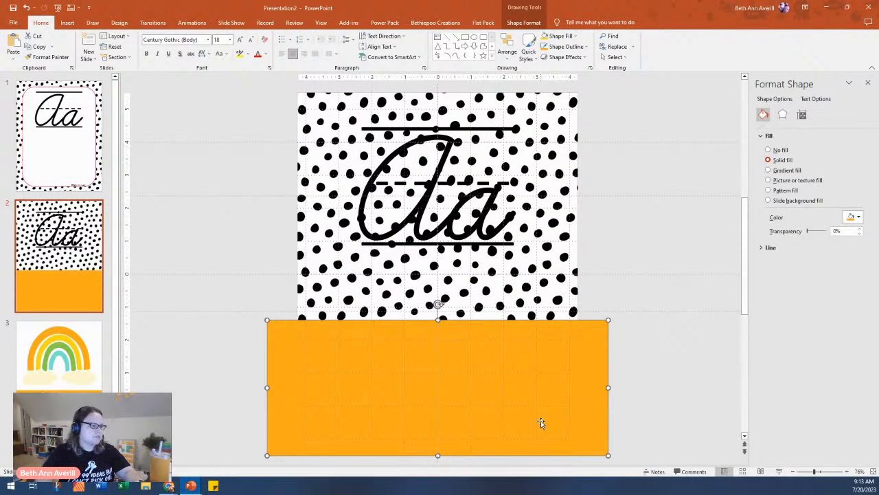
# - Send the orange rectangle behind the text and move the ruled Aa down onto it
pyautogui.click(460, 240)
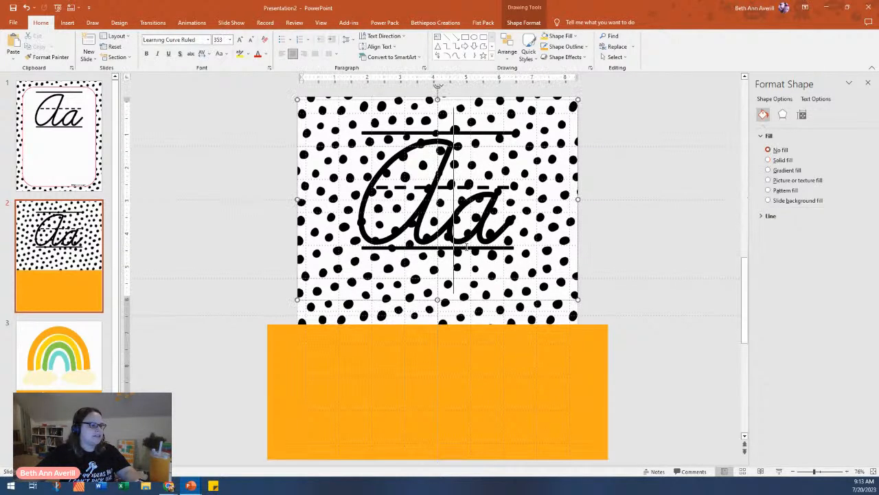
pyautogui.moveTo(473, 303); pyautogui.dragTo(486, 419)
pyautogui.click(486, 422)
pyautogui.rightClick(486, 422)
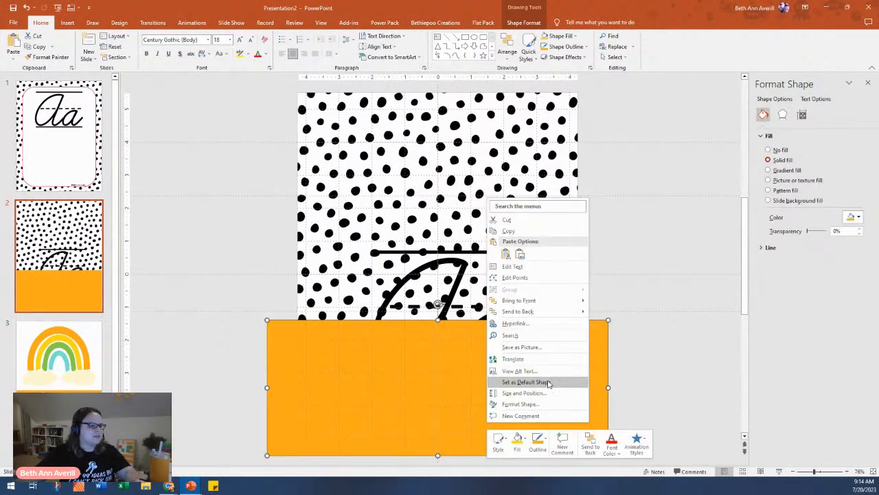
pyautogui.click(589, 443)
pyautogui.click(446, 364)
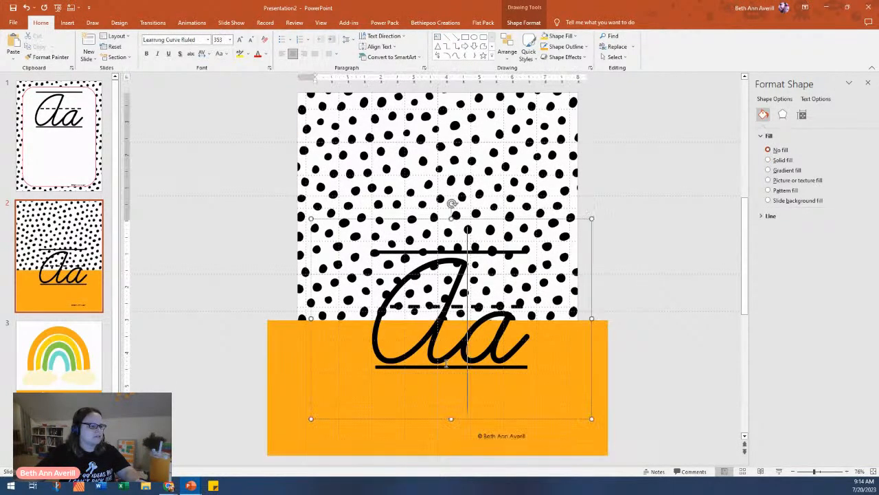
pyautogui.moveTo(542, 219); pyautogui.dragTo(524, 289)
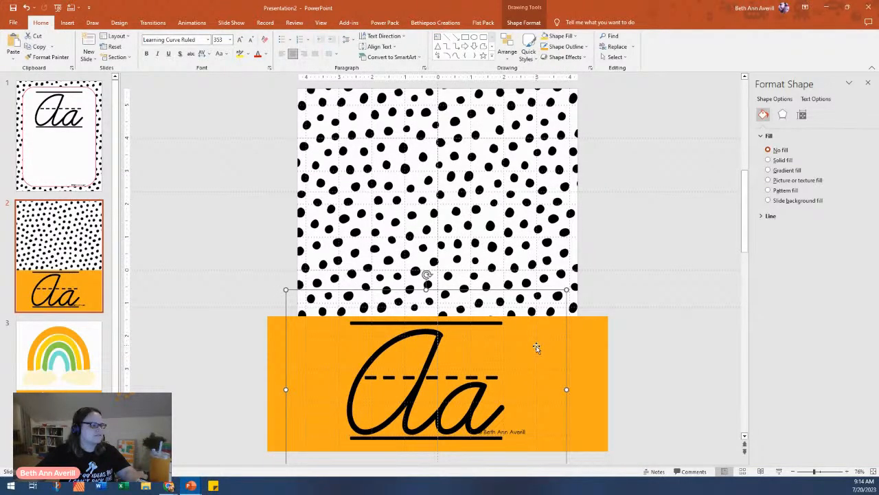
# - Move the copyright line to the lower right of the orange rectangle and center the Aa horizontally on the slide within the rectangle
pyautogui.click(567, 262)
pyautogui.click(528, 439)
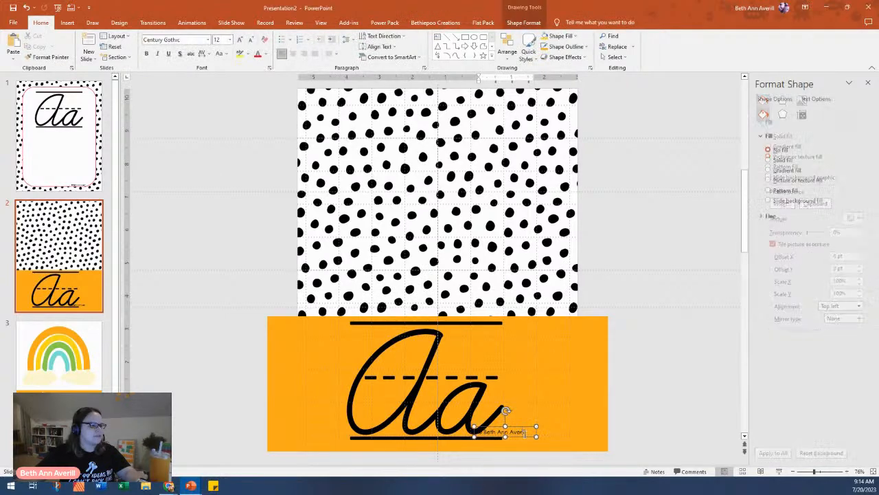
pyautogui.moveTo(529, 438); pyautogui.dragTo(551, 408)
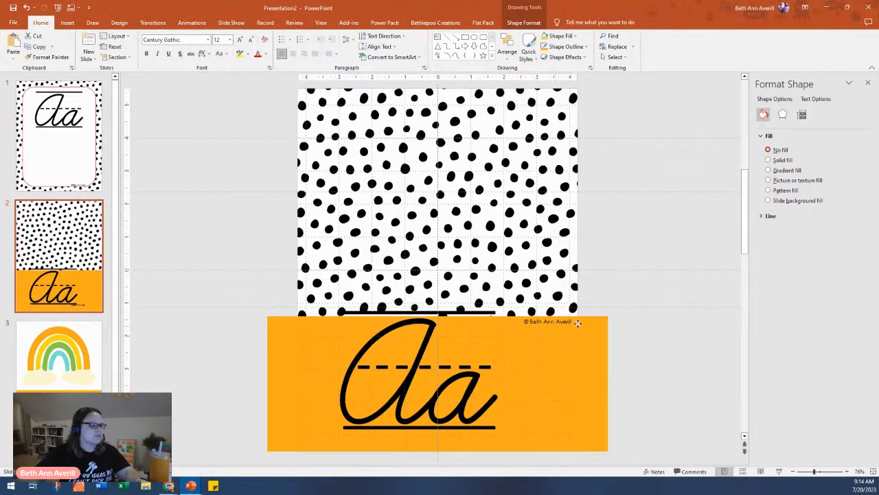
pyautogui.moveTo(581, 324); pyautogui.dragTo(560, 297)
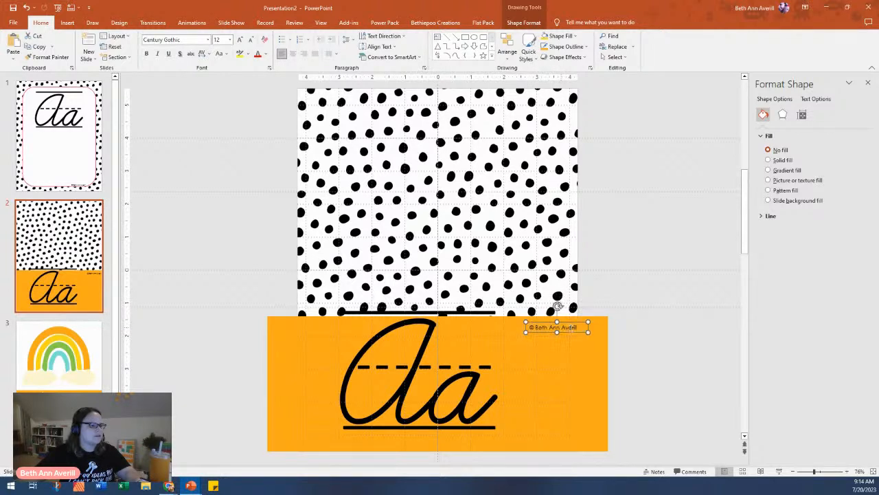
pyautogui.moveTo(576, 335); pyautogui.dragTo(559, 447)
pyautogui.click(675, 395)
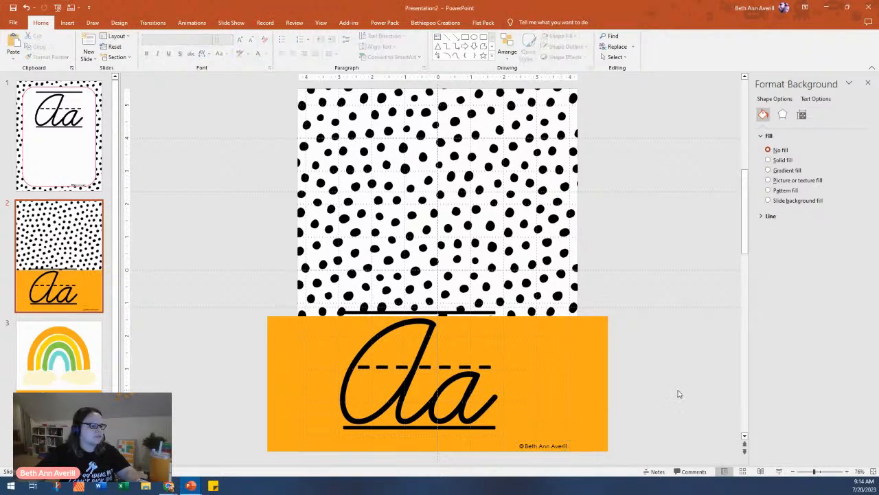
pyautogui.click(459, 379)
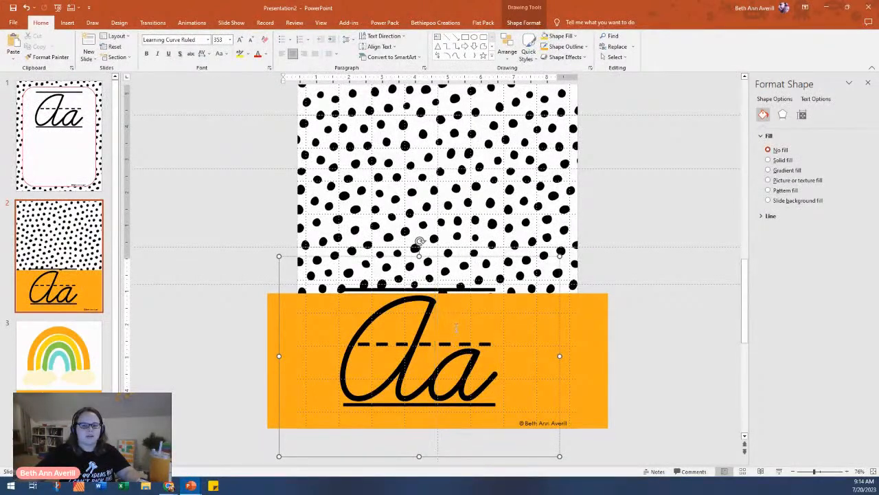
pyautogui.moveTo(446, 259); pyautogui.dragTo(462, 277)
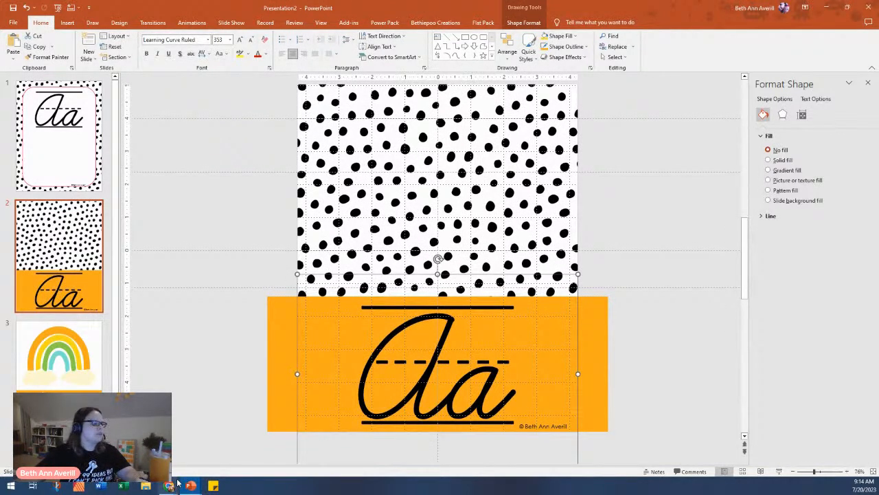
# - Switch to the TPT site in Chrome, search for a seller by last name and open that seller's store
pyautogui.moveTo(169, 485)
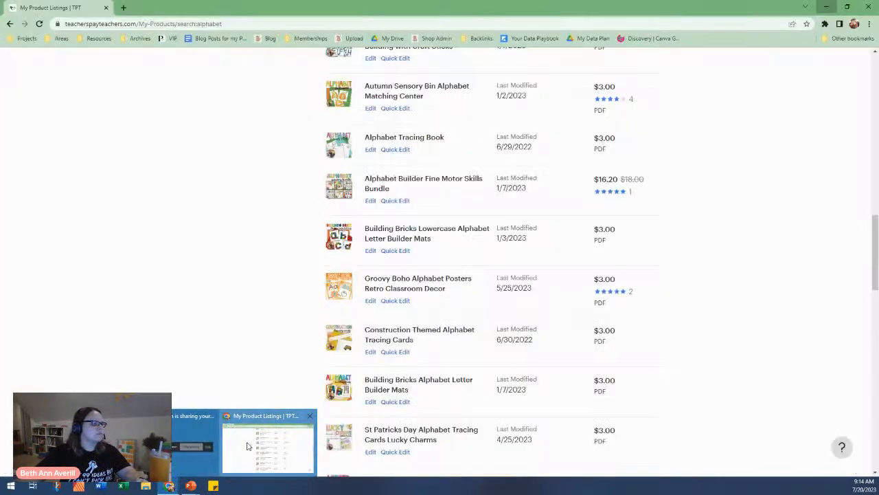
pyautogui.click(248, 445)
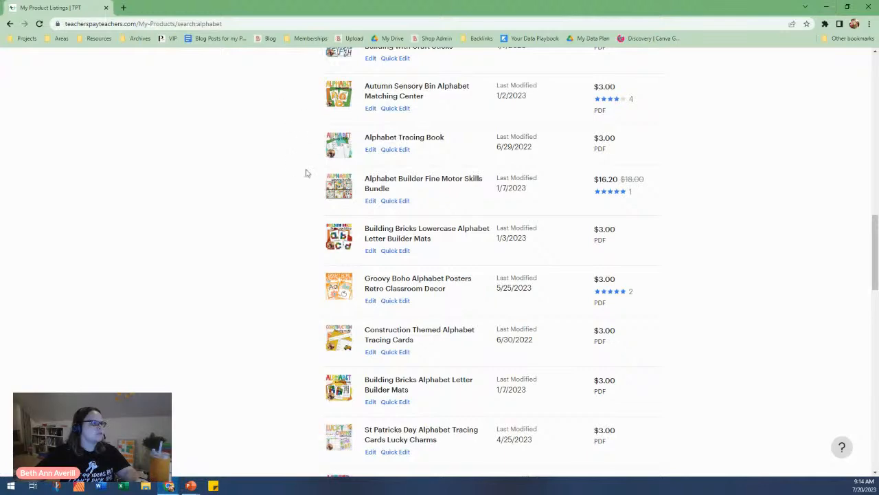
pyautogui.scroll(10, 281, 181)
pyautogui.click(254, 92)
pyautogui.write('stand')
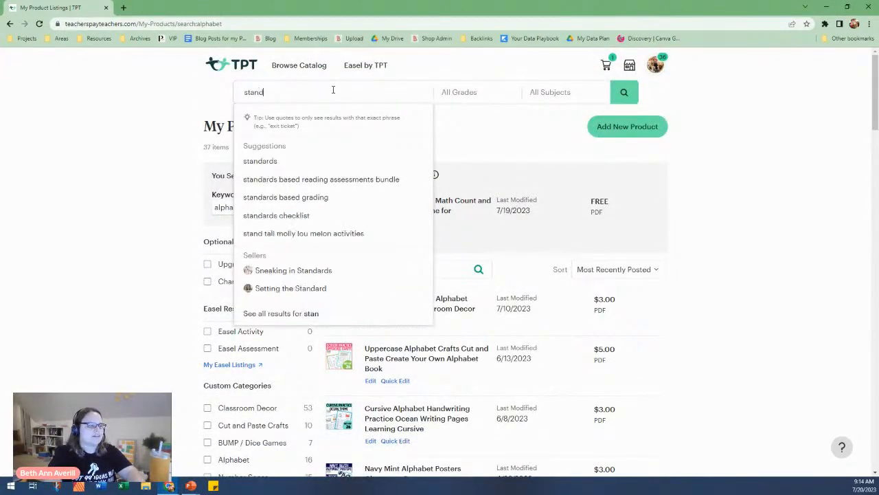
pyautogui.write('f')
pyautogui.press('BackSpace')
pyautogui.press('BackSpace')
pyautogui.write('ford')
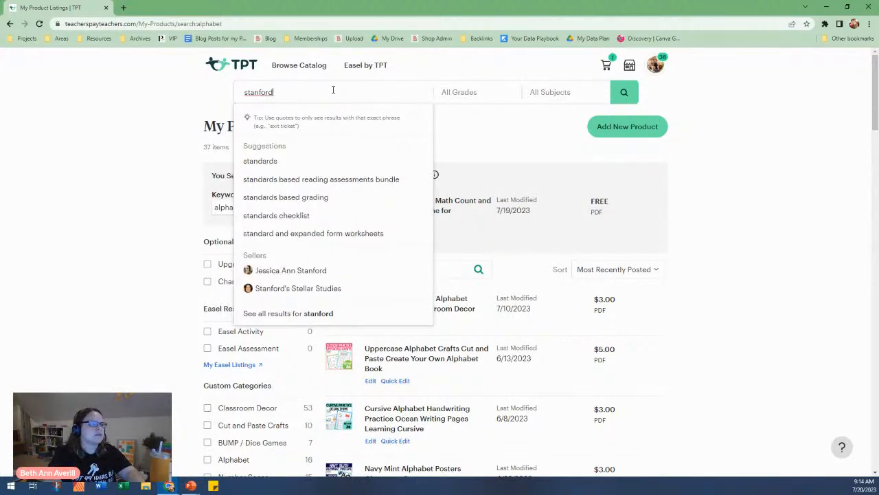
pyautogui.click(309, 272)
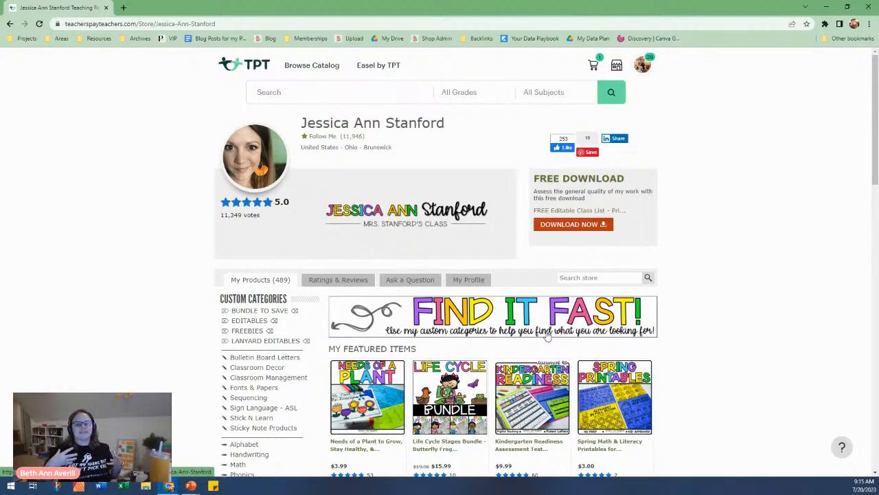
# - Look over the seller's featured and best-selling products and open the store's Fonts & Papers category
pyautogui.scroll(-3, 548, 334)
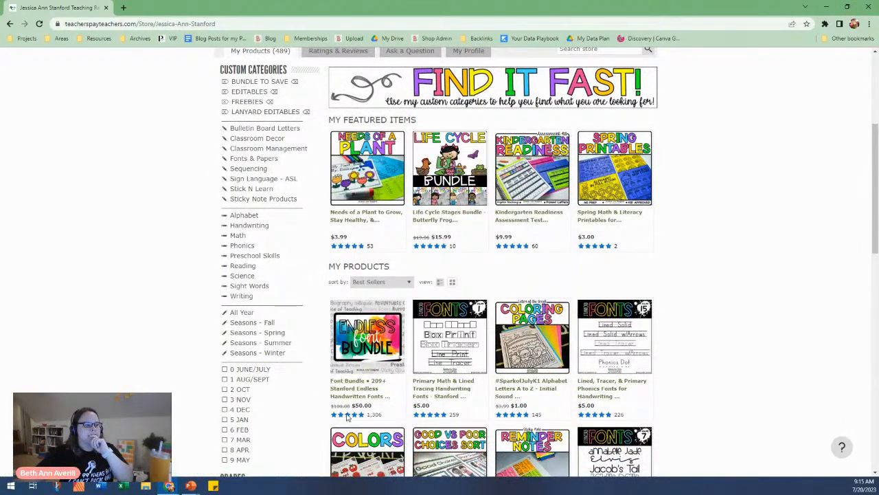
pyautogui.scroll(-2, 784, 292)
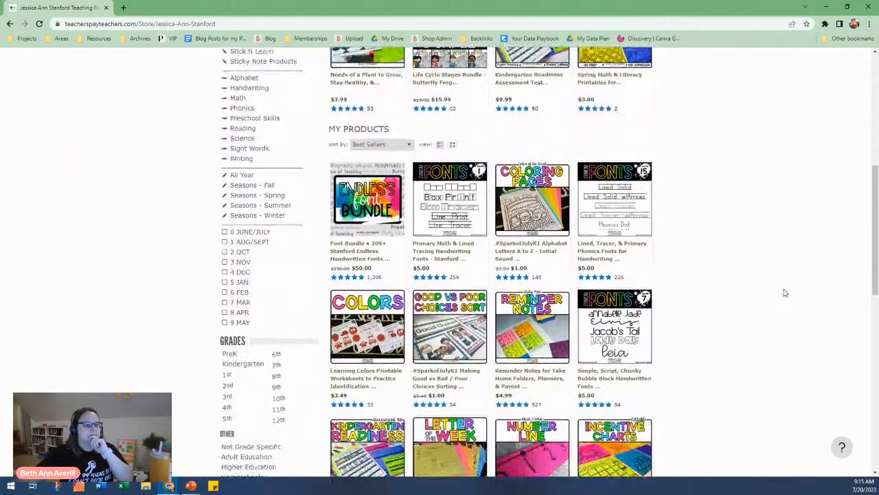
pyautogui.moveTo(585, 197)
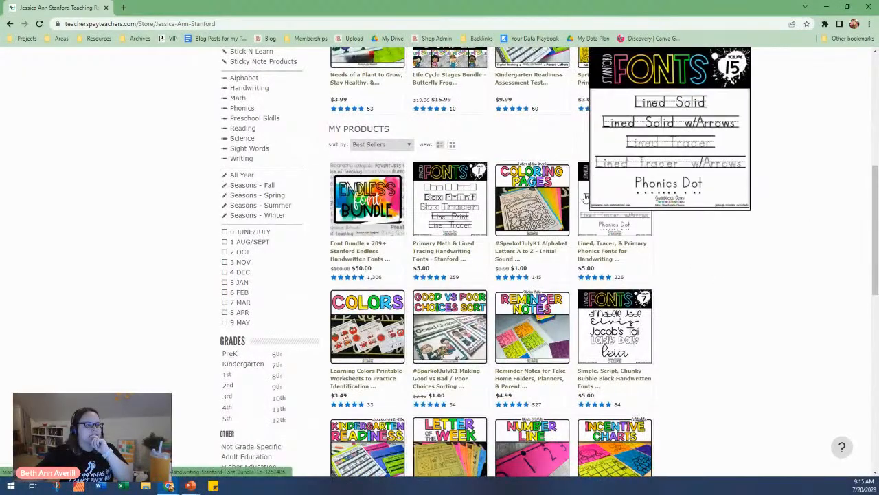
pyautogui.scroll(-8, 682, 255)
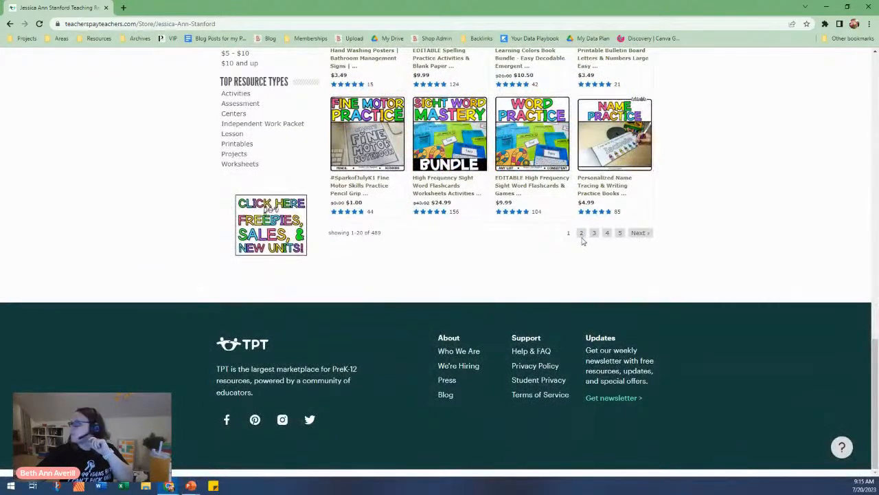
pyautogui.scroll(12, 153, 190)
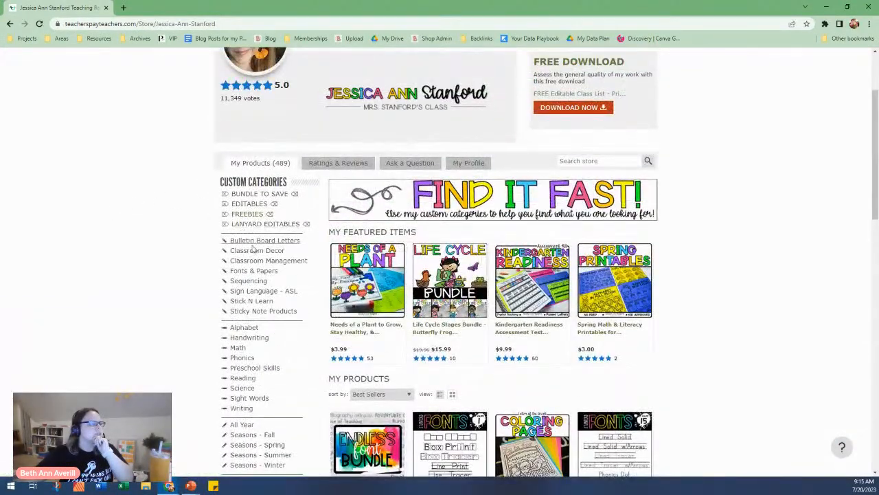
pyautogui.click(259, 273)
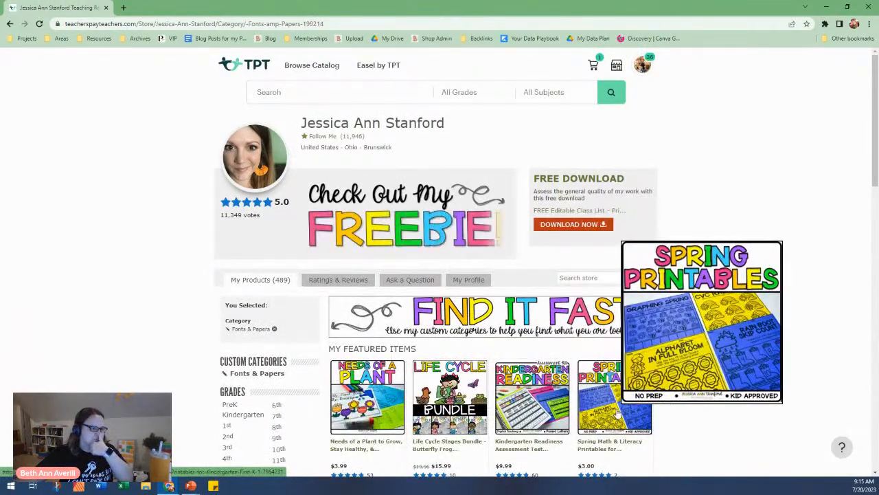
# - Look through the fonts and digital papers on both pages of the Fonts & Papers category and return to its first page
pyautogui.scroll(-1, 632, 403)
pyautogui.scroll(-5, 633, 402)
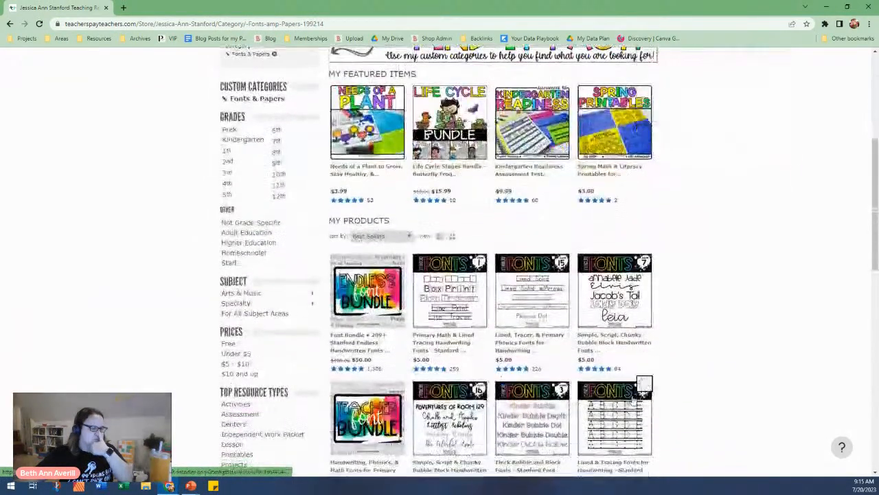
pyautogui.scroll(-2, 722, 331)
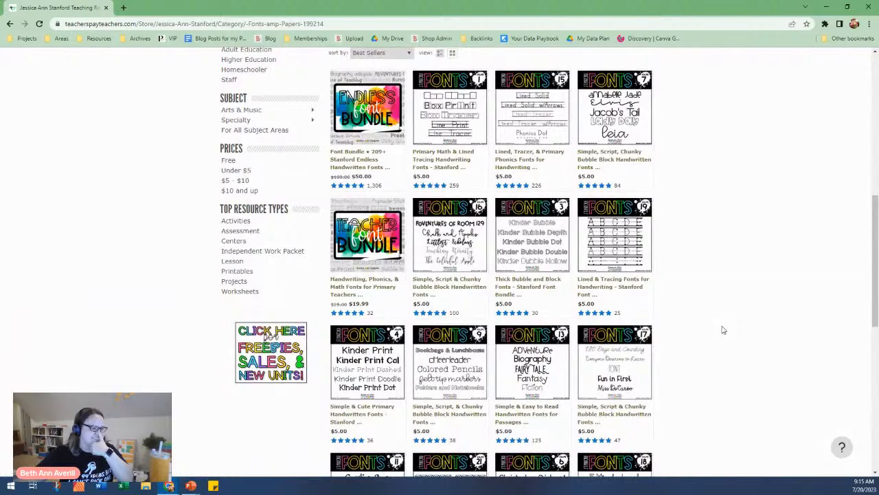
pyautogui.scroll(-2, 723, 330)
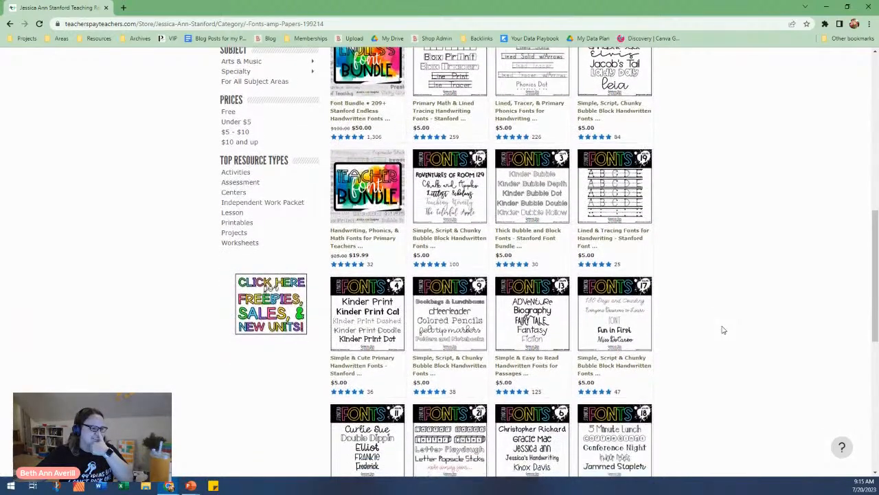
pyautogui.scroll(-2, 721, 329)
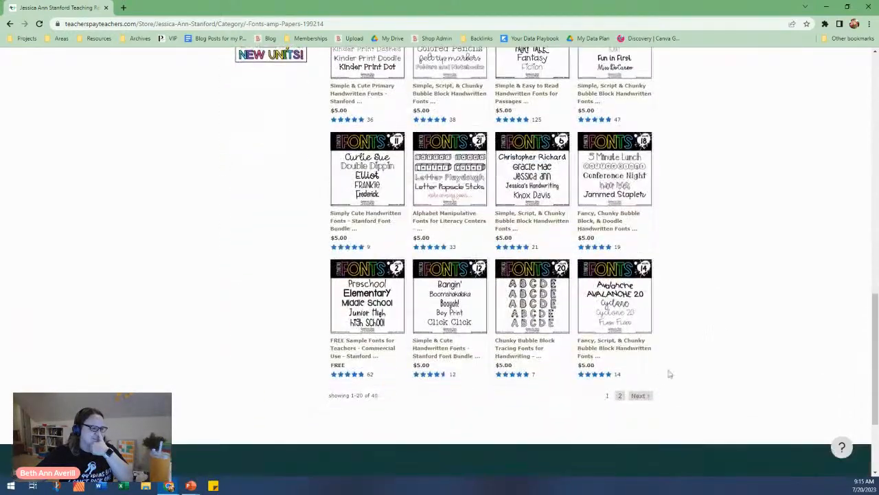
pyautogui.click(620, 397)
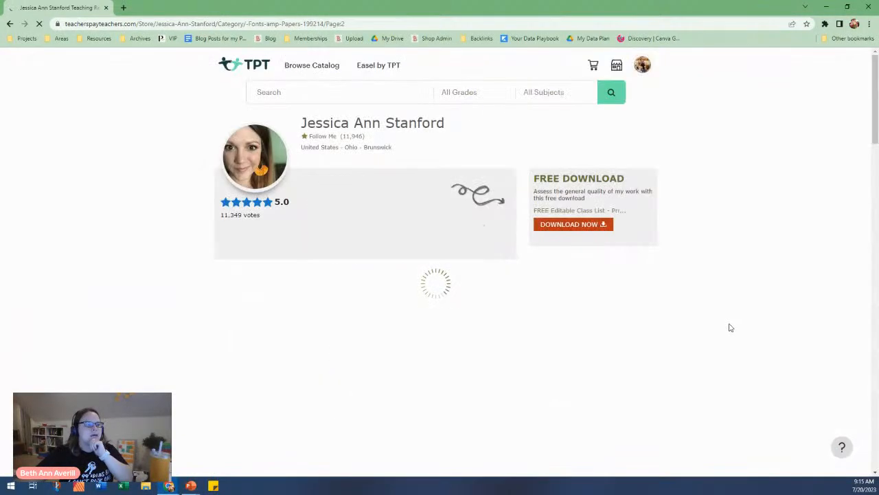
pyautogui.scroll(-4, 728, 328)
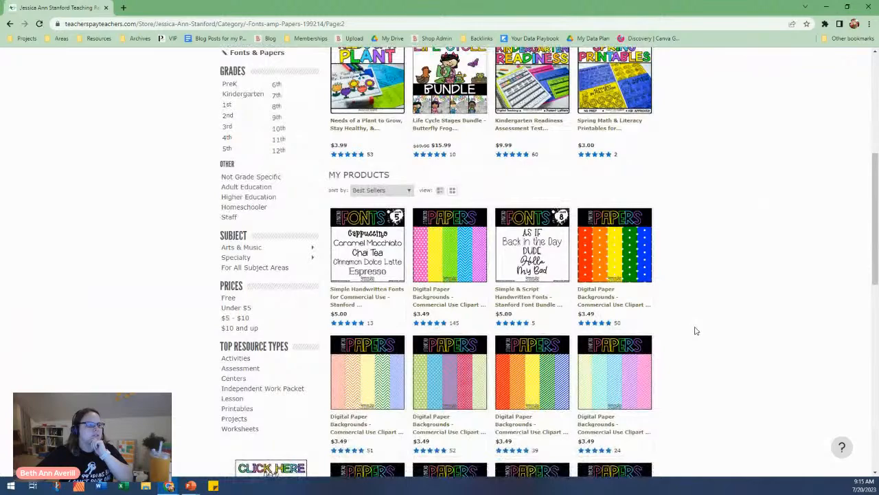
pyautogui.scroll(-5, 694, 329)
pyautogui.scroll(-3, 692, 328)
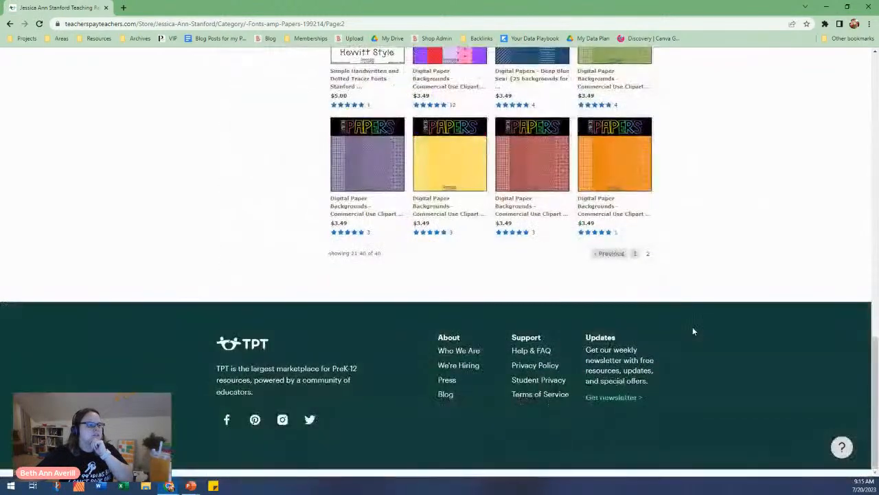
pyautogui.click(610, 254)
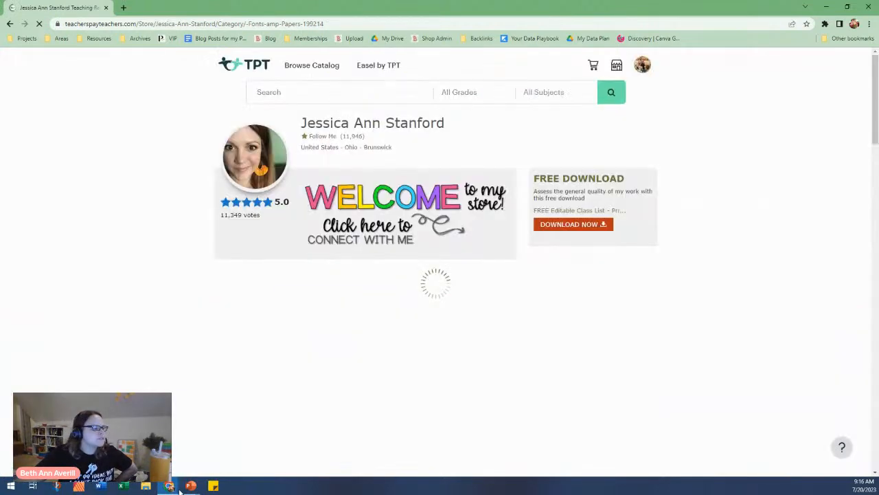
pyautogui.click(213, 486)
pyautogui.moveTo(187, 489)
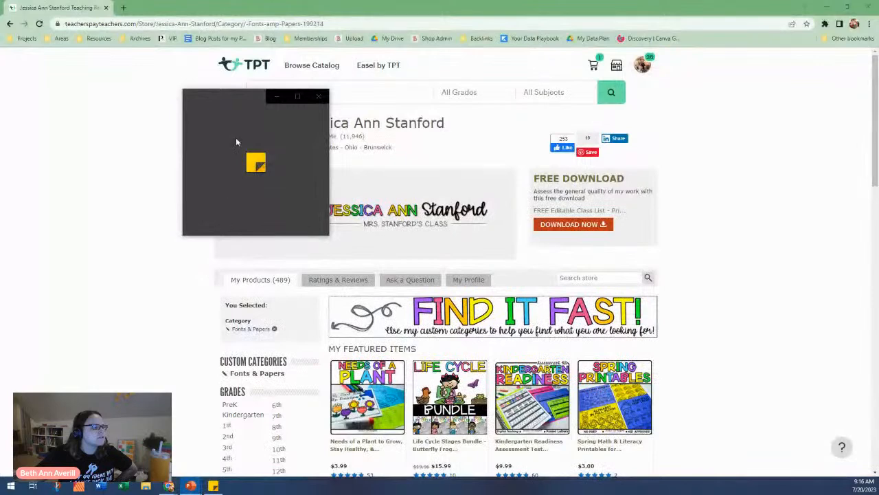
pyautogui.click(317, 101)
# - Switch to Presentation2 in PowerPoint and look up the recently used font names with the rainbow slide's white Aa selected
pyautogui.moveTo(191, 486)
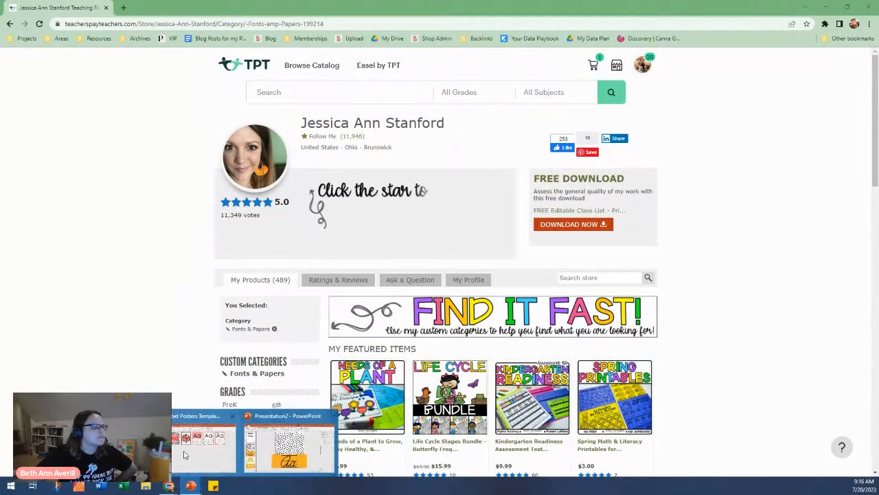
pyautogui.click(258, 450)
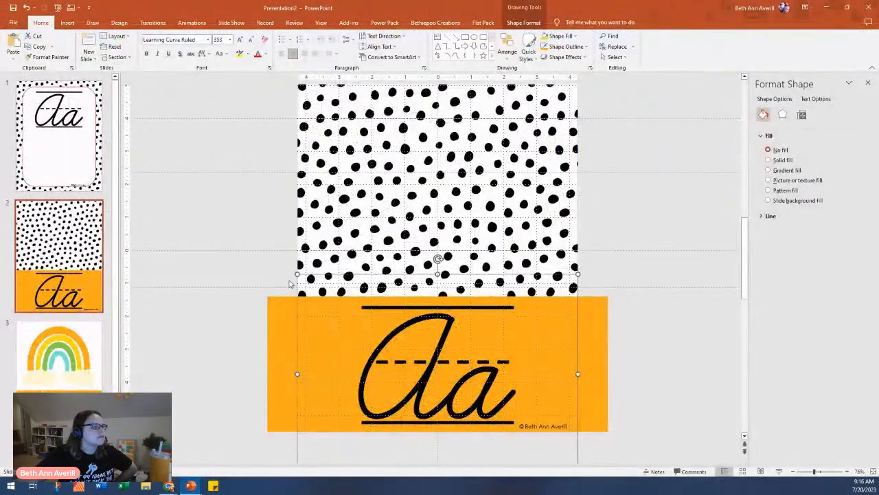
pyautogui.click(58, 255)
pyautogui.click(58, 354)
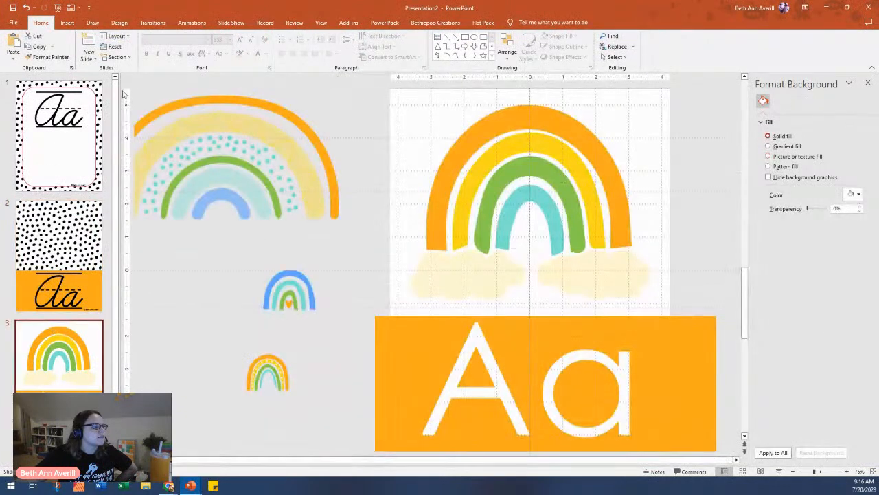
pyautogui.click(410, 343)
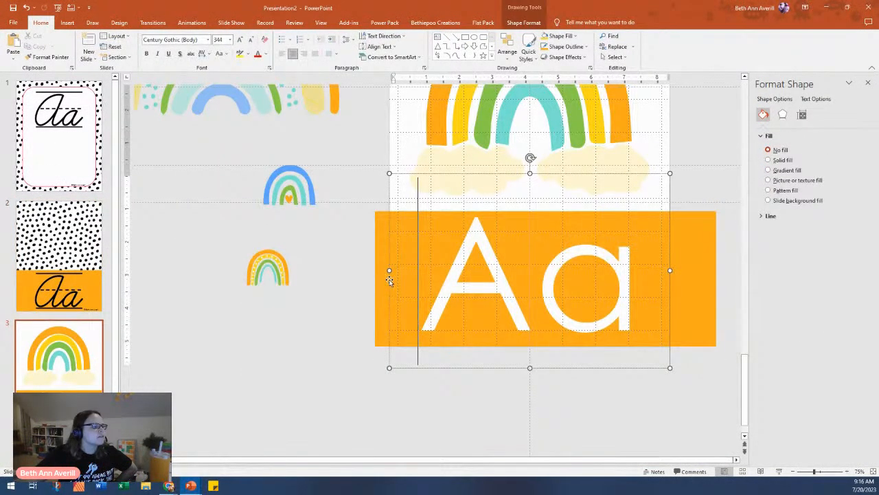
pyautogui.click(389, 279)
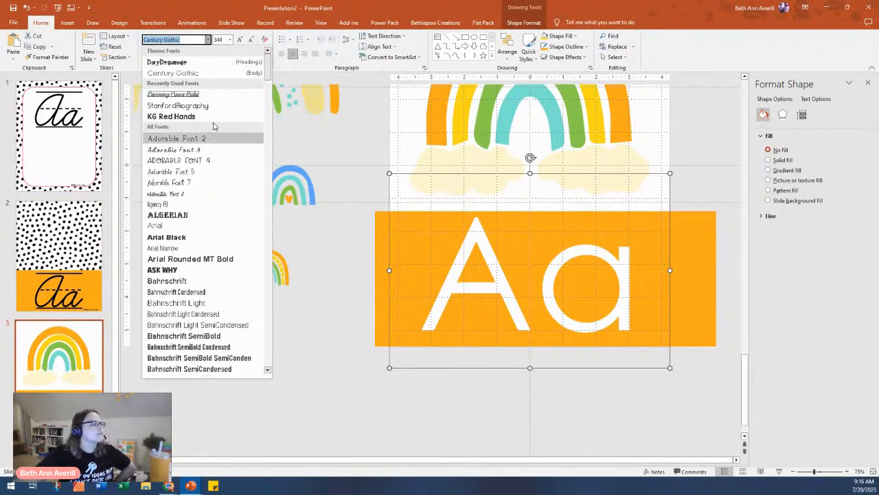
pyautogui.press('Escape')
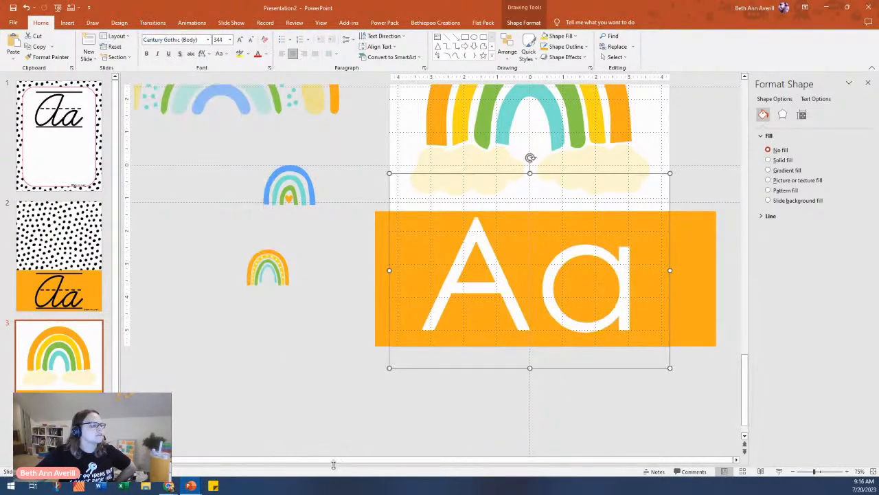
# - Return to the Fonts & Papers category on TPT and open the volume 13 bundle of Simple & Easy to Read Handwritten Fonts for Passages
pyautogui.click(826, 8)
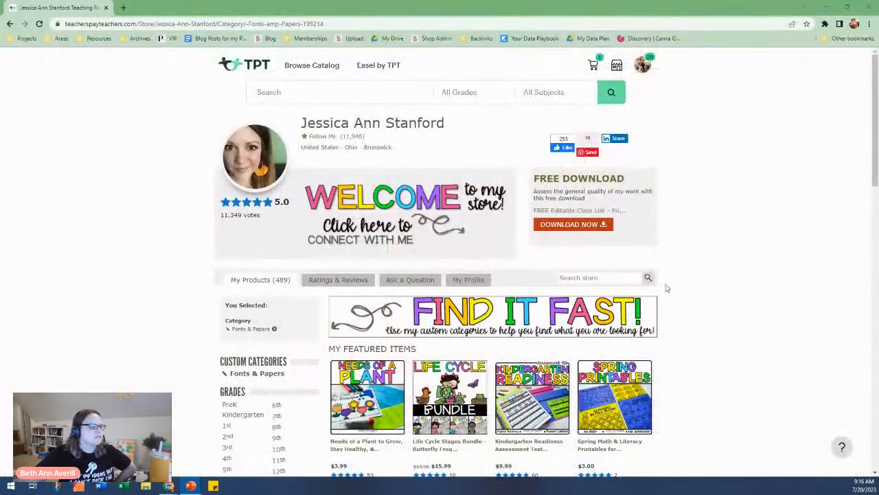
pyautogui.scroll(-3, 666, 289)
pyautogui.scroll(-1, 666, 287)
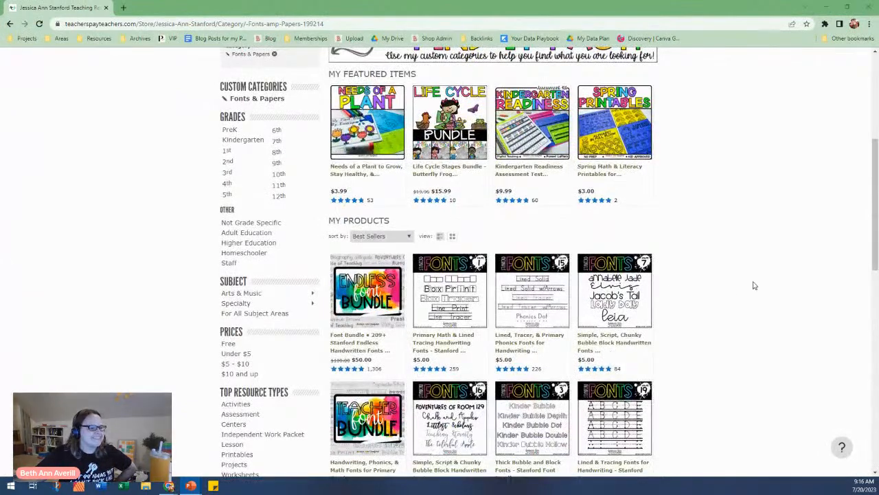
pyautogui.scroll(-1, 751, 286)
pyautogui.scroll(-2, 747, 288)
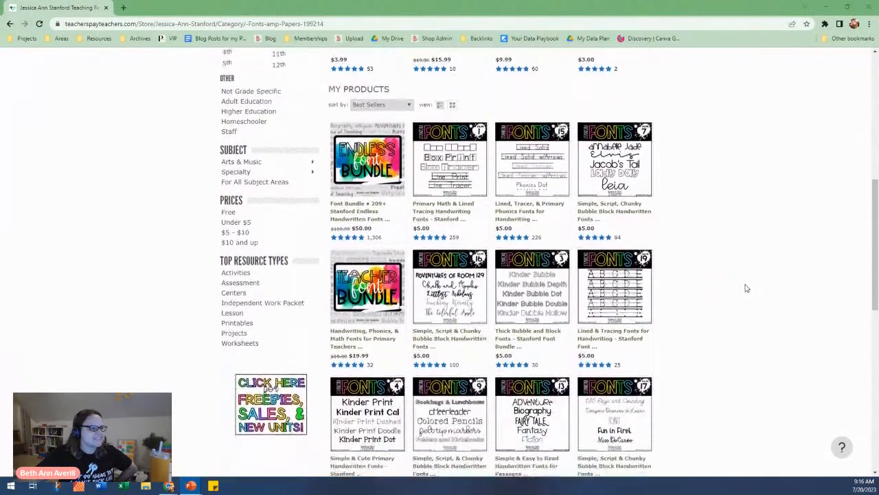
pyautogui.moveTo(530, 360)
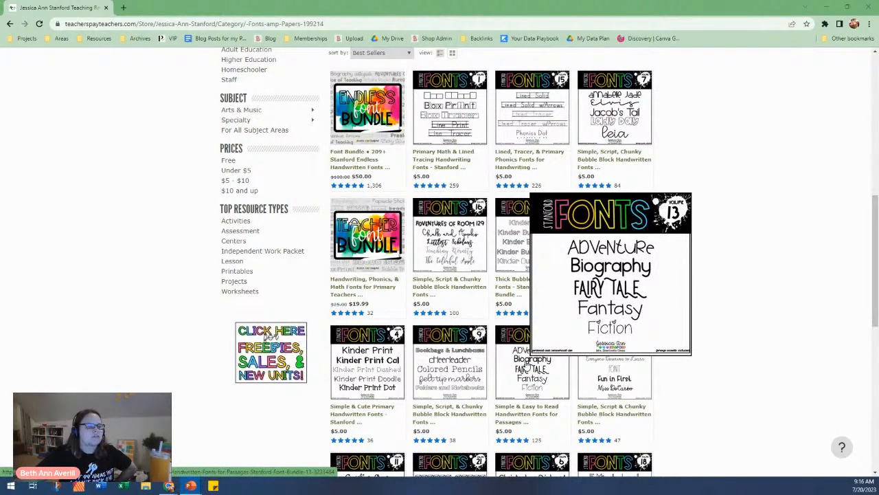
pyautogui.click(527, 409)
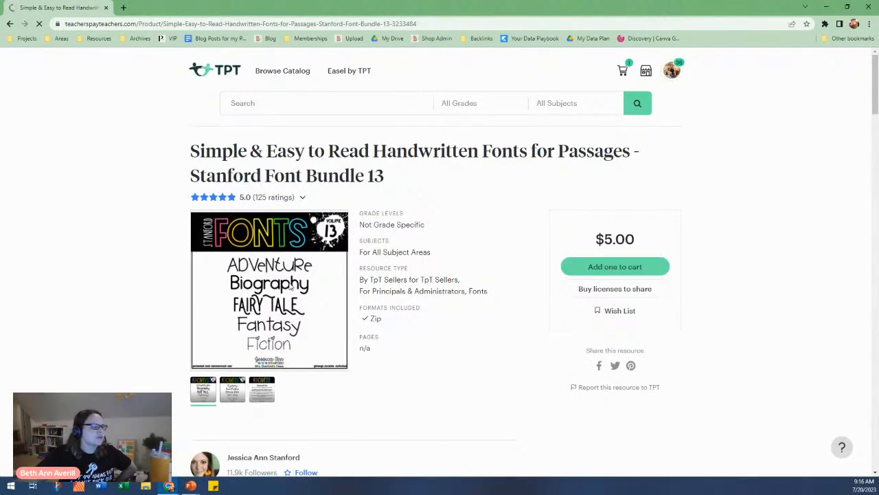
# - Read the font bundle's description, its list of included fonts and the Terms of Use for commercial products
pyautogui.scroll(-3, 471, 365)
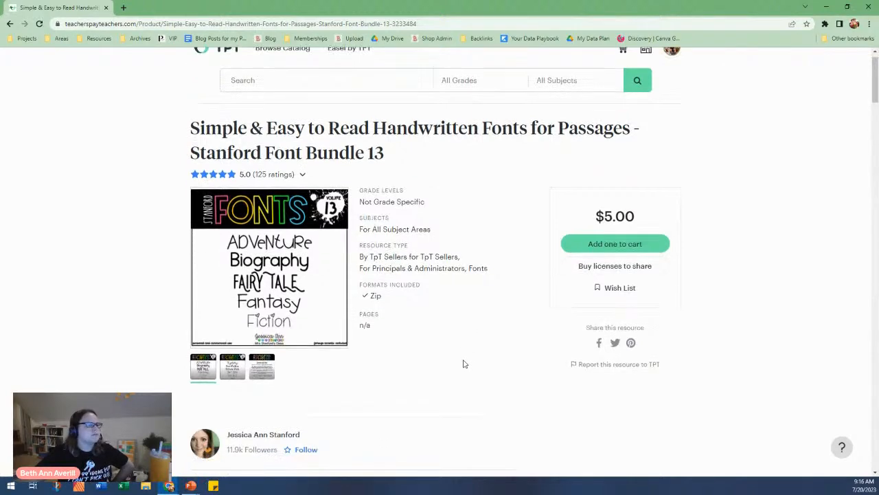
pyautogui.scroll(-6, 462, 364)
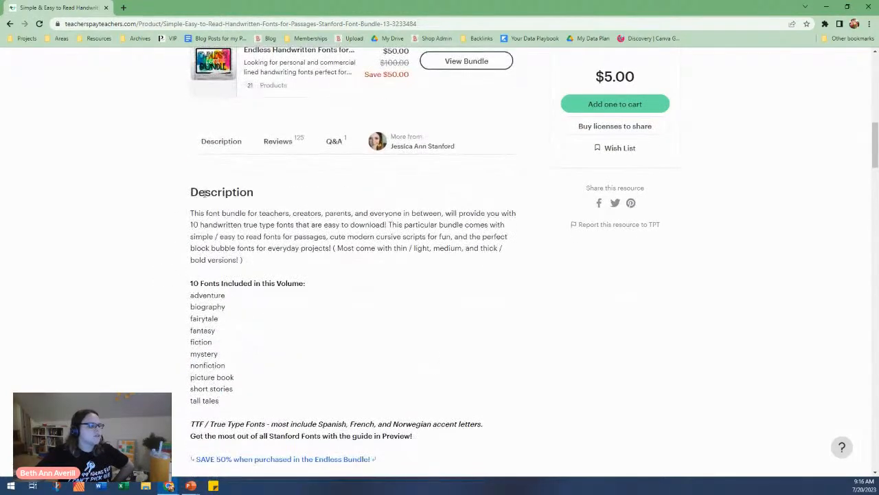
pyautogui.scroll(-4, 347, 324)
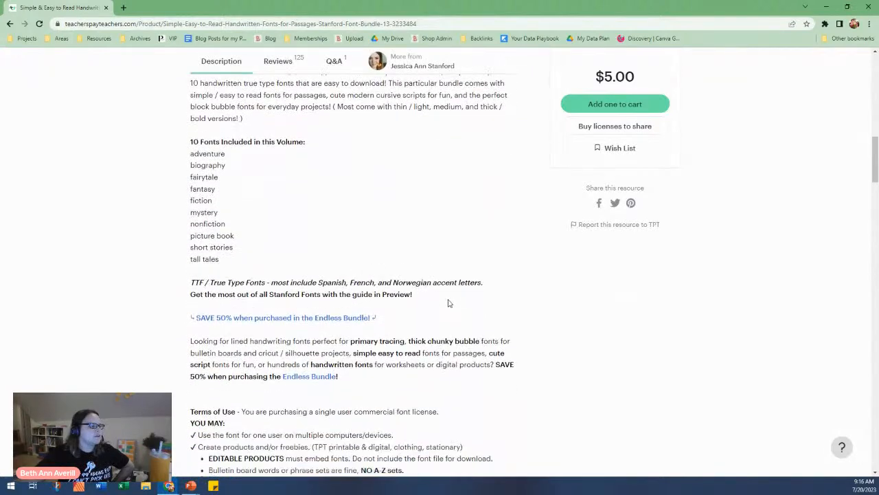
pyautogui.scroll(-1, 399, 328)
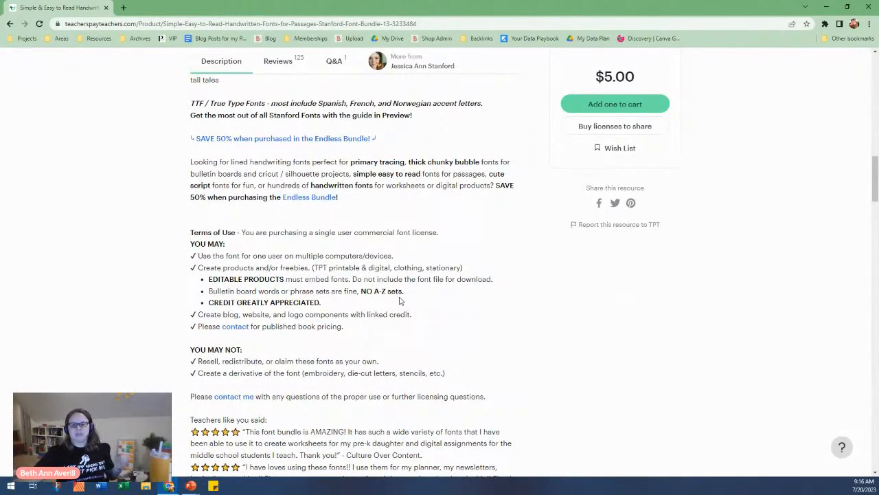
pyautogui.scroll(15, 429, 313)
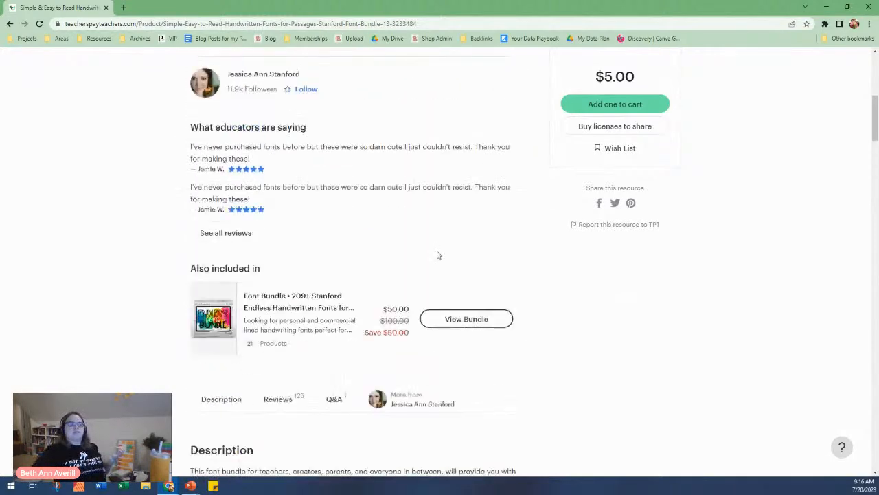
# - Open creativefabrica.com in a new browser tab
pyautogui.click(124, 7)
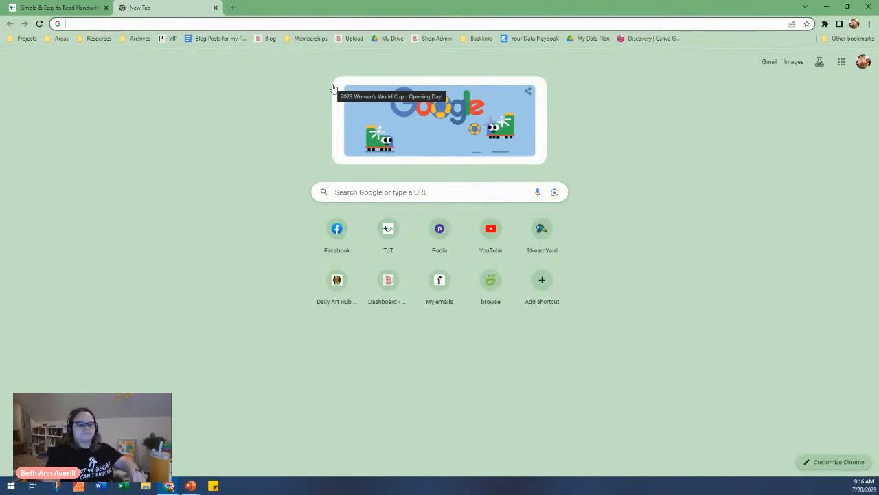
pyautogui.write('creative')
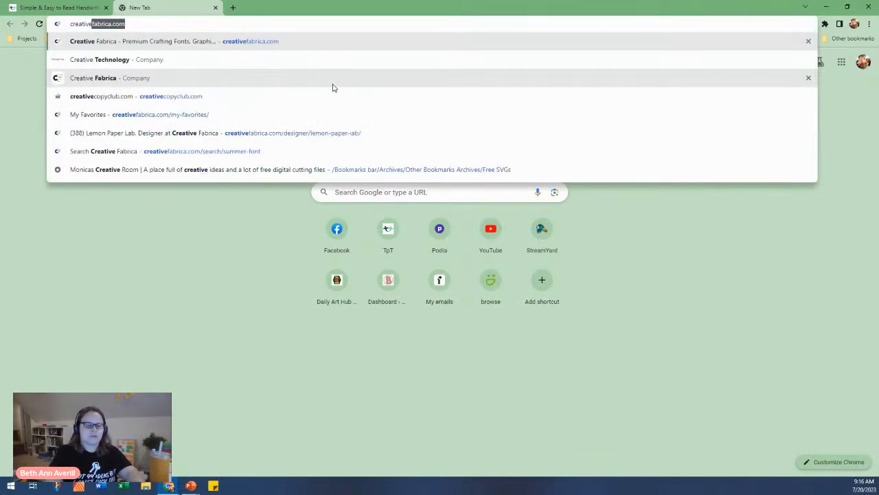
pyautogui.write('fabri')
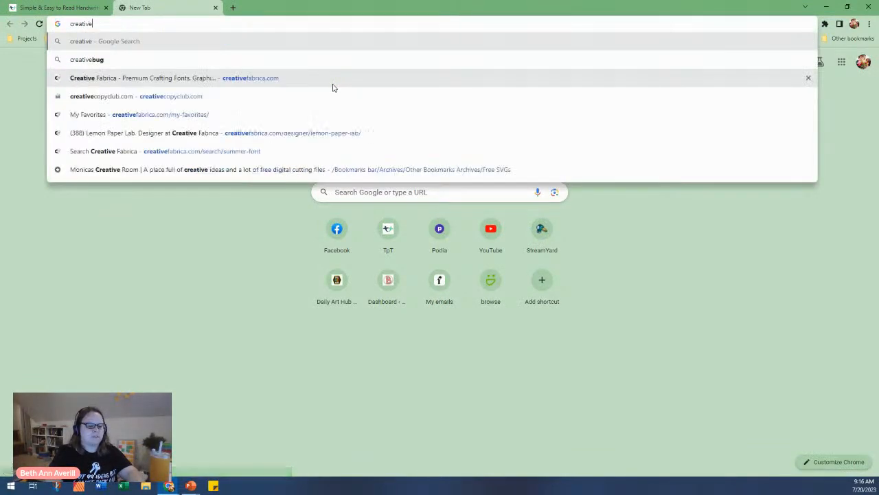
pyautogui.write('ca.com')
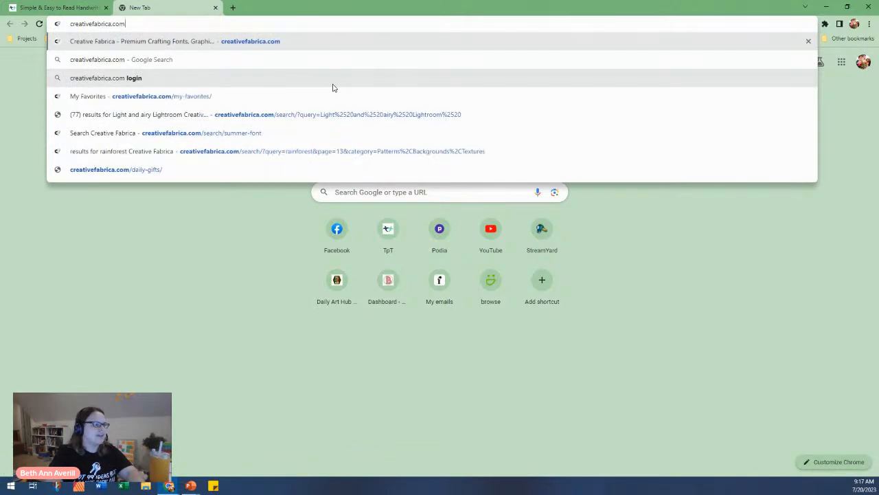
pyautogui.press('Return')
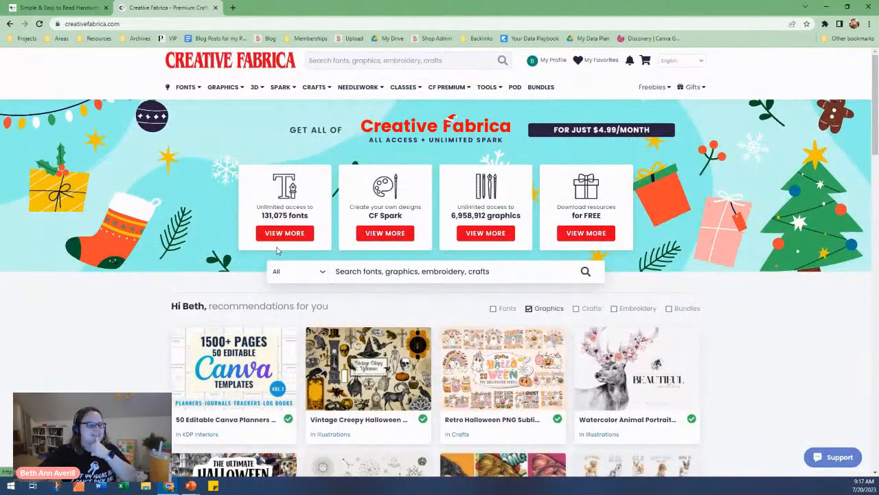
# - Open the account's My Favorites page on Creative Fabrica and filter the favorites to fonts
pyautogui.click(559, 63)
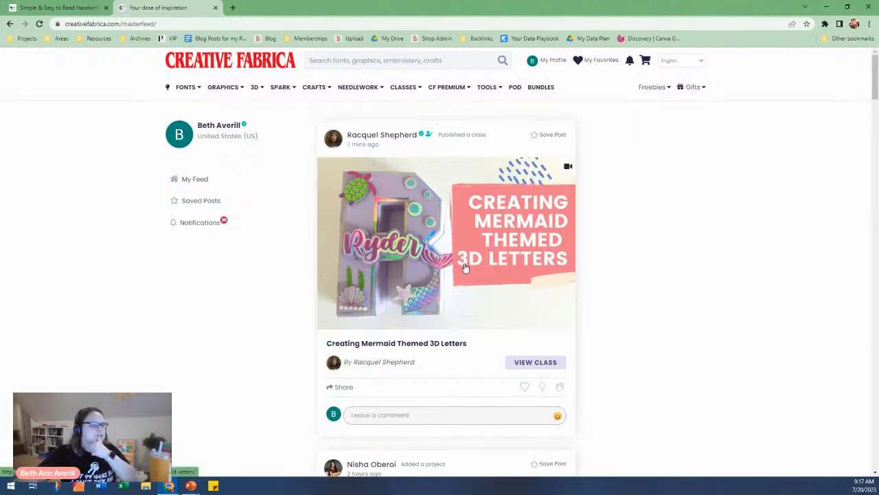
pyautogui.moveTo(546, 60)
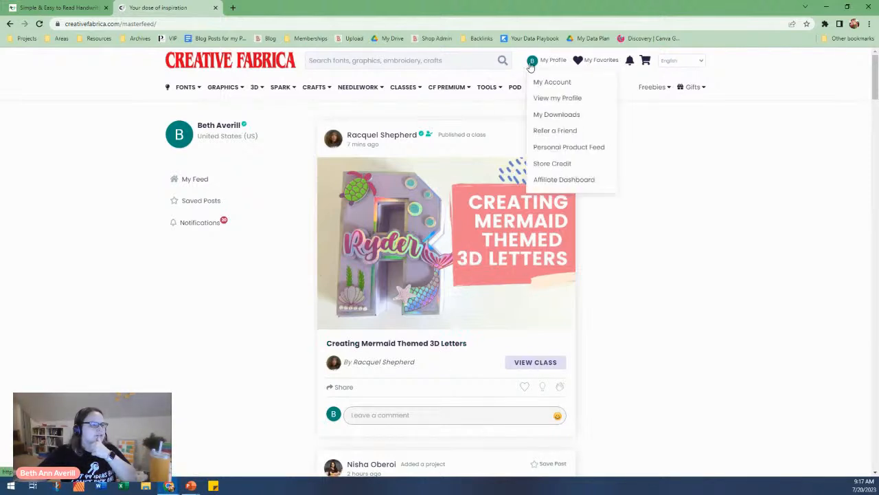
pyautogui.click(570, 119)
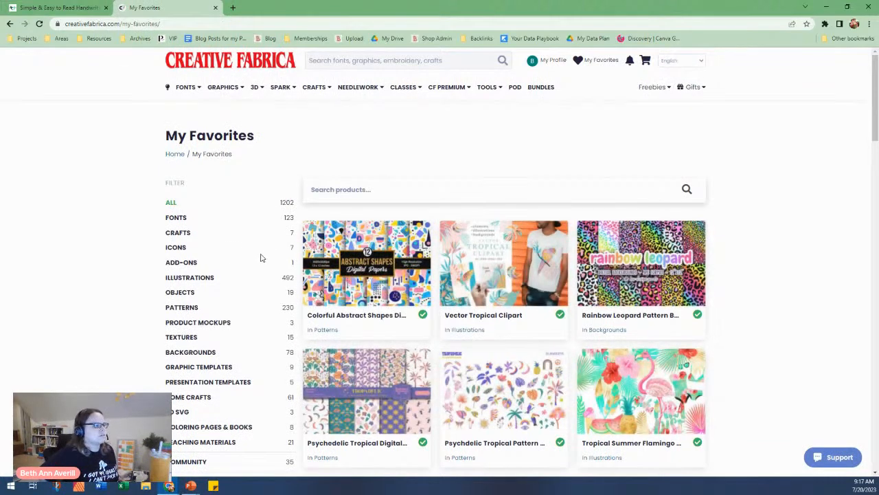
pyautogui.click(176, 218)
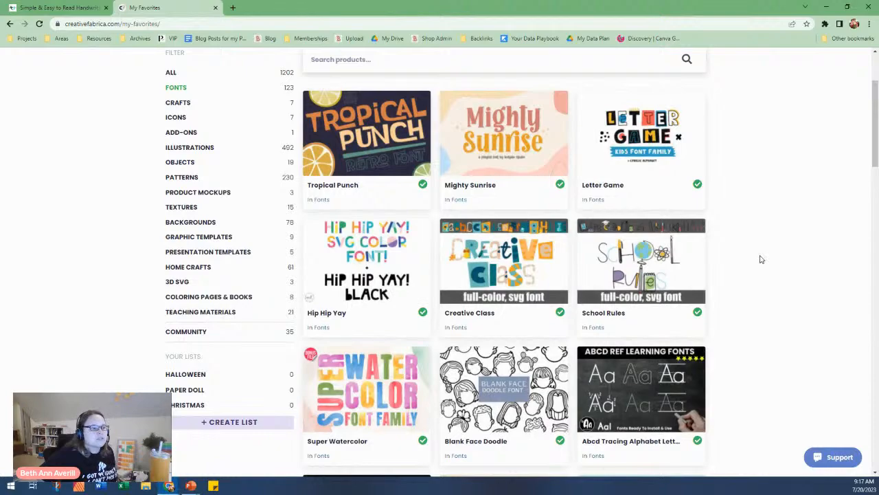
# - Look through the favorite fonts on the first page, from the tracing alphabet bundles down to the handwritten fonts
pyautogui.scroll(-3, 761, 263)
pyautogui.moveTo(652, 155)
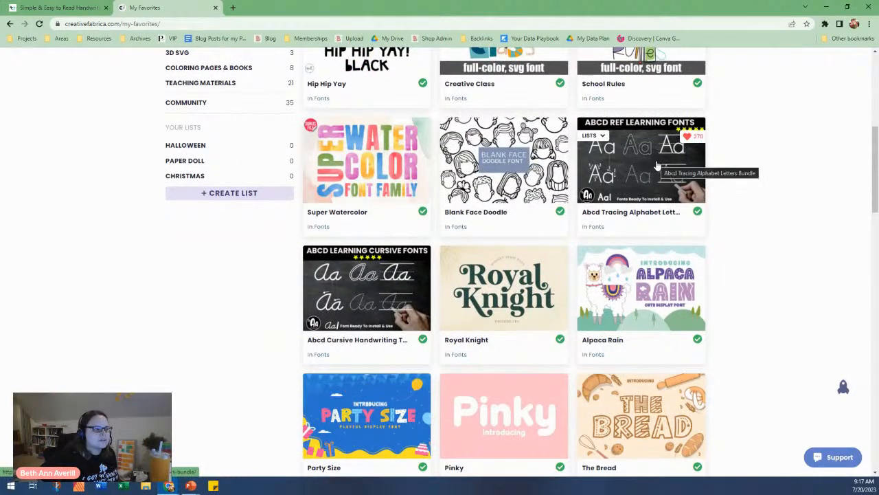
pyautogui.scroll(-1, 793, 236)
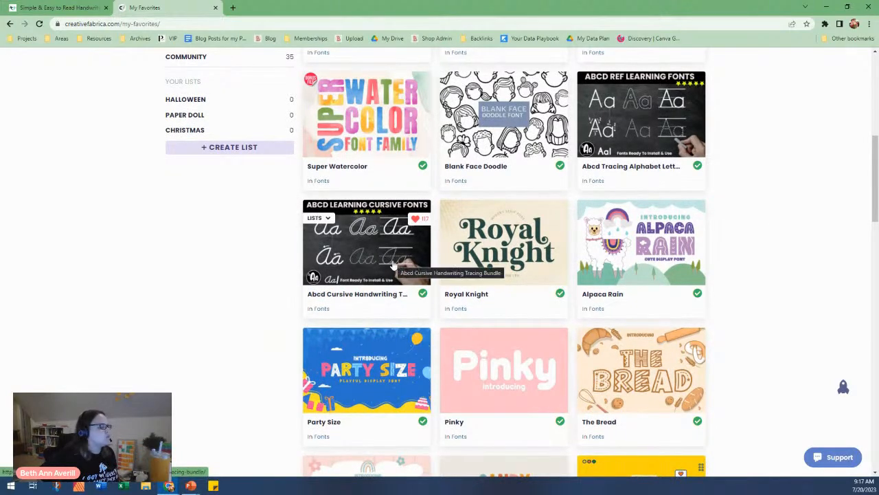
pyautogui.scroll(-3, 715, 199)
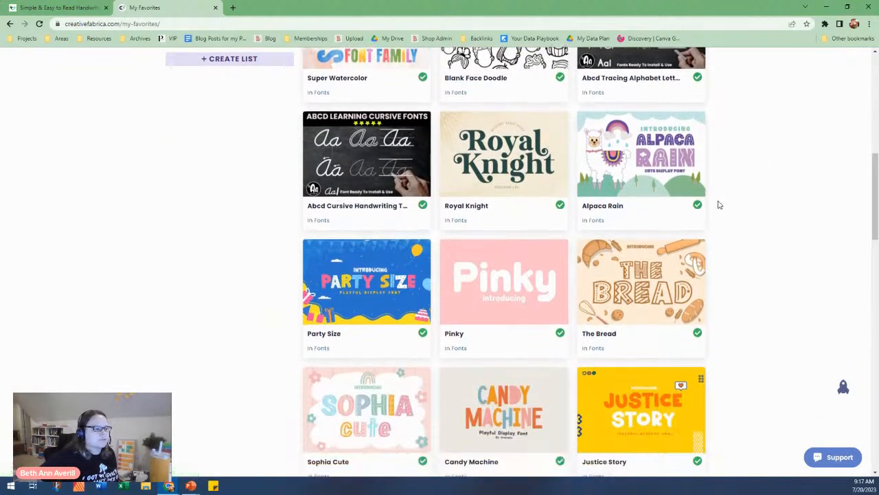
pyautogui.scroll(-2, 749, 211)
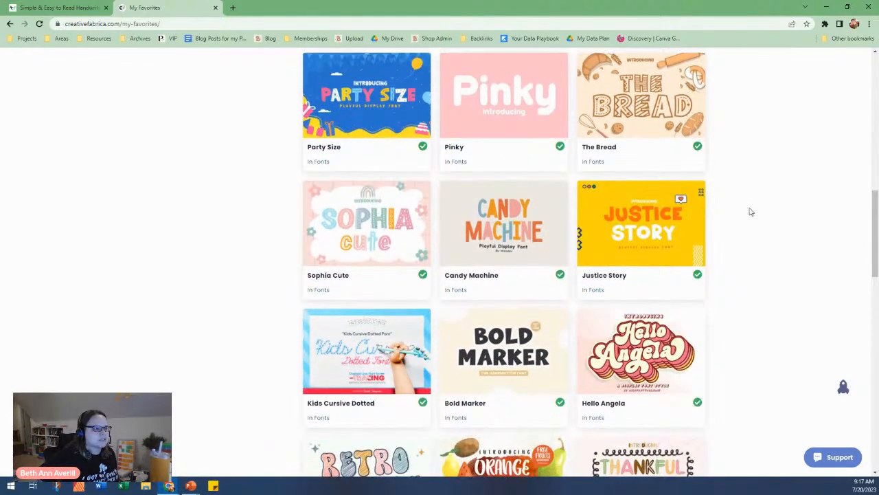
pyautogui.scroll(-5, 751, 212)
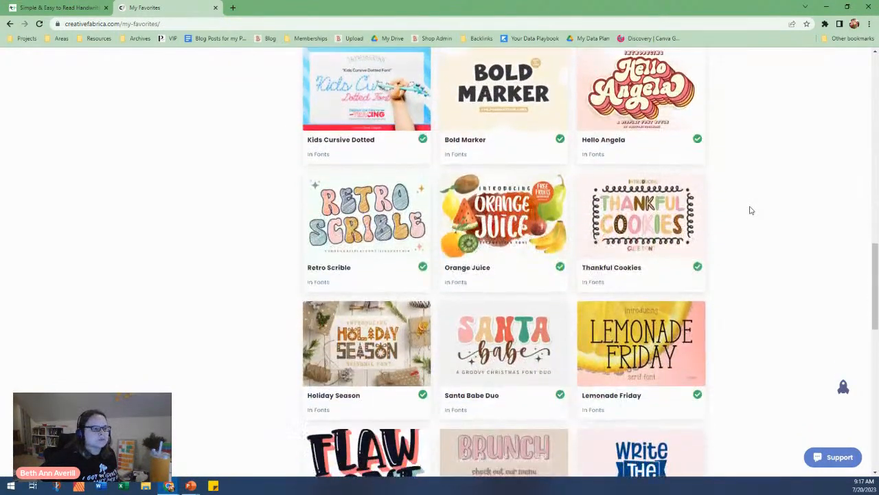
pyautogui.scroll(-3, 750, 211)
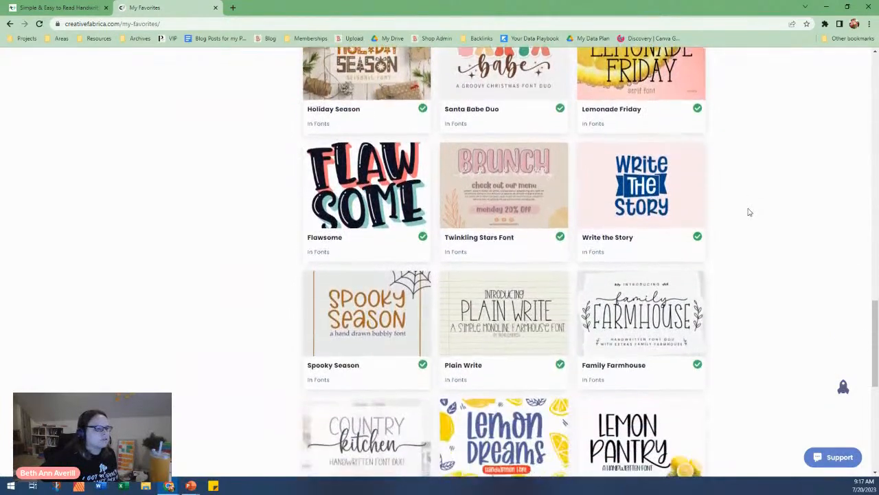
pyautogui.scroll(-2, 748, 212)
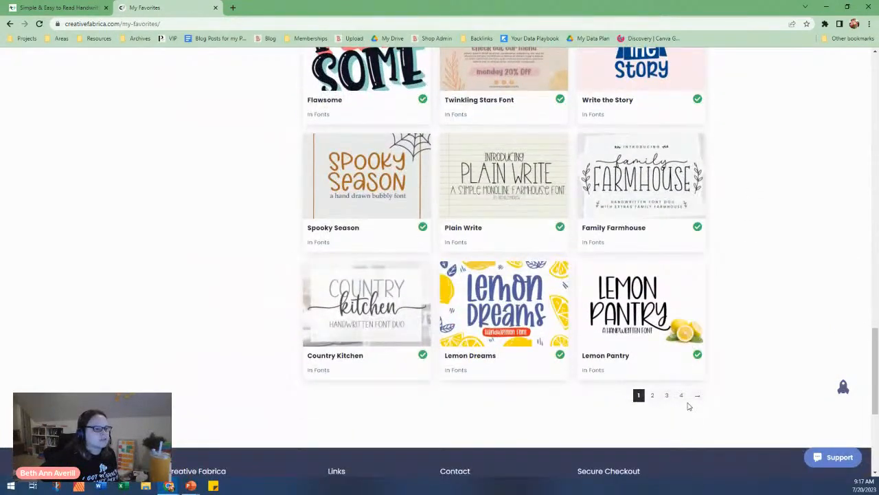
# - Go to the second page of favorite fonts and look through it to the end
pyautogui.click(696, 397)
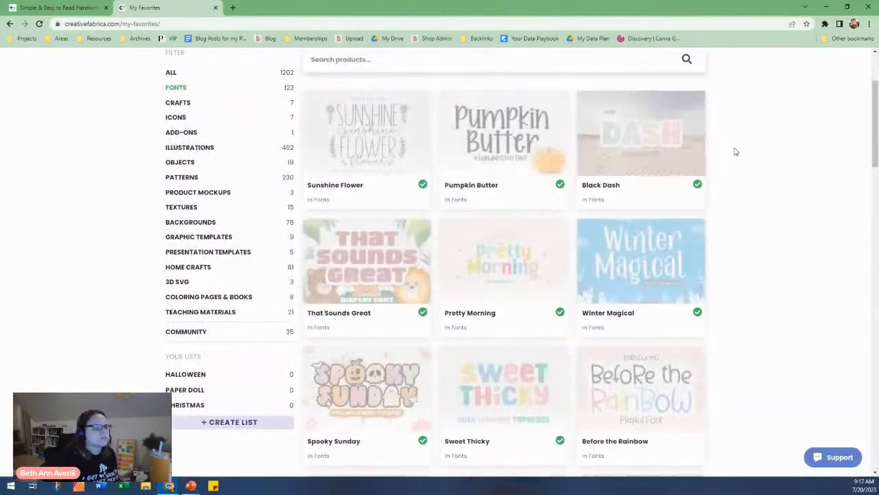
pyautogui.scroll(-6, 723, 161)
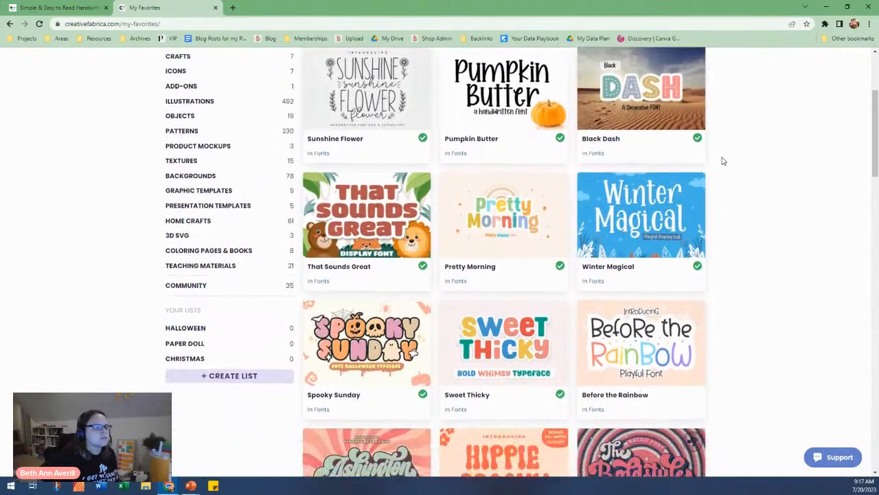
pyautogui.scroll(-7, 719, 165)
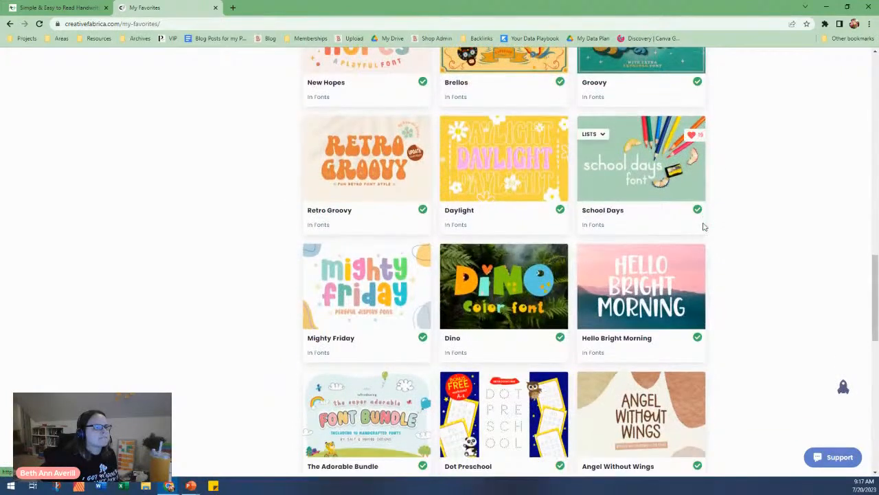
pyautogui.scroll(-2, 767, 200)
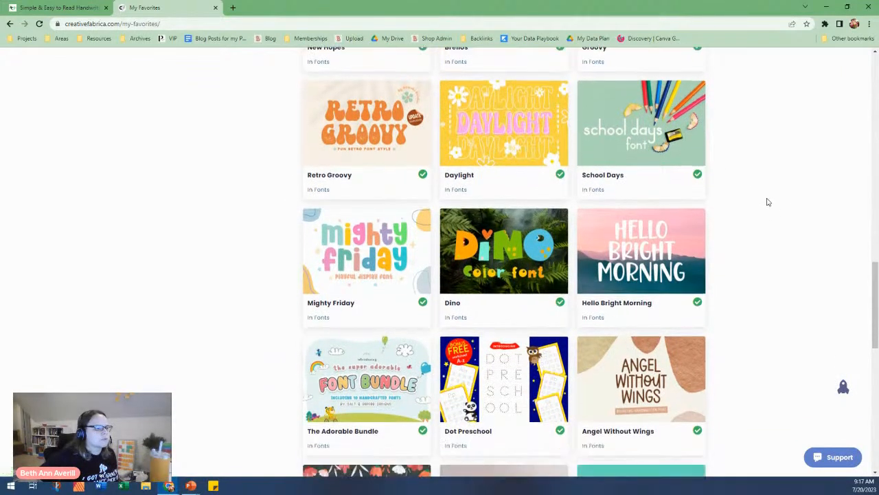
pyautogui.scroll(-4, 768, 202)
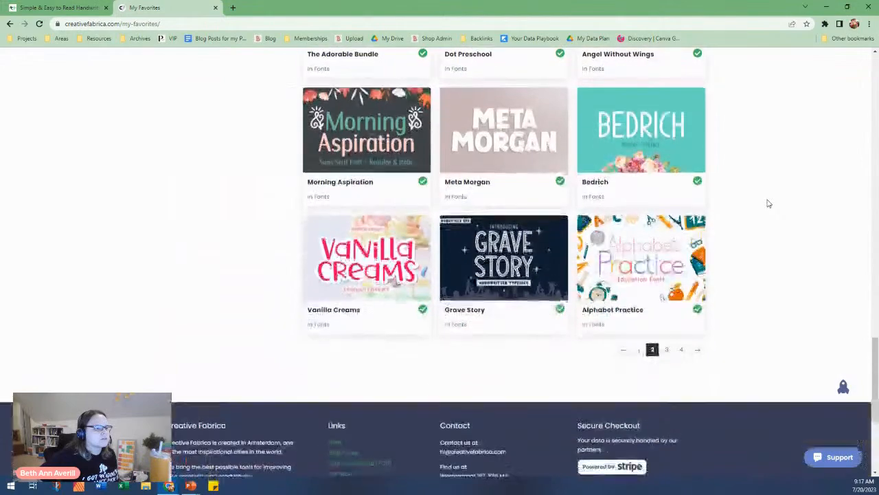
# - Go to the third page of favorite fonts and look through all its display, handwriting and dashed fonts
pyautogui.click(697, 350)
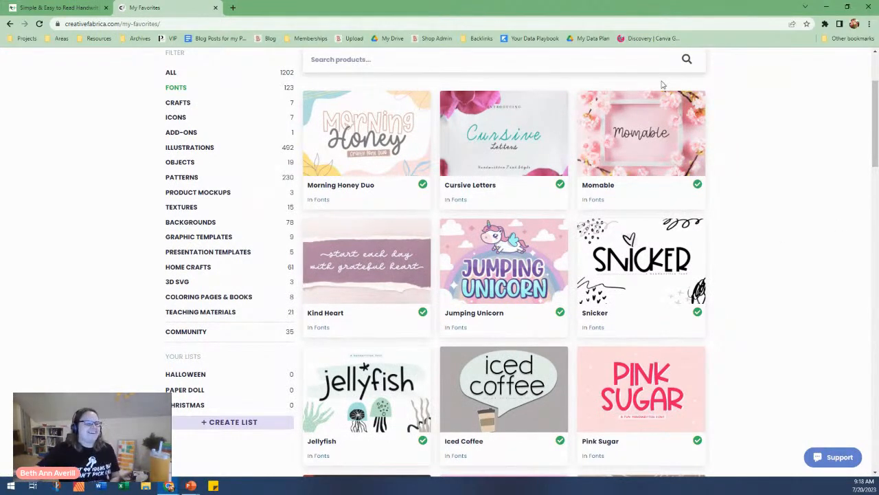
pyautogui.scroll(-5, 440, 275)
pyautogui.scroll(-3, 625, 243)
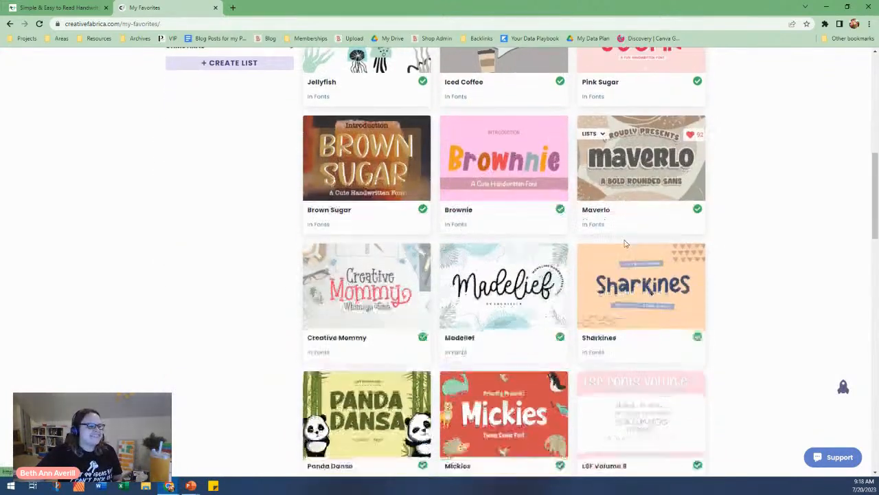
pyautogui.scroll(-1, 756, 235)
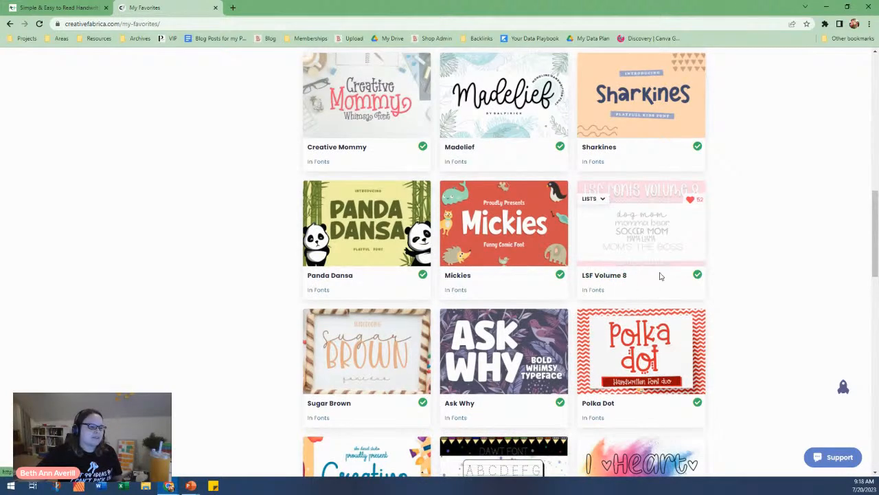
pyautogui.scroll(-5, 720, 255)
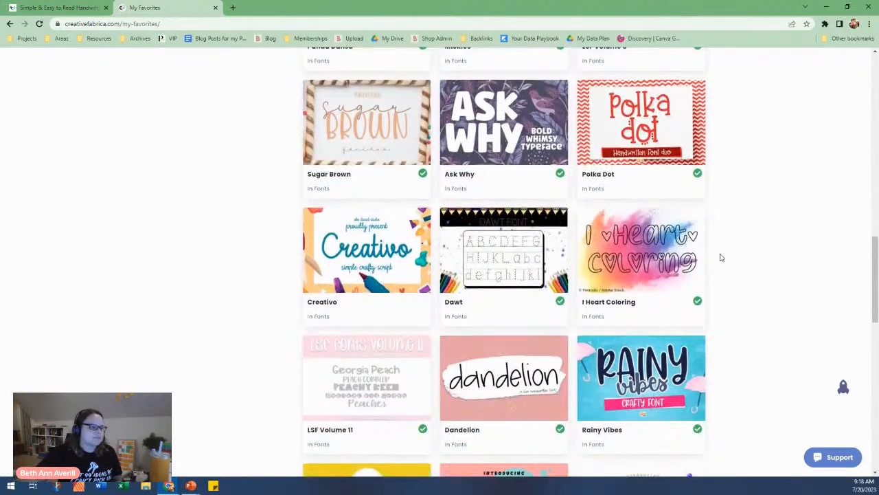
pyautogui.scroll(-5, 721, 257)
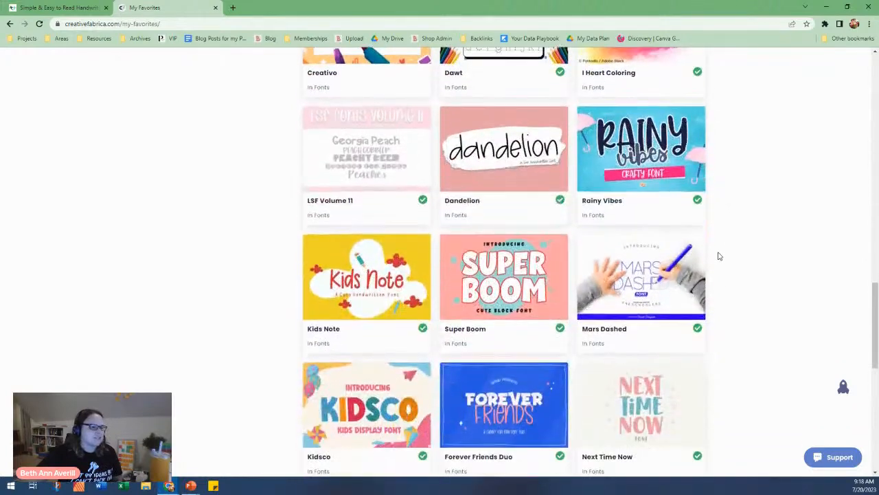
pyautogui.scroll(-8, 719, 256)
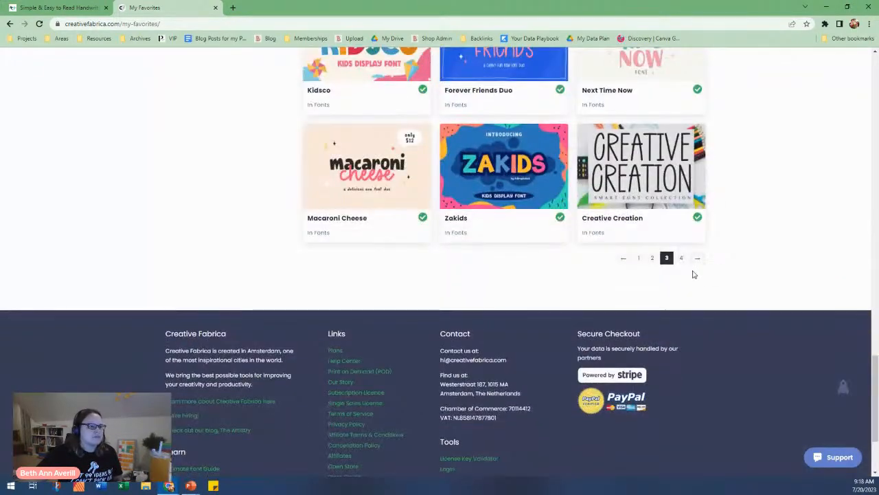
# - Look through the fourth and last page of favorite fonts and return to its beginning
pyautogui.click(697, 259)
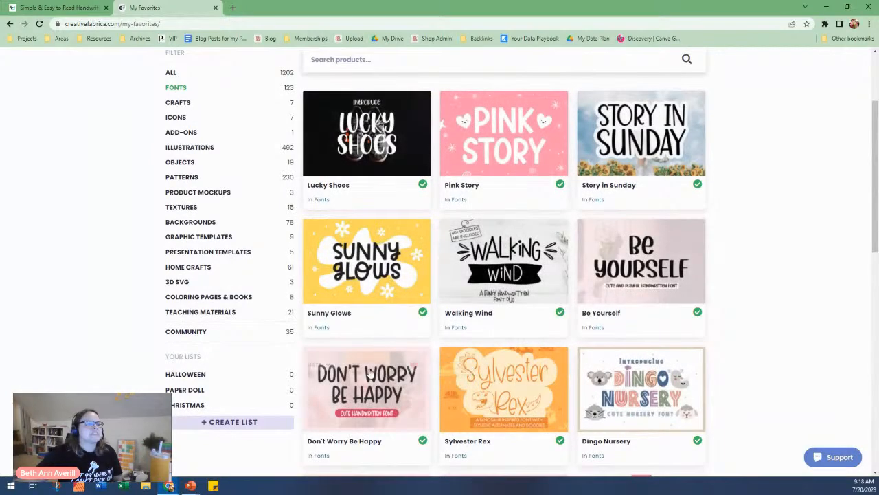
pyautogui.scroll(-2, 377, 367)
pyautogui.scroll(-5, 377, 367)
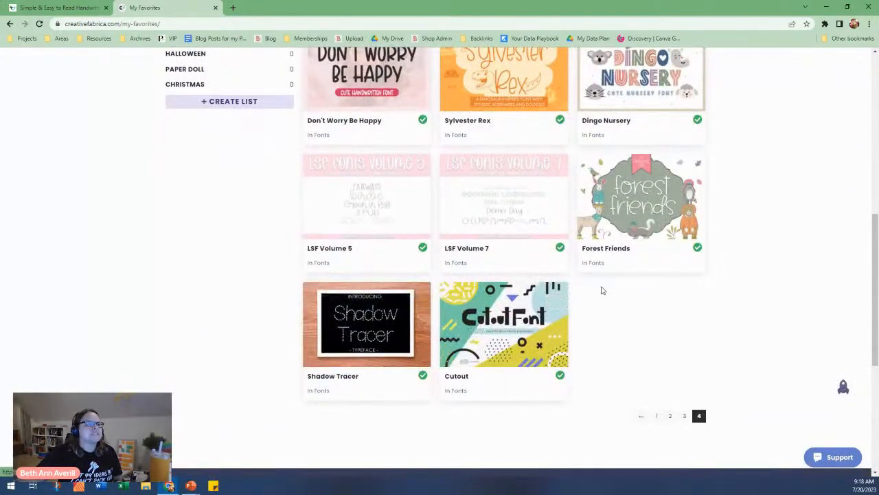
pyautogui.scroll(5, 730, 241)
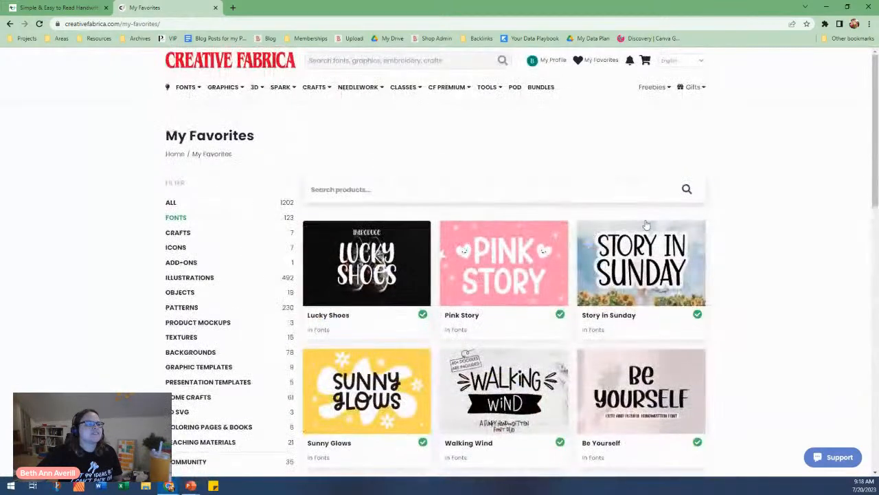
# - Close the Creative Fabrica tab and view the volume 13 font bundle's second preview image and its Terms of Use image on TPT
pyautogui.click(214, 7)
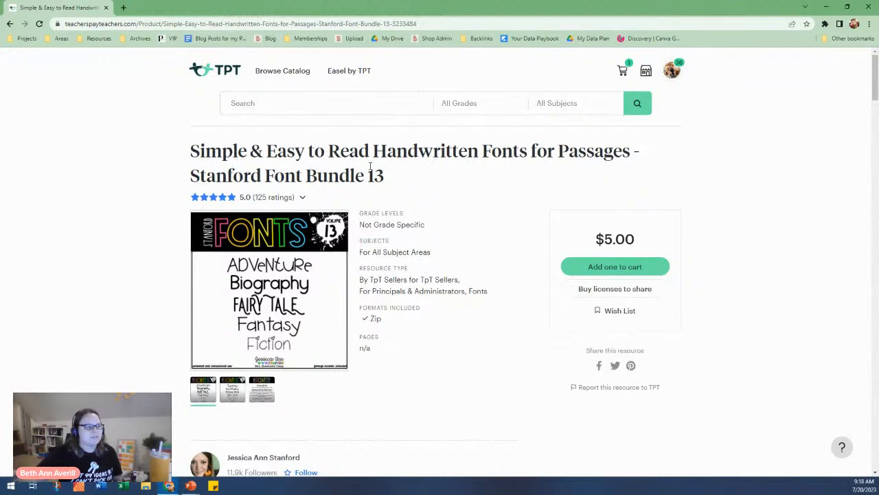
pyautogui.moveTo(233, 390)
pyautogui.moveTo(262, 390)
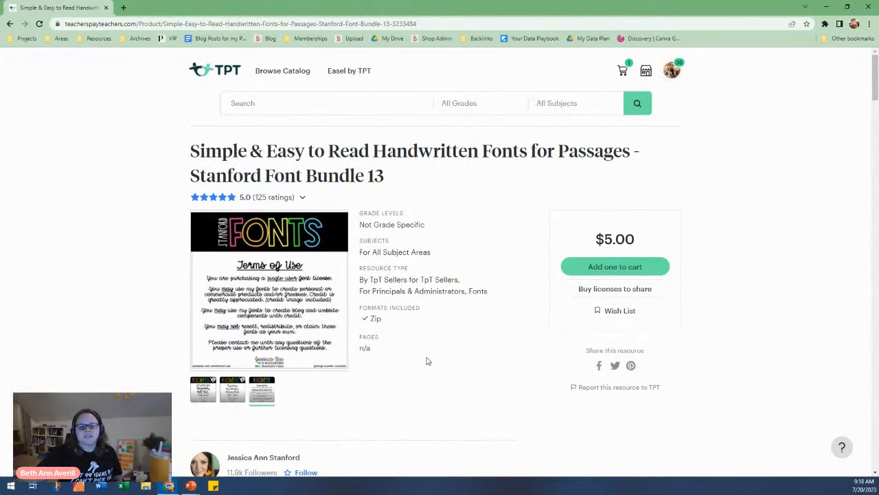
# - Search TPT for "alphabet posters" and pick the suggested search "alphabet posters boho"
pyautogui.click(238, 105)
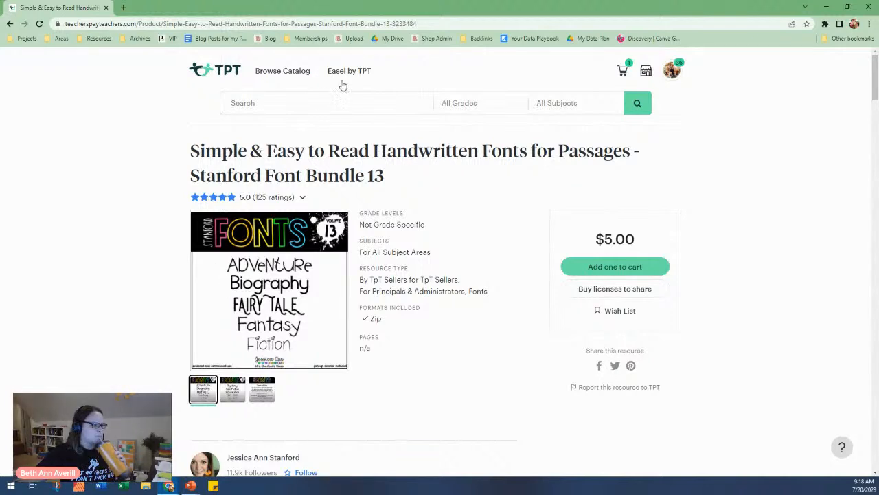
pyautogui.click(278, 99)
pyautogui.write('alphabet poster')
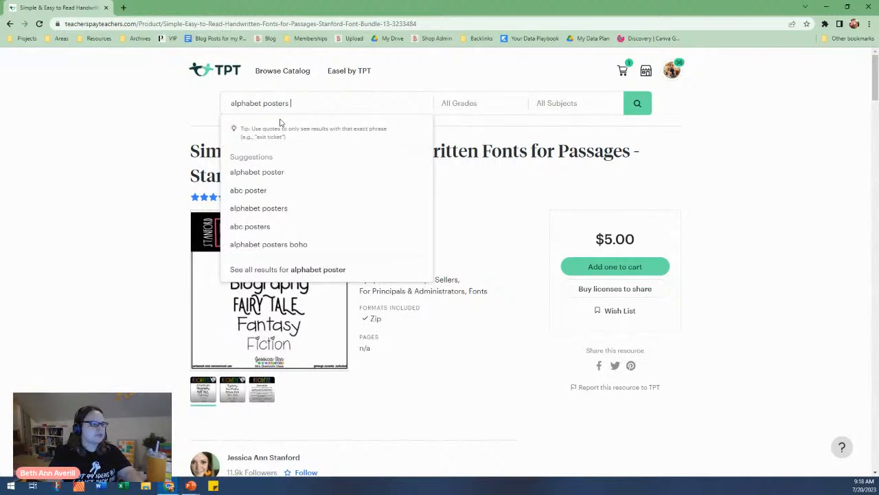
pyautogui.write('s')
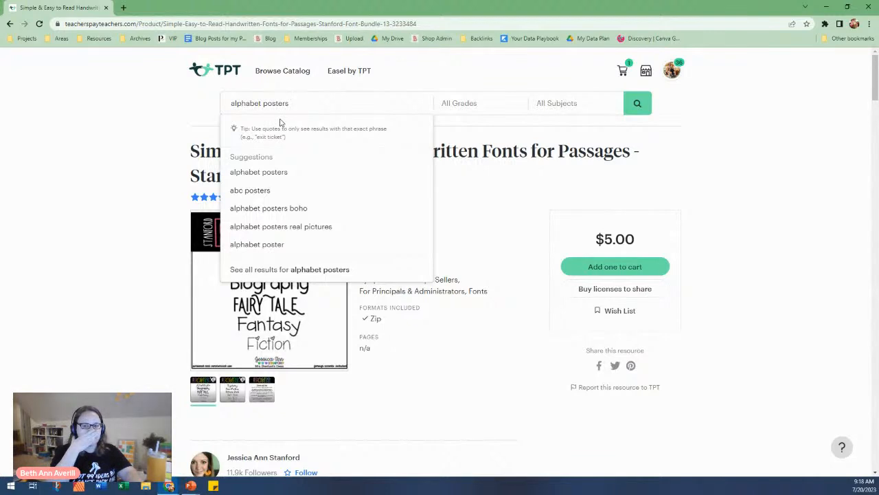
pyautogui.click(292, 215)
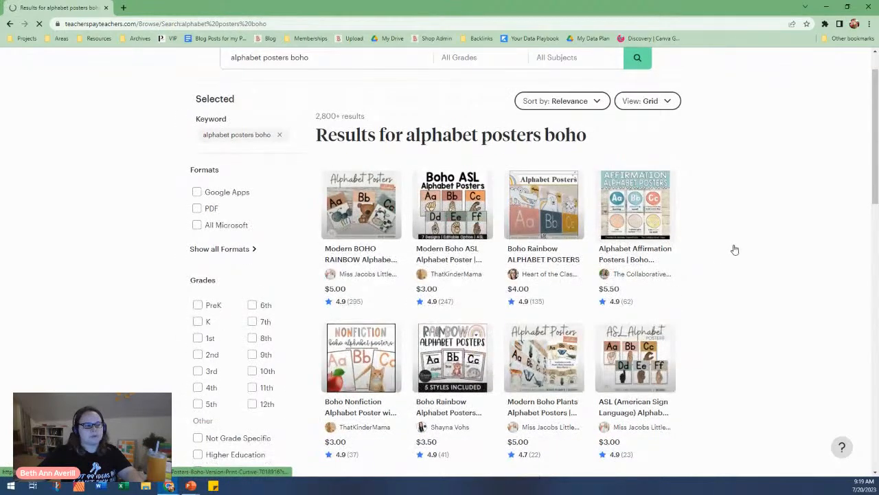
# - Look through the first page of boho alphabet poster results to its end and return to the beginning
pyautogui.scroll(-2, 734, 249)
pyautogui.scroll(-6, 736, 249)
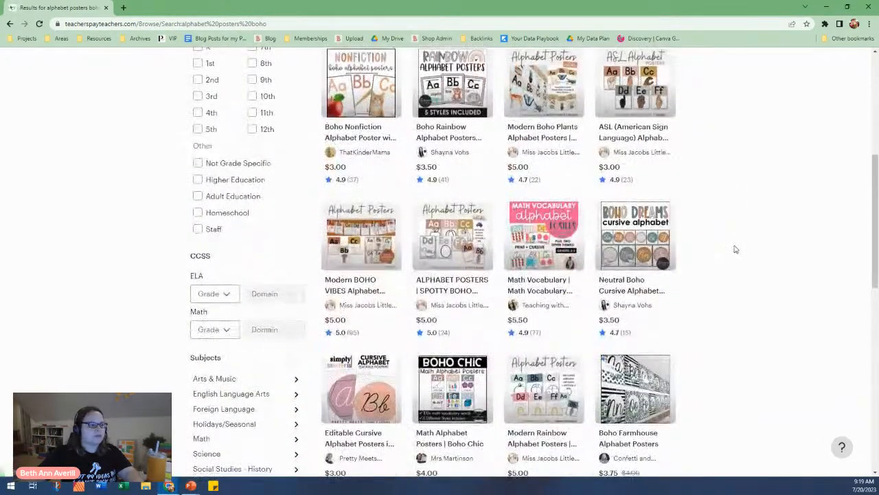
pyautogui.scroll(-2, 736, 249)
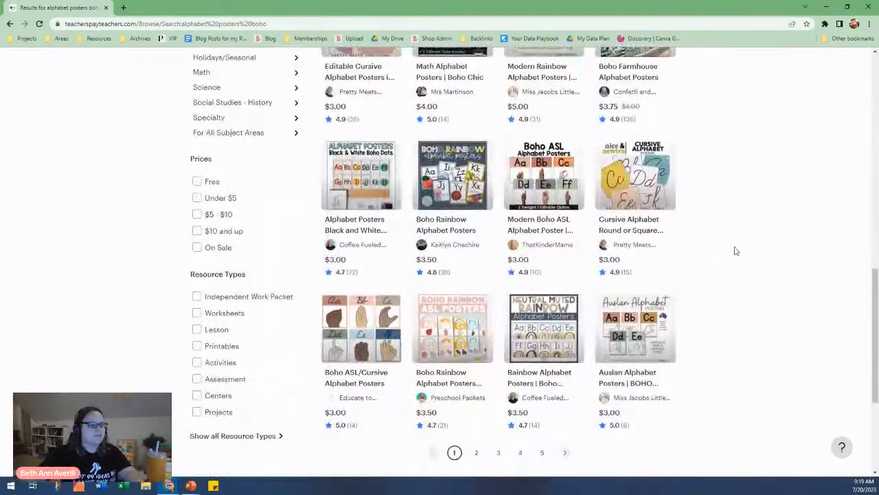
pyautogui.scroll(-2, 735, 249)
pyautogui.scroll(8, 307, 211)
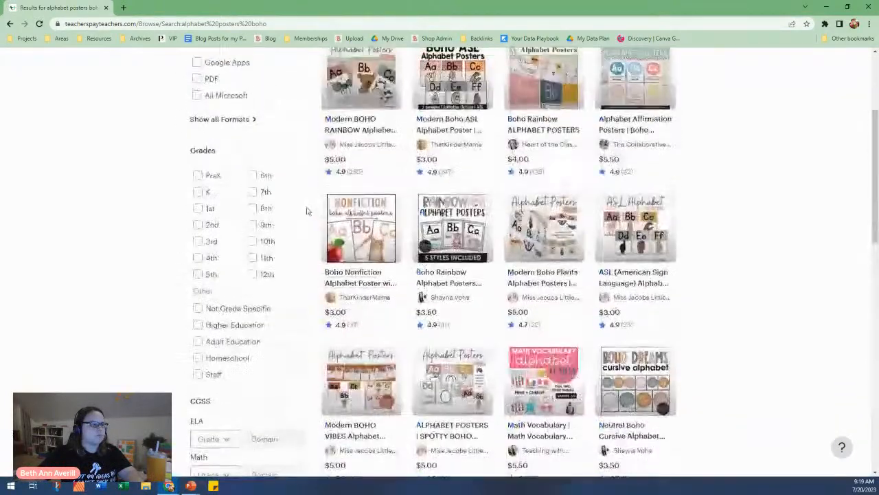
pyautogui.scroll(3, 307, 211)
pyautogui.moveTo(317, 162); pyautogui.dragTo(346, 163)
pyautogui.click(377, 169)
# - Replace the search text with "groovy" and pick the suggested search "groovy retro classroom decor"
pyautogui.click(292, 103)
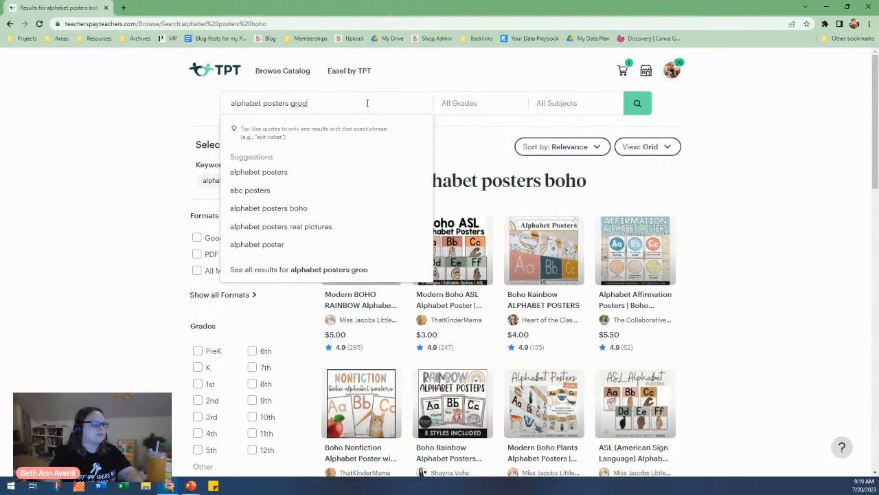
pyautogui.press('BackSpace')
pyautogui.press('BackSpace')
pyautogui.press('BackSpace')
pyautogui.press('BackSpace')
pyautogui.press('BackSpace')
pyautogui.press('BackSpace')
pyautogui.press('BackSpace')
pyautogui.press('BackSpace')
pyautogui.press('BackSpace')
pyautogui.press('BackSpace')
pyautogui.press('BackSpace')
pyautogui.press('BackSpace')
pyautogui.write('groovy')
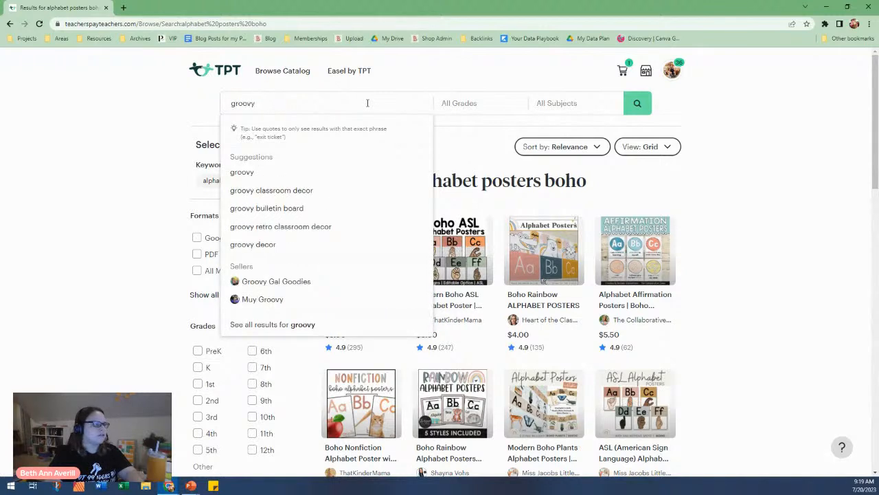
pyautogui.click(350, 227)
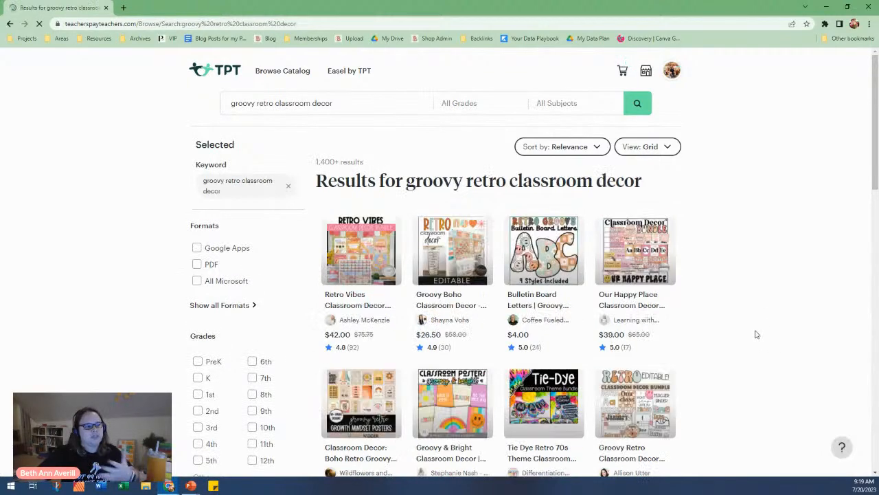
# - Look through the first page of groovy retro classroom decor results down to the page numbers
pyautogui.scroll(-3, 746, 330)
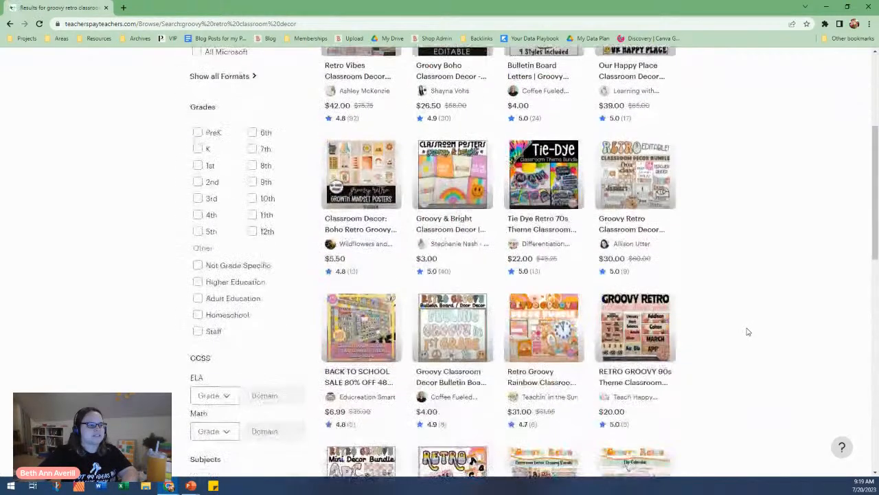
pyautogui.scroll(3, 747, 330)
pyautogui.scroll(-1, 546, 249)
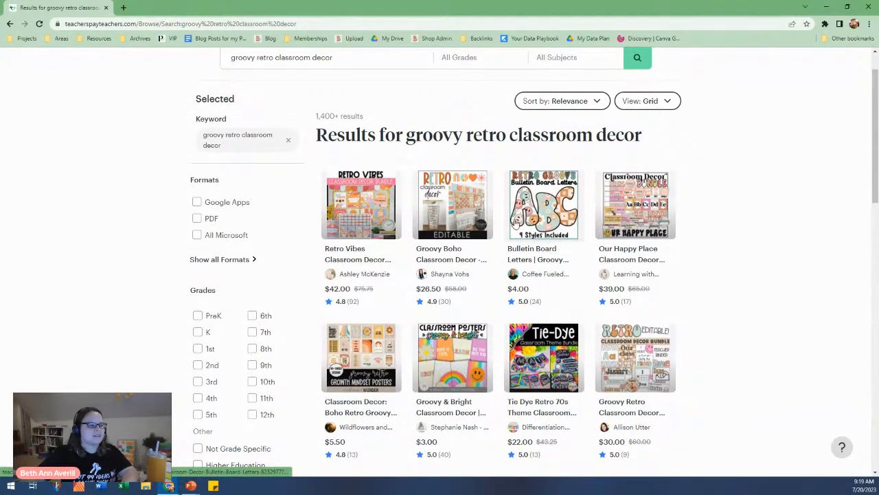
pyautogui.scroll(-3, 691, 278)
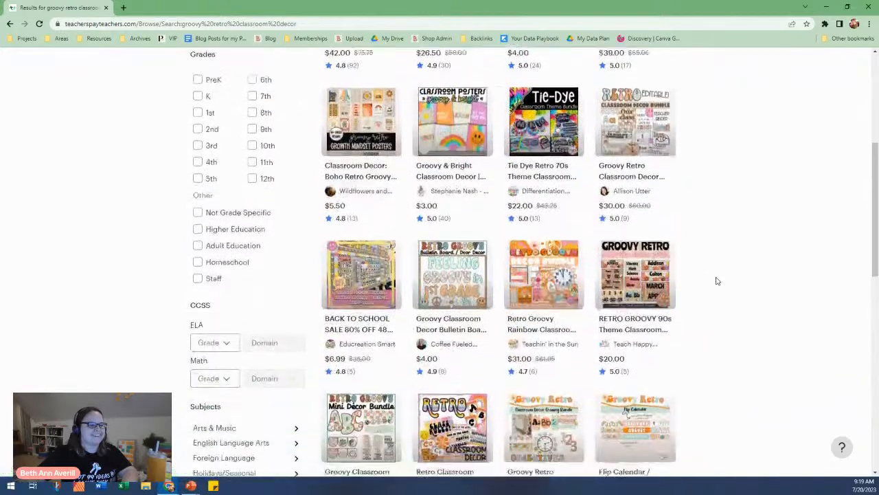
pyautogui.scroll(-3, 717, 280)
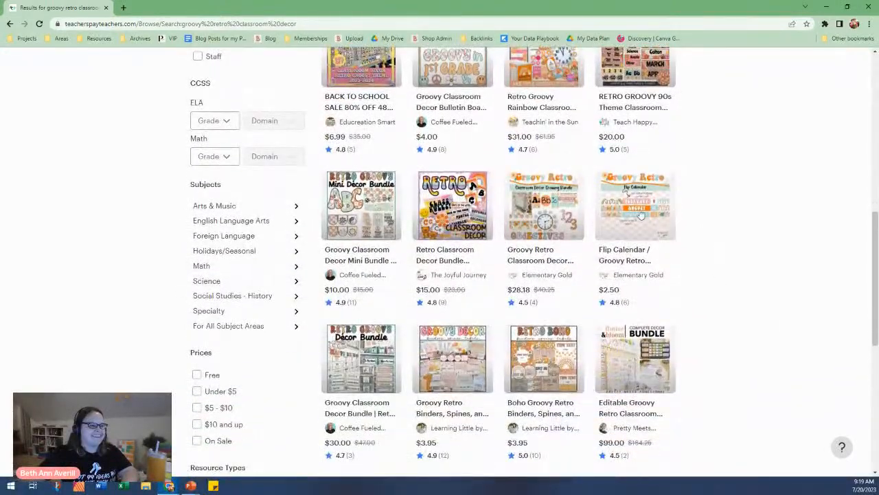
pyautogui.scroll(-3, 695, 246)
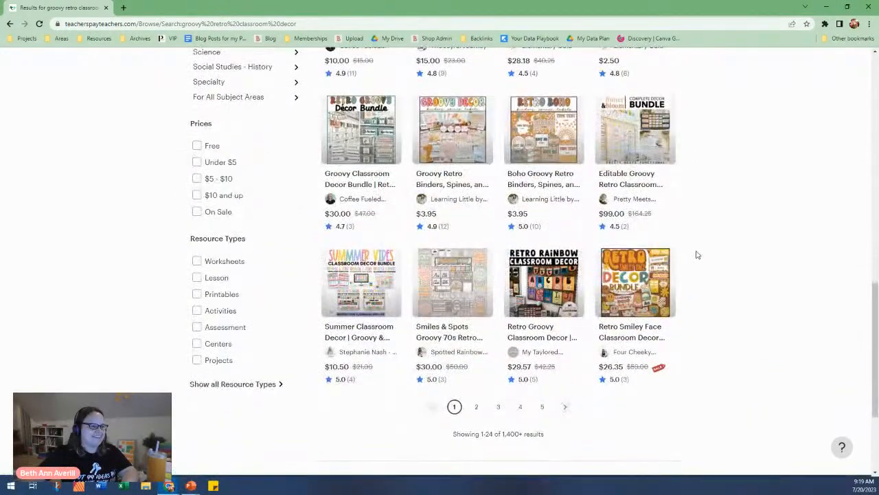
pyautogui.scroll(-1, 694, 254)
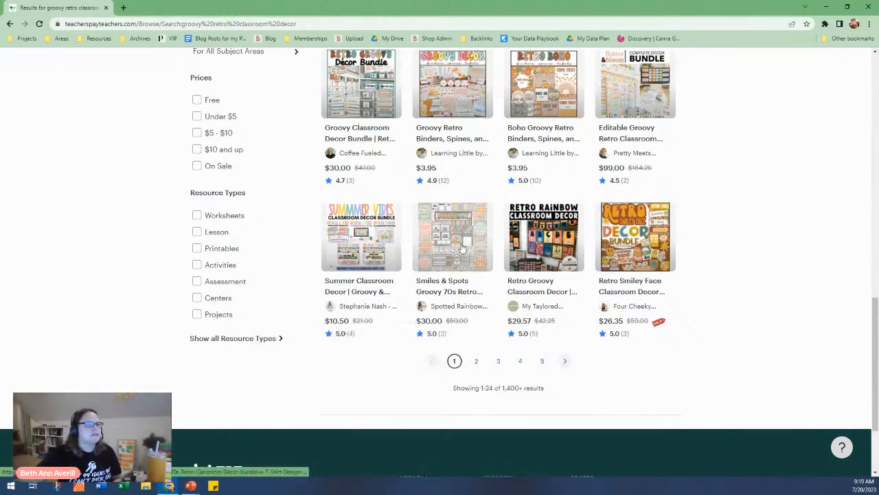
# - Review the groovy retro decor results again and open the Editable Groovy Retro Classroom Decor bundle by Pretty Meets Functional
pyautogui.scroll(1, 662, 240)
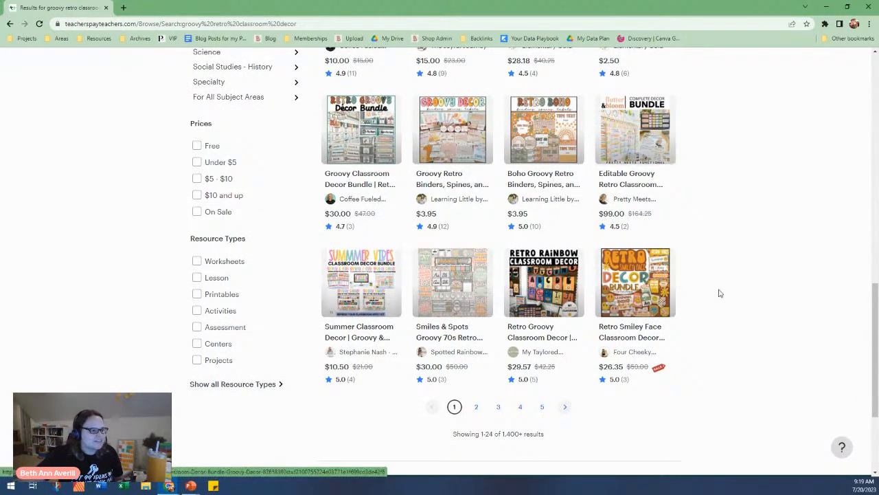
pyautogui.scroll(4, 720, 290)
pyautogui.scroll(2, 721, 293)
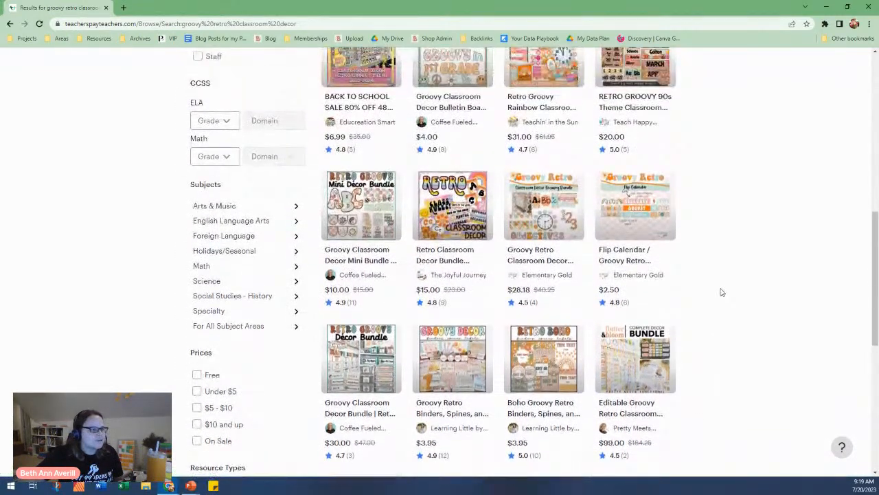
pyautogui.scroll(1, 720, 293)
pyautogui.scroll(3, 721, 293)
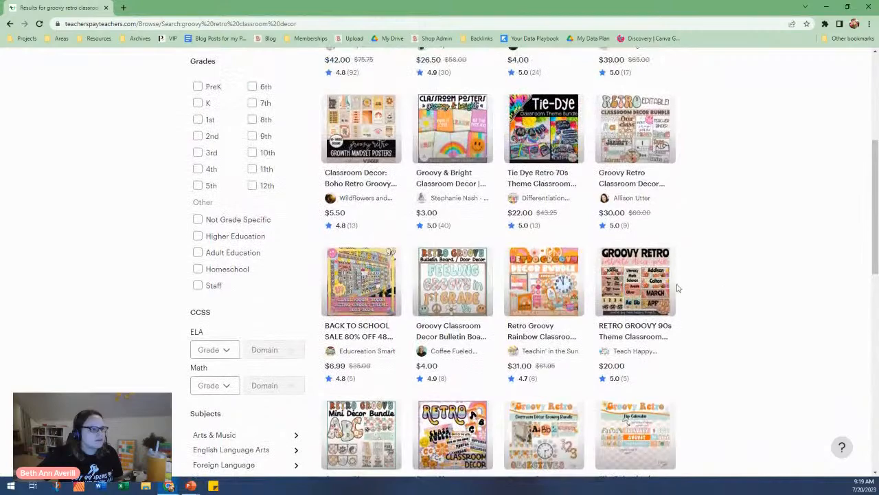
pyautogui.scroll(3, 698, 195)
pyautogui.scroll(1, 697, 195)
pyautogui.scroll(-6, 699, 197)
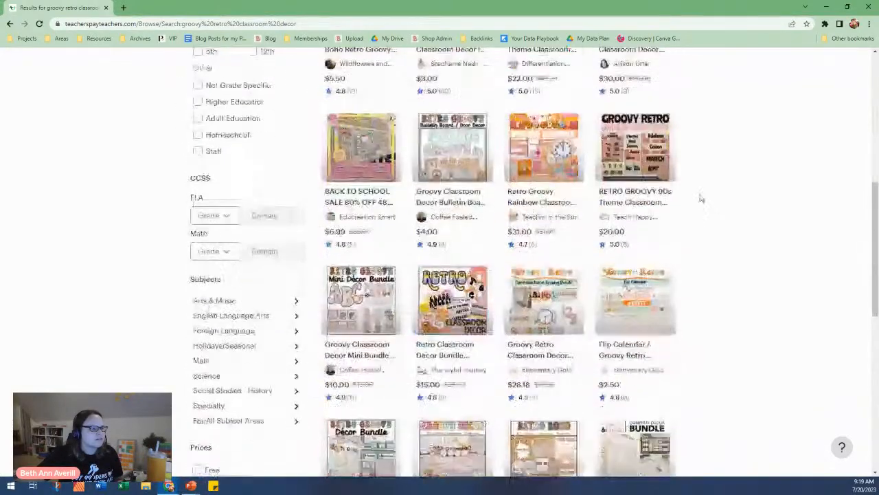
pyautogui.scroll(-2, 691, 275)
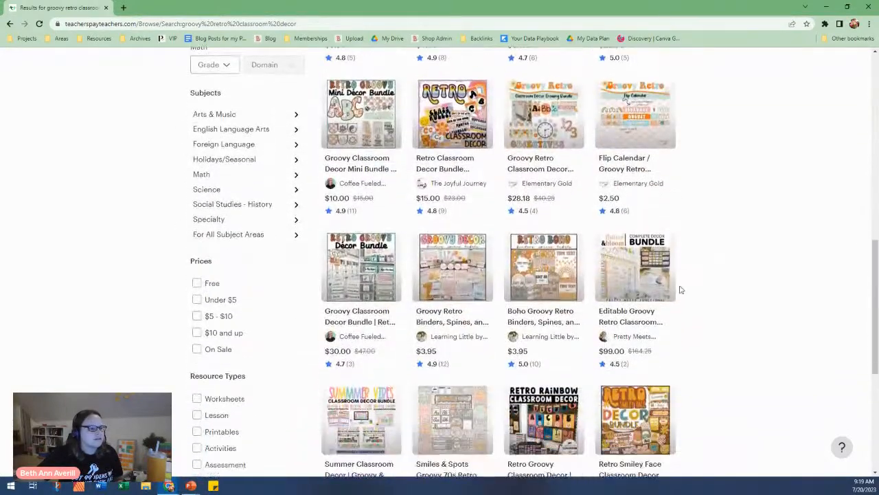
pyautogui.click(624, 322)
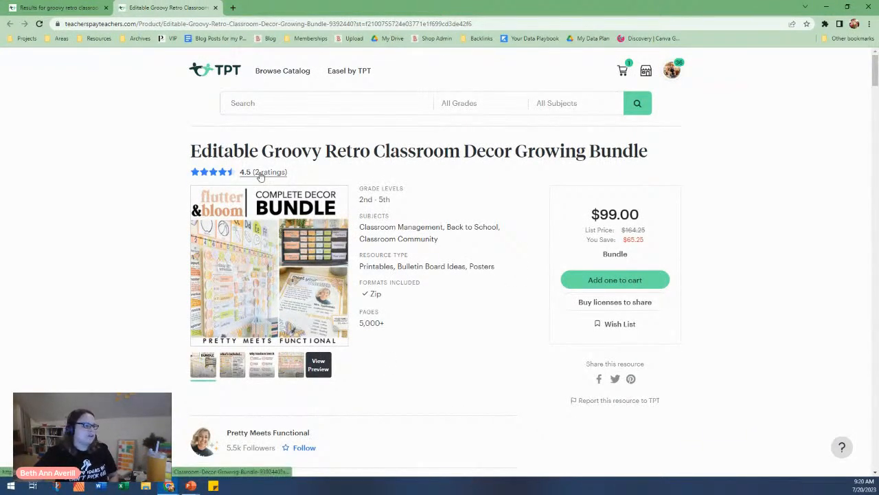
# - View the bundle's "what's included" and "why teachers love it" images and look through the first page of its included products
pyautogui.click(240, 363)
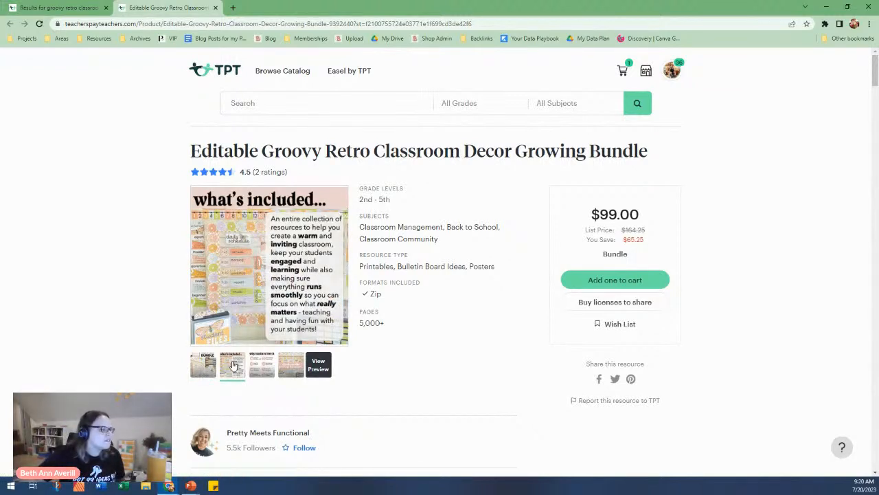
pyautogui.click(262, 365)
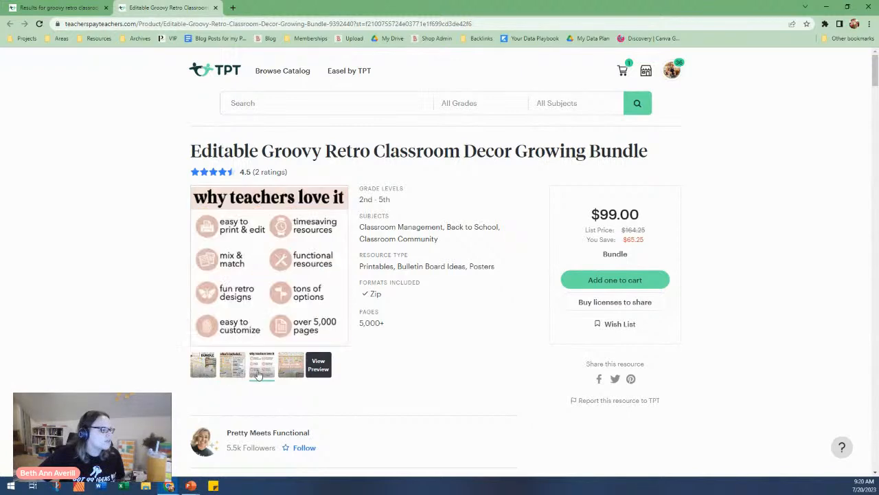
pyautogui.scroll(-5, 543, 331)
pyautogui.scroll(-3, 518, 319)
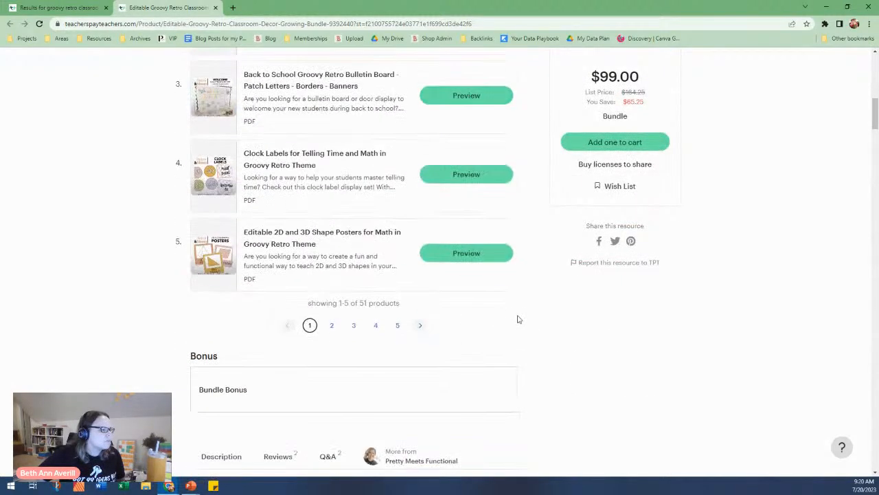
pyautogui.click(387, 311)
pyautogui.scroll(5, 454, 322)
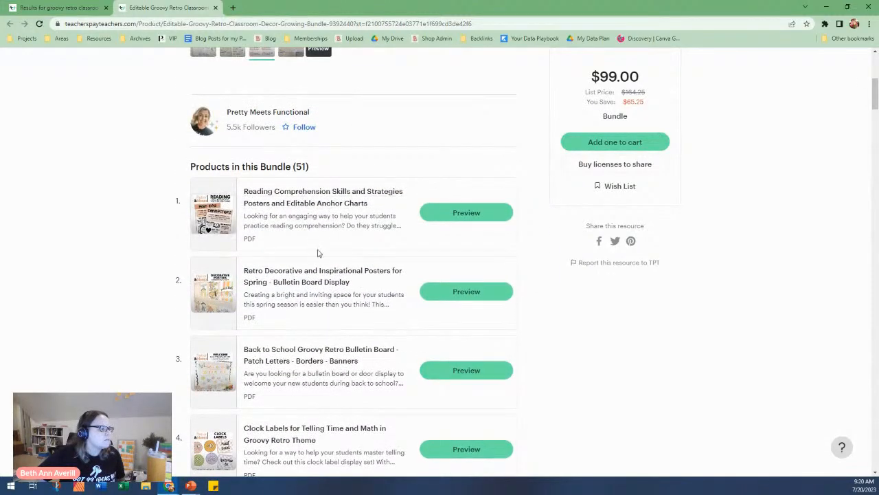
pyautogui.scroll(-3, 316, 248)
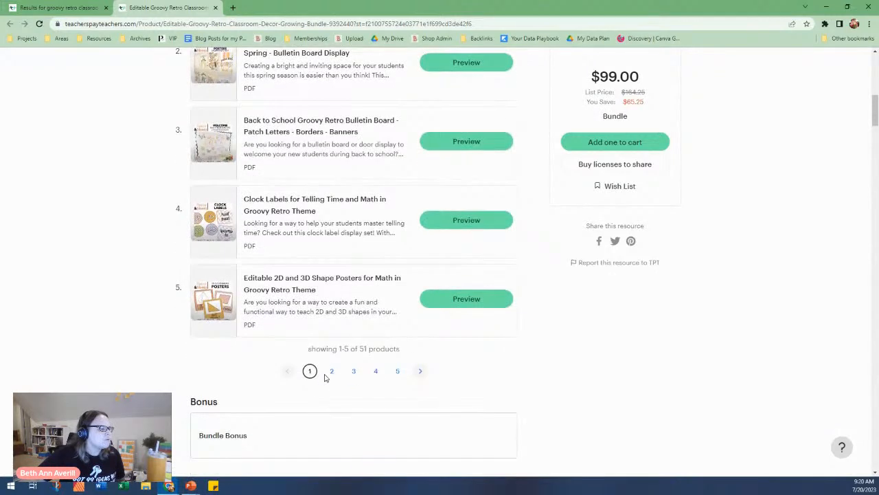
# - Go to the second page of the bundle's products and look through items 6 to 10
pyautogui.click(331, 371)
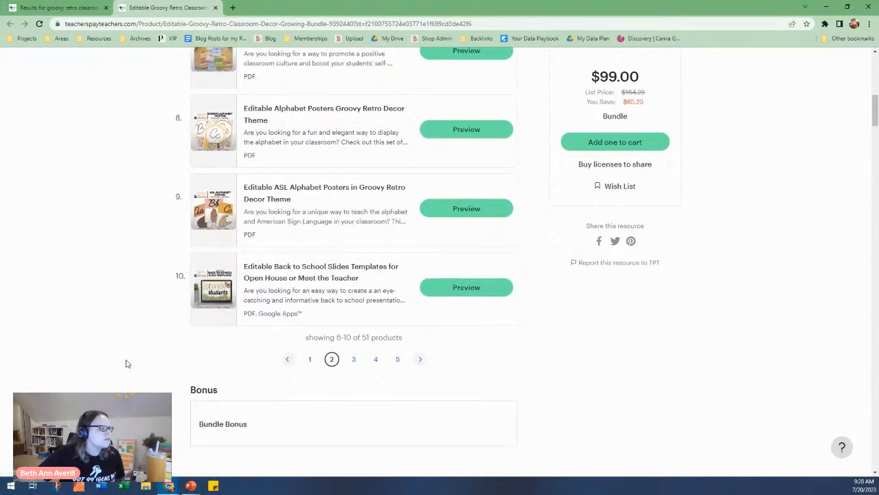
pyautogui.scroll(5, 128, 364)
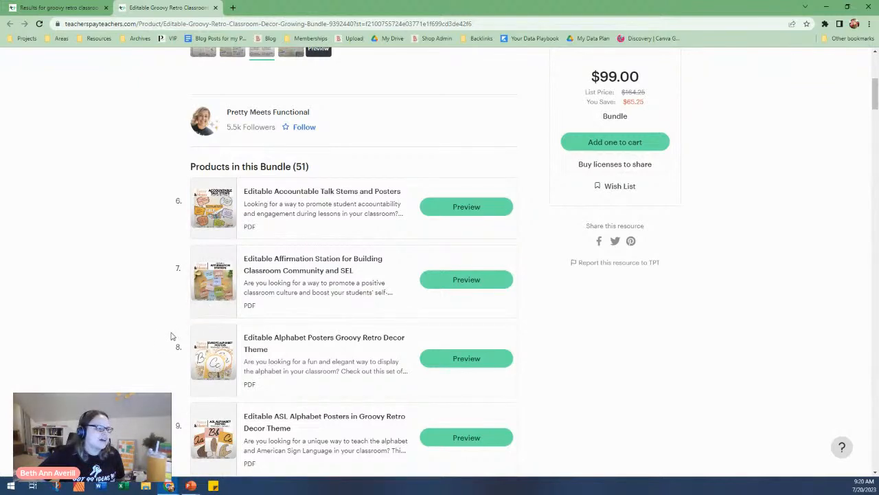
pyautogui.scroll(-3, 171, 337)
pyautogui.scroll(-1, 171, 337)
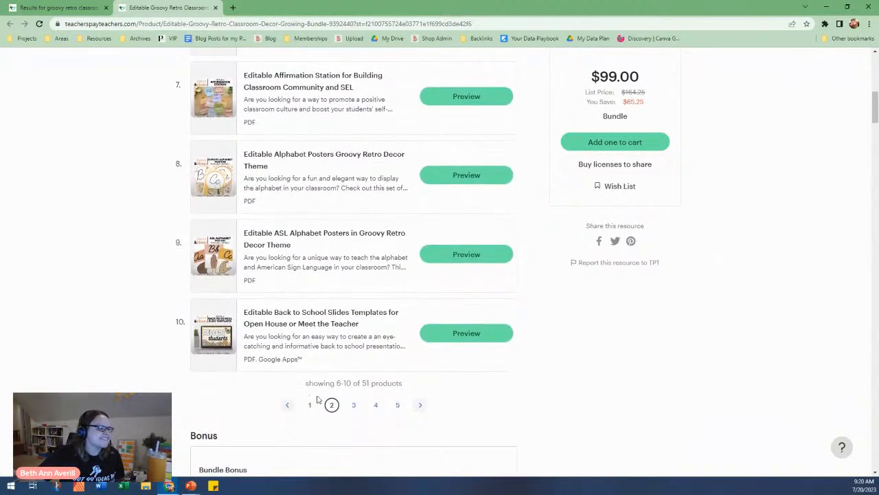
# - Look through the third page of the bundle's products, items 11 to 15, and go to the fourth page
pyautogui.click(353, 406)
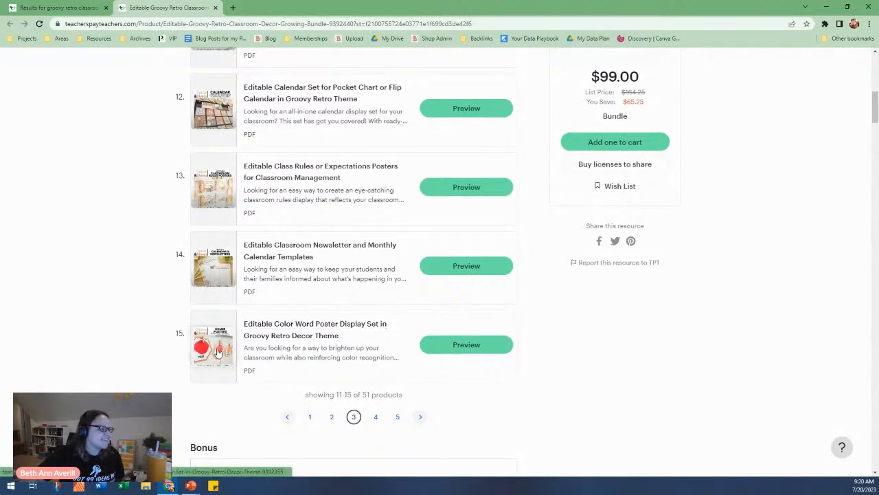
pyautogui.scroll(1, 213, 355)
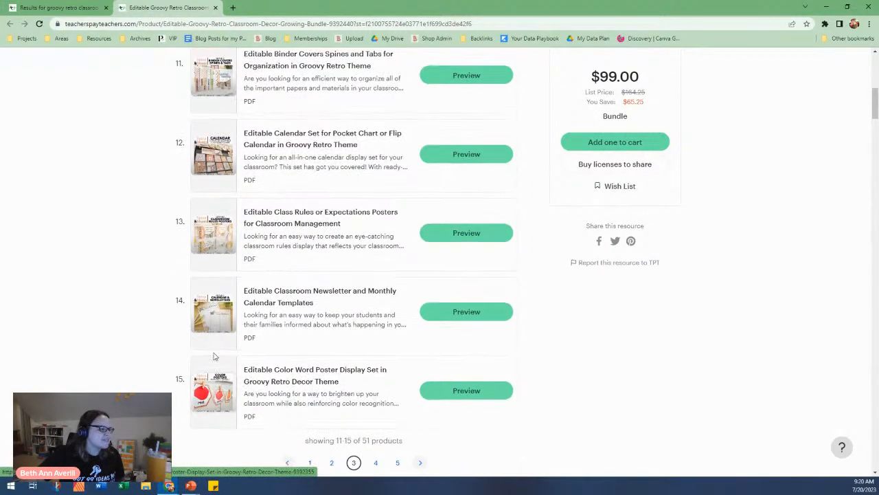
pyautogui.scroll(3, 214, 355)
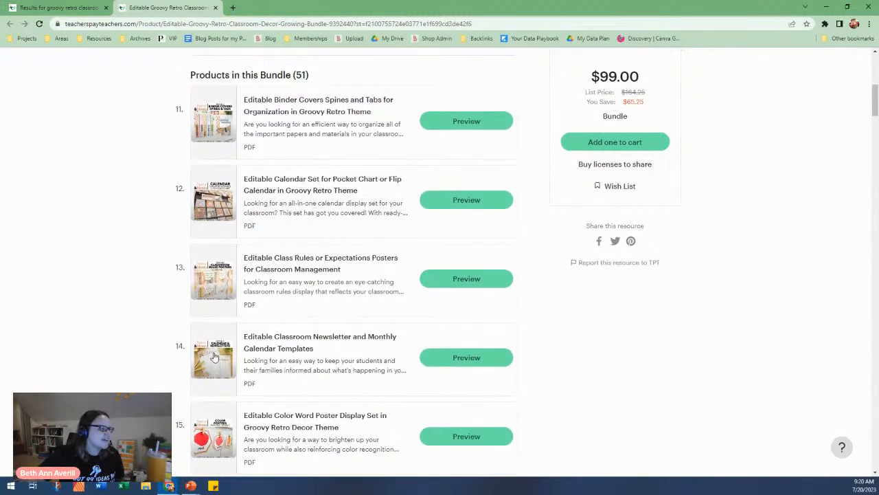
pyautogui.scroll(-4, 371, 412)
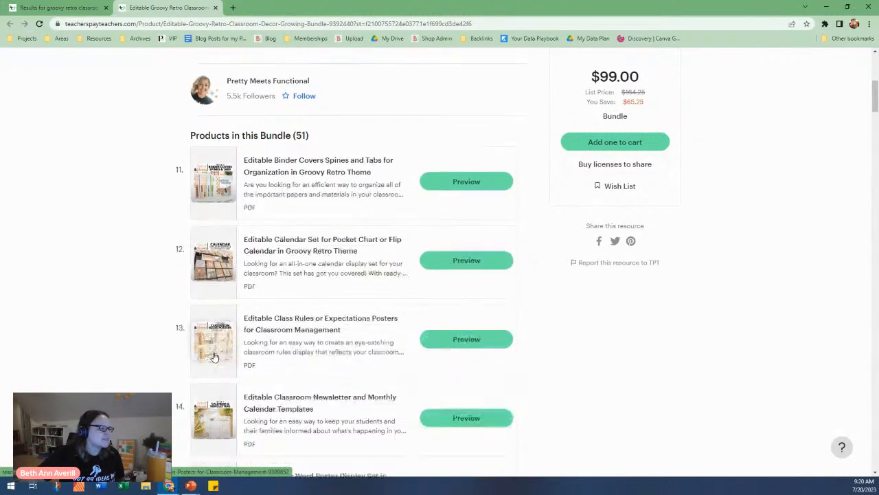
pyautogui.click(377, 417)
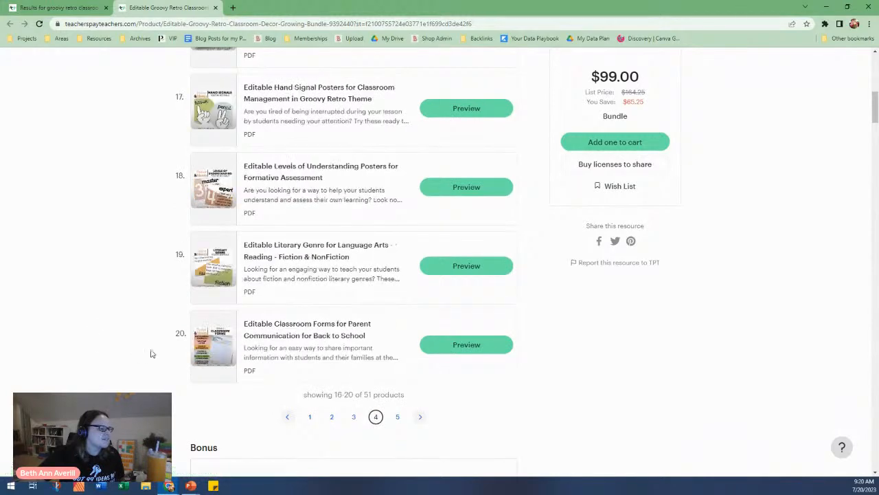
# - Look through items 16 to 20 on the fourth page of the bundle's products and go to the fifth page
pyautogui.scroll(1, 156, 367)
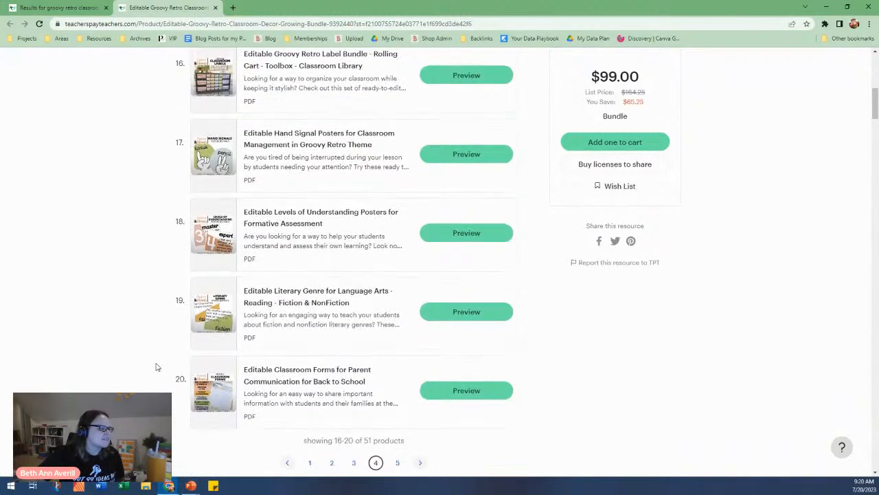
pyautogui.scroll(2, 156, 365)
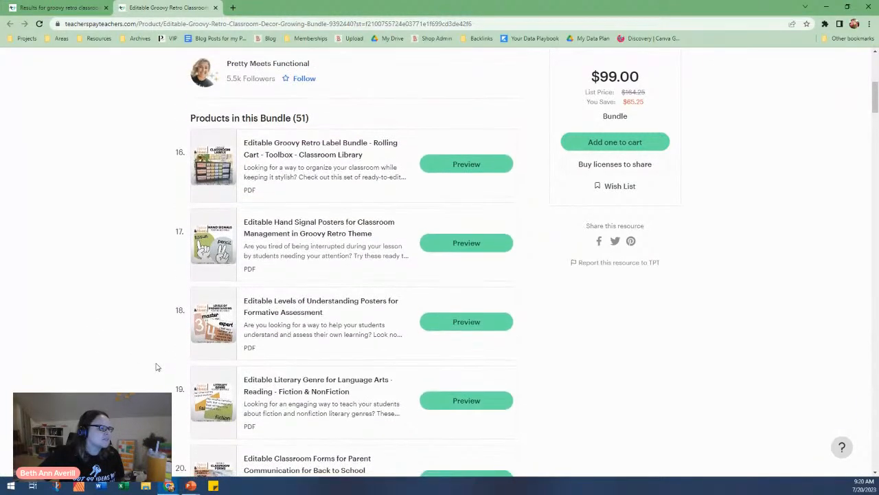
pyautogui.scroll(-3, 307, 390)
pyautogui.click(420, 371)
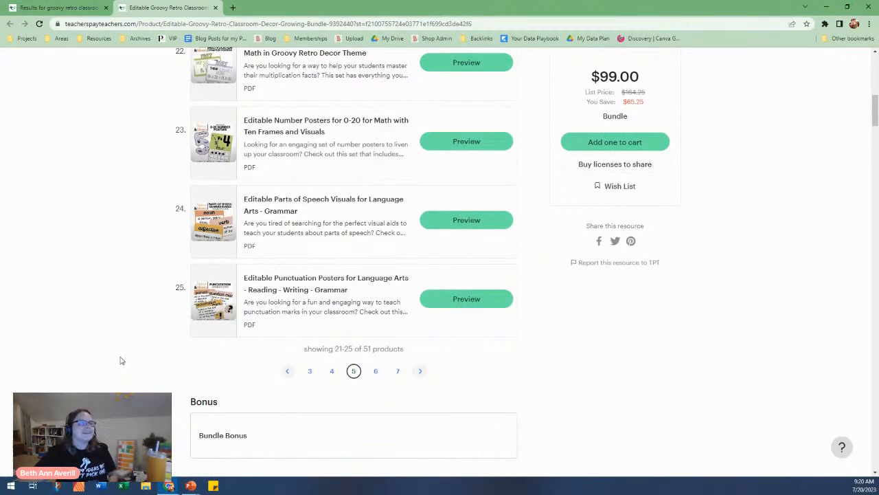
# - Look through the fifth page of the bundle's products, items 21 to 25, and go on to the seventh page
pyautogui.scroll(3, 112, 347)
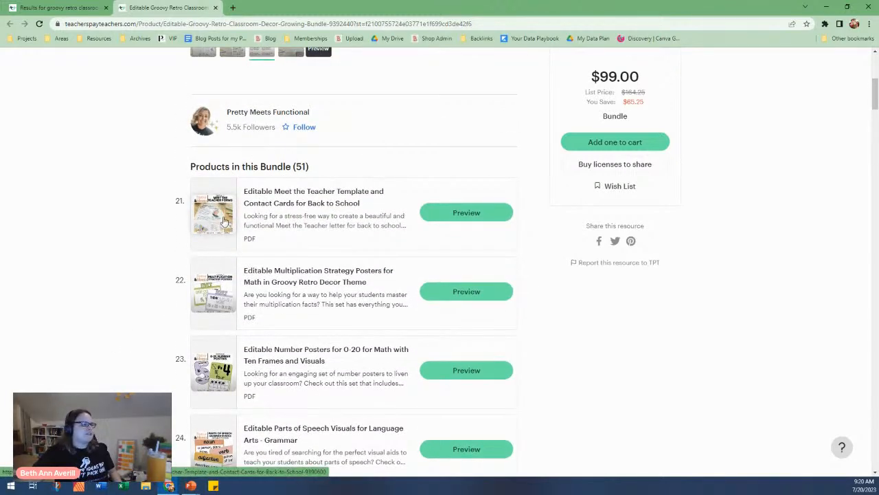
pyautogui.scroll(-4, 163, 269)
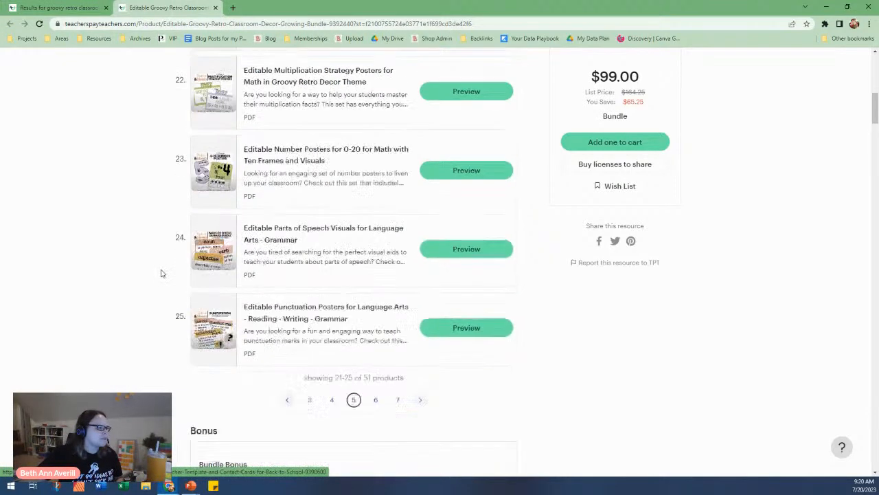
pyautogui.click(310, 280)
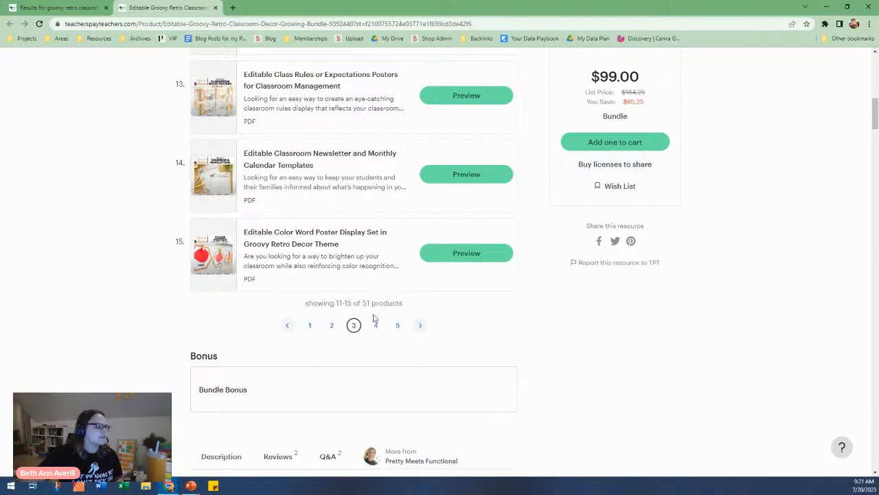
pyautogui.click(397, 325)
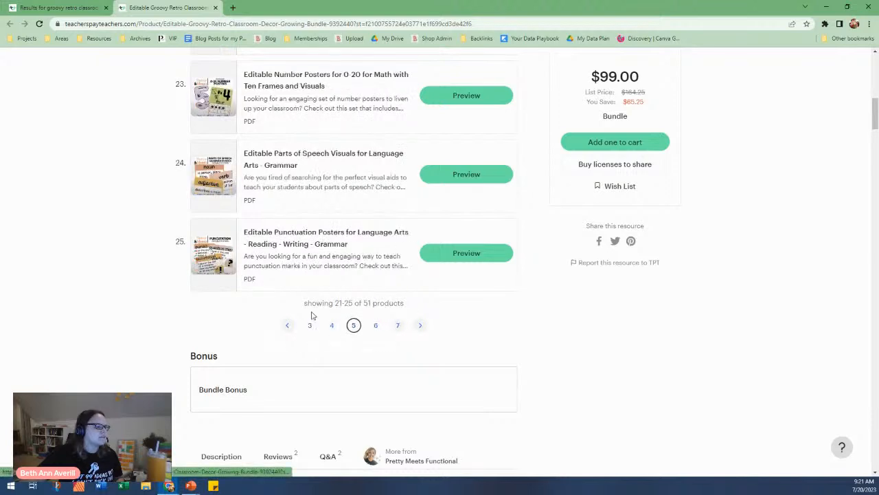
pyautogui.click(395, 325)
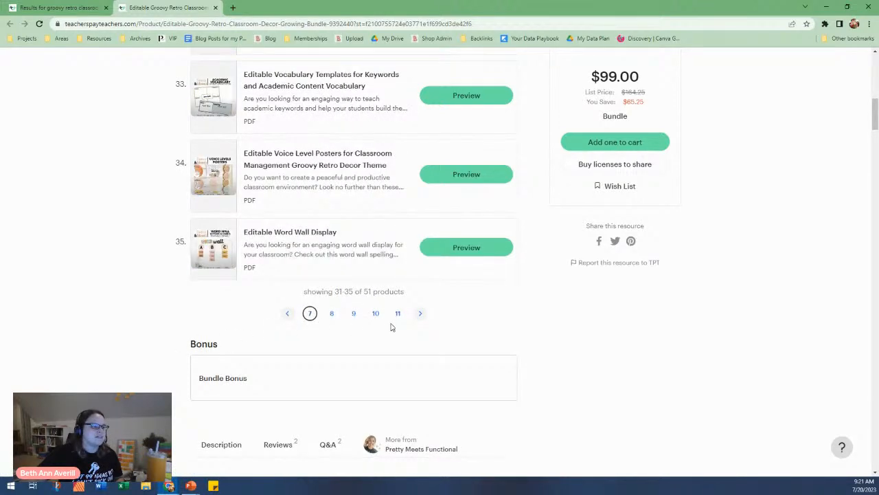
pyautogui.scroll(4, 232, 347)
# - Read through the bundle's description, from the list of included resources to the notes at its end
pyautogui.scroll(-15, 144, 368)
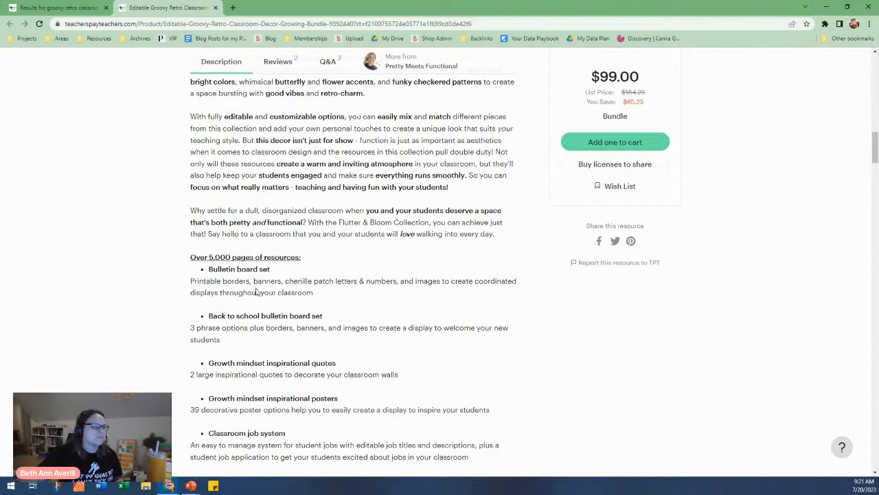
pyautogui.scroll(-1, 255, 288)
pyautogui.scroll(-1, 259, 301)
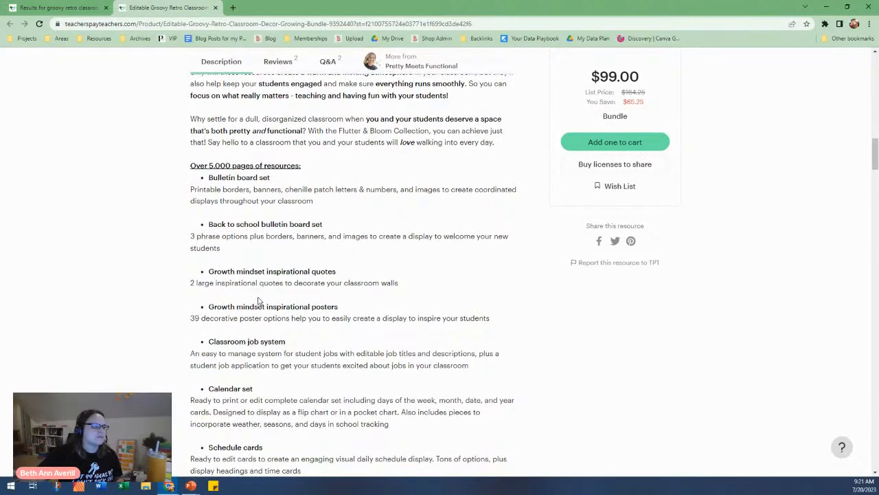
pyautogui.scroll(-2, 231, 254)
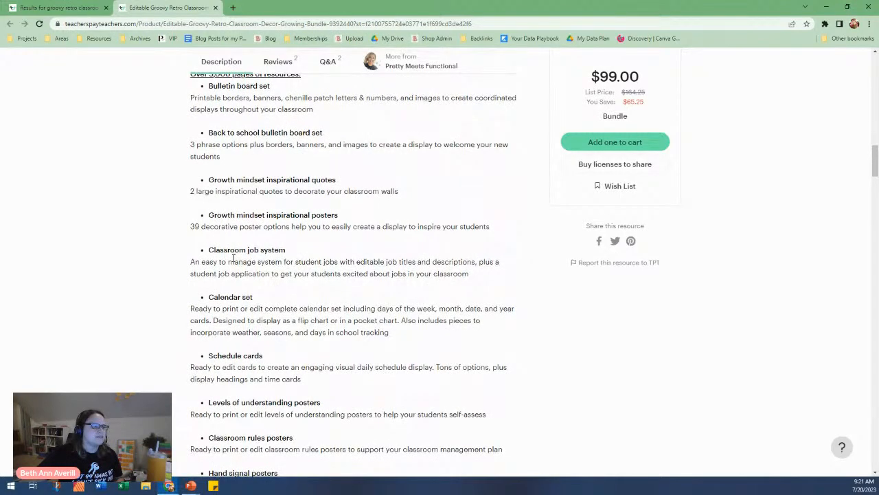
pyautogui.scroll(-4, 233, 257)
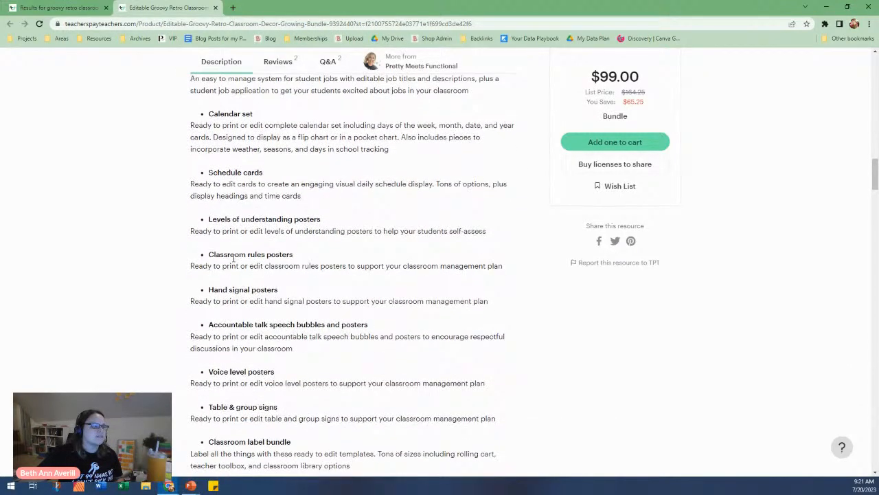
pyautogui.scroll(-9, 232, 258)
pyautogui.scroll(-18, 232, 264)
pyautogui.scroll(-13, 232, 267)
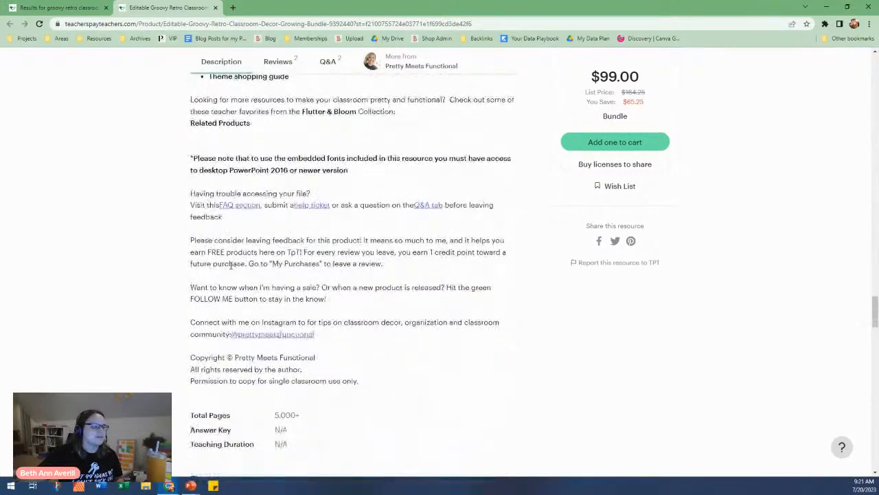
# - Go to the bundle's reviews and read the text of the July 13, 2023 review
pyautogui.scroll(-11, 231, 267)
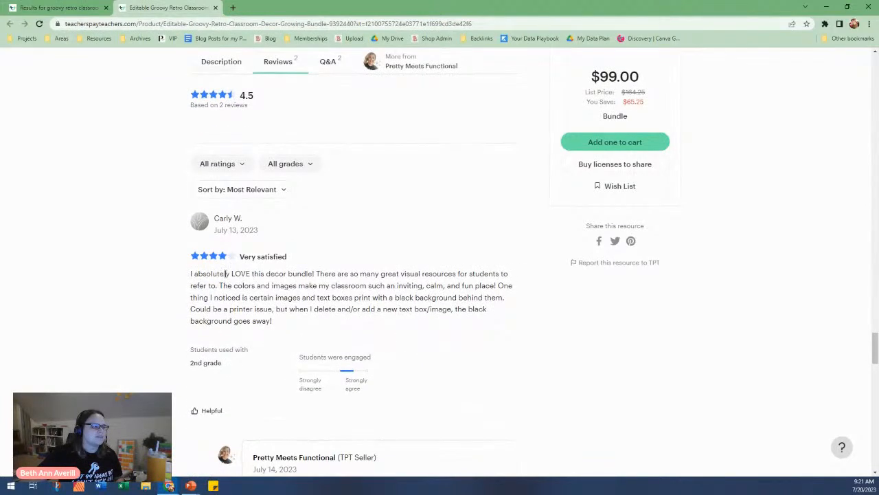
pyautogui.moveTo(226, 274); pyautogui.dragTo(335, 299)
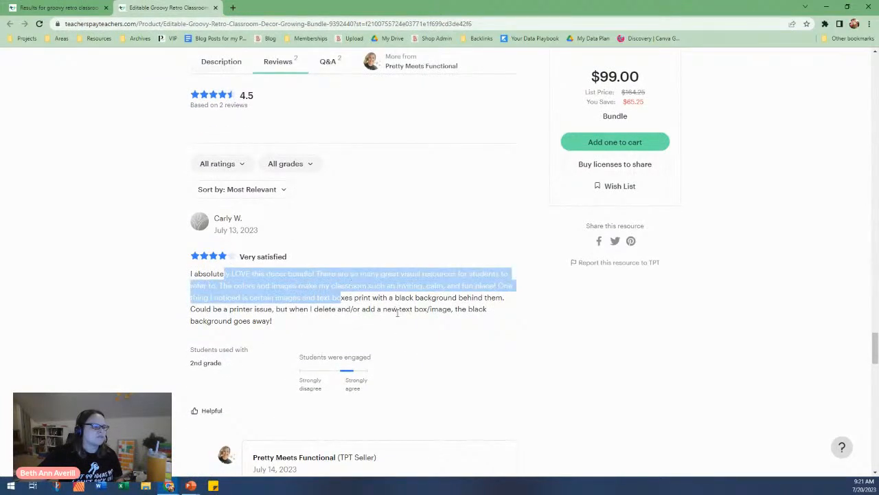
pyautogui.click(397, 310)
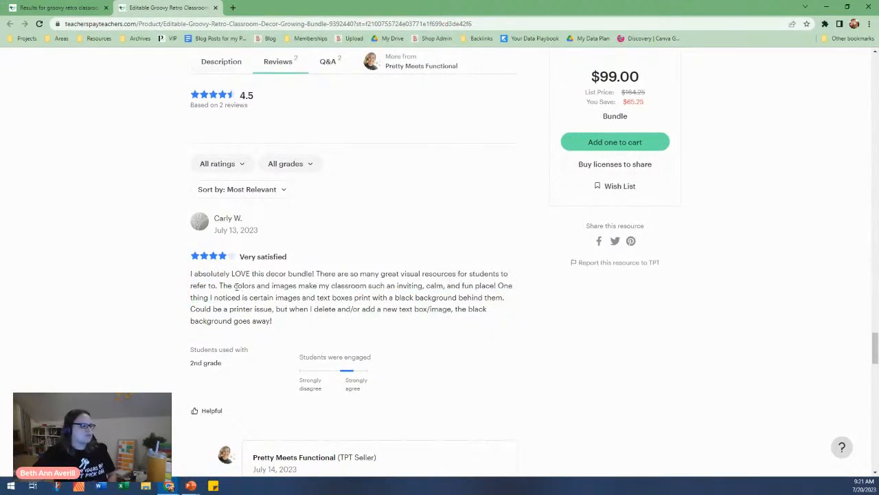
pyautogui.moveTo(237, 286); pyautogui.dragTo(268, 321)
pyautogui.click(266, 321)
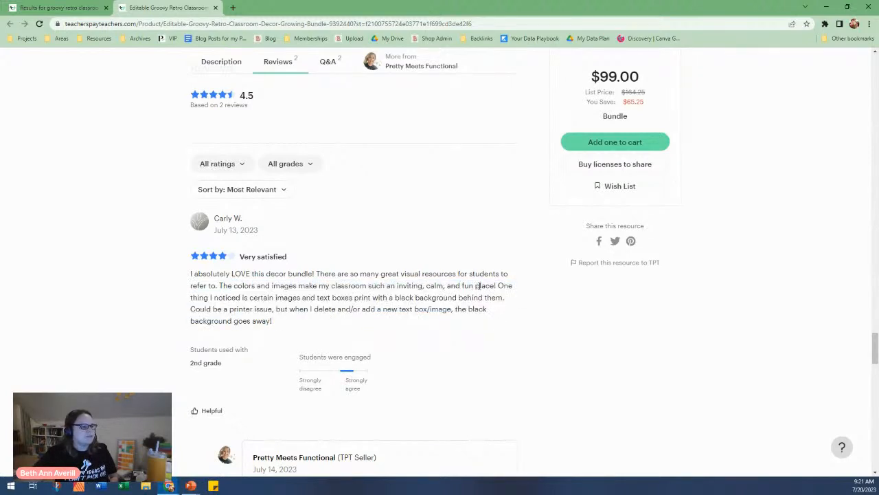
pyautogui.moveTo(220, 300); pyautogui.dragTo(404, 310)
pyautogui.click(414, 307)
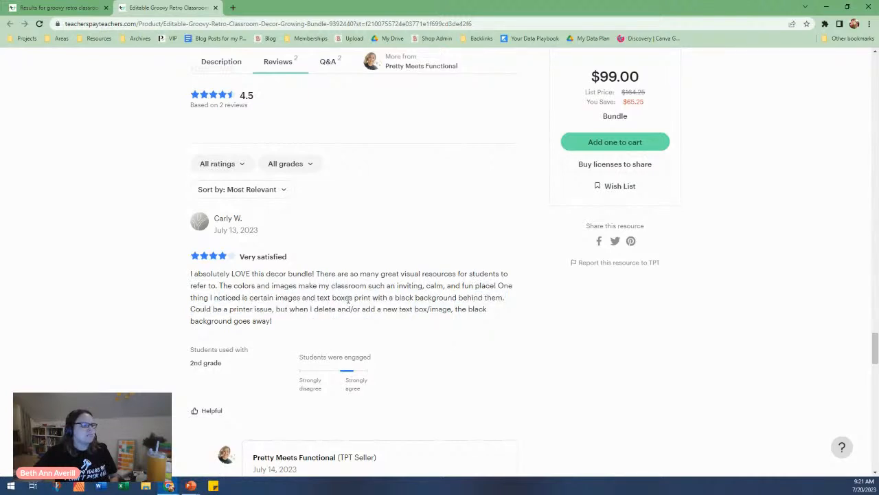
pyautogui.moveTo(348, 299); pyautogui.dragTo(418, 306)
pyautogui.click(422, 309)
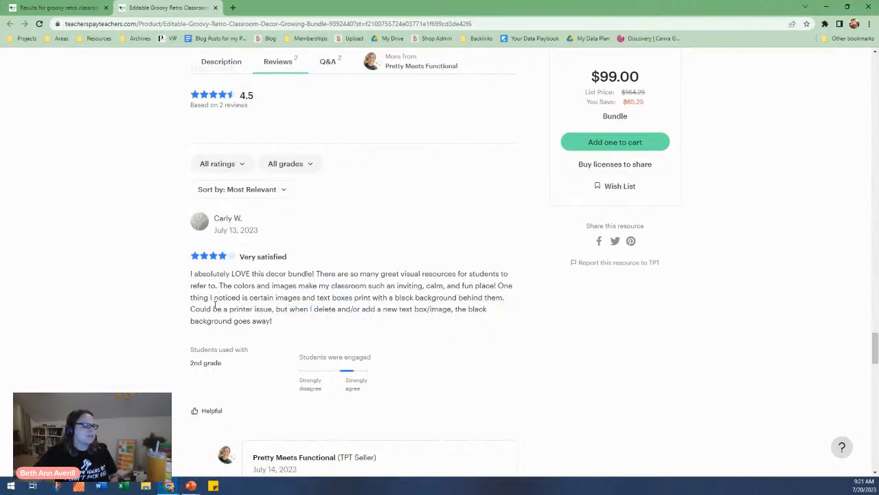
pyautogui.click(237, 318)
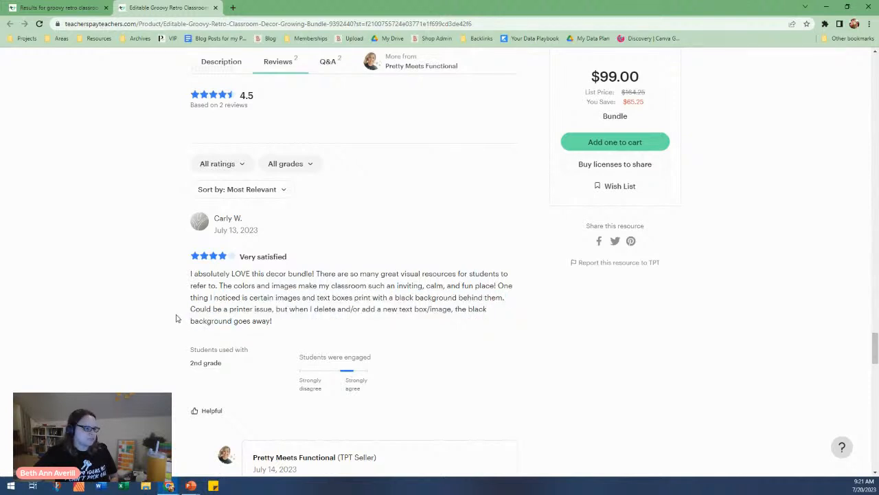
# - Read the seller's reply to that review and the July 5, 2023 review below it
pyautogui.scroll(-1, 176, 318)
pyautogui.scroll(-3, 165, 317)
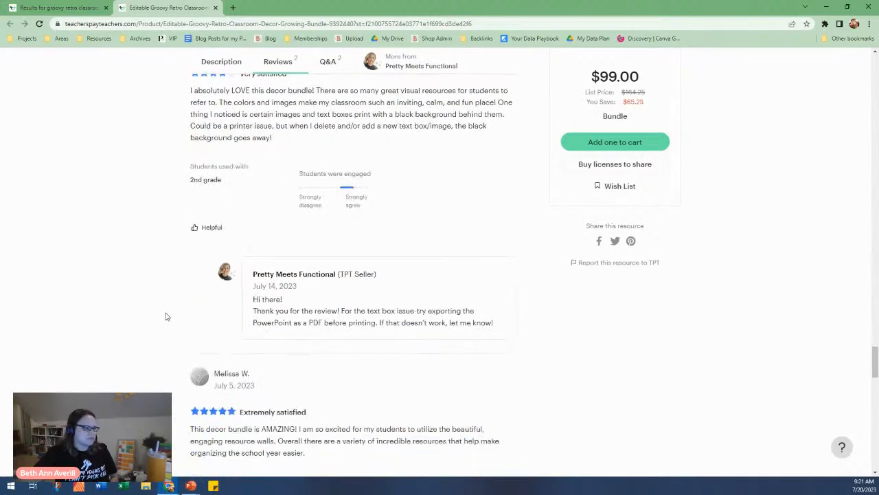
pyautogui.scroll(-3, 165, 316)
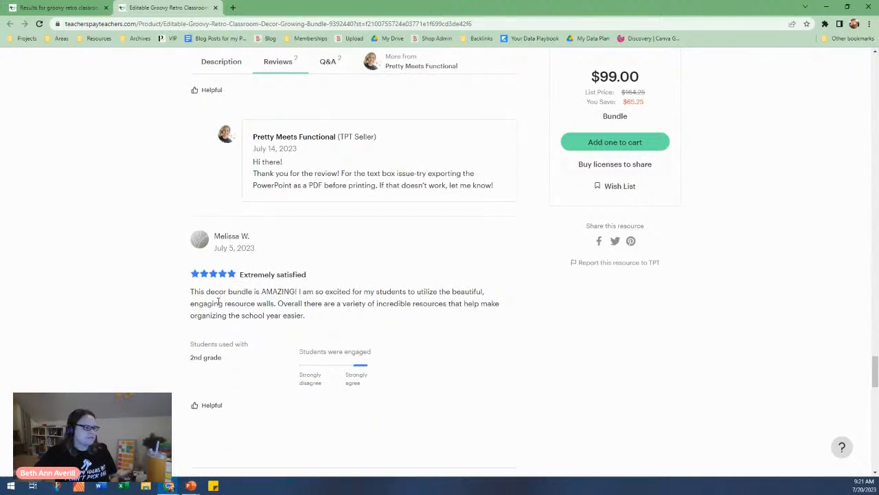
pyautogui.moveTo(215, 291); pyautogui.dragTo(298, 310)
pyautogui.click(337, 315)
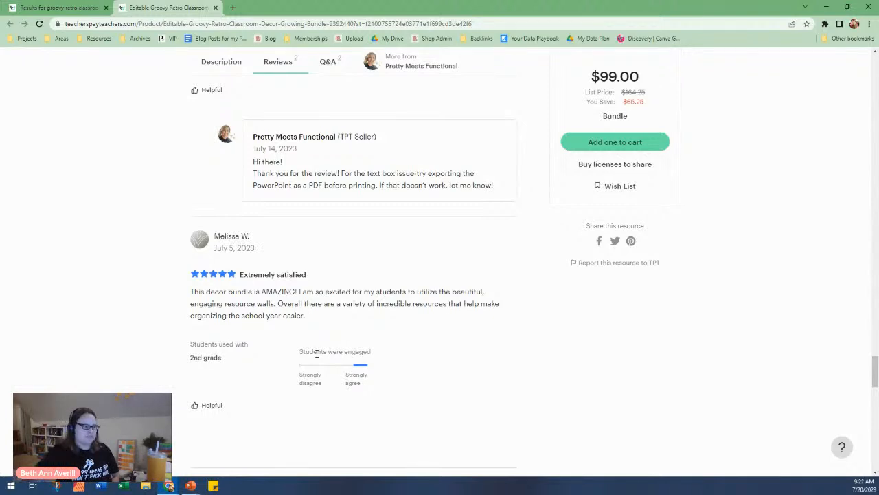
# - Read the bundle's questions and answers, expand the question about hand signal poster images, and glance at the seller's other products
pyautogui.scroll(-4, 314, 353)
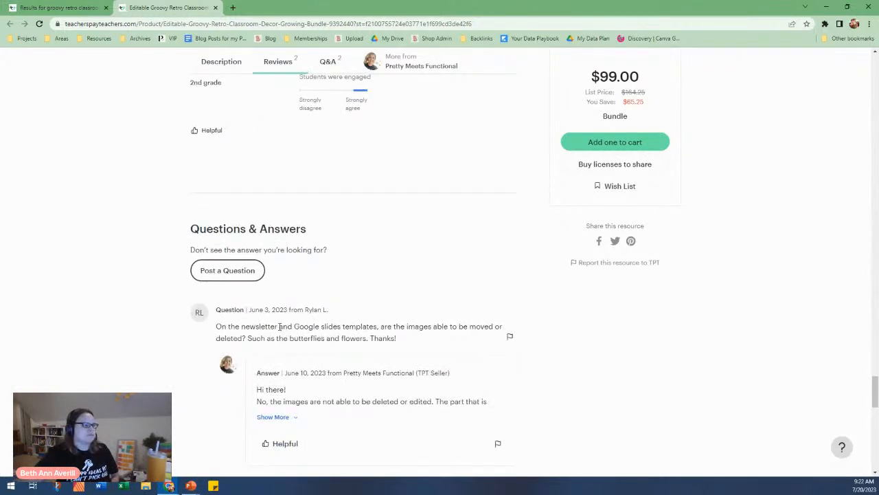
pyautogui.moveTo(259, 326); pyautogui.dragTo(322, 336)
pyautogui.click(322, 336)
pyautogui.scroll(-1, 290, 325)
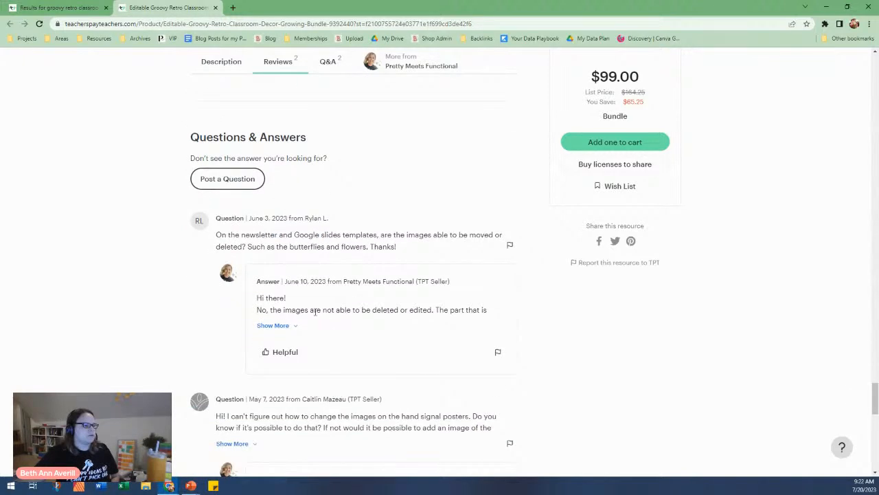
pyautogui.scroll(-1, 431, 308)
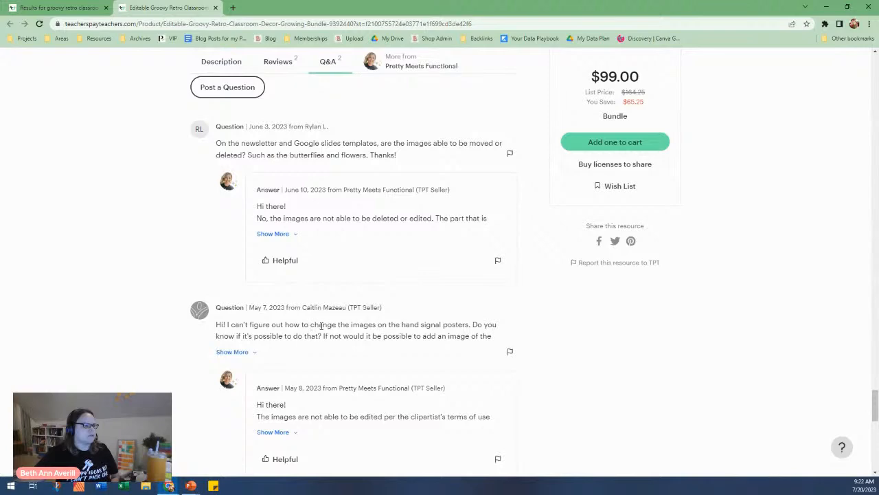
pyautogui.click(233, 352)
pyautogui.scroll(-2, 357, 322)
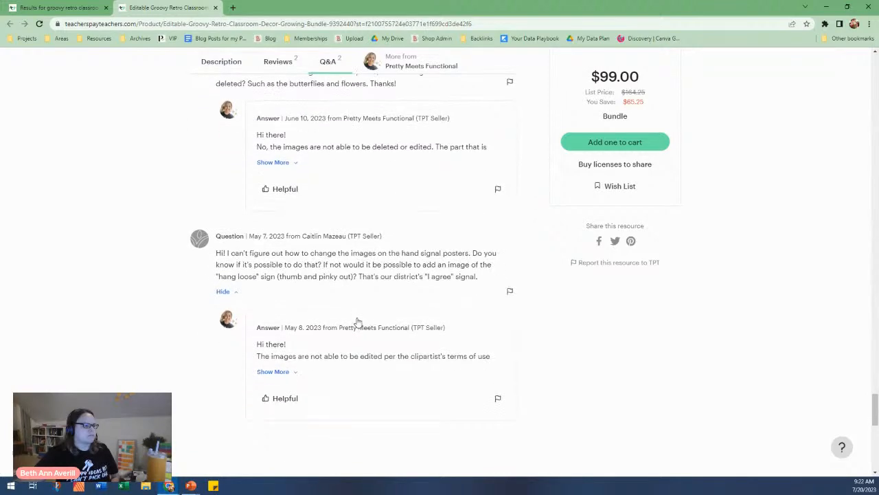
pyautogui.scroll(-2, 357, 321)
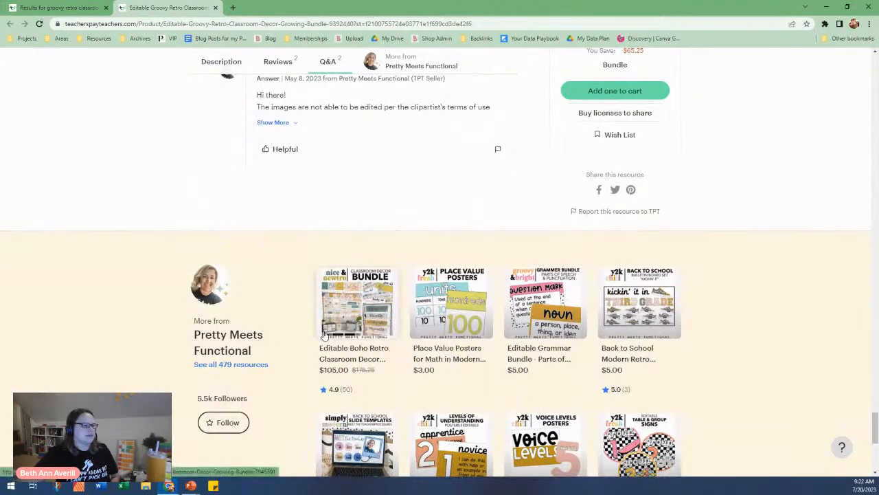
pyautogui.scroll(-1, 284, 346)
# - Look back over the reviews and the description's list of included resources, returning to the start of the bundle's description
pyautogui.scroll(10, 296, 350)
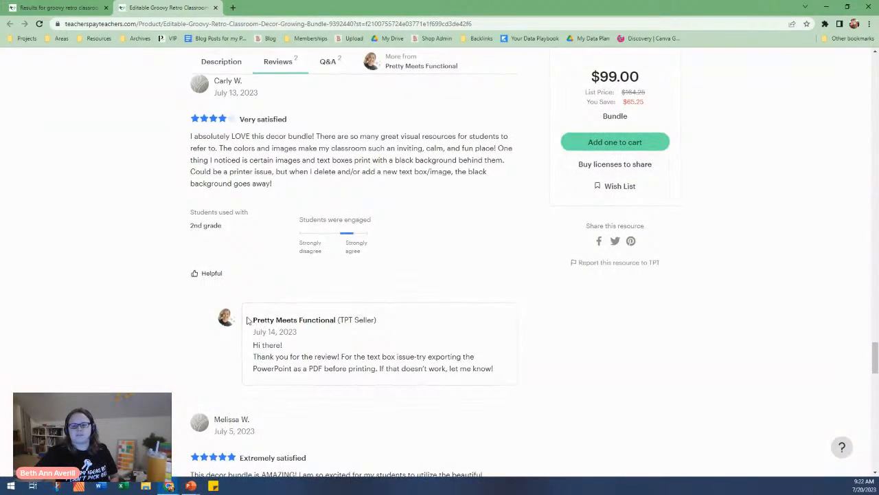
pyautogui.scroll(10, 403, 235)
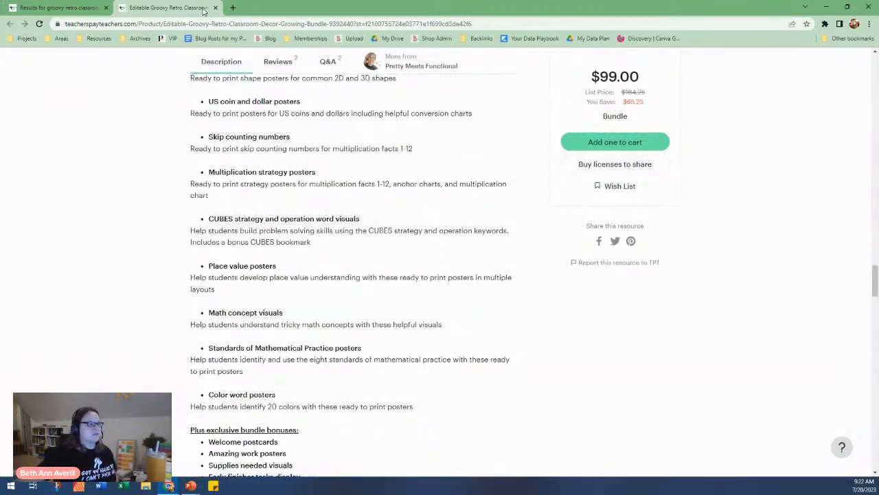
pyautogui.scroll(5, 433, 206)
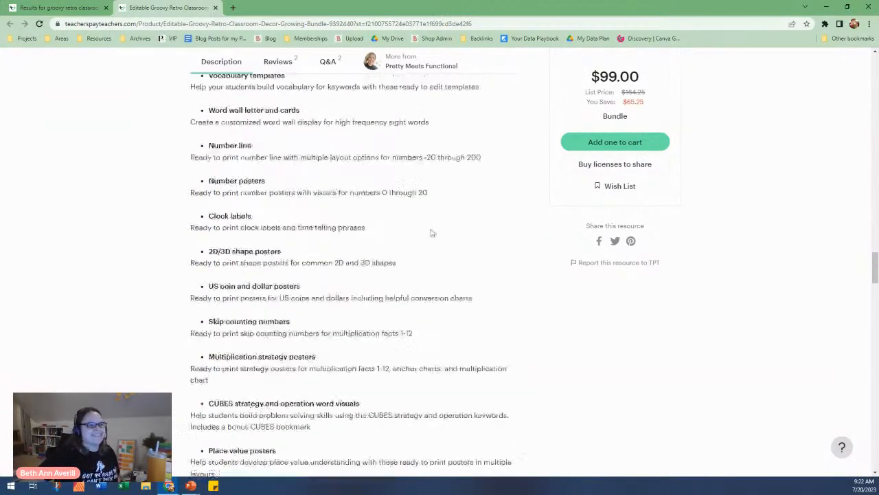
pyautogui.scroll(2, 425, 268)
pyautogui.scroll(-9, 398, 261)
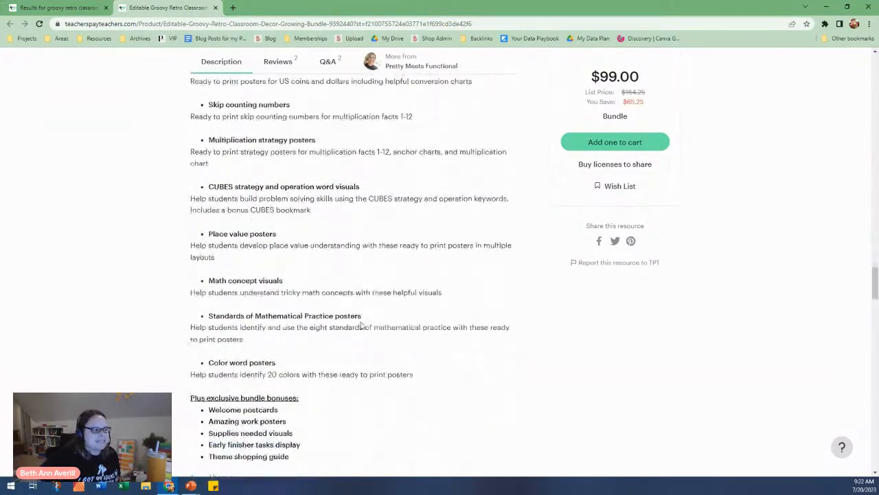
pyautogui.scroll(10, 313, 283)
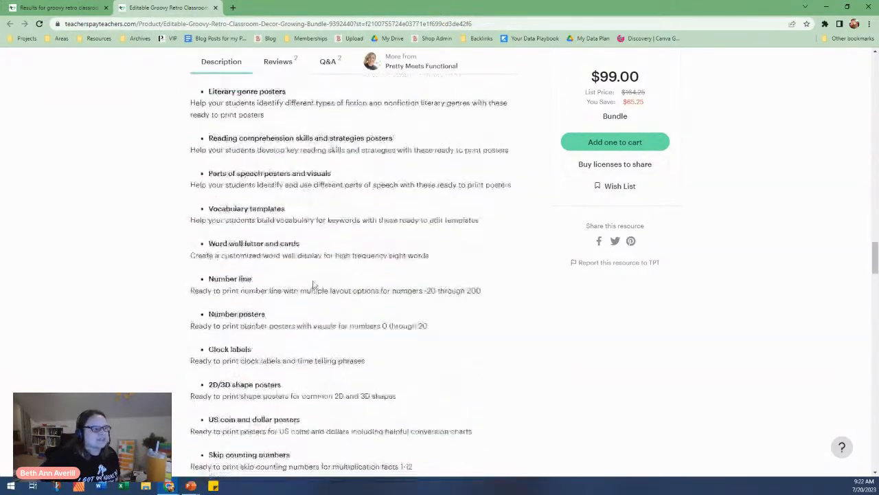
pyautogui.scroll(12, 313, 284)
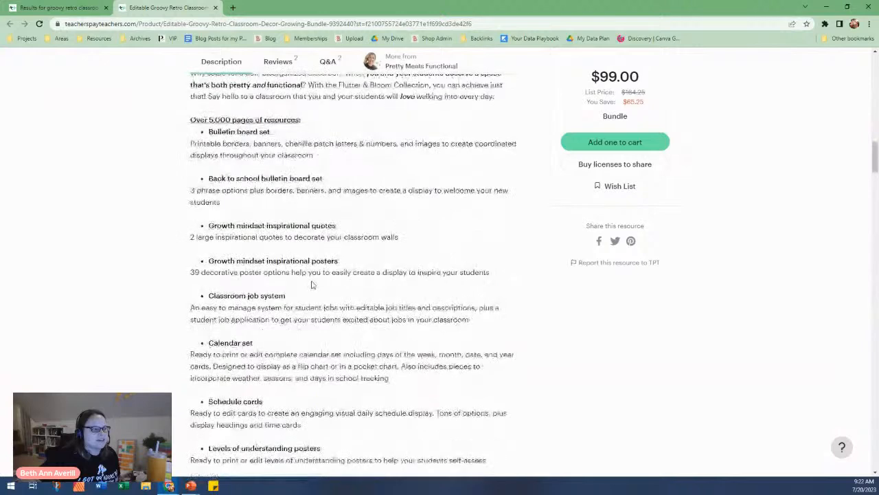
pyautogui.scroll(2, 311, 280)
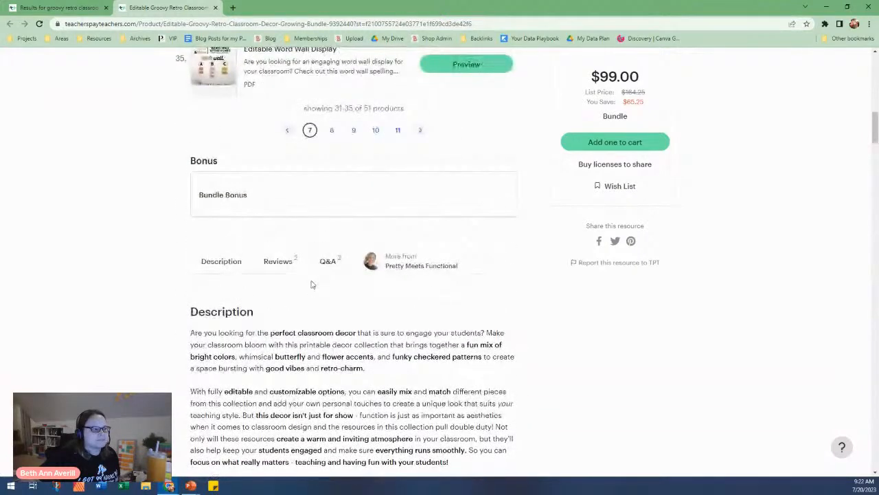
# - Look back over the top of the groovy retro bundle's product page and close it to return to the search results
pyautogui.scroll(3, 312, 284)
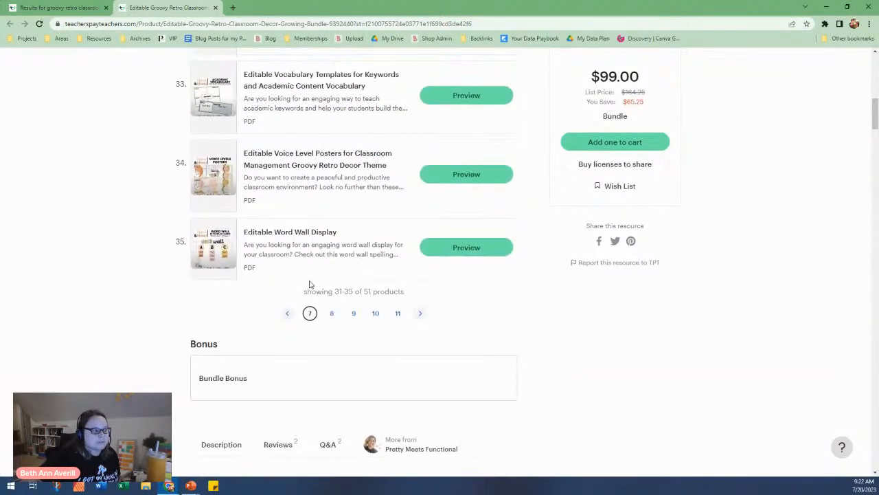
pyautogui.scroll(8, 103, 295)
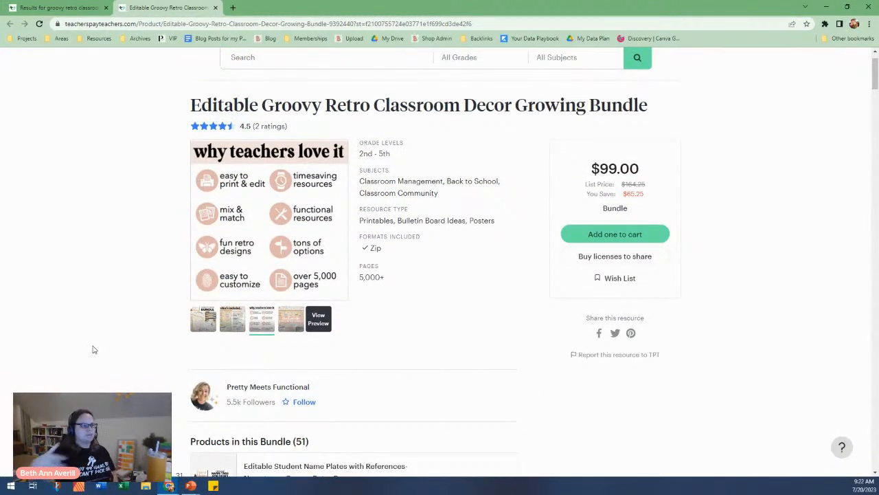
pyautogui.click(215, 7)
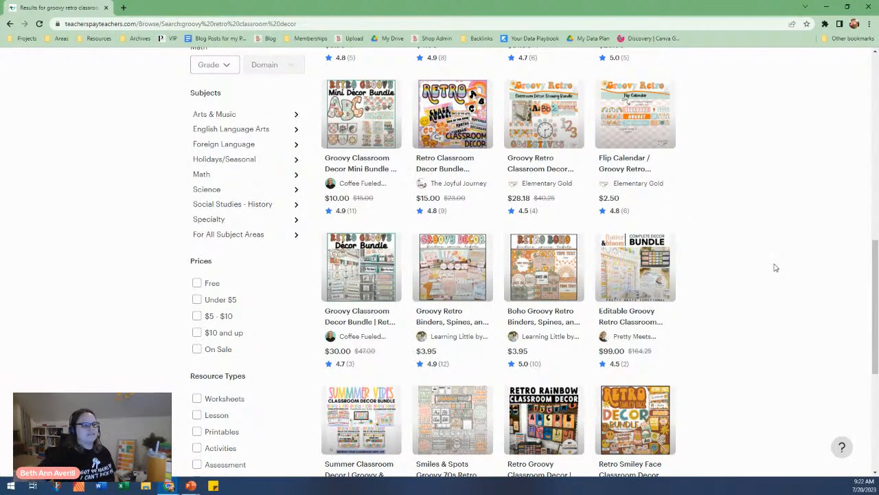
# - Look over the groovy retro classroom decor search results, going back up to the first listings
pyautogui.scroll(2, 730, 256)
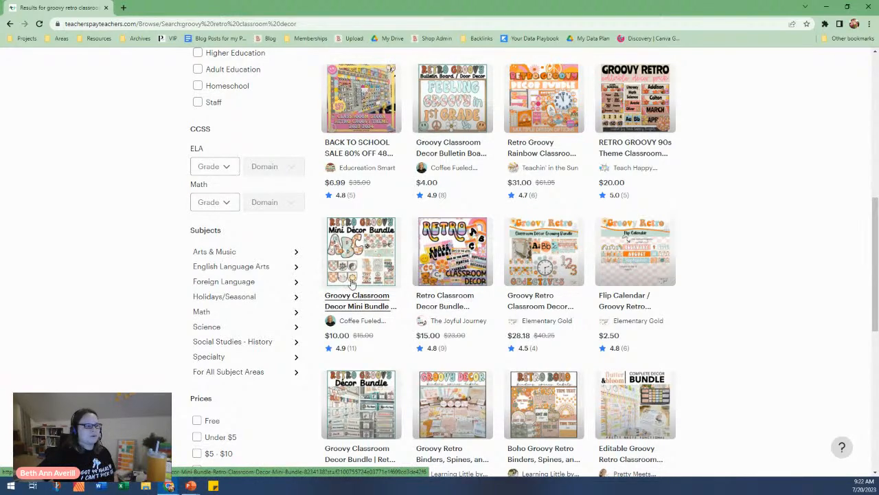
pyautogui.scroll(1, 385, 288)
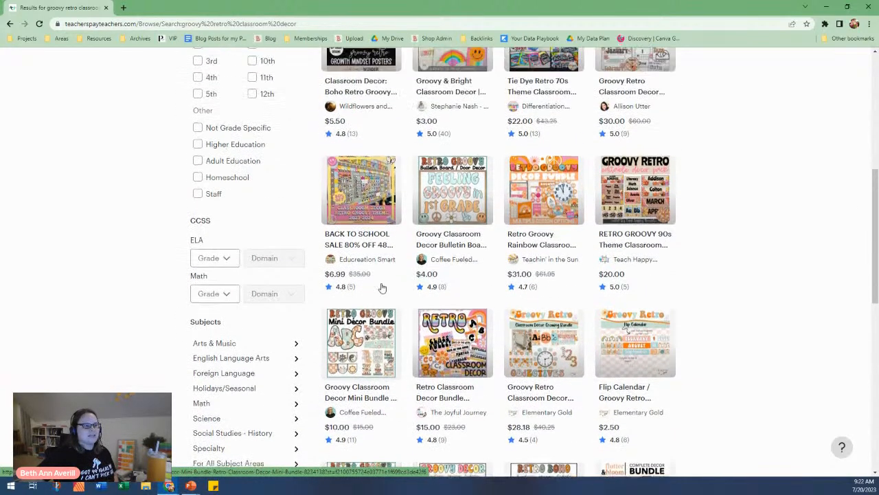
pyautogui.scroll(1, 383, 287)
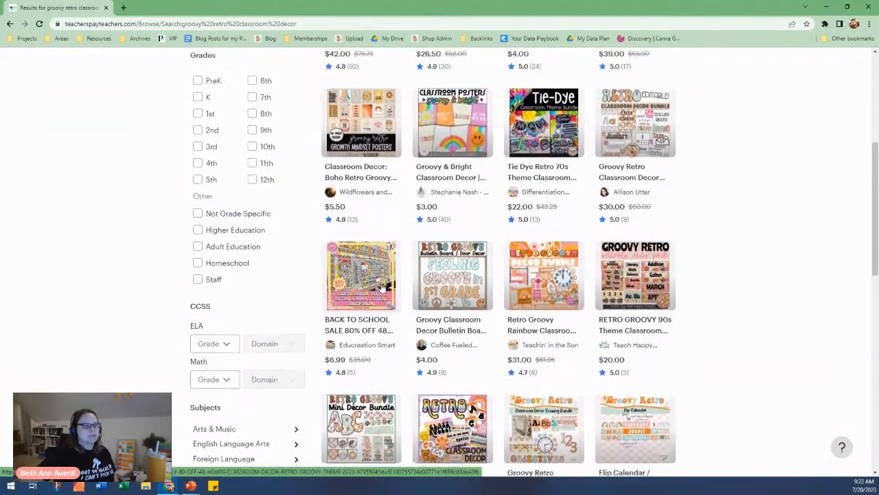
pyautogui.scroll(3, 764, 222)
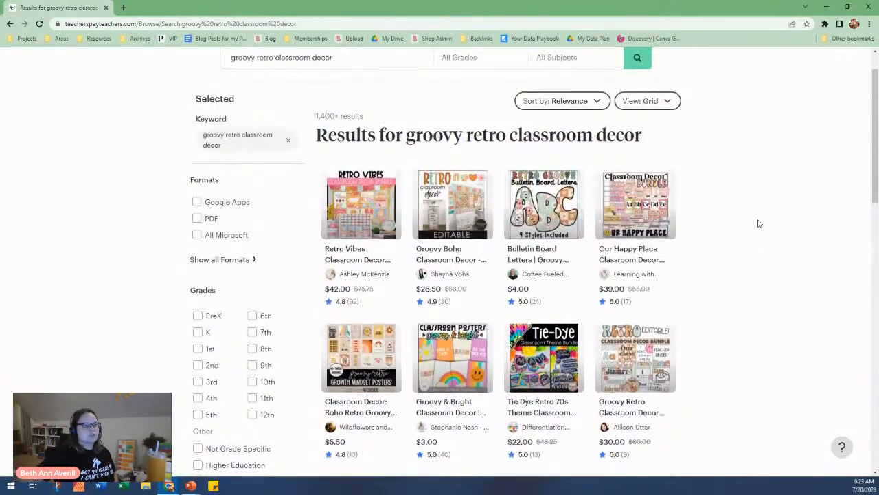
pyautogui.scroll(1, 749, 227)
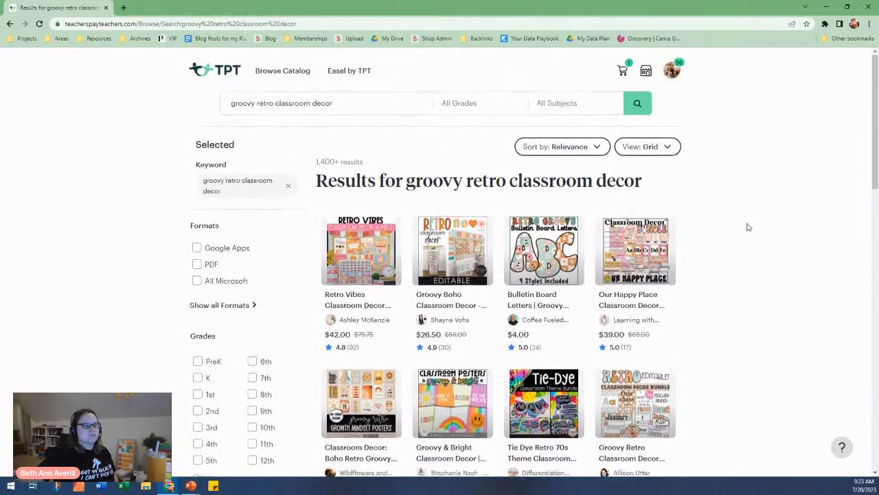
# - Open the seller's own product listings and begin a search among those products
pyautogui.click(647, 71)
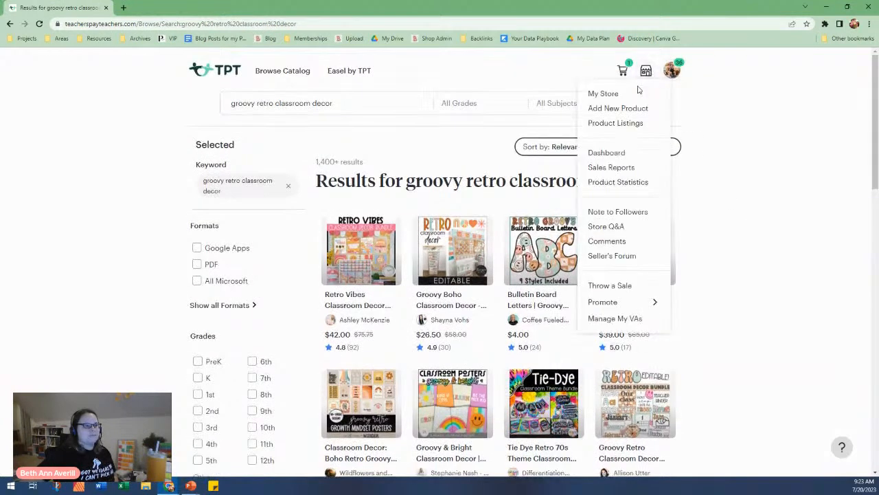
pyautogui.click(627, 125)
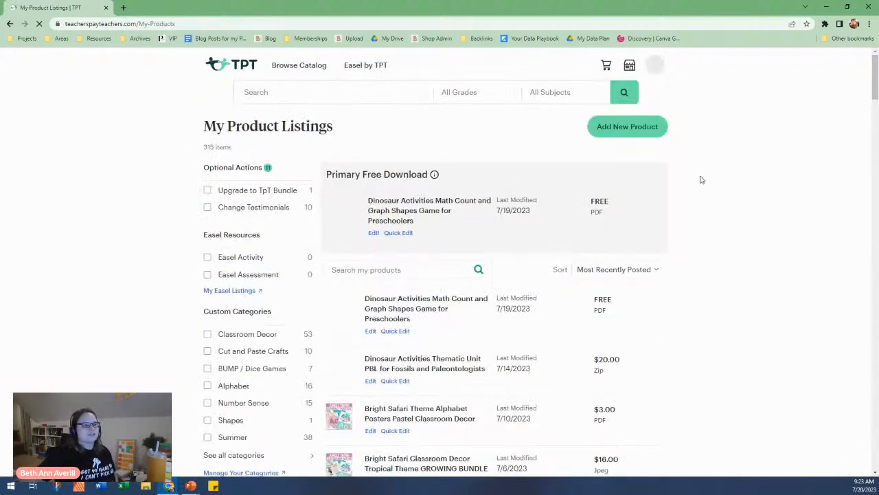
pyautogui.click(386, 265)
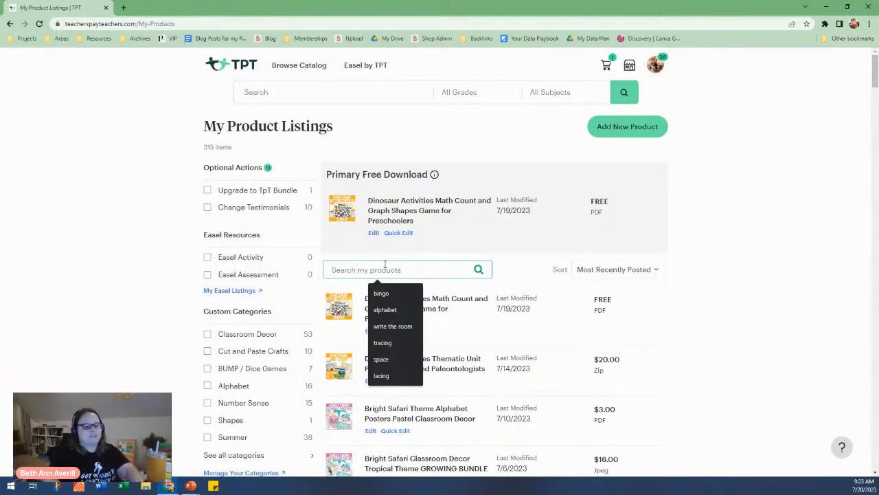
# - Search the product listings for "groovy" and review the matching classroom decor products
pyautogui.write('groovy')
pyautogui.press('Return')
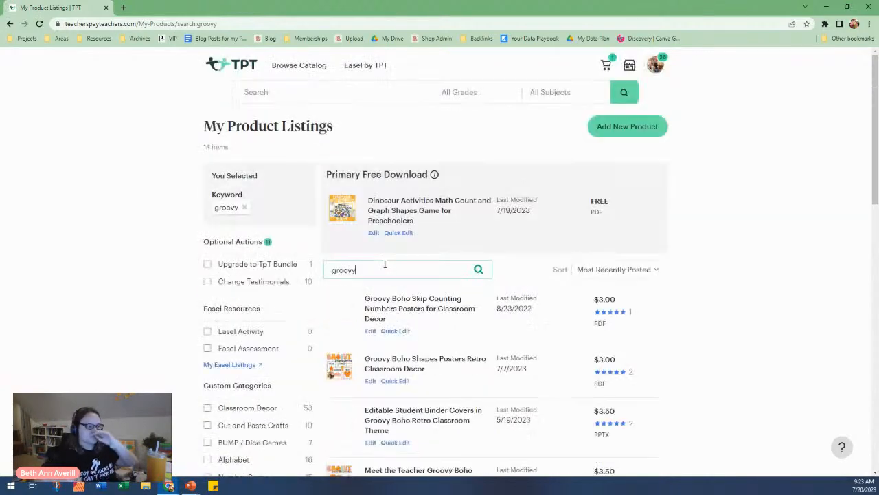
pyautogui.scroll(-4, 463, 332)
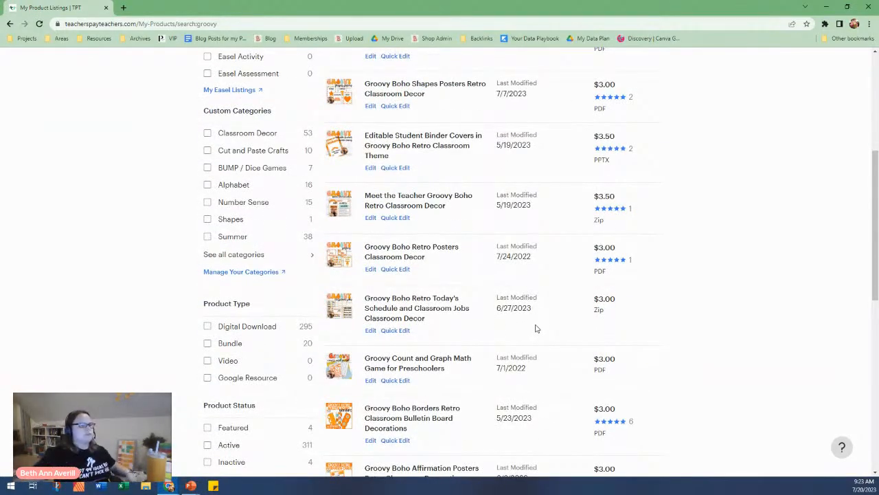
pyautogui.scroll(3, 491, 323)
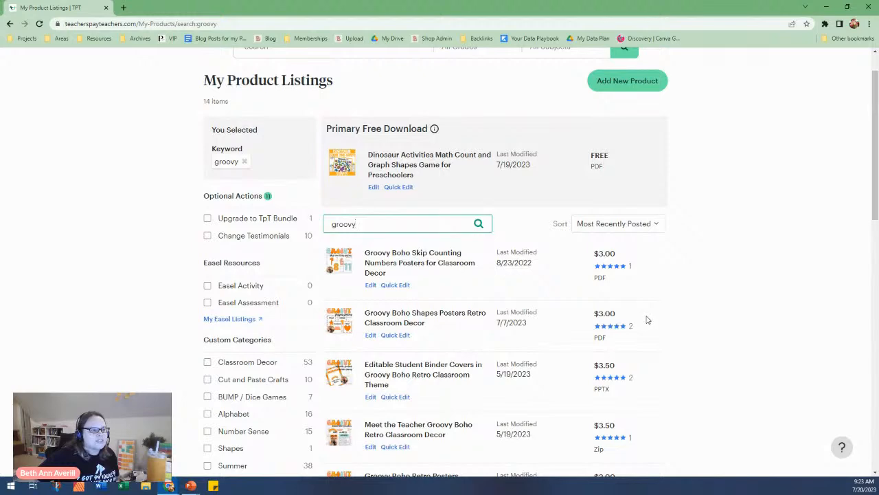
pyautogui.scroll(-2, 647, 319)
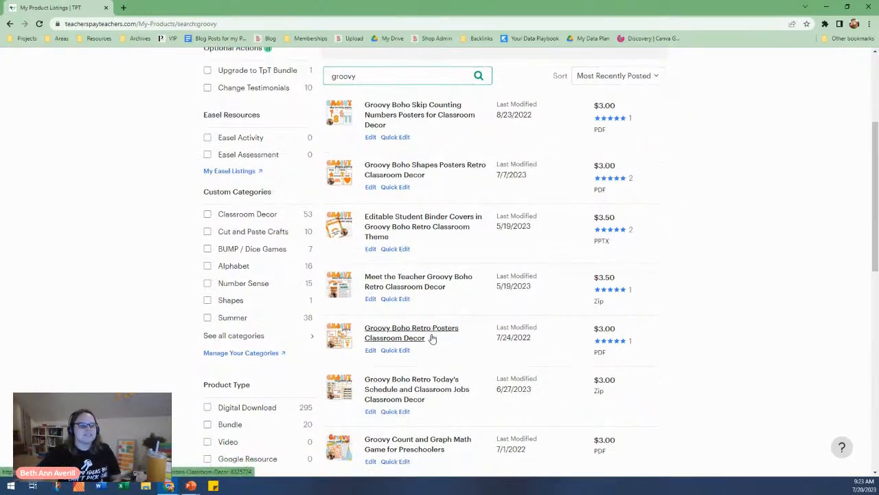
pyautogui.scroll(-4, 430, 340)
pyautogui.scroll(-4, 445, 335)
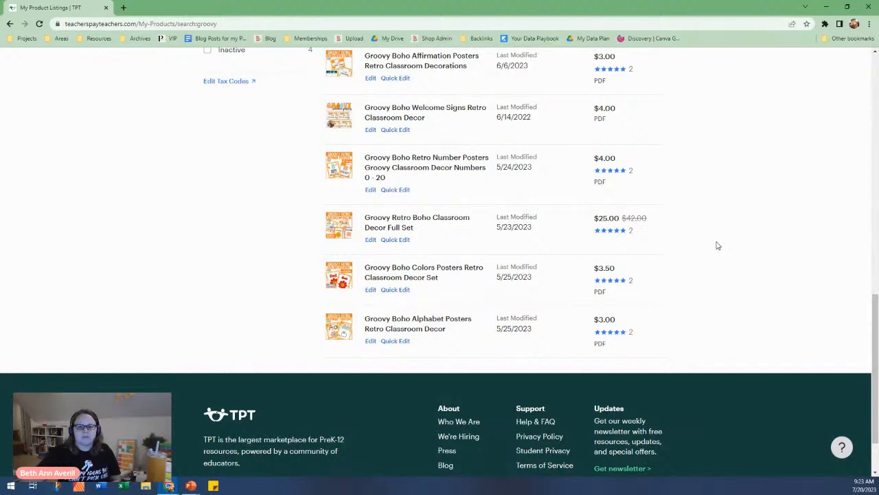
# - Open chat.openai.com in a new browser tab and choose the GPT-4 model
pyautogui.click(123, 7)
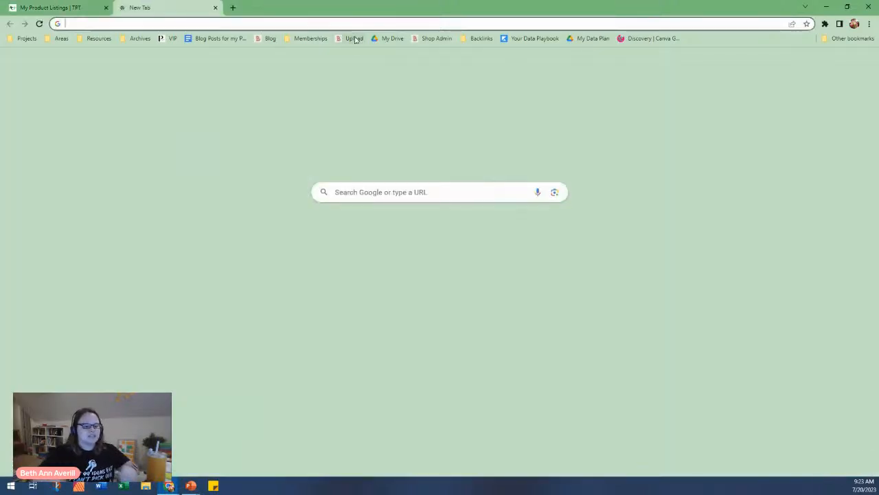
pyautogui.write('chat.openai.com')
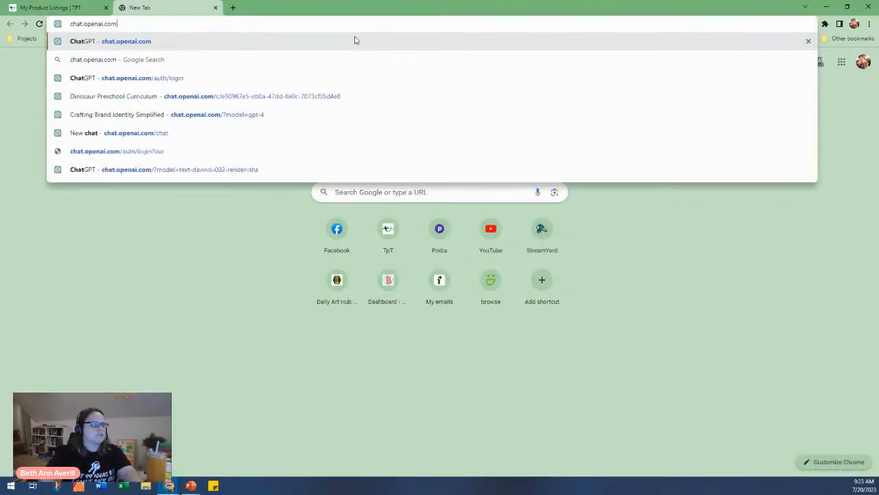
pyautogui.press('Return')
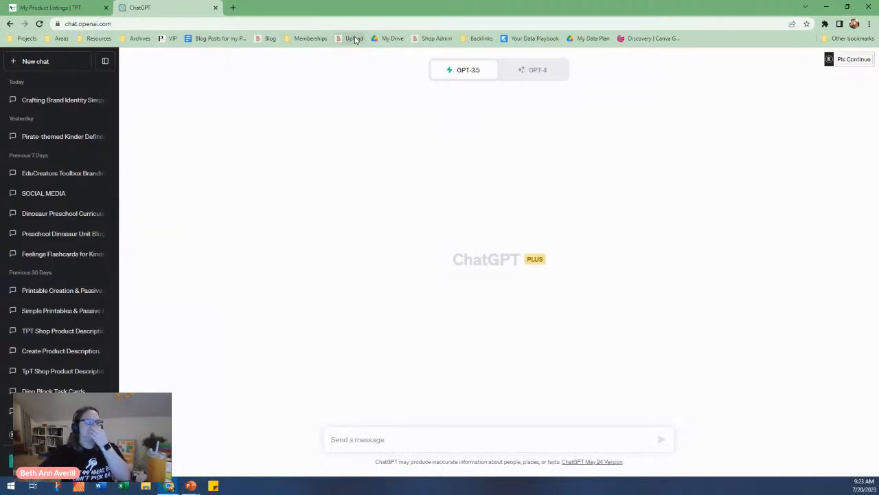
pyautogui.click(539, 79)
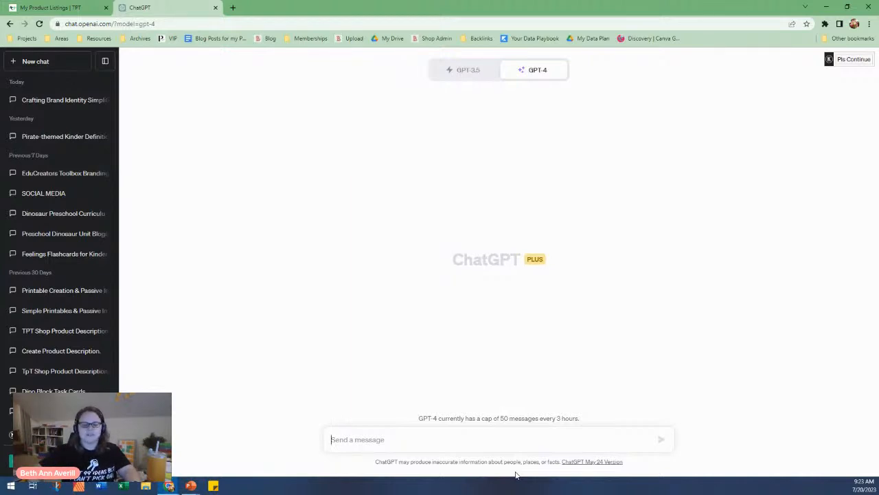
# - Ask ChatGPT, as a kindergarten teacher unsure what to create, for ideas for all the different types of classroom decor posters needed
pyautogui.write('I am a kindergarte')
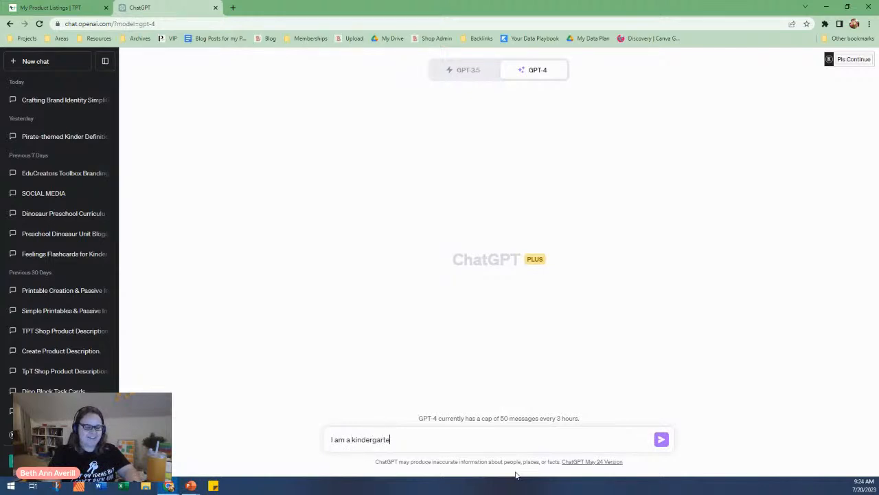
pyautogui.write('n teacher and I want to create posters for cl')
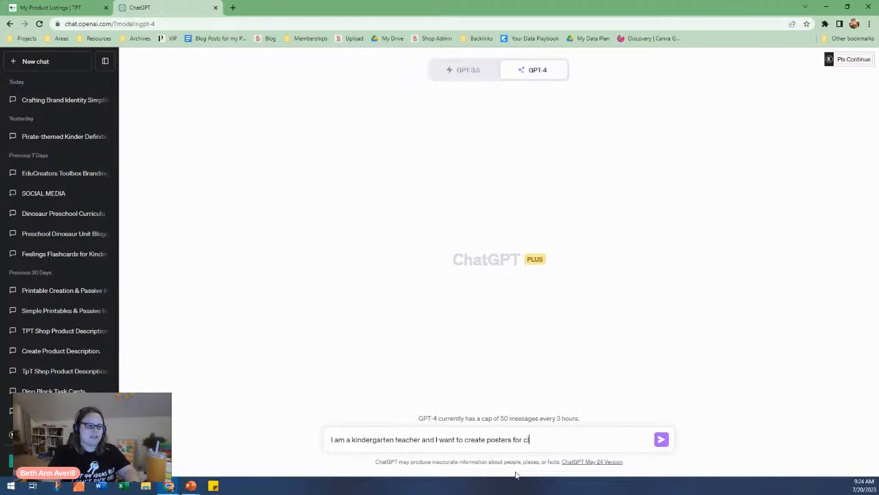
pyautogui.press('BackSpace')
pyautogui.press('BackSpace')
pyautogui.press('BackSpace')
pyautogui.press('BackSpace')
pyautogui.press('BackSpace')
pyautogui.press('BackSpace')
pyautogui.press('BackSpace')
pyautogui.press('BackSpace')
pyautogui.press('BackSpace')
pyautogui.press('BackSpace')
pyautogui.press('BackSpace')
pyautogui.press('BackSpace')
pyautogui.press('BackSpace')
pyautogui.press('BackSpace')
pyautogui.press('BackSpace')
pyautogui.press('BackSpace')
pyautogui.press('BackSpace')
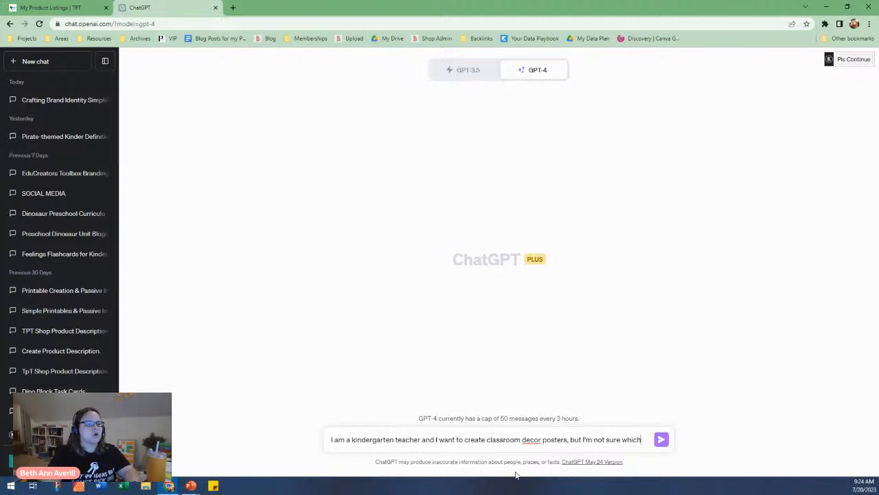
pyautogui.write('reat')
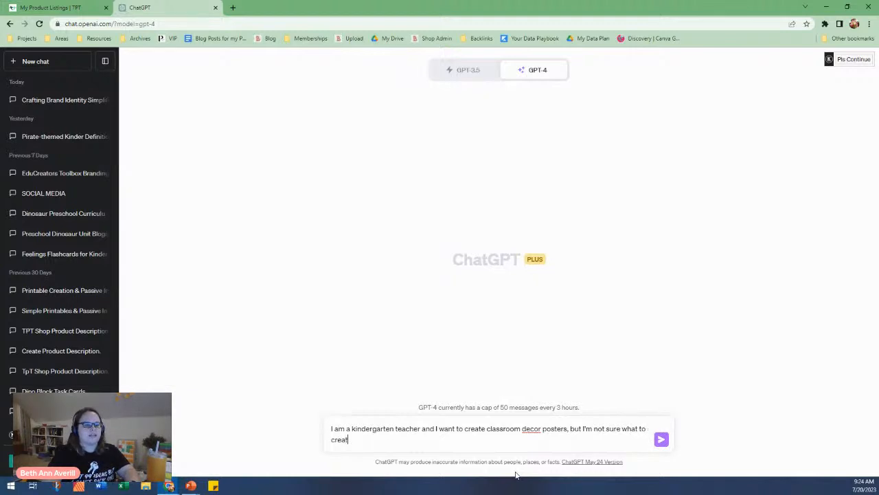
pyautogui.write('e, can you help me come up with idea')
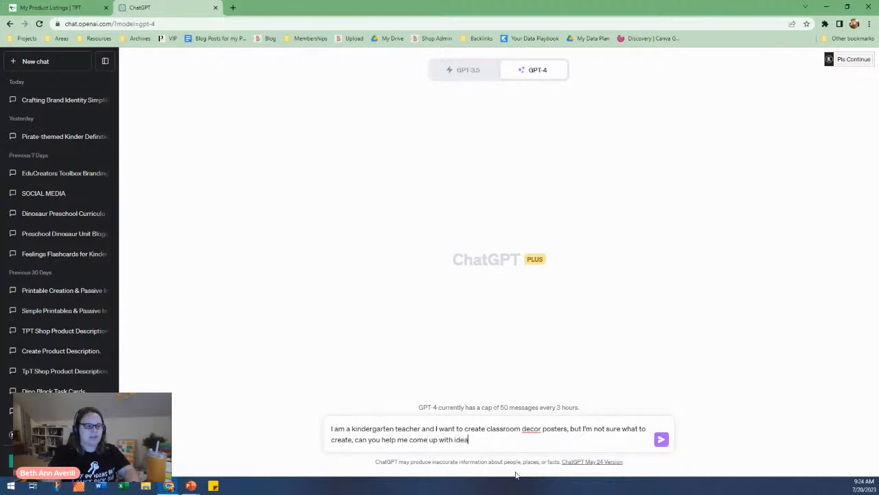
pyautogui.write('s for all of the diff')
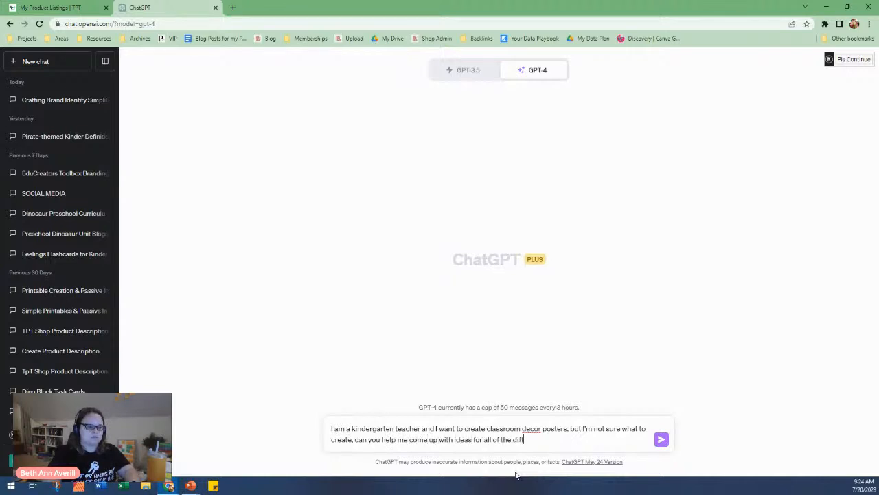
pyautogui.write('erent types of pos')
pyautogui.write('ters I have to create for m')
pyautogui.write('y classroom? Thank you!')
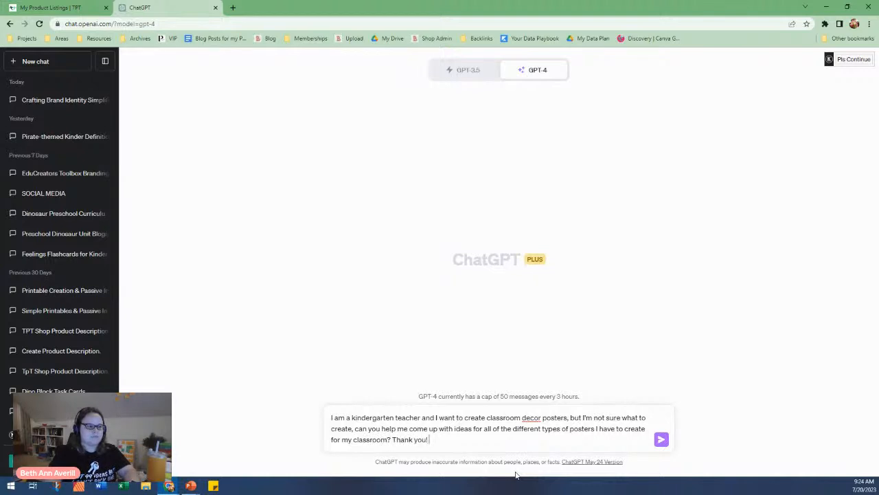
pyautogui.press('Return')
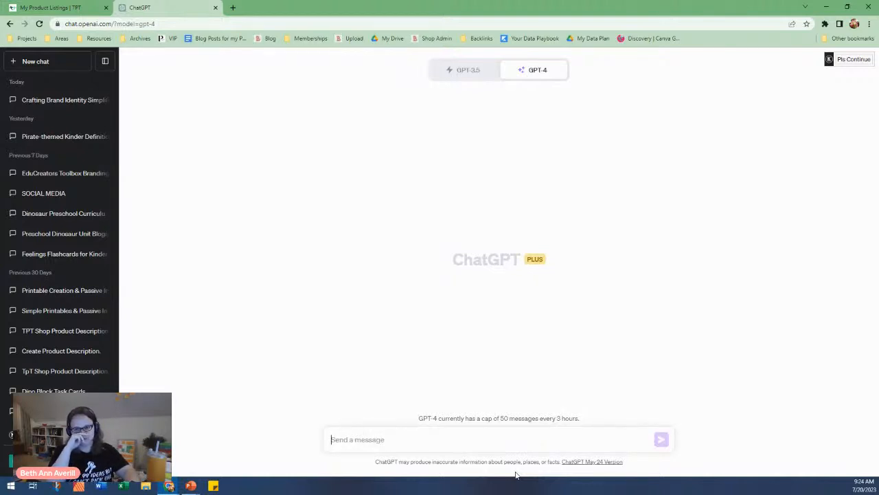
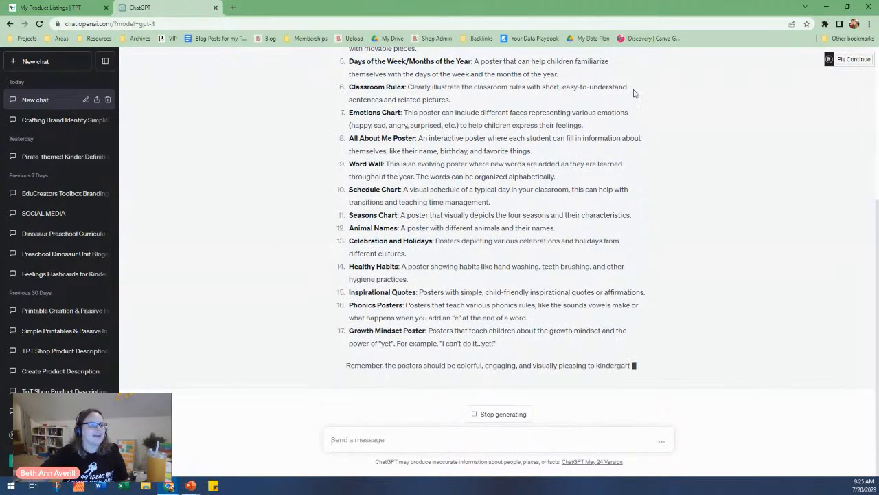
# - Return to the TPT product listings and review the range of groovy posters and decor sets
pyautogui.click(60, 11)
pyautogui.scroll(15, 440, 259)
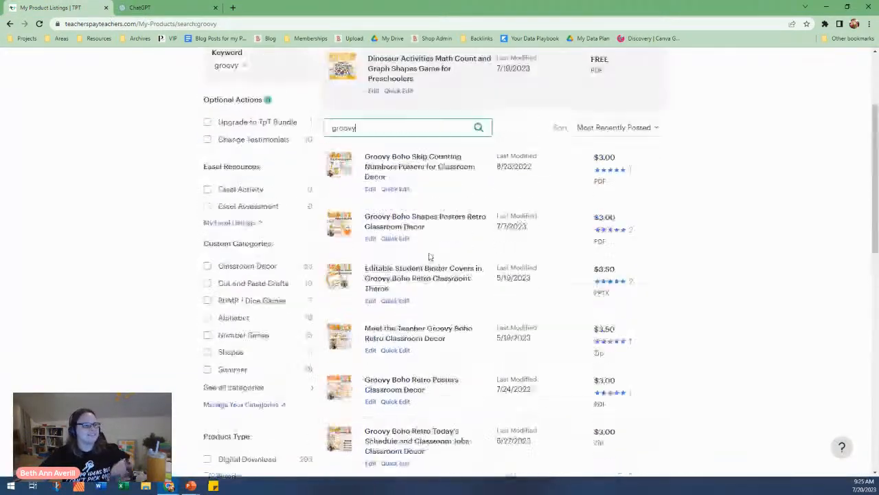
pyautogui.scroll(-15, 446, 395)
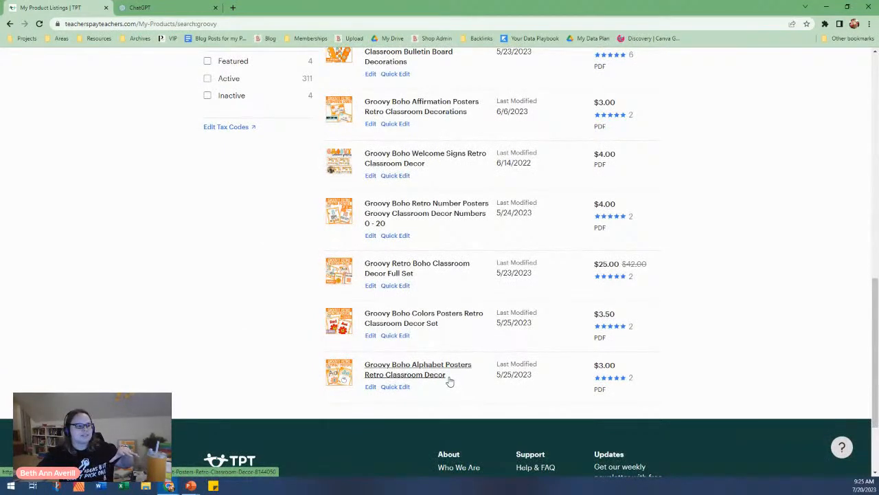
pyautogui.scroll(5, 545, 364)
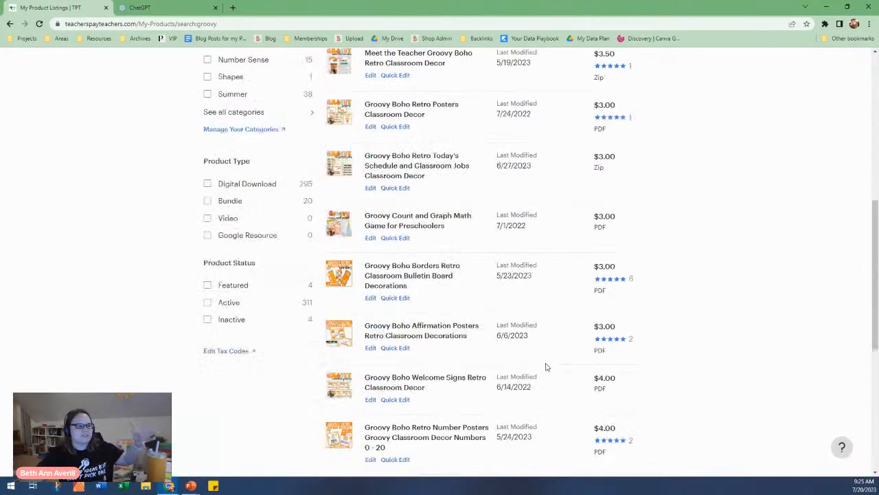
pyautogui.scroll(3, 545, 364)
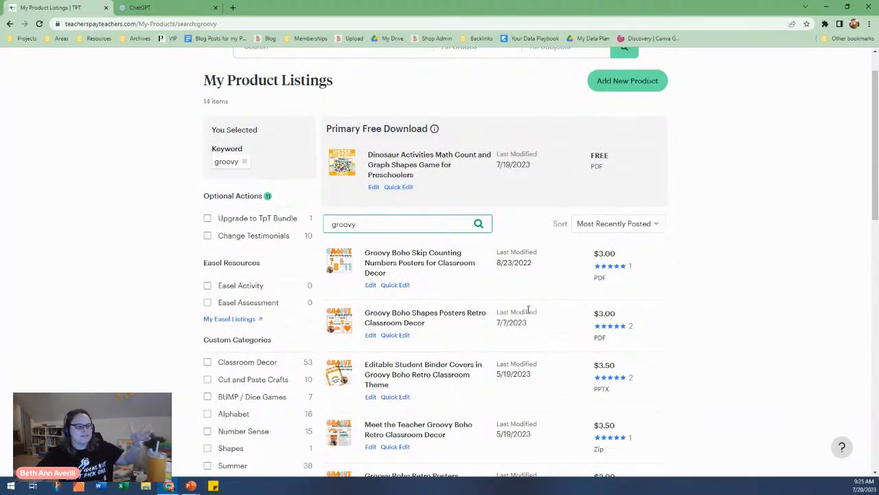
# - Search the product listings for "dotty", then broaden the search to "dot"
pyautogui.doubleClick(364, 221)
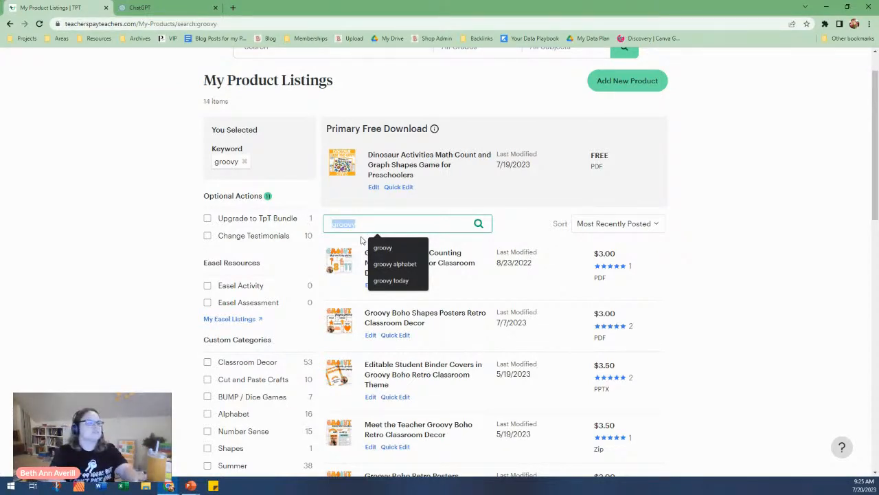
pyautogui.write('dotty')
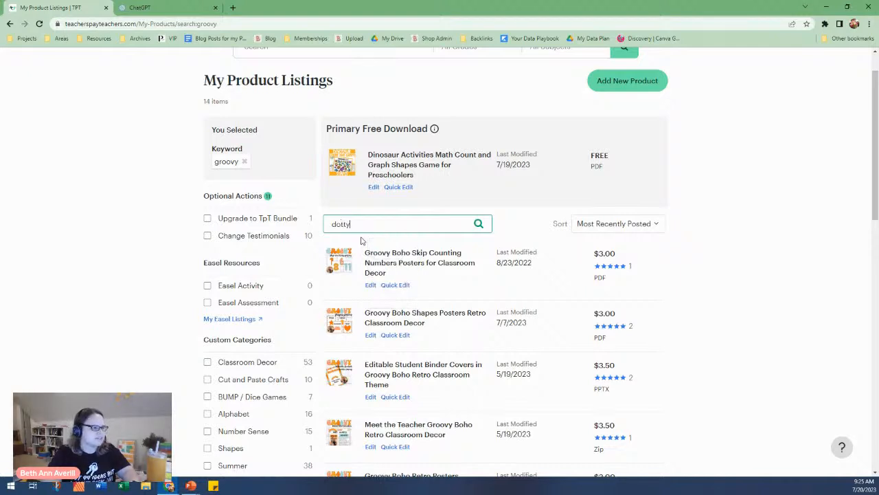
pyautogui.press('Return')
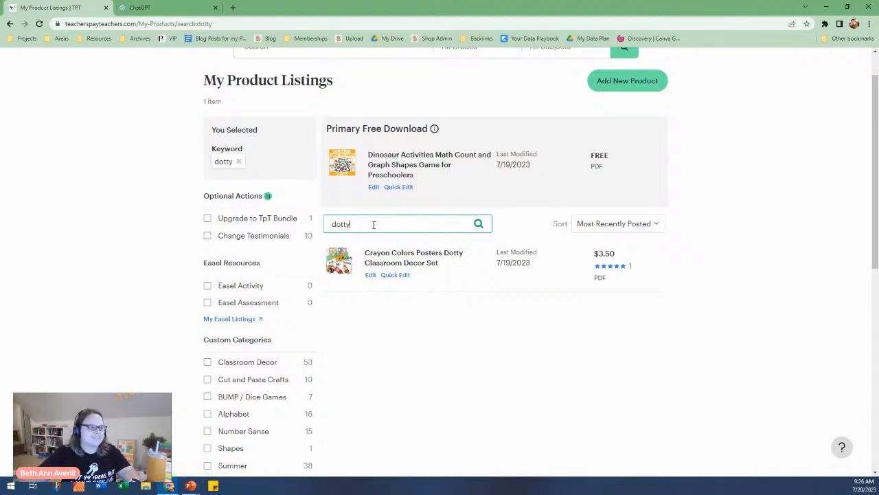
pyautogui.press('BackSpace')
pyautogui.press('BackSpace')
pyautogui.press('Return')
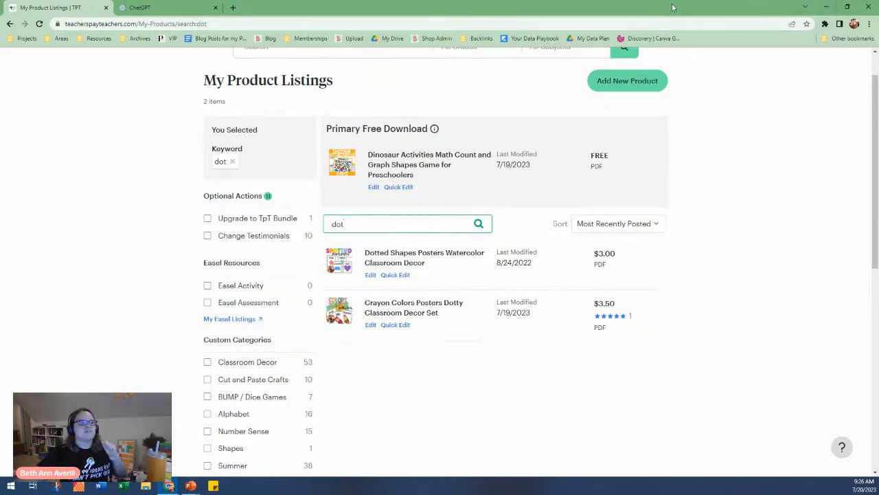
# - Switch to Presentation2 in PowerPoint, view the second slide, and display the first slide with the dotted-border cursive "Aa" poster
pyautogui.press('super+d')
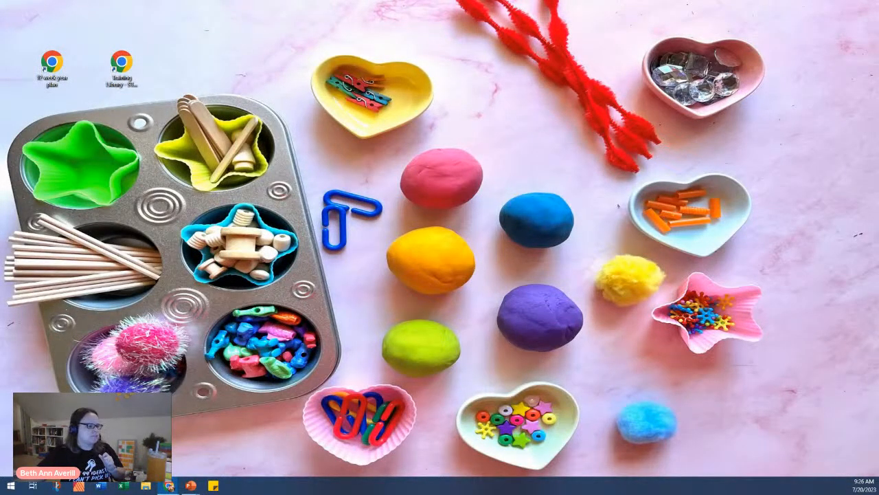
pyautogui.moveTo(191, 486)
pyautogui.click(257, 460)
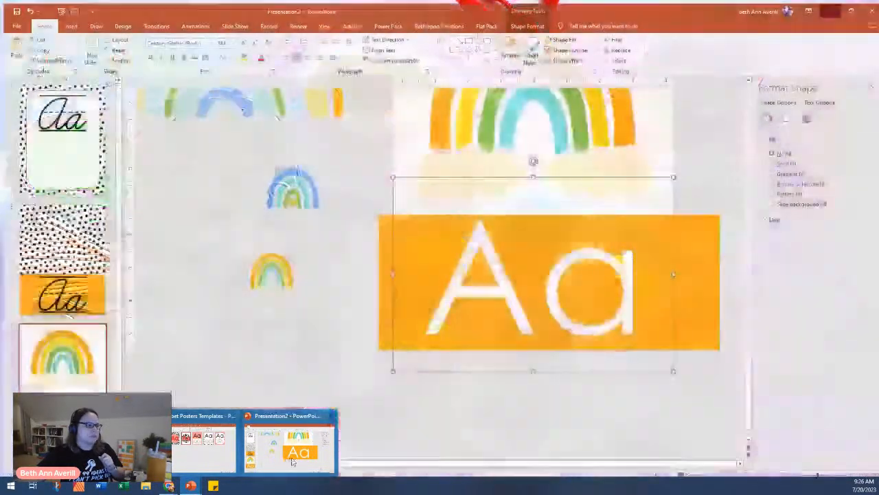
pyautogui.click(263, 462)
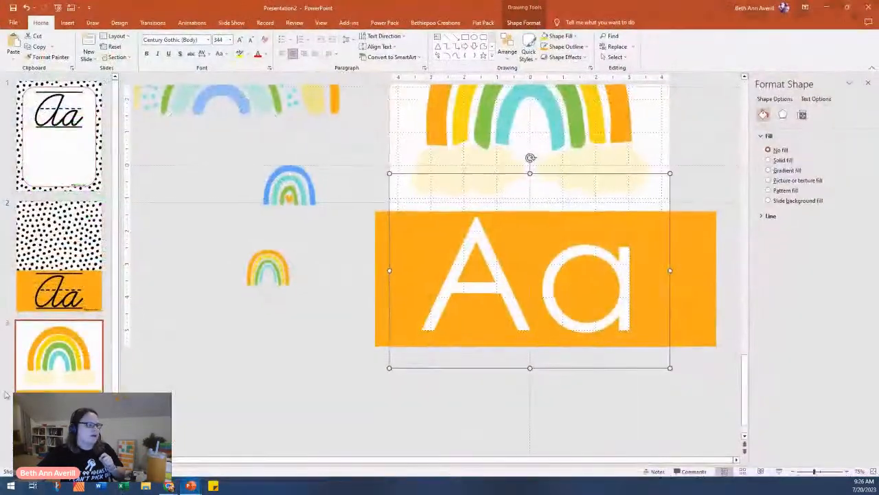
pyautogui.scroll(2, 151, 363)
pyautogui.click(59, 254)
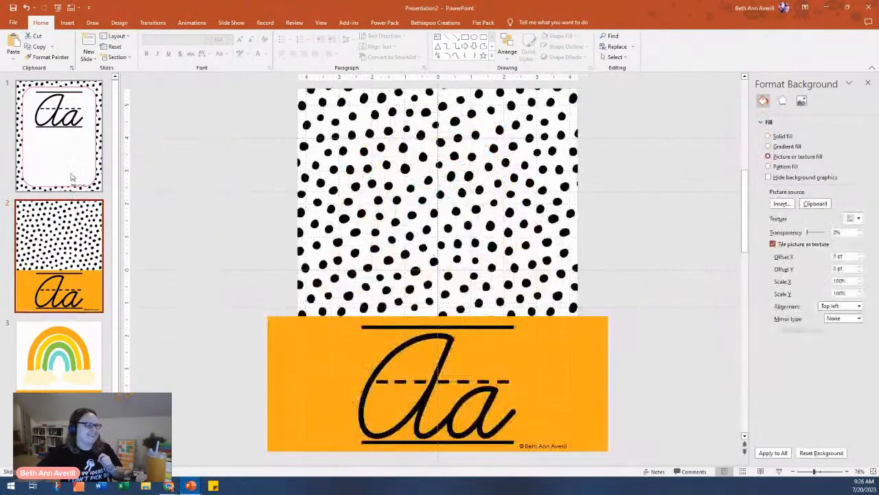
pyautogui.click(71, 177)
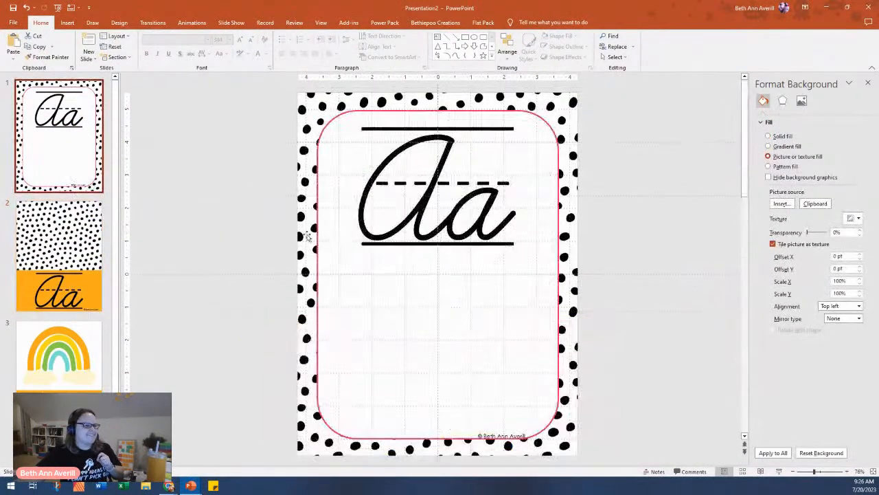
# - Set the first slide's "Aa" text to the KG Red Hands font at size 294 and move its text box down slightly
pyautogui.click(559, 376)
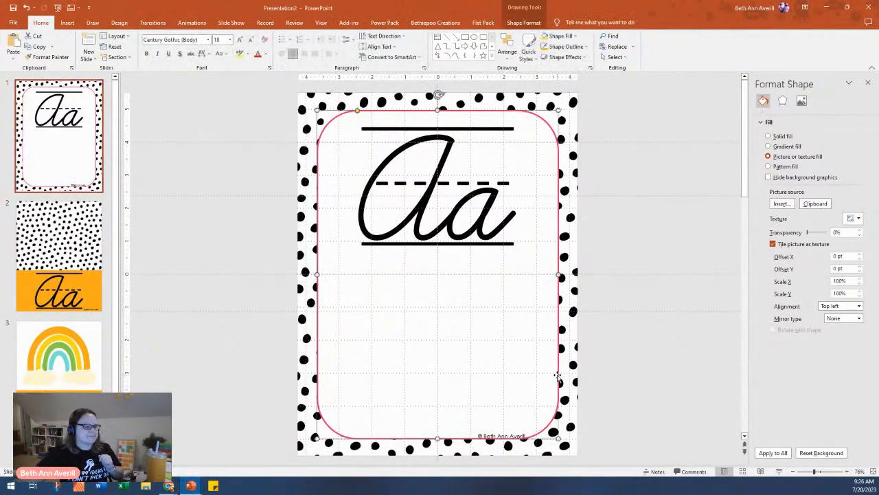
pyautogui.click(662, 219)
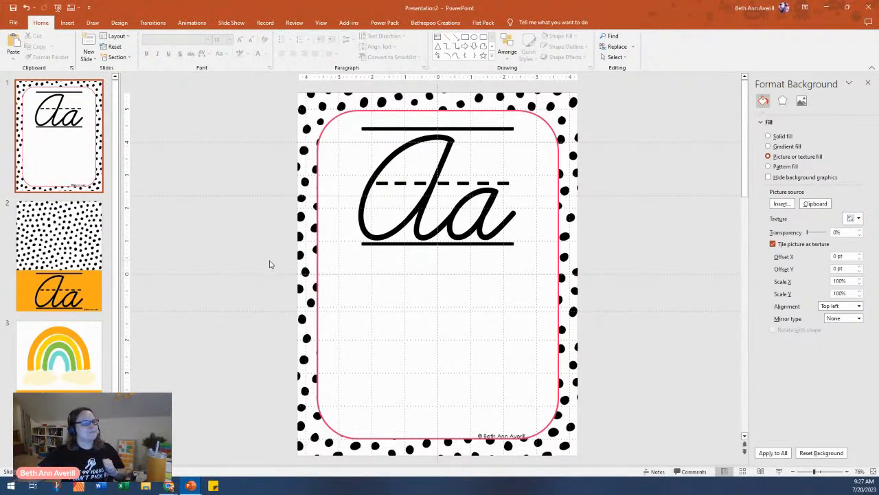
pyautogui.click(391, 118)
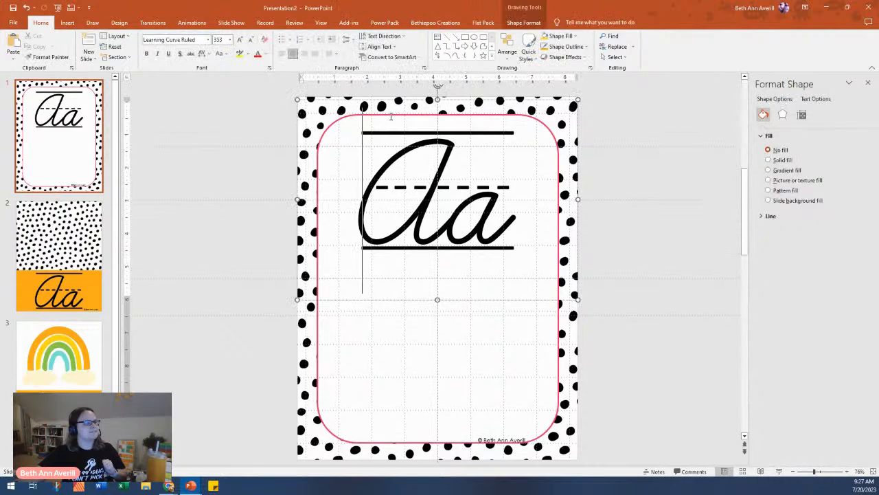
pyautogui.click(386, 101)
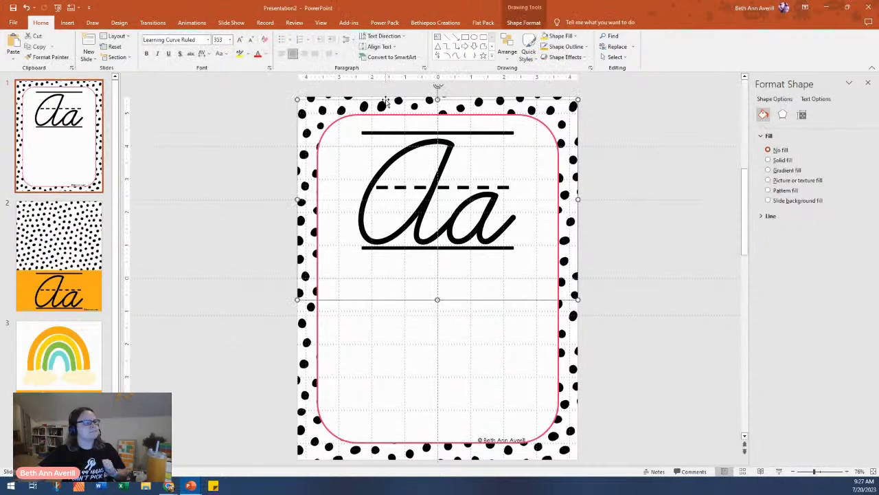
pyautogui.click(207, 39)
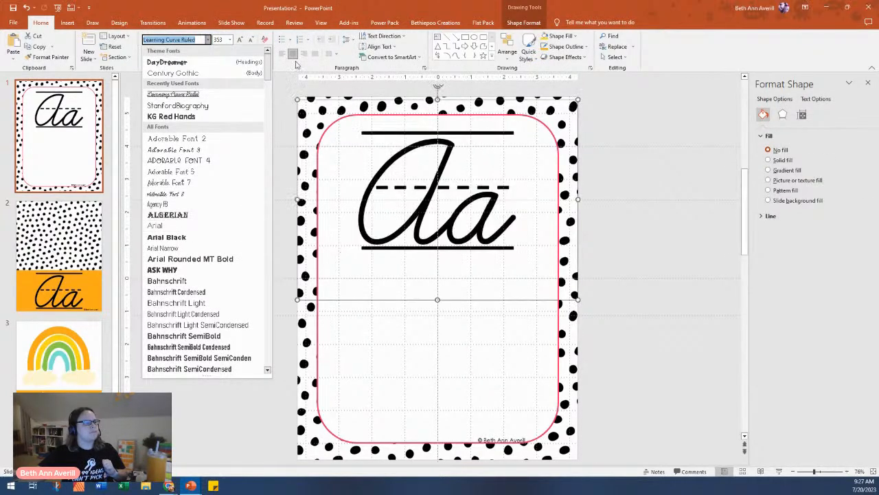
pyautogui.click(193, 116)
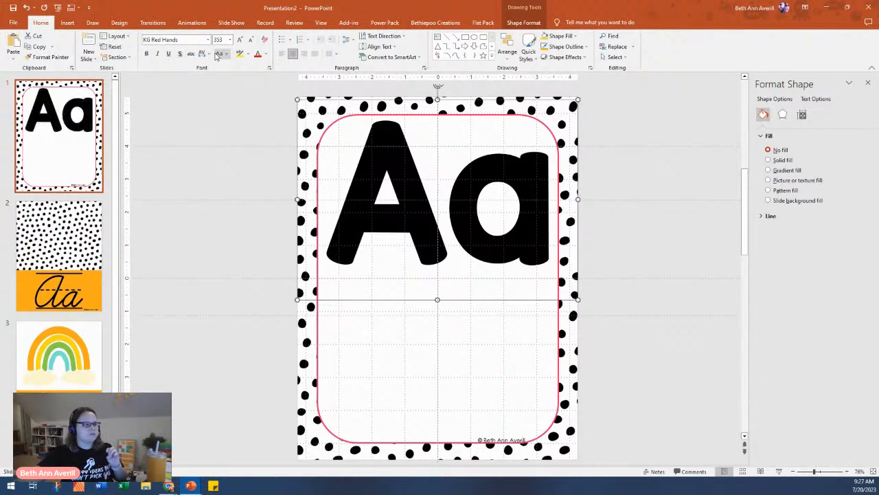
pyautogui.click(248, 39)
pyautogui.moveTo(445, 101); pyautogui.dragTo(445, 110)
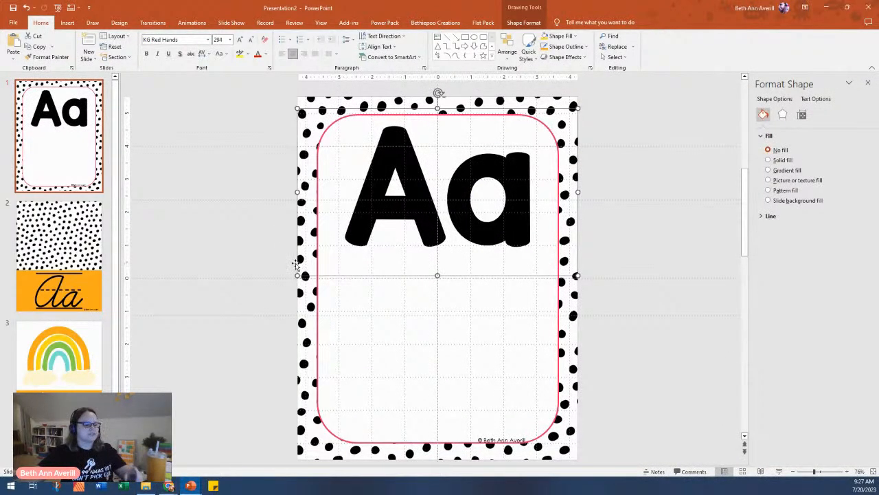
# - Duplicate the "Aa" text box into the poster's lower half, replace its text with "a" and move it up slightly
pyautogui.moveTo(382, 278); pyautogui.dragTo(368, 456)
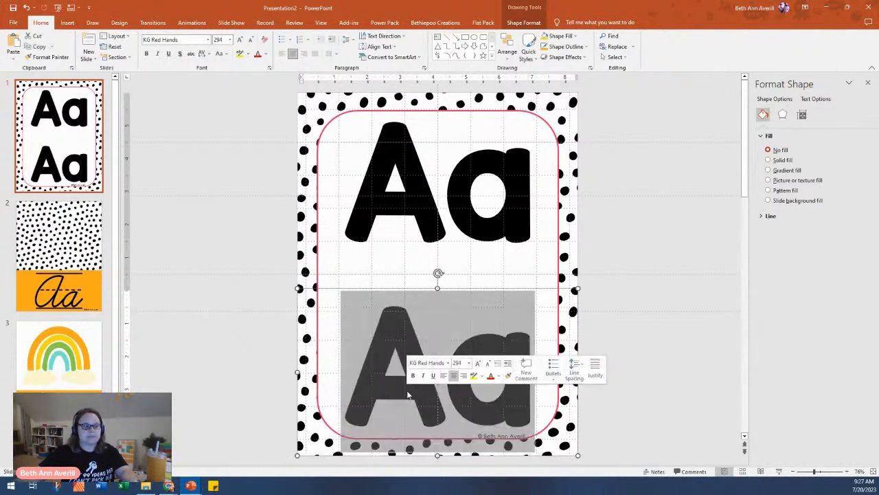
pyautogui.write('a')
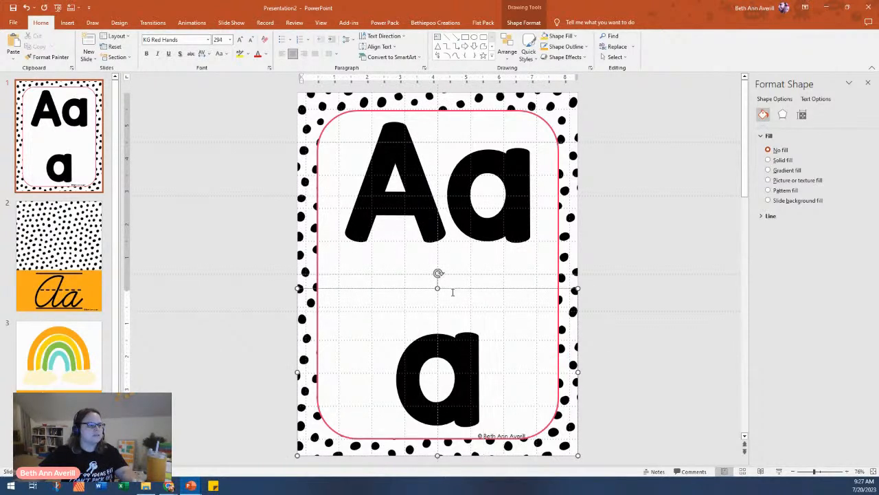
pyautogui.doubleClick(452, 292)
pyautogui.moveTo(460, 292); pyautogui.dragTo(465, 274)
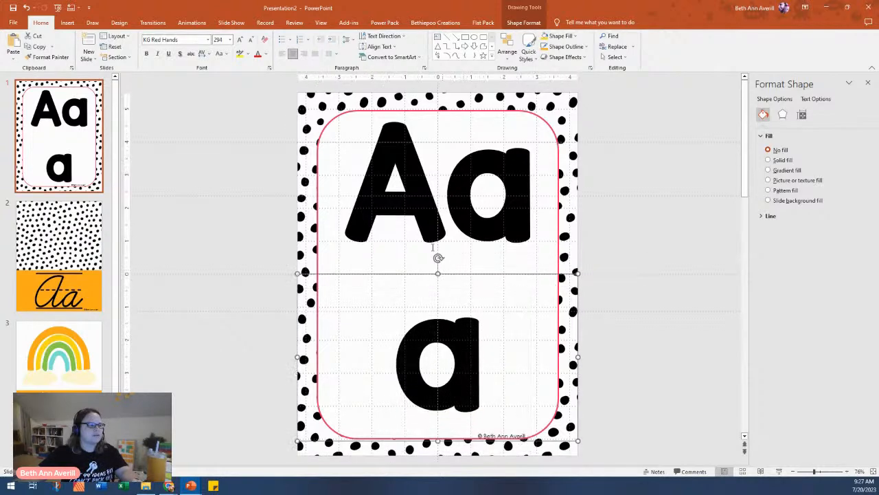
# - Try the LidiaPhonicsClipart1 picture font on the lower "a" and delete that text box
pyautogui.click(208, 39)
pyautogui.moveTo(268, 63); pyautogui.dragTo(263, 195)
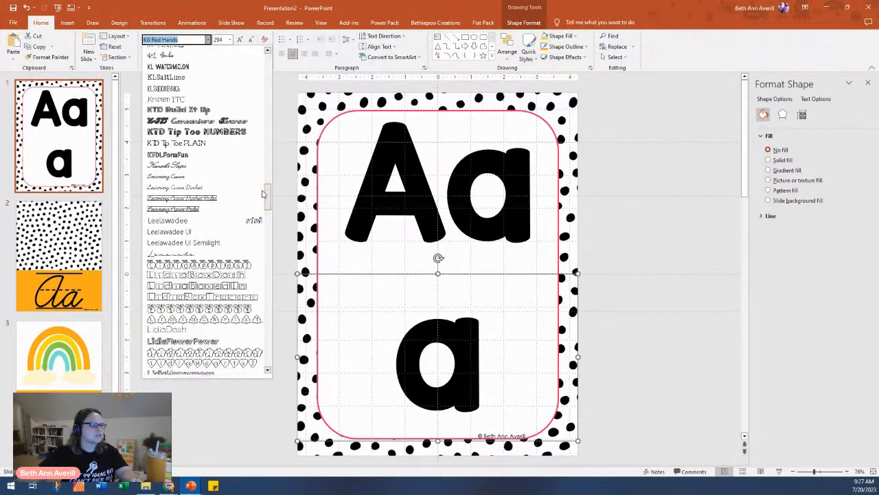
pyautogui.scroll(-3, 218, 233)
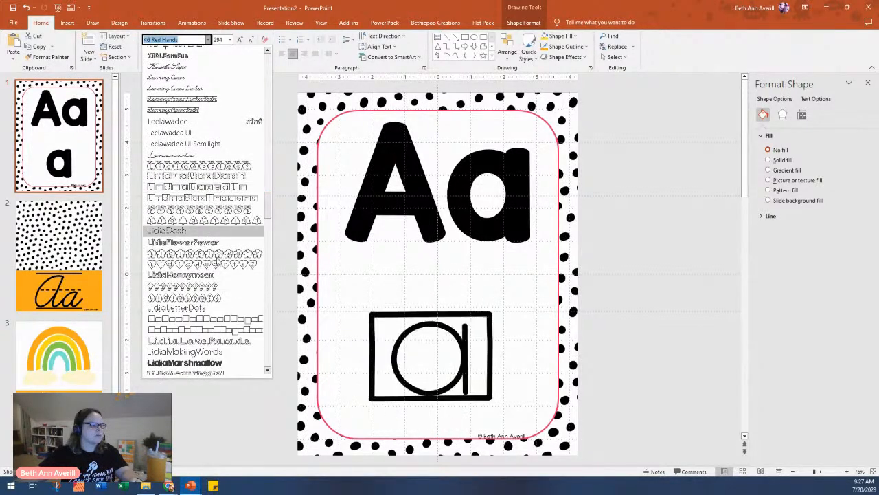
pyautogui.scroll(-4, 219, 233)
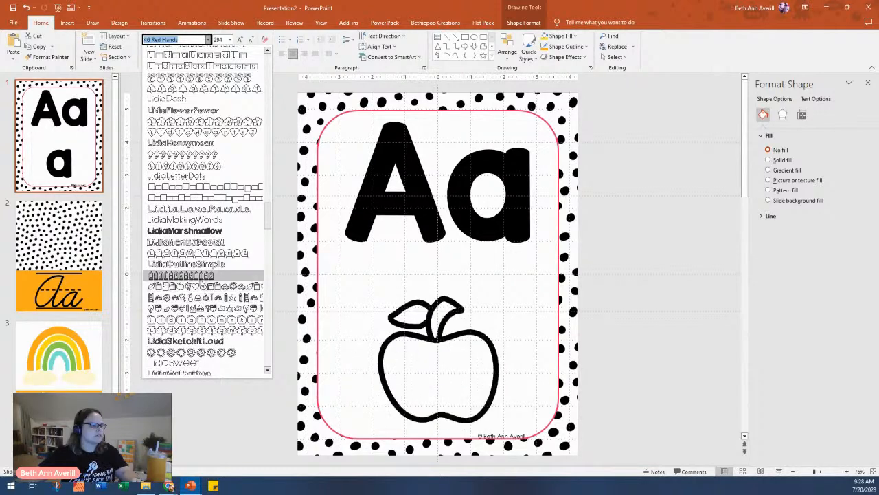
pyautogui.click(202, 286)
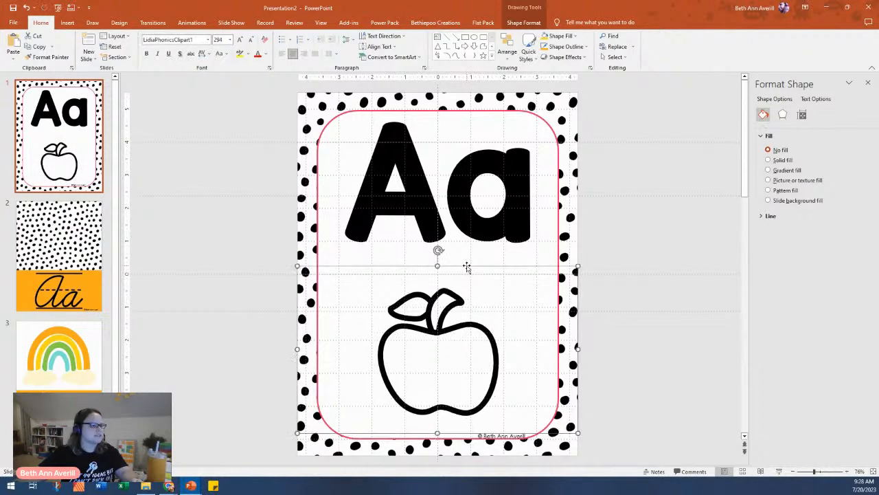
pyautogui.press('Delete')
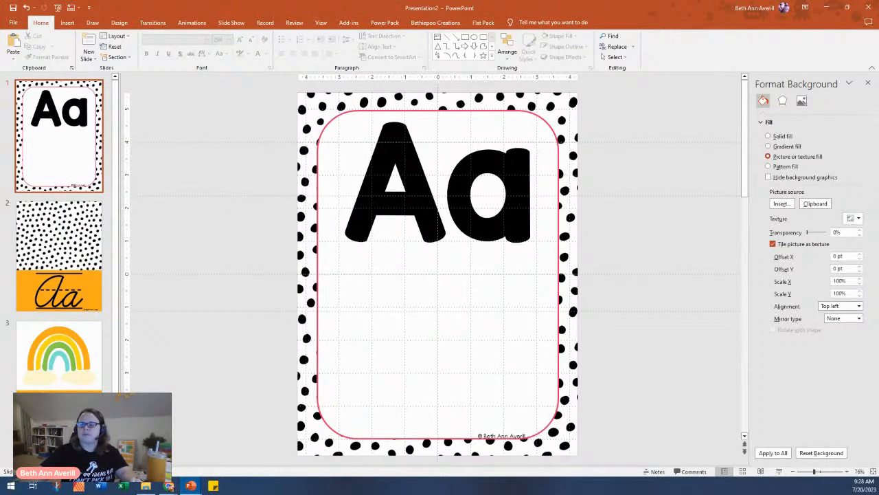
# - Open File Explorer and check the letter clip art in 1 Project, Classroom Decor Templates, Alphabet Sounds, ABC Builders within Pictures
pyautogui.press('super+e')
pyautogui.moveTo(695, 69); pyautogui.dragTo(470, 97)
pyautogui.click(249, 233)
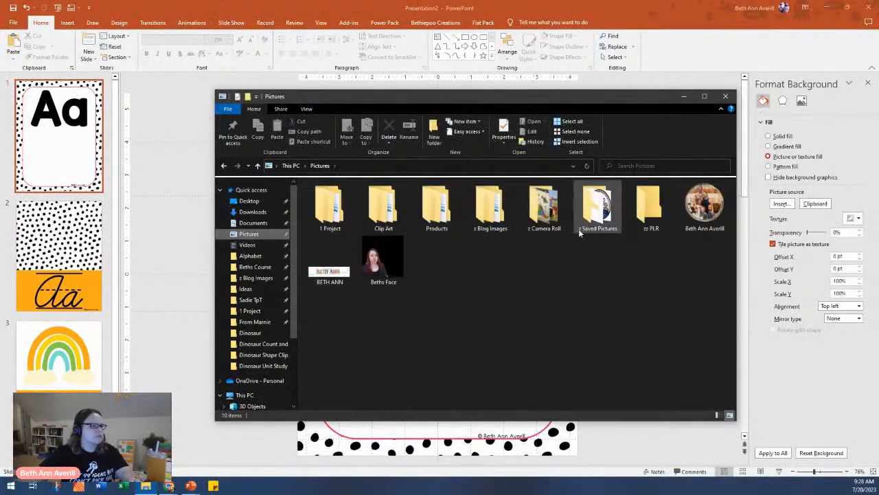
pyautogui.doubleClick(385, 218)
pyautogui.click(320, 166)
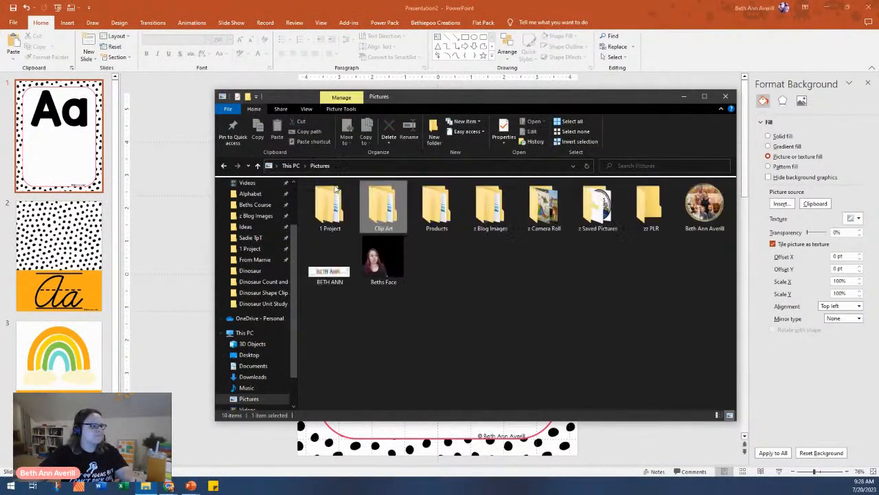
pyautogui.doubleClick(326, 204)
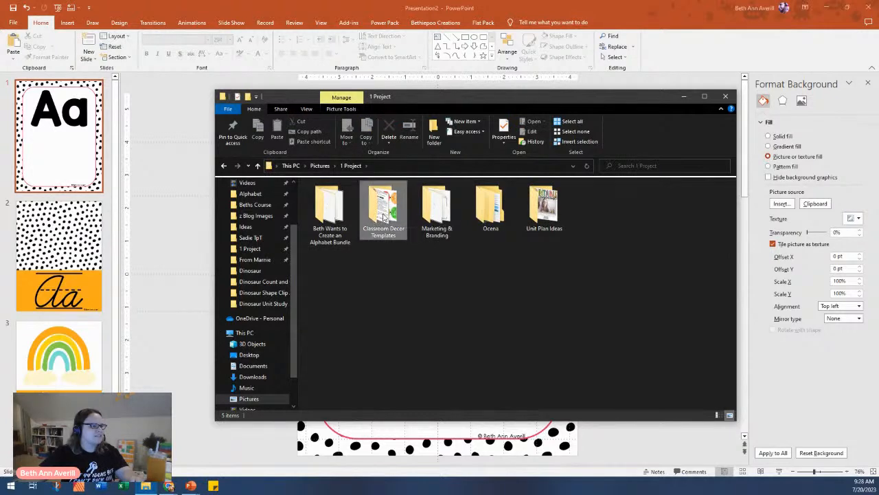
pyautogui.doubleClick(404, 235)
pyautogui.doubleClick(347, 218)
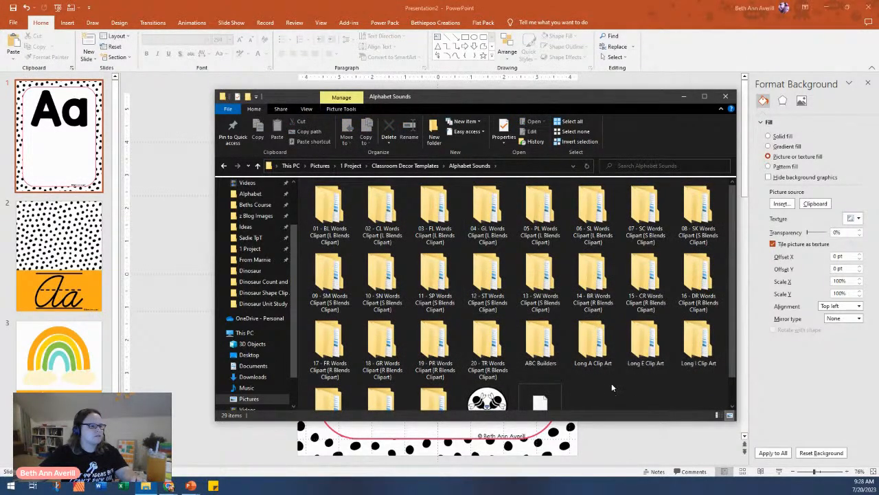
pyautogui.scroll(-1, 643, 367)
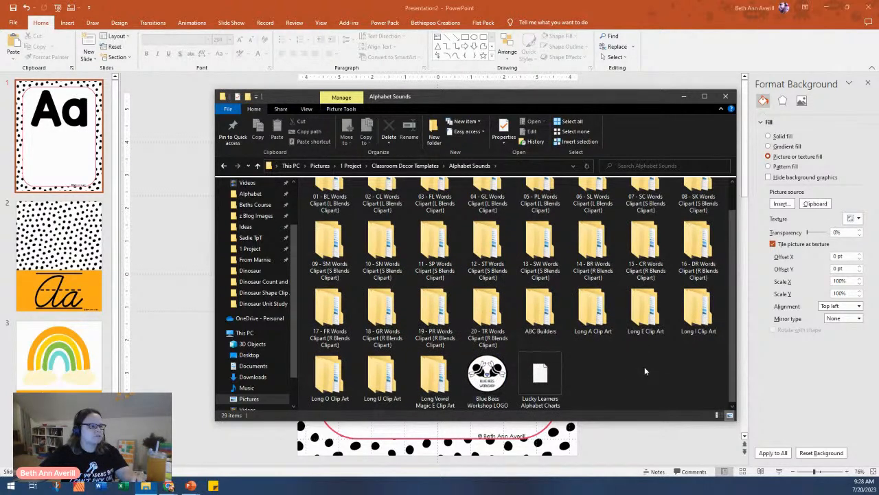
pyautogui.doubleClick(543, 313)
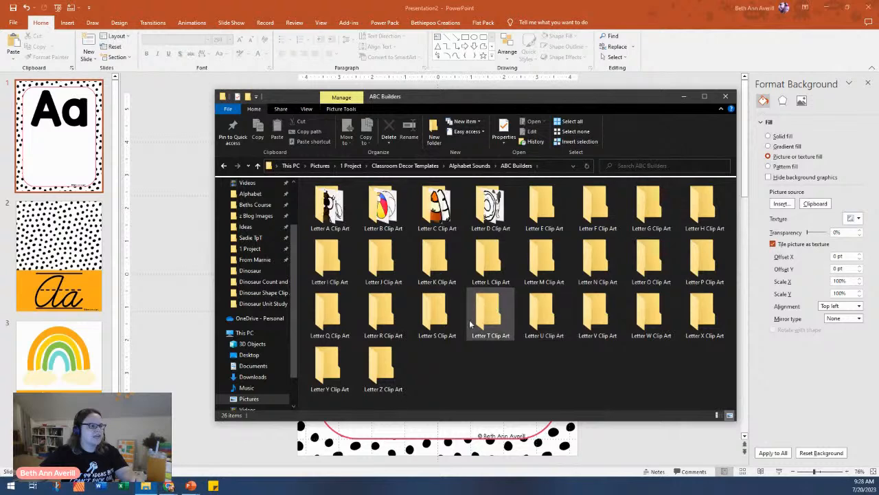
# - Copy the "apple bw" image from the Pictures folder Clip Art, Other Clipart, P4, A and paste it onto the first slide in PowerPoint
pyautogui.click(321, 166)
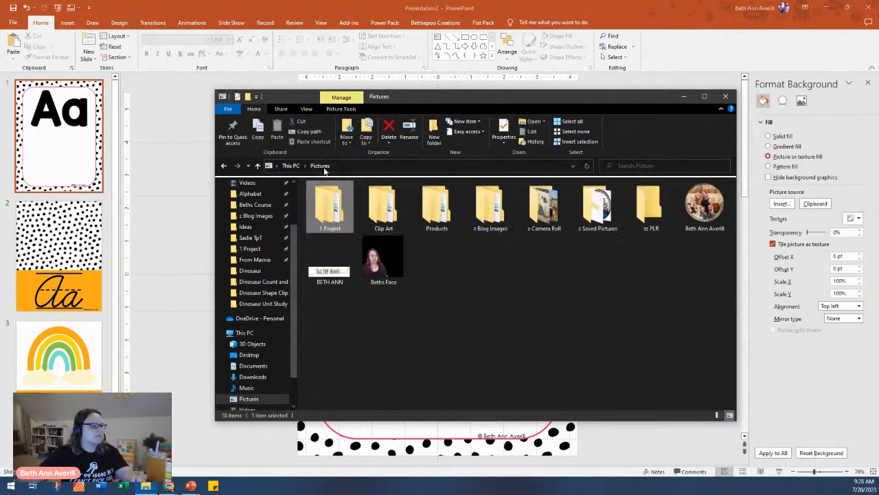
pyautogui.doubleClick(382, 206)
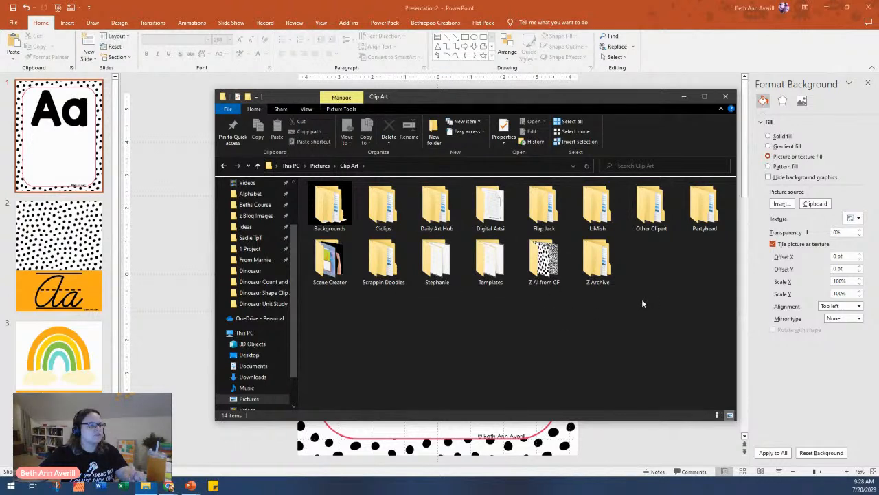
pyautogui.doubleClick(652, 206)
pyautogui.doubleClick(652, 208)
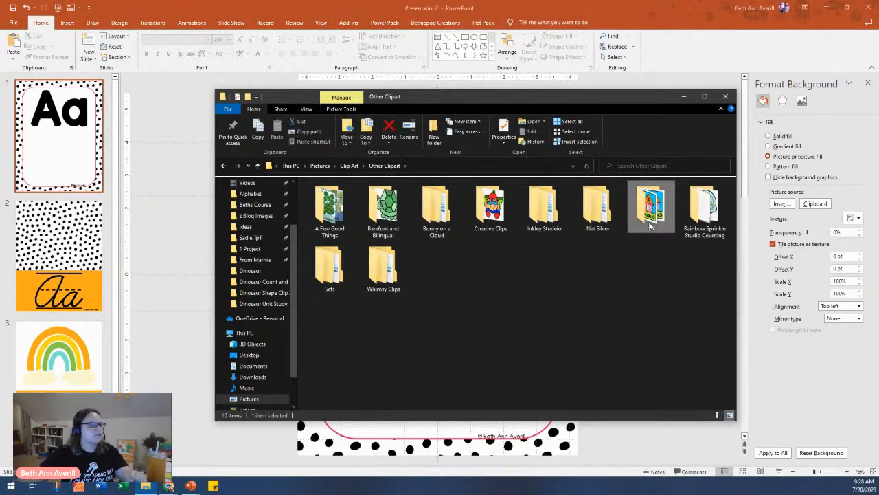
pyautogui.doubleClick(375, 206)
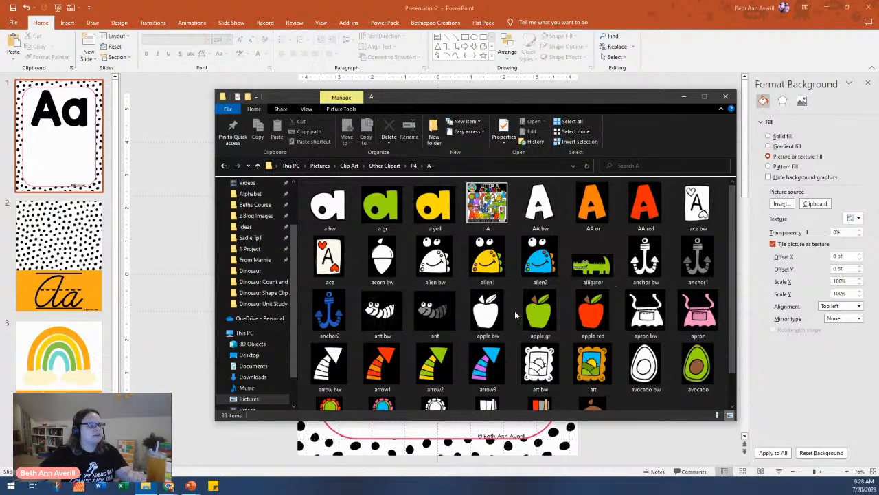
pyautogui.click(490, 310)
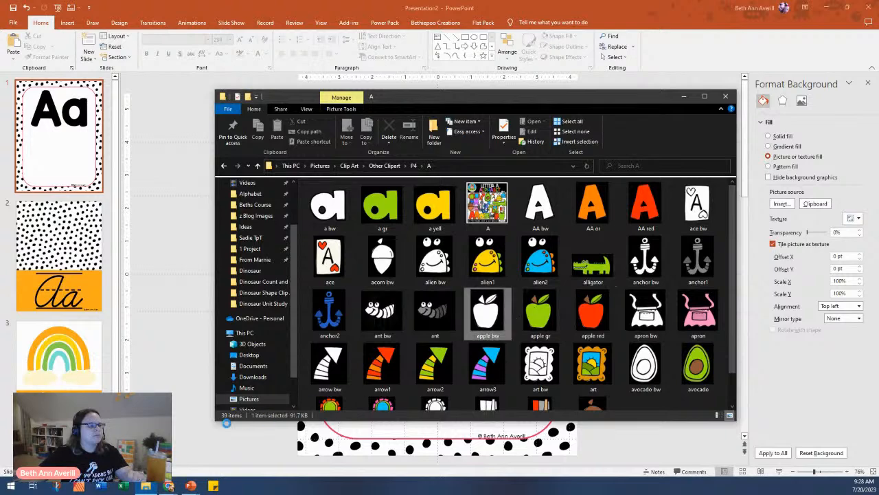
pyautogui.click(191, 408)
pyautogui.hotkey('ctrl', 'v')
# - Place the apple below the "Aa" letters and enlarge it to about 5.54" high by 4.45" wide within the rounded frame
pyautogui.moveTo(437, 282); pyautogui.dragTo(445, 360)
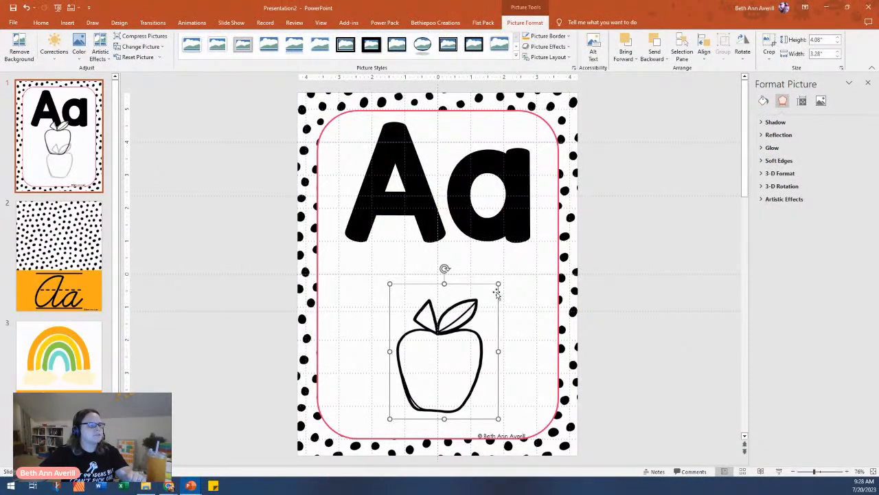
pyautogui.moveTo(498, 283); pyautogui.dragTo(520, 250)
pyautogui.moveTo(470, 316); pyautogui.dragTo(459, 325)
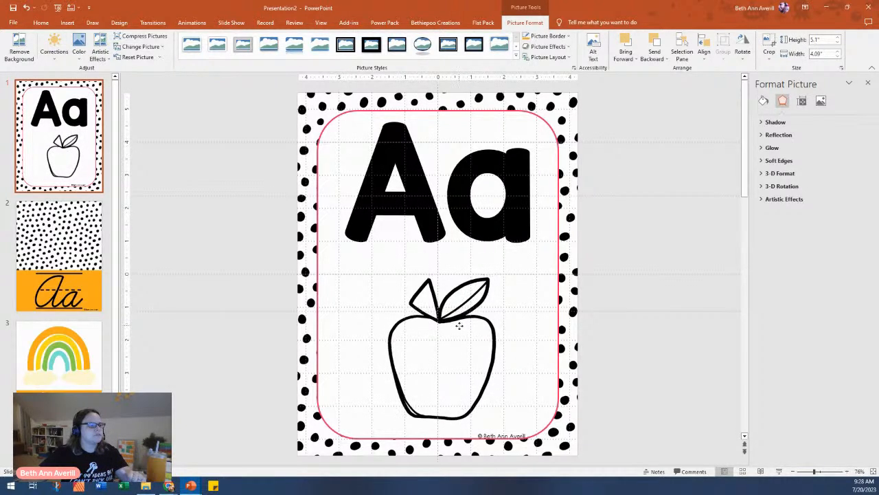
pyautogui.moveTo(514, 257); pyautogui.dragTo(525, 243)
pyautogui.moveTo(480, 296); pyautogui.dragTo(476, 303)
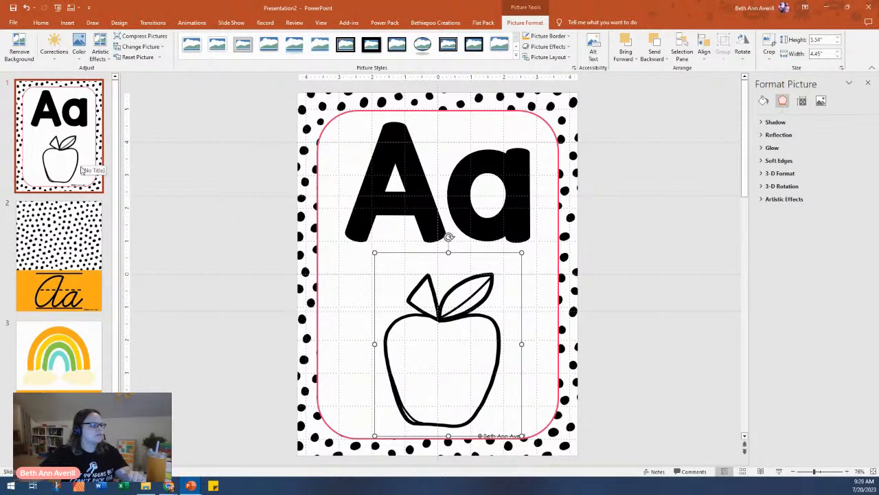
# - Copy the apple outline from the first slide and paste it onto the second slide
pyautogui.click(102, 274)
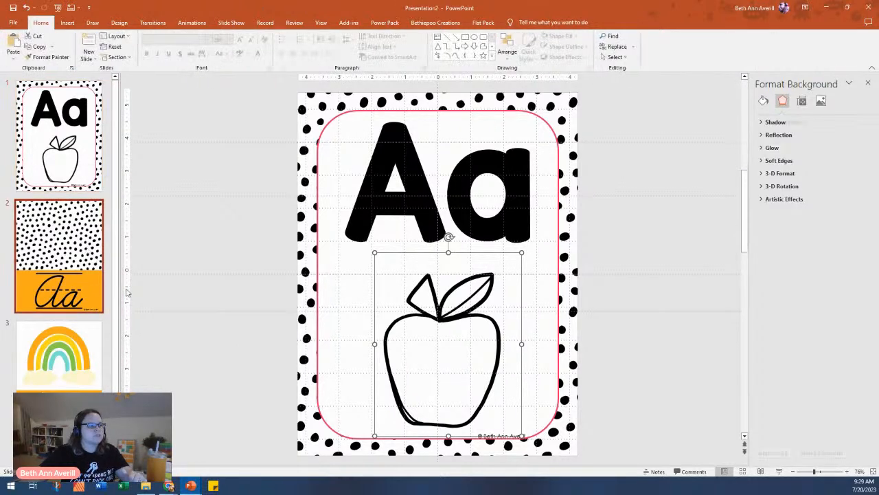
pyautogui.press('Up')
pyautogui.click(434, 354)
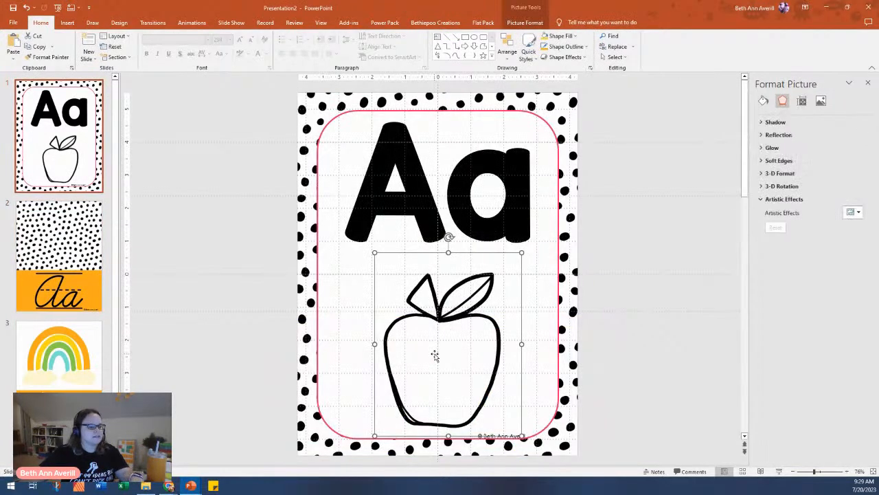
pyautogui.scroll(-1, 434, 354)
pyautogui.hotkey('ctrl', 'v')
# - Enlarge the apple on the second slide and center it over the dotted area above the orange band
pyautogui.moveTo(437, 362); pyautogui.dragTo(437, 232)
pyautogui.moveTo(516, 124); pyautogui.dragTo(522, 96)
pyautogui.moveTo(467, 167); pyautogui.dragTo(469, 171)
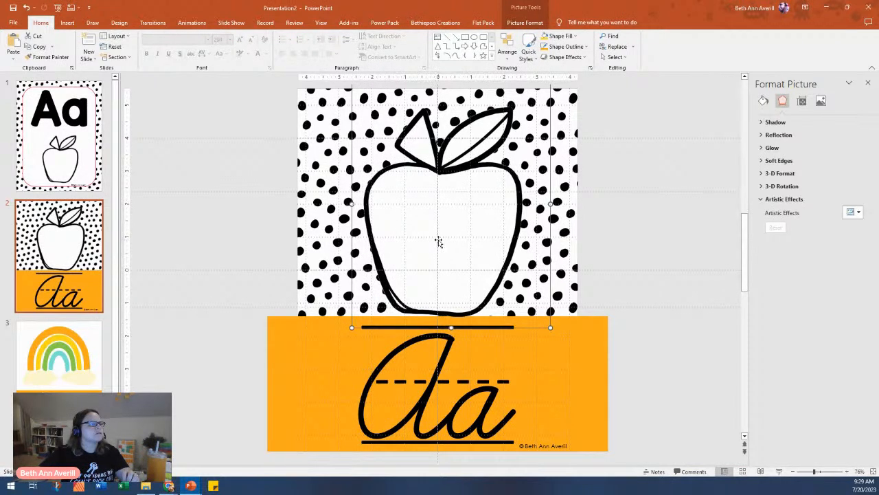
pyautogui.moveTo(444, 234); pyautogui.dragTo(440, 231)
# - Set the transparency of the second slide's dotted picture background to 56%
pyautogui.click(255, 235)
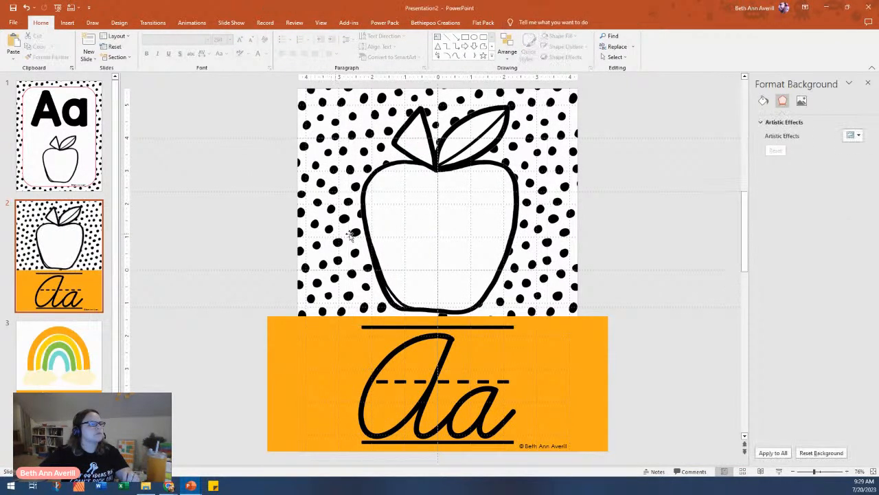
pyautogui.click(764, 101)
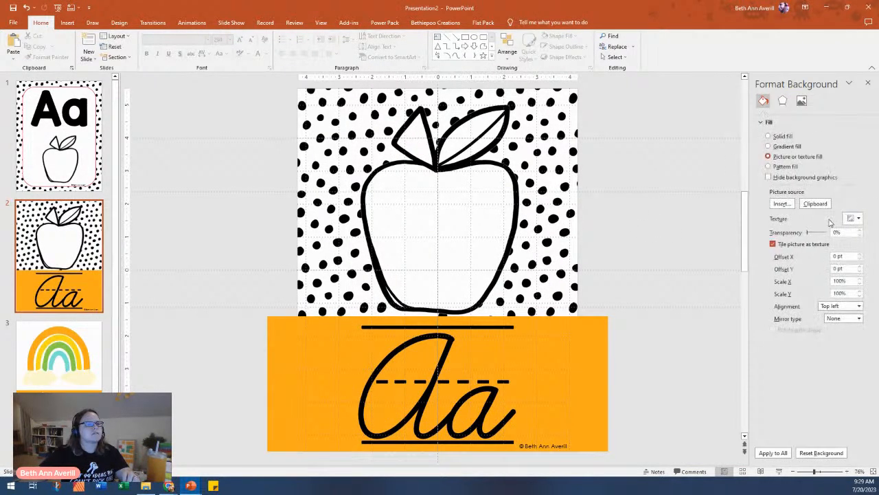
pyautogui.moveTo(812, 235); pyautogui.dragTo(818, 237)
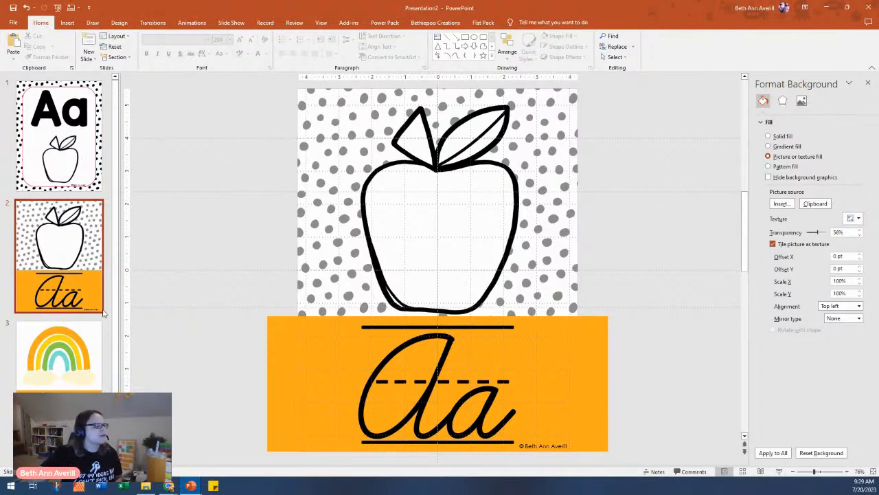
# - Replace the large rainbow on the third slide with the copied apple outline, enlarged and centered above the orange band
pyautogui.click(75, 165)
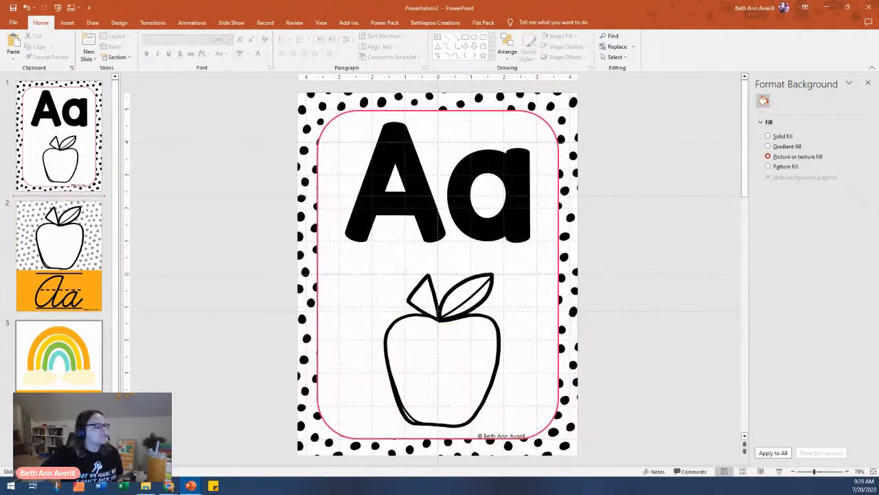
pyautogui.click(75, 369)
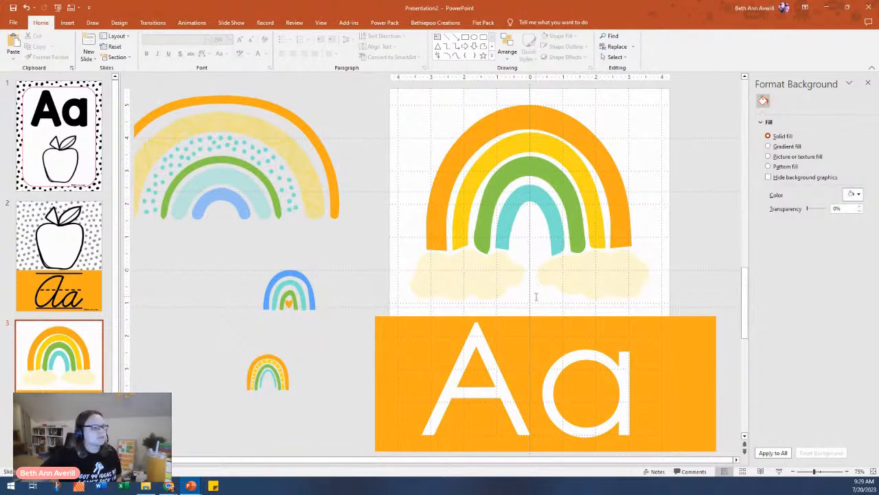
pyautogui.click(585, 173)
pyautogui.press('Delete')
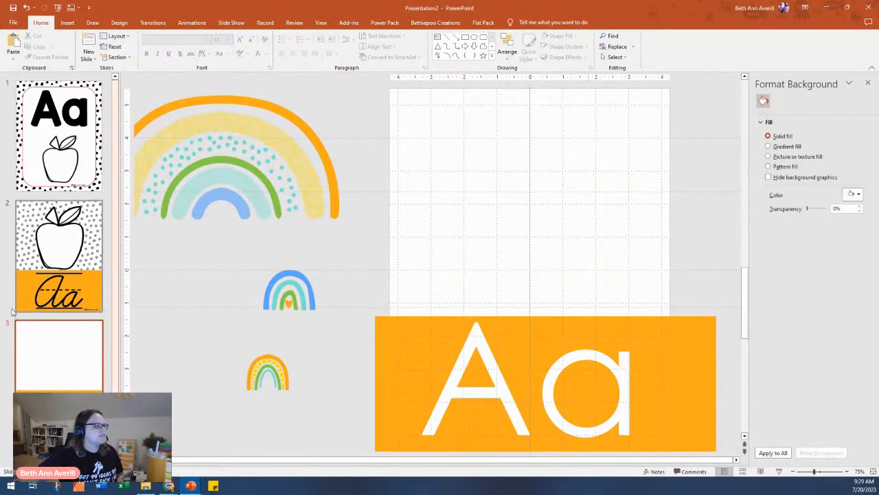
pyautogui.hotkey('ctrl', 'v')
pyautogui.moveTo(540, 369); pyautogui.dragTo(520, 255)
pyautogui.moveTo(599, 129); pyautogui.dragTo(630, 90)
pyautogui.moveTo(565, 183); pyautogui.dragTo(562, 178)
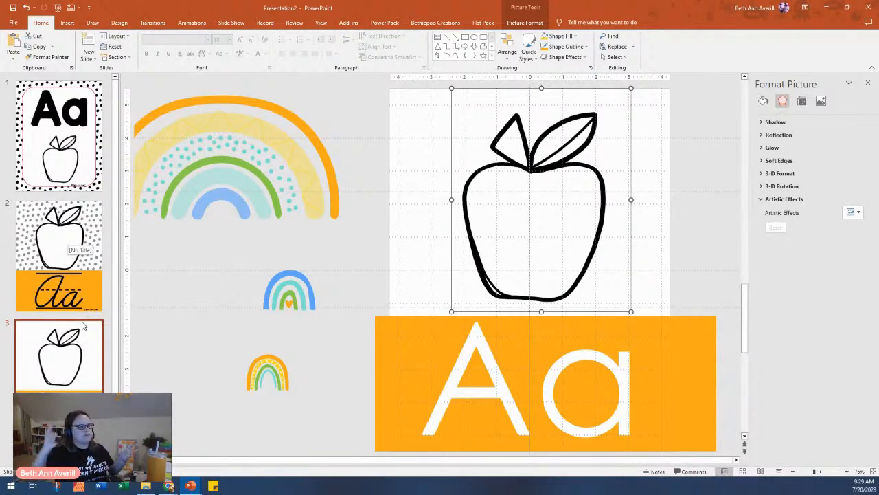
# - Delete the three spare rainbows beside the third slide and shorten the orange band so it extends less beyond the page
pyautogui.click(266, 388)
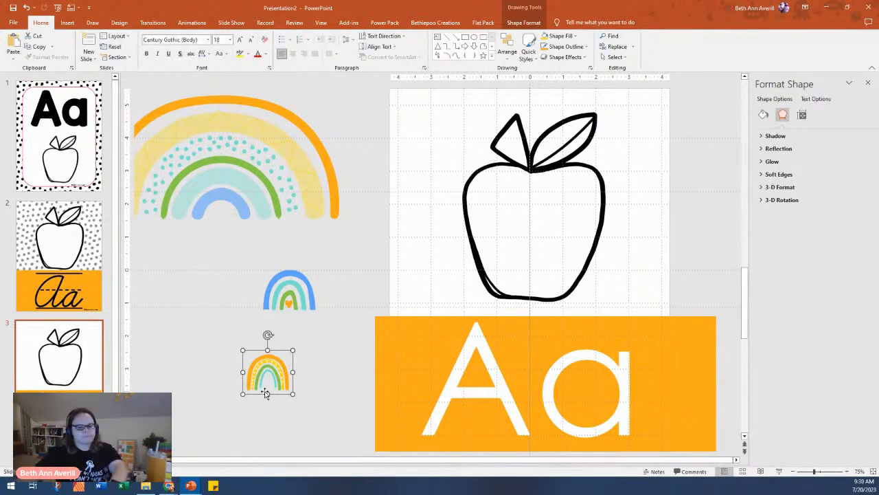
pyautogui.press('Delete')
pyautogui.click(297, 289)
pyautogui.press('Delete')
pyautogui.click(237, 147)
pyautogui.press('Delete')
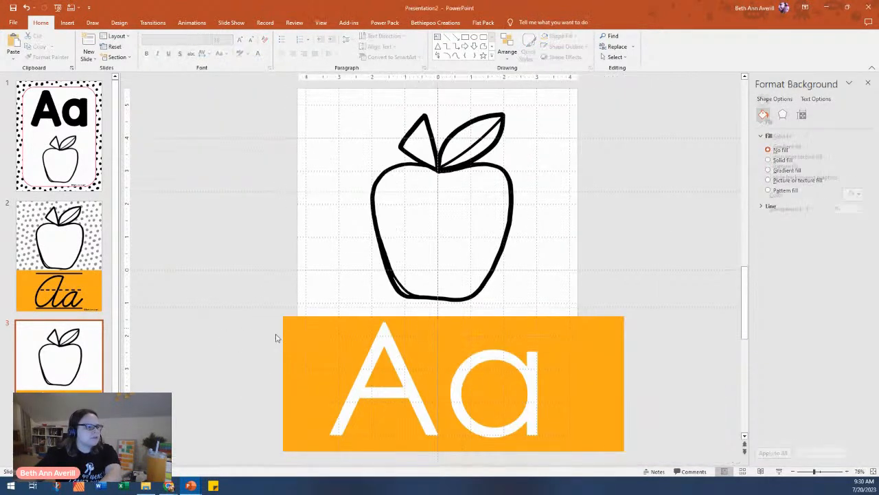
pyautogui.click(611, 389)
pyautogui.moveTo(623, 382); pyautogui.dragTo(588, 383)
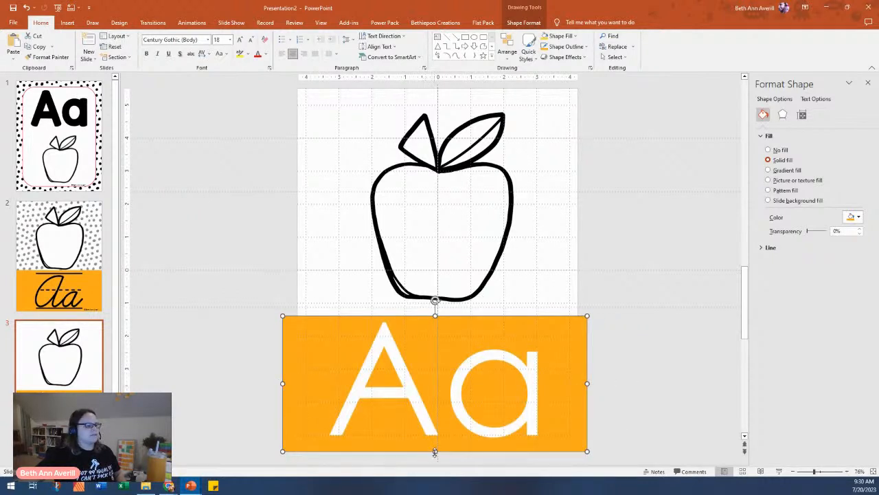
# - Draw a rounded rectangle about 2.47" high by 1.22" wide in the empty area beside the first slide
pyautogui.click(49, 137)
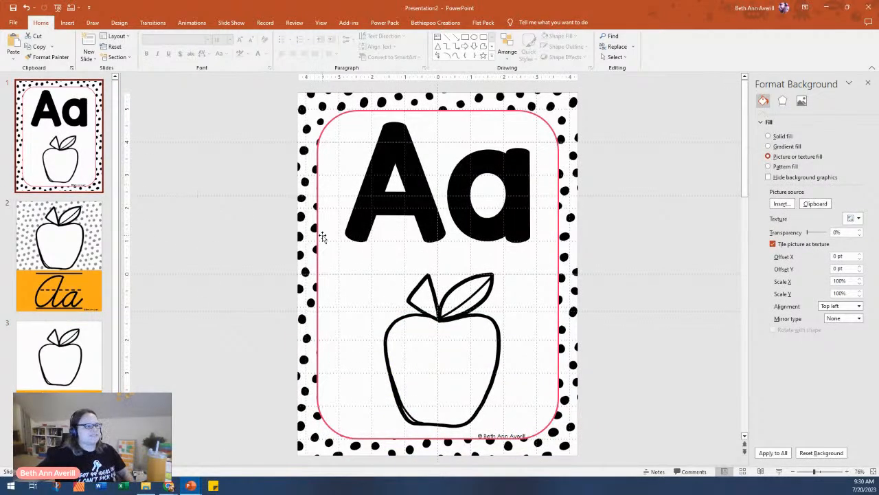
pyautogui.click(327, 381)
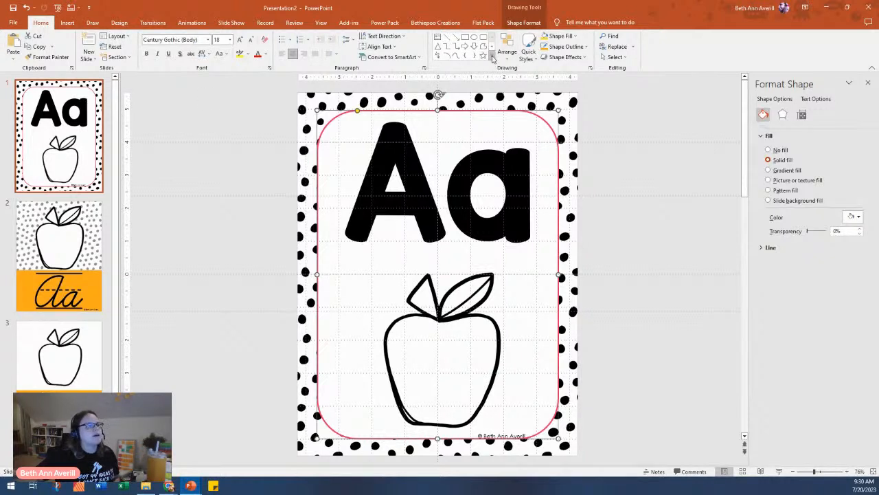
pyautogui.click(490, 56)
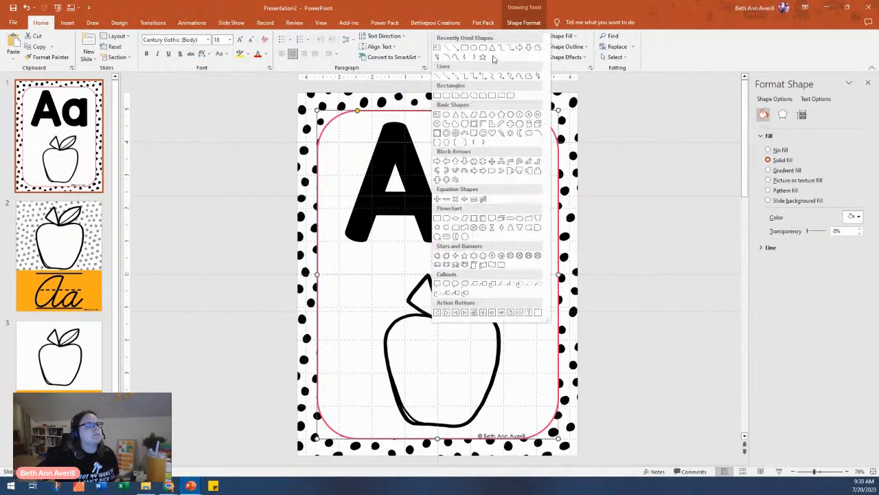
pyautogui.click(448, 100)
pyautogui.moveTo(193, 192); pyautogui.dragTo(234, 274)
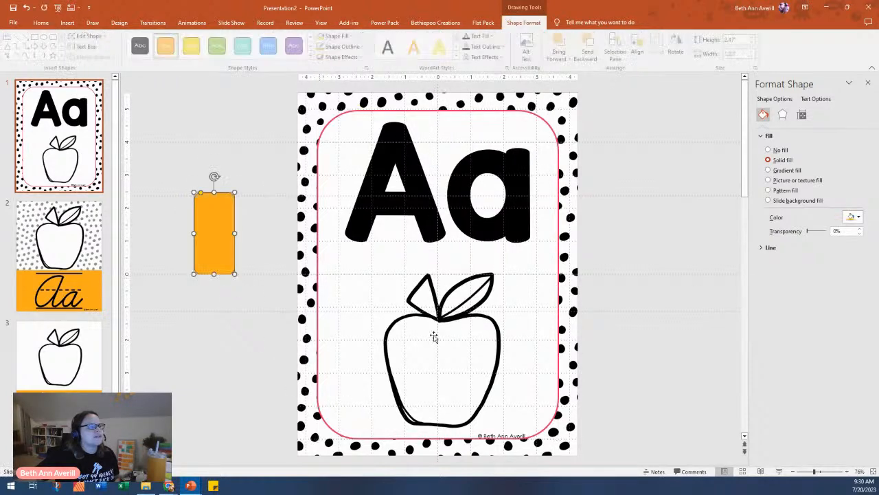
# - Set the fill of the new rounded rectangle beside the first slide to solid white
pyautogui.rightClick(225, 242)
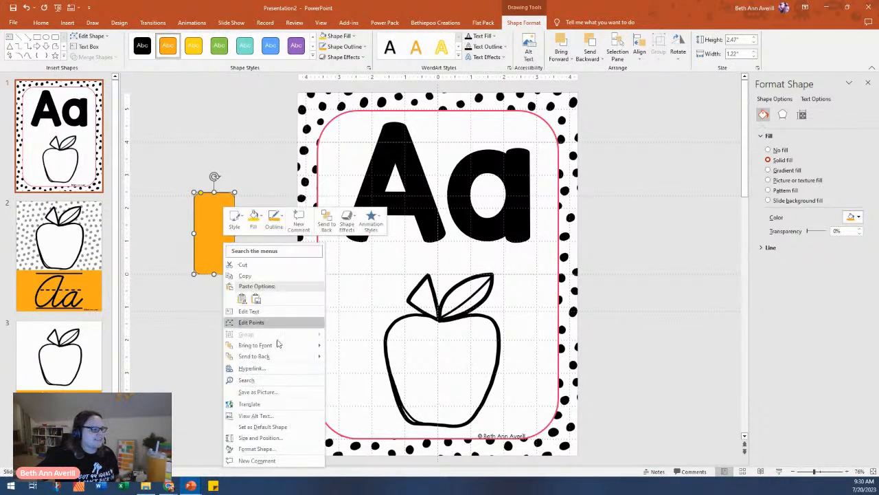
pyautogui.click(277, 448)
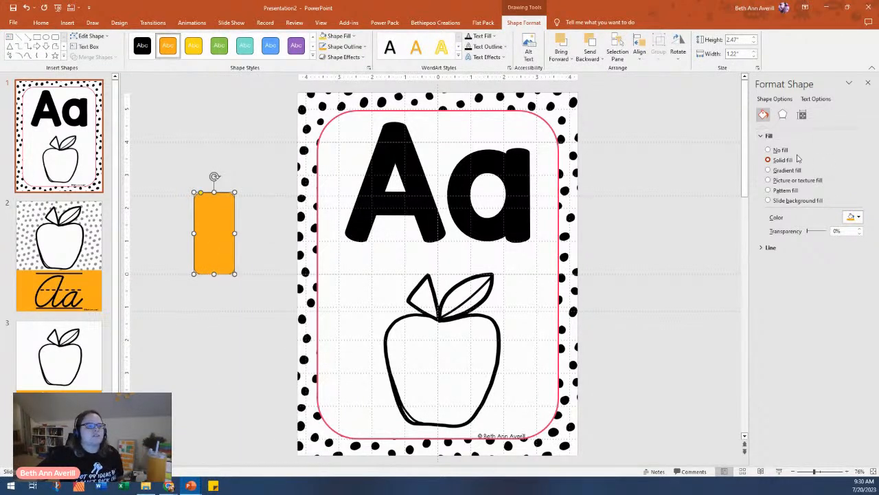
pyautogui.click(854, 217)
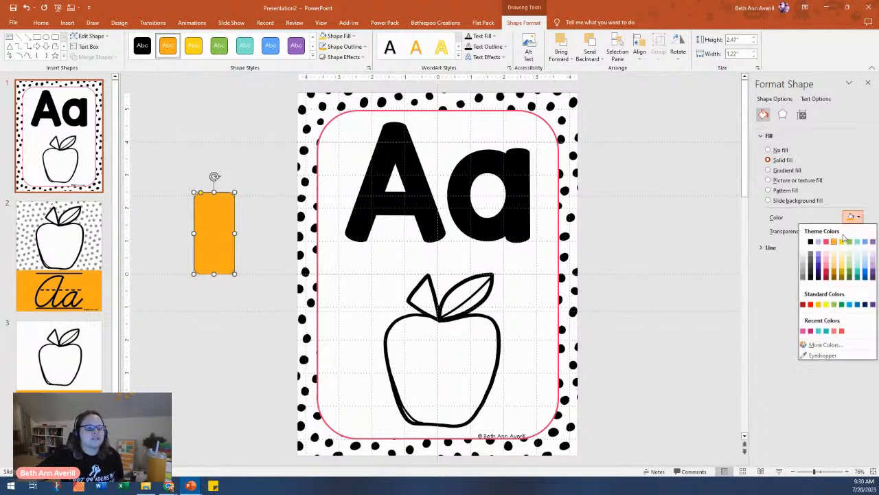
pyautogui.click(804, 242)
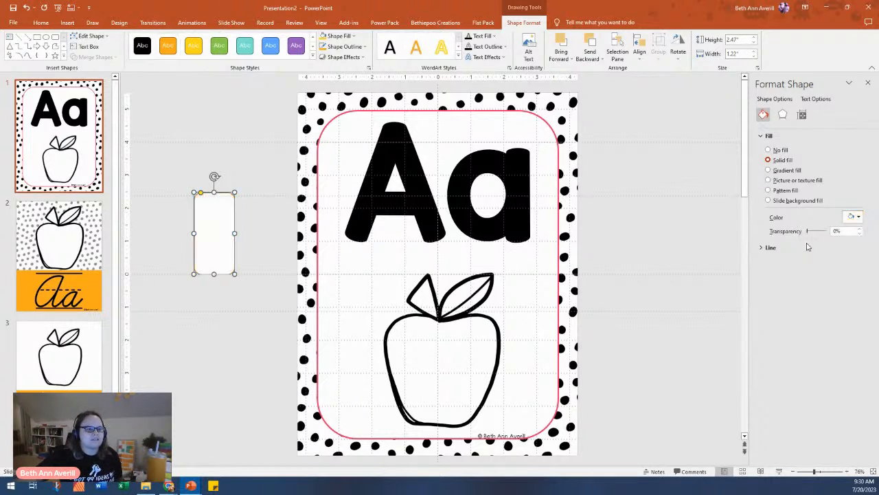
# - Give the small rounded rectangle a 3 pt outline in the pinkish-red theme color, matching the poster frame
pyautogui.click(771, 248)
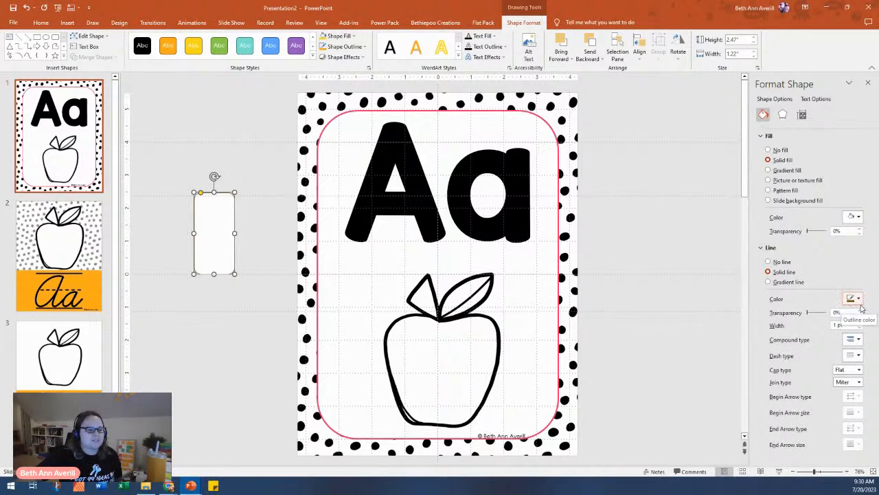
pyautogui.click(835, 325)
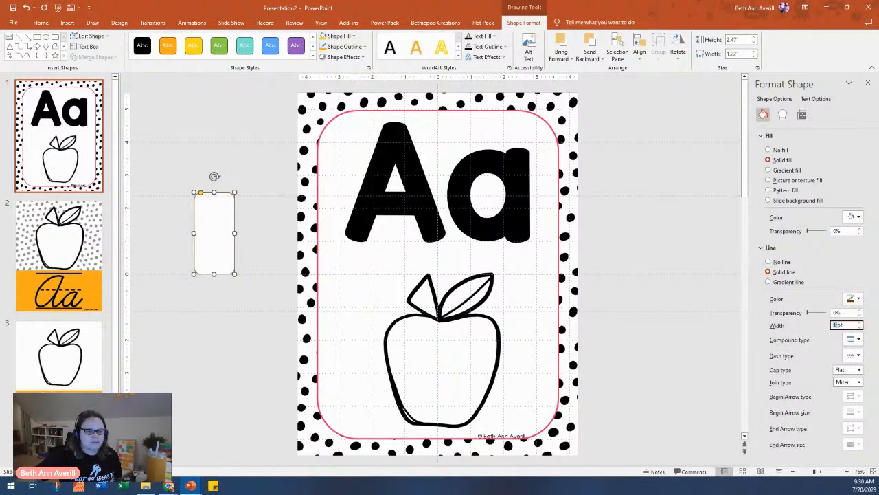
pyautogui.write('3')
pyautogui.press('Return')
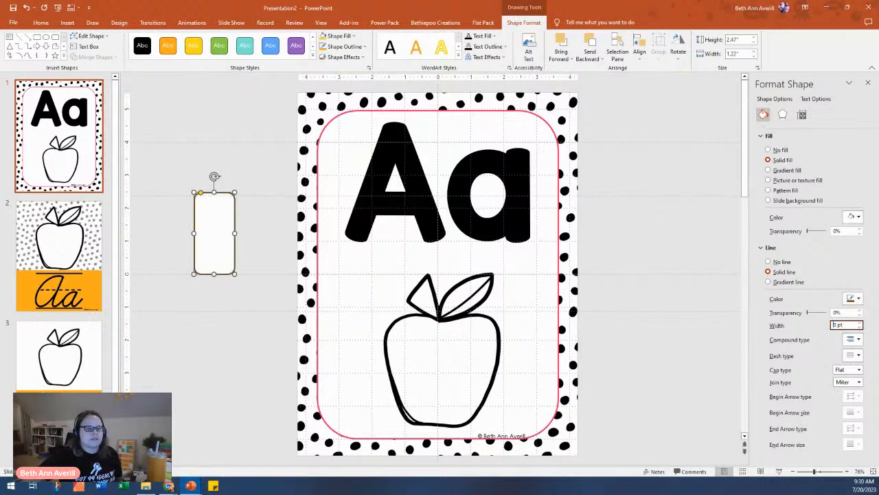
pyautogui.click(857, 299)
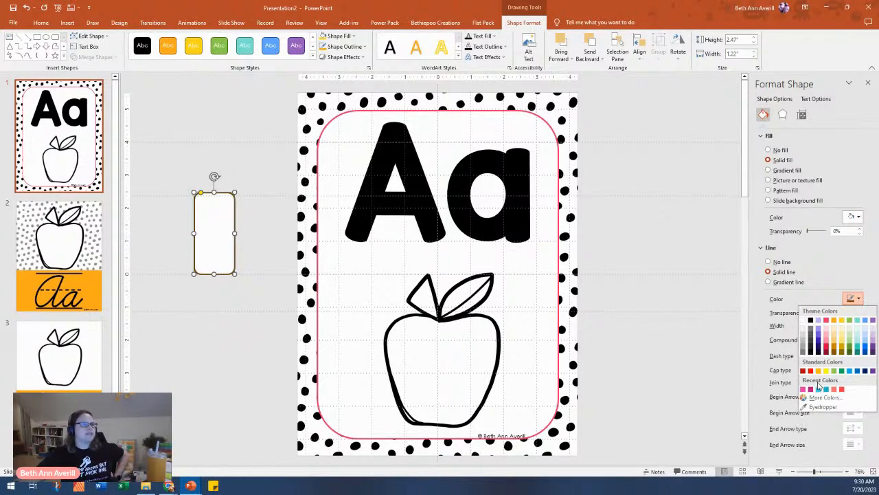
pyautogui.click(826, 321)
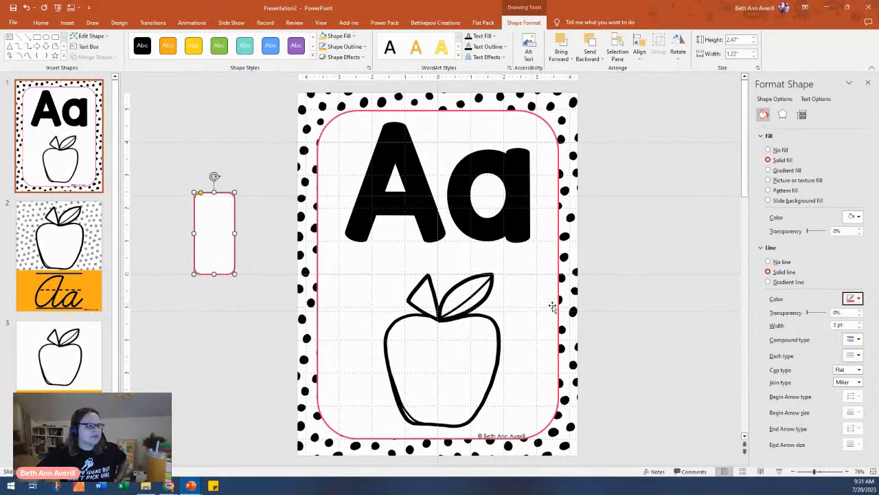
pyautogui.click(559, 311)
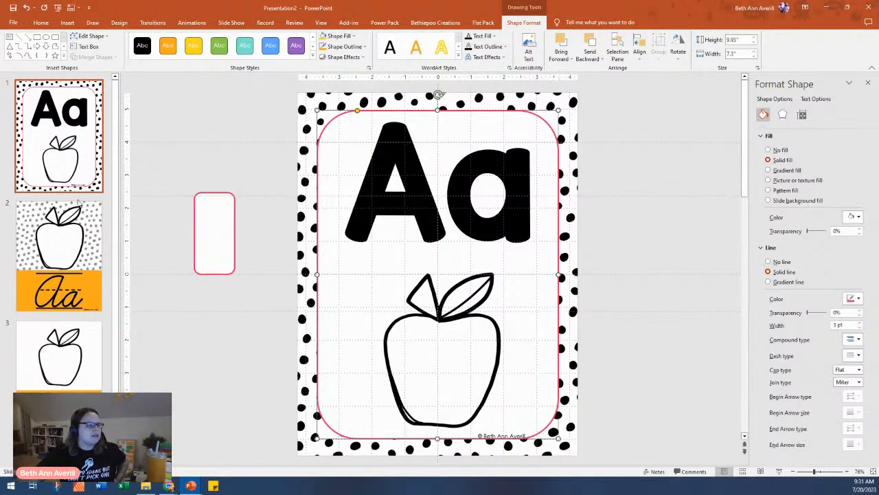
# - Duplicate the third slide and change the copy's letter band fill to the yellow theme color
pyautogui.click(89, 353)
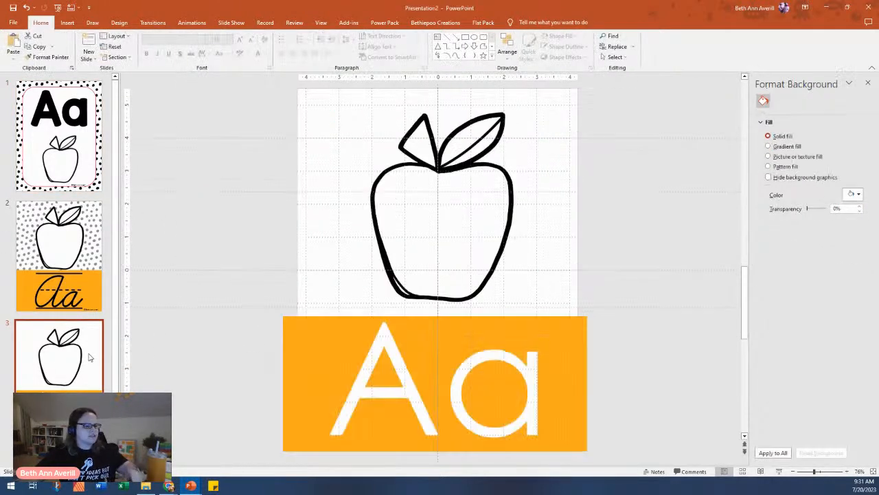
pyautogui.hotkey('ctrl', 'd')
pyautogui.click(340, 367)
pyautogui.click(312, 367)
pyautogui.click(292, 318)
pyautogui.click(854, 217)
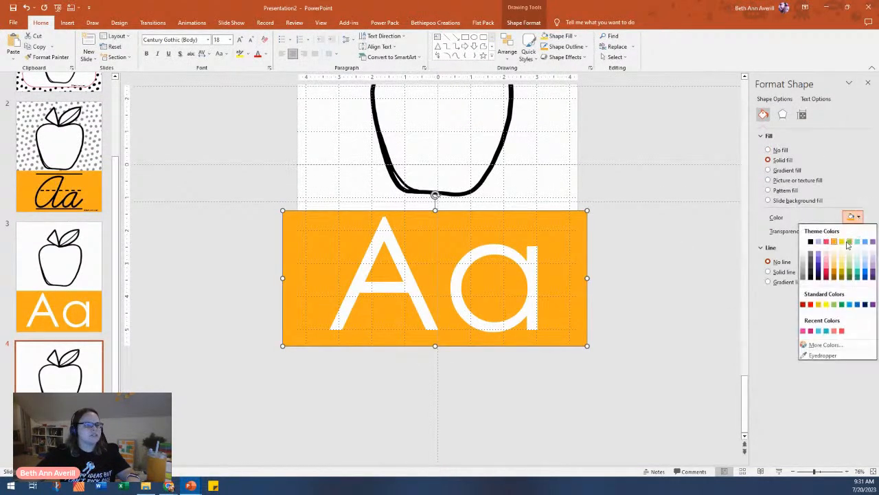
pyautogui.click(842, 246)
pyautogui.press('Escape')
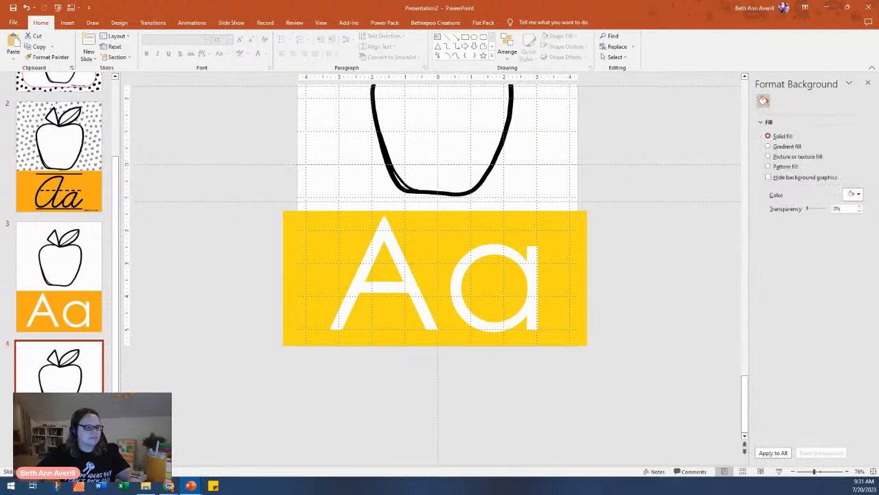
# - Duplicate the yellow slide and change the new copy's letter band fill to the green theme color
pyautogui.hotkey('ctrl', 'd')
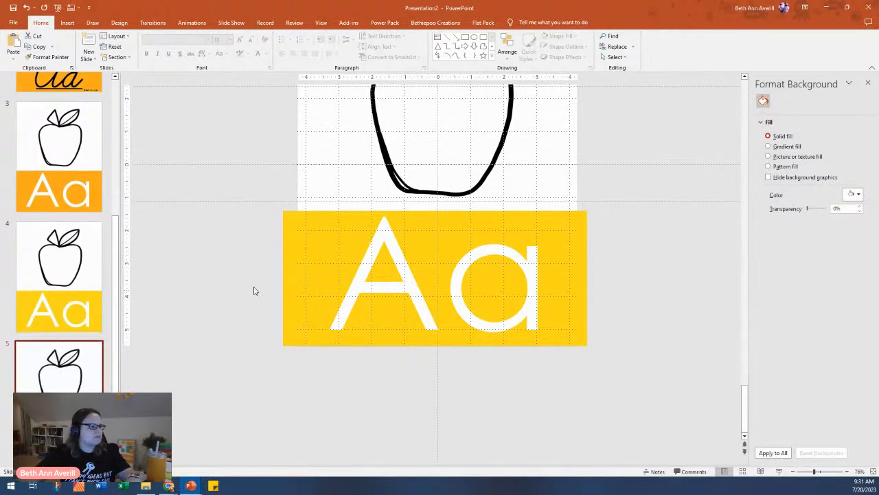
pyautogui.click(287, 274)
pyautogui.click(854, 217)
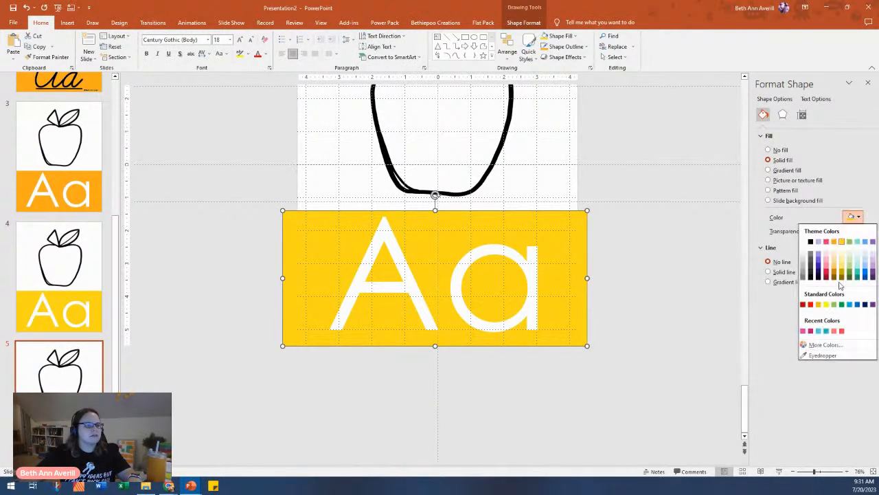
pyautogui.click(849, 241)
pyautogui.press('Escape')
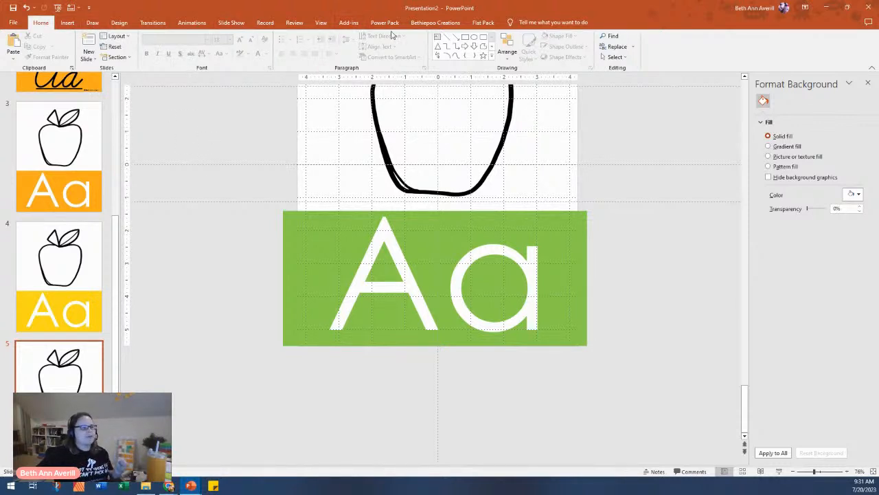
# - Apply the custom Navy Mint Blush color scheme to the presentation
pyautogui.click(119, 23)
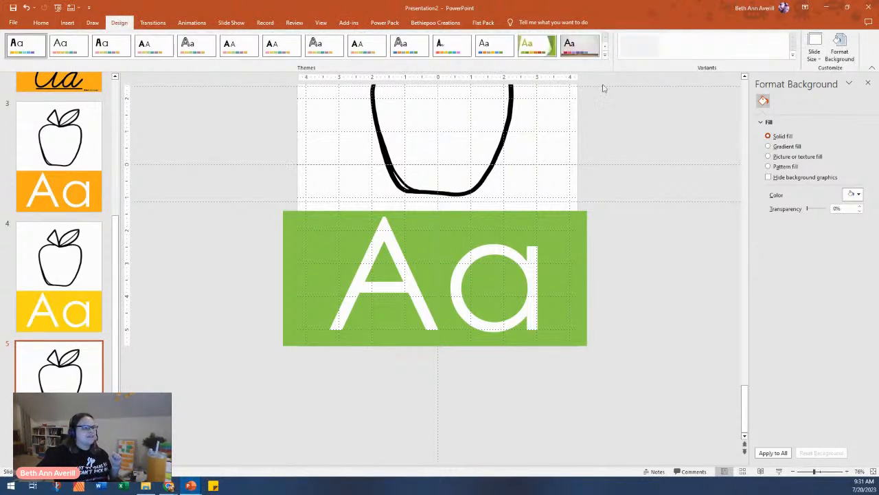
pyautogui.click(794, 58)
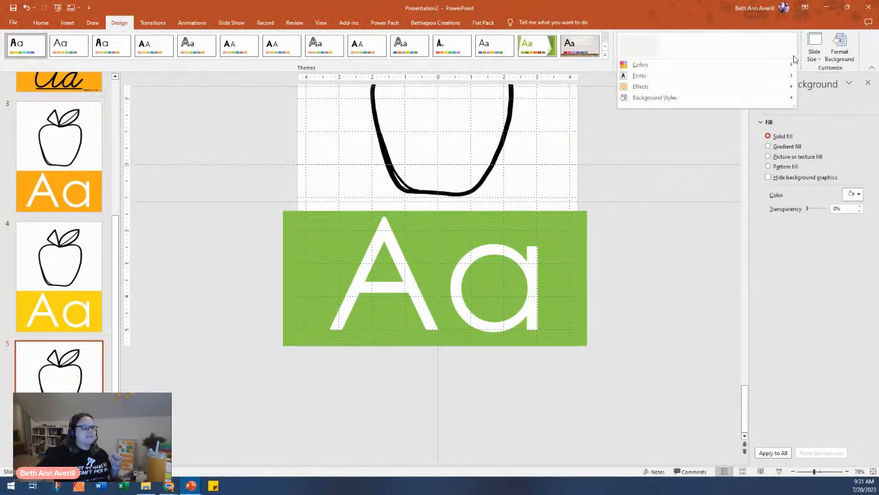
pyautogui.moveTo(625, 67)
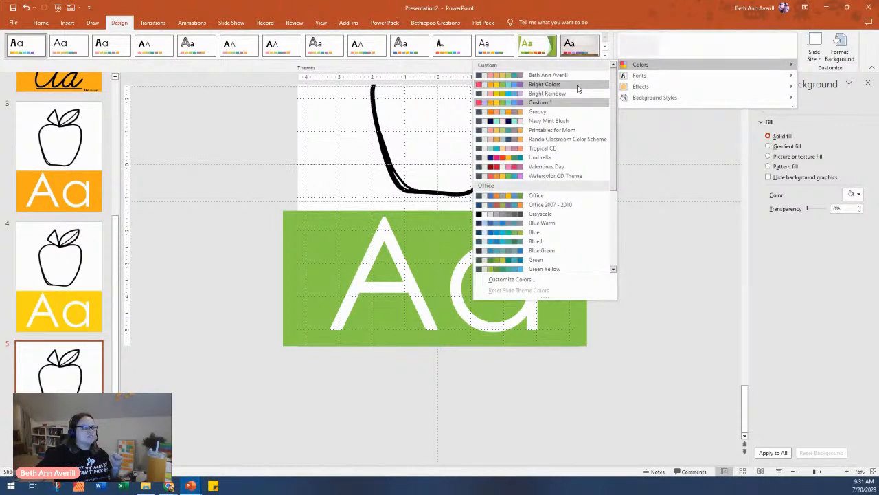
pyautogui.click(567, 122)
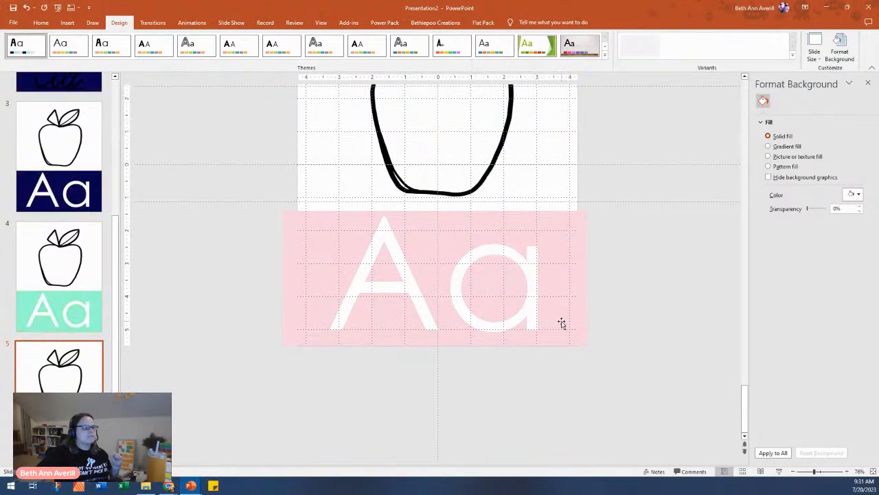
# - Show all slides in the slide sorter and switch the presentation to the first custom theme color scheme
pyautogui.scroll(5, 109, 320)
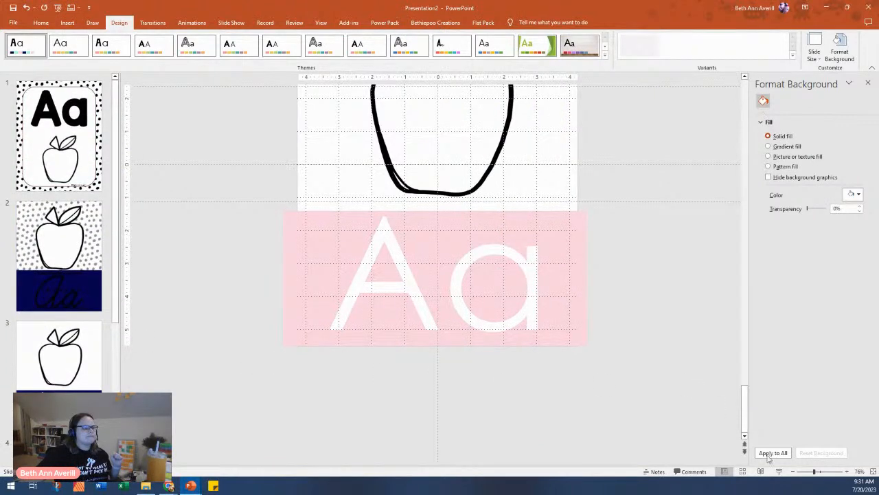
pyautogui.click(740, 471)
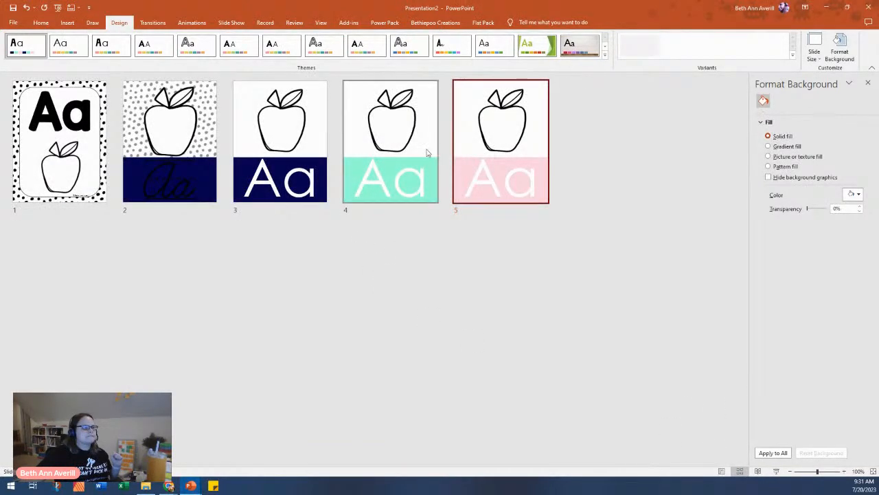
pyautogui.click(792, 55)
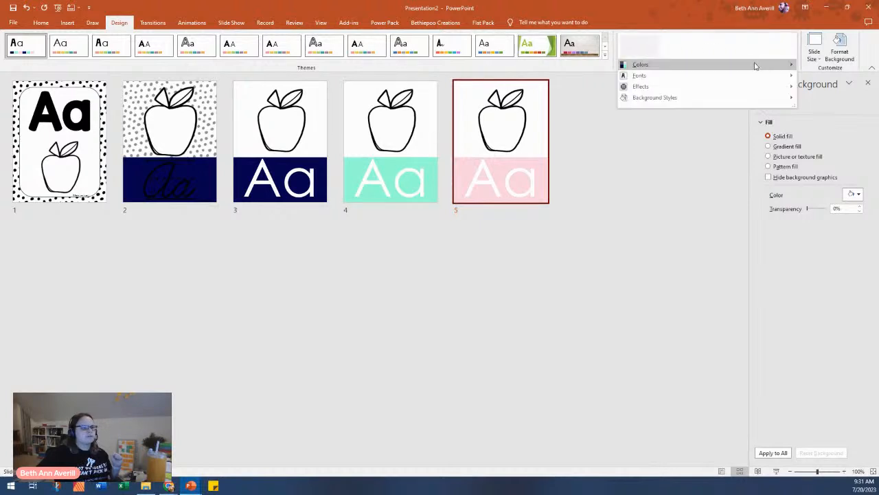
pyautogui.moveTo(656, 66)
pyautogui.click(550, 77)
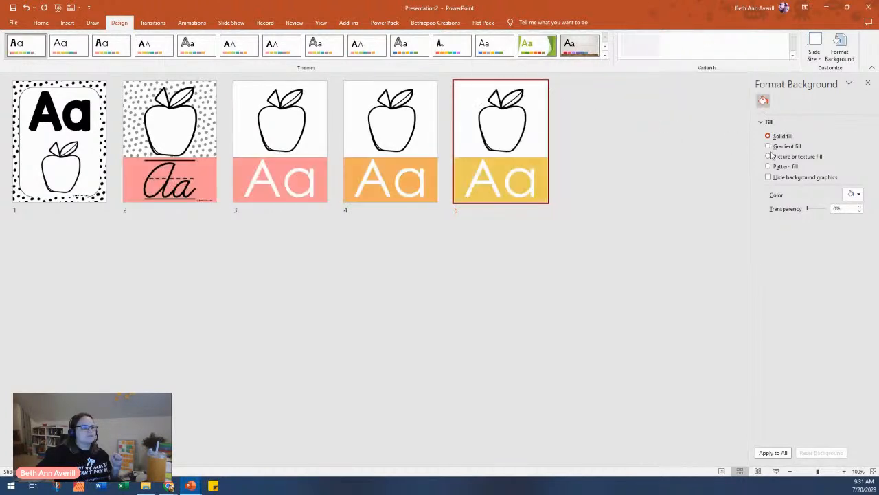
# - Apply the custom Rando Classroom Color Scheme to the presentation
pyautogui.click(792, 55)
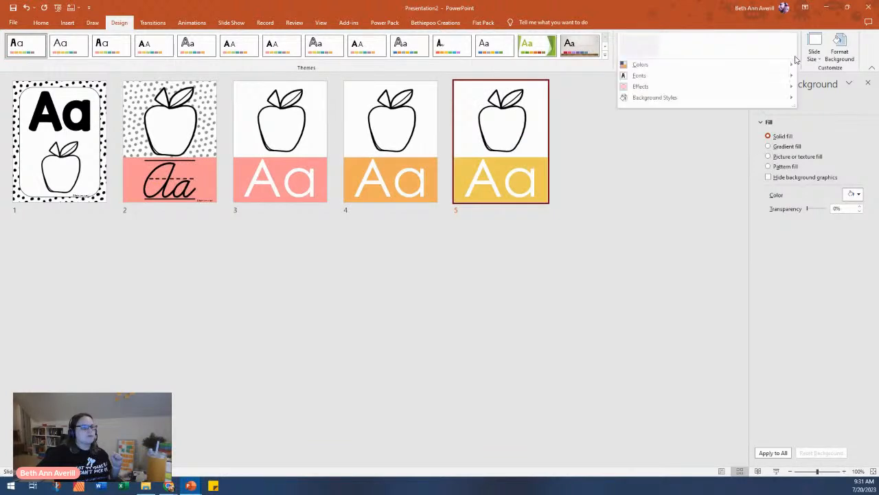
pyautogui.moveTo(739, 67)
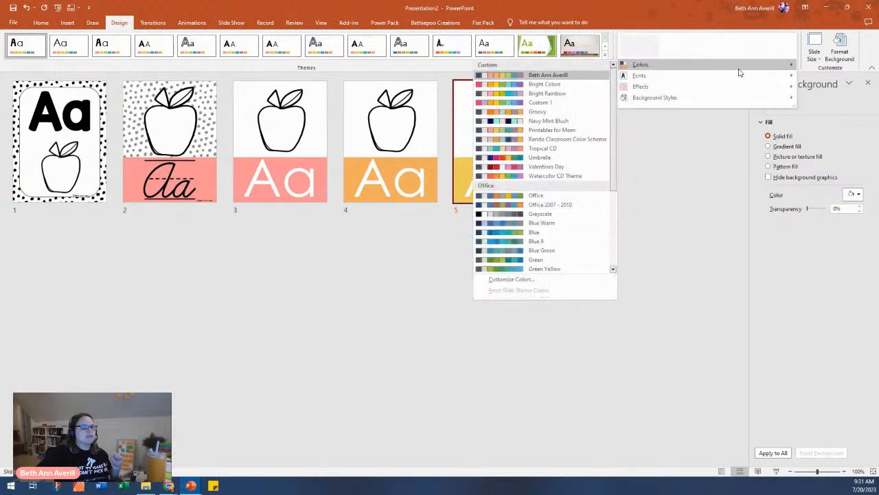
pyautogui.click(579, 139)
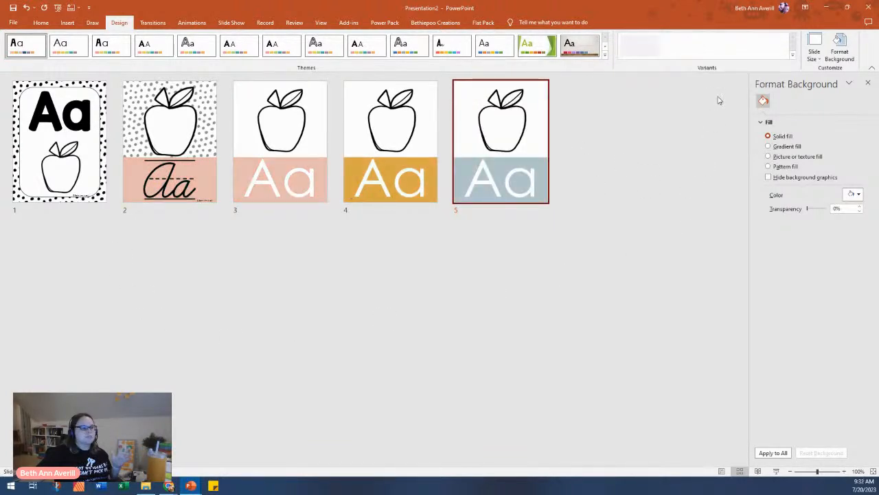
# - Apply the custom Umbrella color scheme to the presentation
pyautogui.click(793, 58)
pyautogui.moveTo(742, 65)
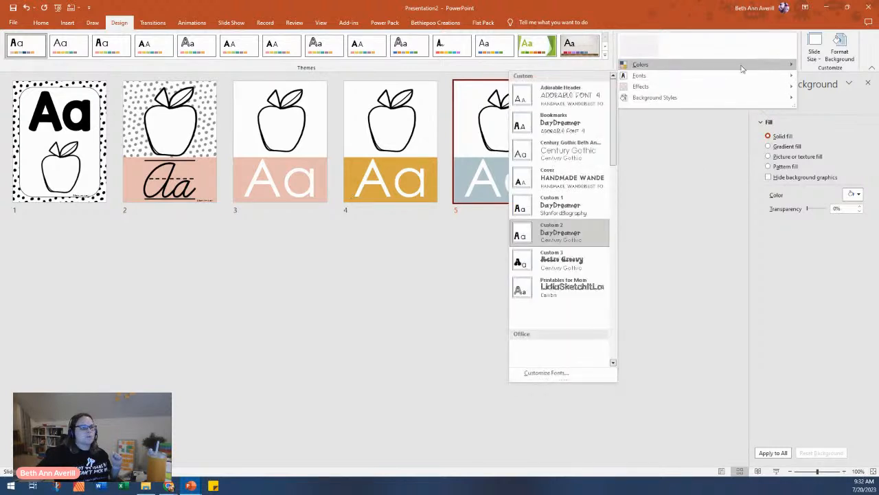
pyautogui.click(558, 158)
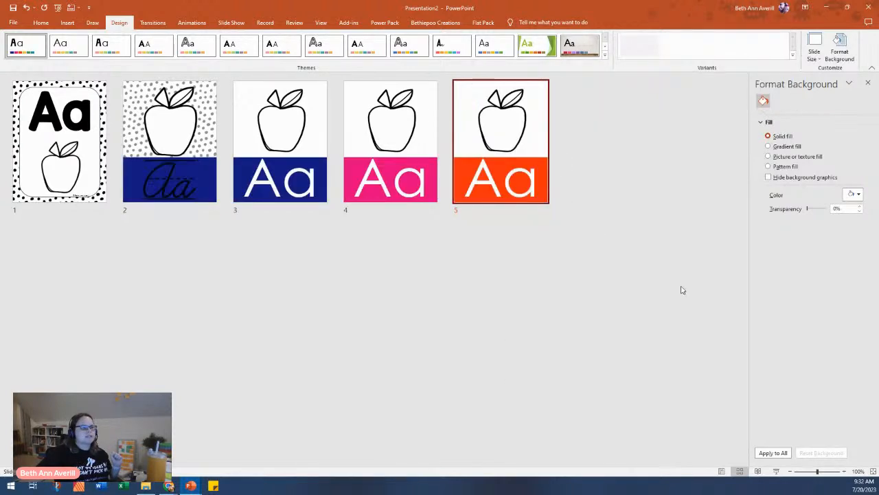
pyautogui.click(793, 56)
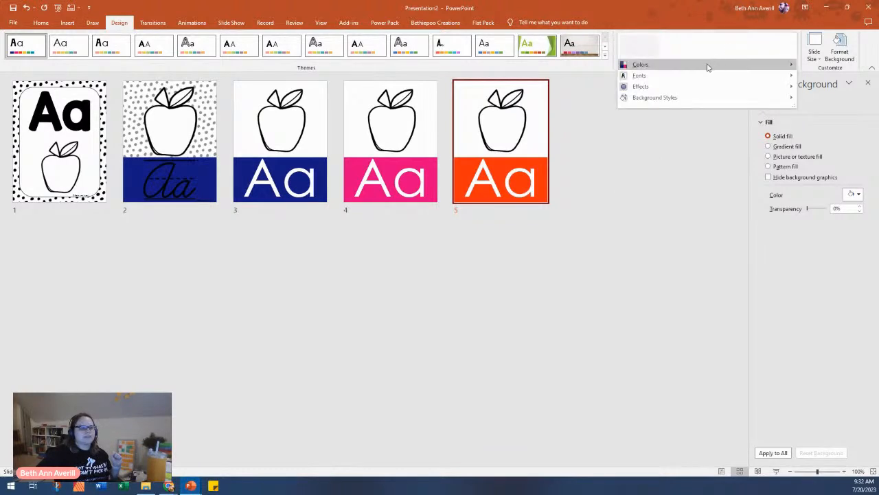
pyautogui.moveTo(708, 65)
pyautogui.click(295, 274)
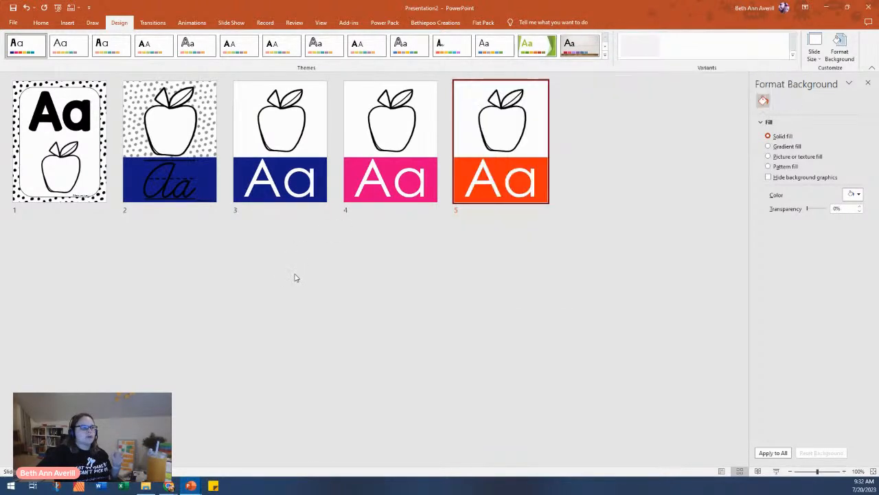
# - Open the fifth slide and look at the theme colors offered for the letter band's fill
pyautogui.doubleClick(530, 164)
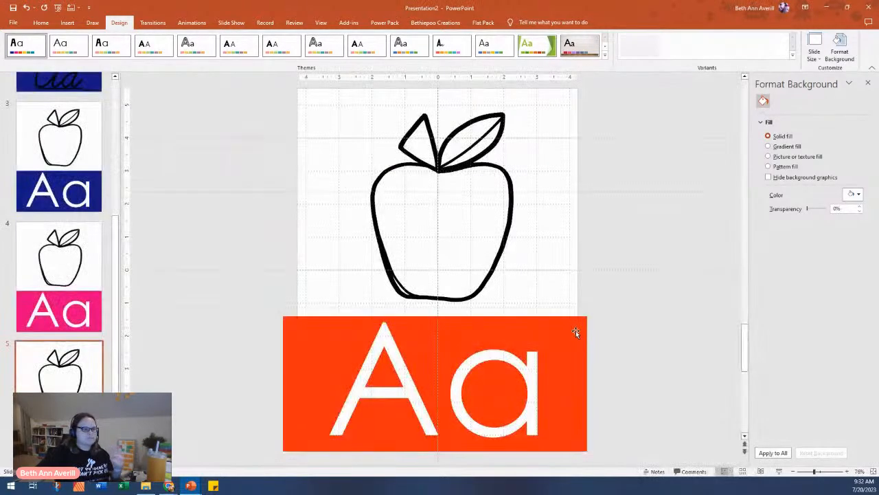
pyautogui.click(579, 331)
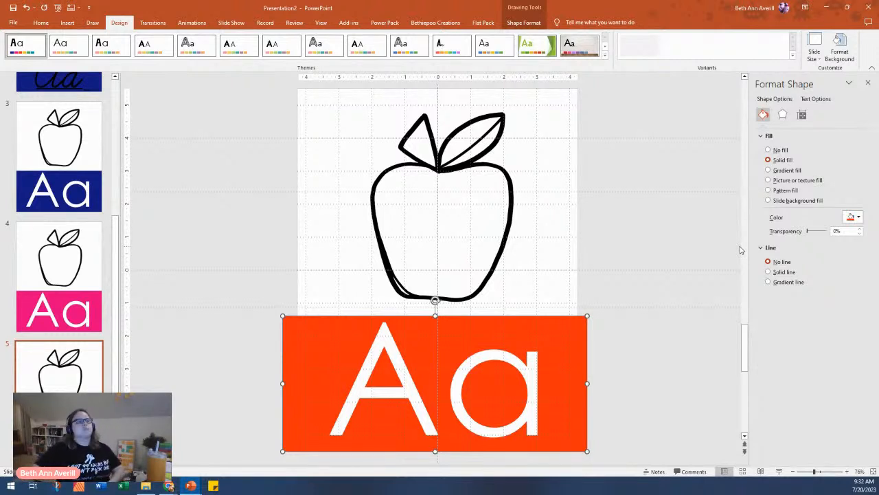
pyautogui.click(624, 248)
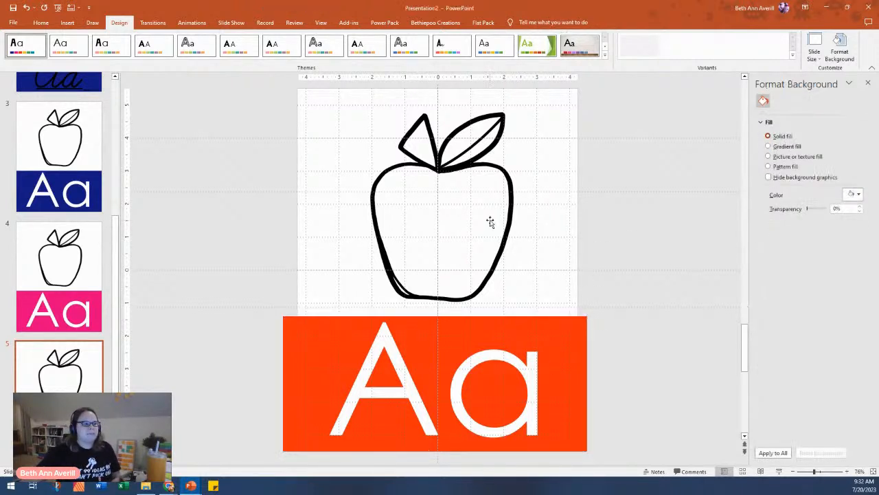
pyautogui.click(571, 333)
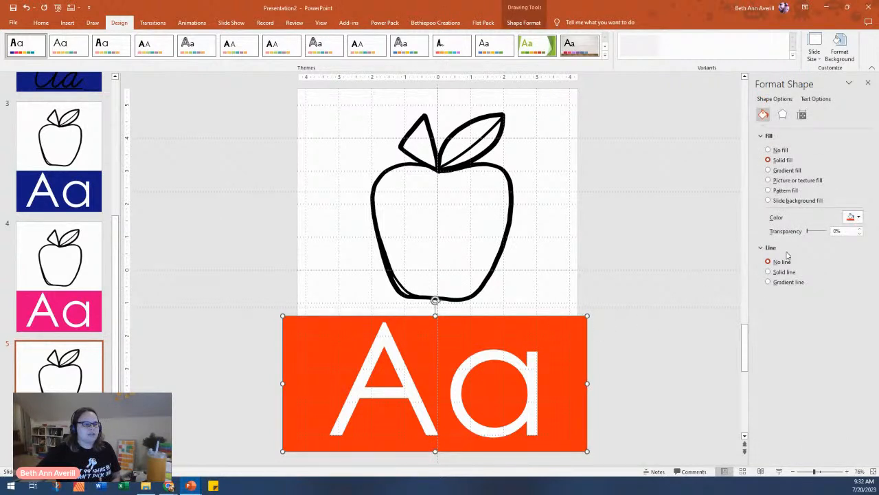
pyautogui.click(851, 219)
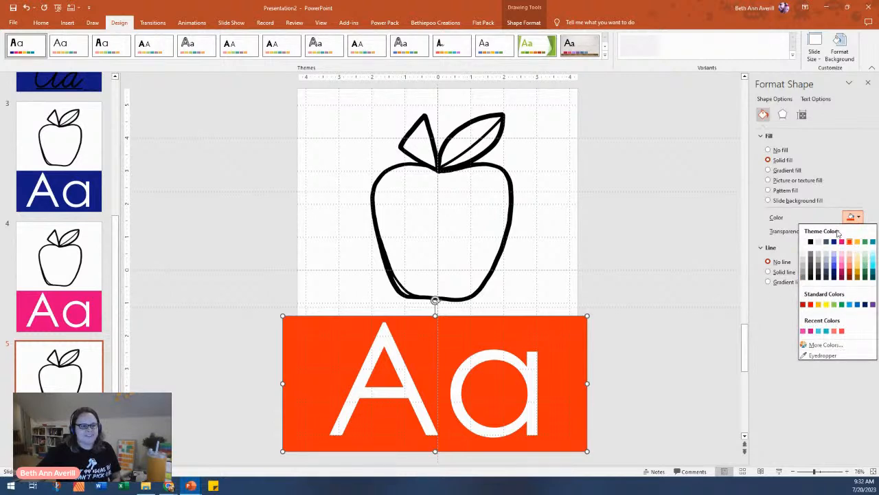
pyautogui.click(715, 255)
# - Preview the theme colors offered for the font of the Aa letters on the fifth slide
pyautogui.scroll(-3, 533, 341)
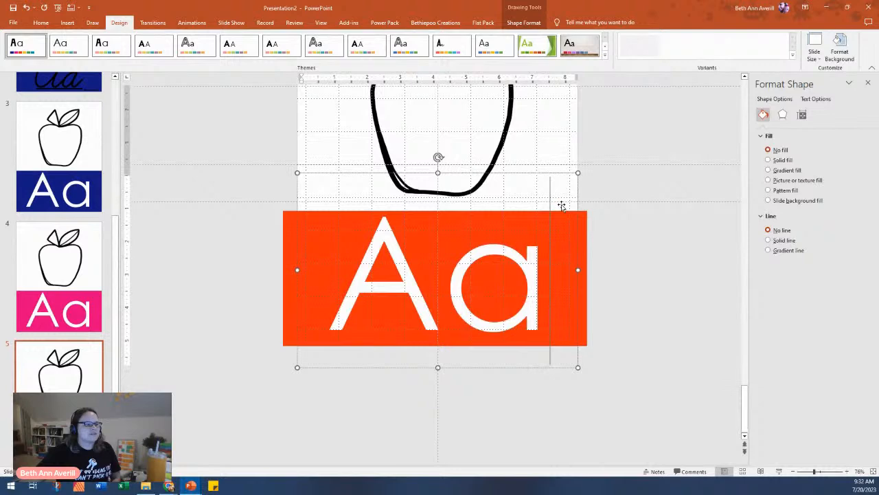
pyautogui.click(404, 191)
pyautogui.click(40, 22)
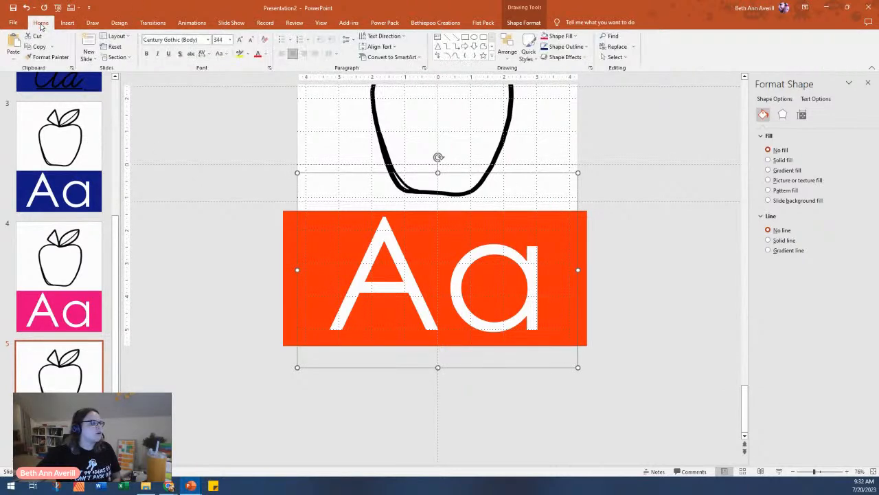
pyautogui.click(266, 55)
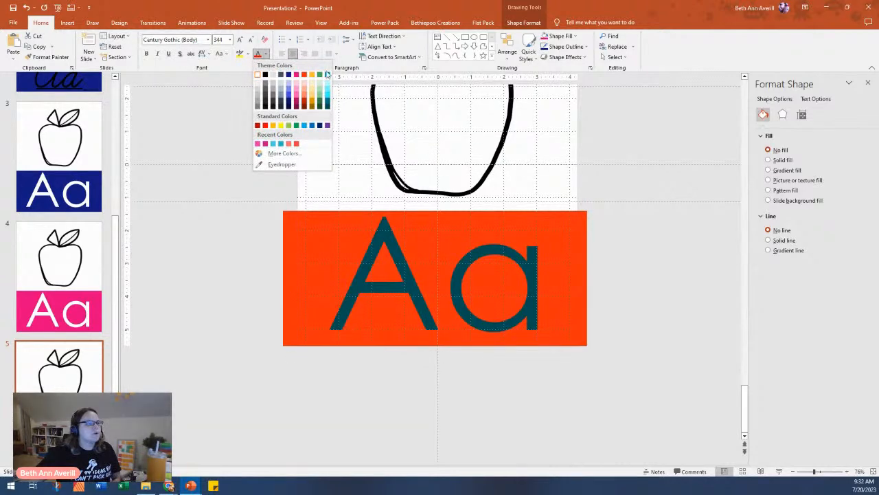
pyautogui.click(229, 134)
pyautogui.click(647, 253)
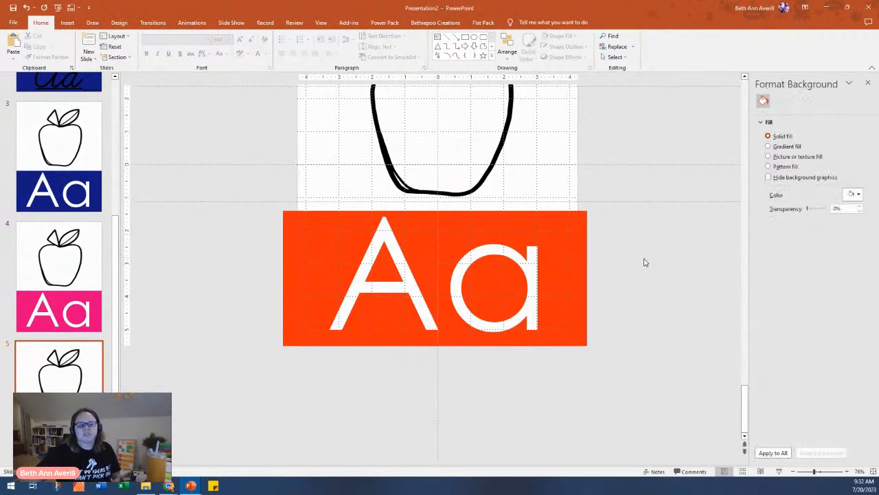
pyautogui.scroll(2, 634, 255)
pyautogui.scroll(1, 628, 255)
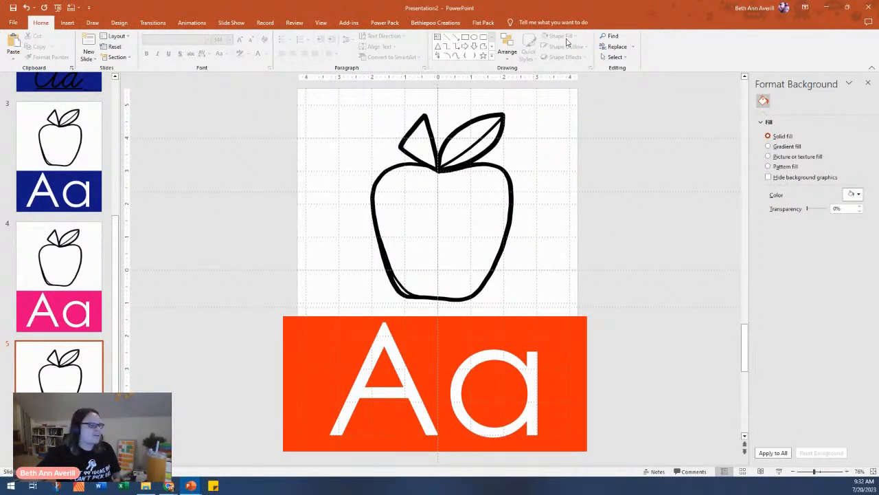
# - Delete every slide except the first one with the dotted border from the slide sorter
pyautogui.click(742, 471)
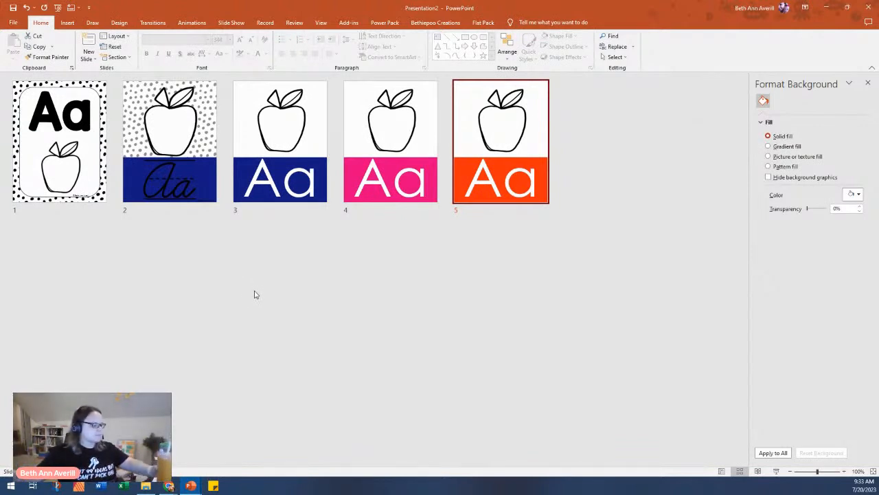
pyautogui.click(599, 243)
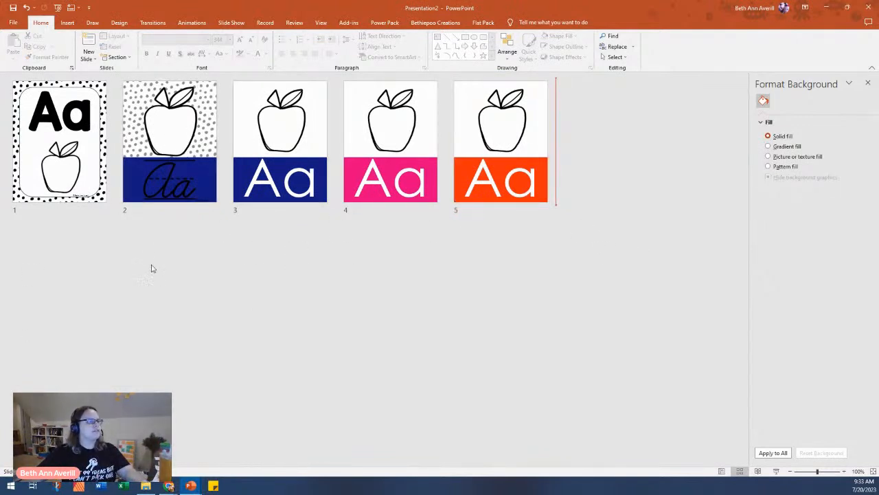
pyautogui.click(138, 180)
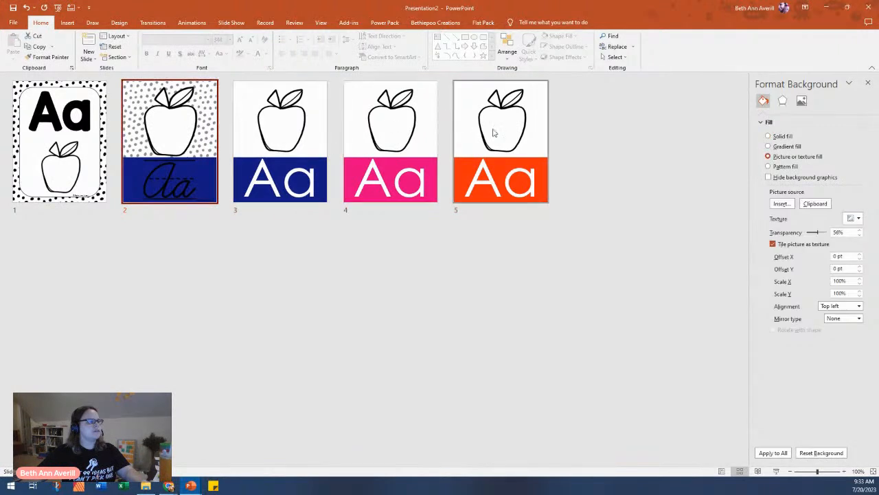
pyautogui.press('Delete')
pyautogui.click(60, 152)
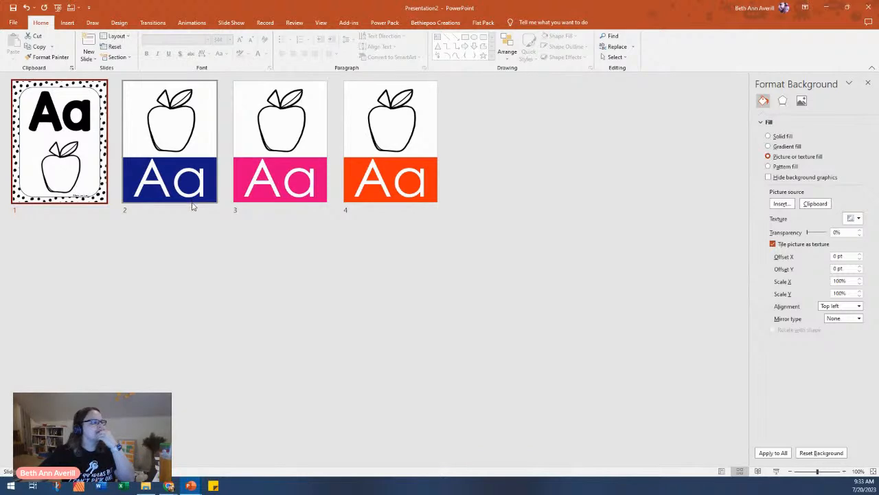
pyautogui.moveTo(444, 210); pyautogui.dragTo(207, 176)
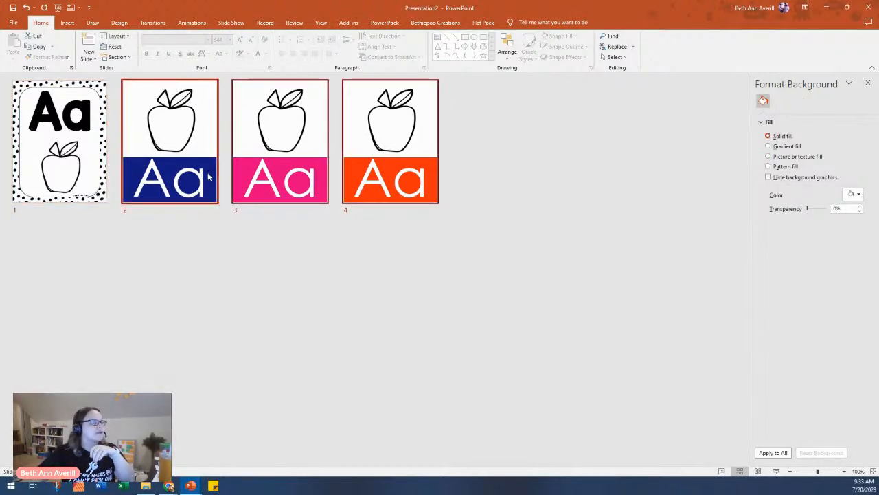
pyautogui.press('Delete')
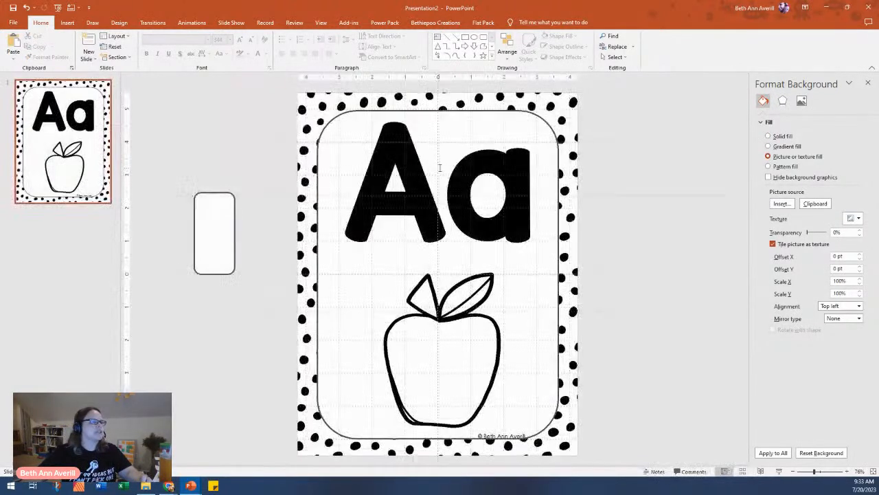
# - Apply the custom Bright Colors color scheme to the remaining dotted-border poster
pyautogui.click(423, 109)
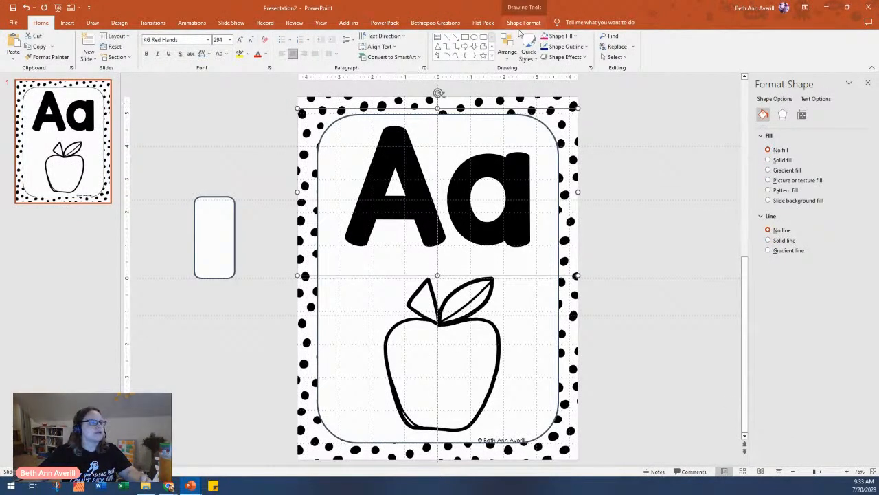
pyautogui.click(114, 23)
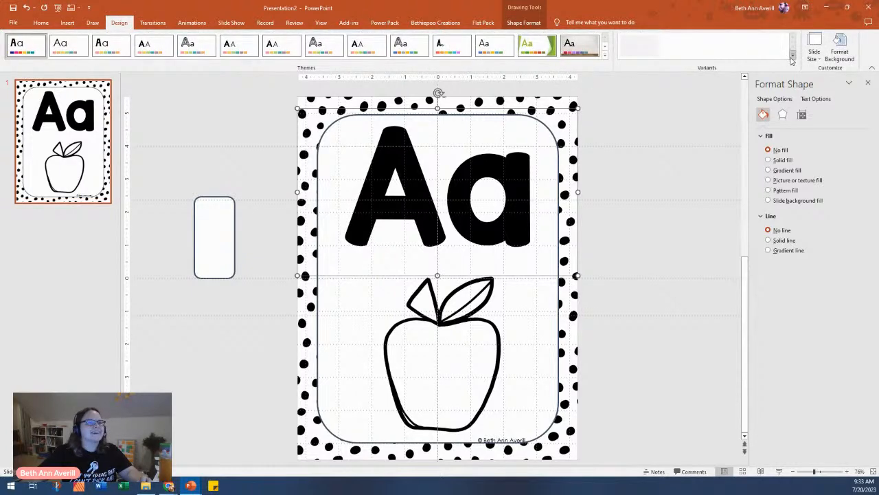
pyautogui.click(793, 55)
pyautogui.moveTo(666, 64)
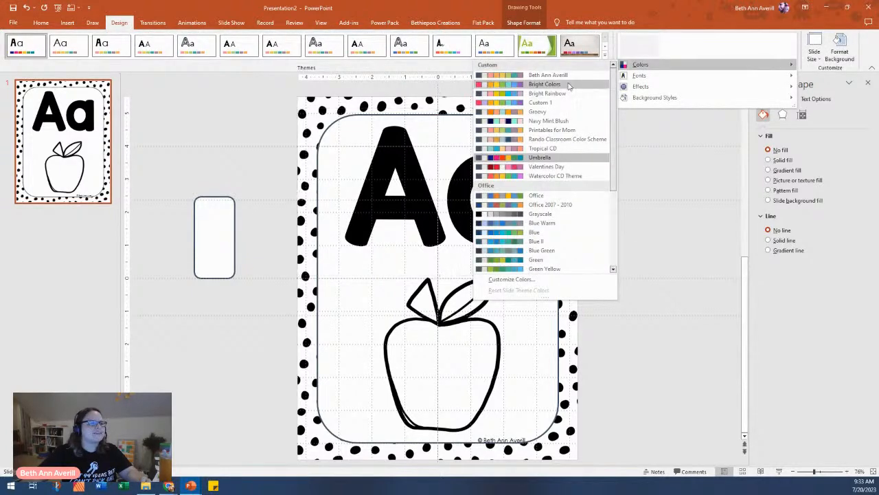
pyautogui.click(544, 84)
# - Set the font color of the poster's Aa letters to the pink-red theme color
pyautogui.click(530, 233)
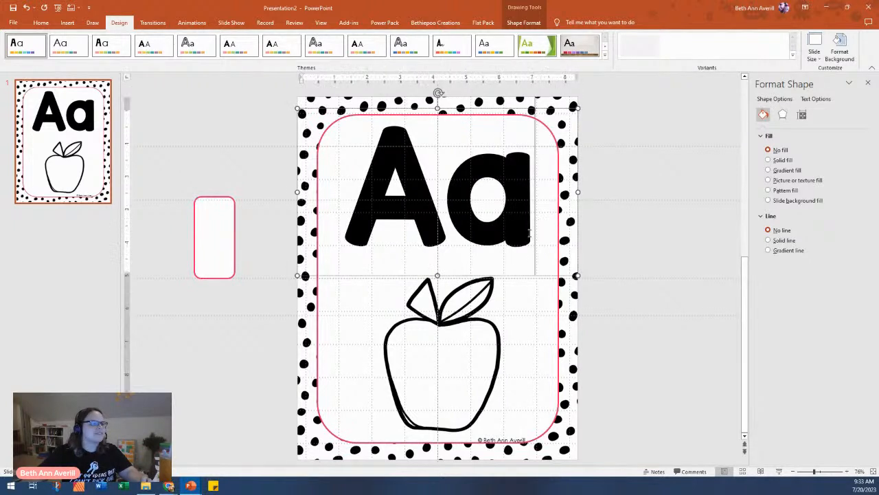
pyautogui.click(524, 275)
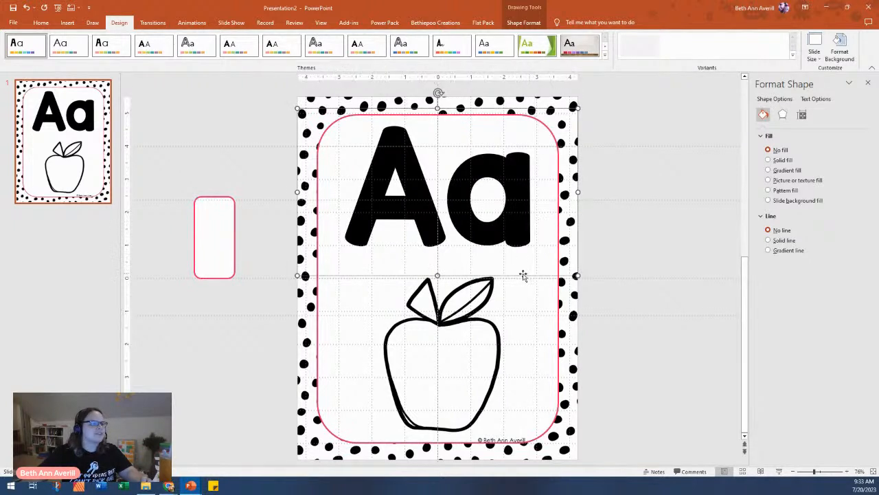
pyautogui.click(41, 22)
pyautogui.click(265, 53)
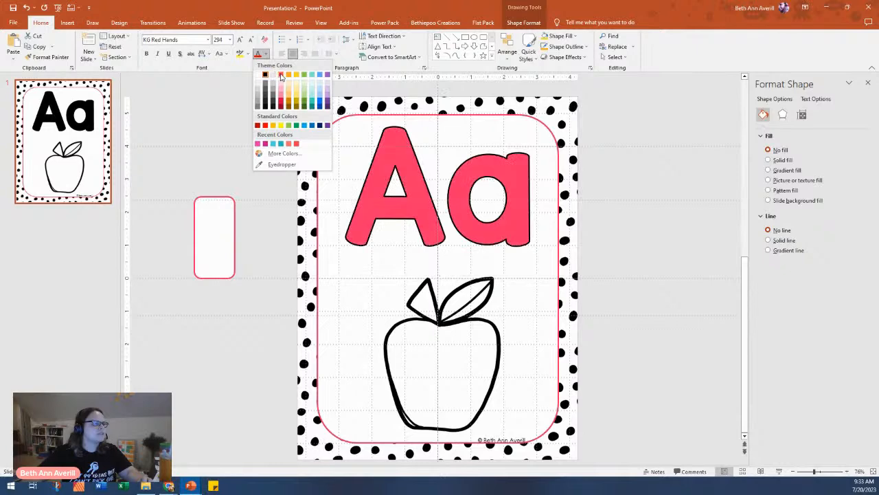
pyautogui.click(260, 134)
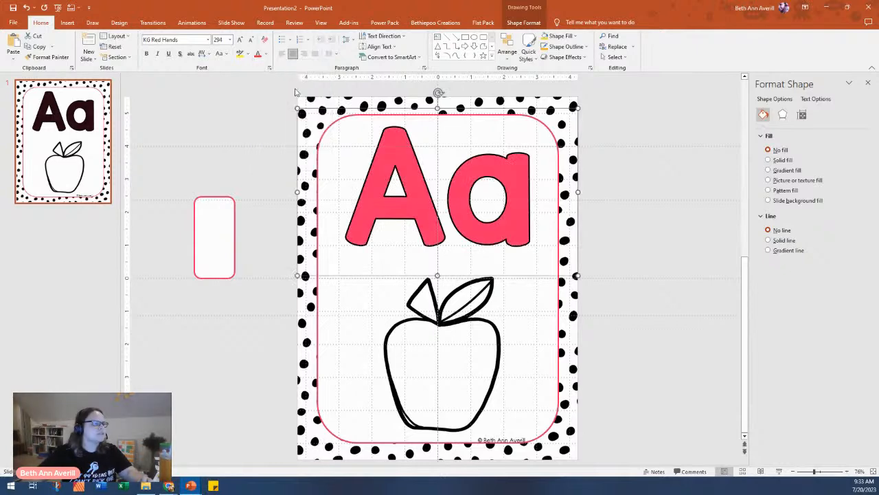
pyautogui.click(672, 240)
# - Duplicate the poster slide and change the copy's rounded frame outline to the orange theme color
pyautogui.rightClick(77, 164)
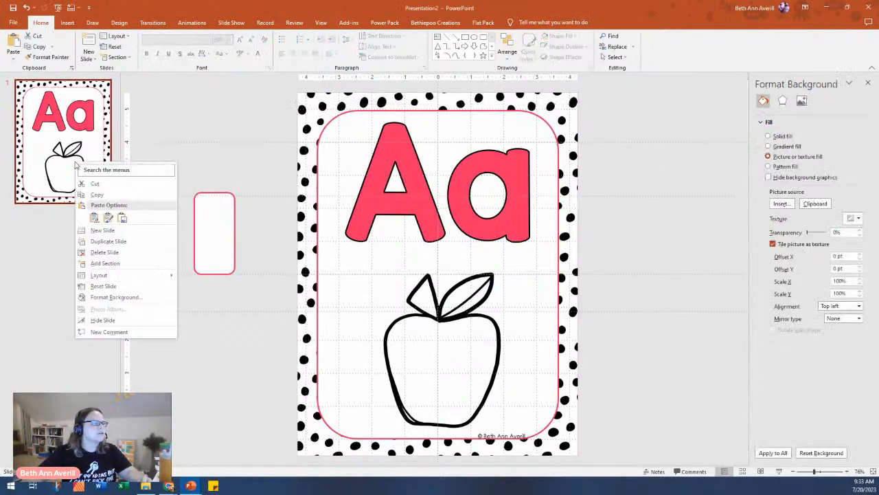
pyautogui.click(108, 241)
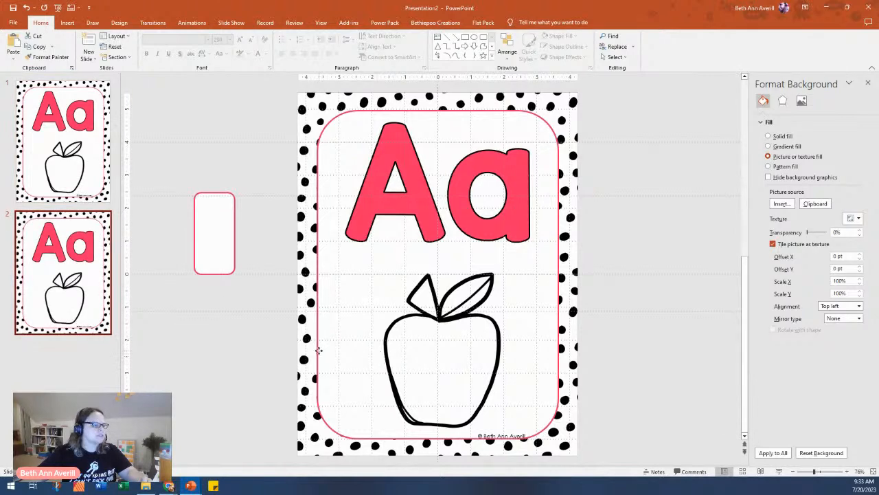
pyautogui.click(319, 352)
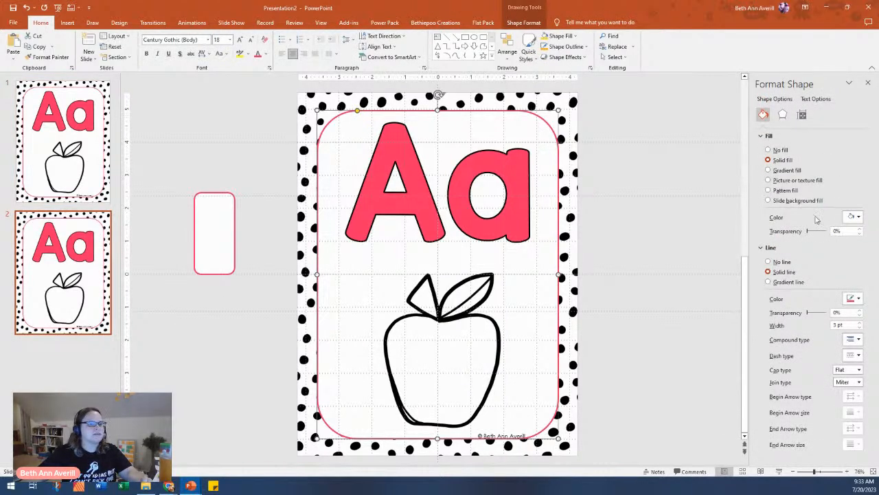
pyautogui.click(855, 299)
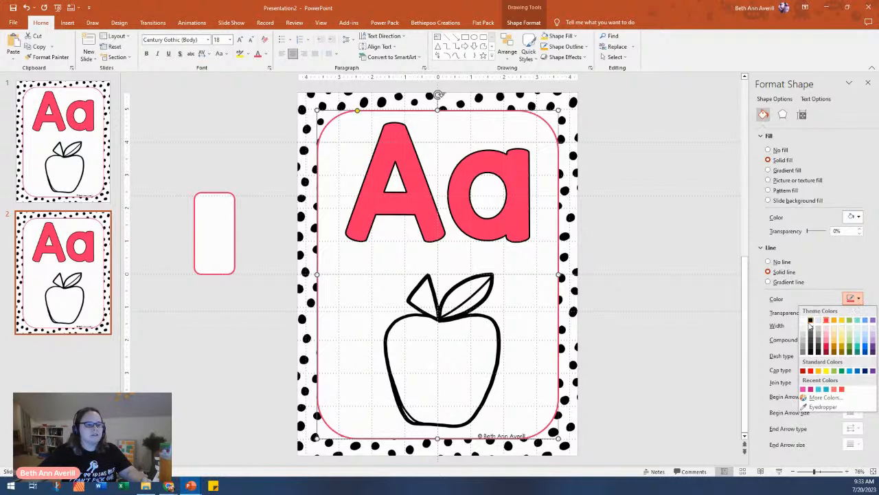
pyautogui.click(838, 326)
# - Set the second poster's letters to the orange theme color and replace their text with Bb
pyautogui.click(497, 273)
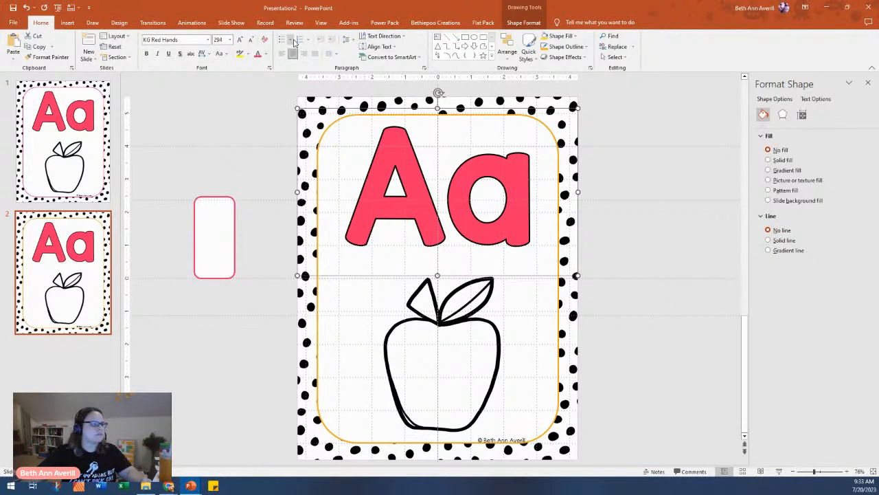
pyautogui.click(266, 54)
pyautogui.click(261, 135)
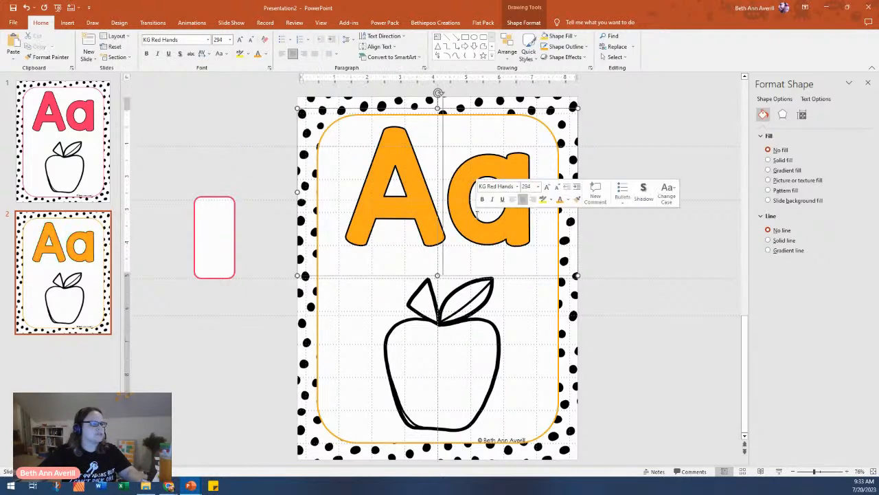
pyautogui.doubleClick(483, 196)
pyautogui.write('Bb')
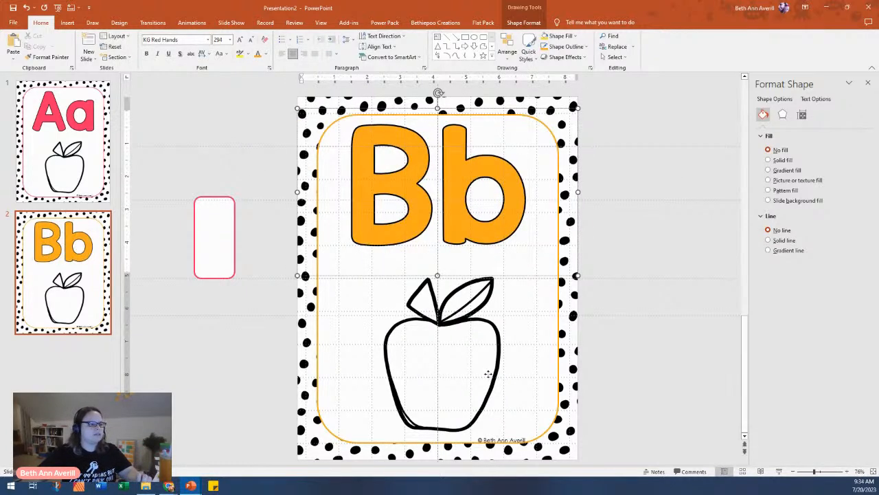
# - Replace the apple on the Bb poster with the "bee bw" clip art from the P4 folder B
pyautogui.click(487, 373)
pyautogui.click(146, 487)
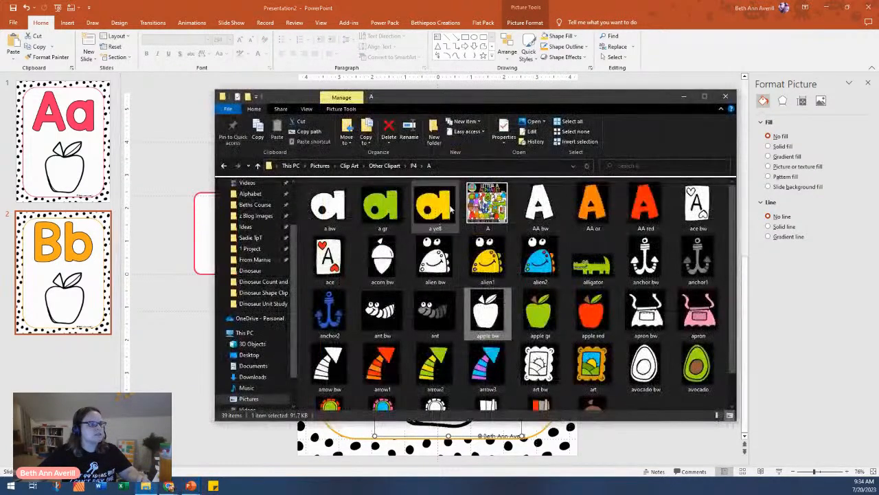
pyautogui.click(412, 166)
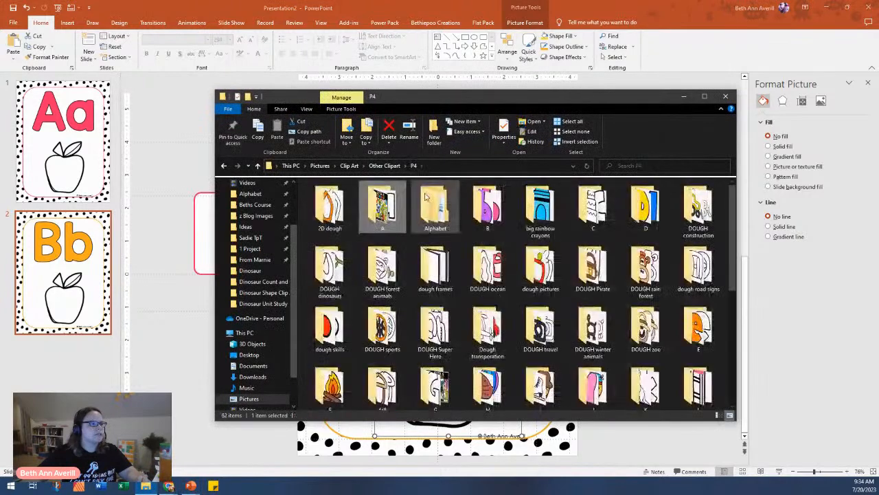
pyautogui.doubleClick(488, 208)
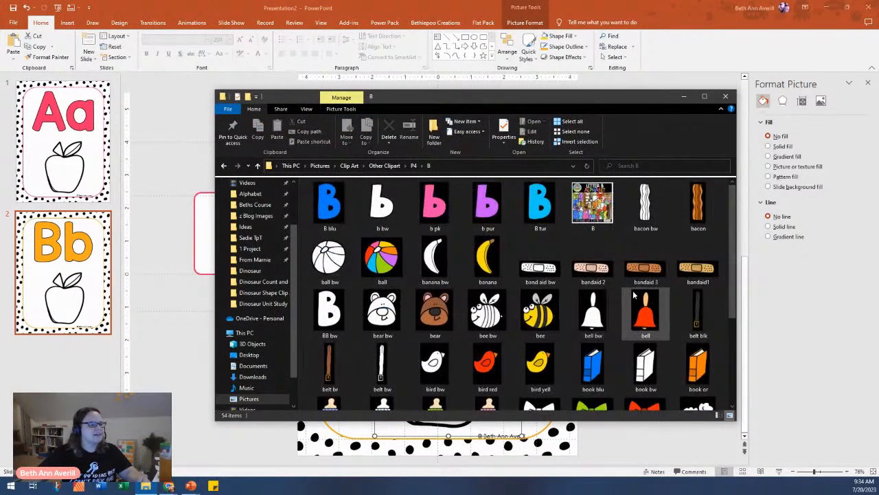
pyautogui.scroll(-3, 653, 272)
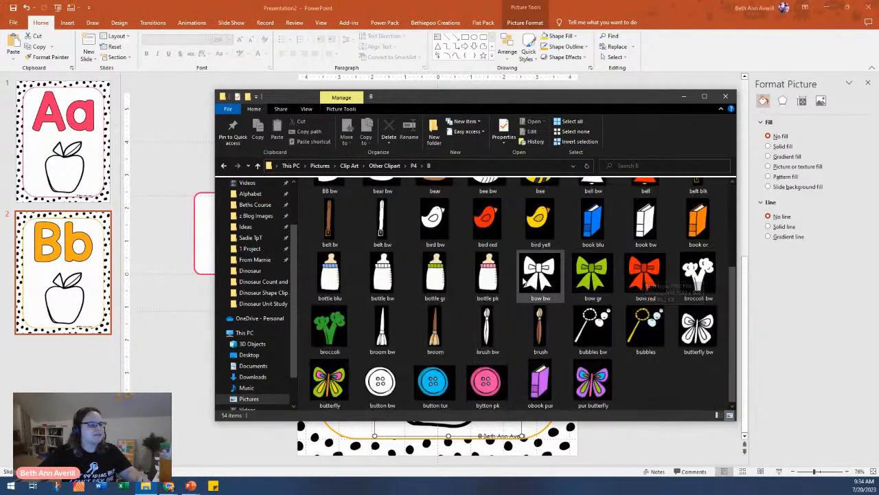
pyautogui.scroll(3, 508, 220)
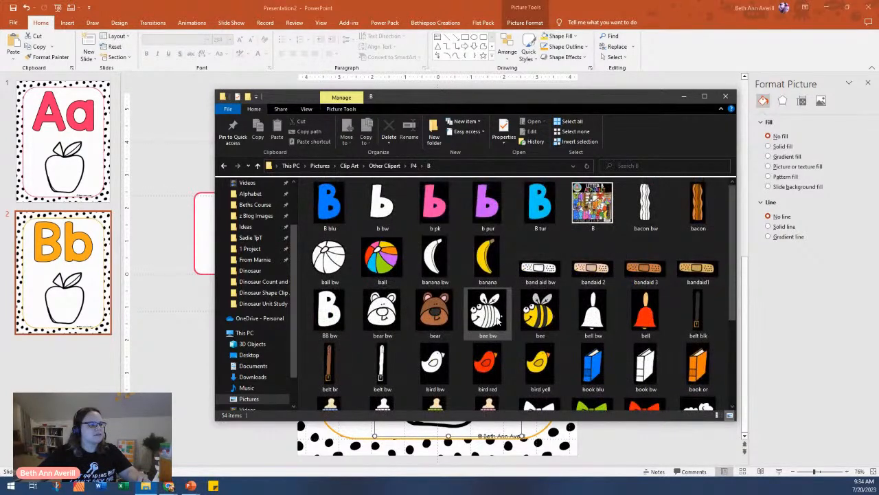
pyautogui.click(488, 313)
pyautogui.click(190, 404)
pyautogui.hotkey('ctrl', 'v')
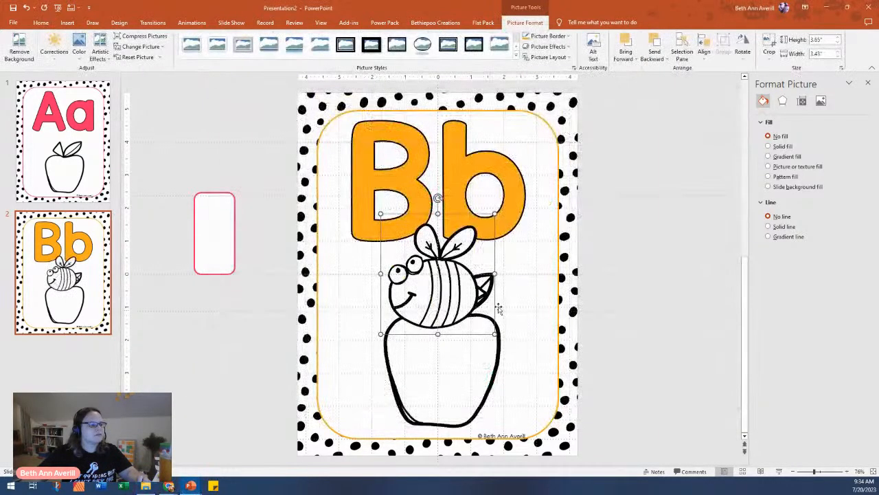
pyautogui.click(479, 362)
pyautogui.press('Delete')
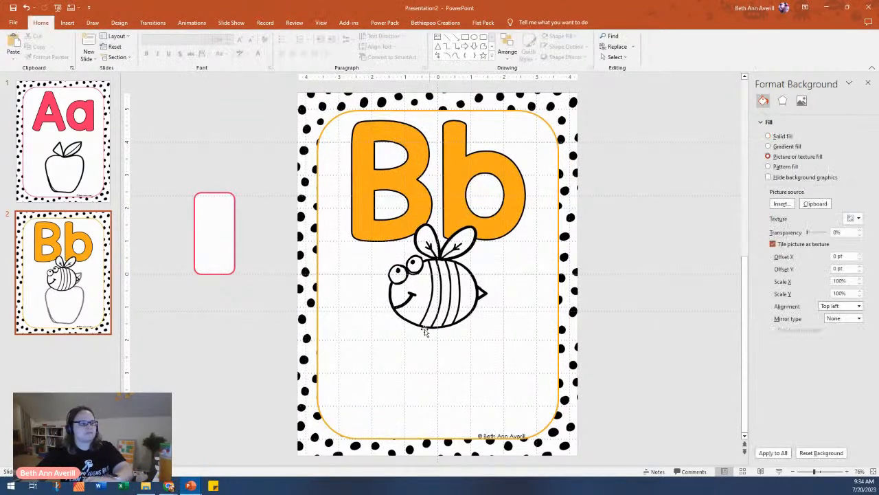
# - Enlarge the bee and center it beneath the Bb letters inside the frame, undoing any stray copy of it
pyautogui.moveTo(484, 234); pyautogui.dragTo(453, 332)
pyautogui.moveTo(469, 301); pyautogui.dragTo(522, 265)
pyautogui.hotkey('ctrl', 'z')
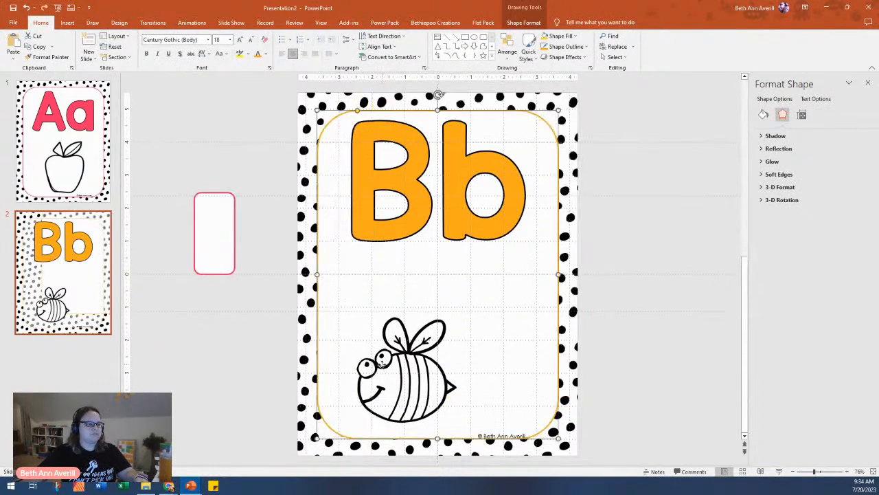
pyautogui.click(457, 307)
pyautogui.press('Delete')
pyautogui.moveTo(464, 306); pyautogui.dragTo(522, 257)
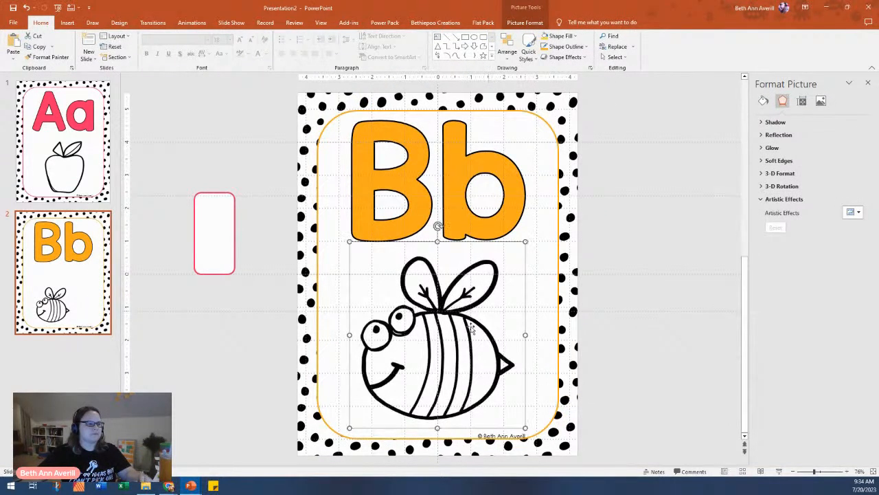
pyautogui.moveTo(447, 351)
pyautogui.mouseDown()
pyautogui.moveTo(458, 357)
pyautogui.moveTo(449, 353)
pyautogui.mouseUp()
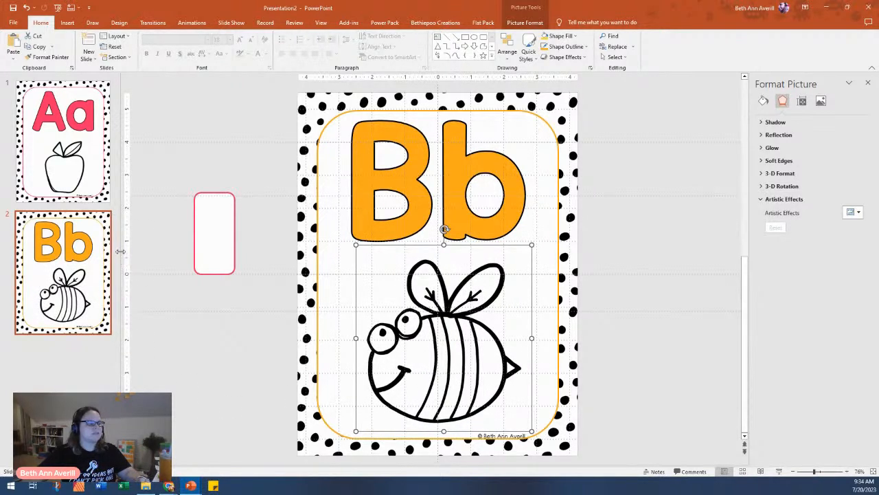
pyautogui.hotkey('ctrl', 'z')
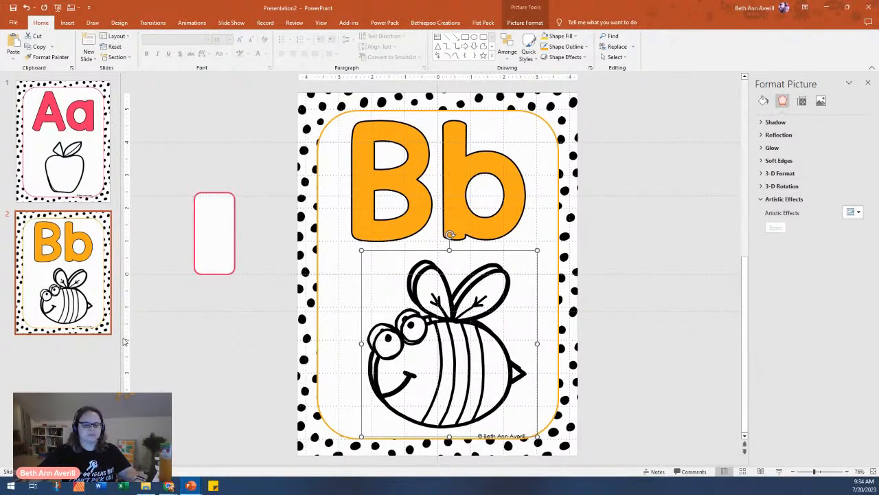
pyautogui.hotkey('ctrl', 'z')
# - Duplicate the Bb poster slide and change the copy's letters to Cc
pyautogui.click(117, 368)
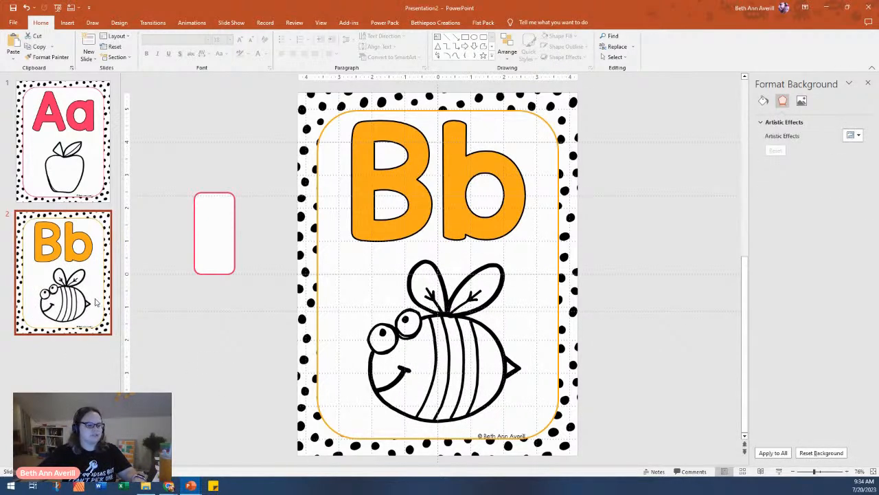
pyautogui.hotkey('ctrl', 'd')
pyautogui.doubleClick(450, 152)
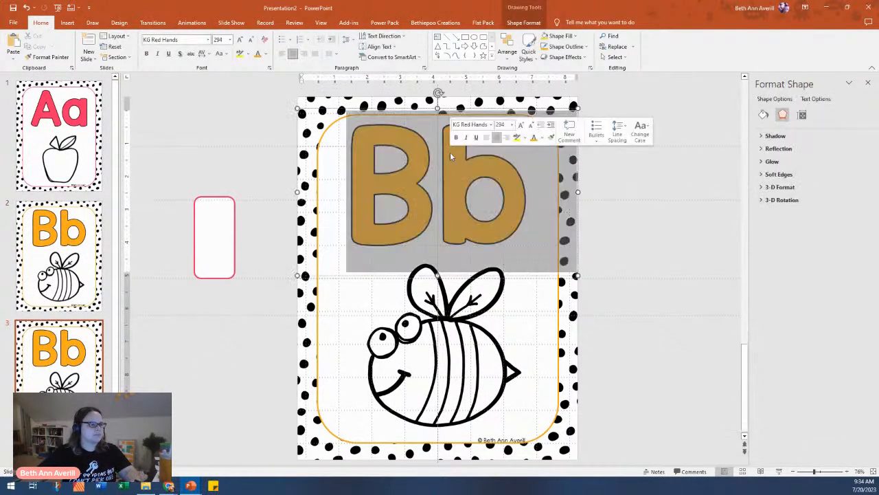
pyautogui.write('Cc')
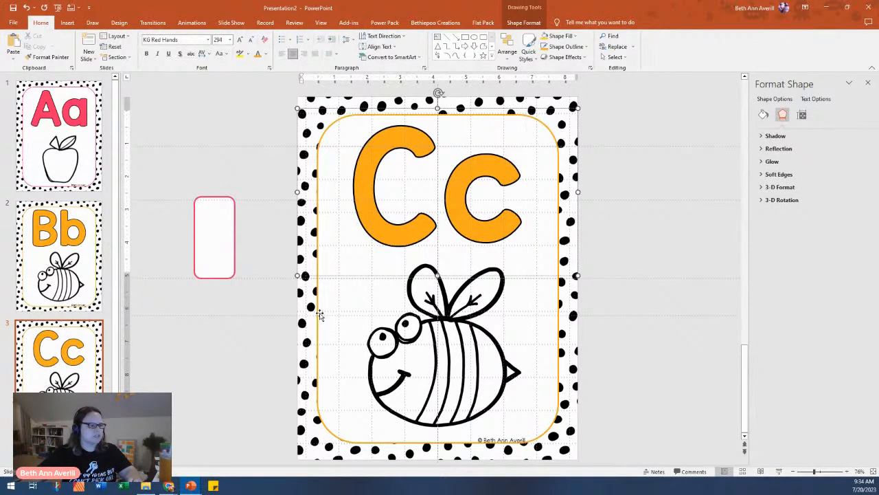
# - Change the outline of the Cc poster's rounded frame to the yellow theme color
pyautogui.click(320, 310)
pyautogui.click(325, 264)
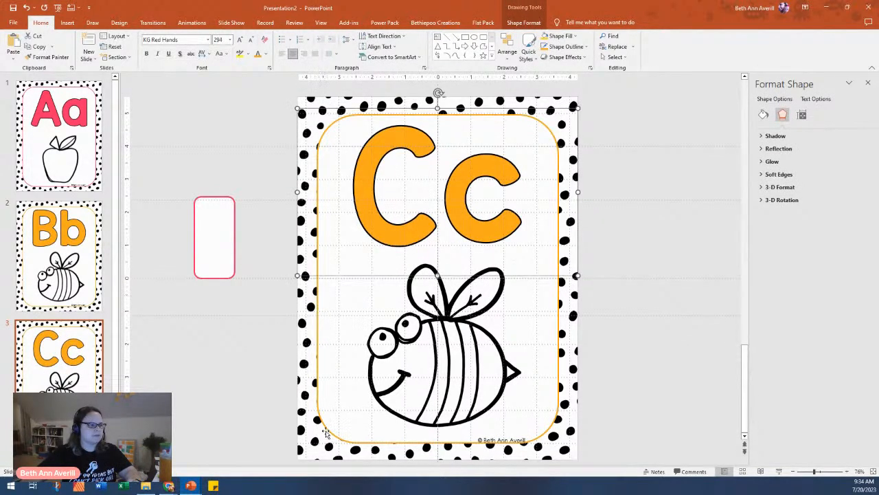
pyautogui.click(326, 432)
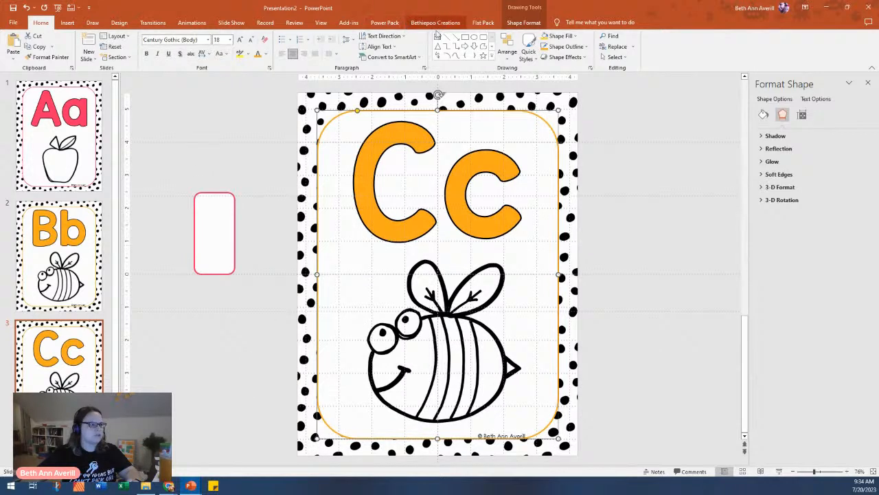
pyautogui.click(764, 115)
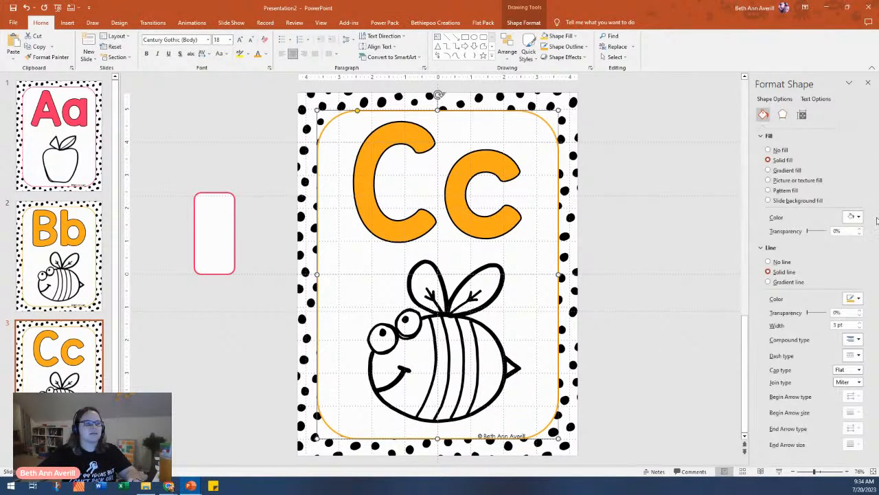
pyautogui.click(858, 300)
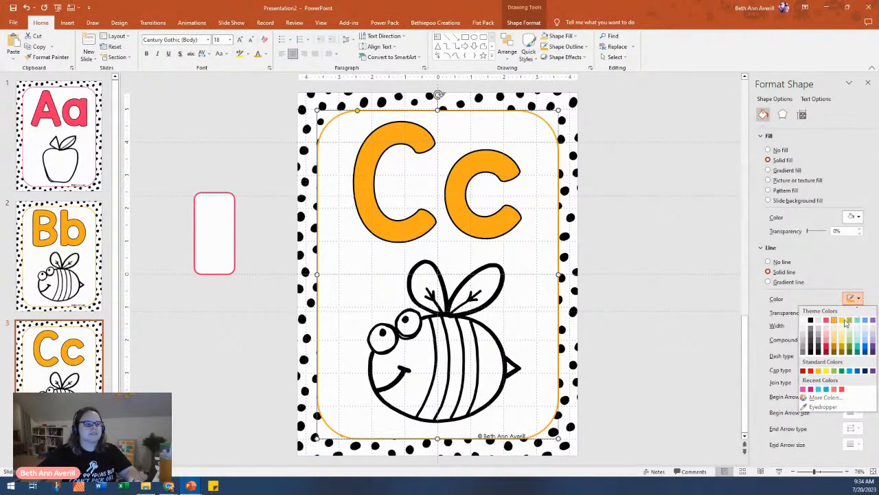
pyautogui.click(843, 322)
pyautogui.click(672, 329)
# - Set the font color of the Cc letters to the yellow theme color
pyautogui.click(476, 113)
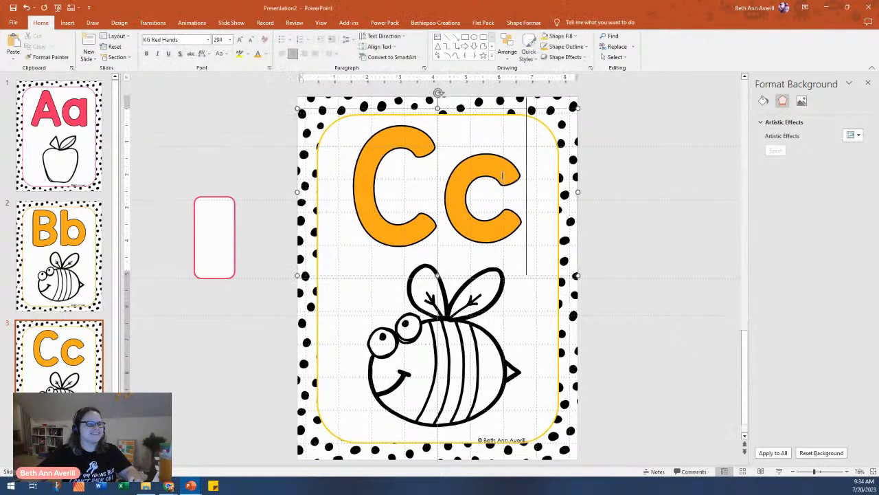
pyautogui.click(266, 53)
pyautogui.click(296, 74)
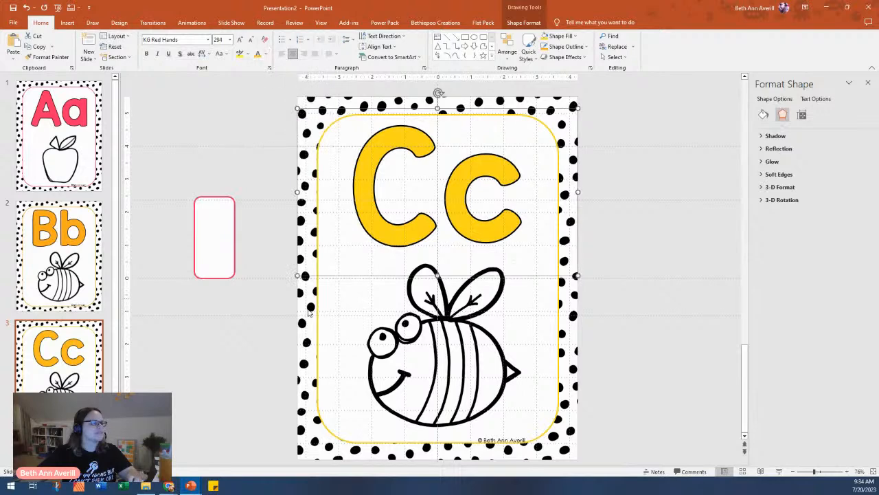
pyautogui.click(269, 206)
# - Replace the bee on the Cc poster with the "cat bw" clip art from the P4 folder C
pyautogui.click(442, 327)
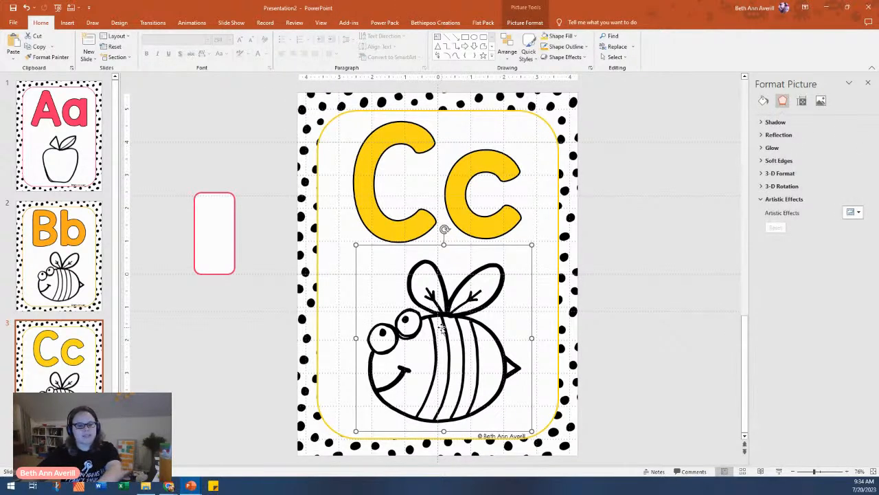
pyautogui.press('Delete')
pyautogui.click(146, 487)
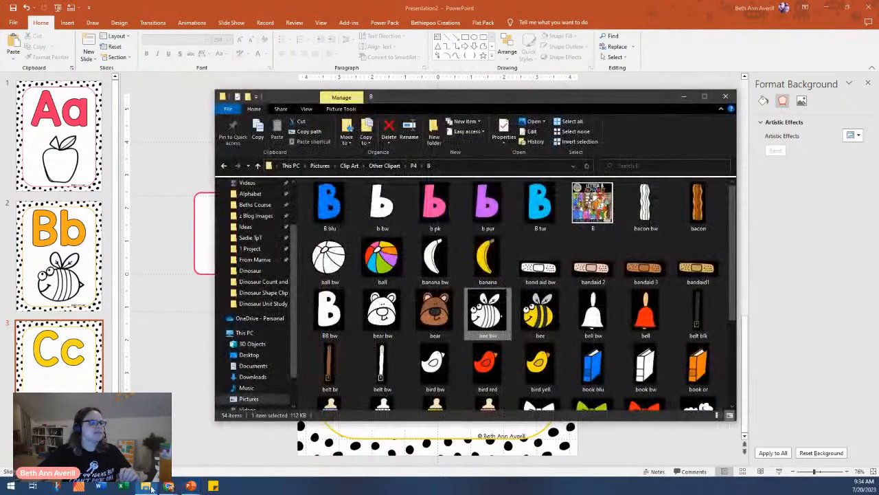
pyautogui.click(415, 166)
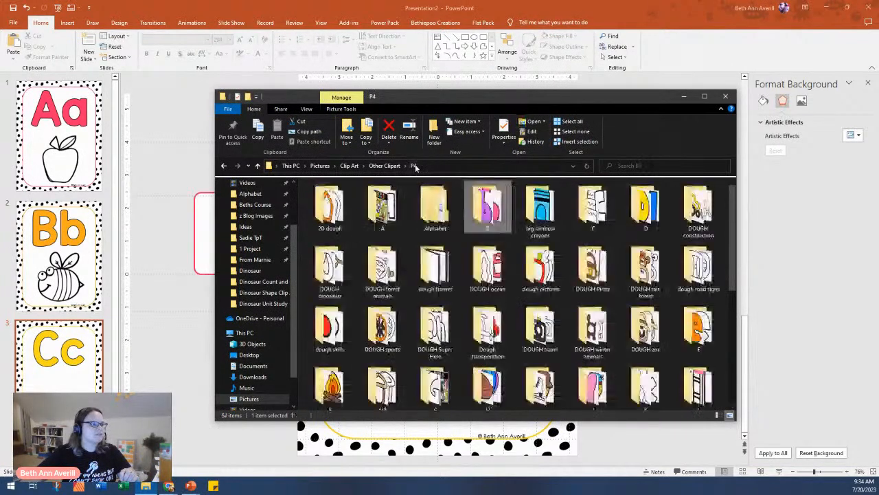
pyautogui.doubleClick(595, 203)
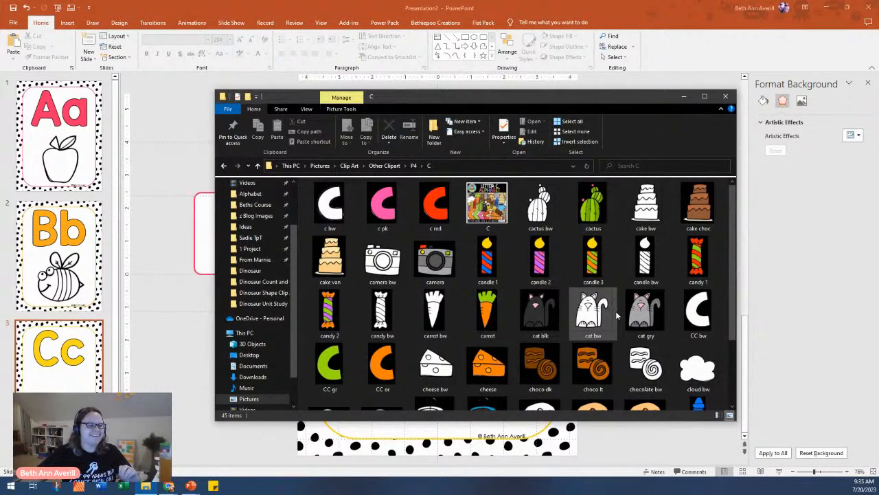
pyautogui.moveTo(588, 316); pyautogui.dragTo(247, 453)
# - Move the cat beneath the Cc letters and enlarge it to fill the lower half of the frame
pyautogui.moveTo(422, 267); pyautogui.dragTo(406, 353)
pyautogui.moveTo(492, 283); pyautogui.dragTo(527, 255)
pyautogui.moveTo(456, 317); pyautogui.dragTo(468, 324)
pyautogui.moveTo(539, 256); pyautogui.dragTo(526, 269)
pyautogui.moveTo(461, 338)
pyautogui.mouseDown()
pyautogui.moveTo(474, 318)
pyautogui.moveTo(455, 334)
pyautogui.moveTo(467, 344)
pyautogui.mouseUp()
pyautogui.click(643, 383)
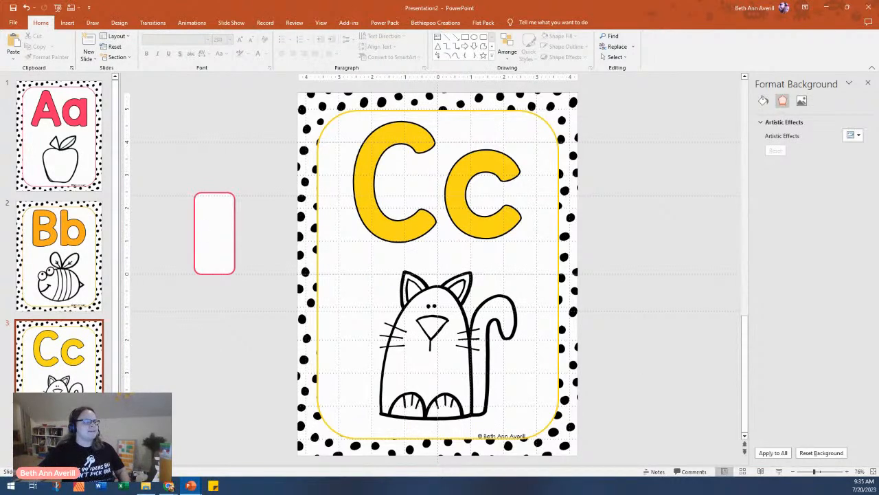
# - Duplicate the Cc poster slide and change the copy's letters to Dd
pyautogui.rightClick(83, 401)
pyautogui.click(107, 305)
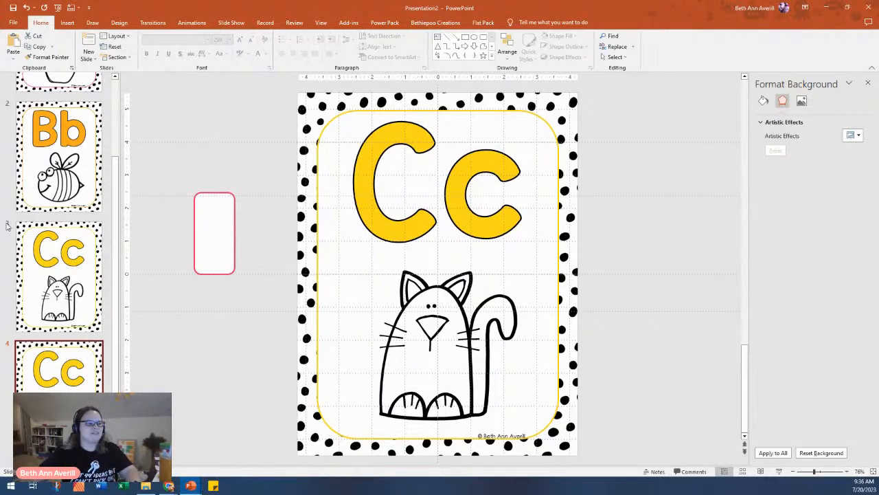
pyautogui.click(400, 183)
pyautogui.doubleClick(400, 183)
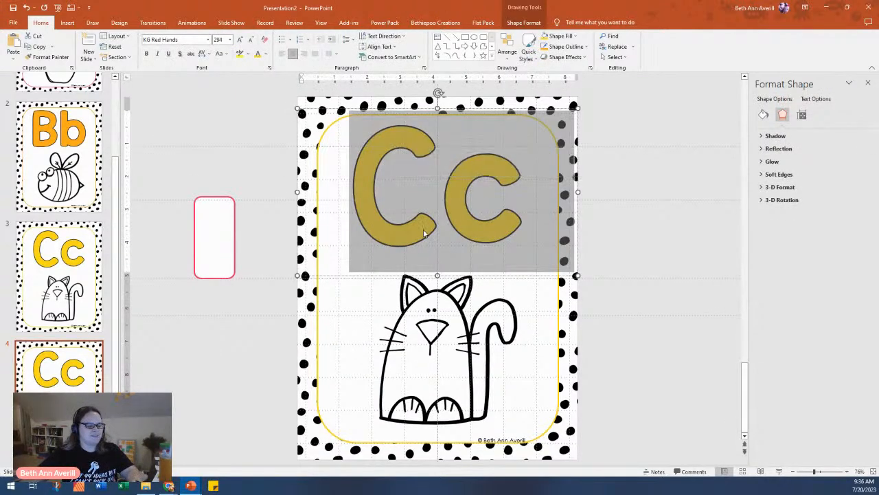
pyautogui.write('Dd')
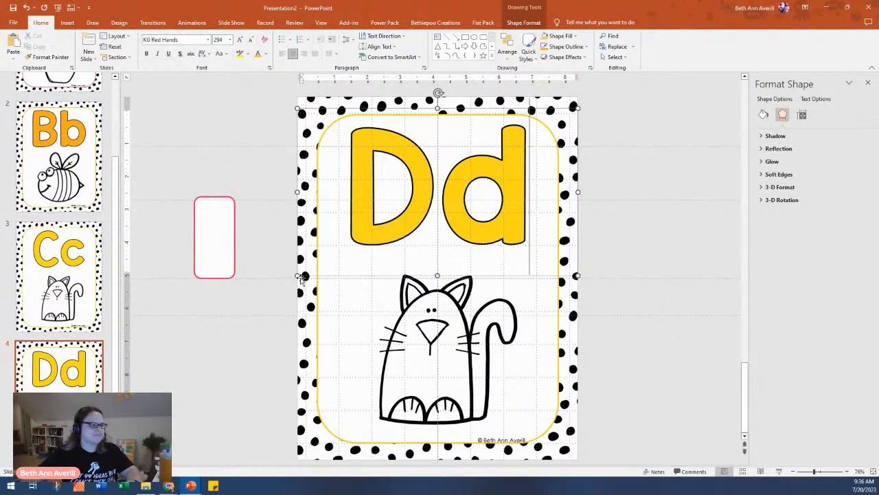
# - Set the font color of the Dd letters to the green theme color
pyautogui.click(301, 278)
pyautogui.click(265, 55)
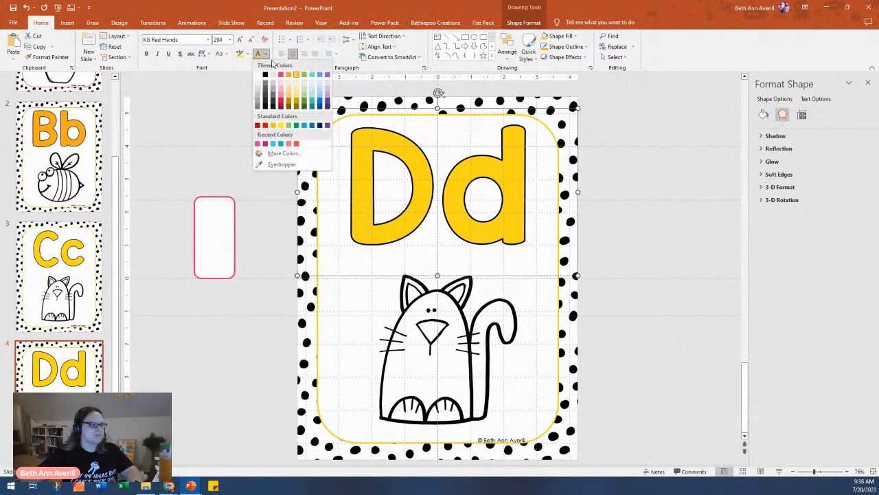
pyautogui.click(303, 75)
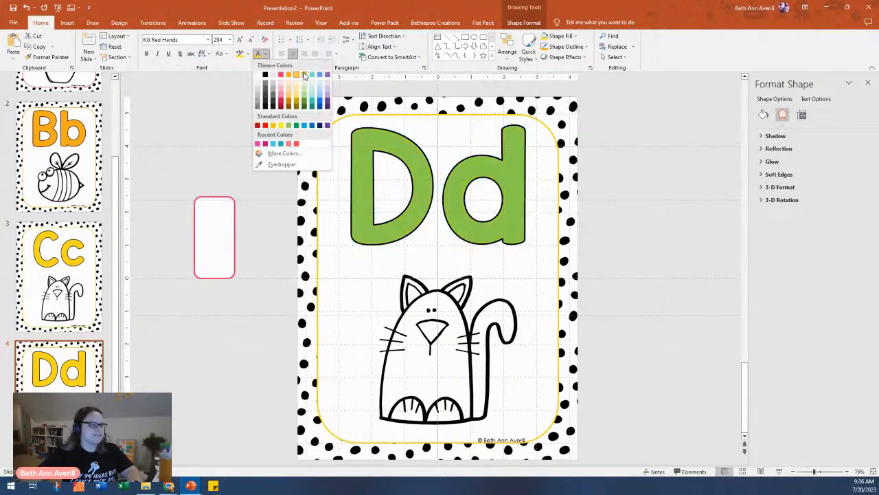
# - Set the outline color of the rounded frame on the Dd poster to the green theme color
pyautogui.click(326, 305)
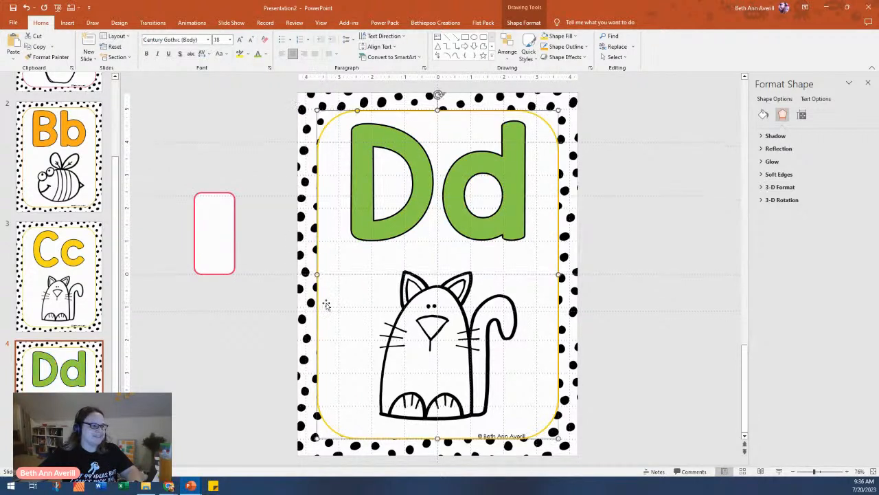
pyautogui.click(763, 114)
pyautogui.click(857, 300)
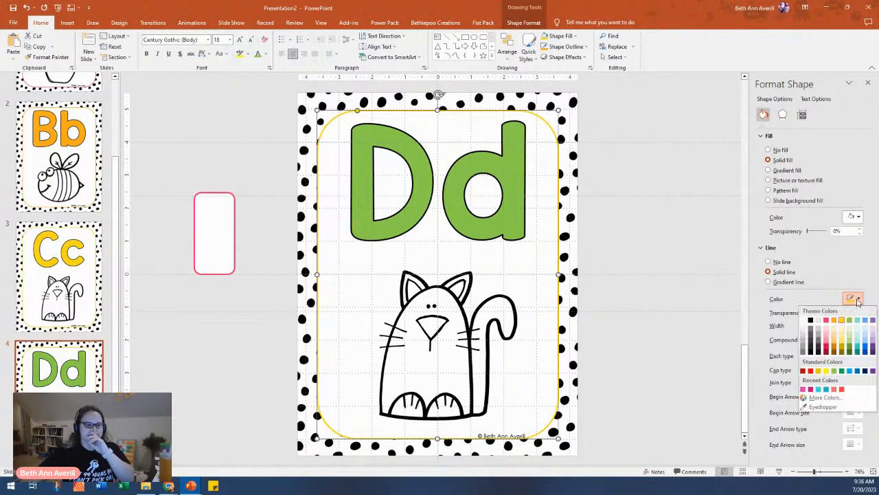
pyautogui.click(850, 320)
pyautogui.click(638, 347)
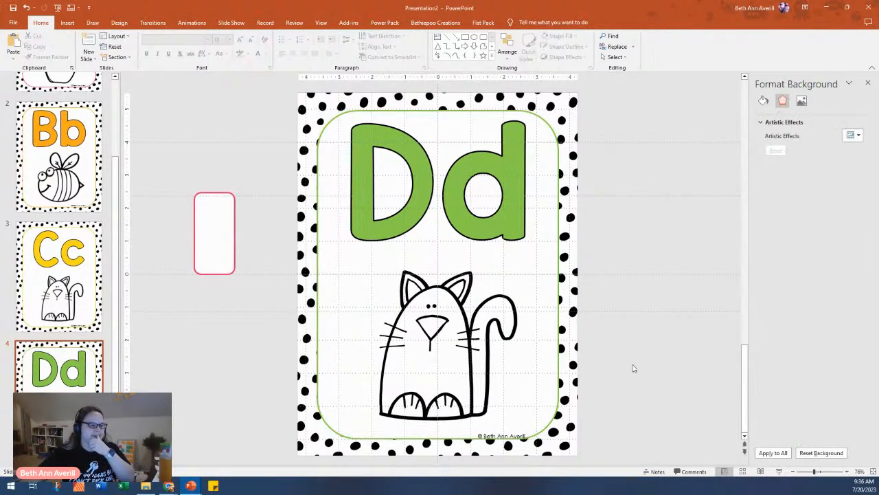
pyautogui.click(316, 405)
pyautogui.click(763, 115)
pyautogui.click(597, 354)
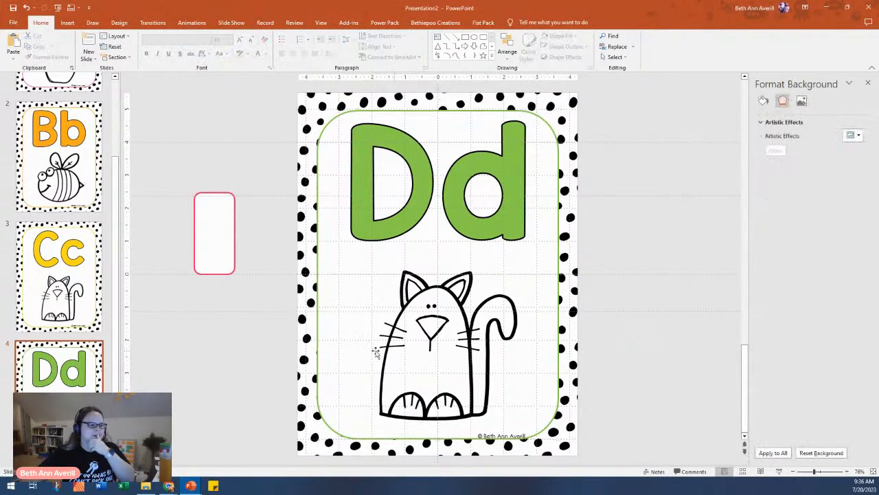
# - Replace the cat with the "dog bw" clip art from the P4 folder D, enlarged to about 5.66" by 5" beneath the Dd letters
pyautogui.click(419, 371)
pyautogui.press('Delete')
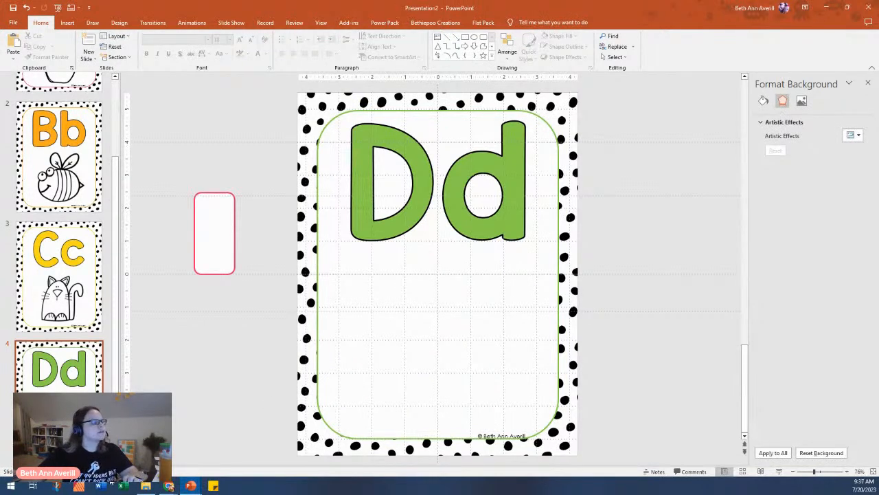
pyautogui.click(145, 485)
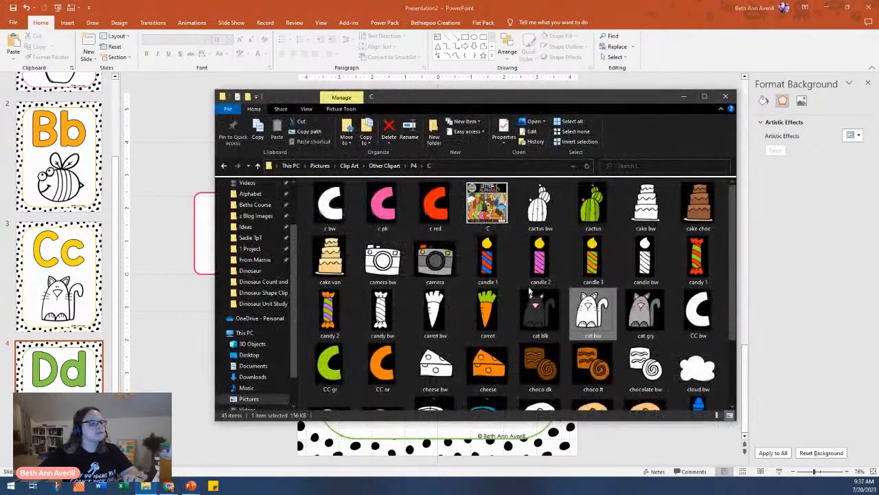
pyautogui.click(414, 166)
pyautogui.doubleClick(664, 226)
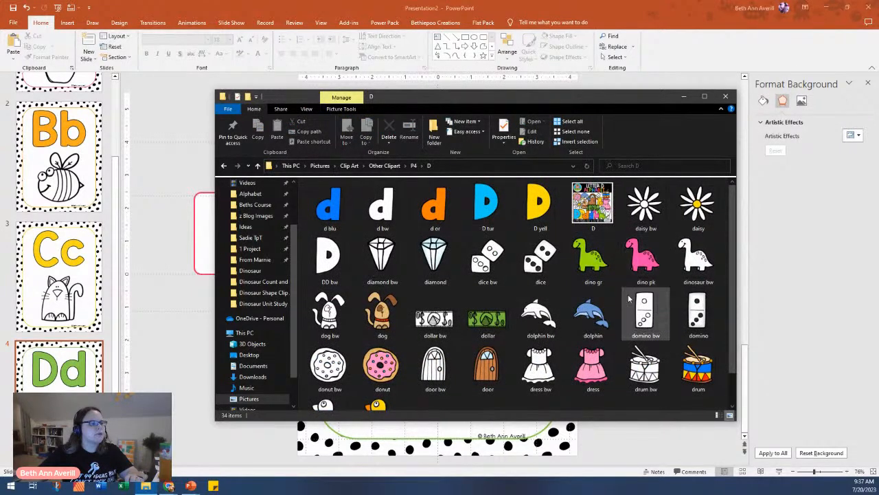
pyautogui.moveTo(329, 309); pyautogui.dragTo(305, 337)
pyautogui.moveTo(445, 287); pyautogui.dragTo(441, 363)
pyautogui.moveTo(505, 267); pyautogui.dragTo(520, 239)
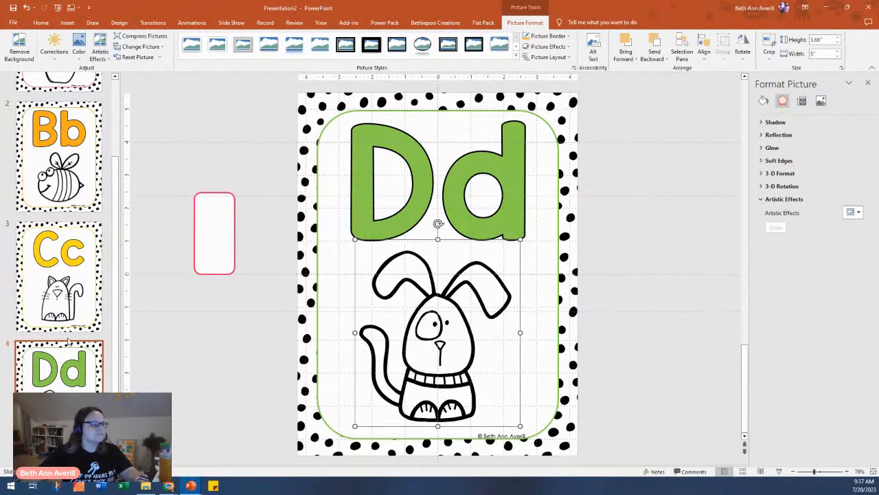
# - Duplicate the Dd poster slide and change the copy's letters to Ee
pyautogui.click(81, 383)
pyautogui.hotkey('ctrl', 'd')
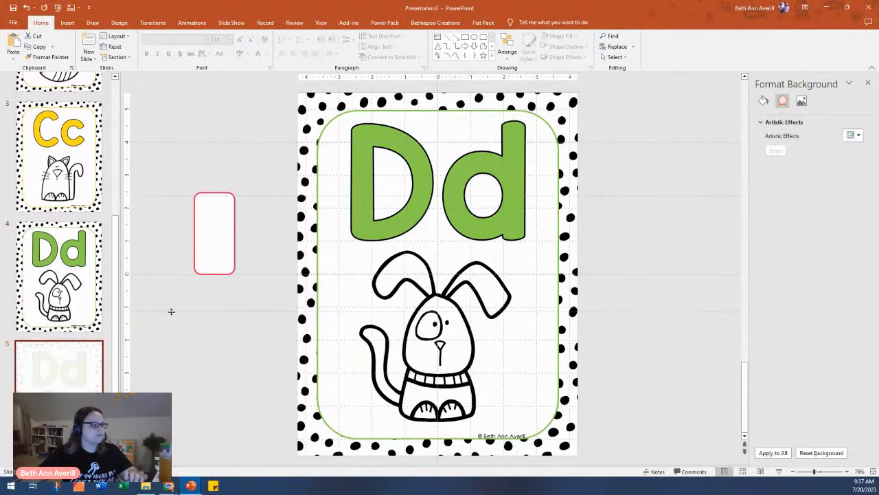
pyautogui.doubleClick(404, 196)
pyautogui.write('Ee')
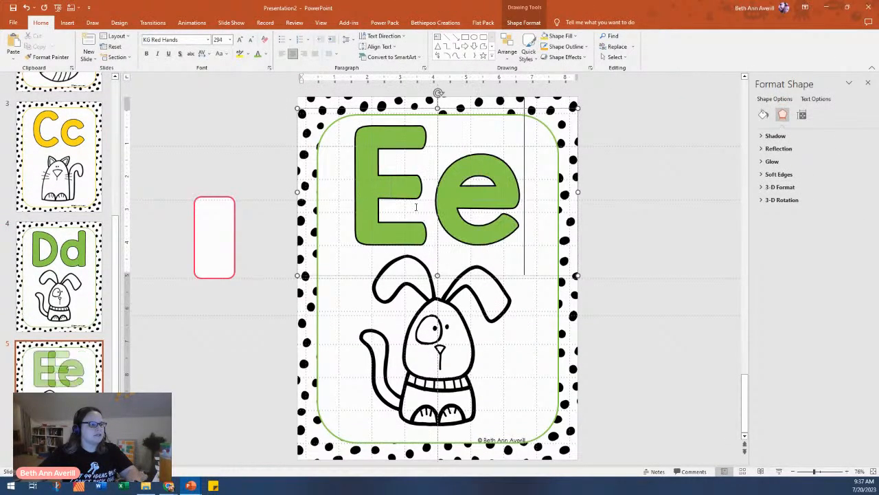
# - Replace the dog on the Ee poster with the "egg bw" clip art from the P4 folder E
pyautogui.click(413, 343)
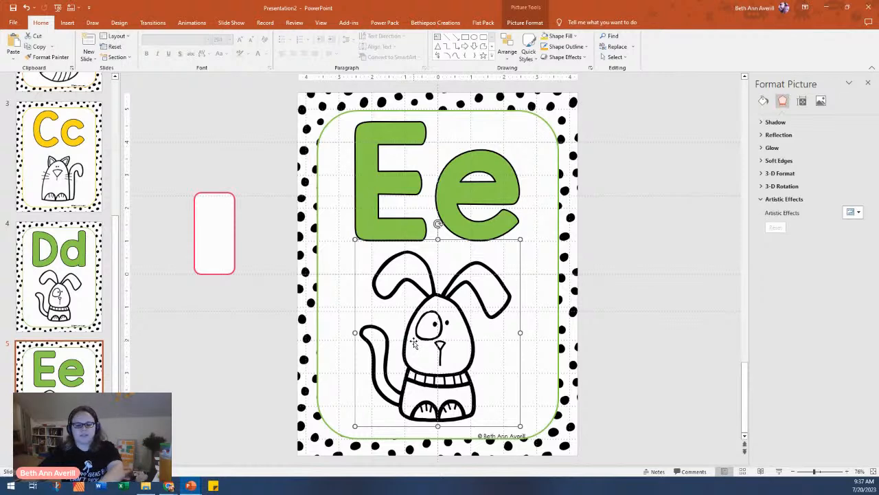
pyautogui.press('Delete')
pyautogui.click(147, 486)
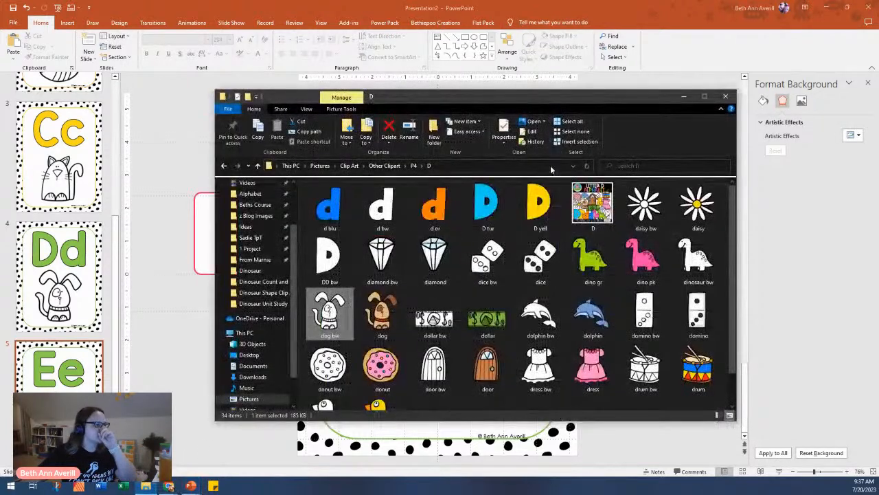
pyautogui.click(413, 166)
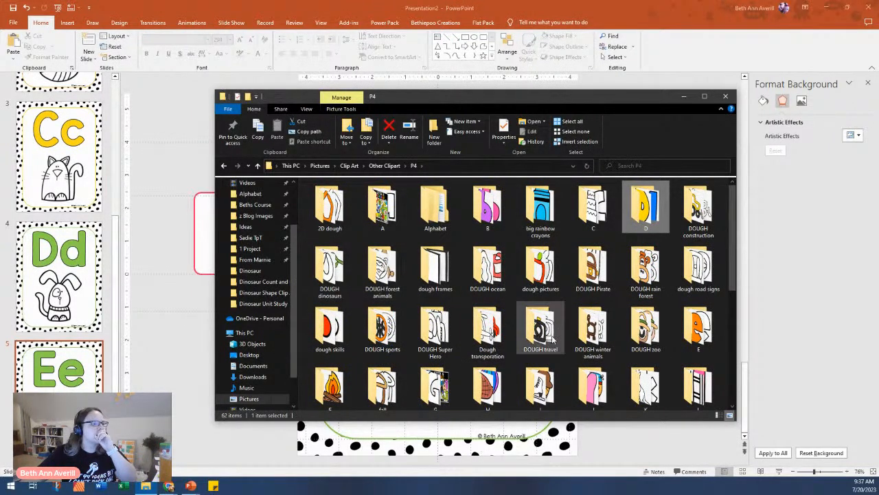
pyautogui.doubleClick(696, 317)
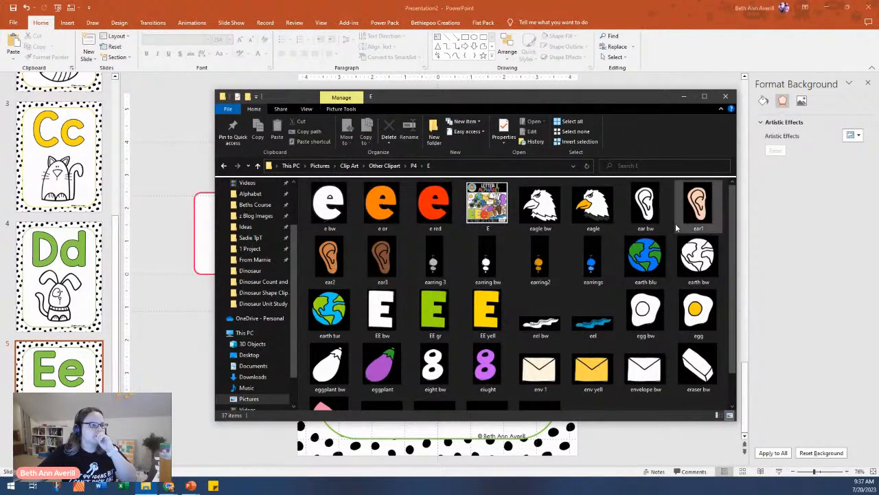
pyautogui.scroll(-1, 678, 229)
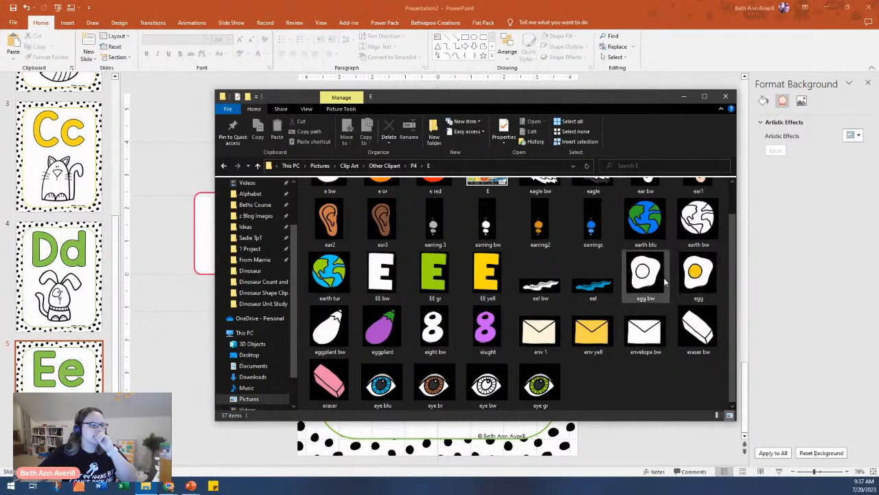
pyautogui.moveTo(645, 275); pyautogui.dragTo(178, 415)
# - Move the egg beneath the Ee letters and enlarge it to about 6.04" high by 5.54" wide
pyautogui.moveTo(465, 275); pyautogui.dragTo(428, 365)
pyautogui.moveTo(457, 304); pyautogui.dragTo(520, 221)
pyautogui.moveTo(432, 339); pyautogui.dragTo(446, 360)
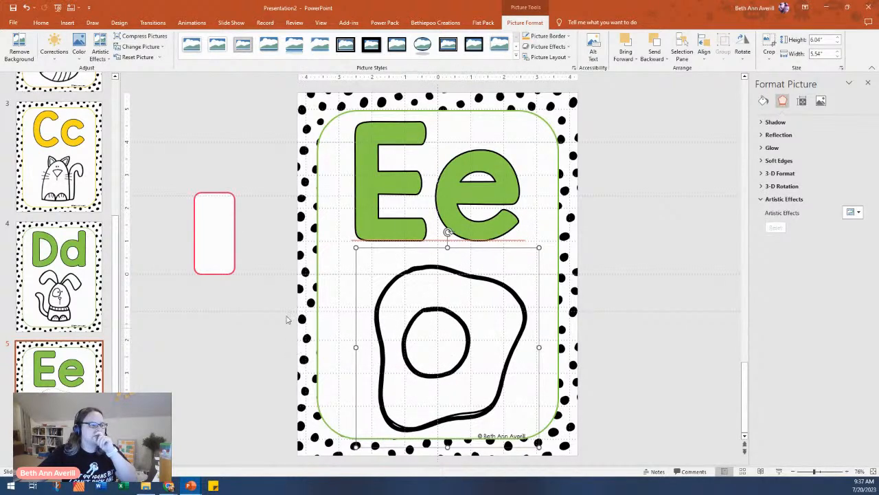
# - Set the font color of the Ee letters to the turquoise theme color
pyautogui.click(315, 248)
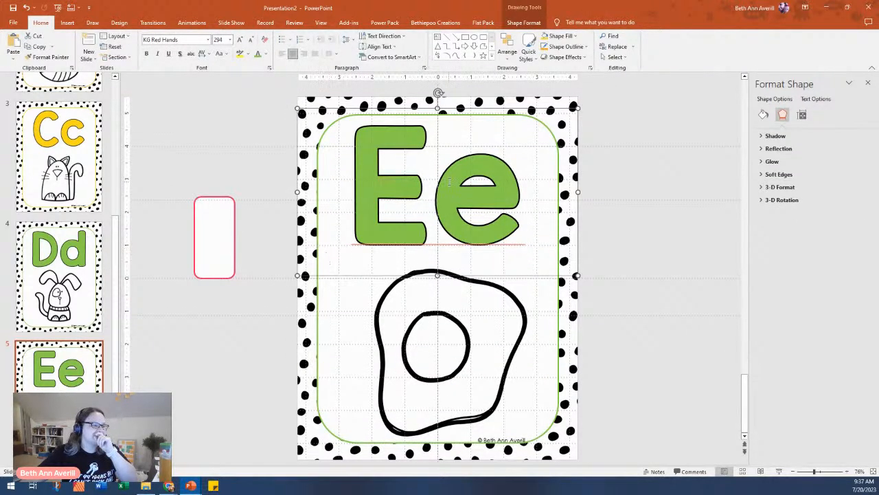
pyautogui.click(265, 54)
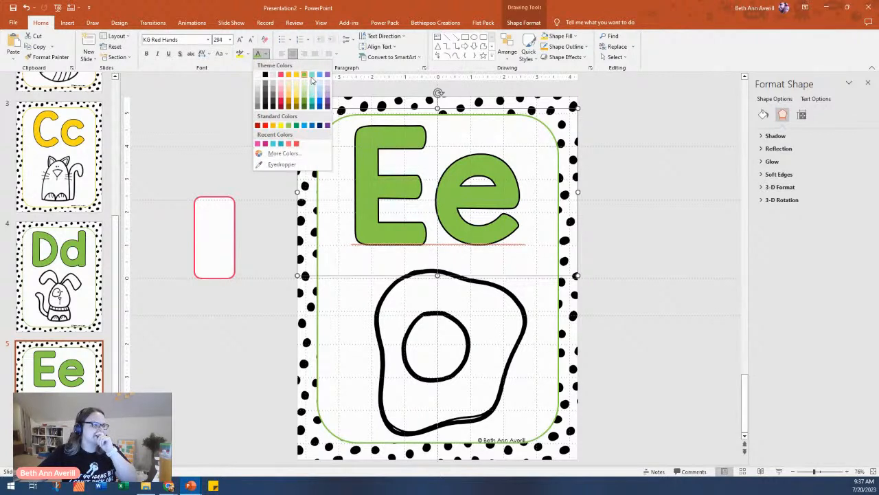
pyautogui.click(311, 83)
# - Set the outline color of the Ee poster's rounded frame to the turquoise theme color
pyautogui.click(324, 346)
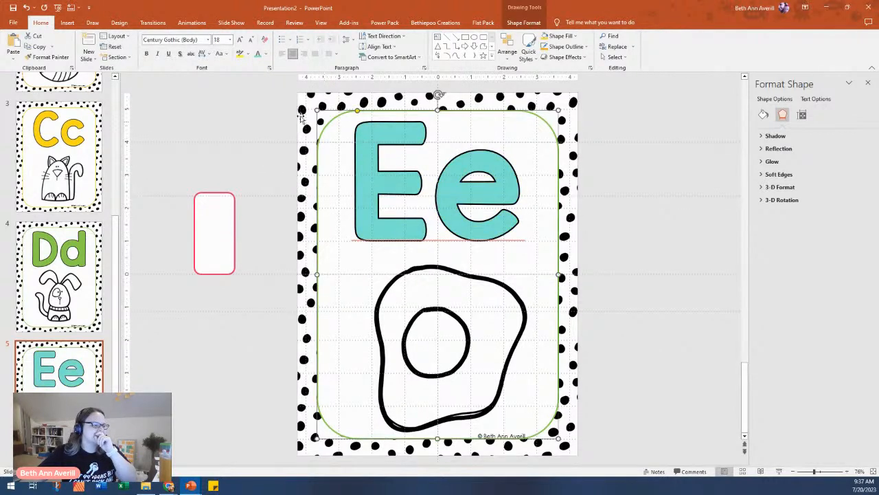
pyautogui.click(763, 115)
pyautogui.click(854, 299)
pyautogui.click(857, 321)
pyautogui.click(649, 383)
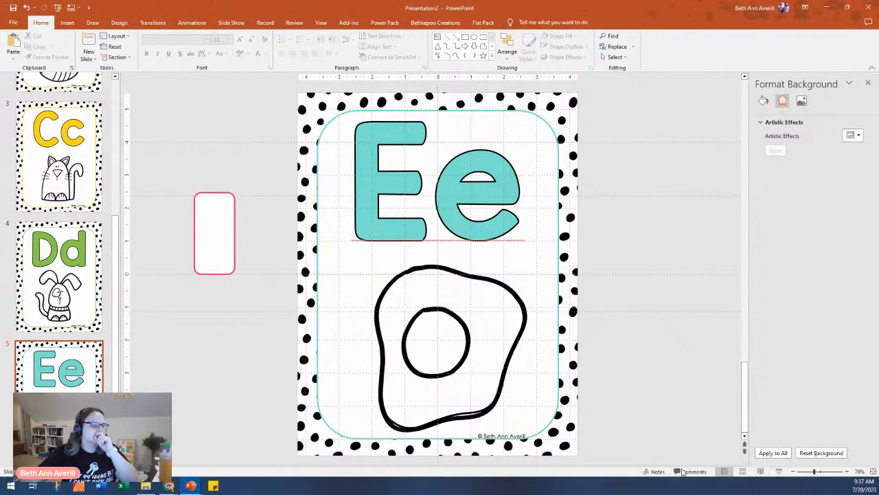
# - Duplicate the Ee poster slide and change the copy's letters to Ff
pyautogui.hotkey('ctrl', 'd')
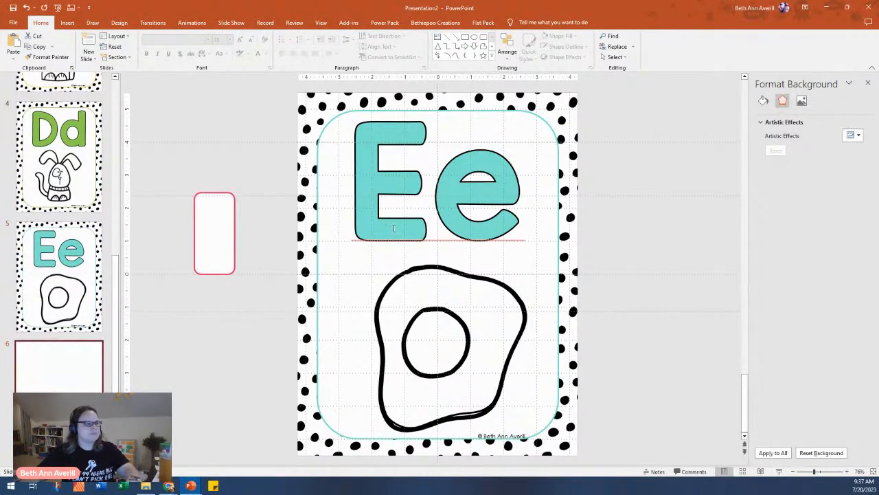
pyautogui.tripleClick(369, 239)
pyautogui.write('Ff')
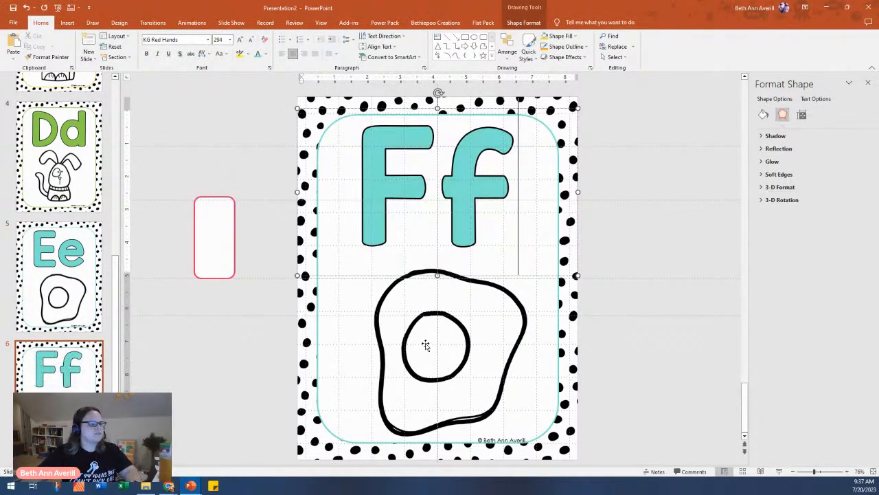
# - Set the outline color of the Ff poster's rounded frame to the blue theme color
pyautogui.click(337, 350)
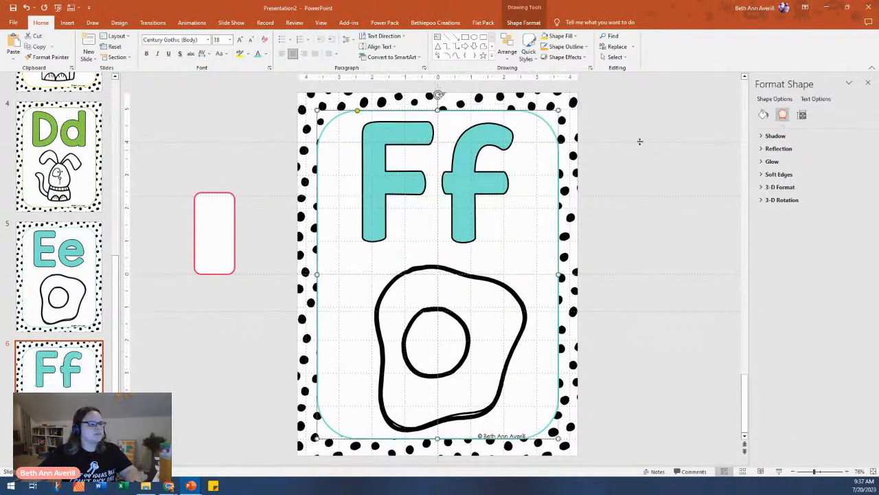
pyautogui.click(763, 115)
pyautogui.click(858, 299)
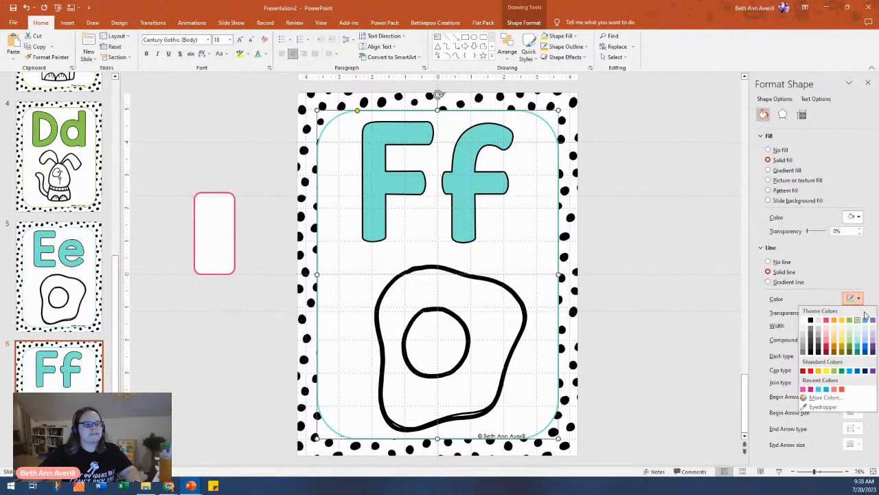
pyautogui.click(864, 320)
# - Set the font color of the Ff letters to the blue theme color
pyautogui.click(350, 190)
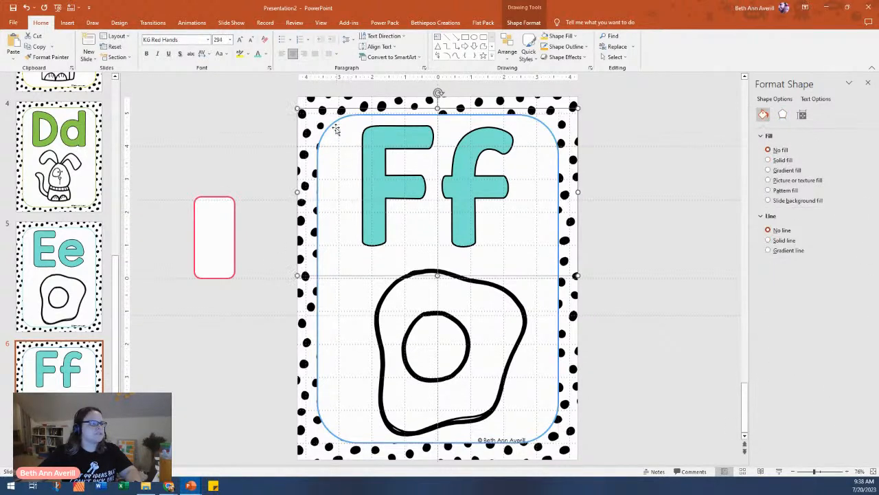
pyautogui.click(267, 54)
pyautogui.click(303, 100)
# - Replace the egg with the "fan bw" clip art from the P4 folder F, enlarged to about 5.8" by 4.93" beneath the Ff letters
pyautogui.click(489, 338)
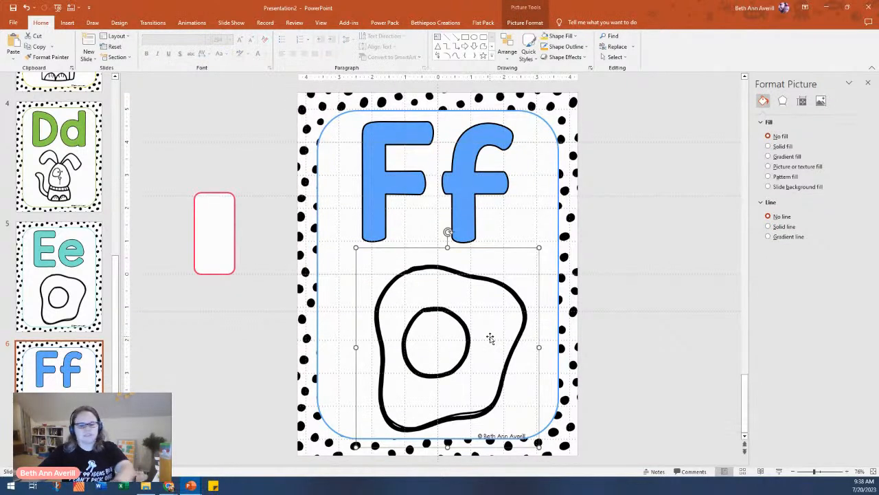
pyautogui.press('Delete')
pyautogui.click(147, 486)
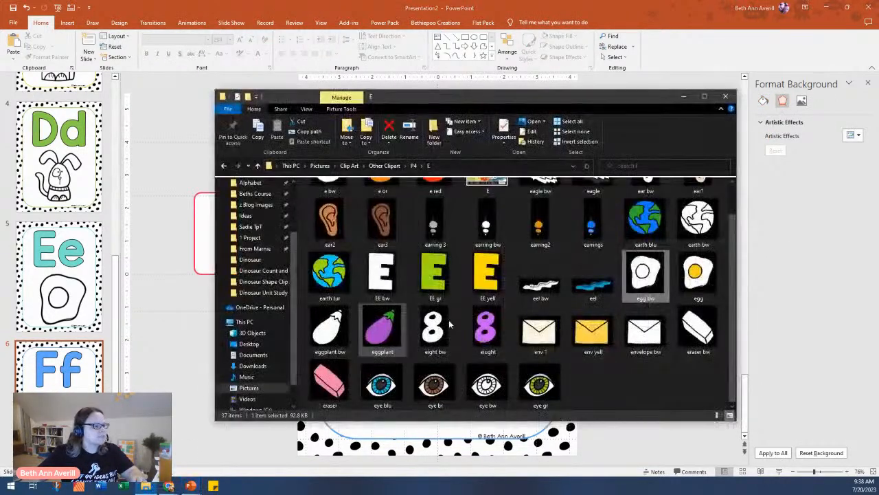
pyautogui.hotkey('alt', 'Up')
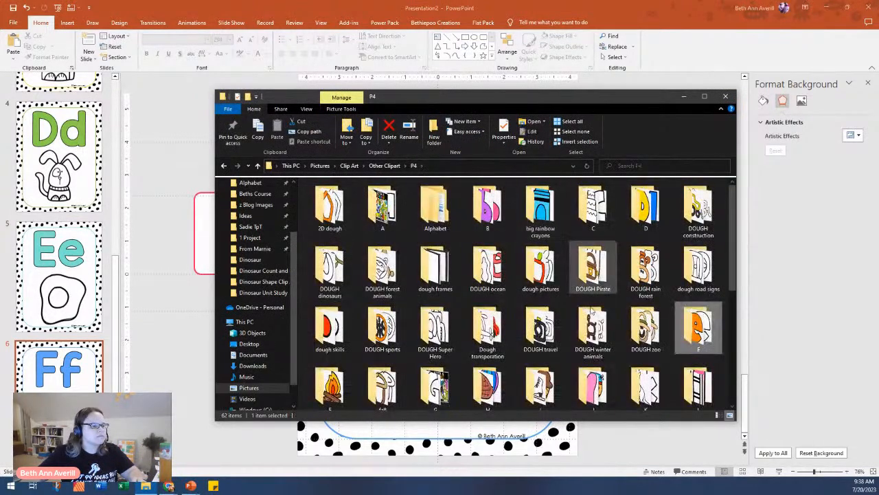
pyautogui.doubleClick(329, 388)
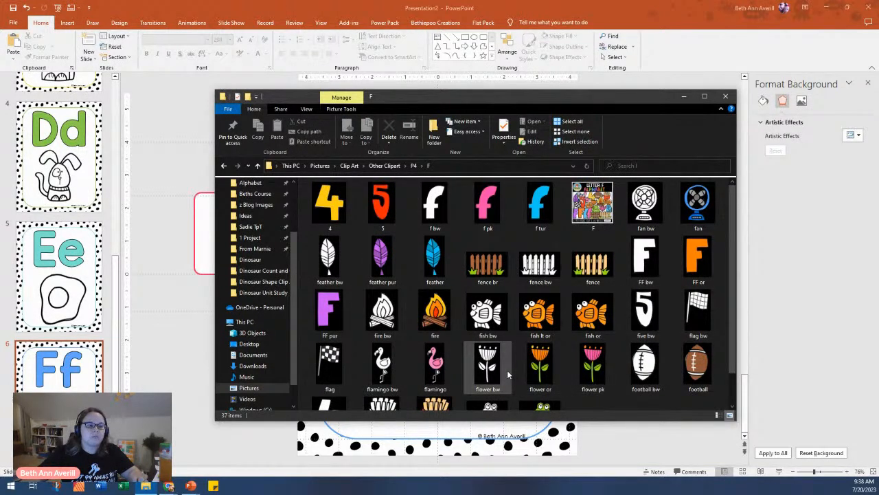
pyautogui.scroll(-1, 502, 314)
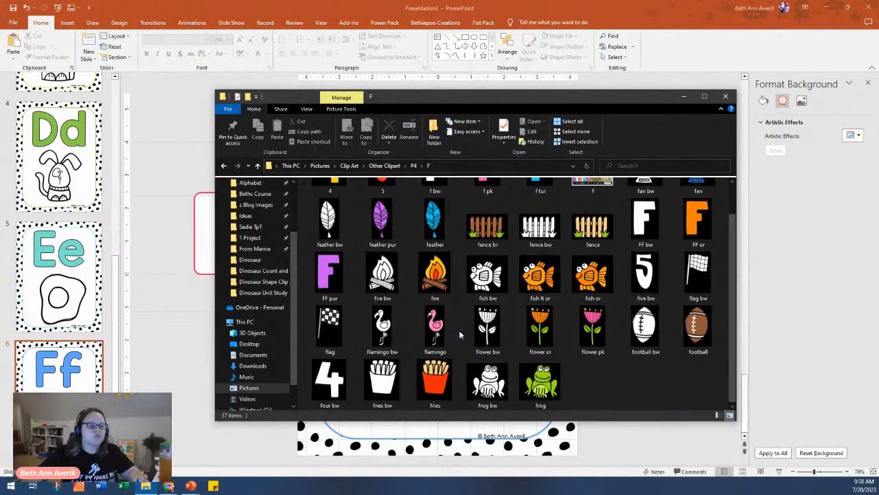
pyautogui.scroll(1, 496, 375)
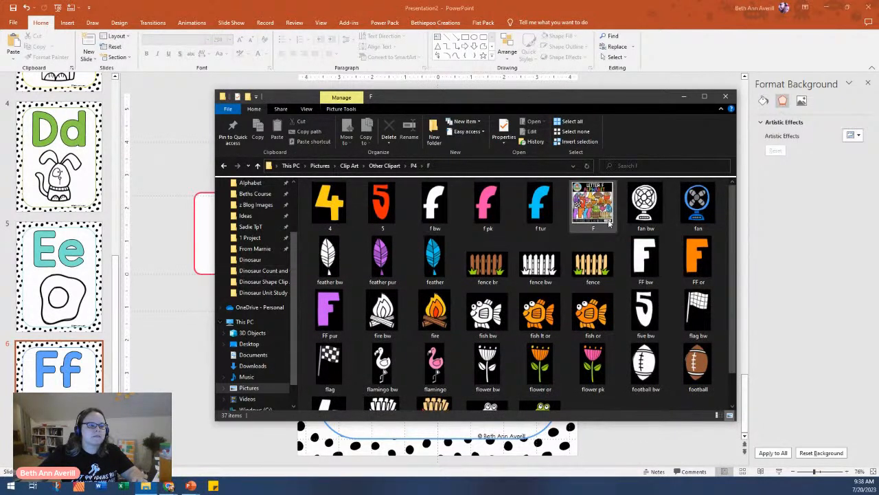
pyautogui.moveTo(646, 206); pyautogui.dragTo(185, 420)
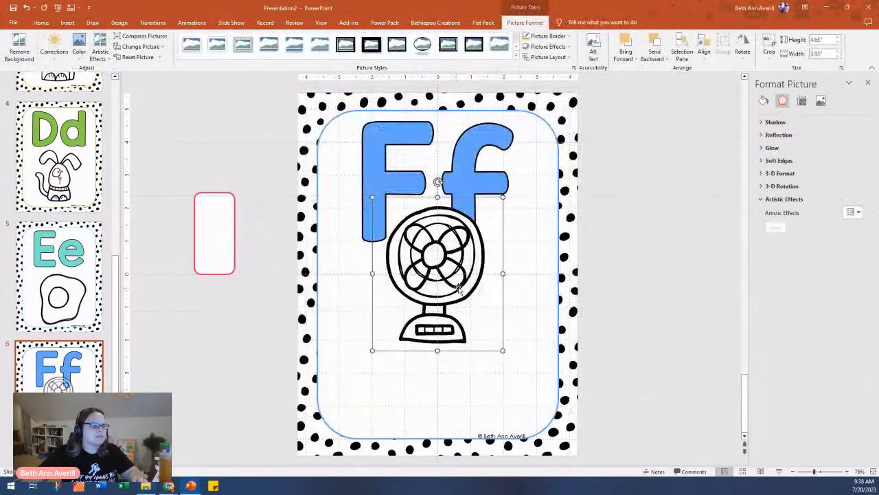
pyautogui.moveTo(485, 211); pyautogui.dragTo(528, 232)
pyautogui.moveTo(477, 342); pyautogui.dragTo(465, 340)
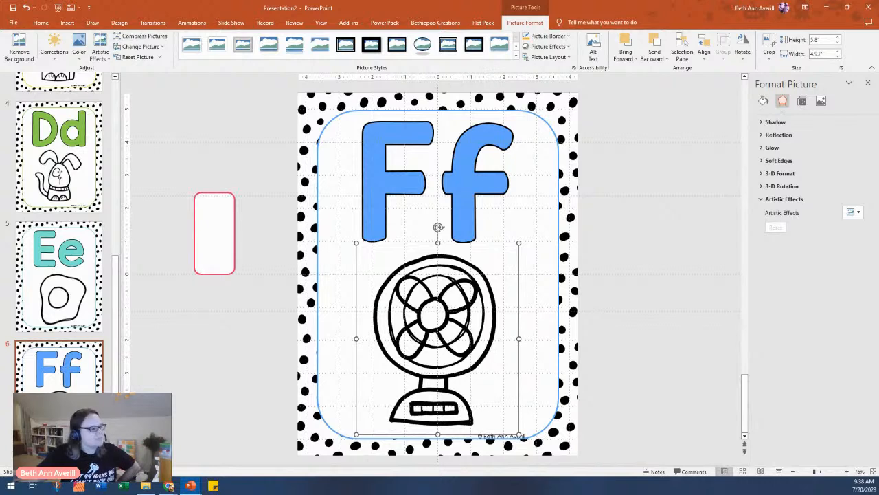
# - Open "Alphabet Posters Templates Valentines Day" from the recent Alphabet Posters folder and look through its rainbow poster slides
pyautogui.click(13, 22)
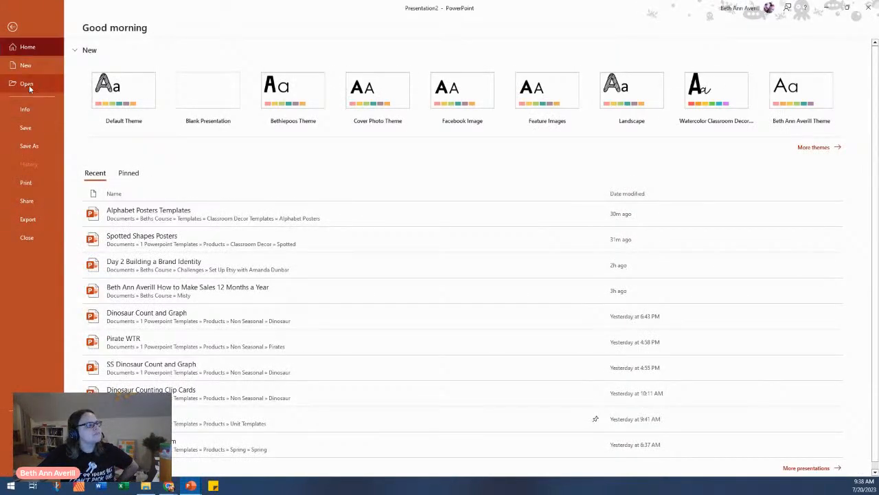
pyautogui.click(27, 84)
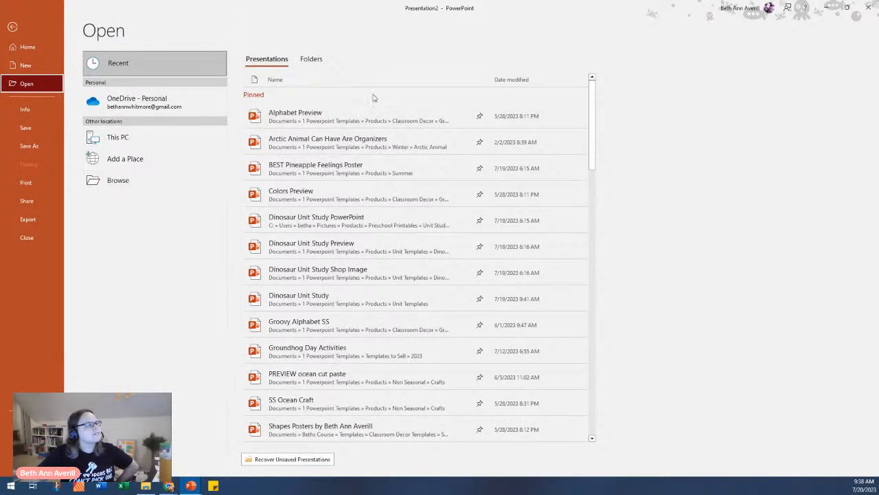
pyautogui.click(118, 180)
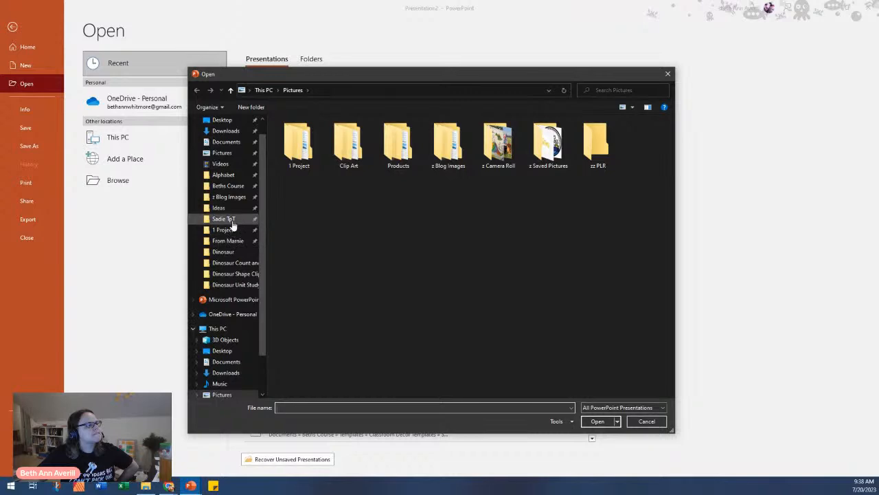
pyautogui.click(667, 74)
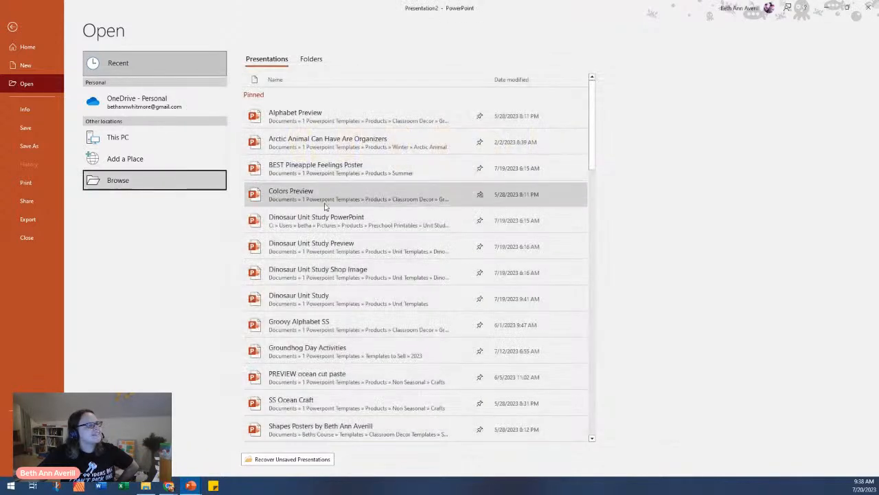
pyautogui.click(307, 63)
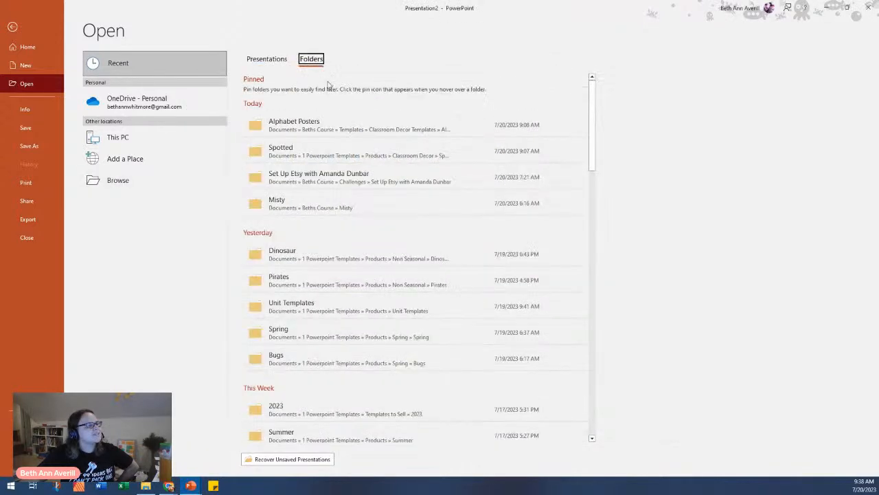
pyautogui.click(323, 125)
pyautogui.doubleClick(363, 144)
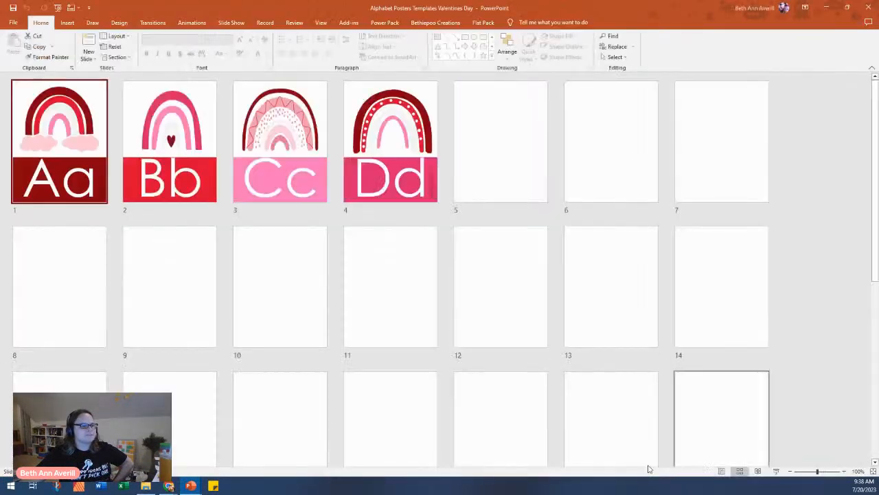
pyautogui.scroll(-5, 682, 362)
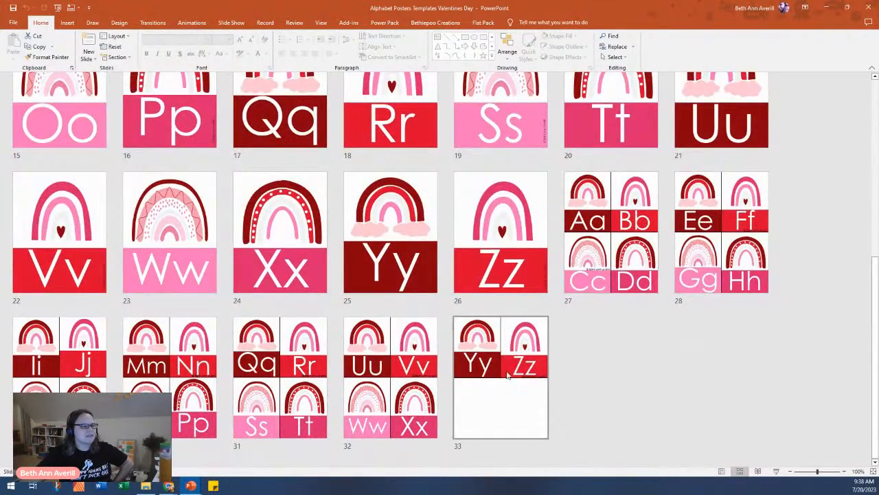
pyautogui.scroll(5, 566, 314)
# - Switch the Valentines Day rainbow posters to the custom Bright Rainbow theme colors
pyautogui.click(67, 114)
pyautogui.click(118, 22)
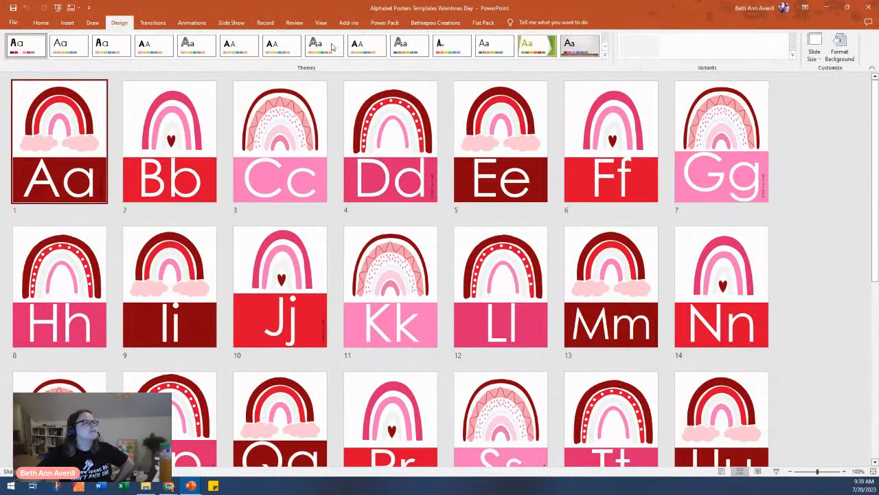
pyautogui.click(793, 57)
pyautogui.moveTo(689, 66)
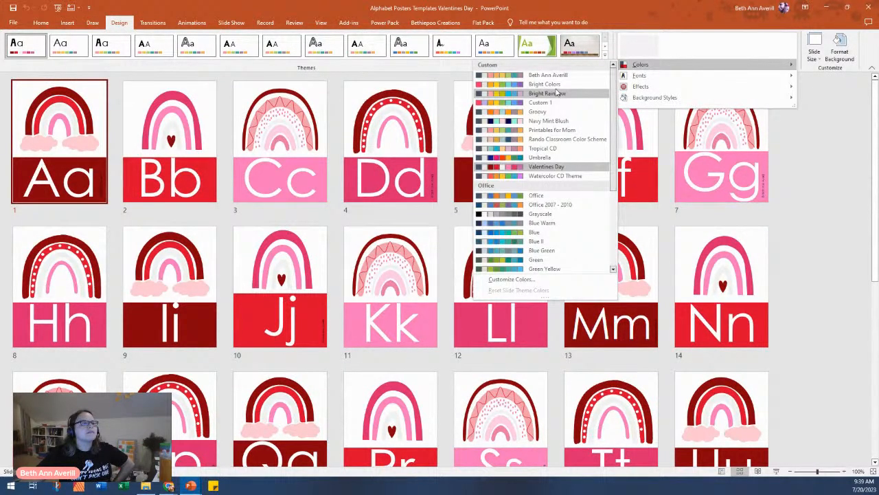
pyautogui.click(557, 93)
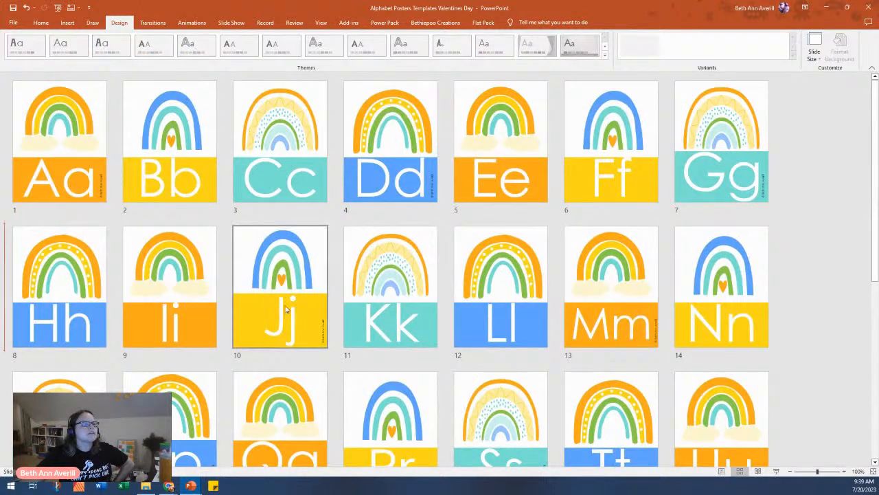
# - Compare the recolored full-page posters with the four-per-page slide 27 and close the Valentines Day presentation without saving
pyautogui.scroll(-5, 612, 275)
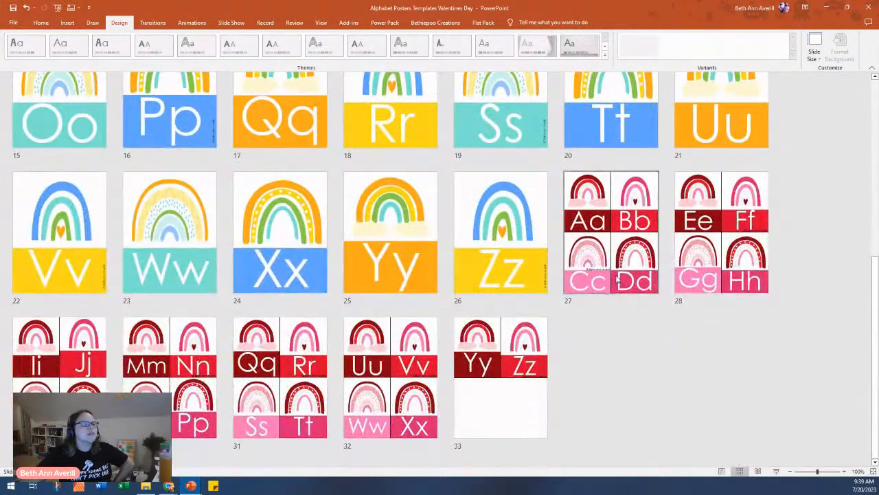
pyautogui.doubleClick(616, 278)
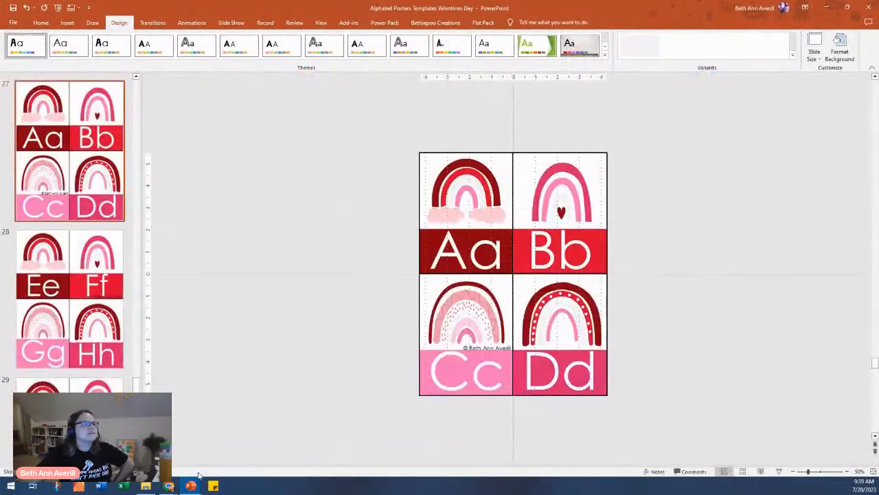
pyautogui.click(494, 219)
pyautogui.click(378, 223)
pyautogui.click(451, 197)
pyautogui.click(294, 244)
pyautogui.scroll(5, 126, 290)
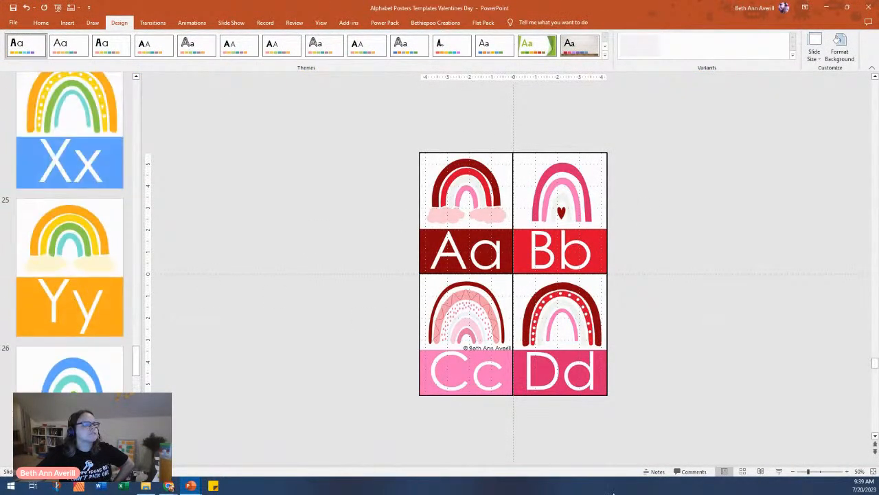
pyautogui.click(743, 471)
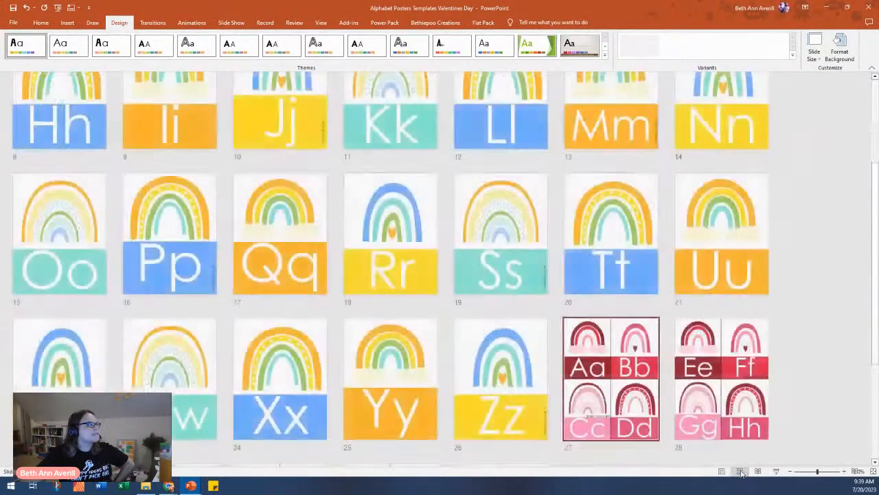
pyautogui.scroll(2, 631, 351)
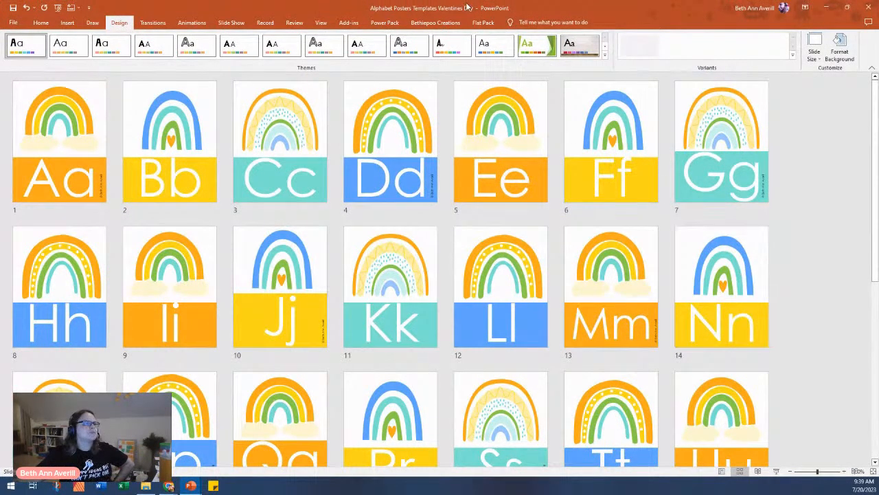
pyautogui.click(870, 6)
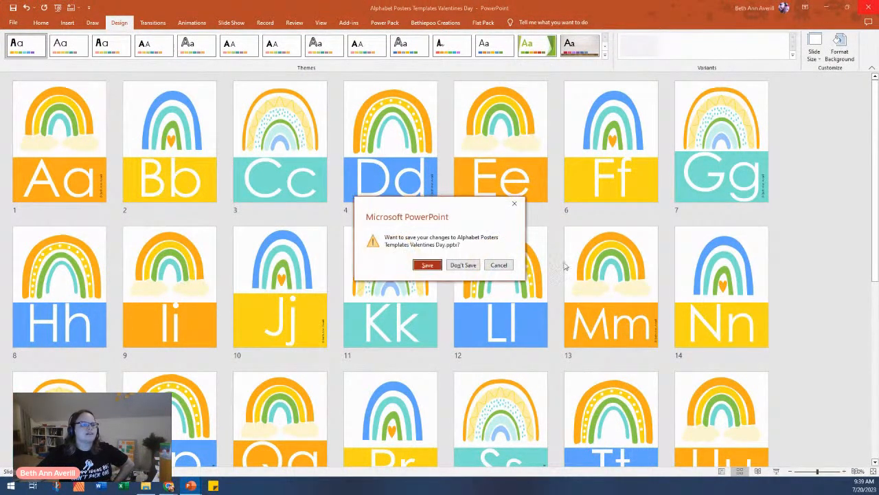
pyautogui.click(462, 265)
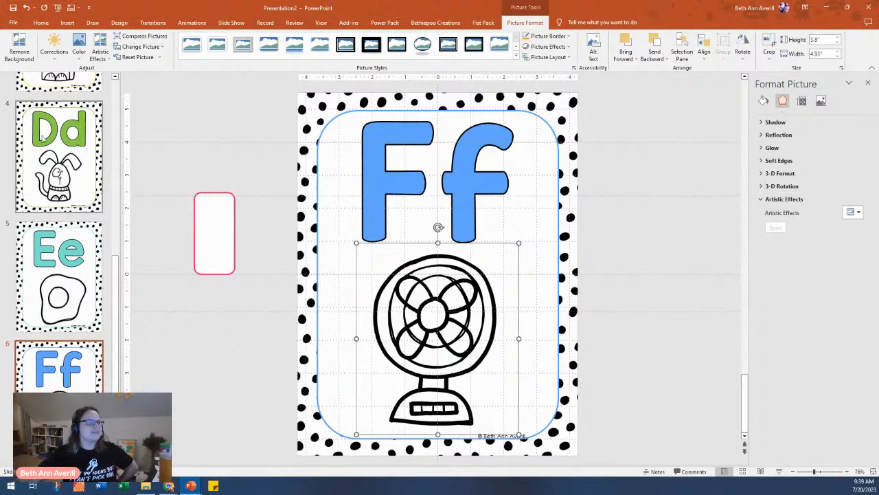
# - Open "Groovy Boho Rainbow Alphabet" from Documents > 1 Powerpoint Templates > Products > Classroom Decor > Alphabet Posters
pyautogui.click(22, 26)
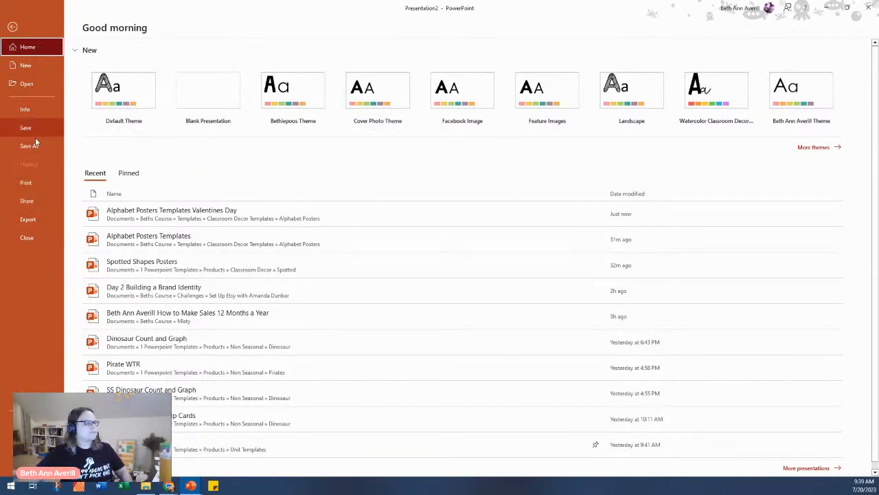
pyautogui.click(27, 83)
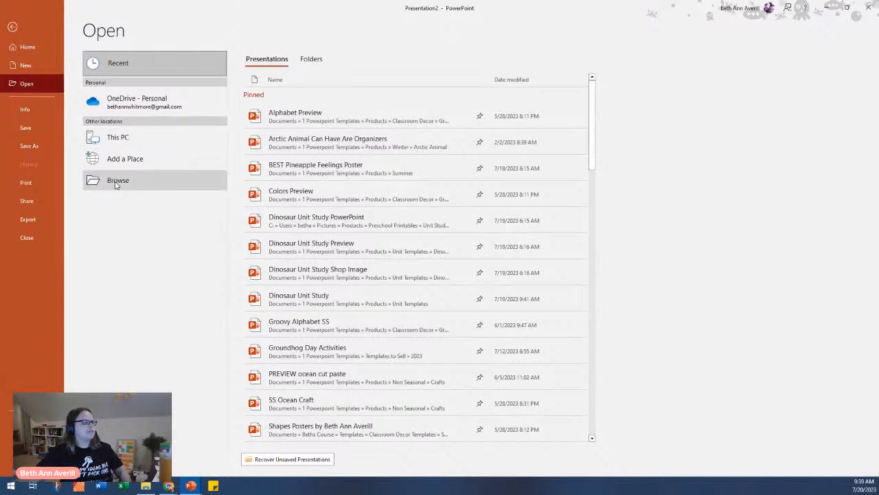
pyautogui.click(136, 193)
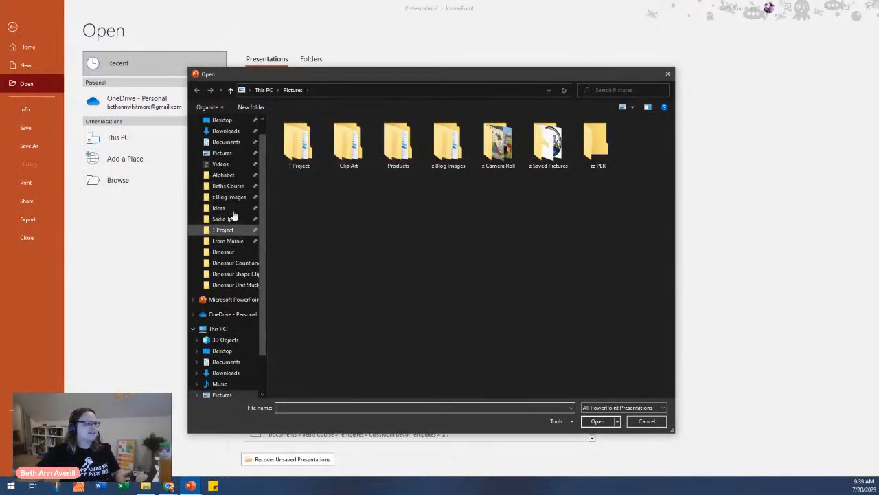
pyautogui.click(227, 142)
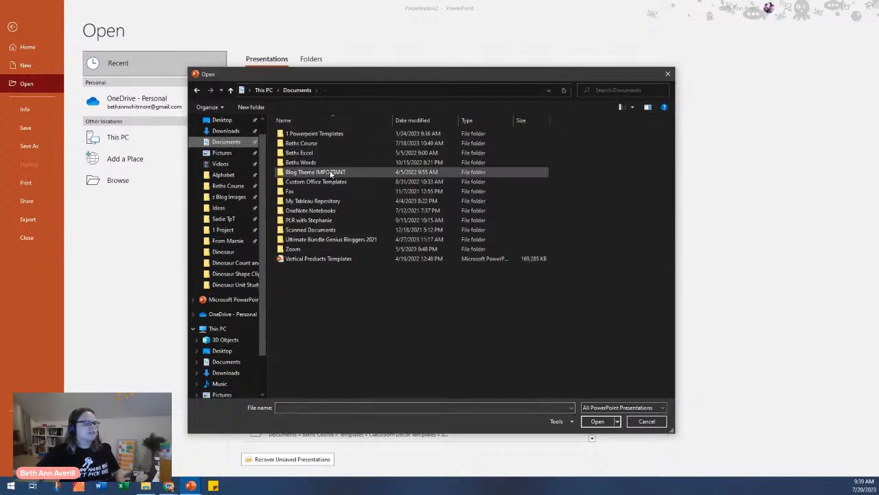
pyautogui.doubleClick(318, 134)
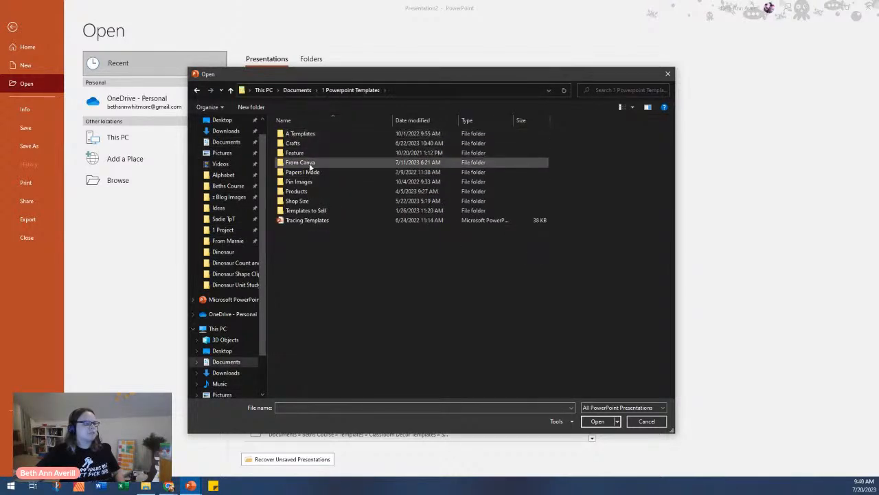
pyautogui.doubleClick(306, 191)
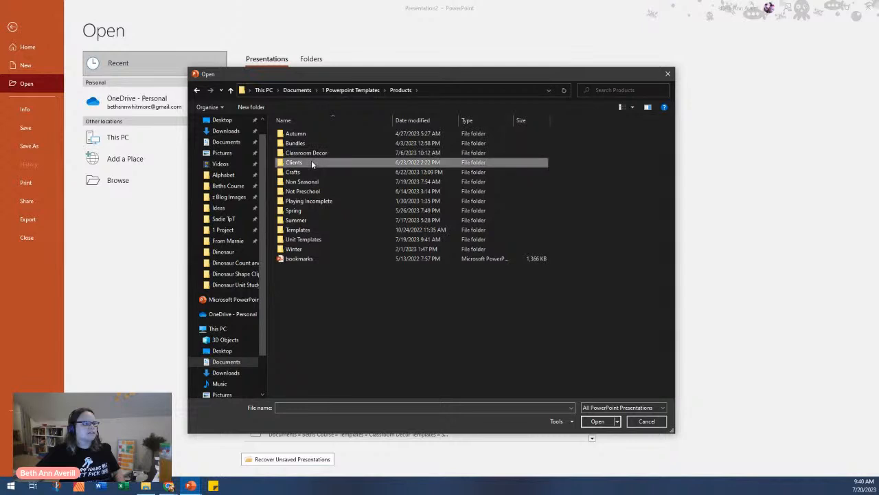
pyautogui.doubleClick(310, 156)
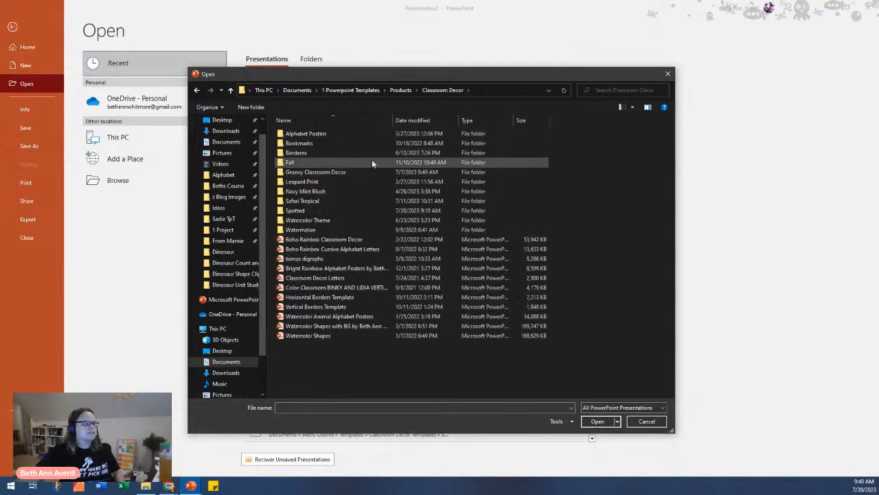
pyautogui.doubleClick(321, 134)
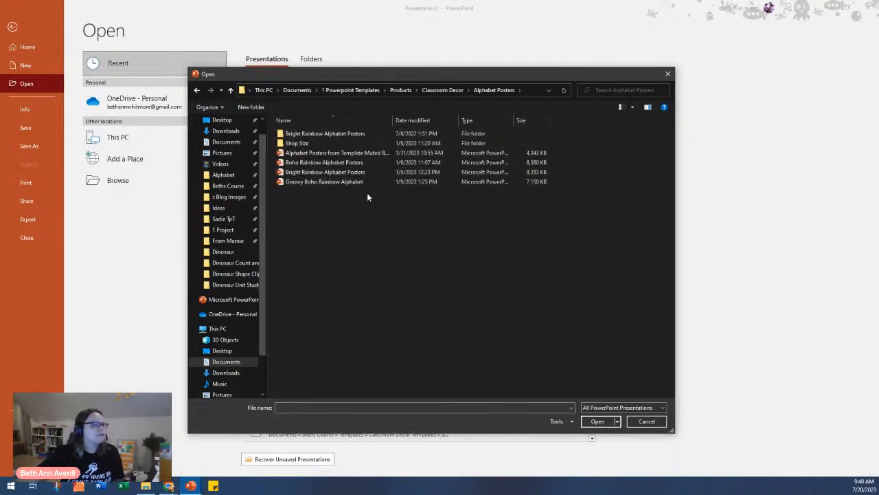
pyautogui.doubleClick(317, 183)
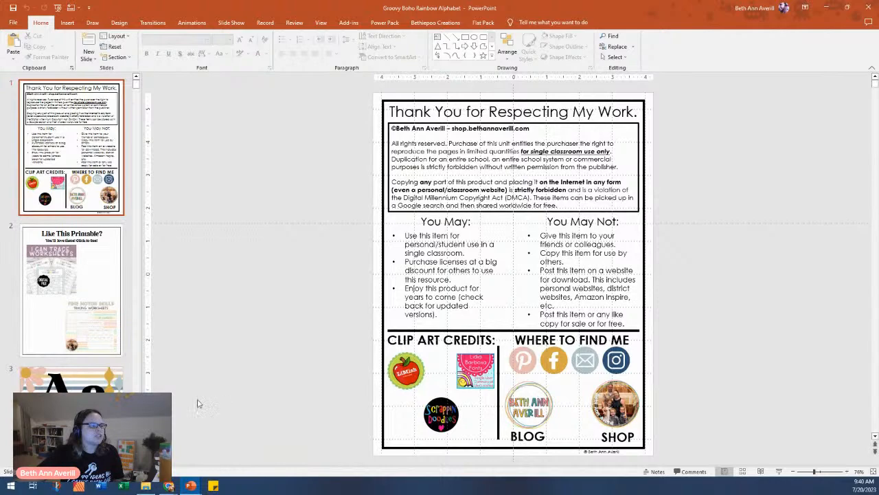
# - Review the groovy alphabet posters in the slide overview, from the flower versions through to the clip art versions
pyautogui.scroll(-12, 71, 234)
pyautogui.scroll(-8, 71, 233)
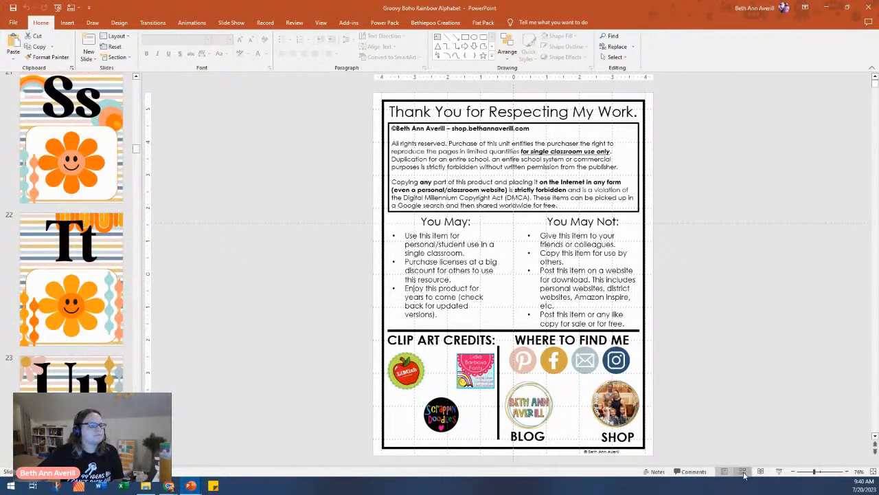
pyautogui.click(744, 472)
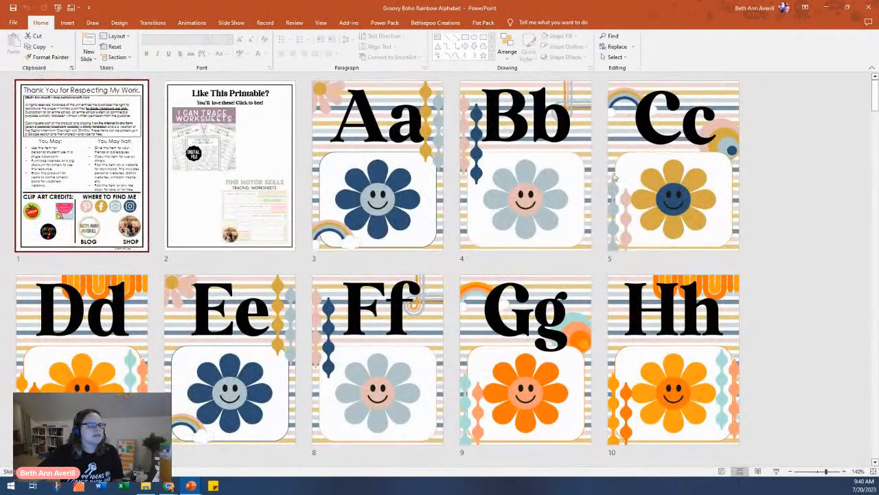
pyautogui.scroll(-2, 362, 312)
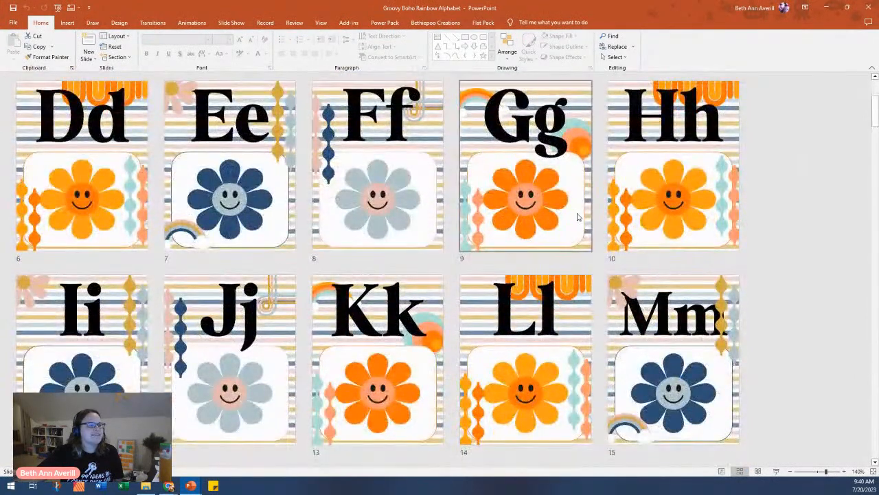
pyautogui.scroll(-4, 618, 274)
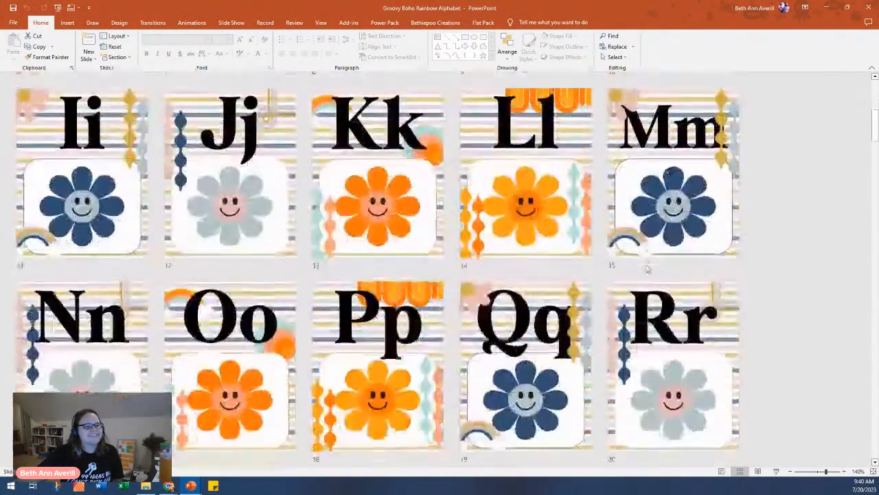
pyautogui.scroll(-4, 564, 300)
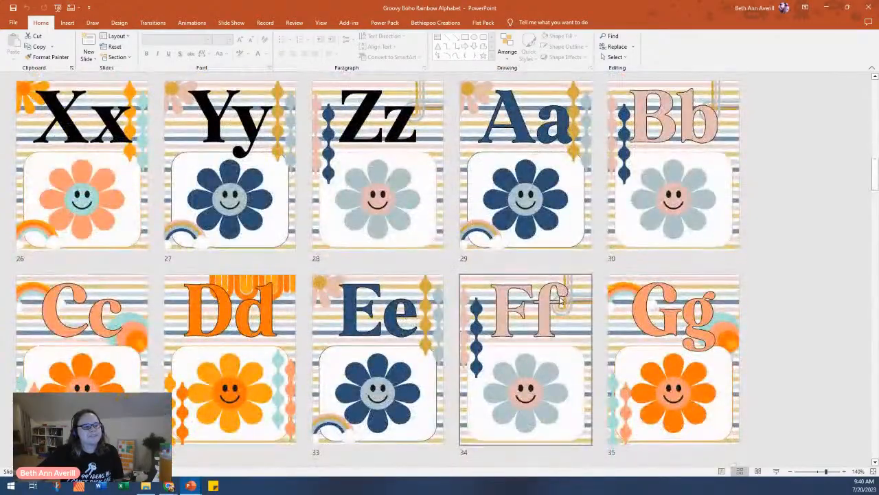
pyautogui.scroll(-2, 553, 305)
pyautogui.scroll(-12, 552, 306)
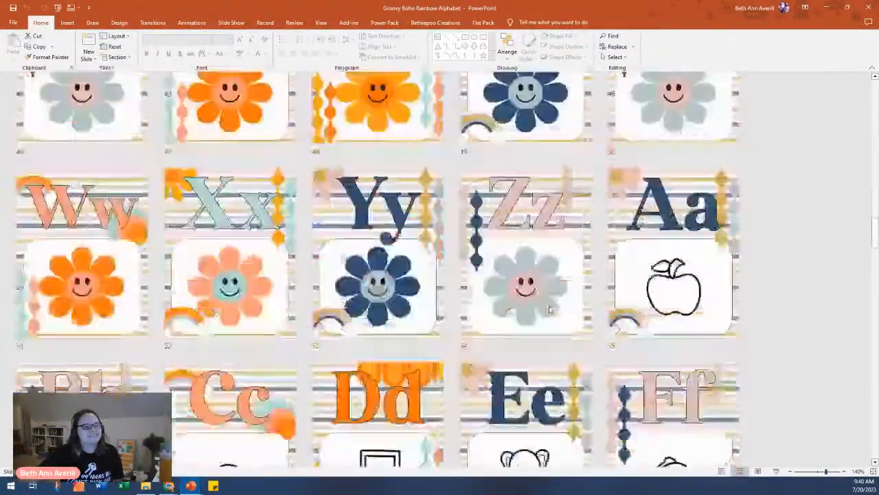
pyautogui.scroll(-8, 550, 312)
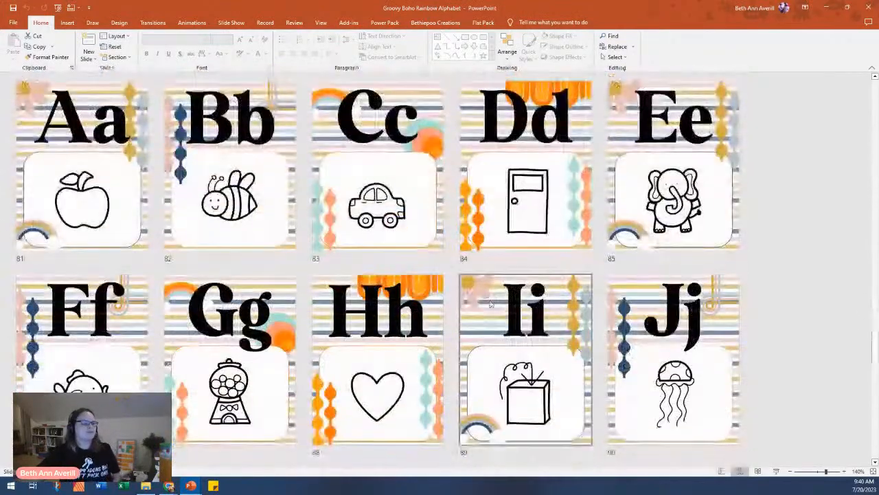
# - View the Ii poster on slide 89 at full size, checking its box clip art, and return to the slide overview
pyautogui.click(529, 399)
pyautogui.doubleClick(529, 394)
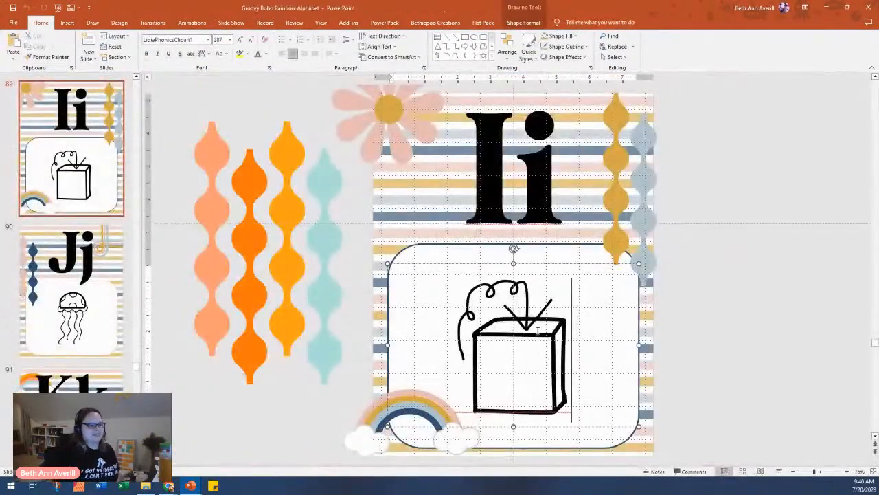
pyautogui.click(742, 472)
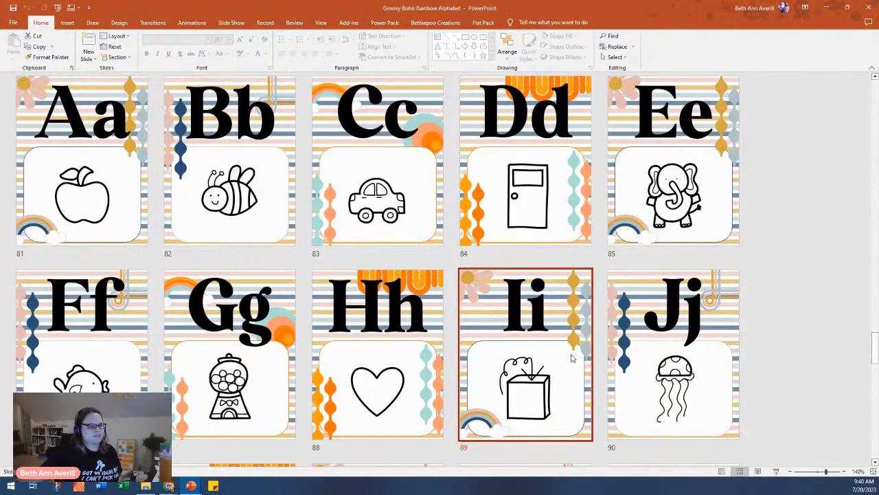
# - Return to the first slide of the Groovy Boho Rainbow Alphabet presentation and close it
pyautogui.press('Home')
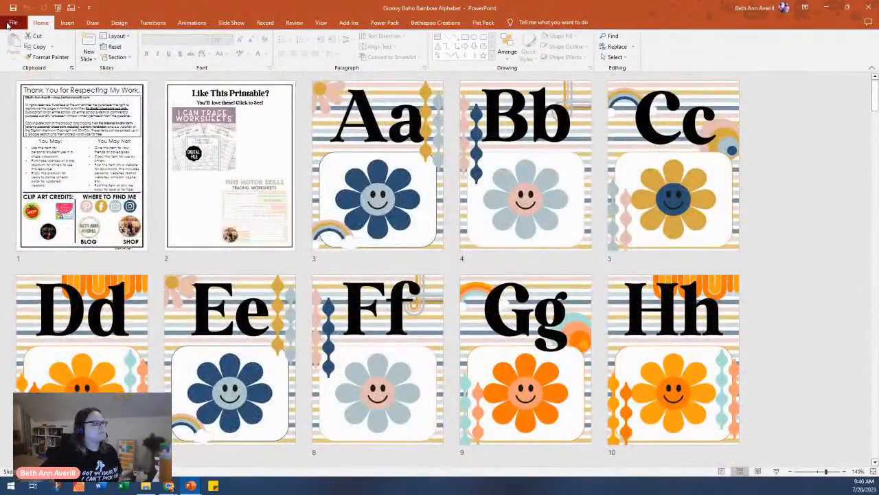
pyautogui.click(9, 24)
pyautogui.click(21, 238)
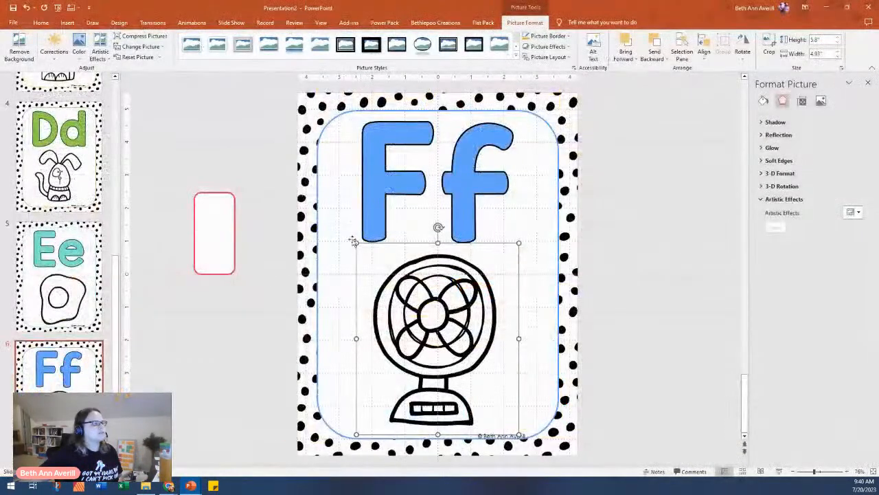
# - Duplicate the Ff poster slide, delete the fan clip art from the copy and replace its letters with Gg
pyautogui.click(629, 351)
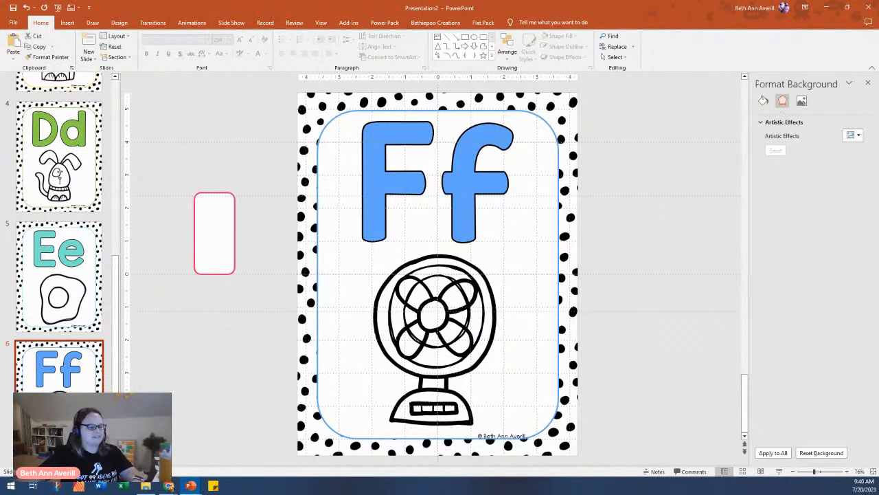
pyautogui.hotkey('ctrl', 'd')
pyautogui.click(393, 350)
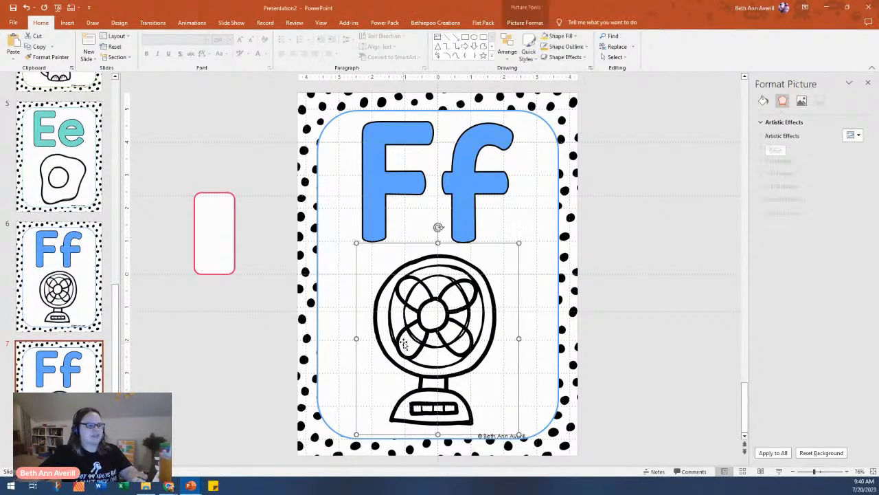
pyautogui.press('Delete')
pyautogui.click(466, 208)
pyautogui.doubleClick(467, 208)
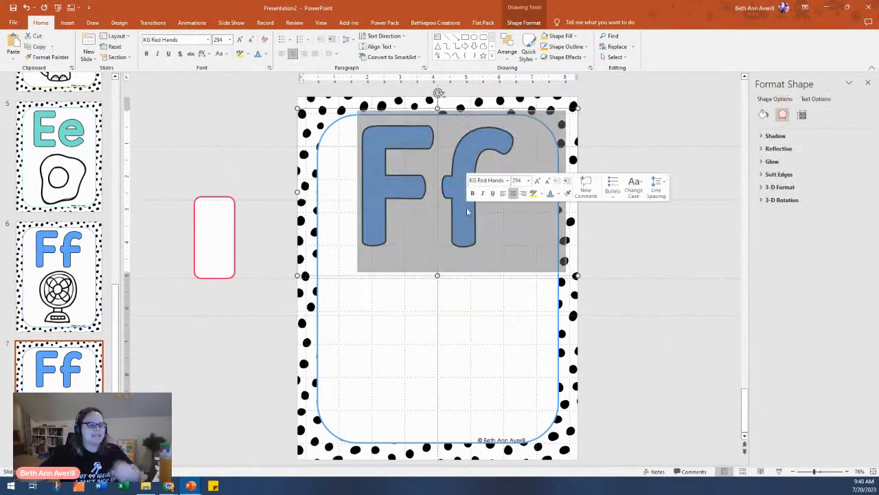
pyautogui.write('Gg')
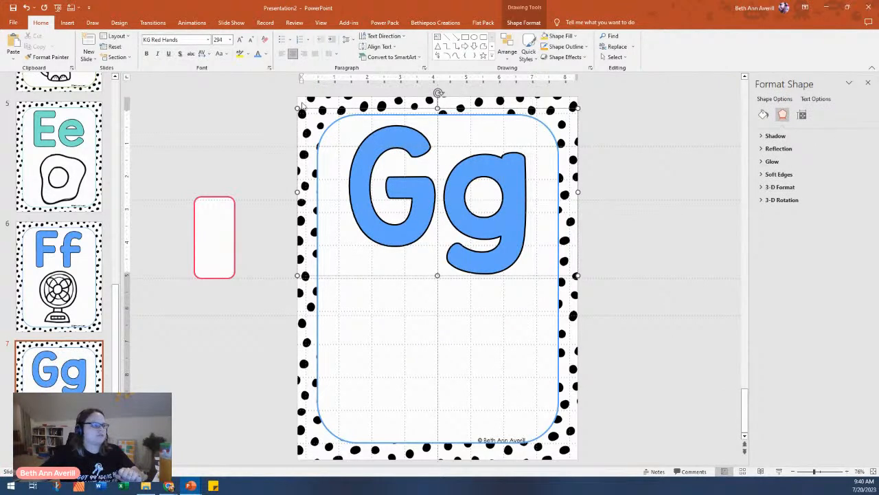
# - Recolor the Gg letters and the outline of the poster's rounded frame with the purple theme color
pyautogui.click(307, 107)
pyautogui.click(265, 55)
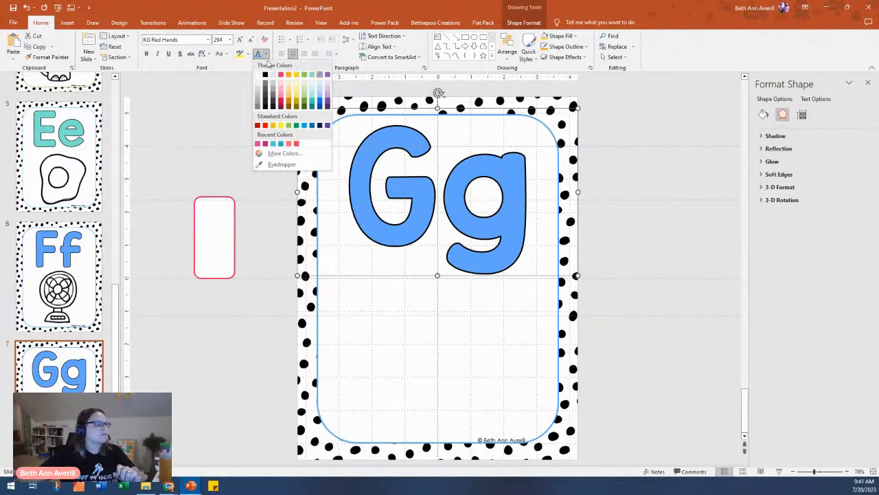
pyautogui.click(327, 75)
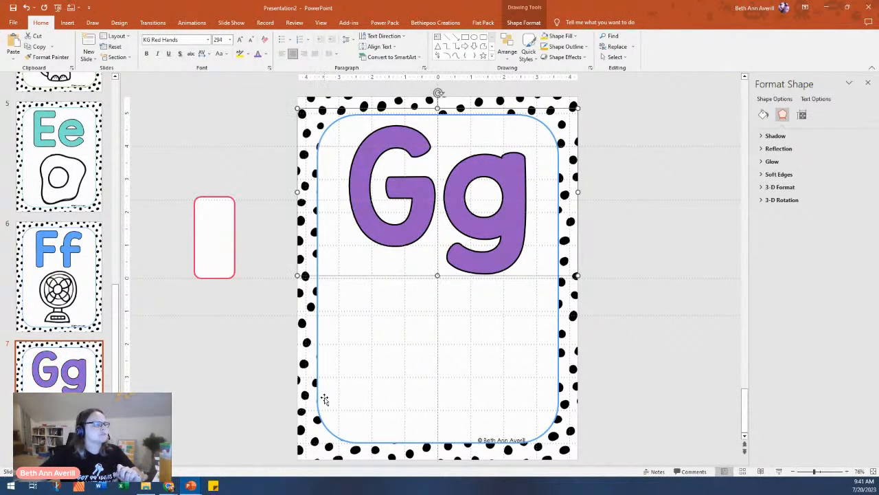
pyautogui.click(323, 376)
pyautogui.click(764, 116)
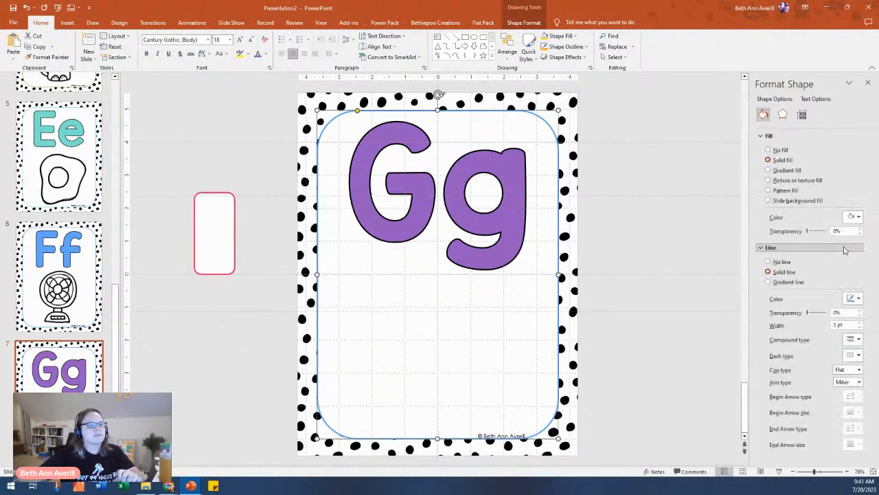
pyautogui.click(857, 298)
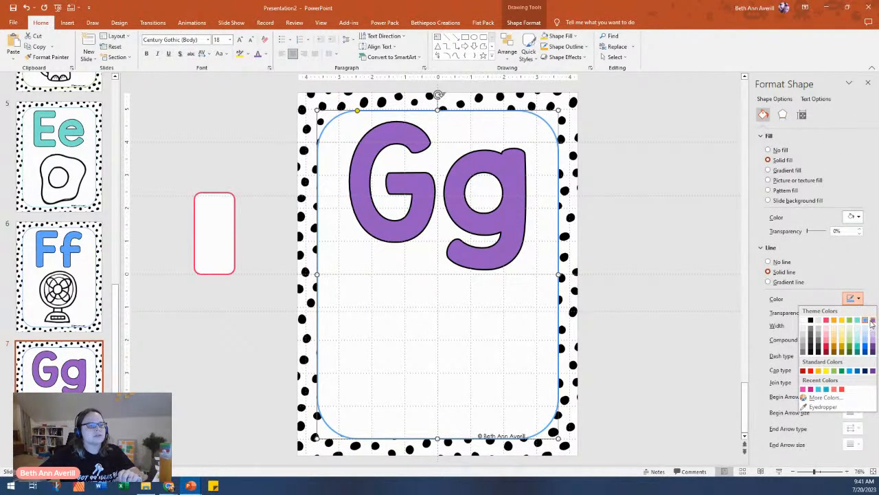
pyautogui.click(871, 325)
pyautogui.click(666, 361)
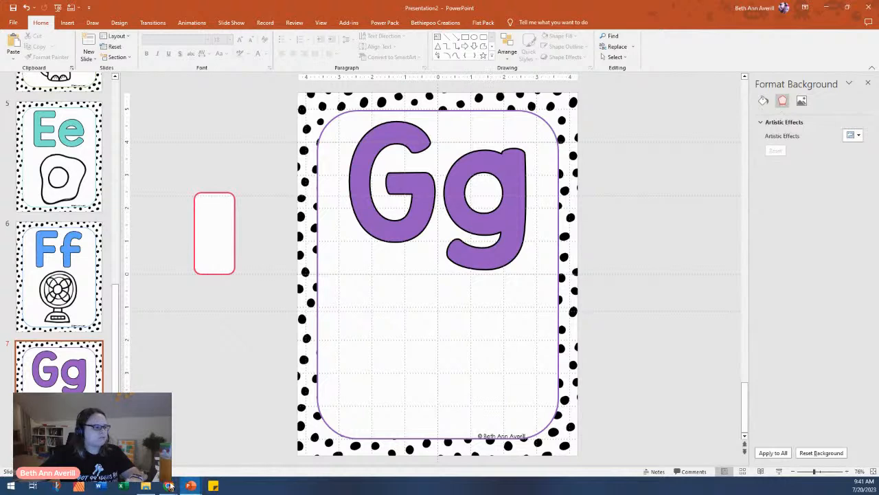
# - Look through the G folder of the P4 clip art and insert the "glue bw" picture on the Gg poster
pyautogui.click(153, 487)
pyautogui.click(414, 167)
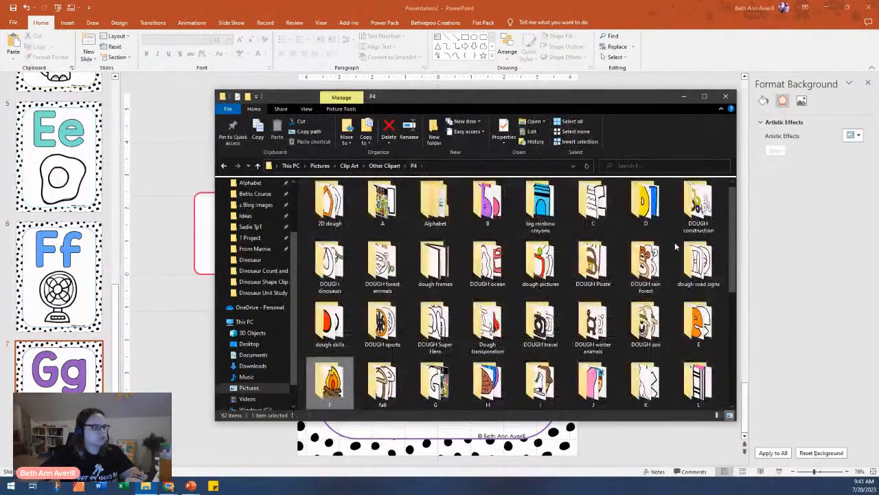
pyautogui.doubleClick(435, 381)
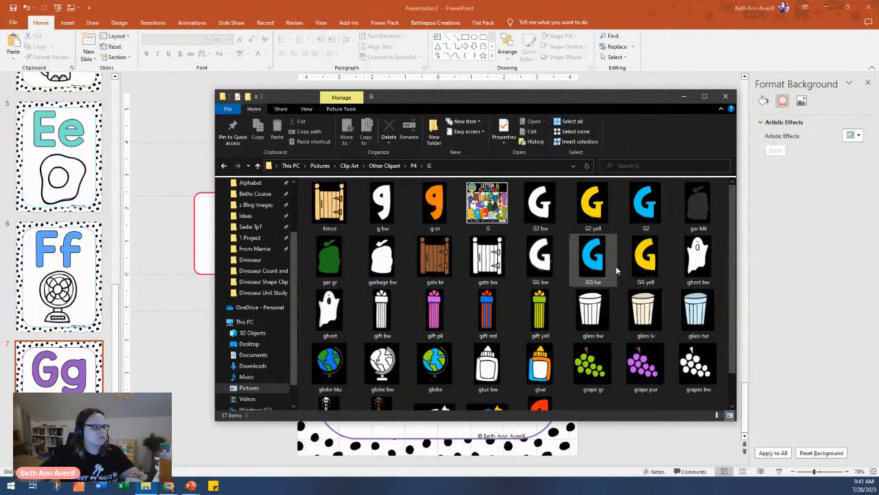
pyautogui.scroll(-1, 616, 268)
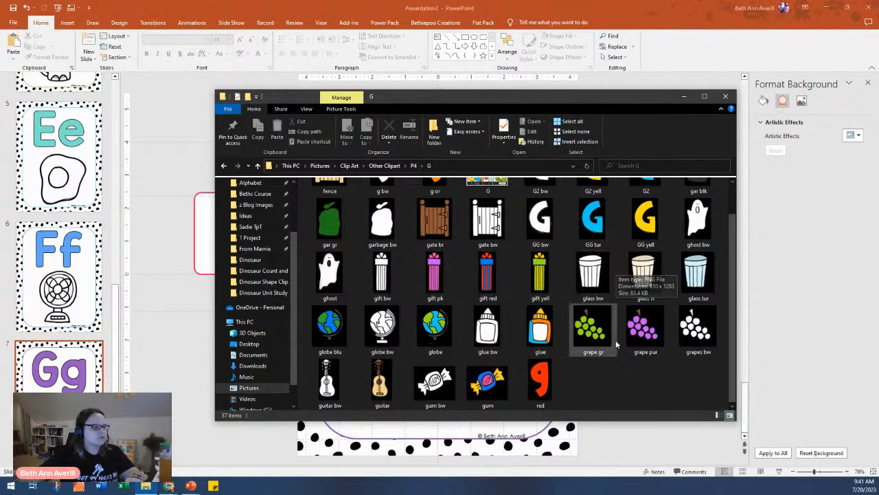
pyautogui.scroll(1, 615, 340)
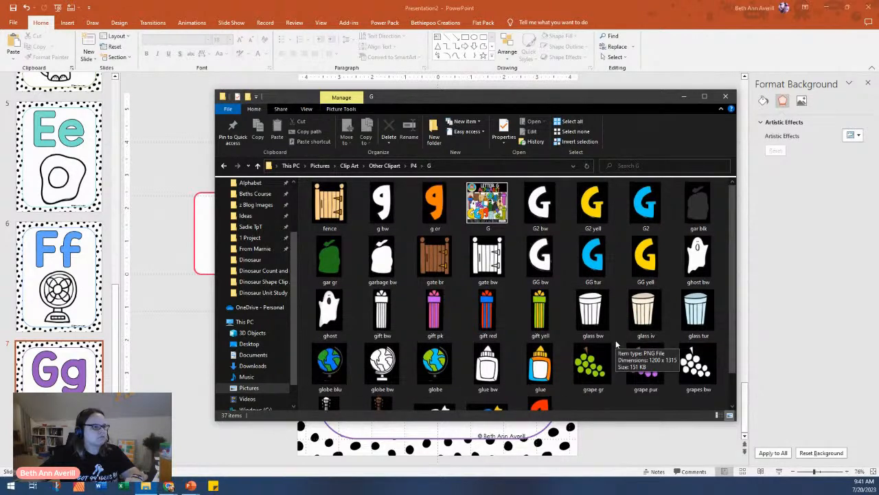
pyautogui.scroll(-1, 622, 333)
pyautogui.scroll(1, 636, 320)
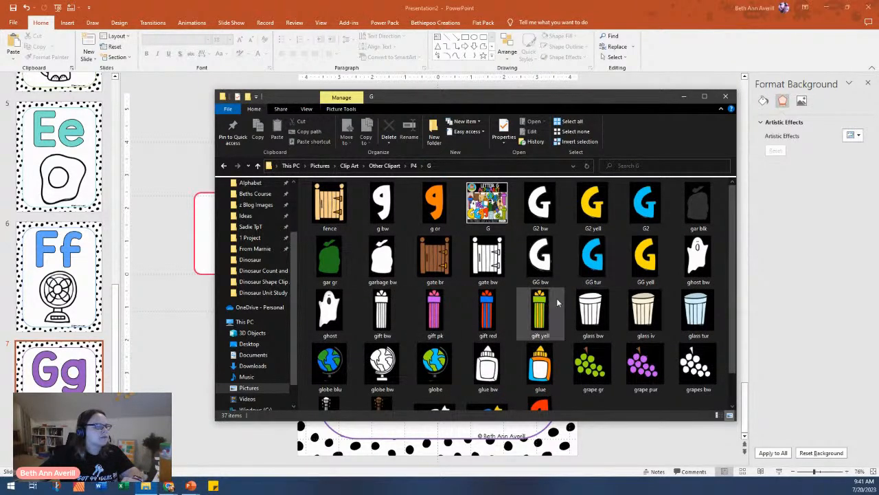
pyautogui.scroll(-1, 539, 311)
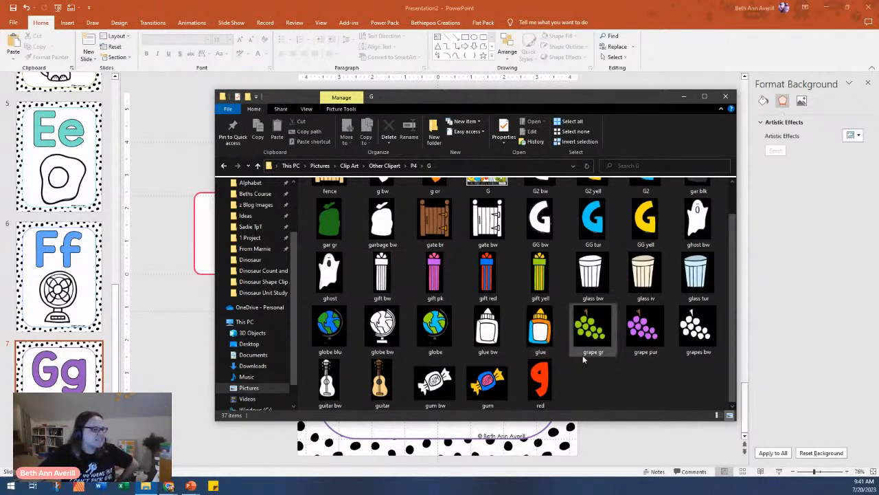
pyautogui.click(494, 334)
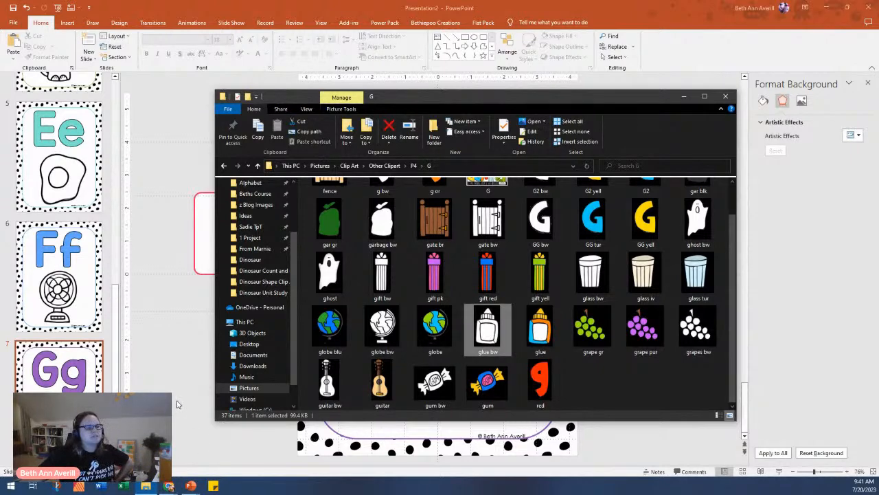
pyautogui.click(175, 404)
pyautogui.hotkey('ctrl', 'v')
# - Move the glue bottle beneath the Gg letters, enlarge it and center it in the lower half of the poster
pyautogui.moveTo(443, 319); pyautogui.dragTo(424, 392)
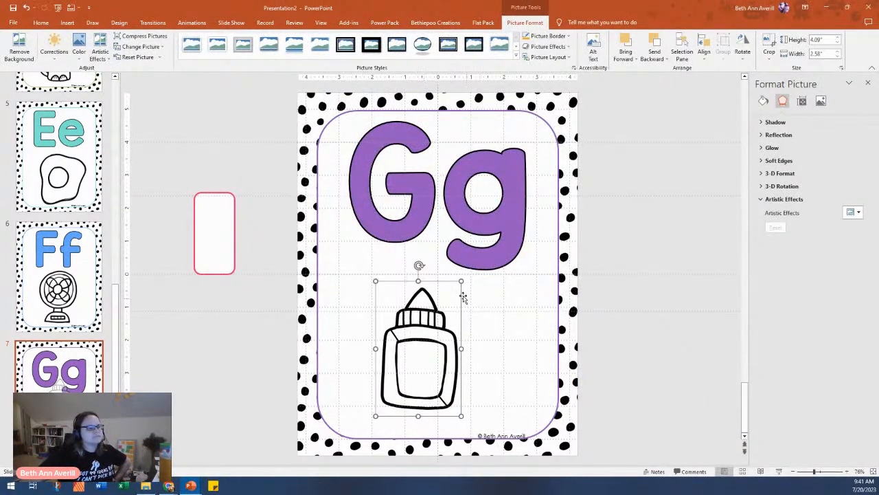
pyautogui.moveTo(462, 281); pyautogui.dragTo(491, 235)
pyautogui.moveTo(431, 315); pyautogui.dragTo(438, 335)
# - Duplicate all seven posters, Aa through Gg, together in the slide overview
pyautogui.click(742, 472)
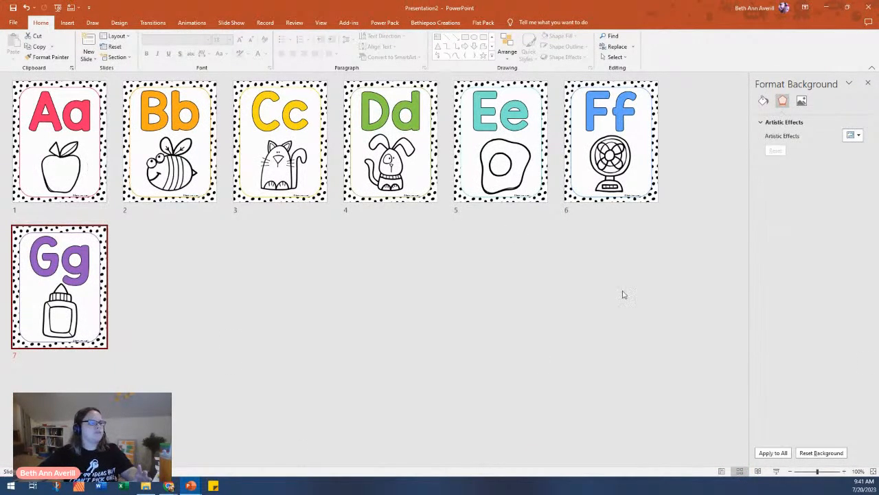
pyautogui.click(96, 172)
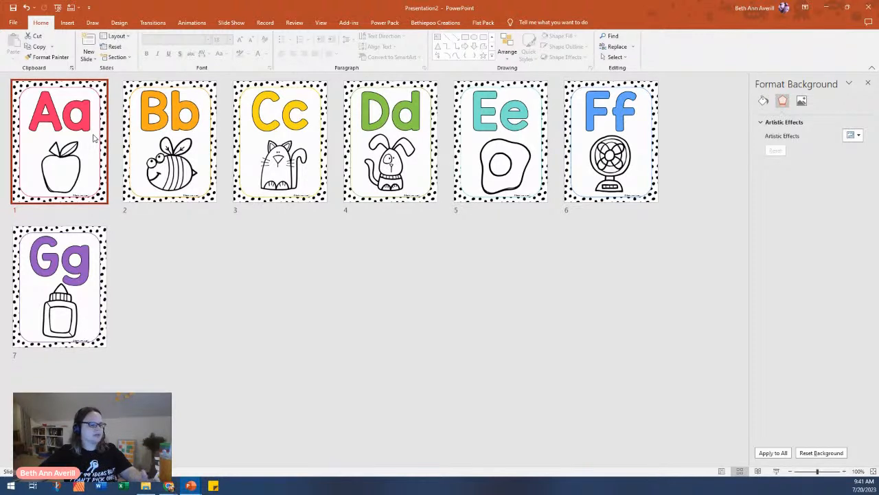
pyautogui.keyDown('shift'); pyautogui.click(83, 291); pyautogui.keyUp('shift')
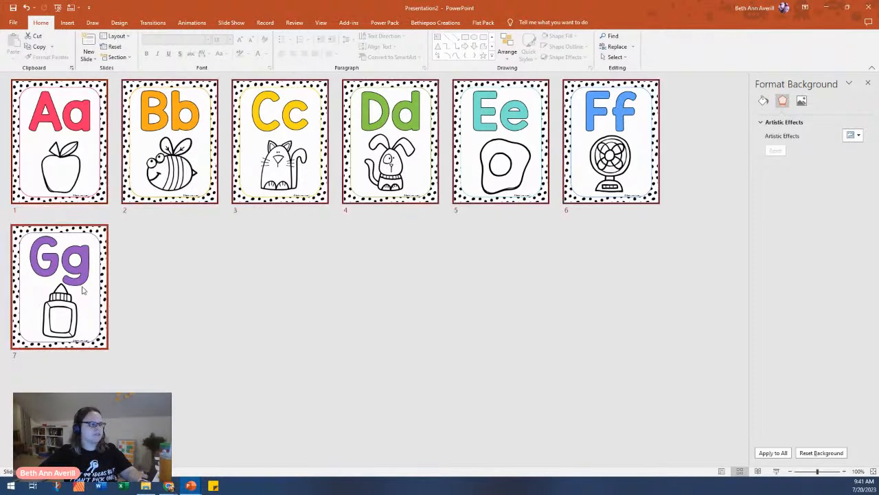
pyautogui.click(68, 158)
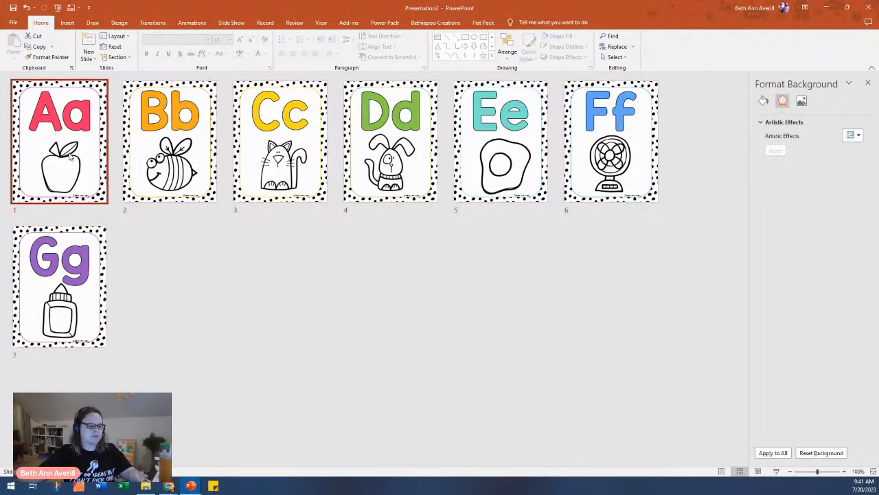
pyautogui.keyDown('shift'); pyautogui.click(98, 340); pyautogui.keyUp('shift')
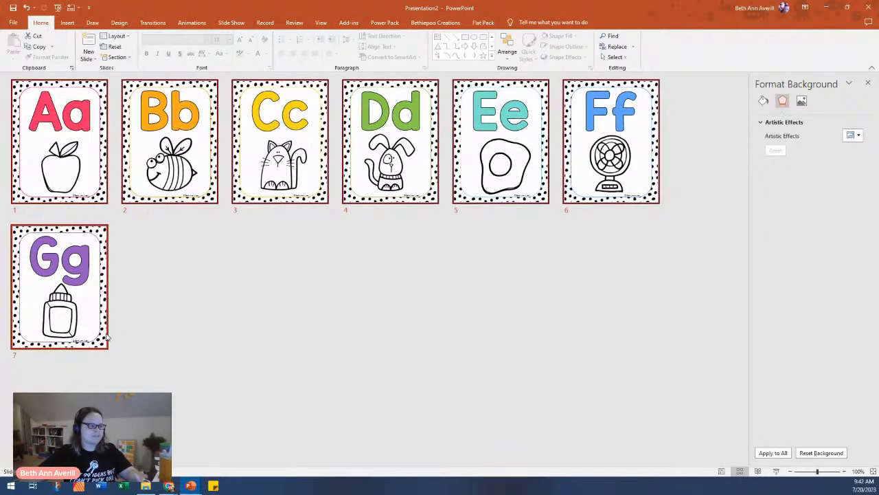
pyautogui.hotkey('ctrl', 'd')
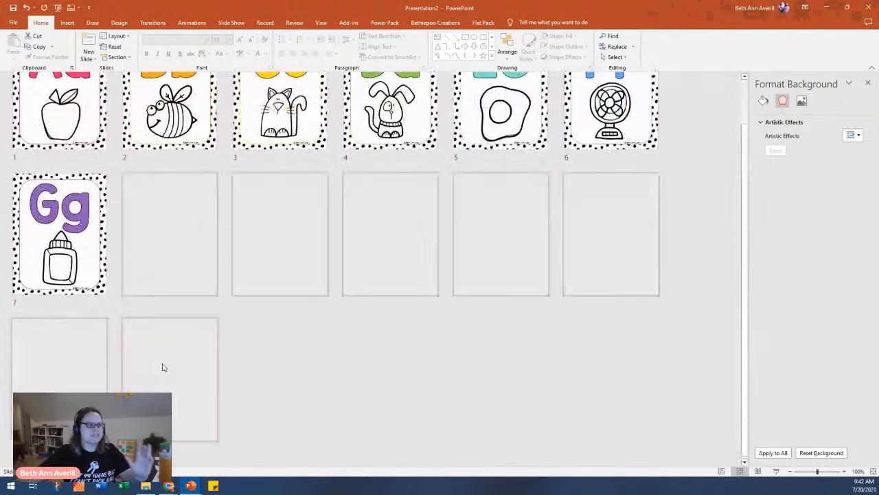
pyautogui.click(242, 356)
# - Replace the letters on the duplicated Aa poster, slide 8, with Hh and delete its apple clip art
pyautogui.doubleClick(170, 234)
pyautogui.tripleClick(421, 218)
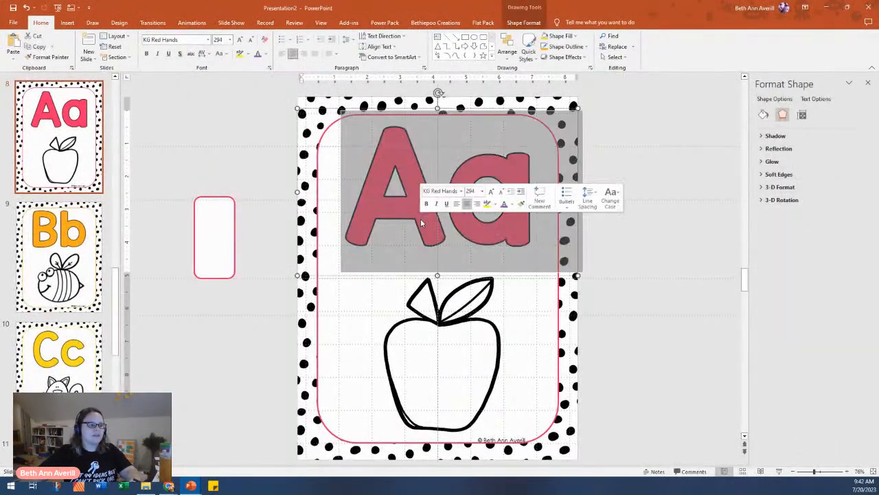
pyautogui.write('Hh')
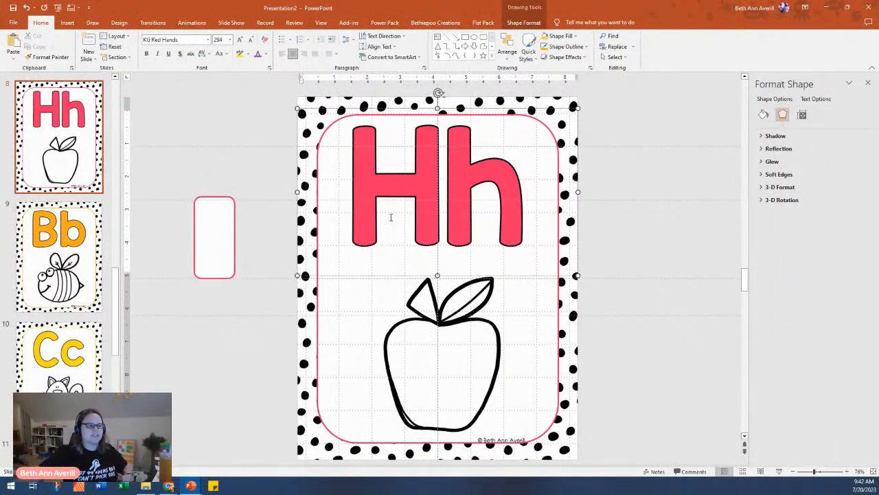
pyautogui.click(433, 303)
pyautogui.press('Delete')
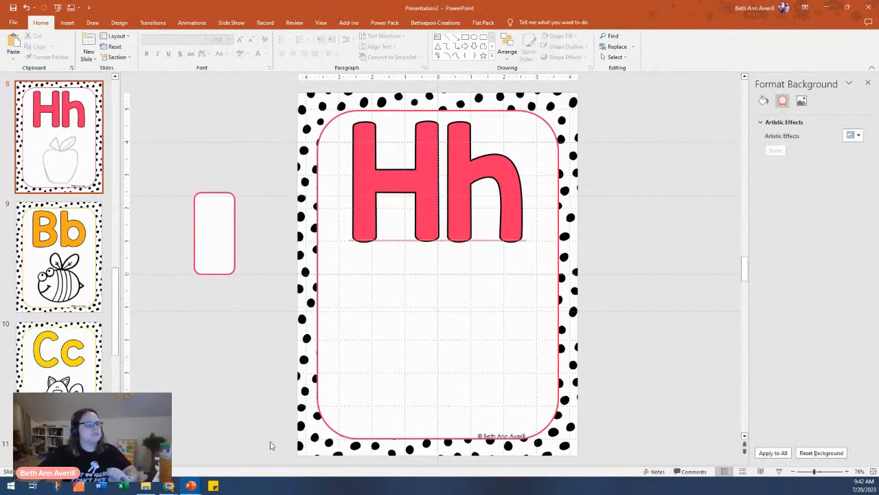
# - Insert "hippo bw" from the P4 > H clip art folder beneath the Hh letters, sized about 5.19" high by 4.71" wide
pyautogui.click(146, 485)
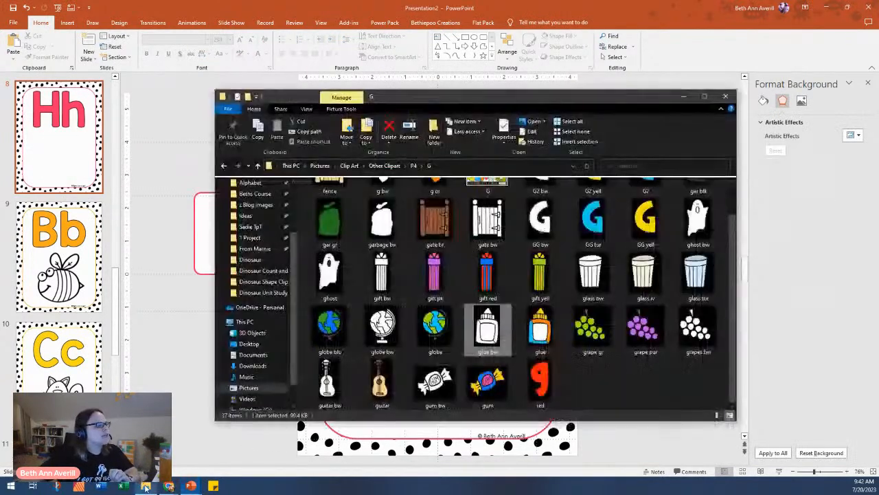
pyautogui.click(414, 167)
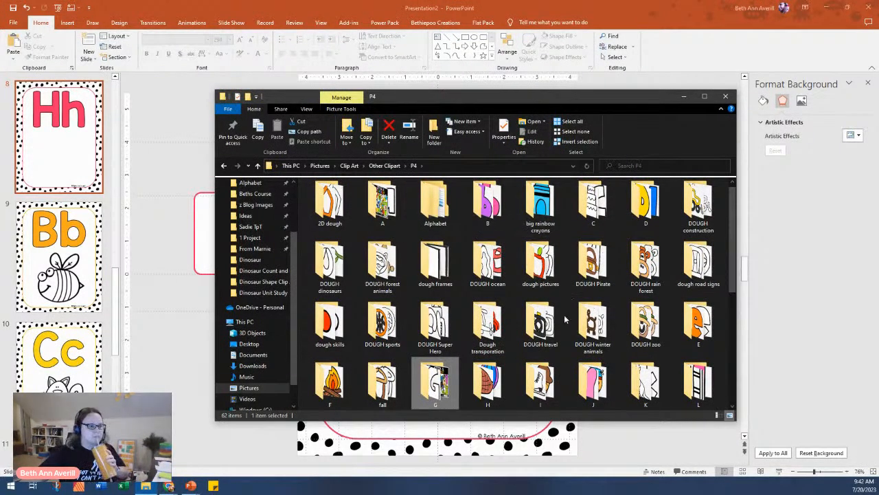
pyautogui.doubleClick(484, 388)
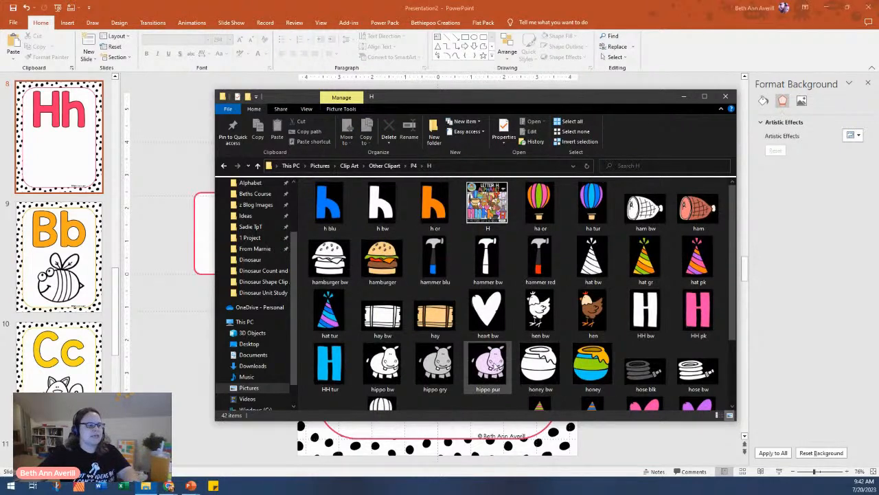
pyautogui.moveTo(382, 361); pyautogui.dragTo(175, 374)
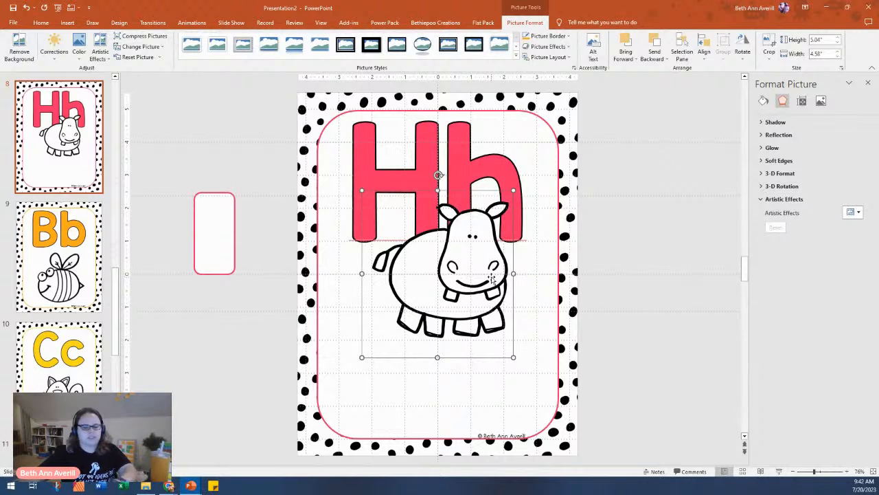
pyautogui.moveTo(459, 229); pyautogui.dragTo(449, 305)
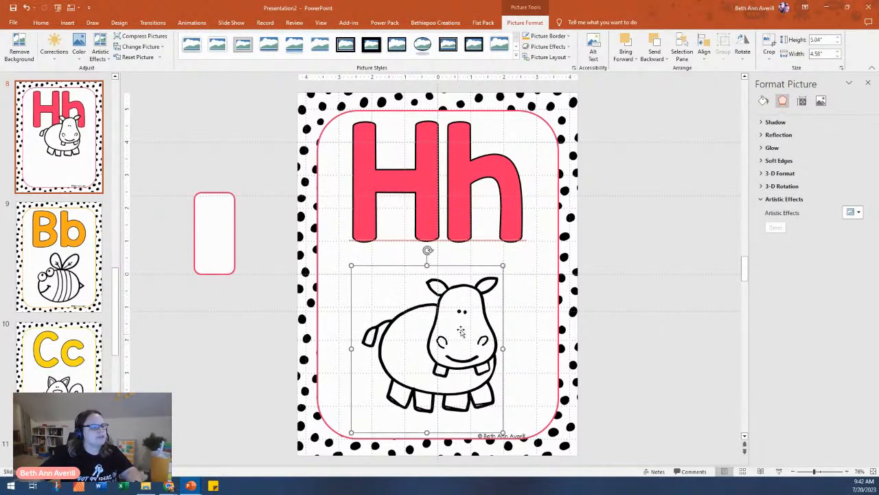
pyautogui.moveTo(503, 264)
pyautogui.mouseDown()
pyautogui.moveTo(513, 255)
pyautogui.moveTo(507, 249)
pyautogui.mouseUp()
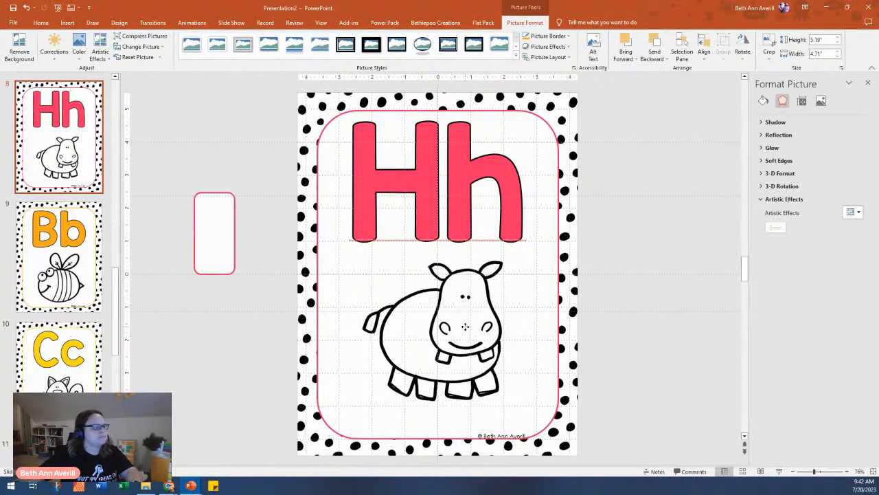
# - Replace the letters on the duplicated Bb poster, slide 9, with Ii and delete its bee clip art
pyautogui.click(48, 289)
pyautogui.doubleClick(410, 215)
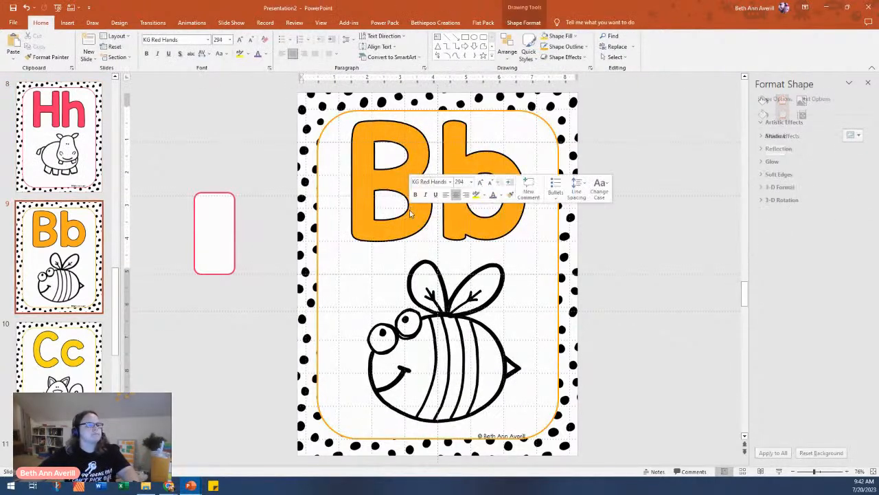
pyautogui.write('Ii')
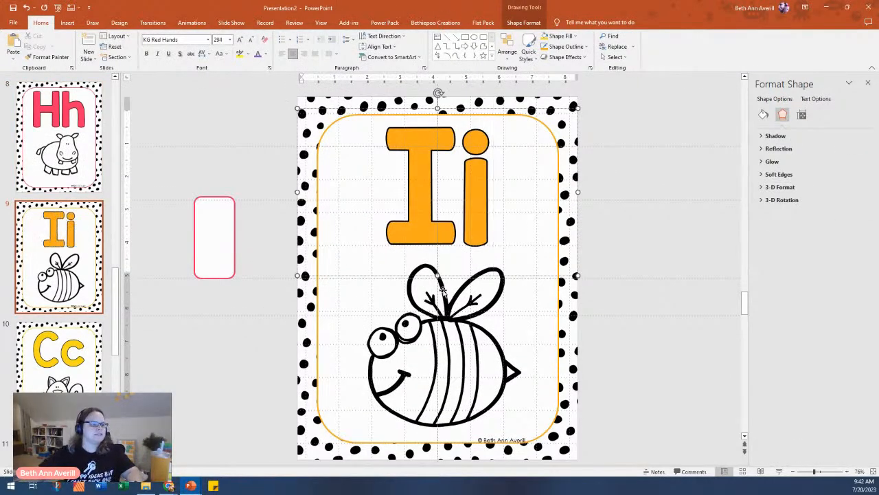
pyautogui.click(450, 346)
pyautogui.press('Delete')
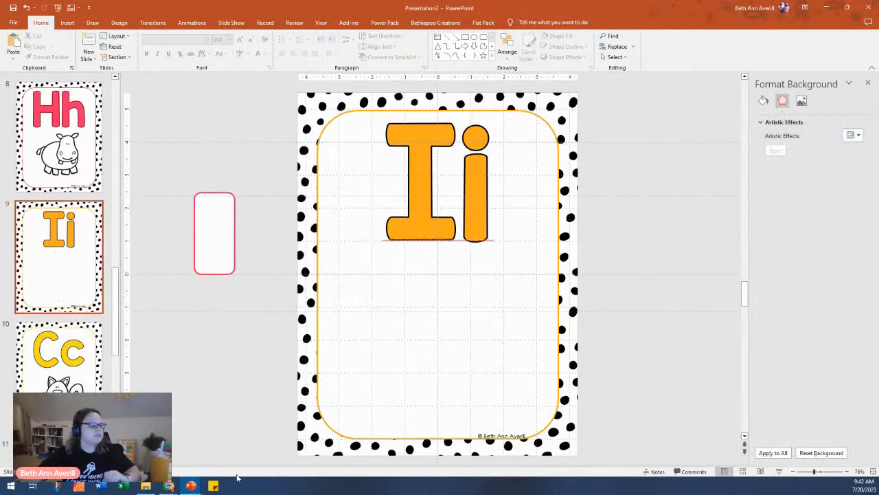
# - Insert "ink bw" from the P4 > I clip art folder beneath the Ii letters, sized about 6.03" high by 3.46" wide
pyautogui.click(154, 486)
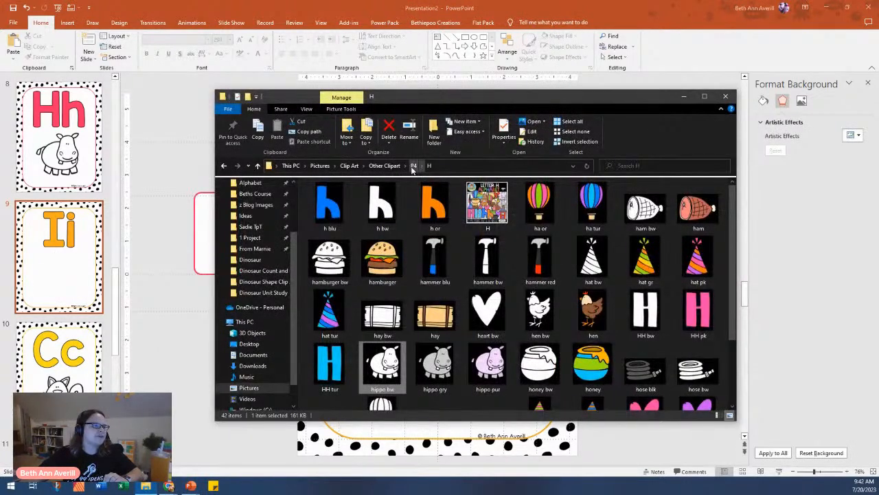
pyautogui.click(413, 166)
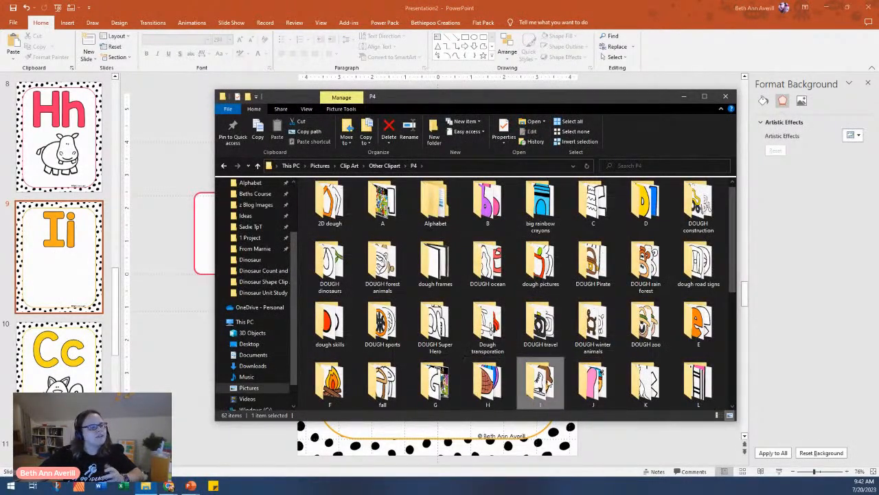
pyautogui.doubleClick(540, 382)
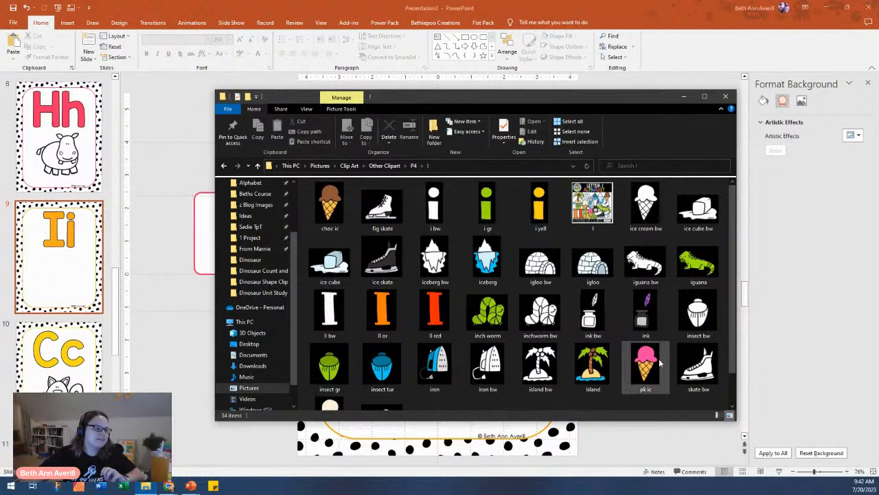
pyautogui.scroll(-1, 660, 365)
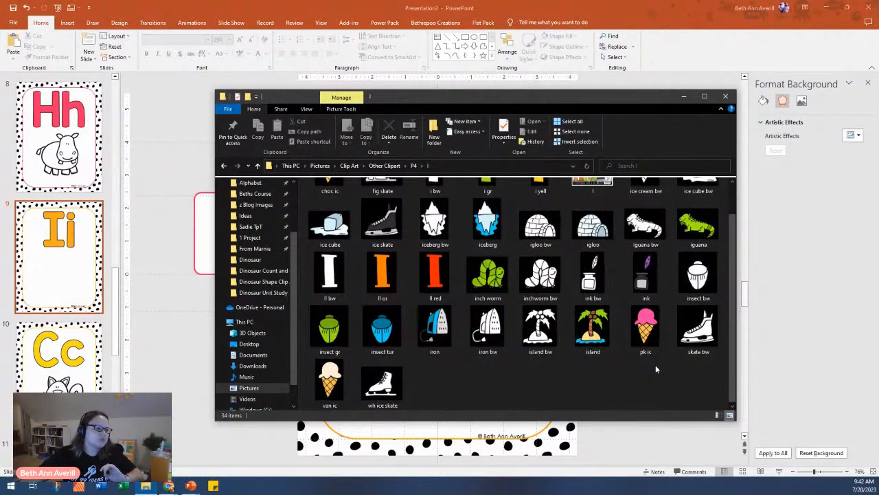
pyautogui.scroll(1, 655, 365)
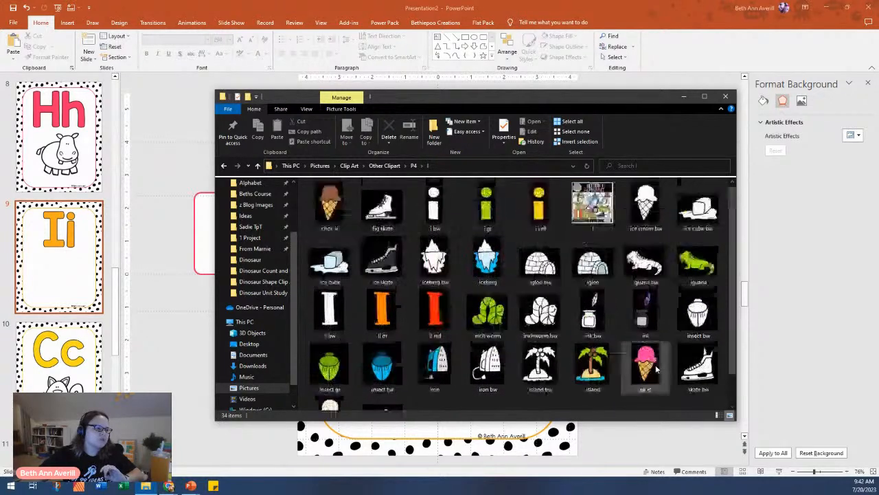
pyautogui.click(593, 312)
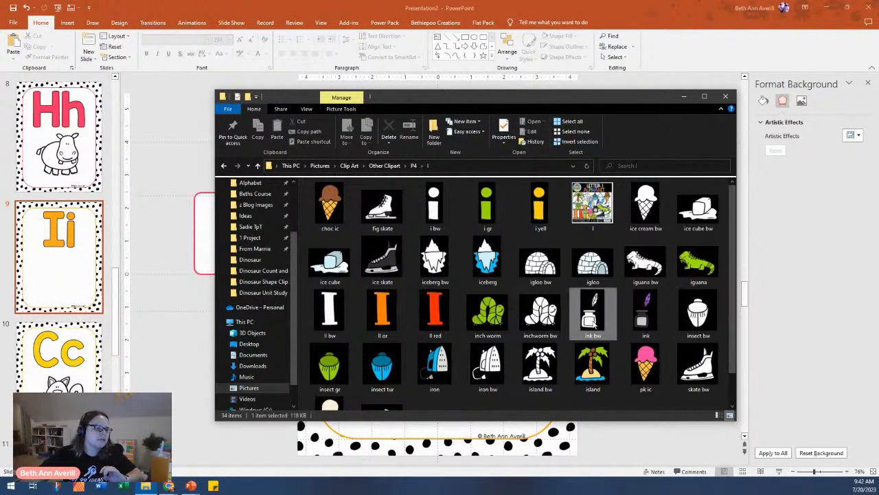
pyautogui.moveTo(200, 379); pyautogui.dragTo(200, 379)
pyautogui.moveTo(422, 308)
pyautogui.mouseDown()
pyautogui.moveTo(465, 339)
pyautogui.moveTo(457, 341)
pyautogui.mouseUp()
pyautogui.click(636, 378)
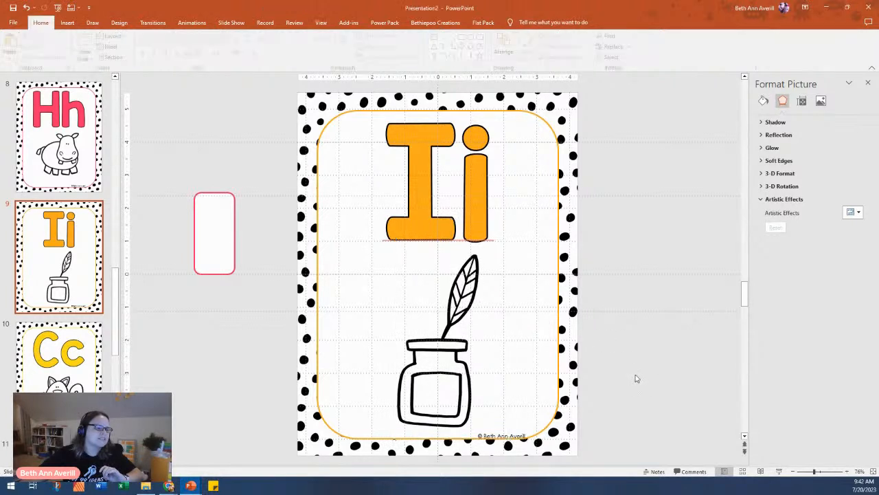
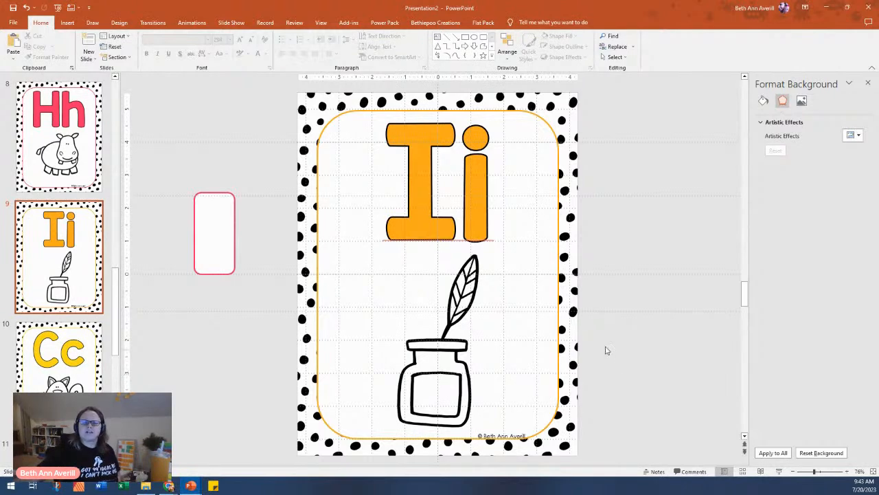
pyautogui.click(446, 323)
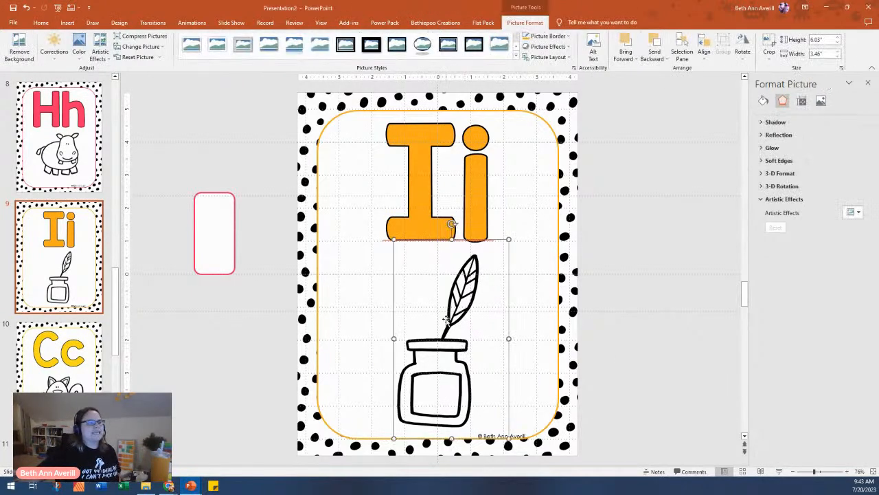
# - Nudge the inkwell picture slightly lower on the Ii slide
pyautogui.moveTo(460, 313); pyautogui.dragTo(461, 315)
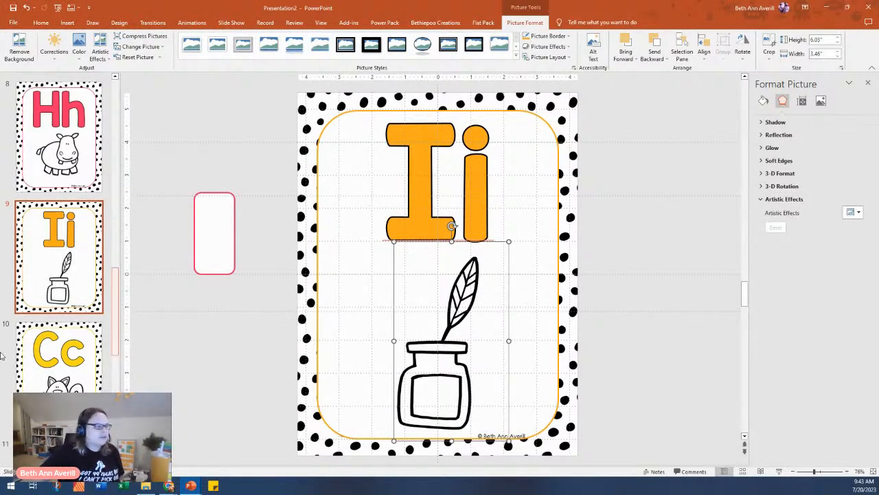
# - Duplicate the Ii slide and delete the inkwell picture from the copy
pyautogui.click(69, 255)
pyautogui.rightClick(69, 255)
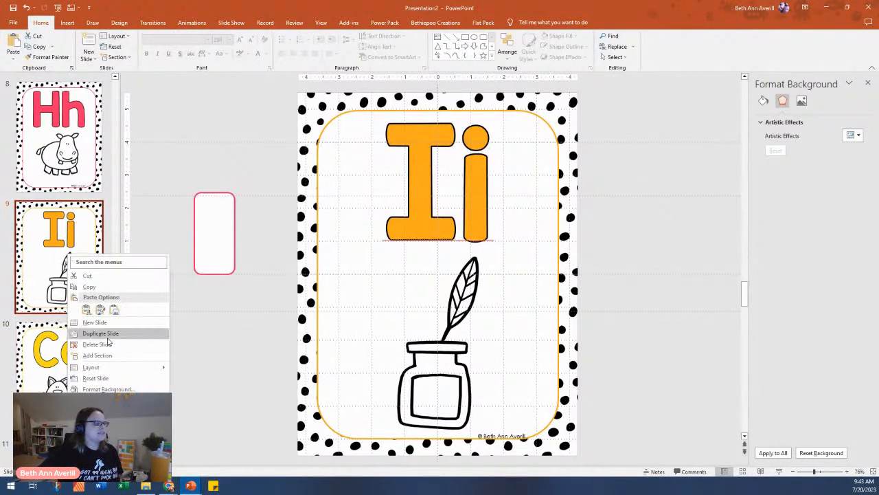
pyautogui.click(102, 333)
pyautogui.click(424, 364)
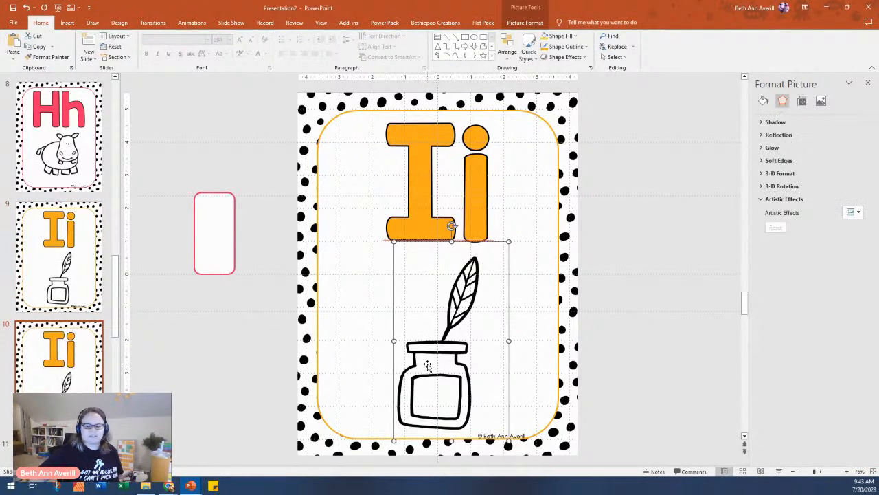
pyautogui.press('Delete')
# - Insert the "ice cream bw" clip art on the copied Ii slide and enlarge it below the letters to about 5.97" by 4.13"
pyautogui.click(146, 486)
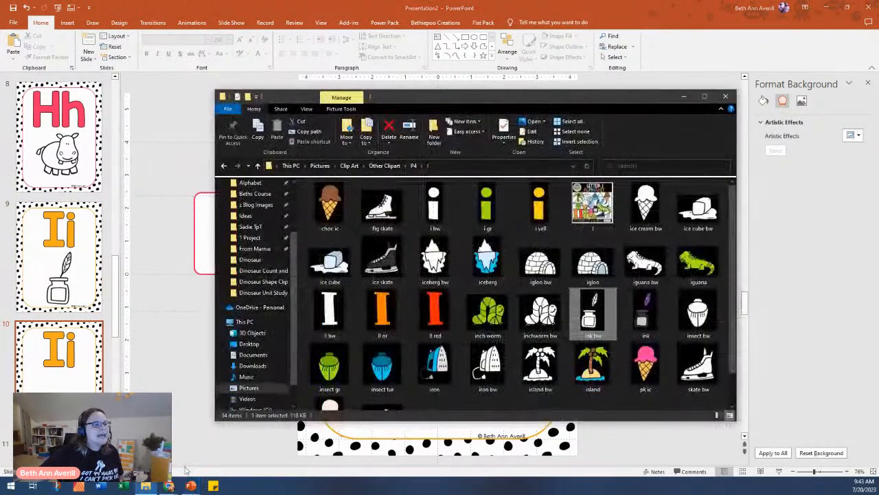
pyautogui.moveTo(646, 206); pyautogui.dragTo(163, 342)
pyautogui.moveTo(456, 258); pyautogui.dragTo(456, 335)
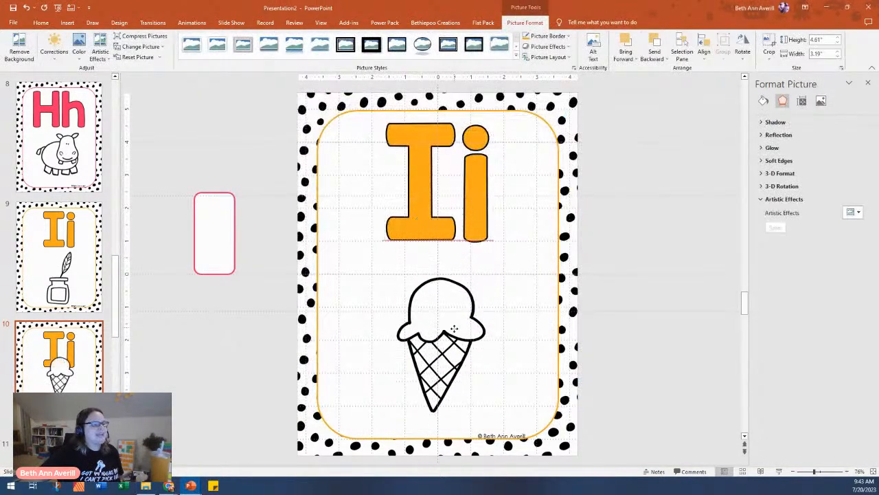
pyautogui.moveTo(490, 273); pyautogui.dragTo(510, 246)
pyautogui.moveTo(448, 324); pyautogui.dragTo(452, 331)
pyautogui.moveTo(505, 258); pyautogui.dragTo(519, 240)
pyautogui.moveTo(476, 281); pyautogui.dragTo(476, 285)
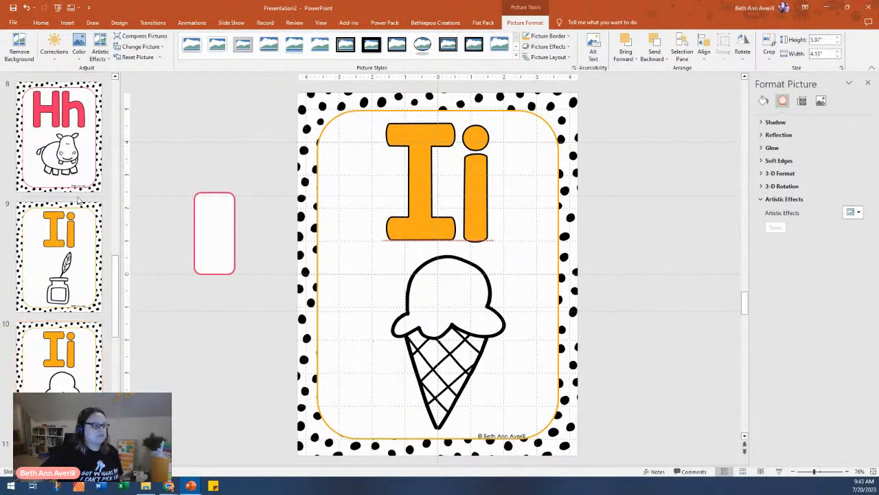
# - Enlarge the hippo picture on the Hh slide and reposition it centered below the letters
pyautogui.click(65, 169)
pyautogui.click(405, 230)
pyautogui.moveTo(353, 216); pyautogui.dragTo(420, 215)
pyautogui.click(458, 221)
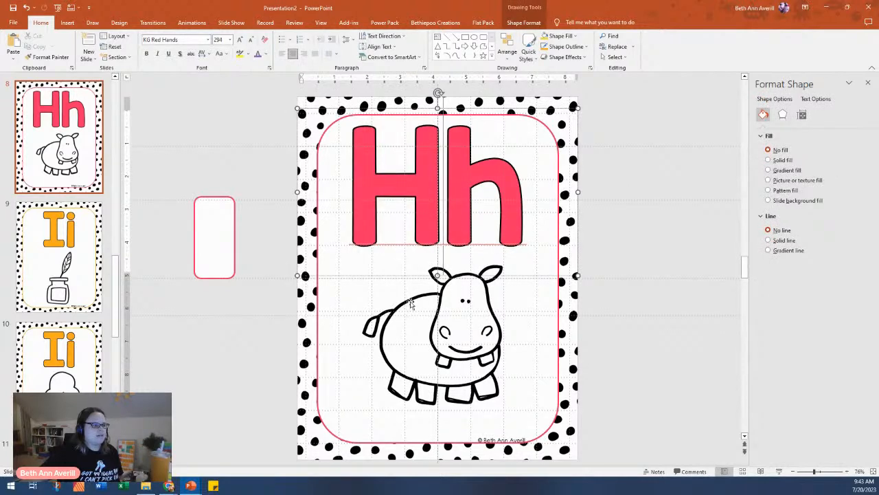
pyautogui.click(463, 316)
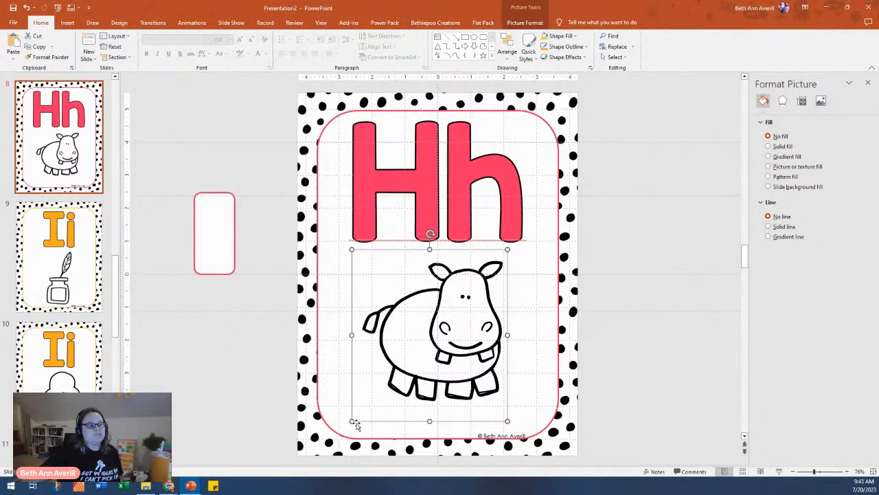
pyautogui.moveTo(353, 420); pyautogui.dragTo(326, 449)
pyautogui.moveTo(422, 375); pyautogui.dragTo(431, 370)
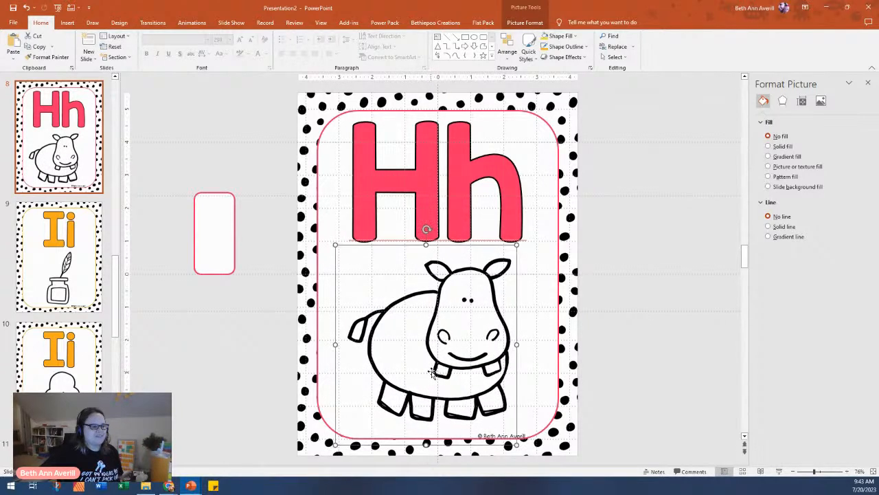
# - Delete the duplicate Ii slide with the ice cream cone
pyautogui.scroll(-2, 69, 310)
pyautogui.click(85, 333)
pyautogui.press('Delete')
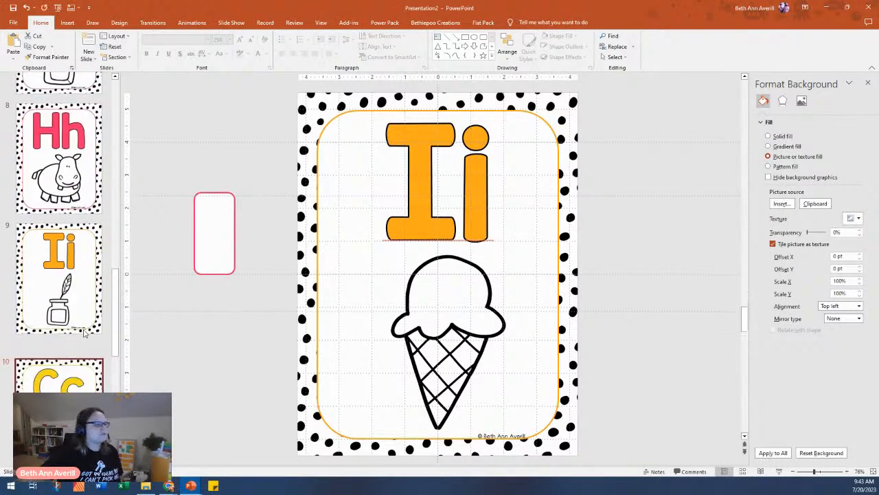
# - Replace the letters Cc with Jj on slide 10 and delete the cat picture
pyautogui.doubleClick(385, 219)
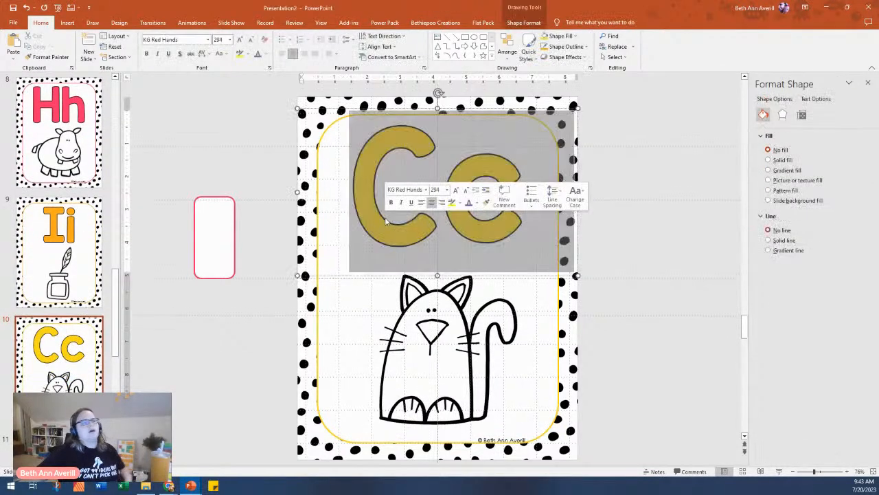
pyautogui.write('Jj')
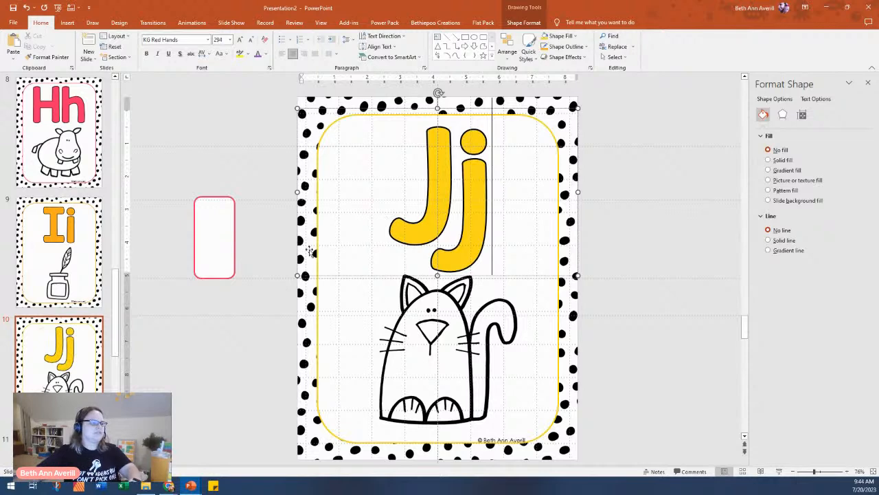
pyautogui.click(417, 300)
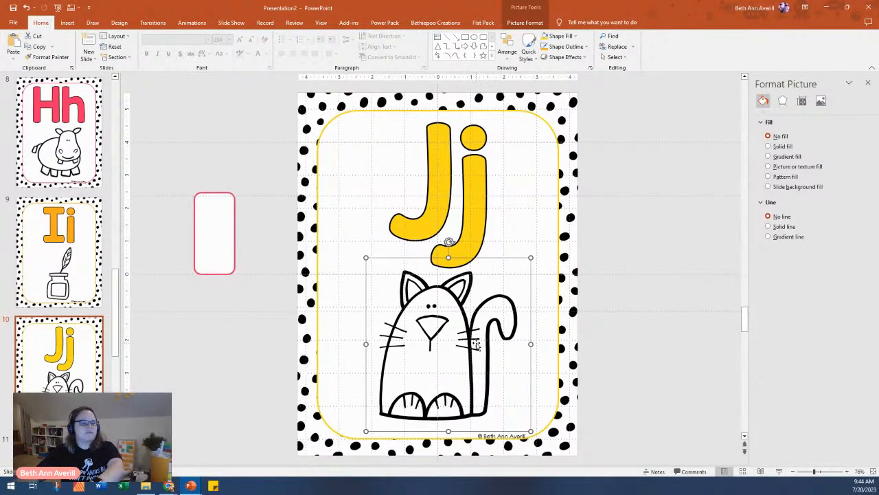
pyautogui.press('Delete')
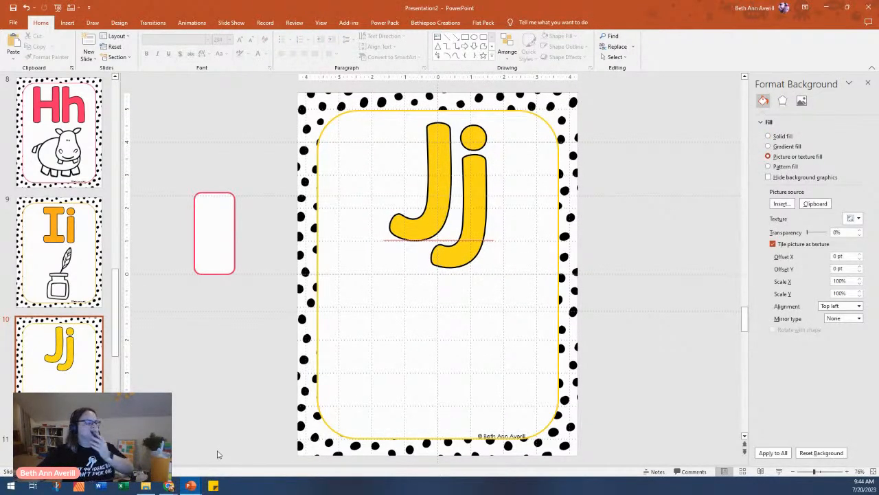
# - Insert the black-and-white jam jar picture from the J folder of the P4 clip art on the Jj slide
pyautogui.click(146, 487)
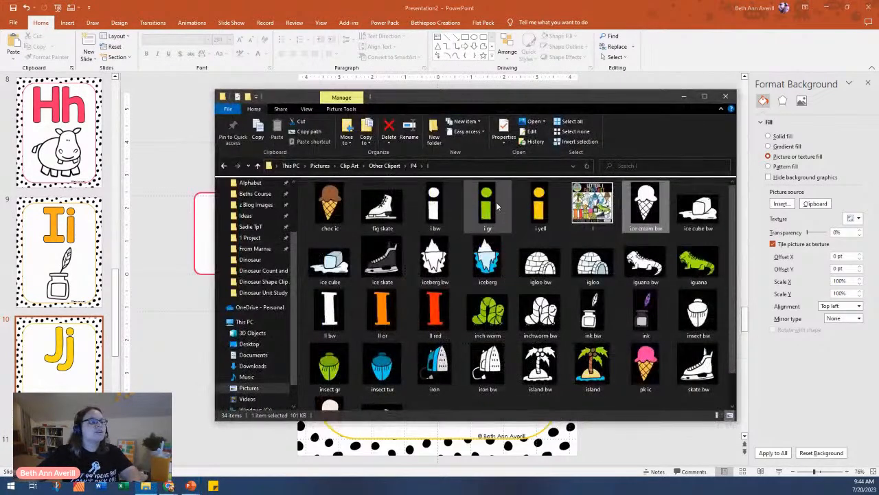
pyautogui.click(412, 167)
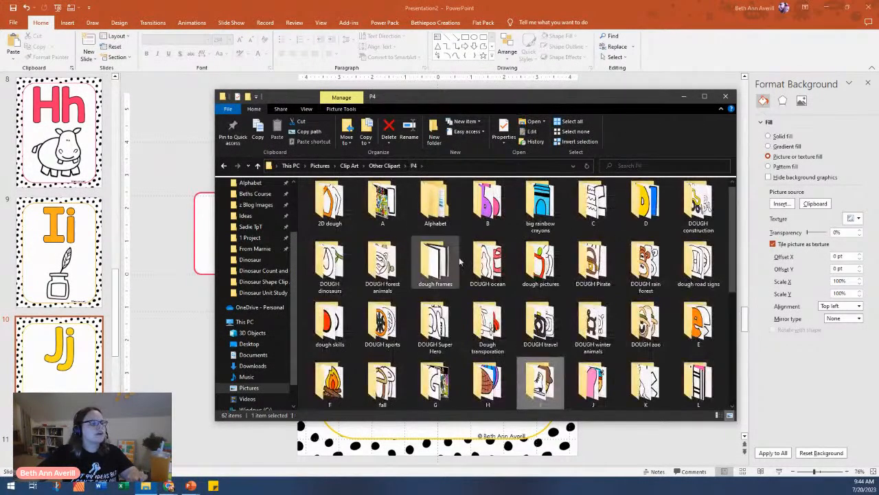
pyautogui.doubleClick(578, 377)
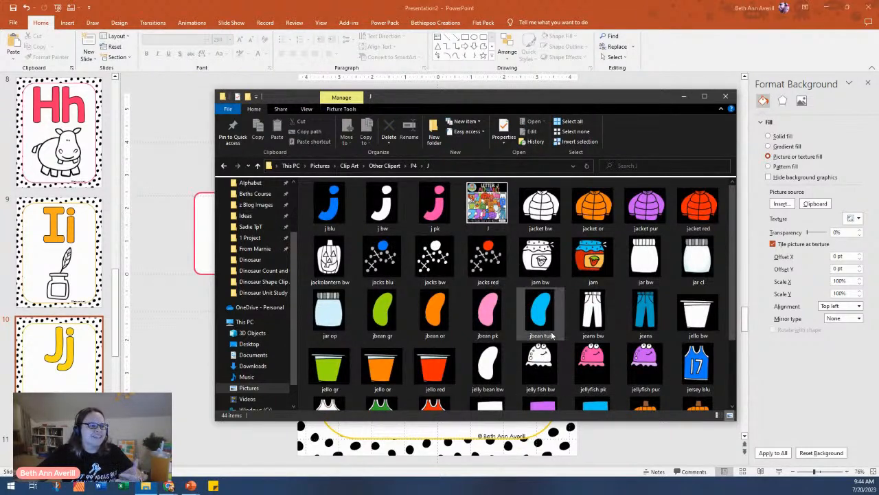
pyautogui.scroll(-3, 572, 295)
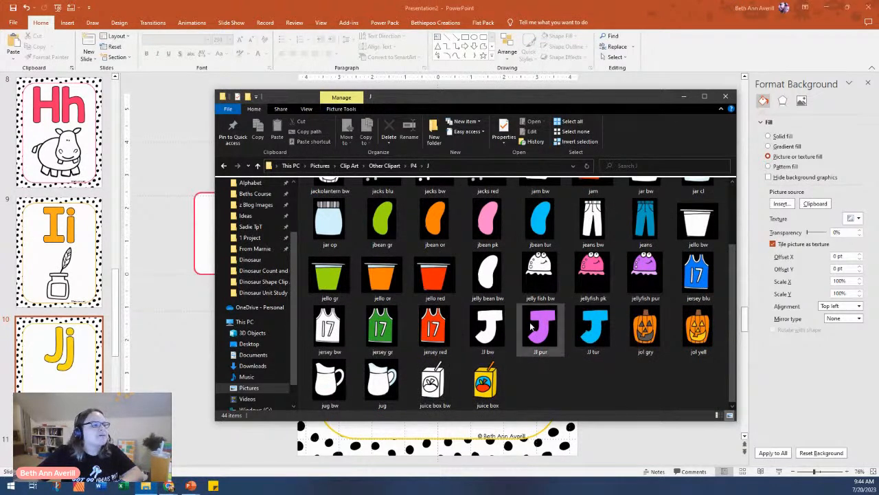
pyautogui.scroll(2, 531, 329)
pyautogui.click(531, 261)
pyautogui.moveTo(530, 261); pyautogui.dragTo(267, 334)
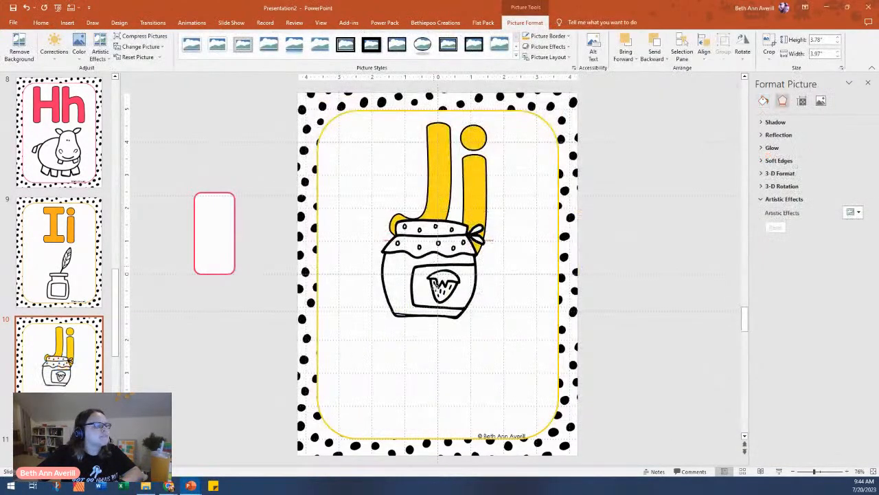
# - Move the jam jar below the letters Jj and enlarge it to about 5.27" high by 5.54" wide
pyautogui.moveTo(432, 257); pyautogui.dragTo(421, 371)
pyautogui.moveTo(494, 316)
pyautogui.mouseDown()
pyautogui.moveTo(537, 274)
pyautogui.moveTo(483, 325)
pyautogui.mouseUp()
pyautogui.moveTo(537, 273); pyautogui.dragTo(540, 272)
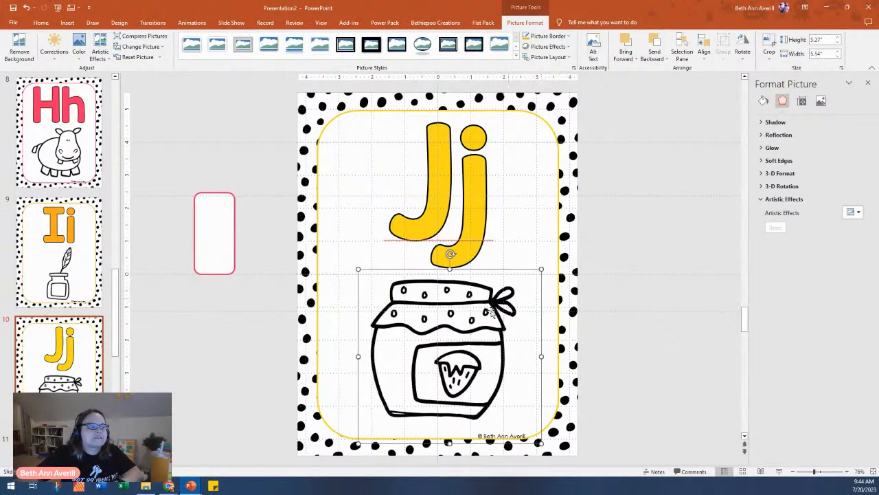
# - Replace the letters Dd with Kk on slide 11 and delete the dog picture
pyautogui.click(99, 337)
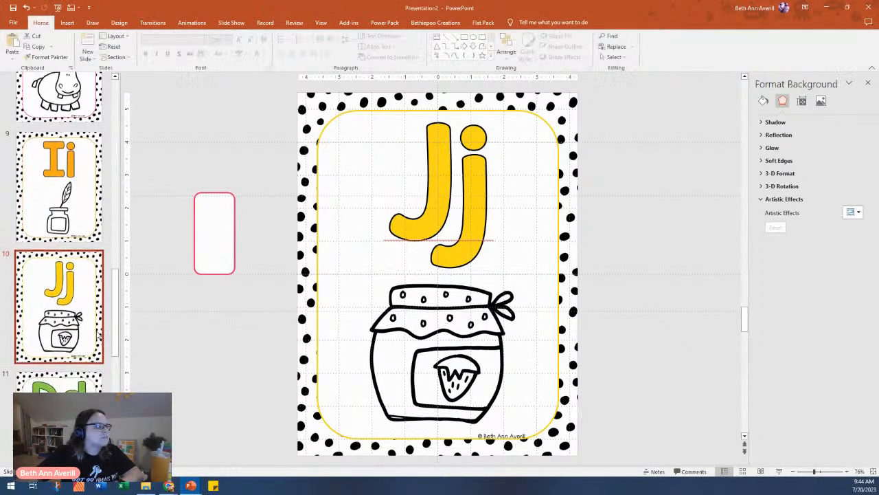
pyautogui.press('Down')
pyautogui.click(440, 158)
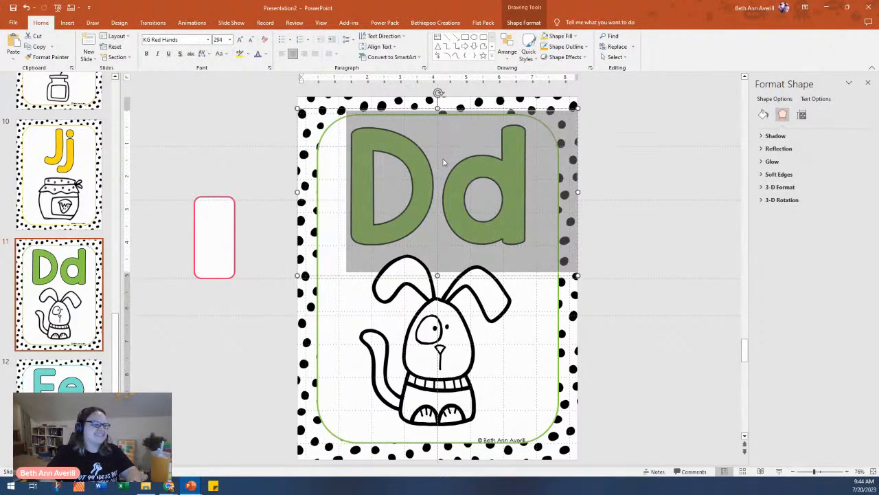
pyautogui.write('Kk')
pyautogui.click(462, 326)
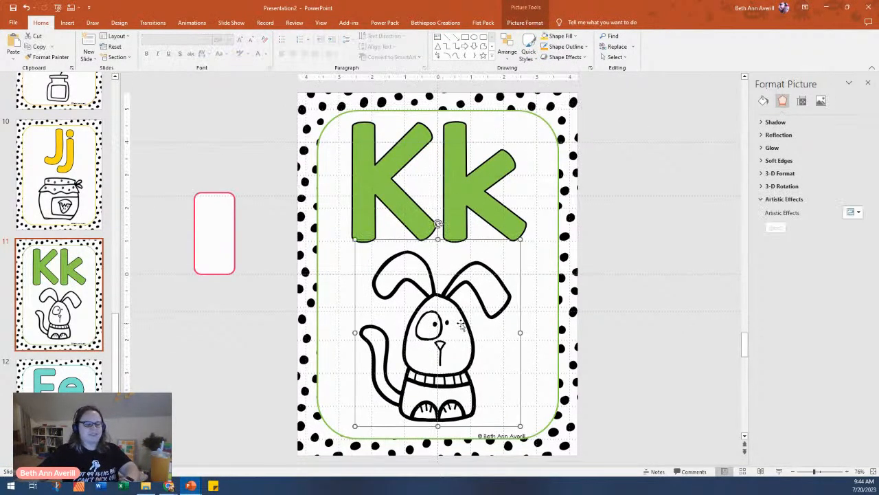
pyautogui.press('Delete')
# - Insert the "key bw" picture from the K folder of the P4 clip art on the Kk slide
pyautogui.click(213, 486)
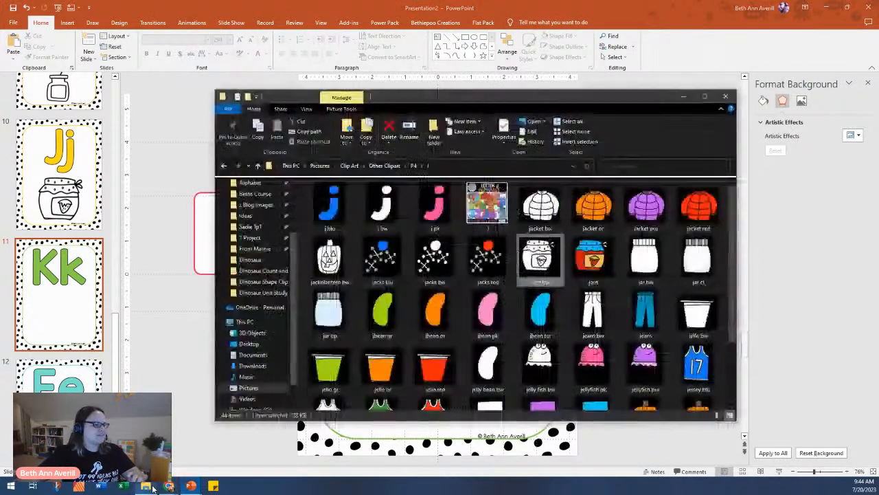
pyautogui.click(414, 165)
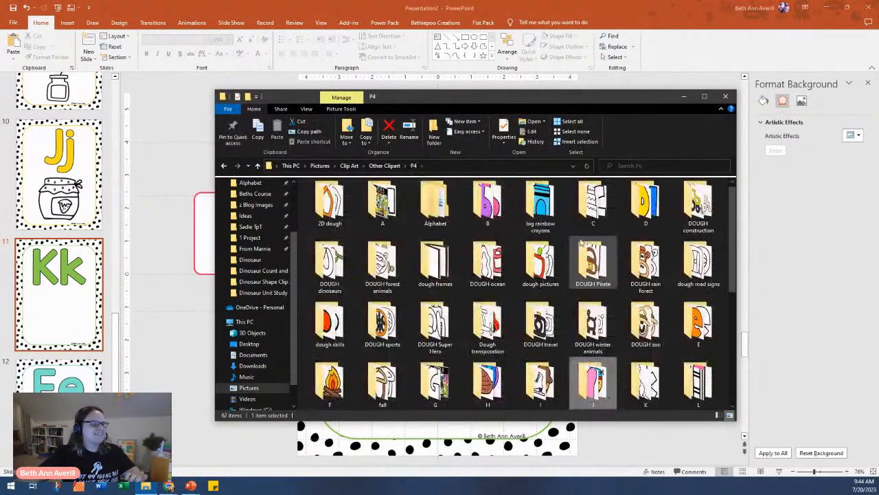
pyautogui.doubleClick(639, 379)
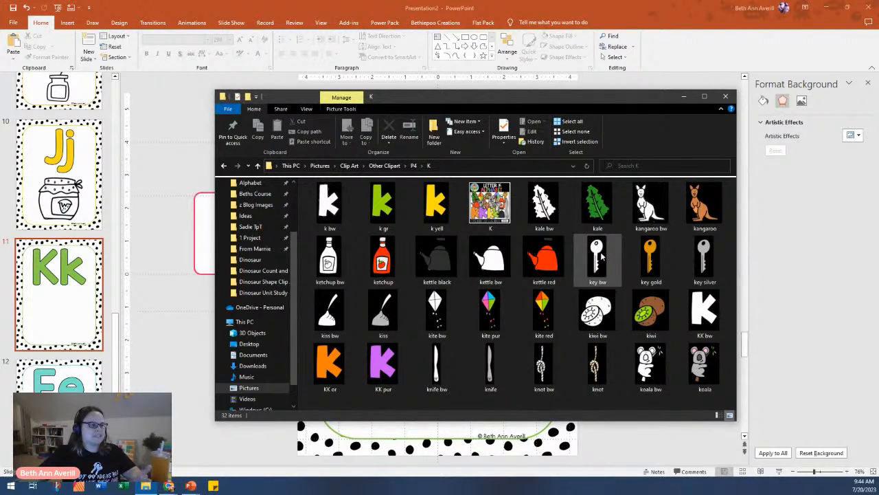
pyautogui.moveTo(603, 251); pyautogui.dragTo(183, 408)
# - Tilt the key diagonally, enlarge it to about 7.32" by 3.37" and place it below the letters Kk
pyautogui.moveTo(447, 201); pyautogui.dragTo(466, 206)
pyautogui.moveTo(496, 240); pyautogui.dragTo(543, 282)
pyautogui.moveTo(447, 300); pyautogui.dragTo(447, 334)
pyautogui.moveTo(511, 219); pyautogui.dragTo(532, 233)
pyautogui.moveTo(484, 289); pyautogui.dragTo(486, 297)
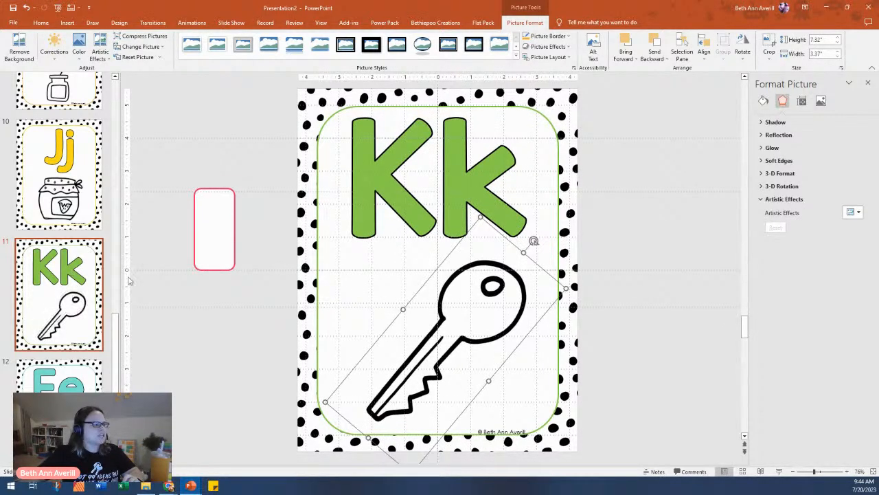
# - Replace the letters Ee with Ll on slide 12 and delete the egg picture
pyautogui.click(69, 387)
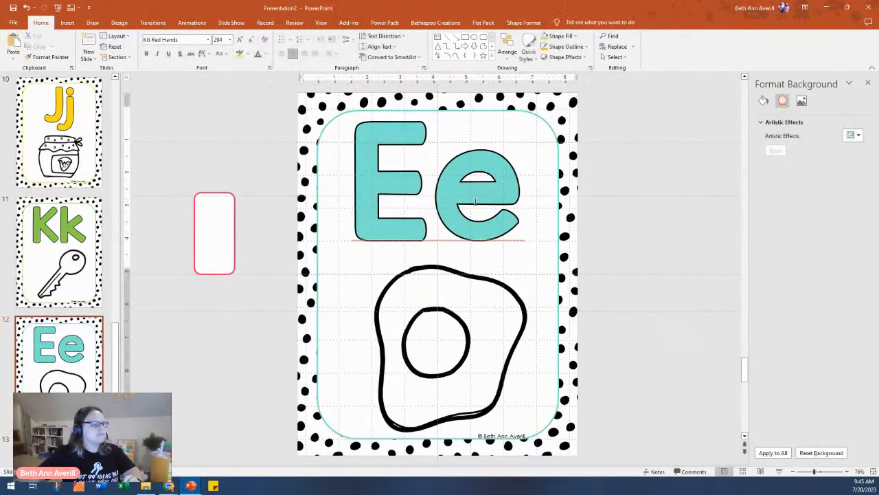
pyautogui.doubleClick(474, 204)
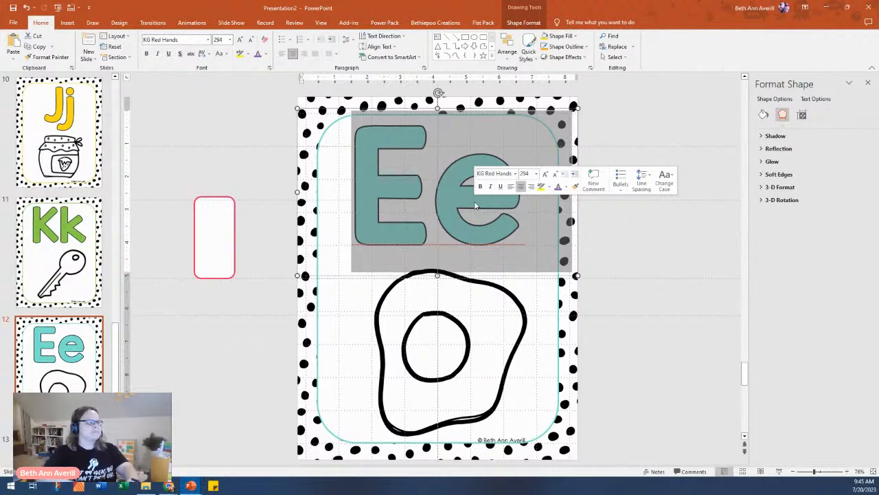
pyautogui.write('Ll')
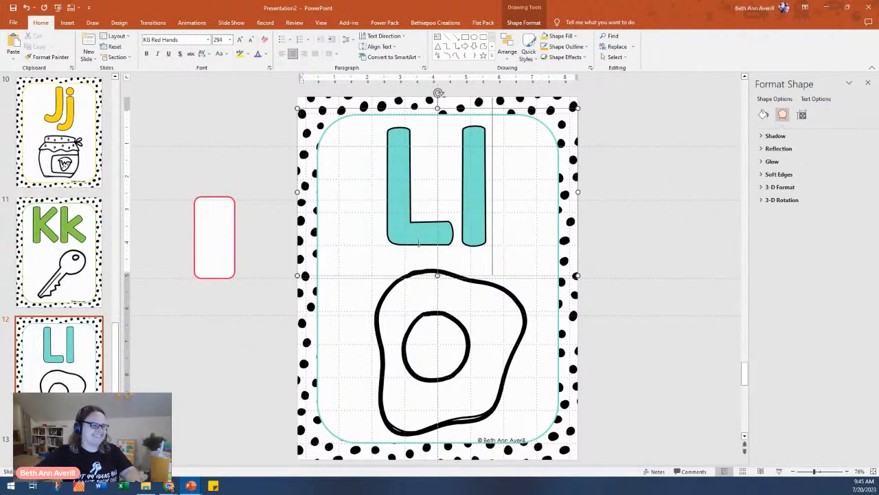
pyautogui.click(434, 323)
pyautogui.press('Delete')
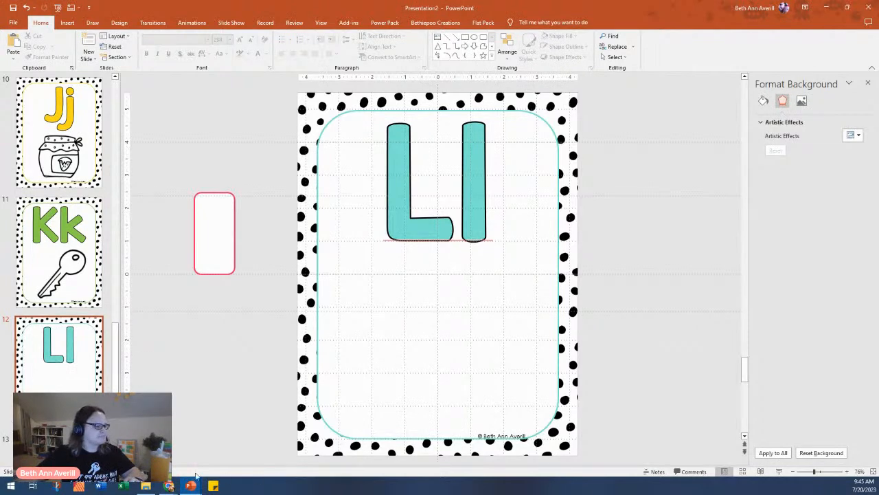
# - Insert the black-and-white lion picture from the L folder of the P4 clip art on the Ll slide
pyautogui.click(148, 486)
pyautogui.click(413, 166)
pyautogui.doubleClick(697, 392)
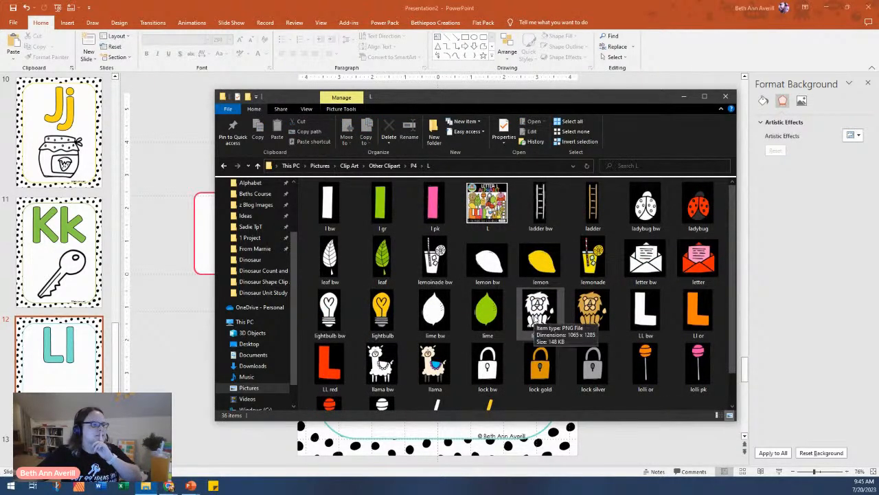
pyautogui.moveTo(539, 305); pyautogui.dragTo(183, 381)
# - Move the lion below the letters Ll and resize it to fill the space inside the teal frame
pyautogui.moveTo(459, 285); pyautogui.dragTo(426, 355)
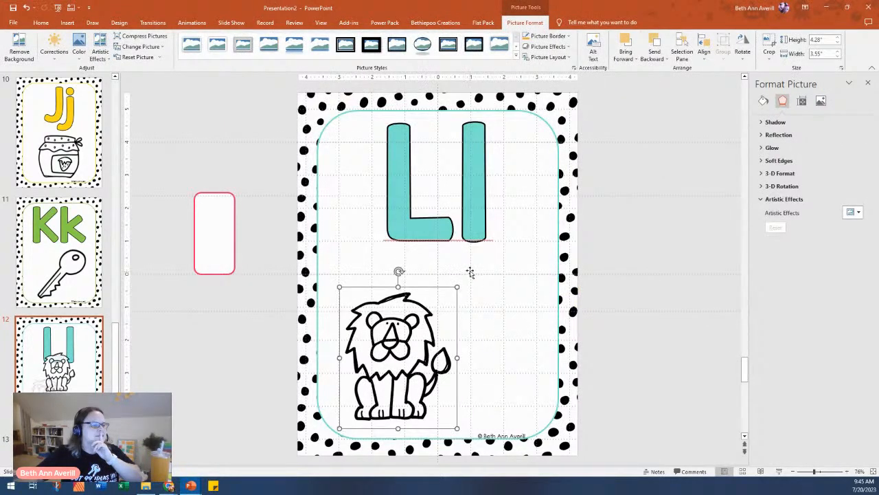
pyautogui.moveTo(456, 283); pyautogui.dragTo(471, 302)
pyautogui.click(88, 329)
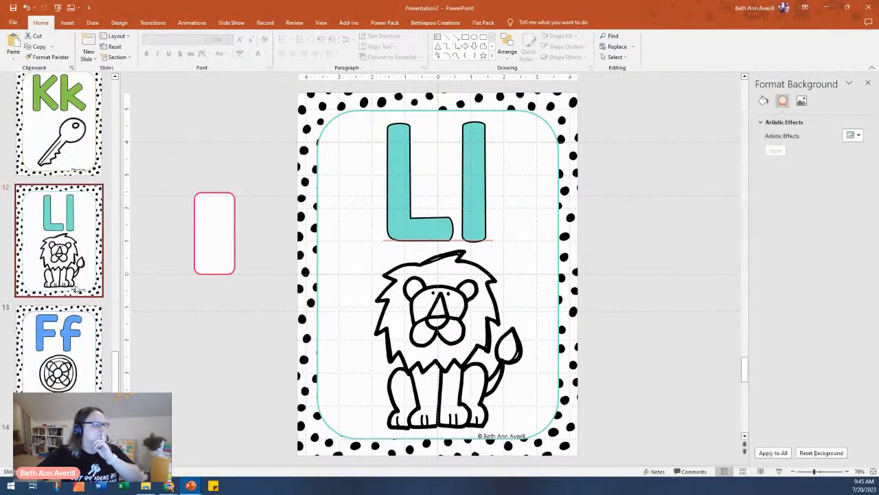
pyautogui.click(376, 313)
pyautogui.moveTo(533, 240); pyautogui.dragTo(520, 251)
pyautogui.moveTo(457, 294); pyautogui.dragTo(459, 299)
# - Replace the letters Ff with Mm on slide 13, reduce their font size to 245 and nudge the text box slightly downward
pyautogui.click(59, 346)
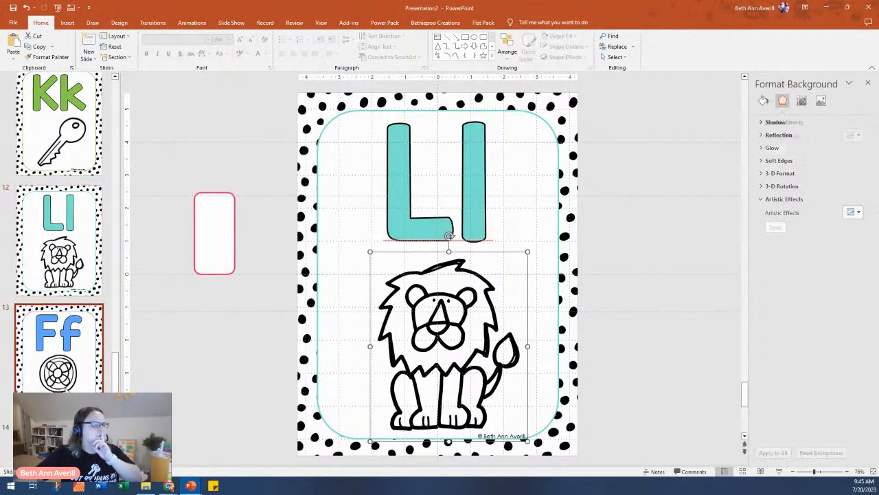
pyautogui.doubleClick(395, 164)
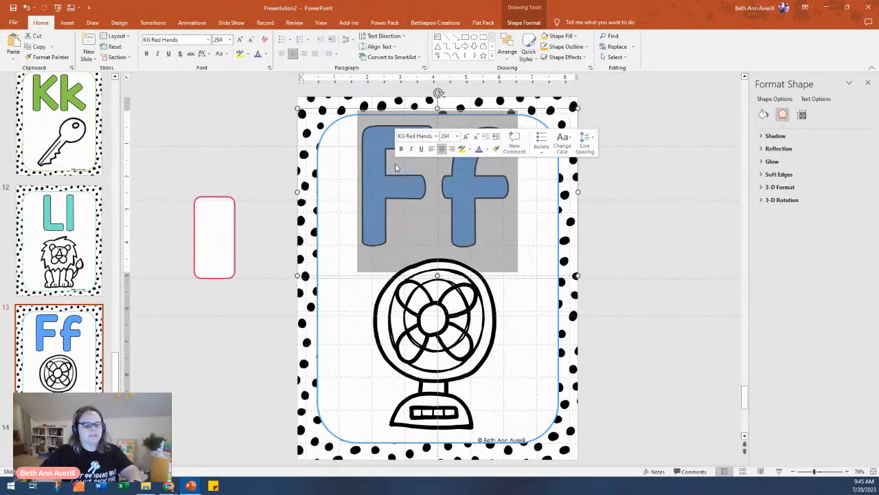
pyautogui.write('M')
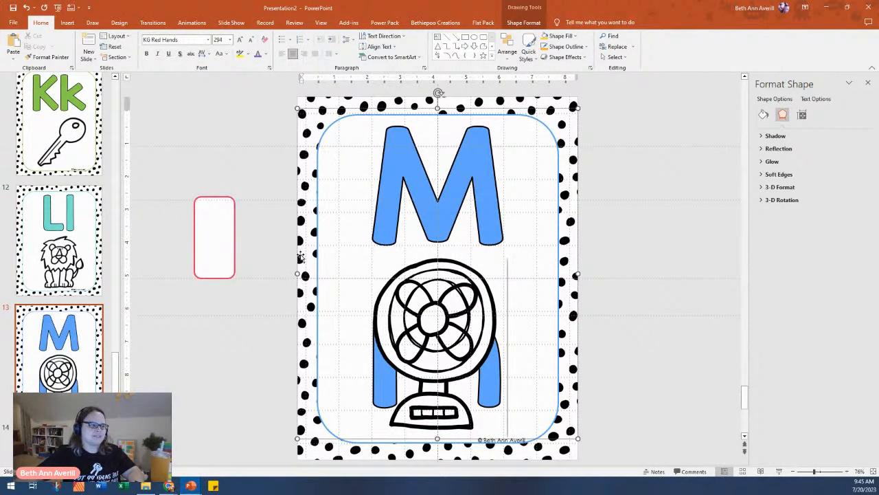
pyautogui.click(296, 274)
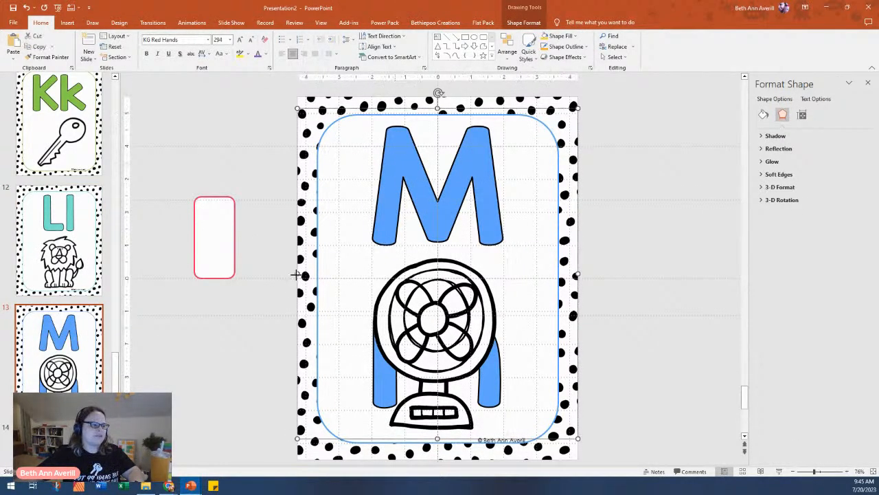
pyautogui.click(249, 40)
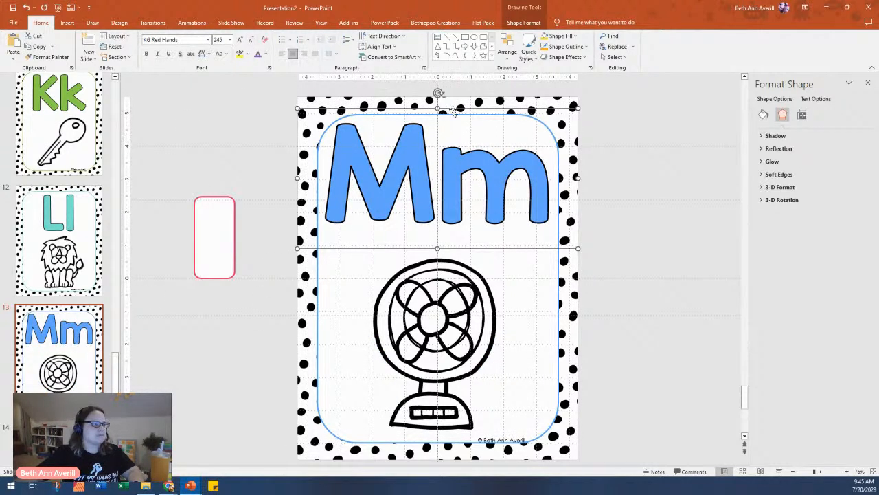
pyautogui.moveTo(453, 108); pyautogui.dragTo(452, 115)
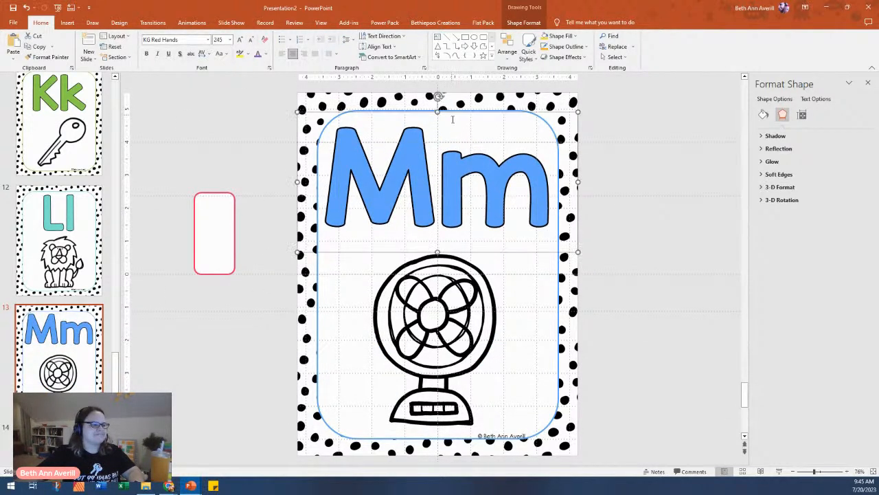
# - Delete the fan picture from the Mm slide
pyautogui.click(640, 276)
pyautogui.click(459, 316)
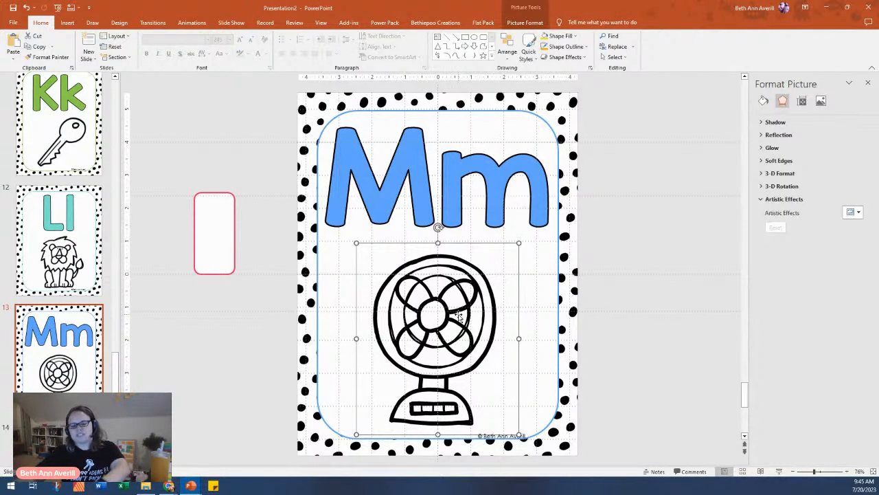
pyautogui.press('Delete')
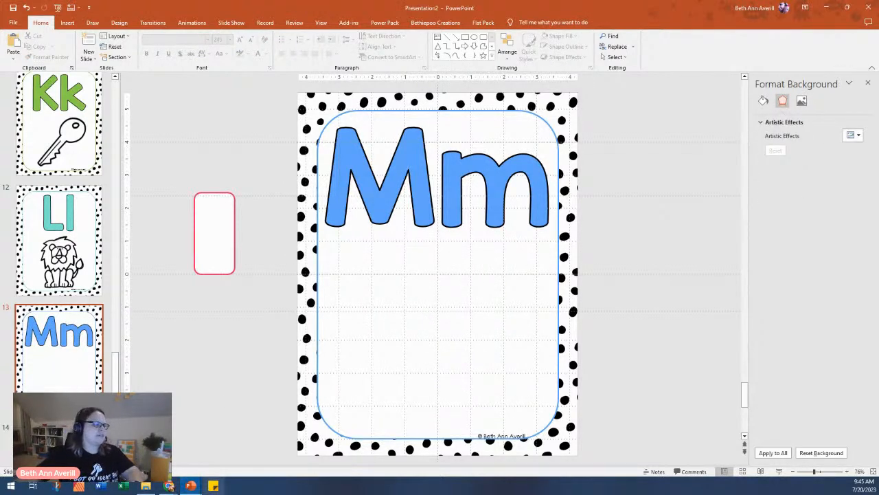
# - Insert the black-and-white moon picture from the M folder of the P4 clip art on the Mm slide
pyautogui.click(146, 486)
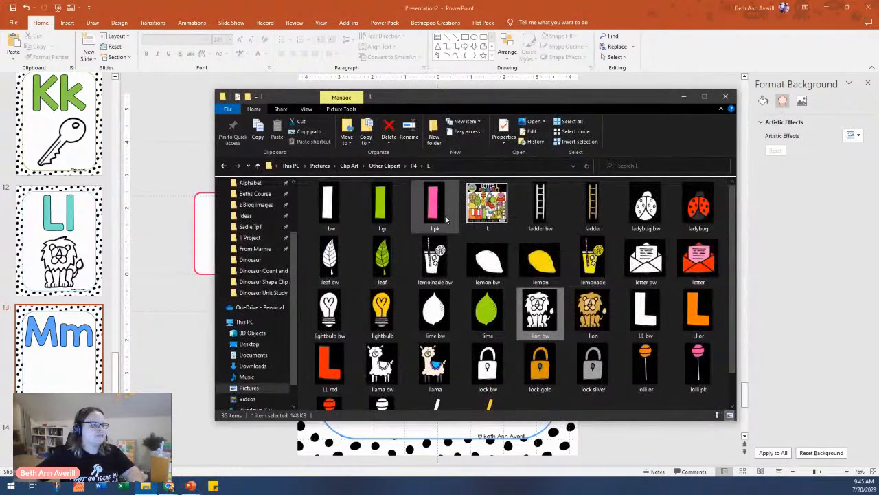
pyautogui.click(415, 166)
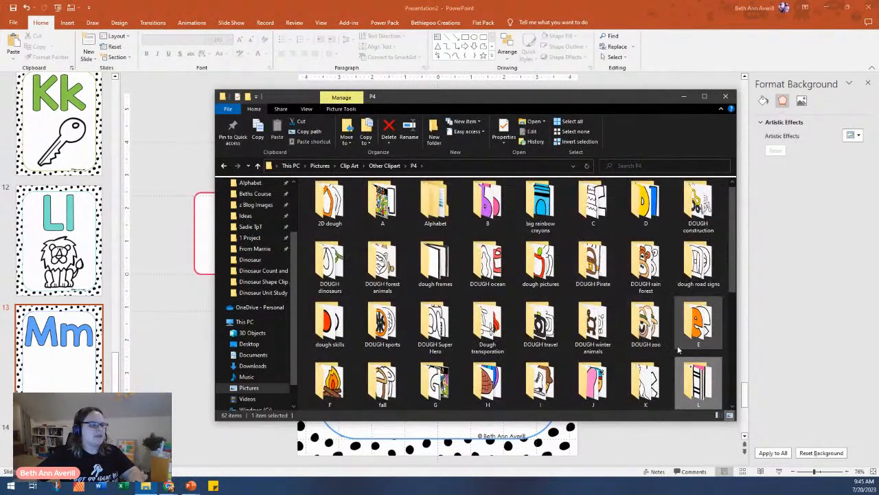
pyautogui.scroll(-3, 678, 350)
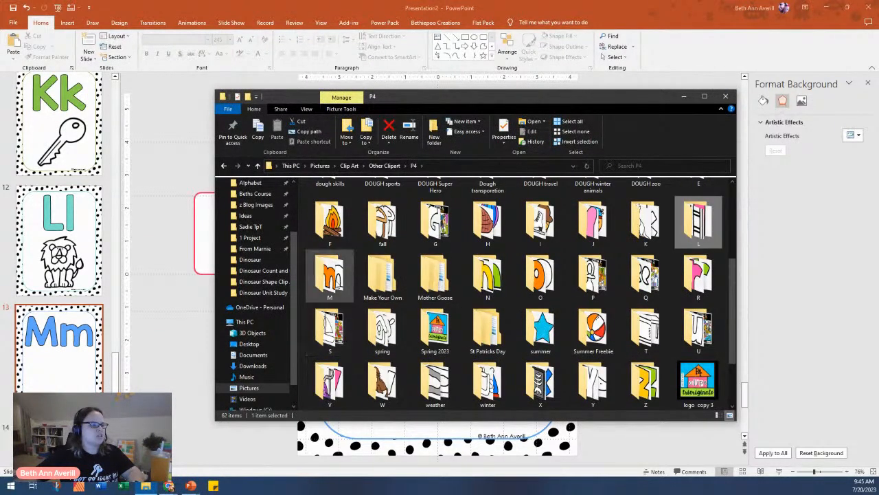
pyautogui.click(332, 278)
pyautogui.doubleClick(332, 278)
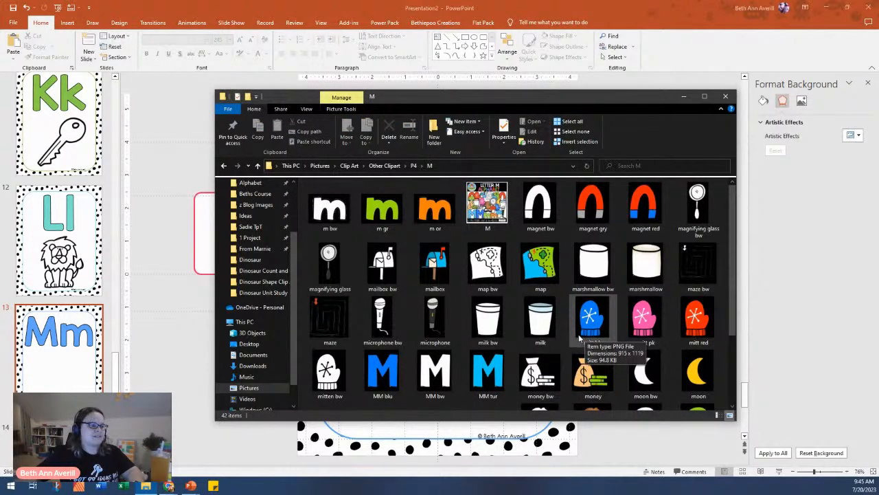
pyautogui.scroll(-2, 649, 316)
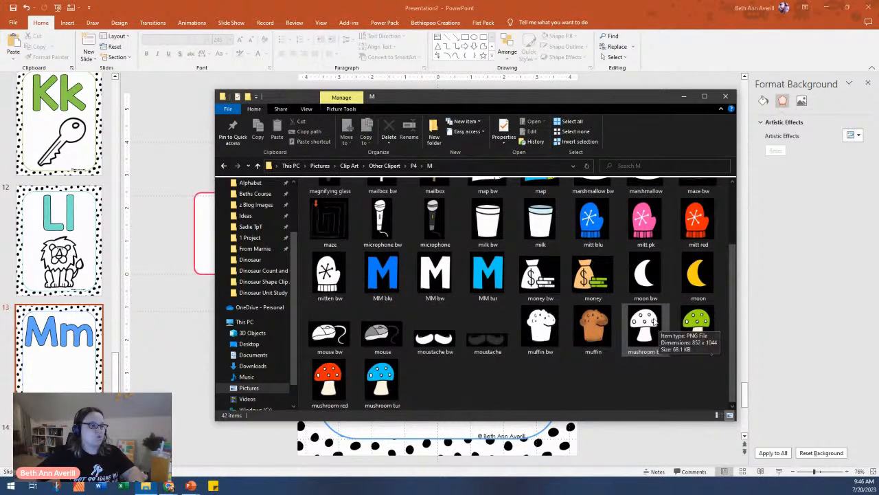
pyautogui.moveTo(646, 274); pyautogui.dragTo(355, 394)
# - Move the moon below the letters Mm and enlarge it to about 7.2" high by 5.55" wide
pyautogui.moveTo(445, 277); pyautogui.dragTo(432, 378)
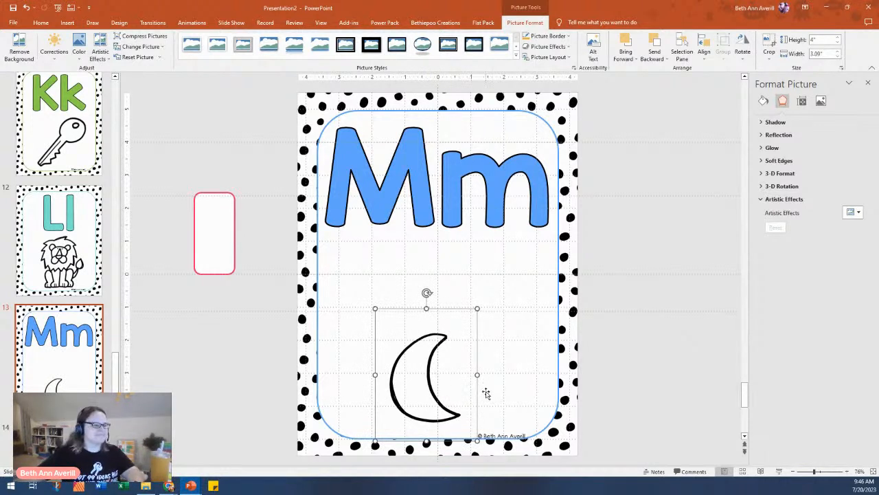
pyautogui.moveTo(479, 308); pyautogui.dragTo(527, 244)
pyautogui.moveTo(443, 344); pyautogui.dragTo(439, 346)
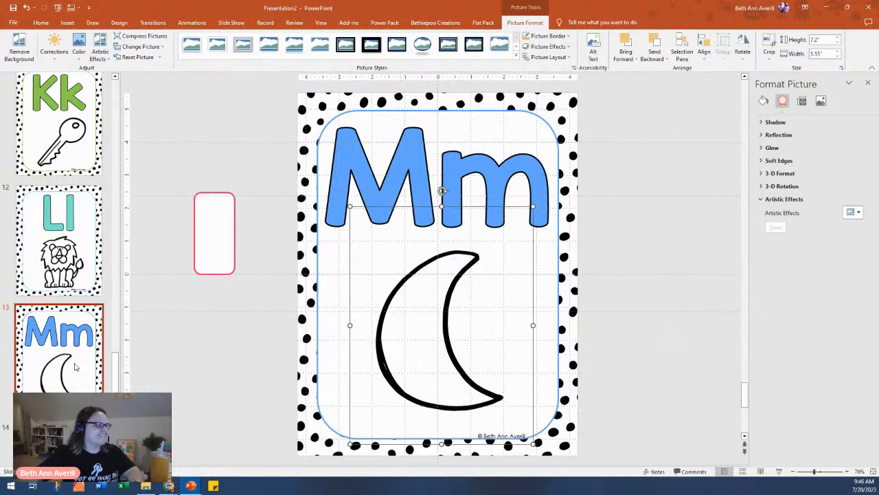
# - Replace the letters Gg with Nn on slide 14 and delete the glue bottle picture
pyautogui.click(74, 441)
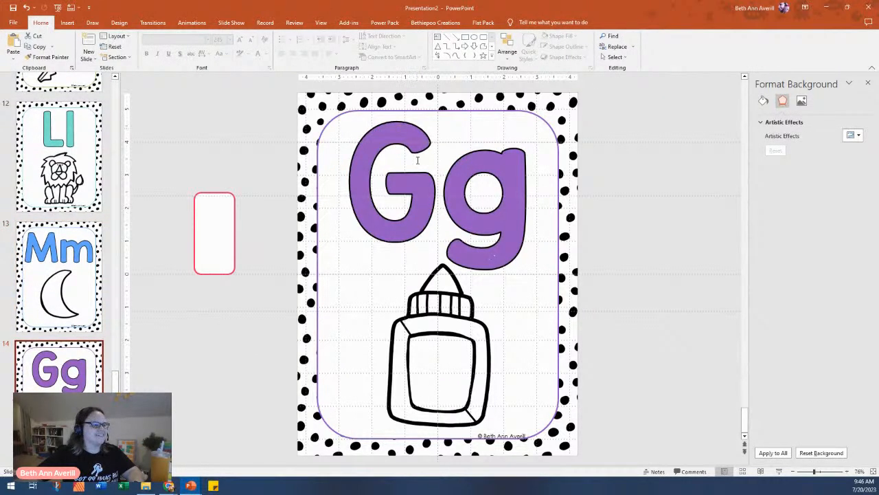
pyautogui.doubleClick(417, 160)
pyautogui.write('Nn')
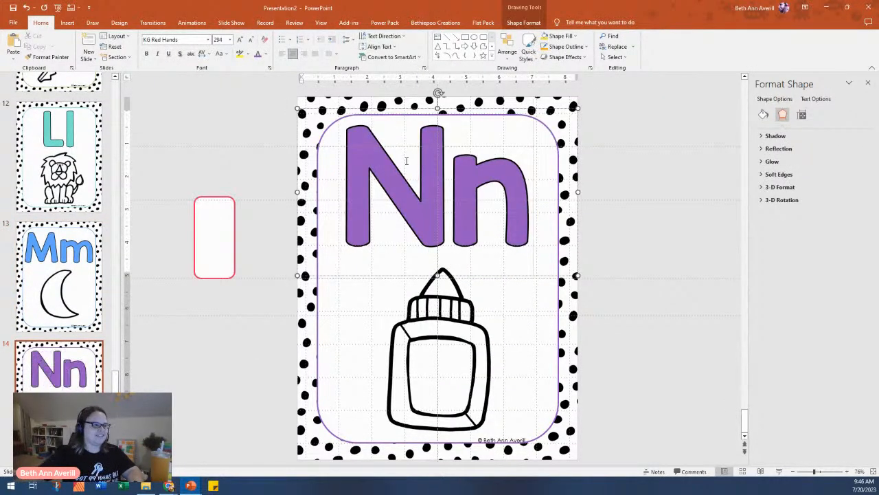
pyautogui.click(447, 418)
pyautogui.press('Delete')
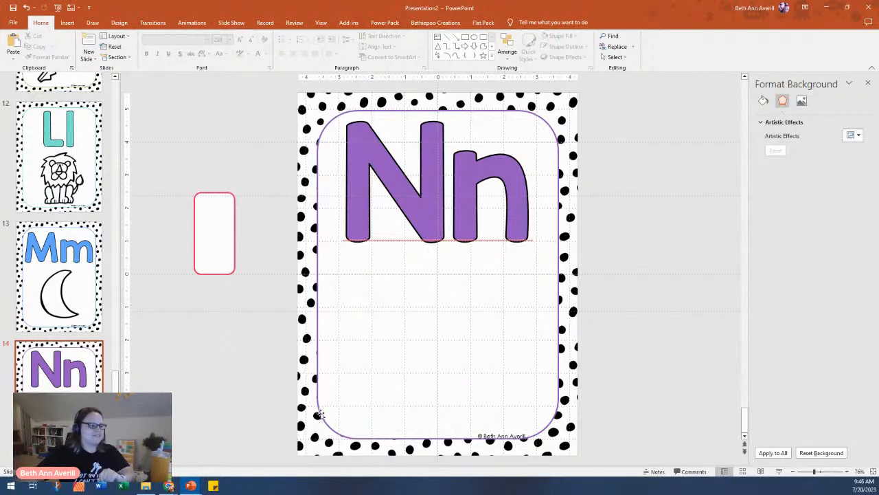
# - Insert the black-and-white net picture from the N folder of the P4 clip art on the Nn slide
pyautogui.hotkey('alt', 'Tab')
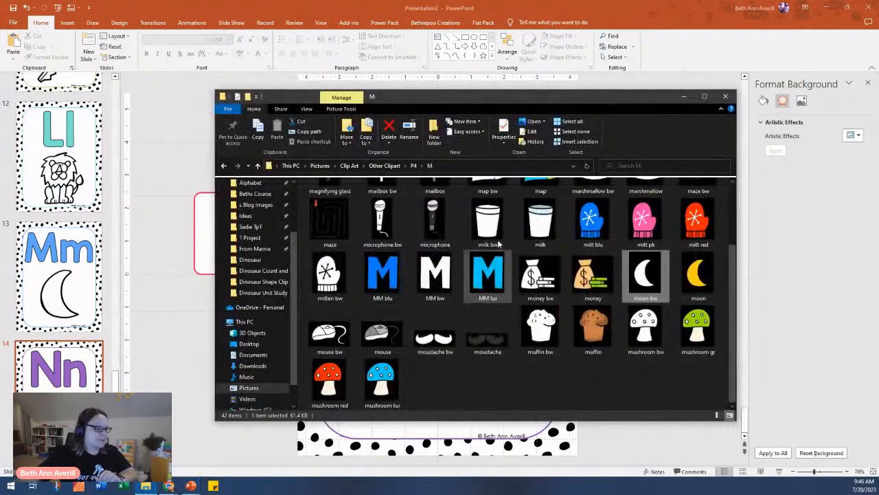
pyautogui.click(415, 165)
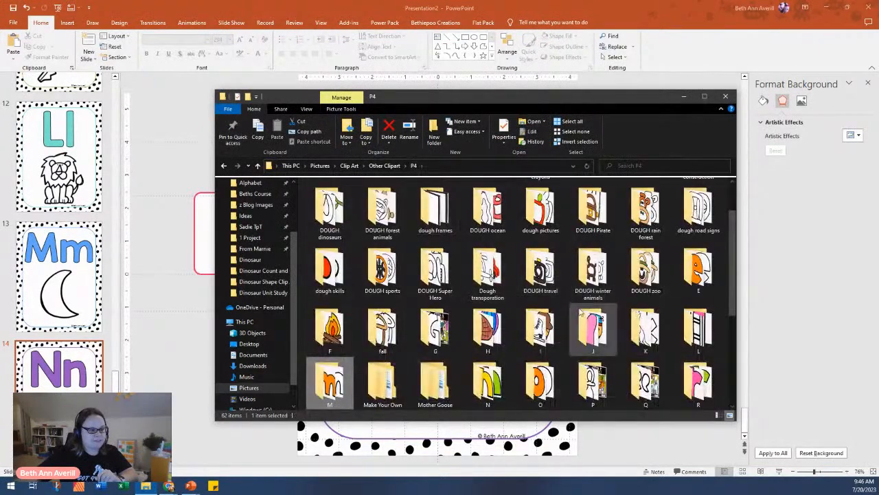
pyautogui.doubleClick(380, 385)
pyautogui.click(413, 166)
pyautogui.doubleClick(489, 384)
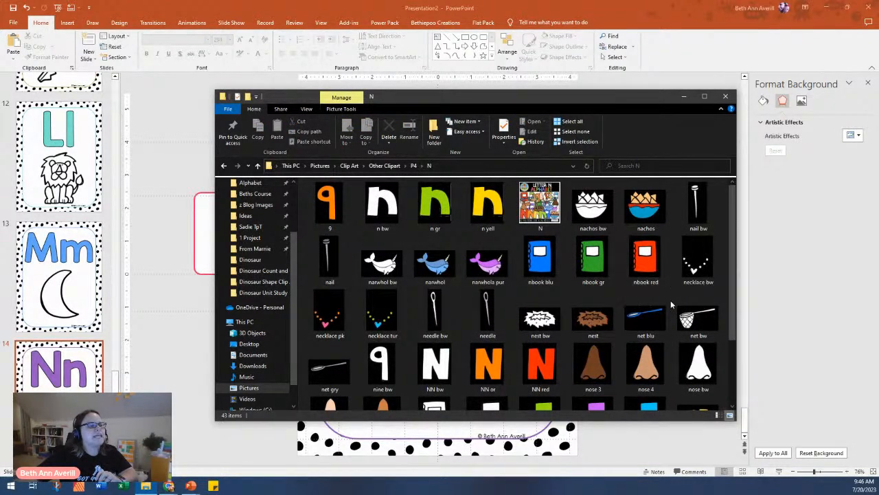
pyautogui.moveTo(698, 317); pyautogui.dragTo(539, 307)
# - Tilt the net diagonally, place it below the letters Nn and enlarge it to about 4.08" high by 6.78" wide
pyautogui.moveTo(439, 290); pyautogui.dragTo(499, 317)
pyautogui.moveTo(424, 353); pyautogui.dragTo(417, 340)
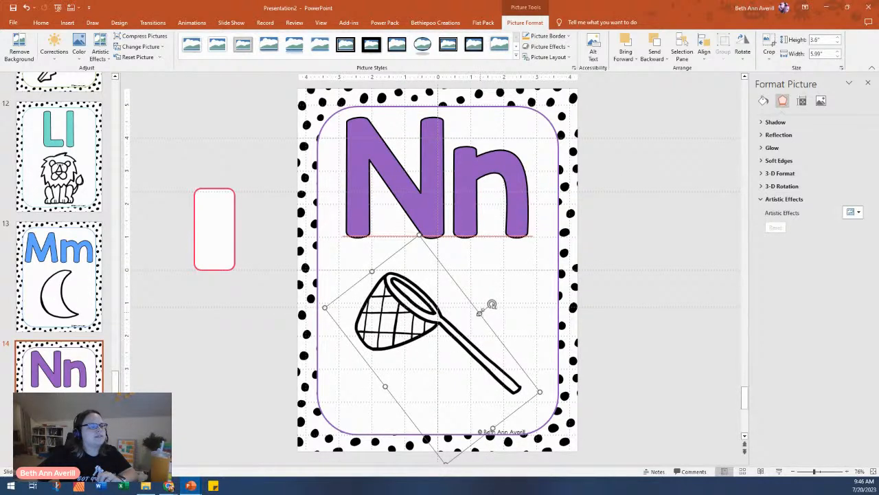
pyautogui.moveTo(420, 235); pyautogui.dragTo(422, 216)
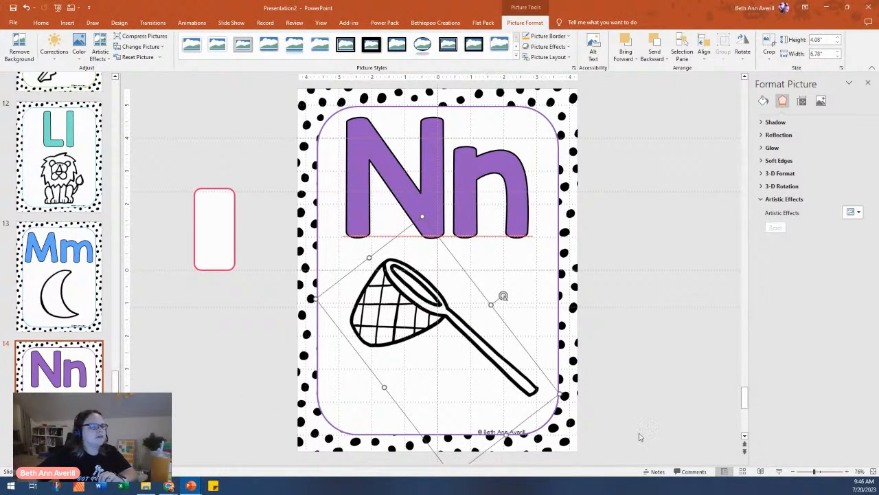
# - Copy all slides from Aa to Nn in the slide sorter and paste the copies after slide 14
pyautogui.click(742, 471)
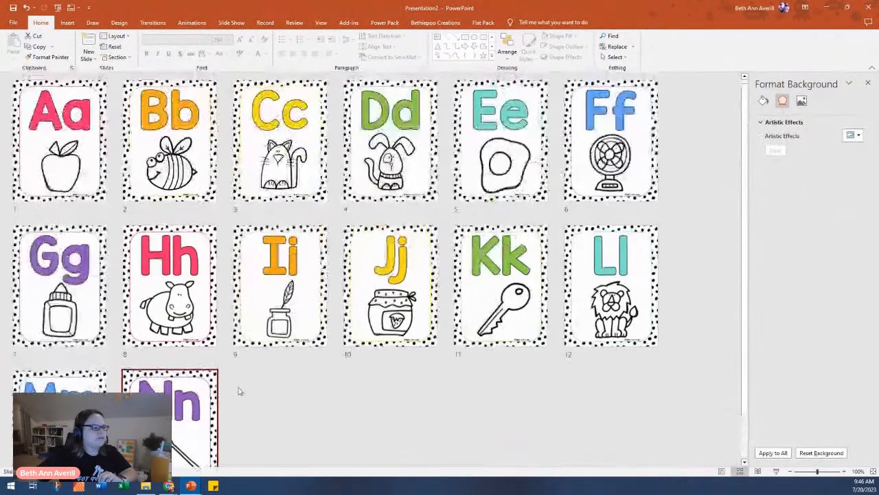
pyautogui.click(79, 155)
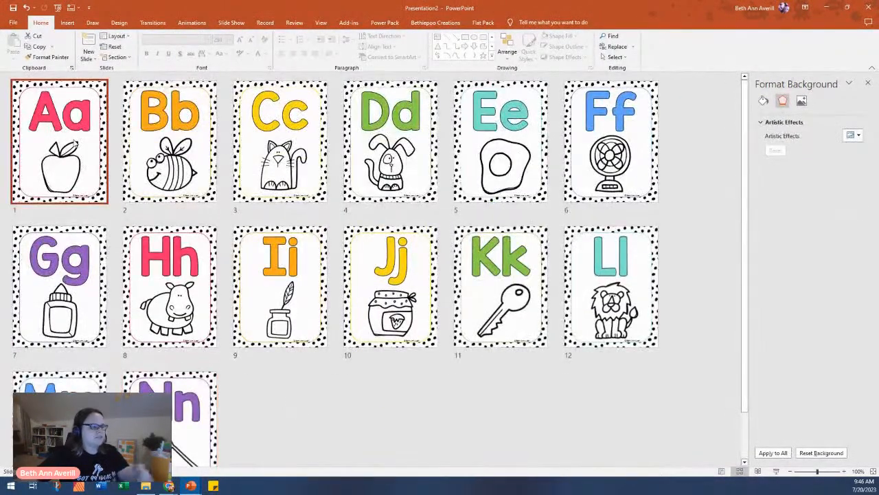
pyautogui.keyDown('shift'); pyautogui.click(201, 413); pyautogui.keyUp('shift')
pyautogui.hotkey('ctrl', 'c')
pyautogui.hotkey('ctrl', 'v')
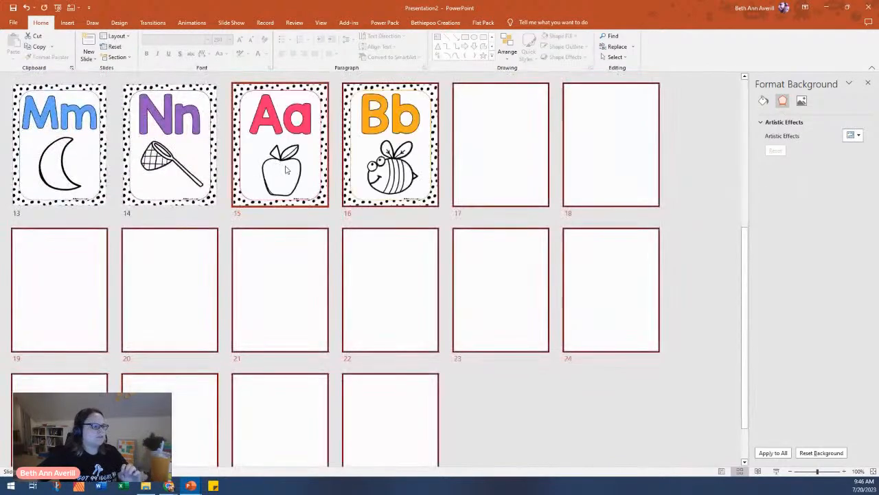
# - Replace the letters Aa with Oo on slide 15 and delete the apple picture
pyautogui.doubleClick(277, 169)
pyautogui.click(462, 212)
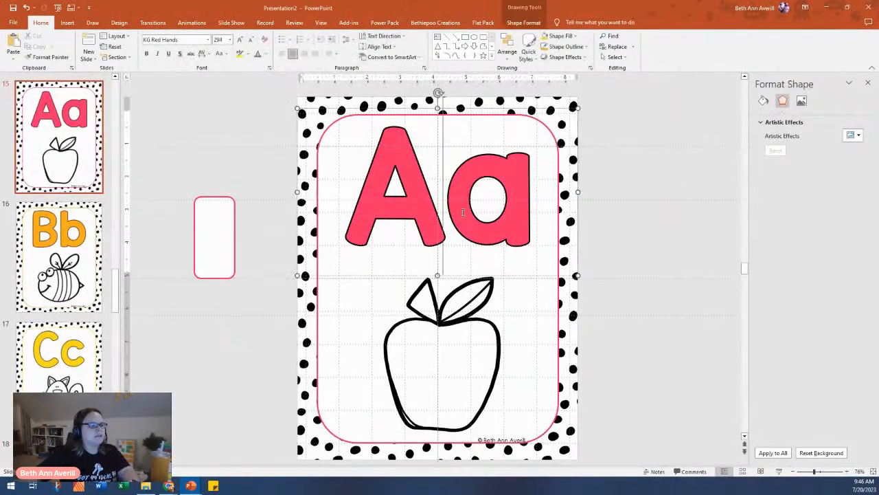
pyautogui.write('Oo')
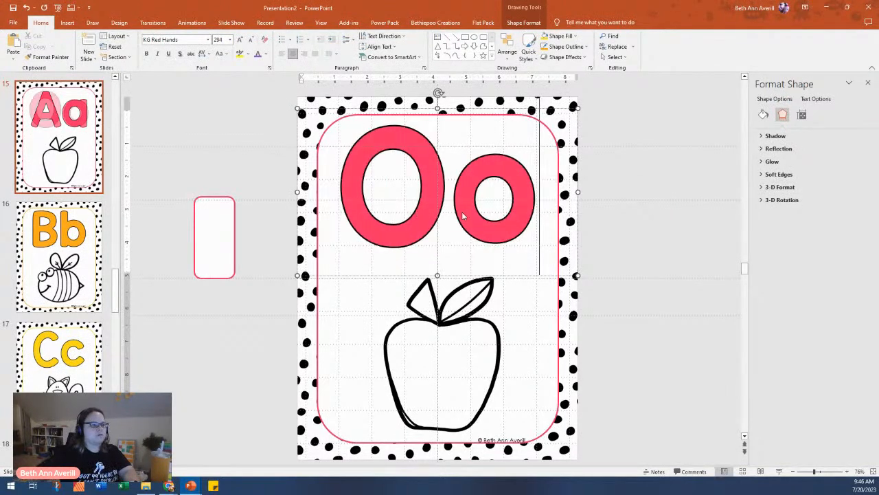
pyautogui.click(439, 338)
pyautogui.press('Delete')
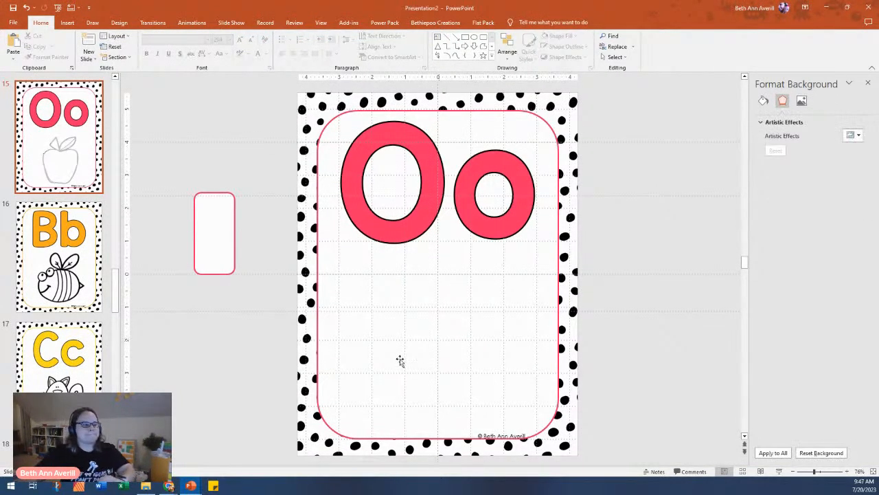
# - Open the O folder of the P4 clip art and look through its pictures for one to use on the Oo slide
pyautogui.click(145, 485)
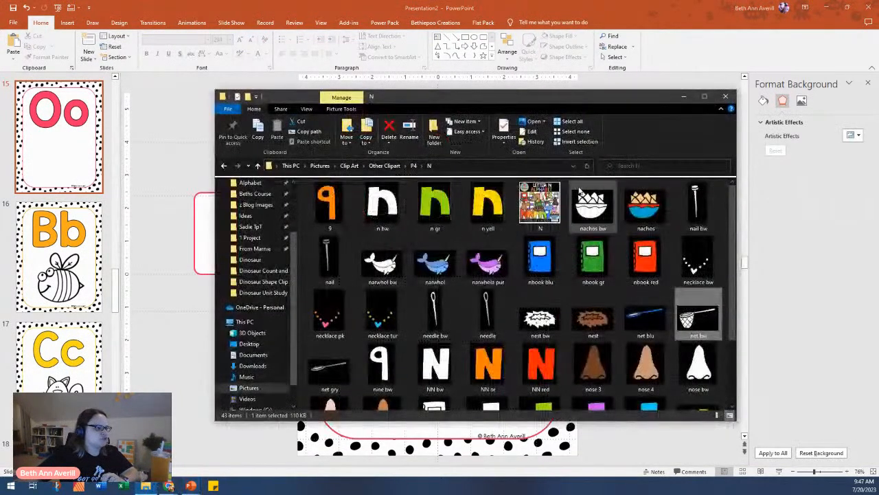
pyautogui.click(414, 166)
pyautogui.doubleClick(546, 385)
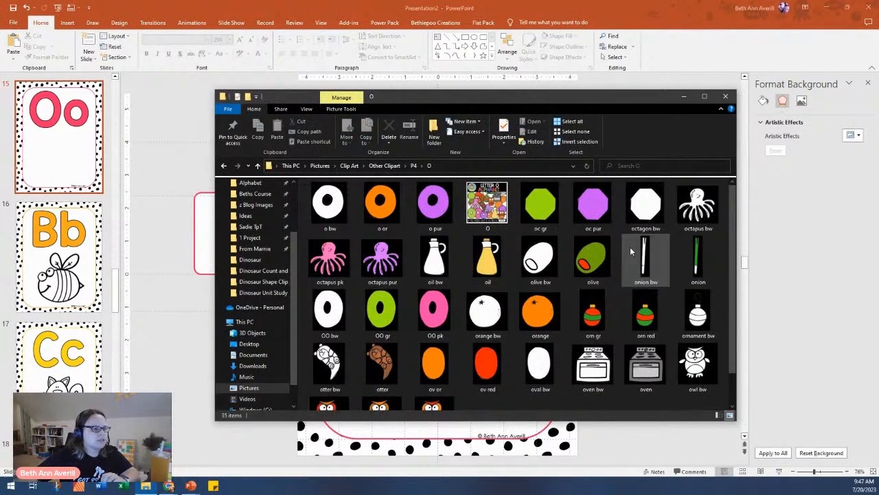
pyautogui.scroll(-2, 668, 311)
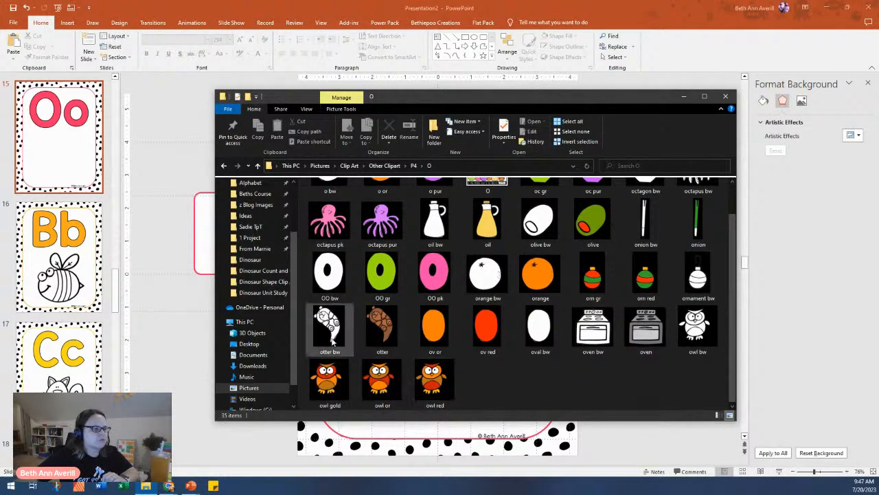
pyautogui.scroll(1, 553, 342)
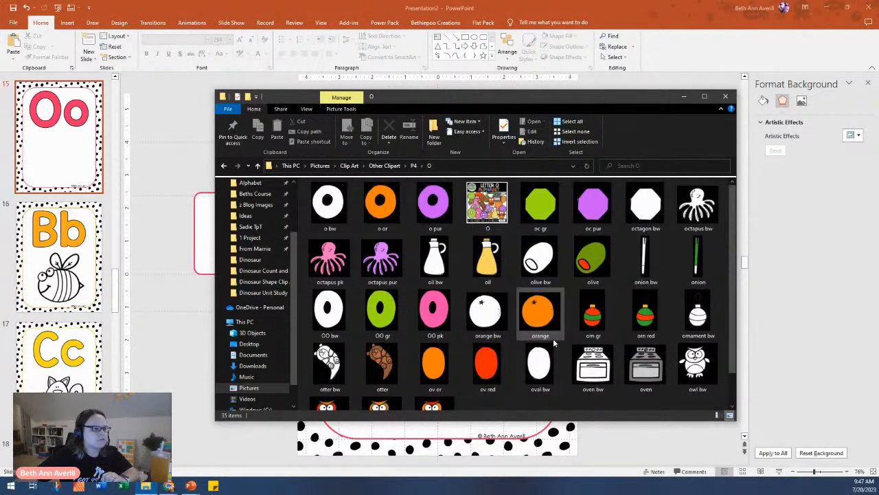
# - Try the black-and-white octagon picture below the letters Oo on slide 15 and delete it
pyautogui.click(650, 212)
pyautogui.moveTo(651, 212); pyautogui.dragTo(186, 369)
pyautogui.moveTo(419, 282); pyautogui.dragTo(368, 359)
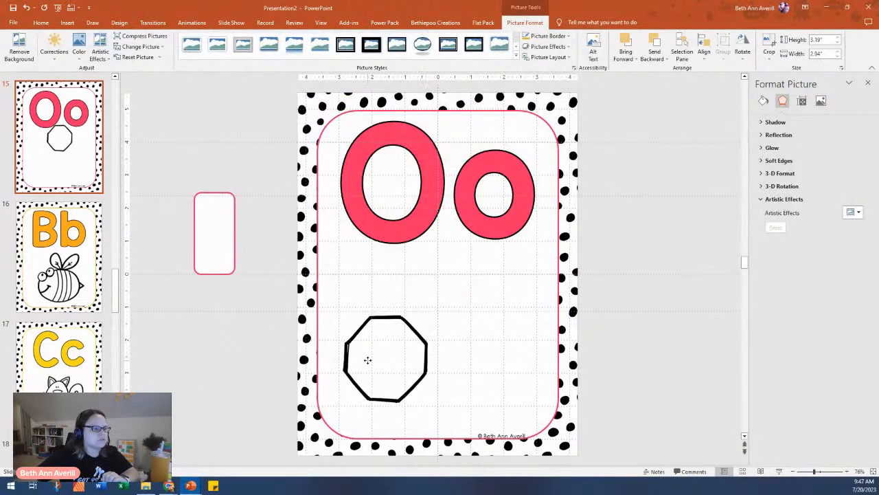
pyautogui.press('Delete')
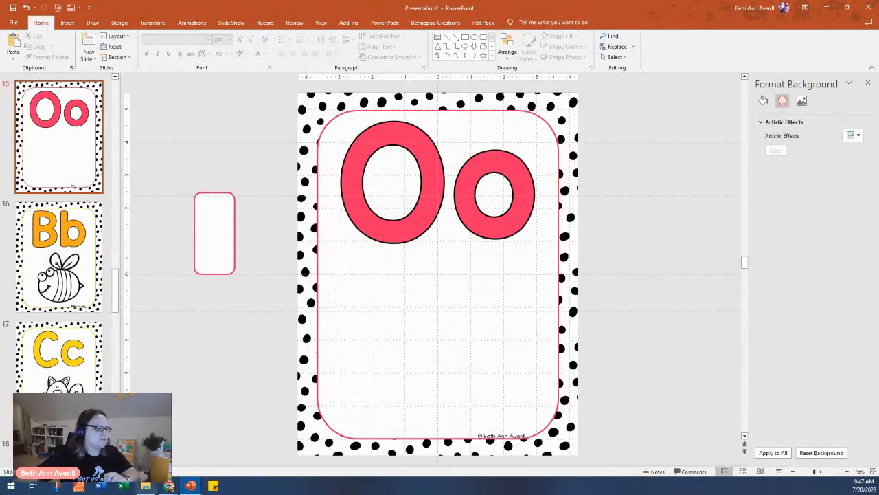
# - Insert the black-and-white octopus picture on slide 15, enlarge it to about 6.23" by 6.91" and center it below the letters Oo
pyautogui.click(145, 486)
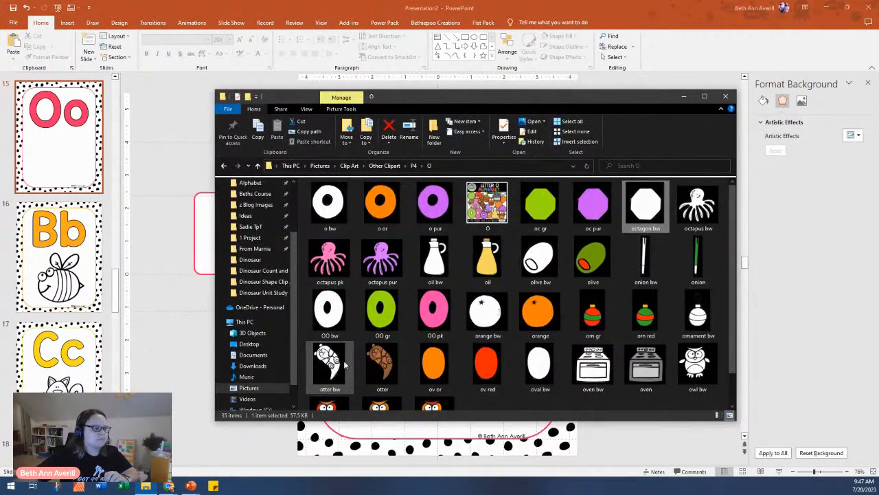
pyautogui.moveTo(708, 203); pyautogui.dragTo(187, 355)
pyautogui.moveTo(466, 333); pyautogui.dragTo(446, 417)
pyautogui.moveTo(502, 281); pyautogui.dragTo(559, 230)
pyautogui.moveTo(494, 328); pyautogui.dragTo(490, 333)
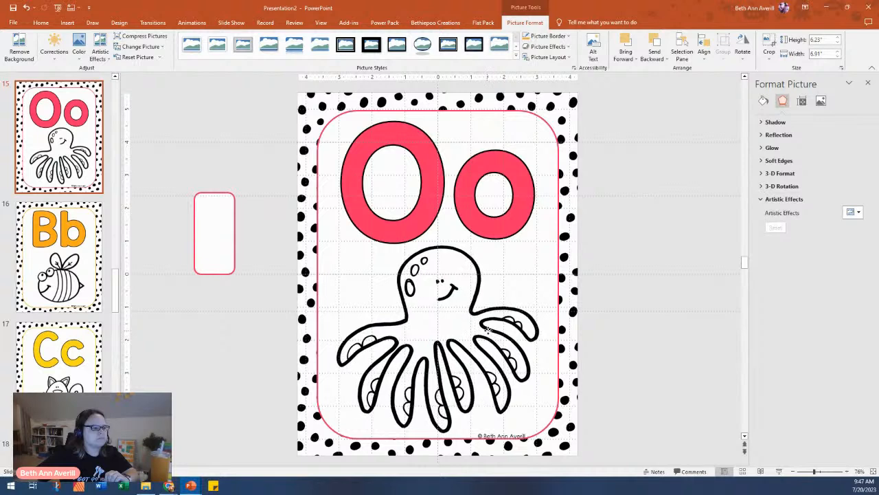
# - Delete the bee picture from slide 16 and replace the letters Bb with Pp
pyautogui.click(63, 254)
pyautogui.click(453, 333)
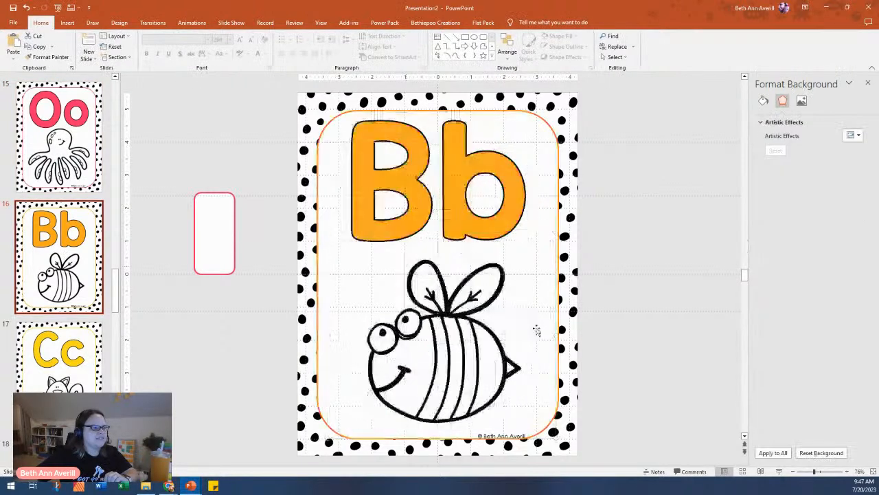
pyautogui.press('Delete')
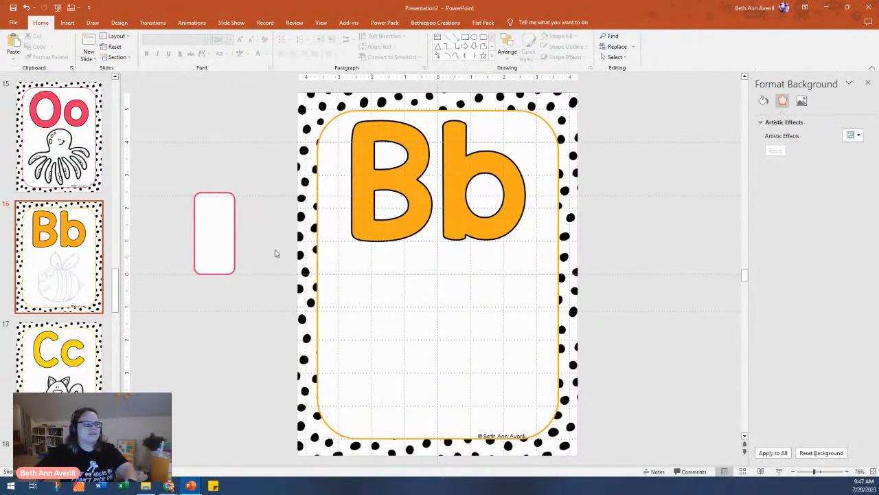
pyautogui.doubleClick(417, 215)
pyautogui.write('Pp')
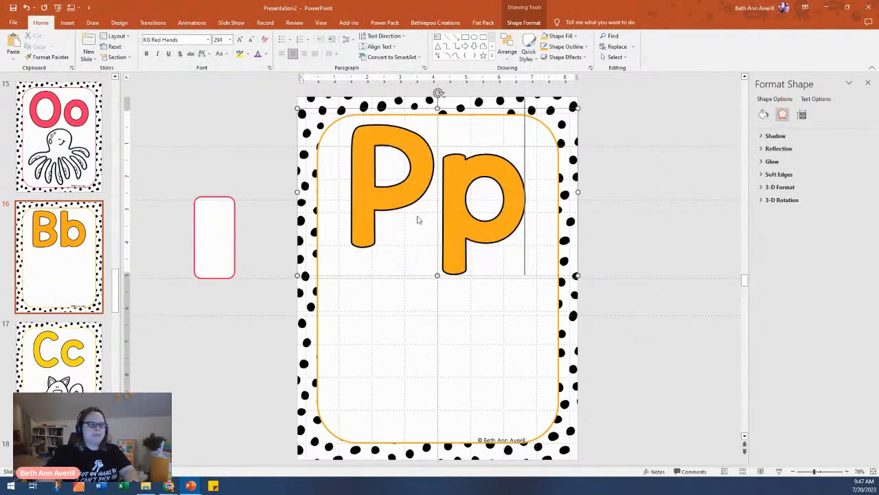
# - Insert the black-and-white pig from the P4 clip art's P folder below Pp on slide 16, enlarged to about 5.22" by 5.25"
pyautogui.click(168, 485)
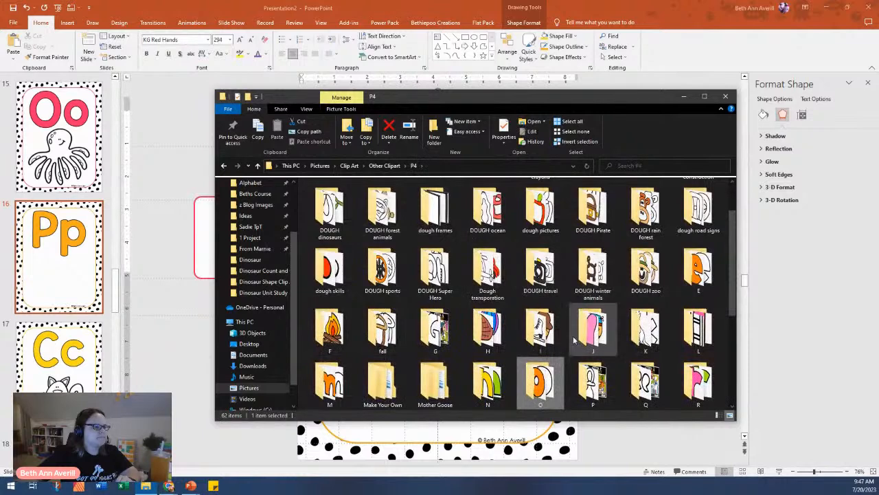
pyautogui.doubleClick(592, 383)
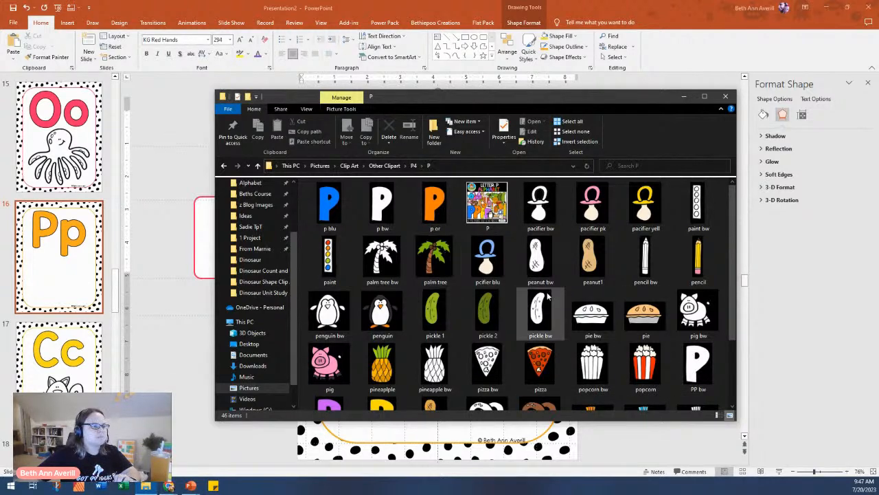
pyautogui.moveTo(697, 313); pyautogui.dragTo(189, 429)
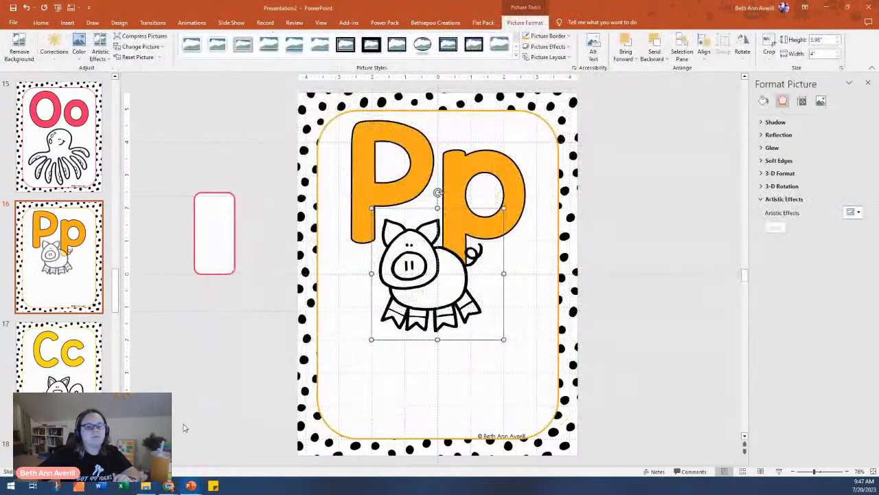
pyautogui.moveTo(506, 122); pyautogui.dragTo(461, 255)
pyautogui.moveTo(397, 309); pyautogui.dragTo(387, 371)
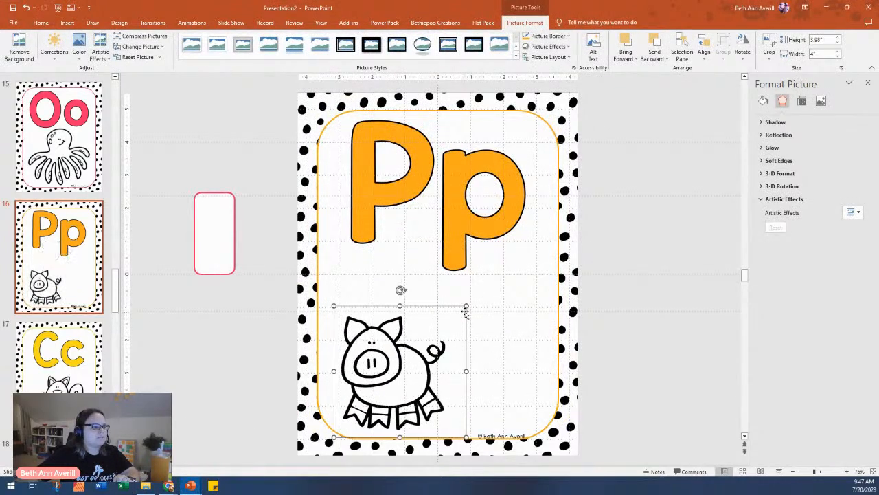
pyautogui.moveTo(465, 305); pyautogui.dragTo(507, 279)
pyautogui.moveTo(403, 374); pyautogui.dragTo(430, 375)
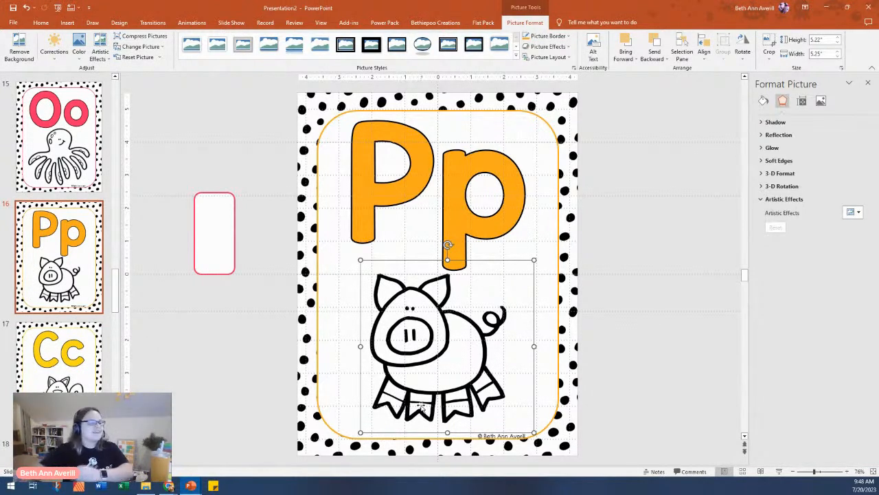
pyautogui.moveTo(447, 348); pyautogui.dragTo(444, 353)
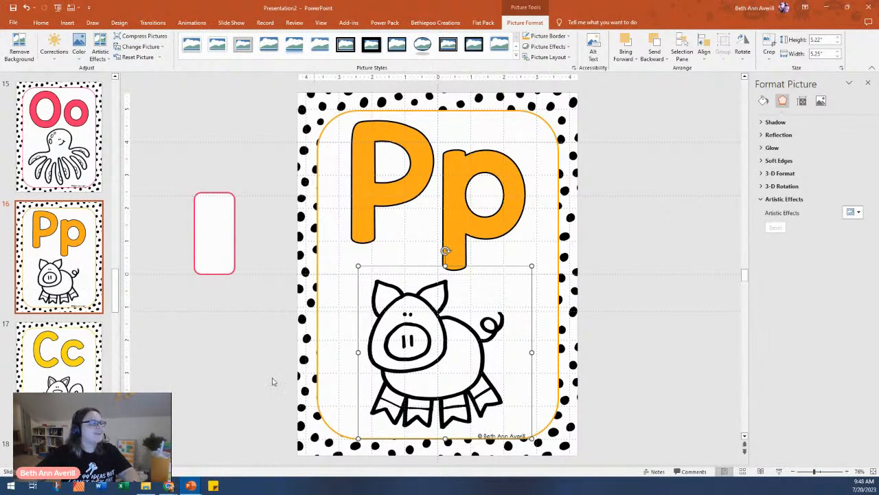
# - Replace the letters Cc with Qq on slide 17 and delete the cat picture
pyautogui.click(71, 372)
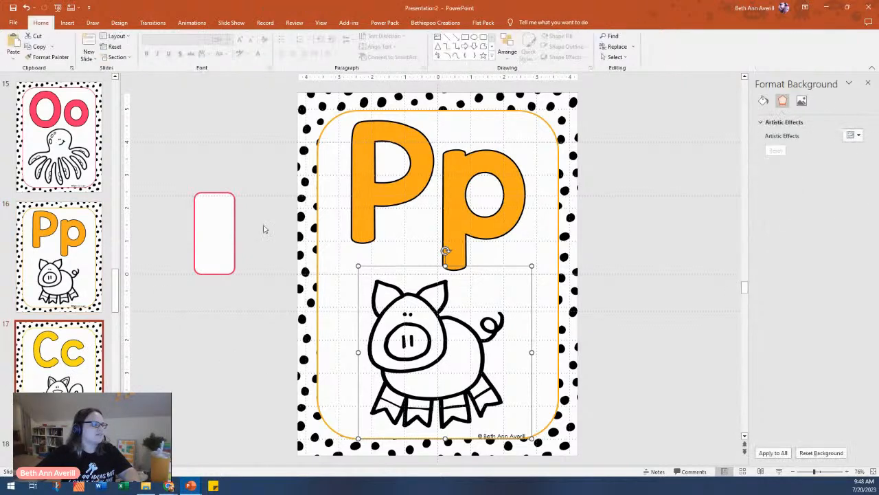
pyautogui.doubleClick(460, 163)
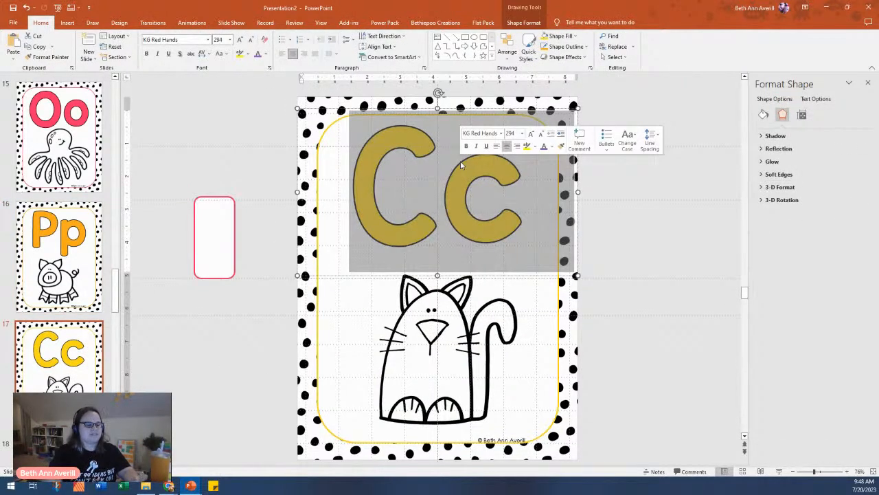
pyautogui.write('Qq')
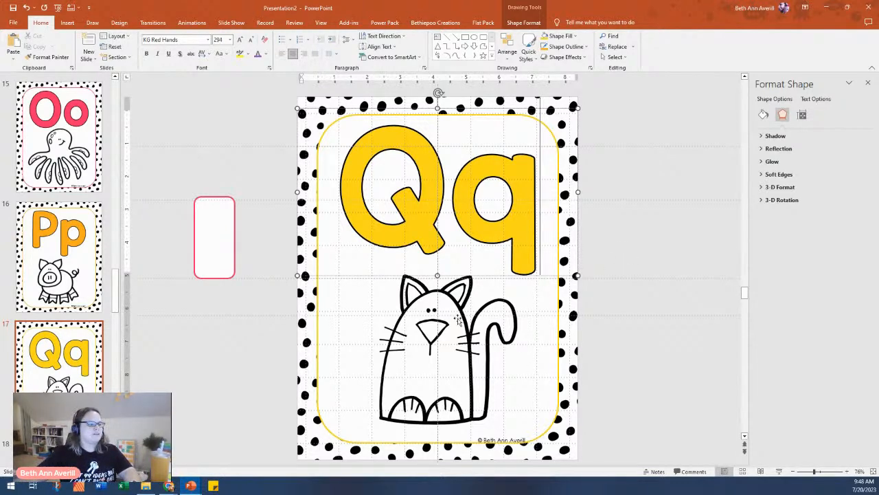
pyautogui.click(433, 337)
pyautogui.press('Delete')
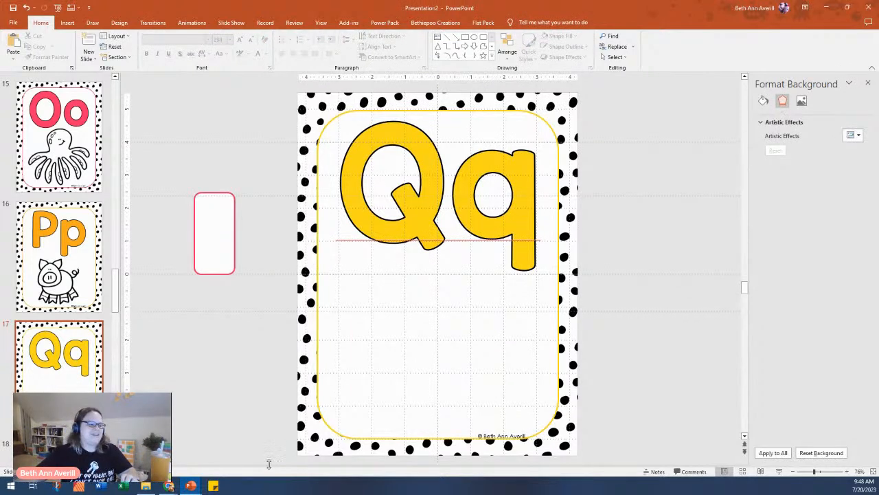
# - Insert the black-and-white queen from the P4 clip art's Q folder on slide 17, about 5.59" by 5.62", centered below the letters Qq
pyautogui.click(147, 486)
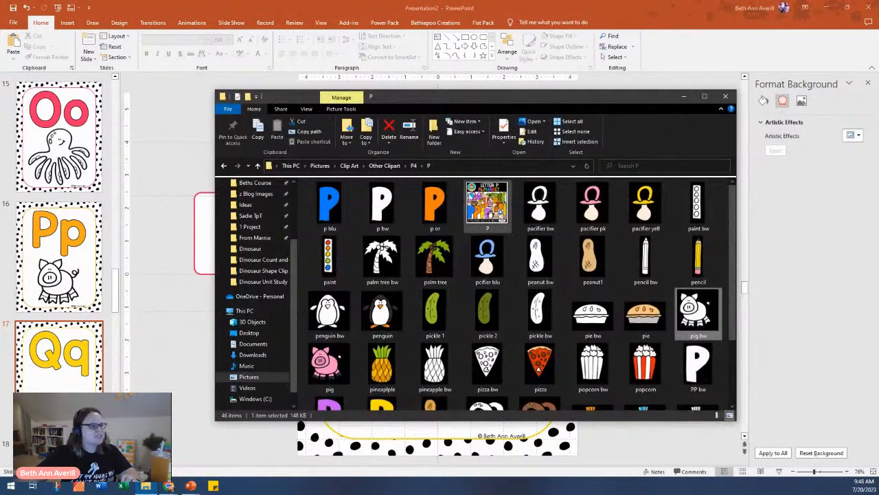
pyautogui.click(413, 166)
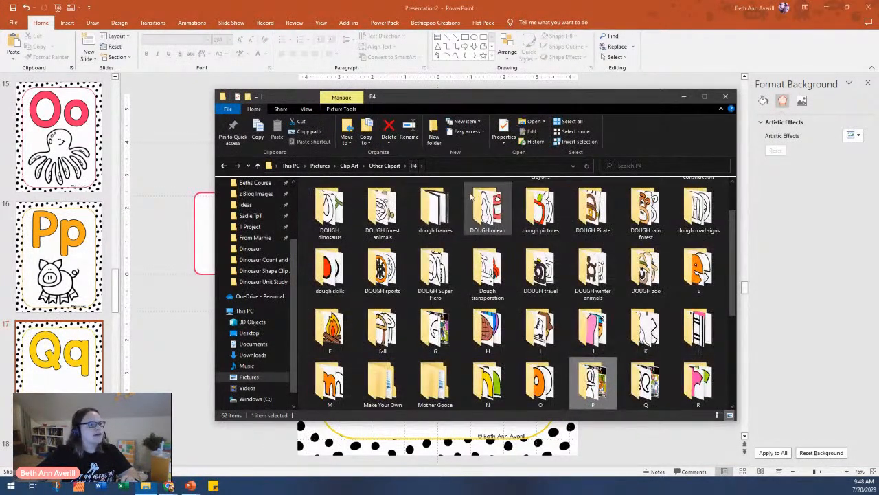
pyautogui.doubleClick(643, 396)
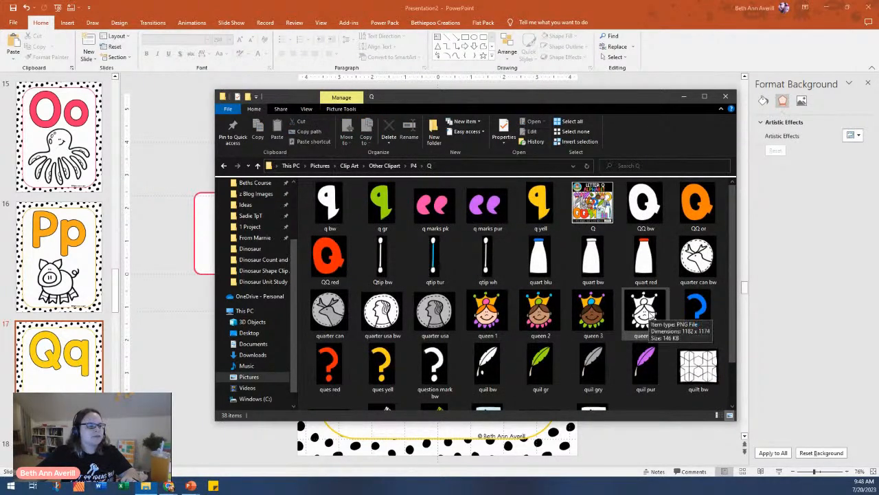
pyautogui.moveTo(651, 317); pyautogui.dragTo(190, 379)
pyautogui.moveTo(467, 325); pyautogui.dragTo(420, 377)
pyautogui.moveTo(464, 300); pyautogui.dragTo(468, 346)
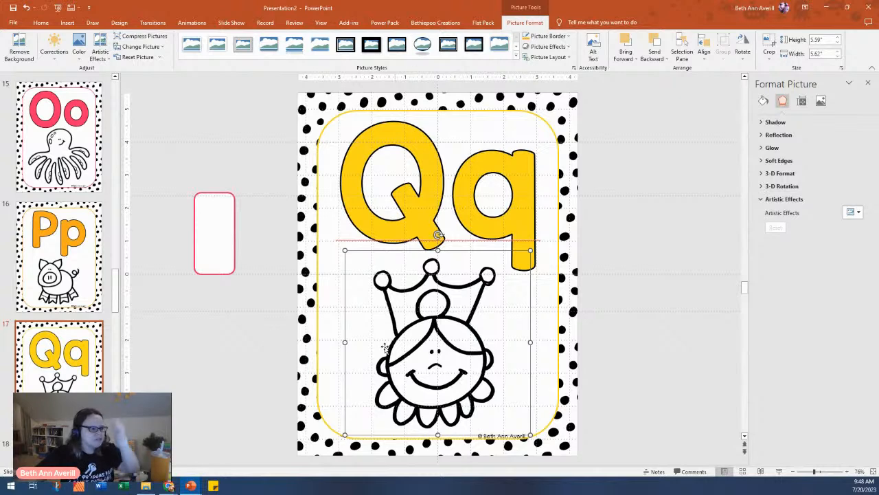
# - Replace the letters Dd with Rr on slide 18 and delete the dog picture
pyautogui.click(99, 341)
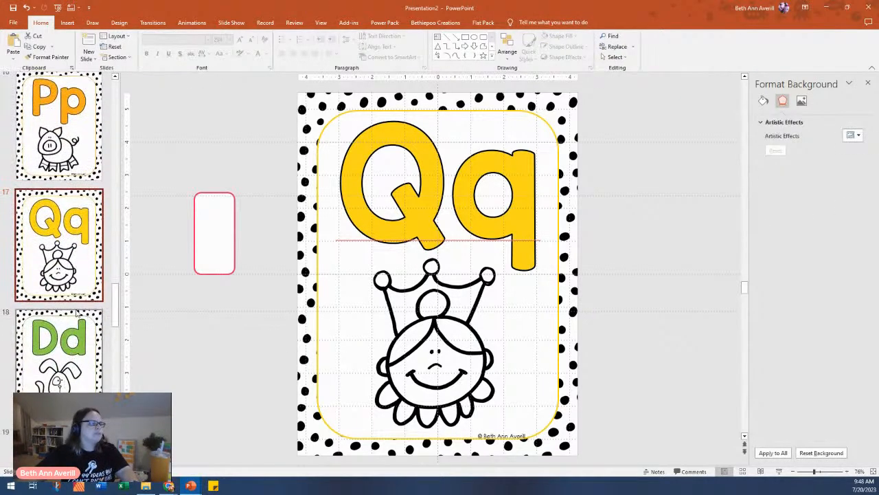
pyautogui.click(63, 348)
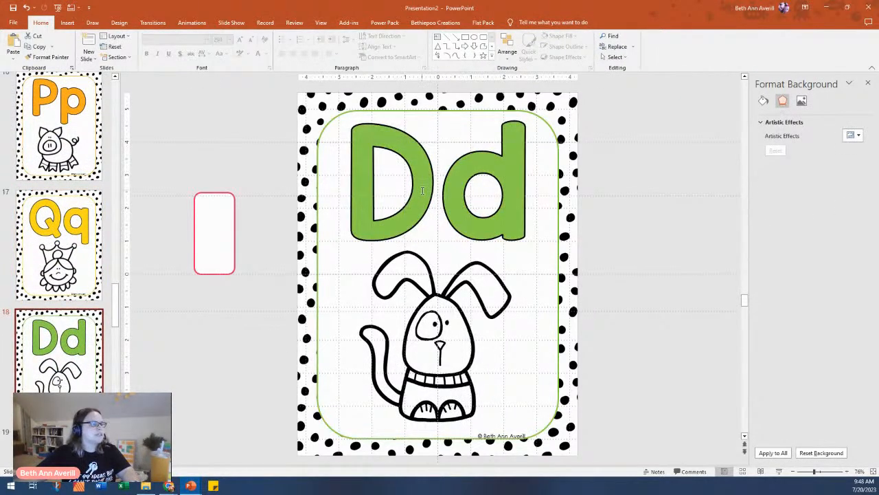
pyautogui.doubleClick(422, 190)
pyautogui.write('Rr')
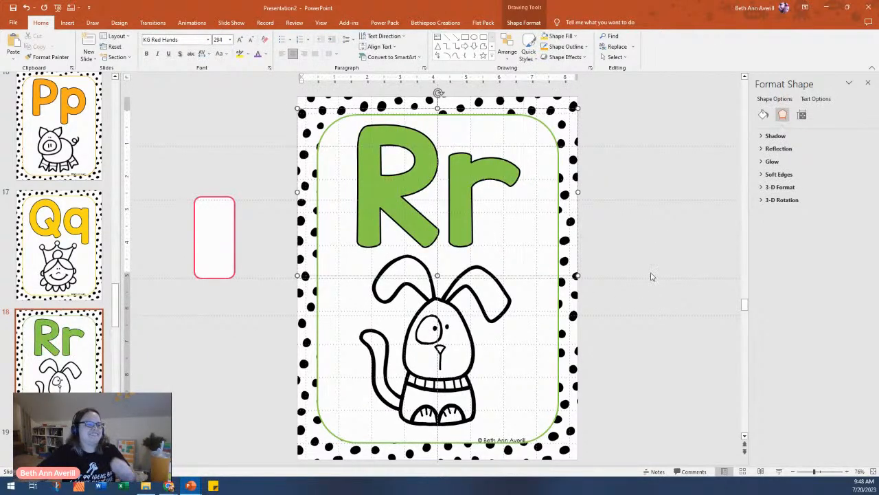
pyautogui.click(433, 348)
pyautogui.press('Delete')
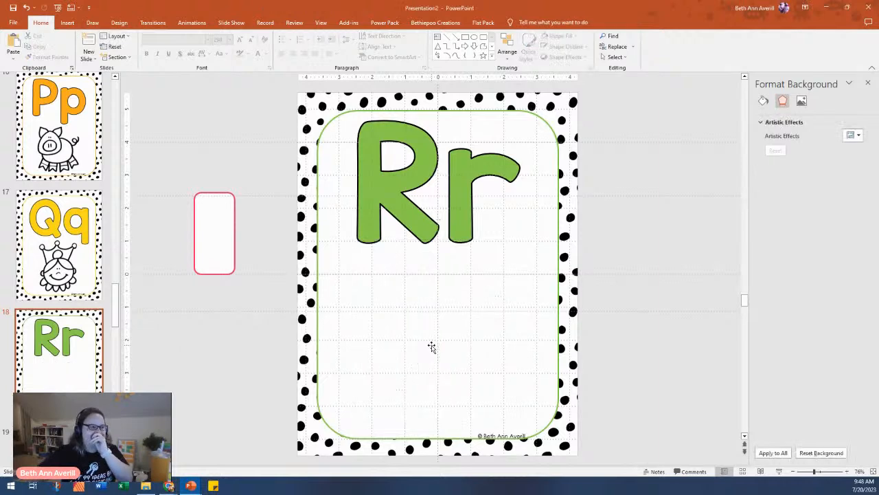
# - Open the R folder of the P4 clip art and look through its pictures for one to use on the Rr slide
pyautogui.click(146, 486)
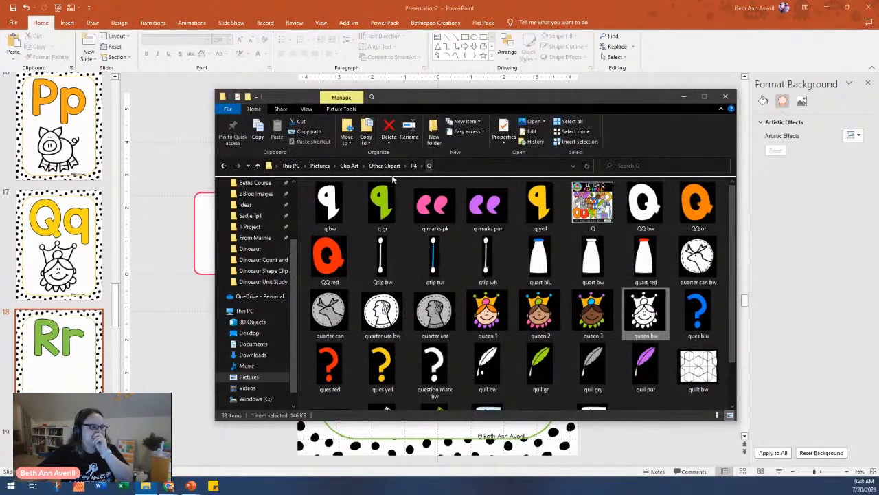
pyautogui.click(414, 165)
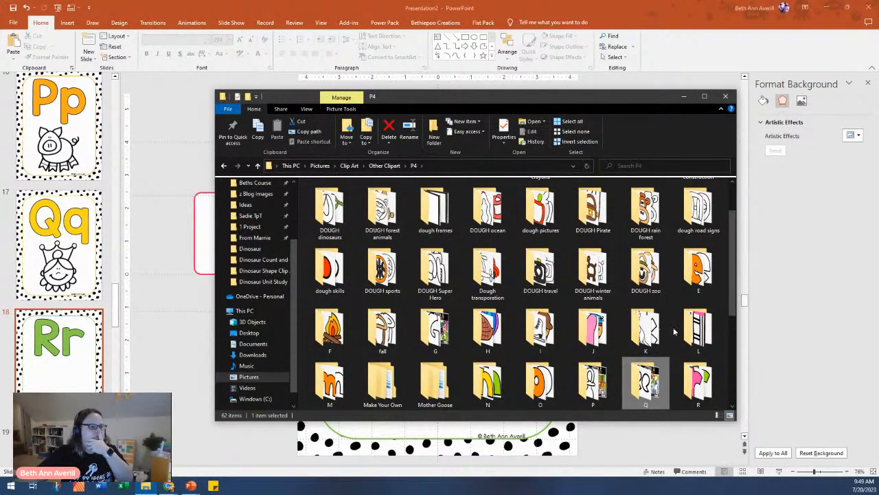
pyautogui.doubleClick(691, 379)
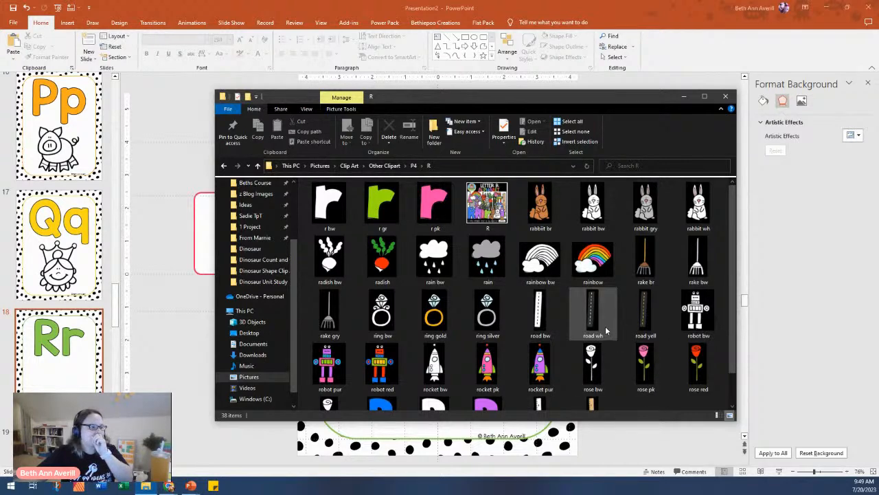
pyautogui.scroll(-1, 610, 333)
pyautogui.scroll(1, 663, 354)
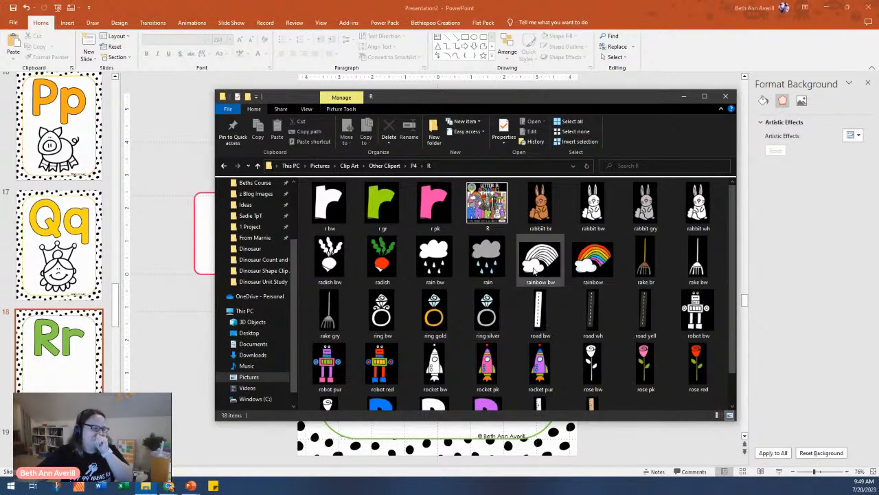
# - Try the black-and-white rainbow picture below the letters Rr on slide 18 and delete it
pyautogui.click(554, 264)
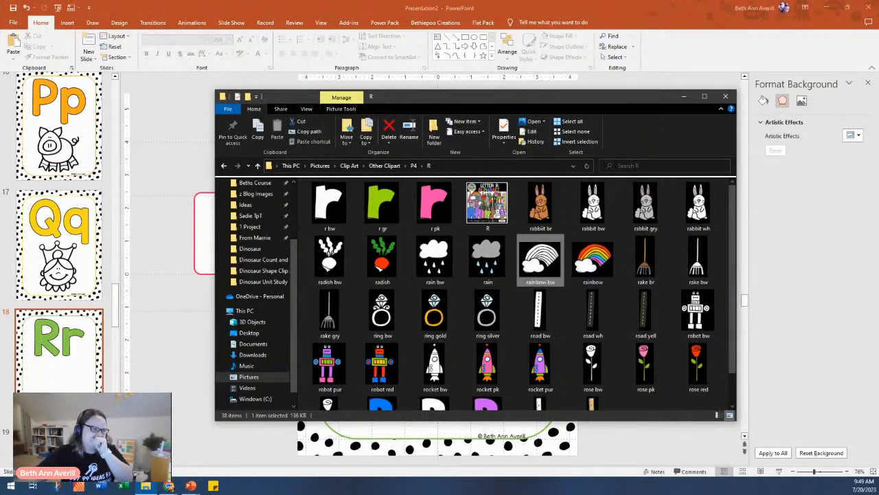
pyautogui.hotkey('alt', 'Tab')
pyautogui.hotkey('ctrl', 'v')
pyautogui.moveTo(448, 287); pyautogui.dragTo(405, 386)
pyautogui.press('Delete')
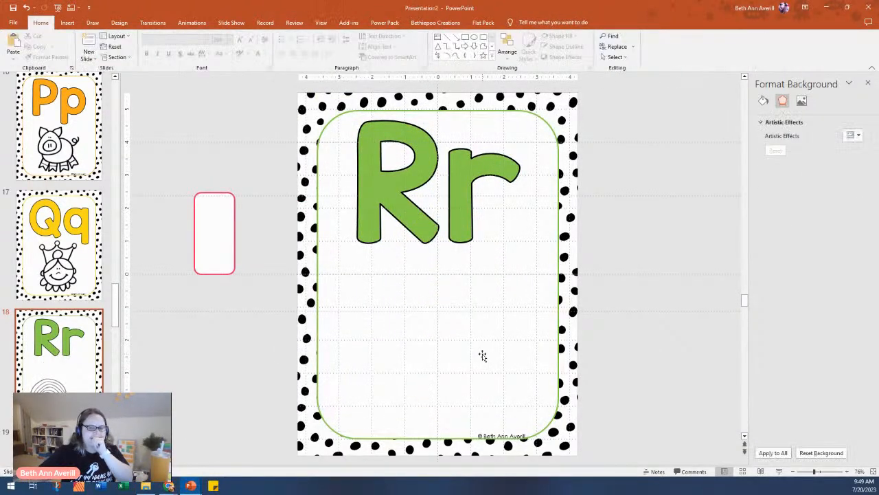
# - Insert the black-and-white rabbit picture from the R folder on slide 18 and place it below the letters Rr
pyautogui.click(144, 486)
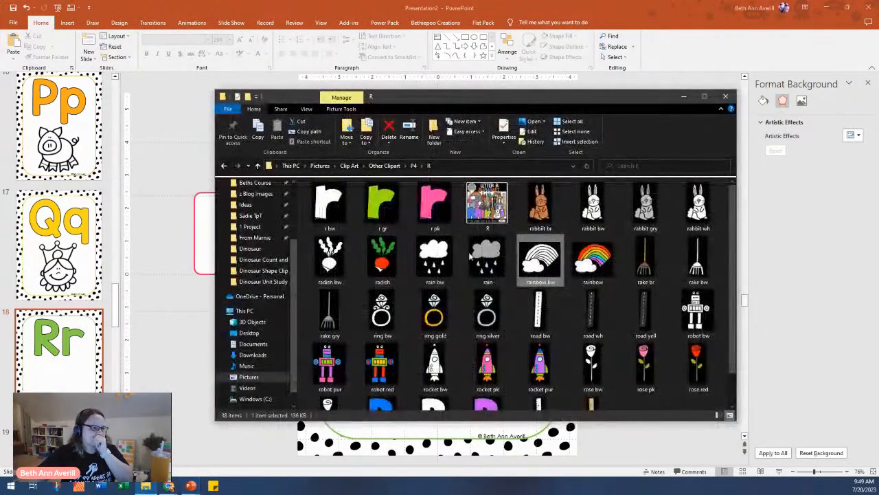
pyautogui.click(595, 210)
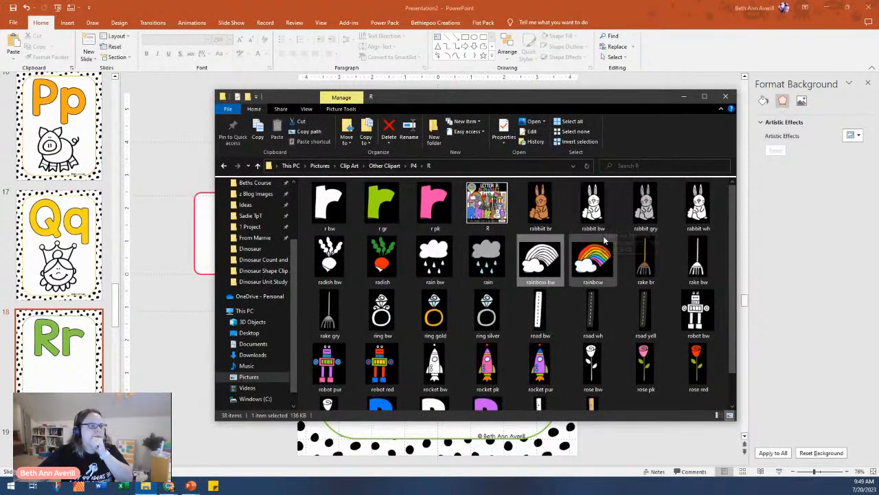
pyautogui.moveTo(593, 209); pyautogui.dragTo(495, 440)
pyautogui.moveTo(483, 278); pyautogui.dragTo(465, 342)
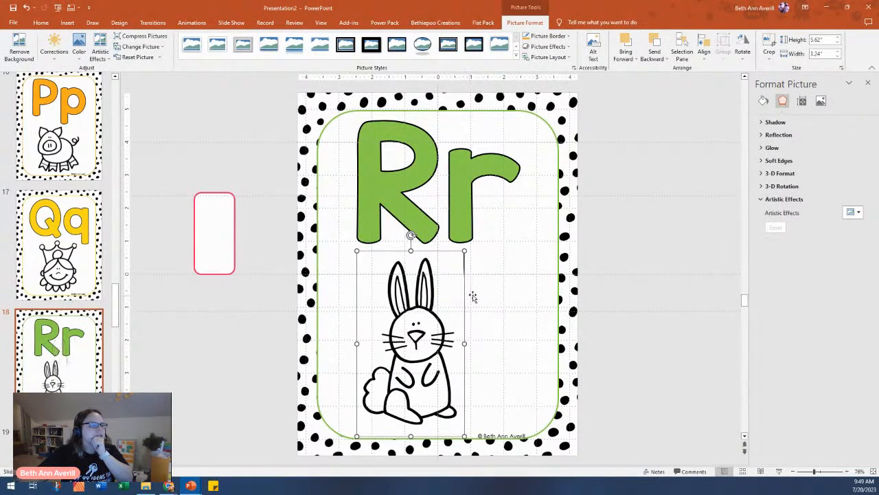
# - Crop the stray line off the rabbit picture's right edge, then enlarge the picture to about 5.95" by 3.3" and center it
pyautogui.click(535, 287)
pyautogui.click(421, 320)
pyautogui.rightClick(422, 320)
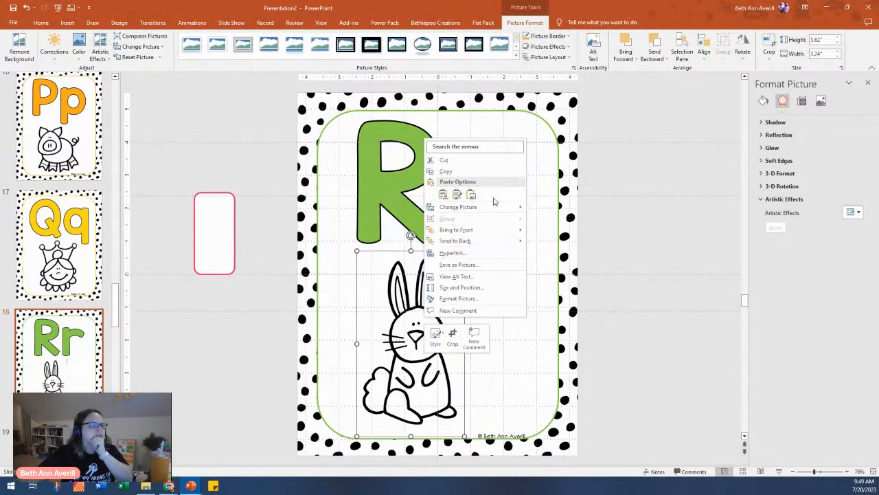
pyautogui.click(452, 336)
pyautogui.moveTo(463, 342)
pyautogui.mouseDown()
pyautogui.moveTo(442, 328)
pyautogui.moveTo(451, 334)
pyautogui.mouseUp()
pyautogui.click(632, 325)
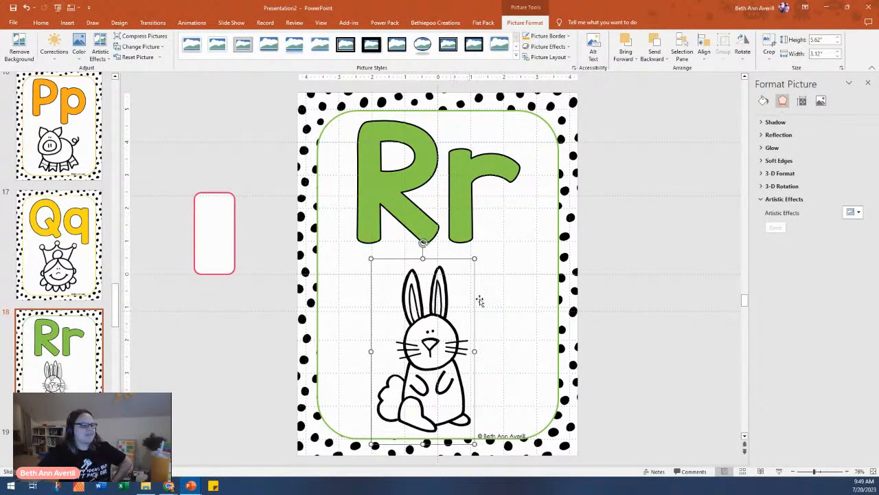
pyautogui.moveTo(474, 258); pyautogui.dragTo(480, 248)
pyautogui.moveTo(451, 305); pyautogui.dragTo(453, 302)
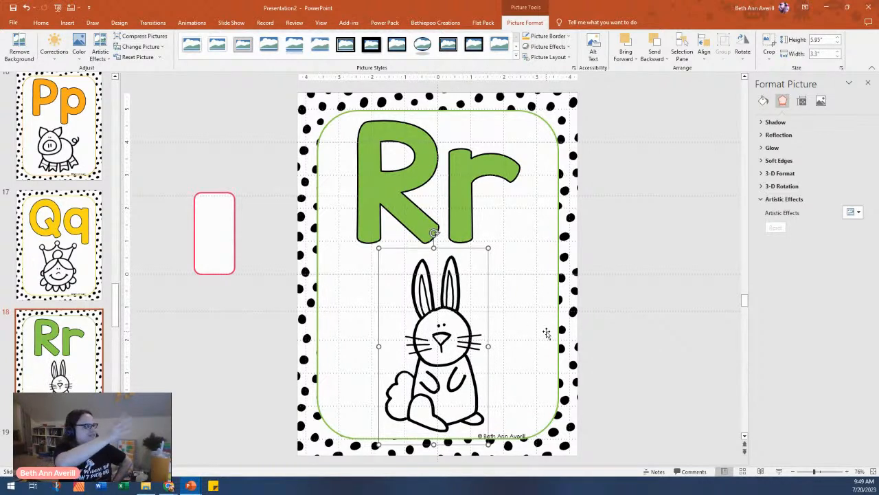
# - Replace the letters Ee on slide 19 with Ss and delete the egg picture below them
pyautogui.click(639, 280)
pyautogui.scroll(-2, 78, 363)
pyautogui.click(76, 352)
pyautogui.click(397, 177)
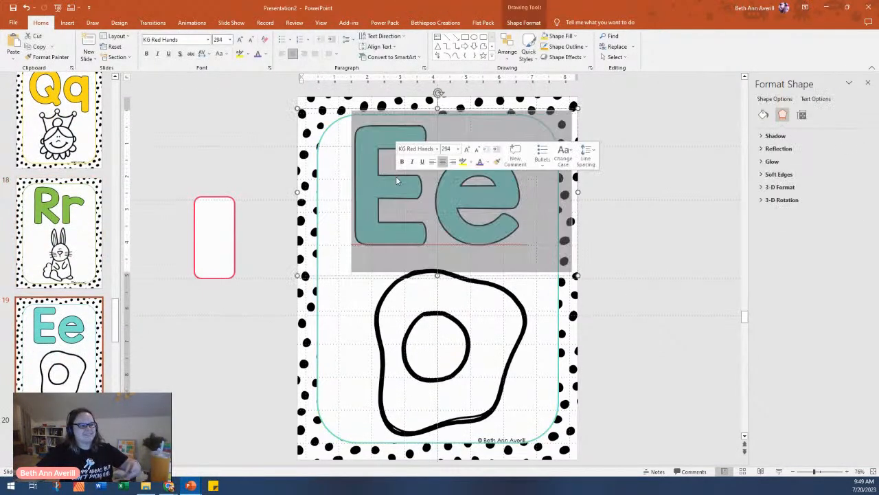
pyautogui.write('Ss')
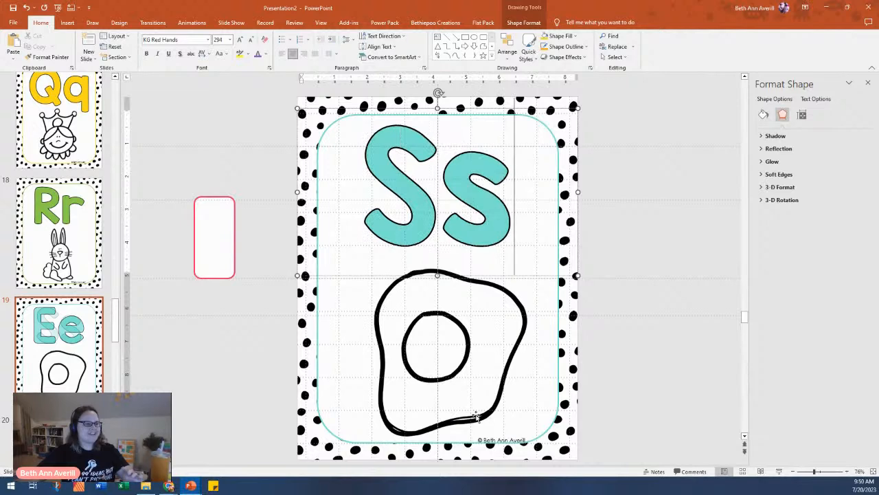
pyautogui.click(452, 375)
pyautogui.press('Delete')
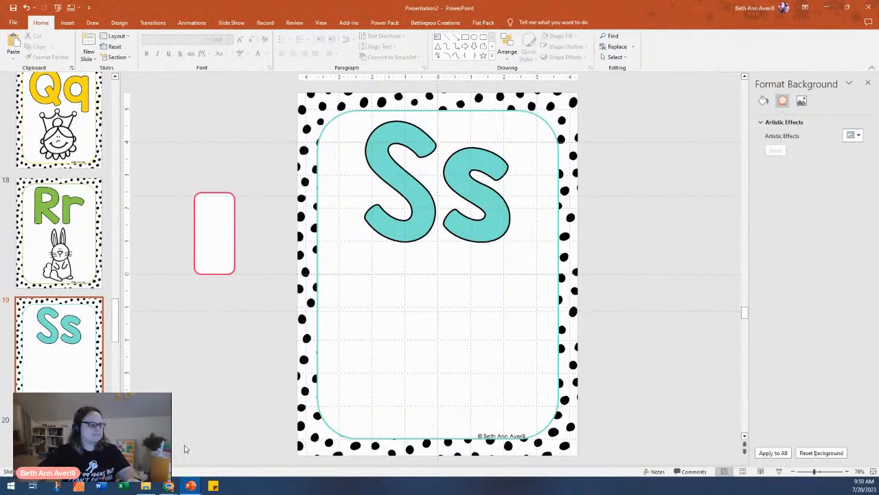
# - Insert the black-and-white sun picture from the S folder of the P4 clip art on slide 19, below the letters Ss
pyautogui.click(146, 486)
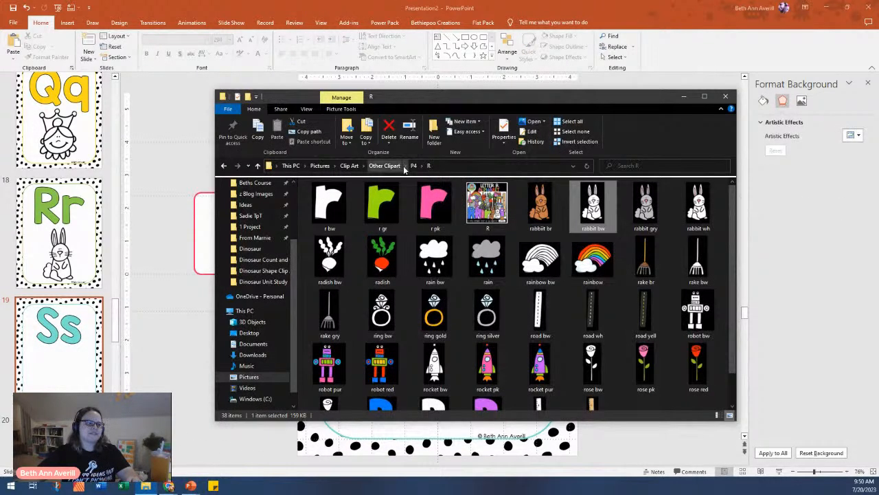
pyautogui.click(412, 166)
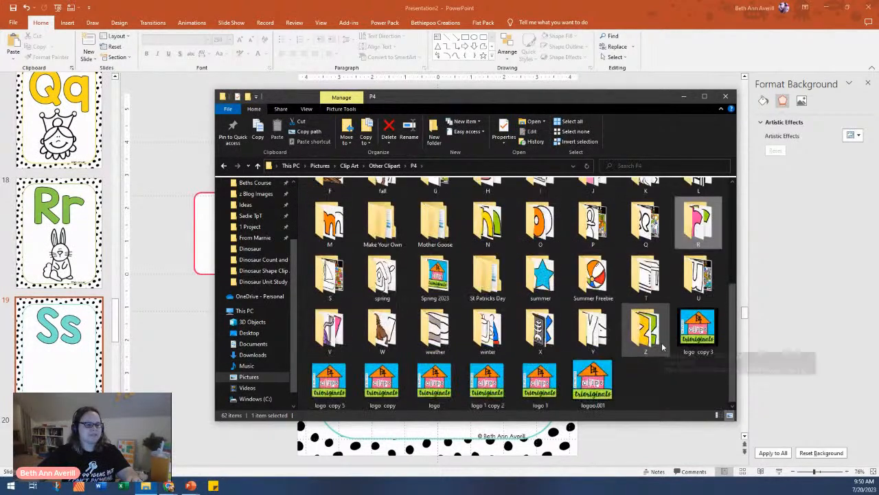
pyautogui.doubleClick(332, 285)
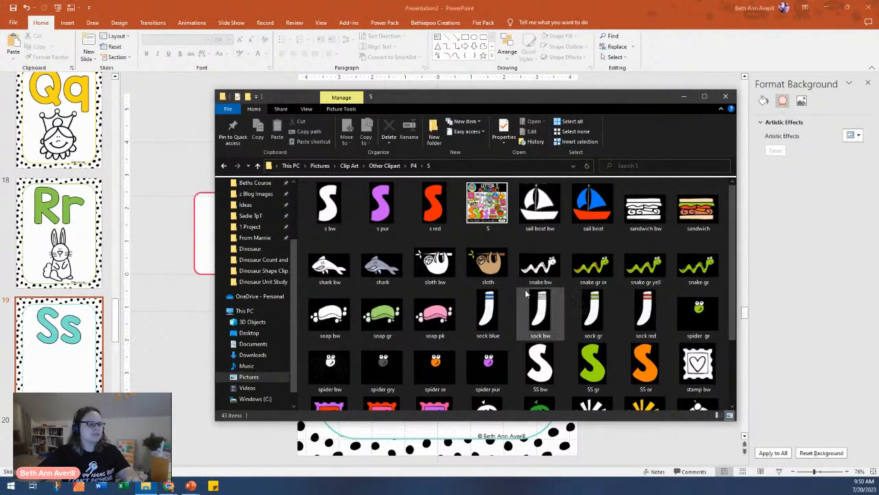
pyautogui.scroll(-3, 532, 297)
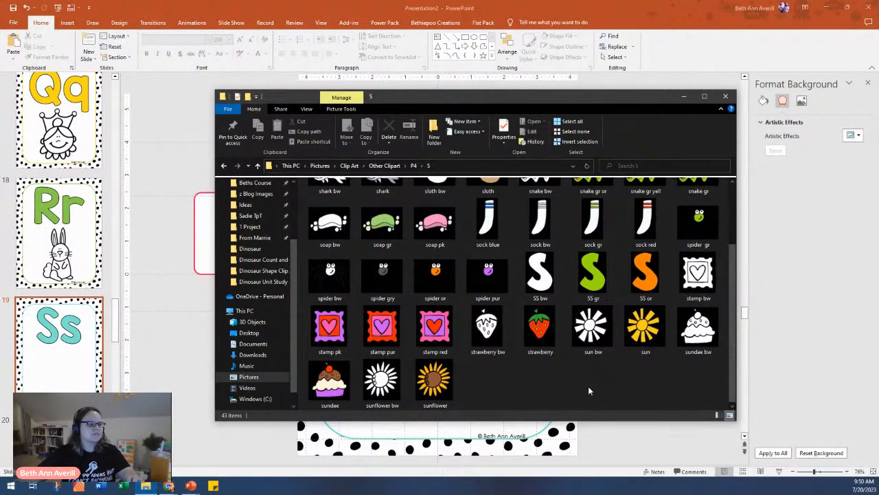
pyautogui.scroll(3, 588, 390)
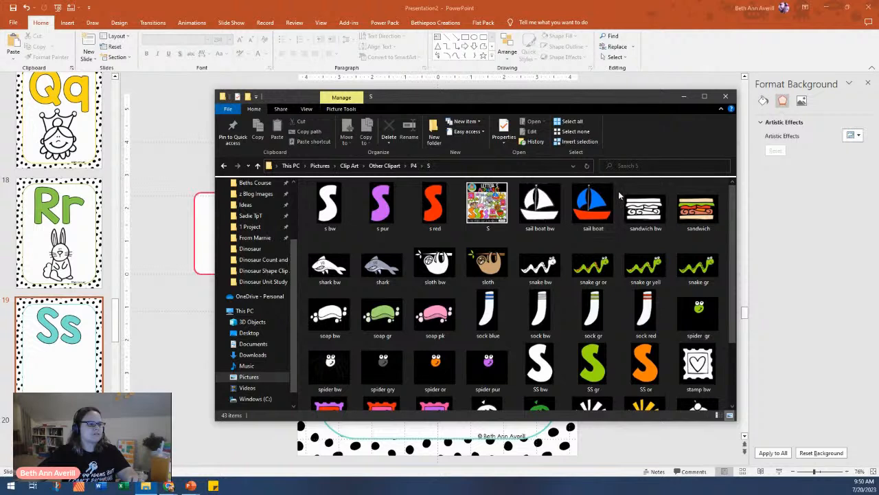
pyautogui.moveTo(550, 216)
pyautogui.mouseDown()
pyautogui.moveTo(315, 321)
pyautogui.moveTo(554, 229)
pyautogui.mouseUp()
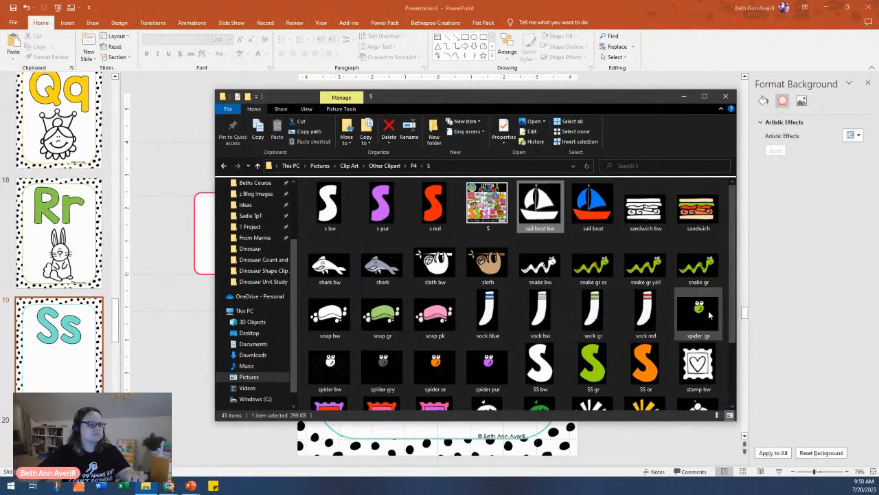
pyautogui.scroll(-2, 584, 362)
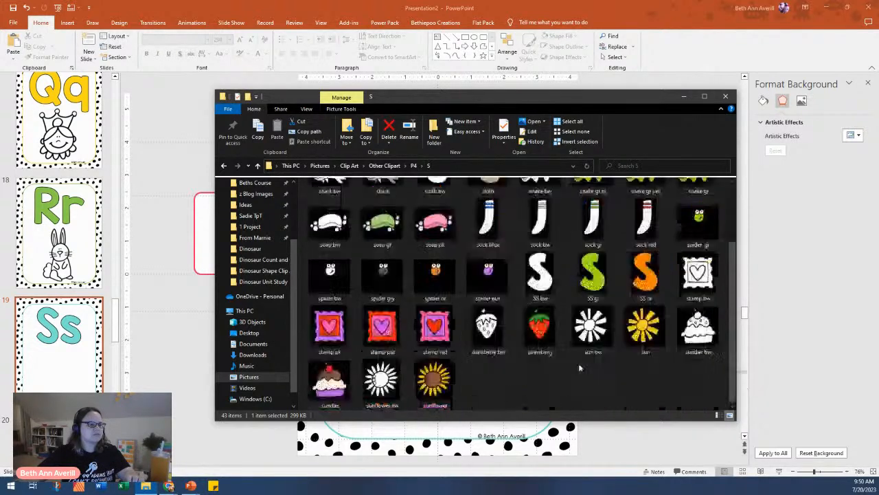
pyautogui.click(588, 320)
pyautogui.moveTo(589, 321); pyautogui.dragTo(190, 412)
pyautogui.moveTo(439, 302); pyautogui.dragTo(434, 371)
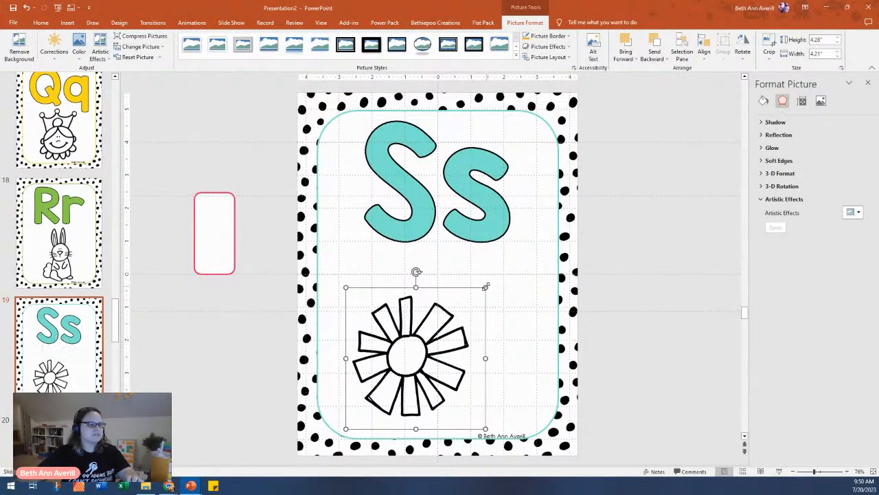
# - Enlarge the sun picture to about 6.07" by 5.97" and center it below the letters
pyautogui.moveTo(485, 286); pyautogui.dragTo(540, 237)
pyautogui.moveTo(447, 343); pyautogui.dragTo(453, 351)
pyautogui.moveTo(542, 246); pyautogui.dragTo(549, 239)
pyautogui.moveTo(484, 336); pyautogui.dragTo(478, 341)
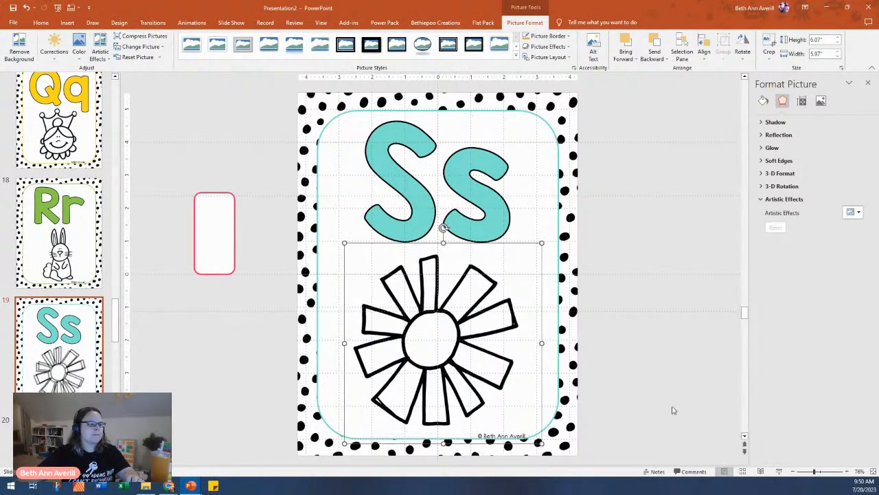
# - Replace the letters Ff on slide 20 with Tt and delete the fan picture below them
pyautogui.click(59, 344)
pyautogui.scroll(-3, 58, 275)
pyautogui.click(69, 271)
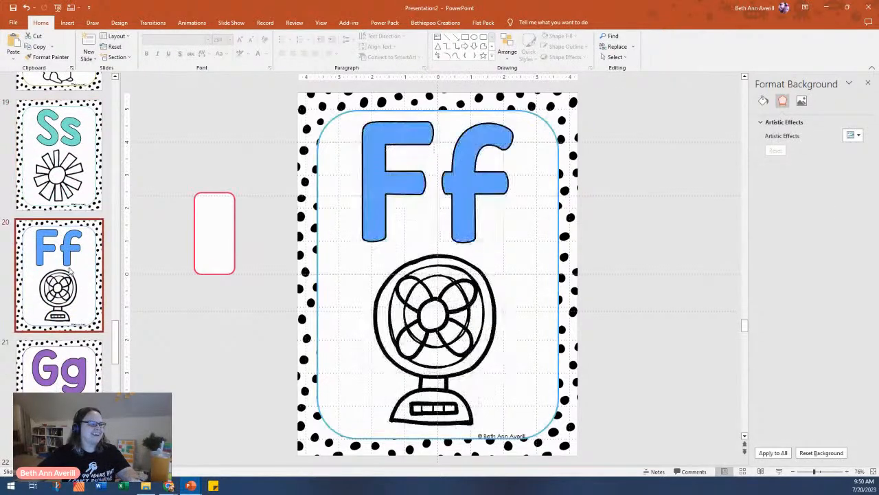
pyautogui.doubleClick(405, 178)
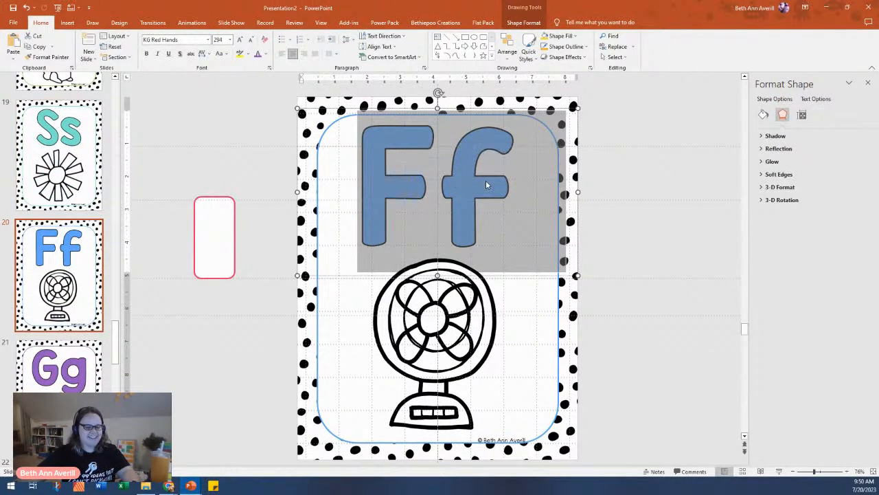
pyautogui.write('Tt')
pyautogui.click(663, 352)
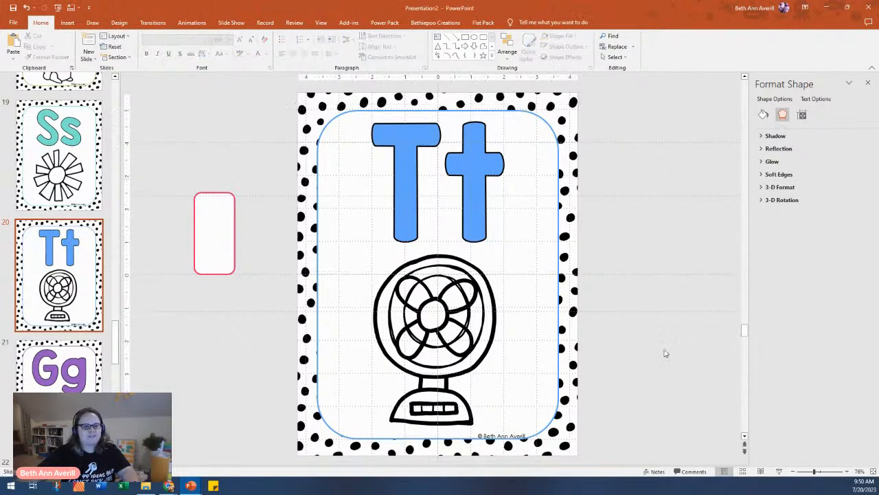
pyautogui.click(444, 333)
pyautogui.press('Delete')
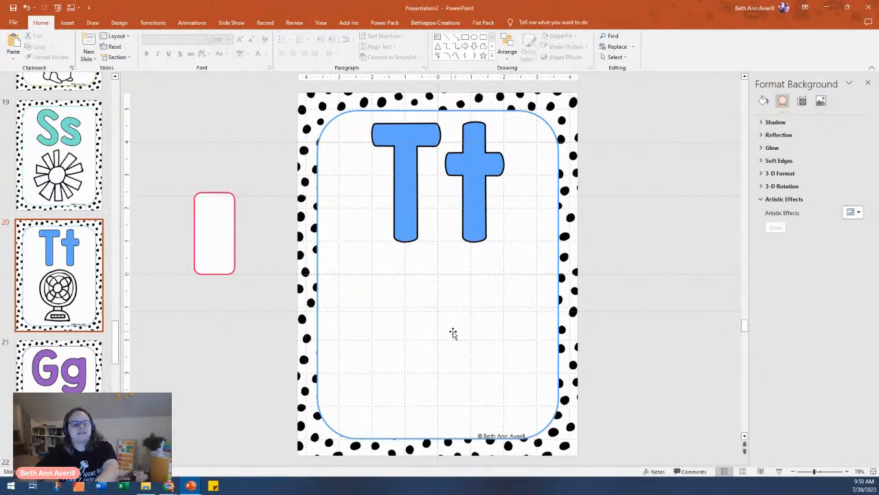
# - Insert the black-and-white turtle picture from the T folder of the P4 clip art on slide 20, below the letters Tt
pyautogui.click(145, 487)
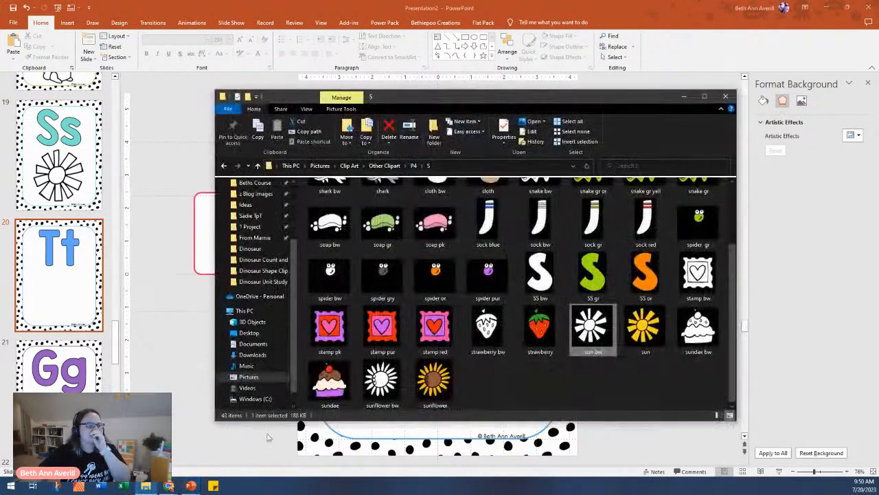
pyautogui.click(414, 167)
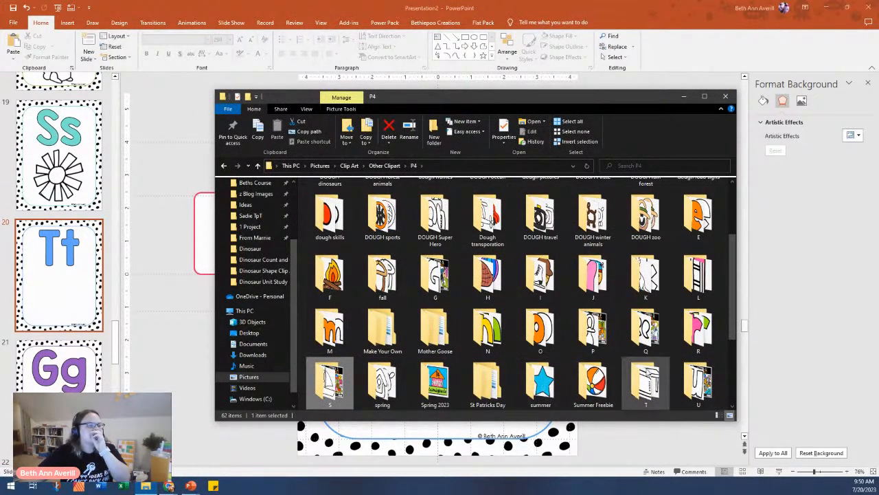
pyautogui.doubleClick(647, 379)
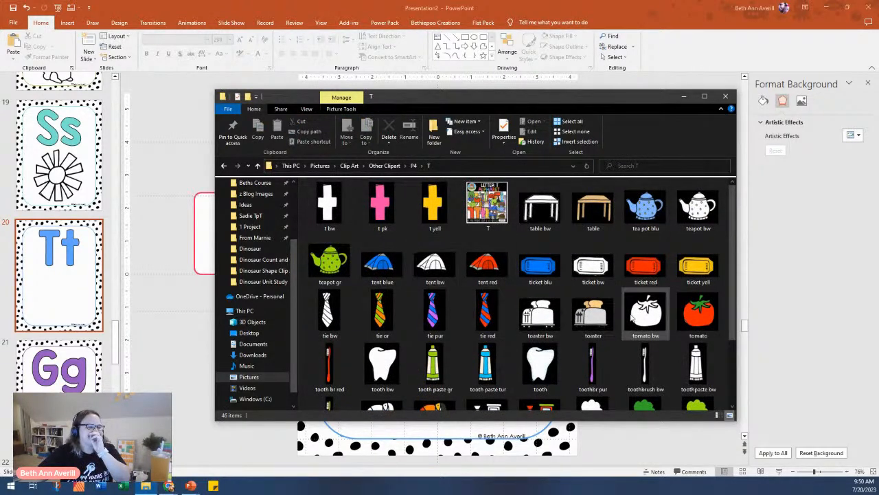
pyautogui.scroll(-3, 639, 314)
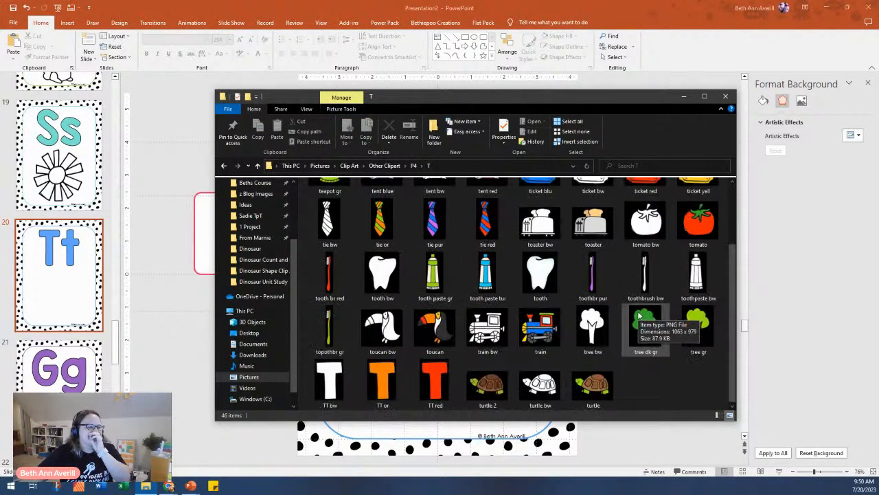
pyautogui.click(540, 385)
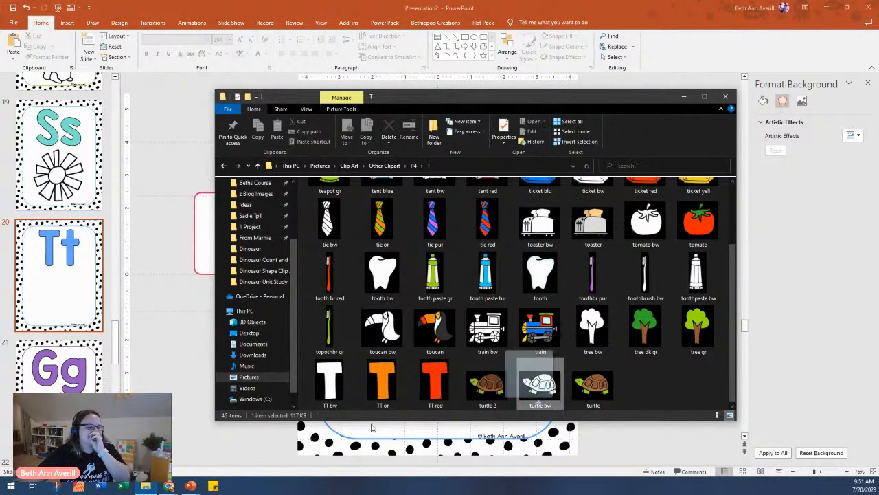
pyautogui.click(170, 389)
pyautogui.hotkey('ctrl', 'v')
pyautogui.moveTo(440, 281); pyautogui.dragTo(406, 391)
# - Enlarge the turtle picture to about 5.55" by 7.95" so it spans the framed area below the letters
pyautogui.moveTo(482, 328); pyautogui.dragTo(564, 266)
pyautogui.moveTo(478, 373); pyautogui.dragTo(472, 378)
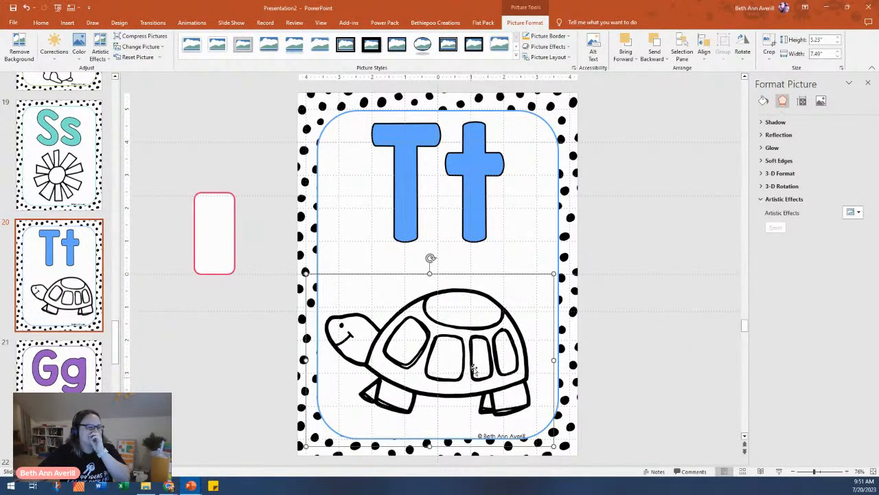
pyautogui.moveTo(554, 274); pyautogui.dragTo(569, 262)
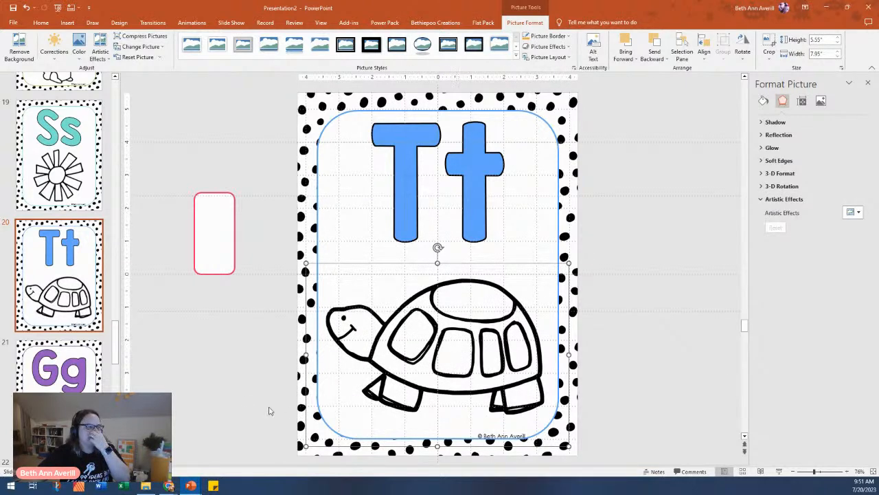
# - Replace the letters Gg on slide 21 with Uu and delete the glue bottle picture below them
pyautogui.click(70, 332)
pyautogui.scroll(-2, 59, 275)
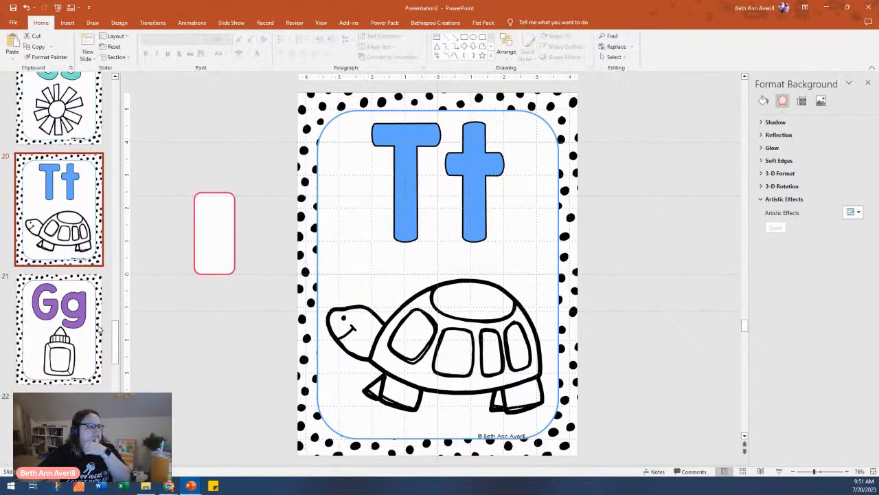
pyautogui.click(59, 261)
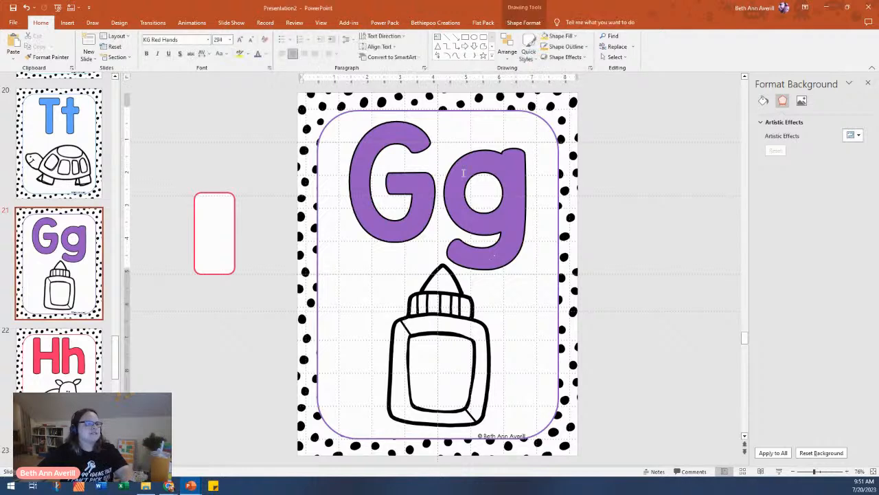
pyautogui.click(465, 173)
pyautogui.write('Uu')
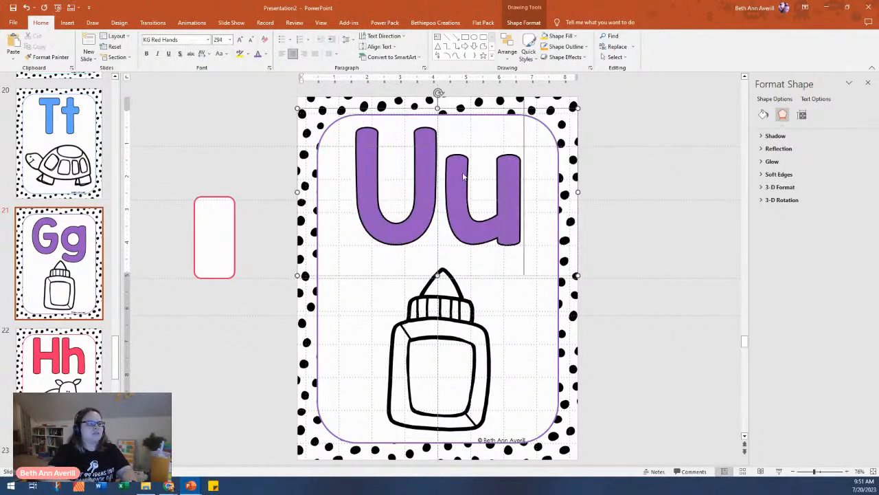
pyautogui.click(448, 355)
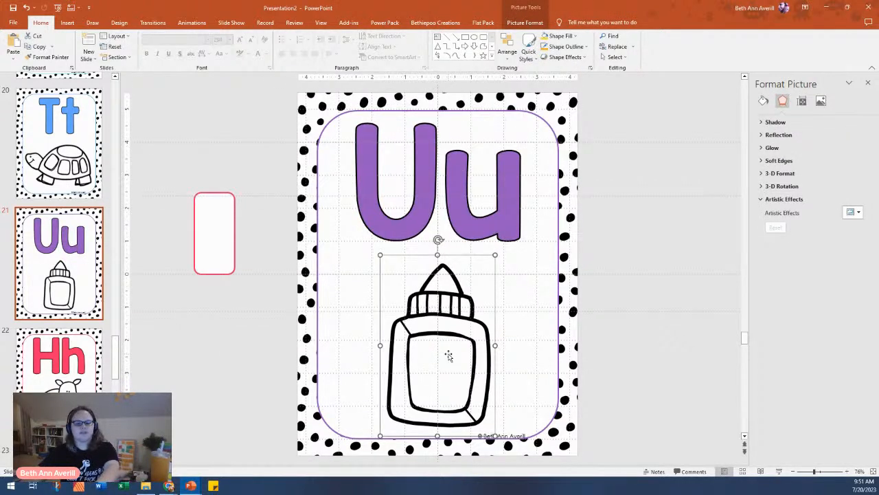
pyautogui.press('Delete')
# - Insert the "up bw" stairs picture from the U folder of the P4 clip art on slide 21, below the letters Uu
pyautogui.click(146, 486)
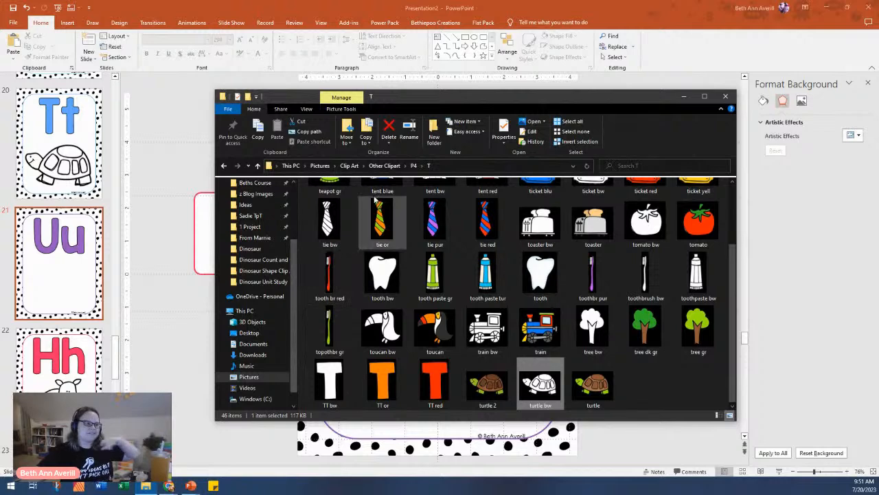
pyautogui.click(414, 165)
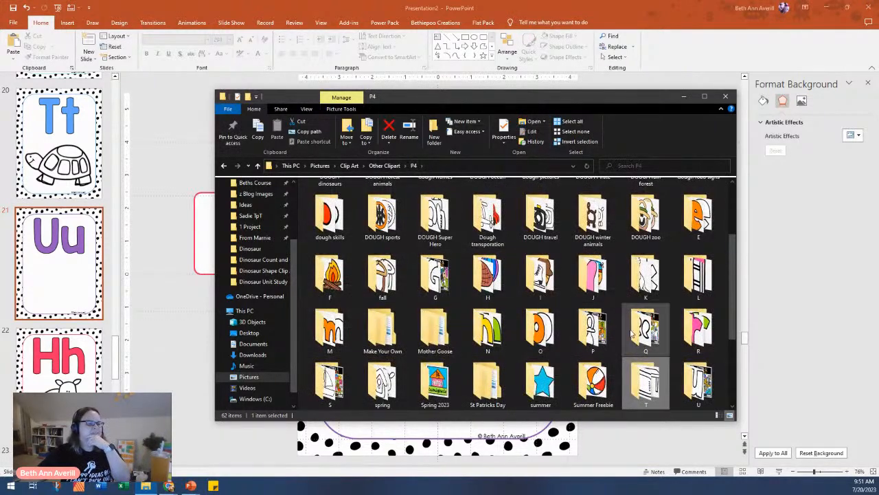
pyautogui.doubleClick(698, 384)
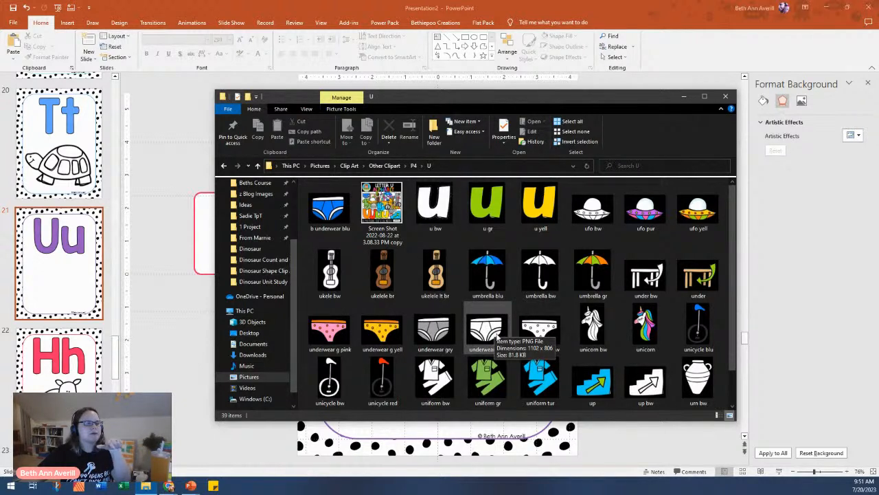
pyautogui.scroll(-1, 629, 241)
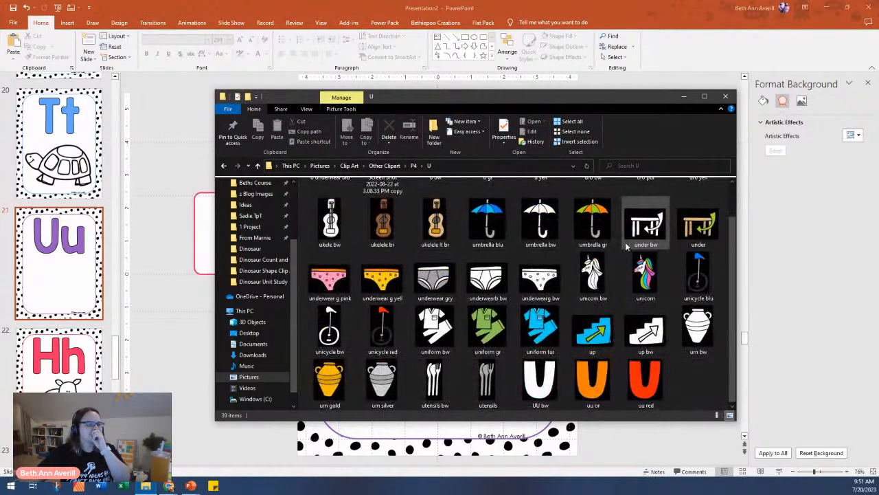
pyautogui.moveTo(646, 333); pyautogui.dragTo(198, 371)
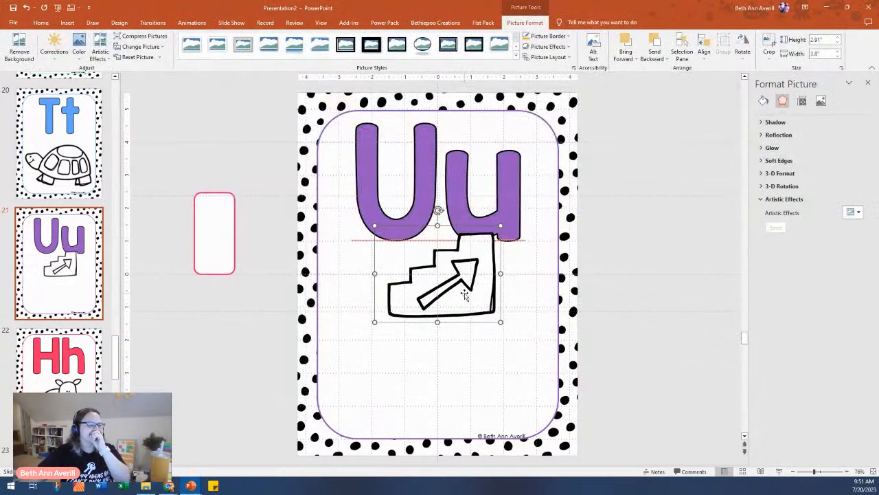
pyautogui.moveTo(466, 291); pyautogui.dragTo(423, 400)
# - Enlarge the stairs picture to about 4.72" by 6.16" and nudge it into a centered position below the letters
pyautogui.moveTo(459, 333); pyautogui.dragTo(532, 267)
pyautogui.moveTo(489, 338)
pyautogui.mouseDown()
pyautogui.moveTo(477, 343)
pyautogui.moveTo(482, 333)
pyautogui.mouseUp()
pyautogui.press('Right')
pyautogui.press('Right')
pyautogui.press('Right')
pyautogui.press('Right')
pyautogui.press('Right')
pyautogui.press('Right')
pyautogui.press('Right')
pyautogui.press('Up')
pyautogui.press('Up')
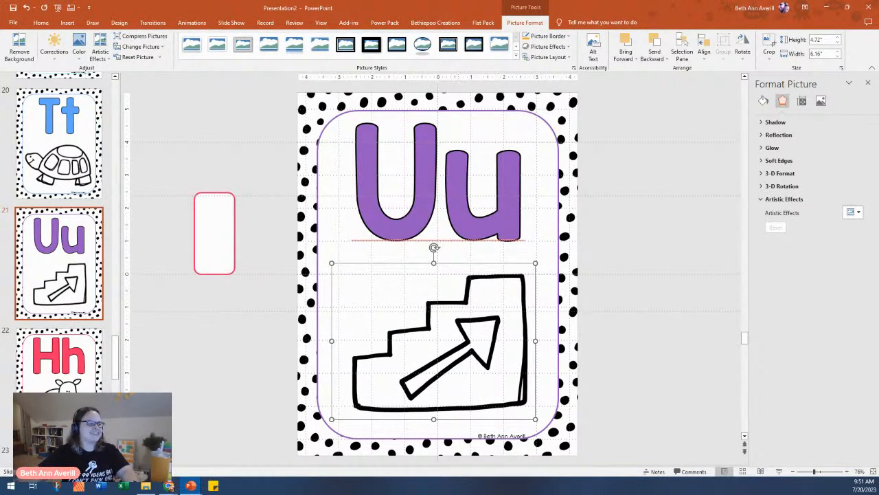
# - Review all the slides as thumbnails in the slide sorter and open slide 22 with the letters Hh
pyautogui.click(743, 471)
pyautogui.scroll(-2, 456, 392)
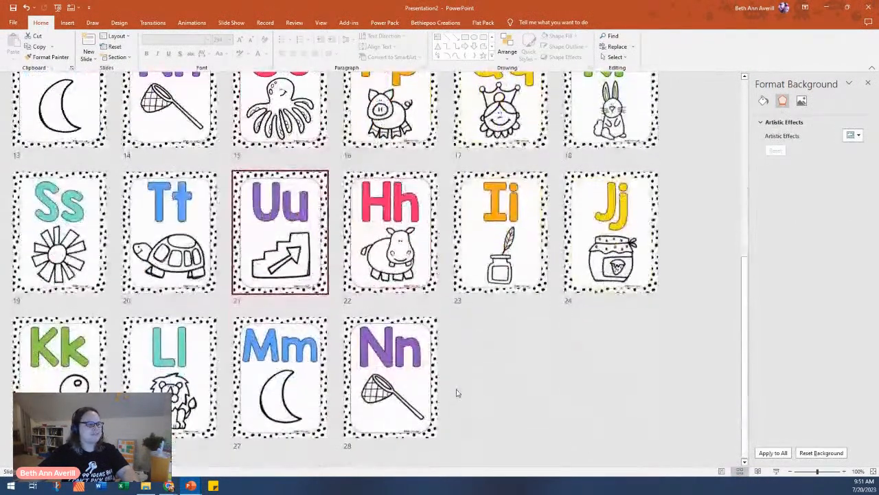
pyautogui.doubleClick(412, 241)
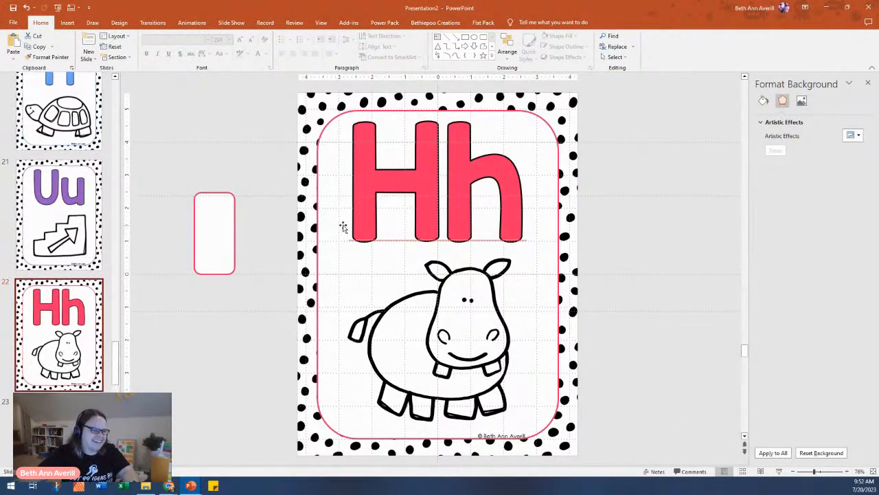
# - Replace the letters Hh on slide 22 with Vv and delete the hippo picture below them
pyautogui.click(404, 203)
pyautogui.doubleClick(404, 204)
pyautogui.write('Vv')
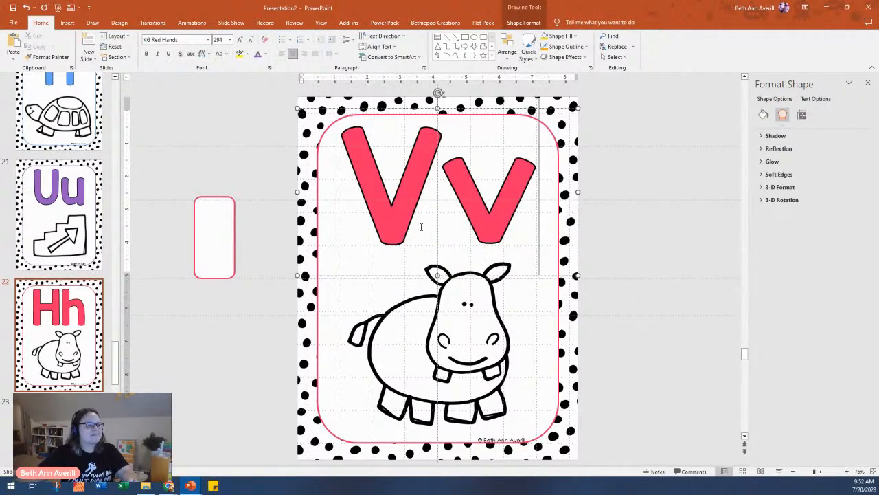
pyautogui.doubleClick(428, 356)
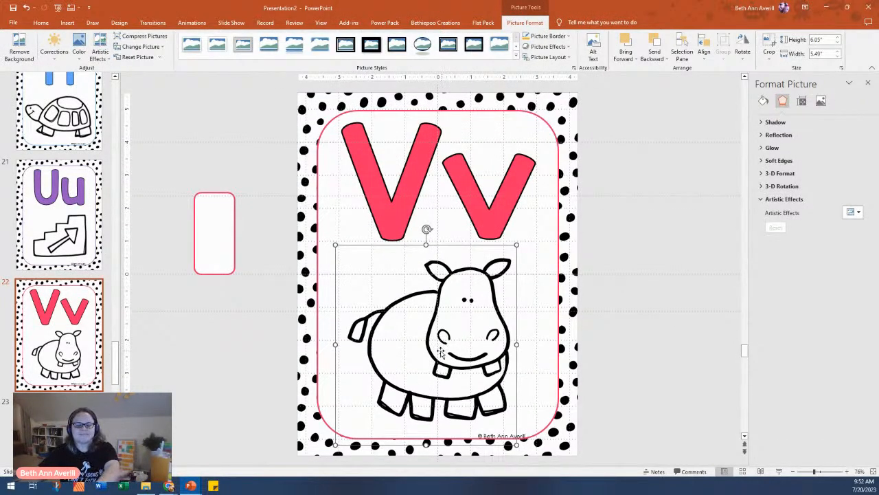
pyautogui.press('Delete')
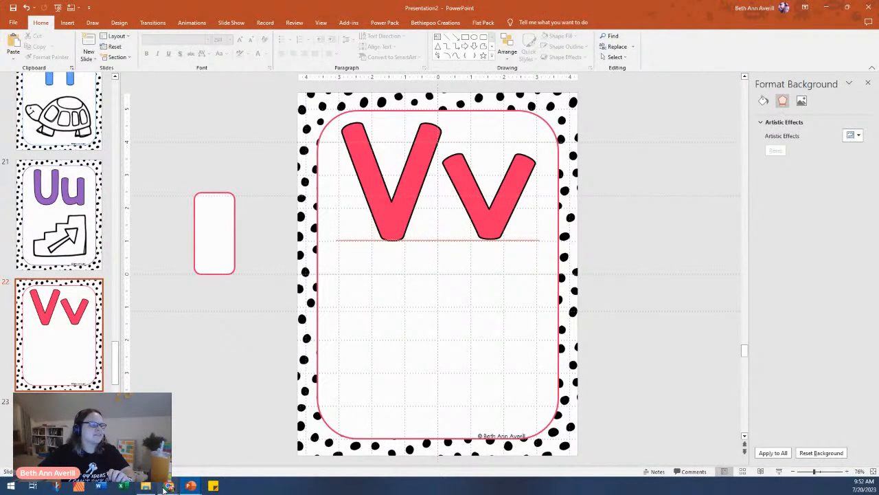
# - Insert the "volcano bw" picture from the V folder of the P4 clip art on slide 22
pyautogui.click(147, 486)
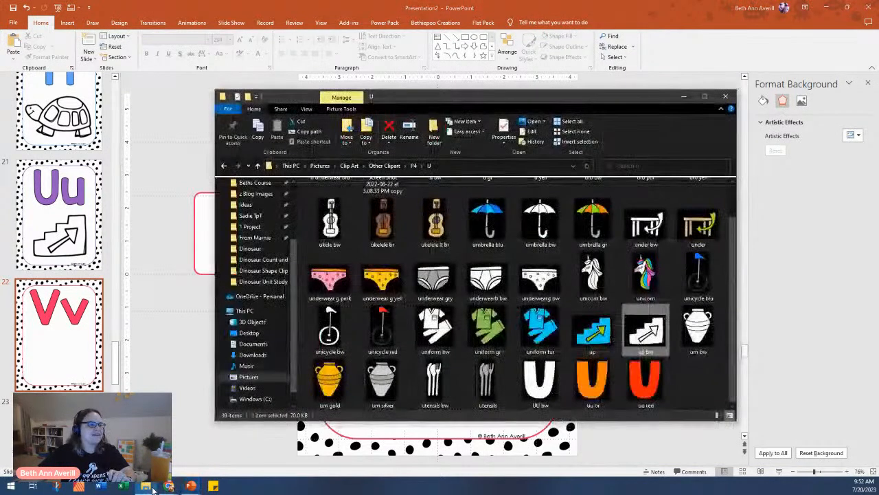
pyautogui.click(413, 165)
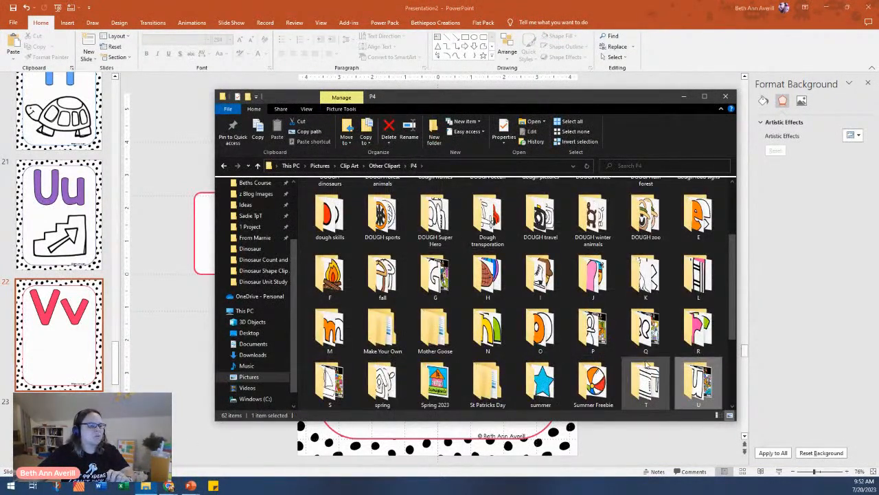
pyautogui.doubleClick(335, 342)
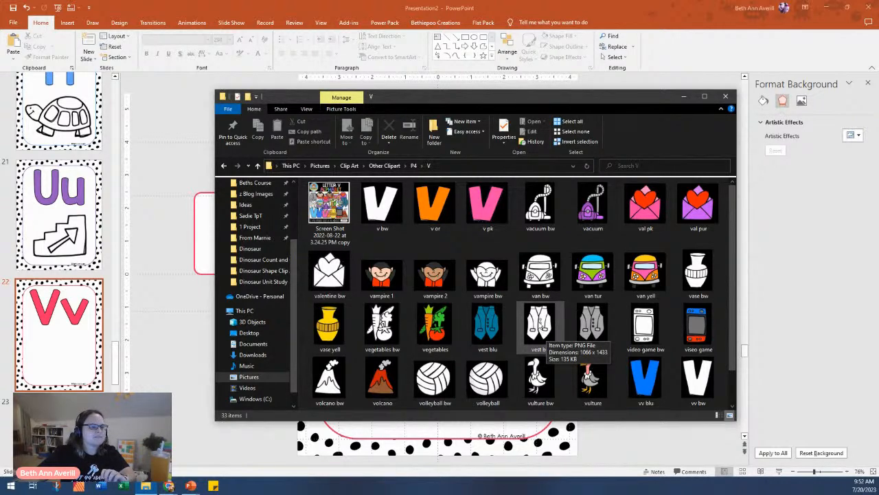
pyautogui.scroll(-1, 573, 316)
pyautogui.moveTo(330, 331); pyautogui.dragTo(200, 392)
# - Enlarge the volcano picture to about 6.31" by 5.01" and center it below the letters Vv
pyautogui.moveTo(469, 305); pyautogui.dragTo(453, 399)
pyautogui.moveTo(481, 291); pyautogui.dragTo(523, 240)
pyautogui.moveTo(448, 325)
pyautogui.mouseDown()
pyautogui.moveTo(448, 308)
pyautogui.moveTo(443, 323)
pyautogui.mouseUp()
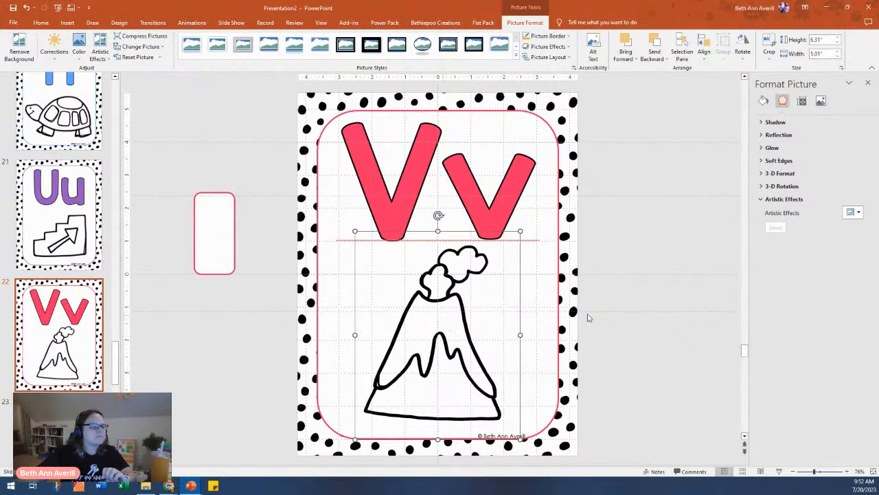
pyautogui.click(608, 310)
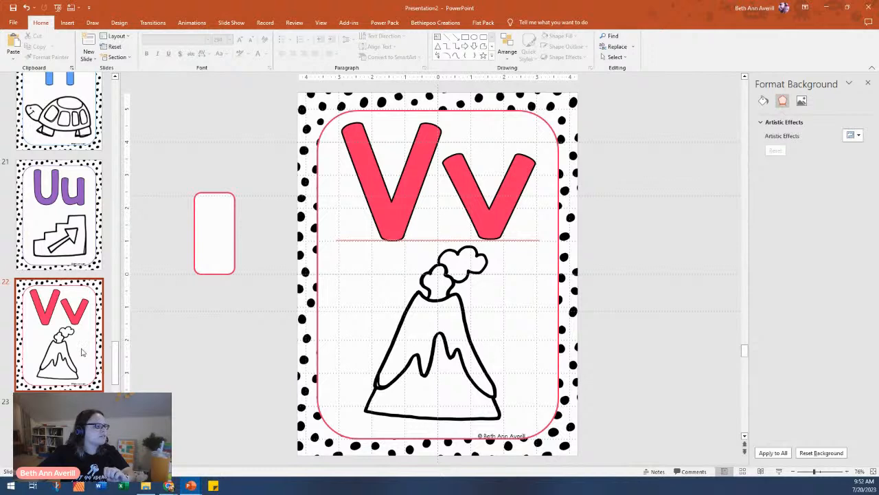
# - Replace the letters Ii on slide 23 with Ww
pyautogui.scroll(-2, 86, 345)
pyautogui.click(65, 322)
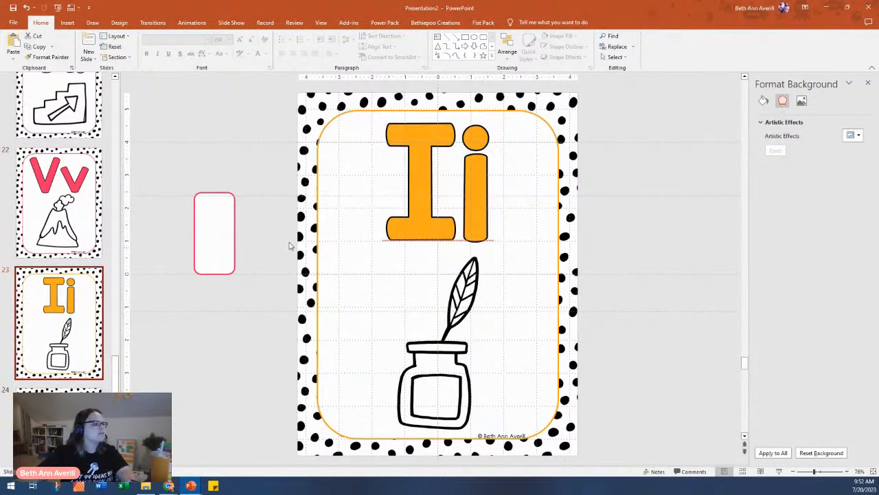
pyautogui.scroll(-5, 86, 371)
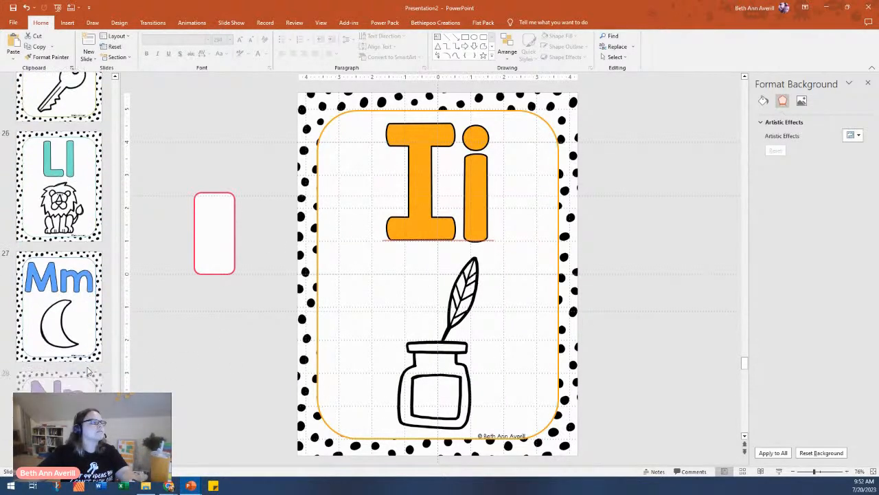
pyautogui.scroll(5, 86, 372)
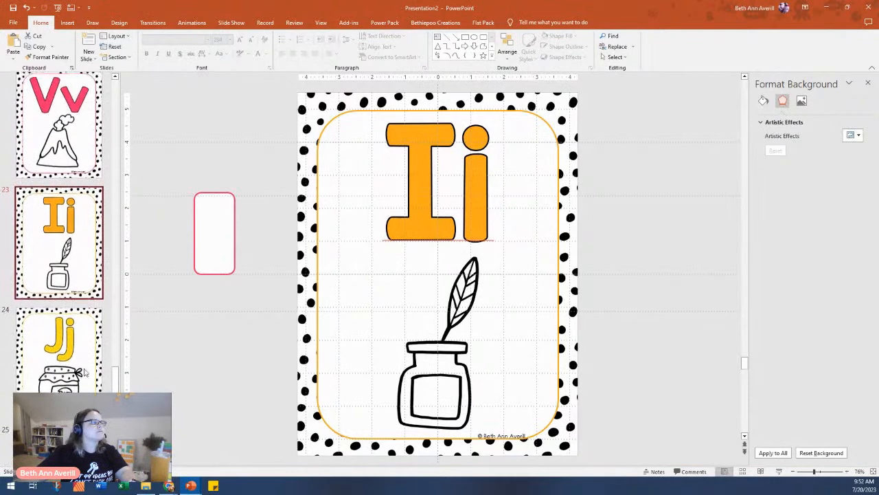
pyautogui.click(442, 167)
pyautogui.hotkey('ctrl', 'a')
pyautogui.write('Ww')
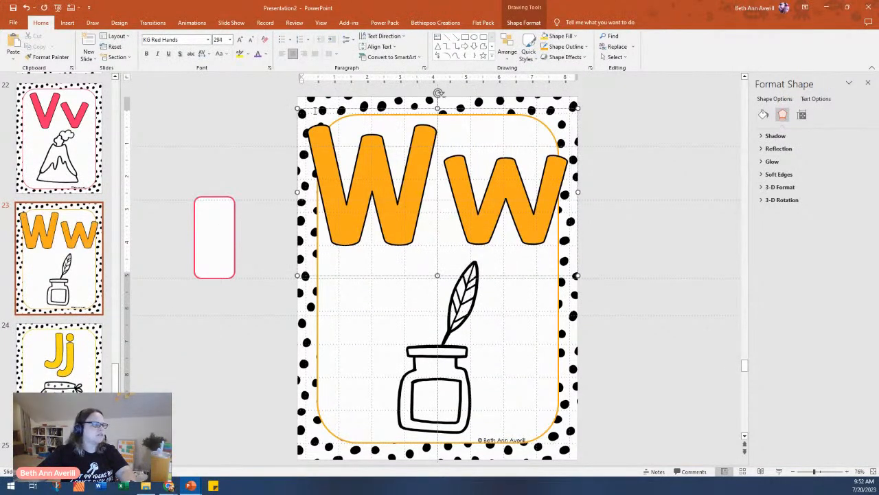
# - Reduce the letters Ww to font size 245 and move their text box slightly down inside the frame
pyautogui.click(314, 111)
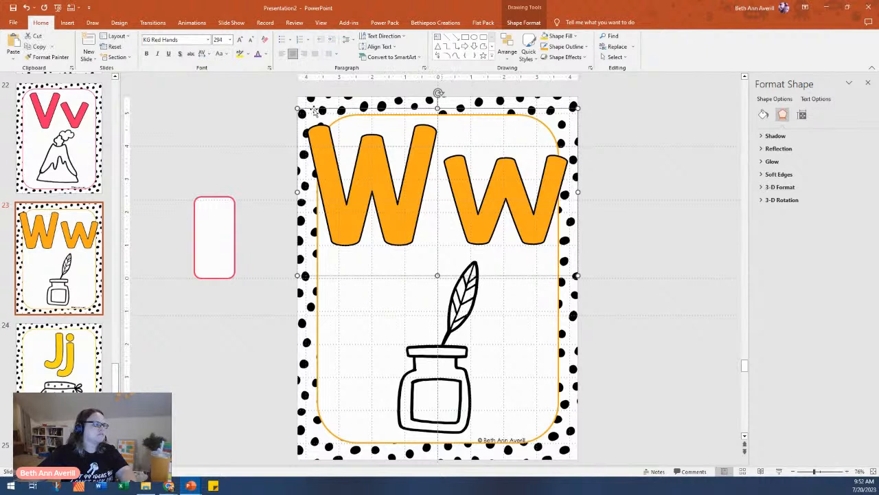
pyautogui.click(251, 41)
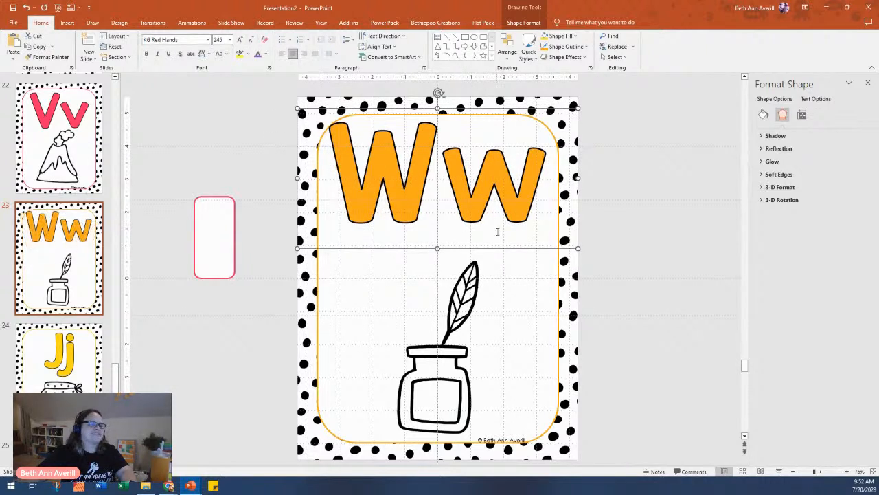
pyautogui.moveTo(492, 251); pyautogui.dragTo(492, 262)
# - Replace the ink bottle picture on slide 23 with the "watermelon bw" picture from the W folder of the P4 clip art
pyautogui.click(456, 388)
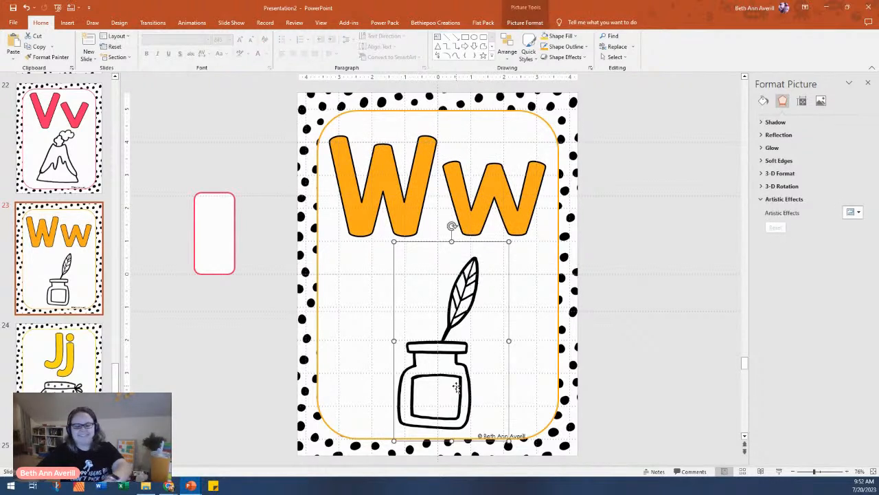
pyautogui.press('Delete')
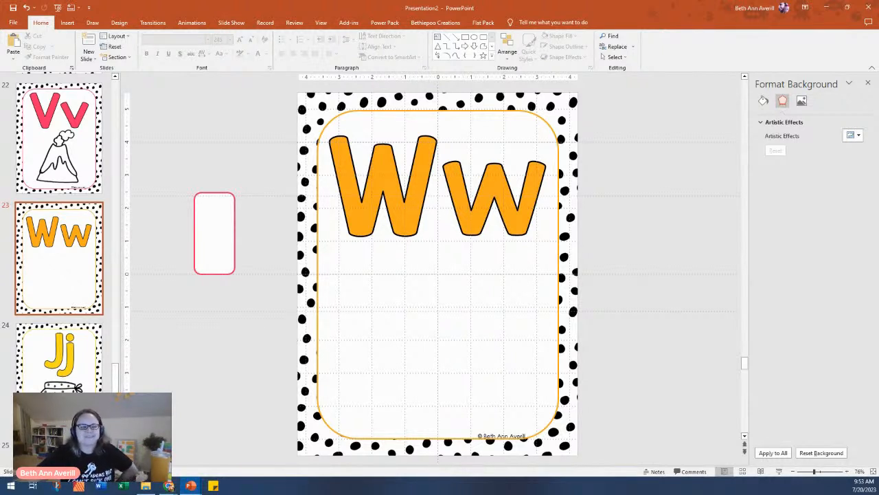
pyautogui.click(145, 486)
pyautogui.click(413, 166)
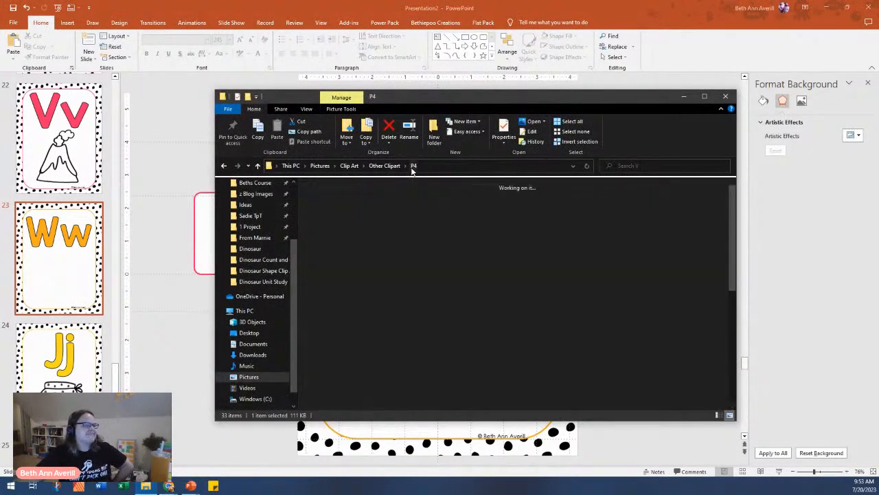
pyautogui.doubleClick(370, 378)
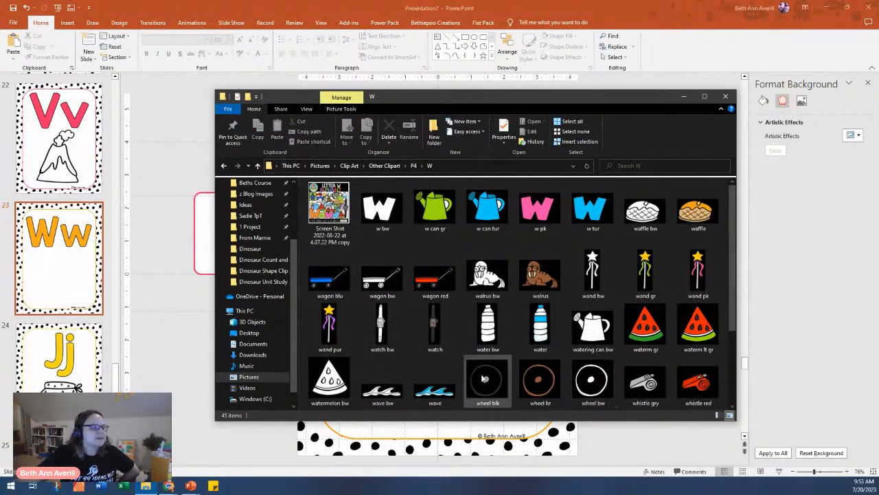
pyautogui.scroll(-3, 544, 319)
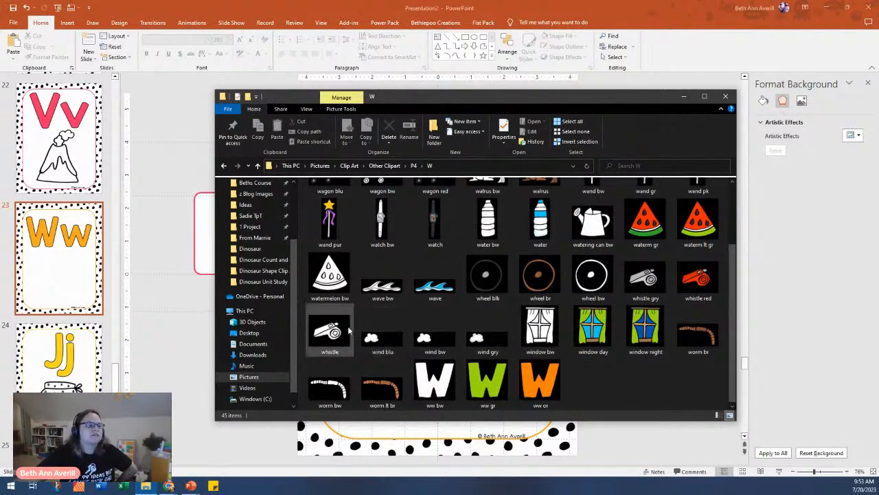
pyautogui.moveTo(329, 274); pyautogui.dragTo(167, 379)
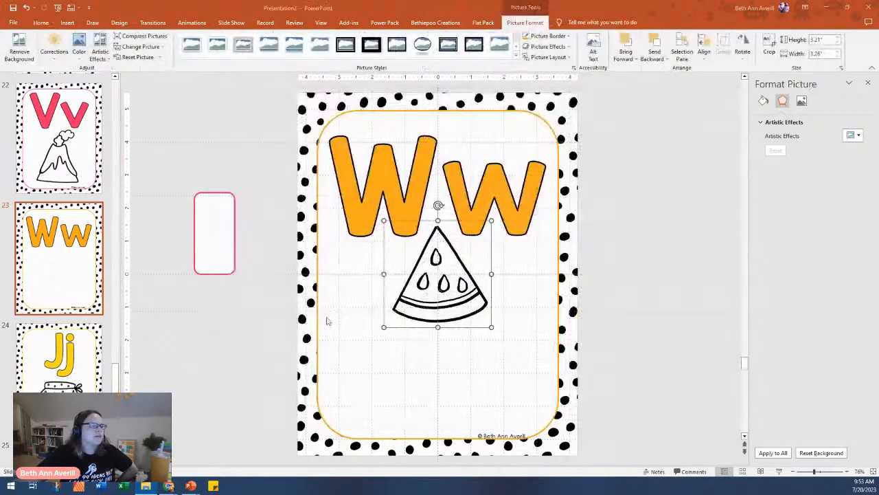
# - Enlarge the watermelon picture to about 5.54" by 5.63" and center it below the letters Ww
pyautogui.moveTo(437, 288); pyautogui.dragTo(389, 405)
pyautogui.moveTo(444, 337); pyautogui.dragTo(540, 238)
pyautogui.moveTo(465, 339); pyautogui.dragTo(462, 343)
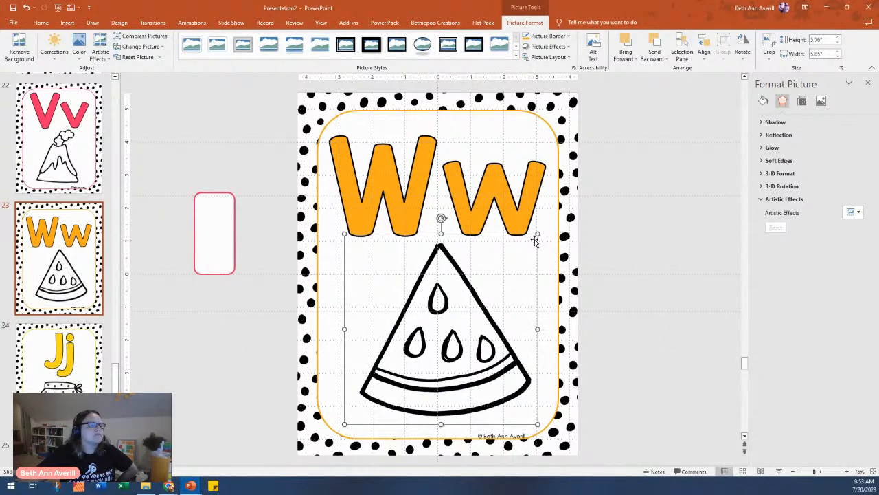
pyautogui.moveTo(540, 235); pyautogui.dragTo(529, 249)
pyautogui.moveTo(471, 312); pyautogui.dragTo(472, 319)
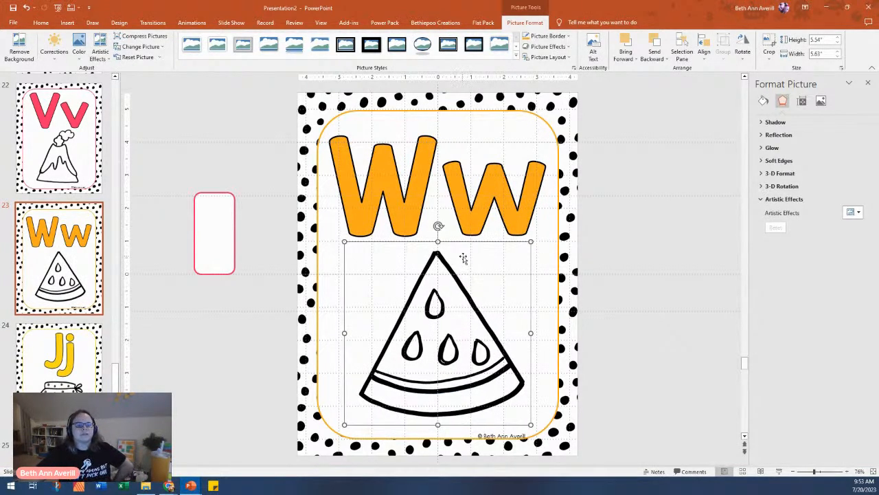
# - Replace the letters Jj on slide 24 with Xx and delete the jam jar picture below them
pyautogui.scroll(-1, 312, 216)
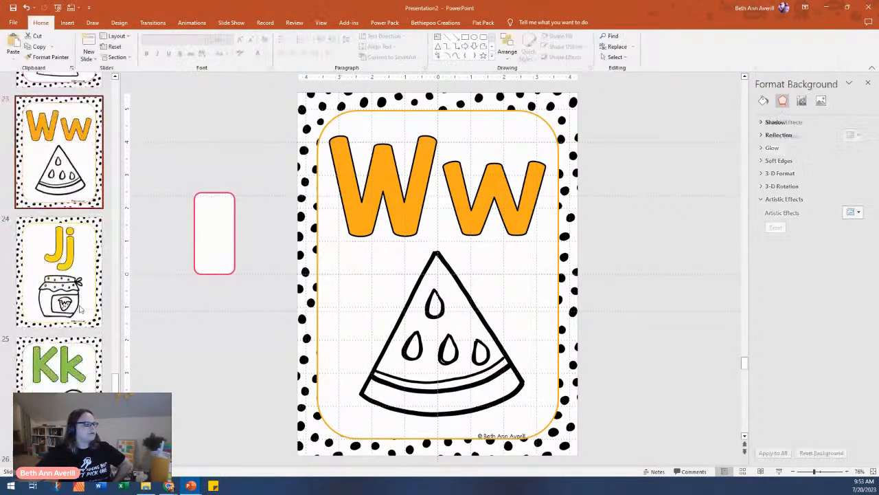
pyautogui.click(441, 202)
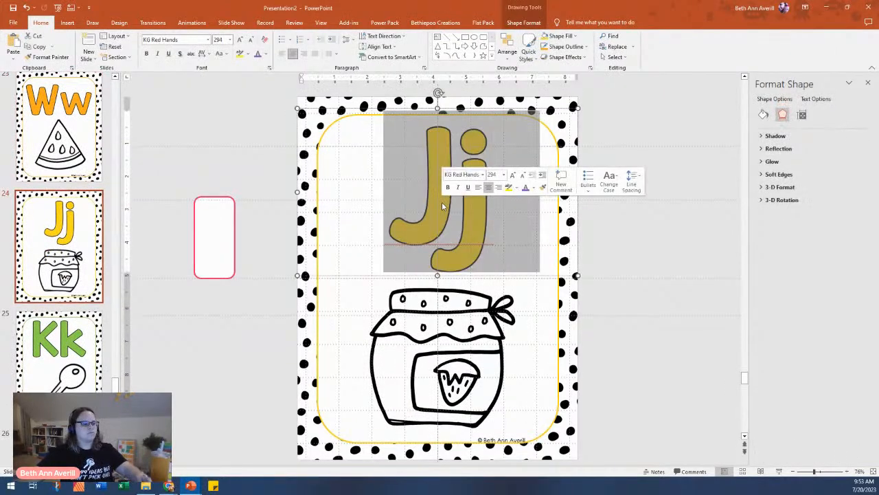
pyautogui.write('Xx')
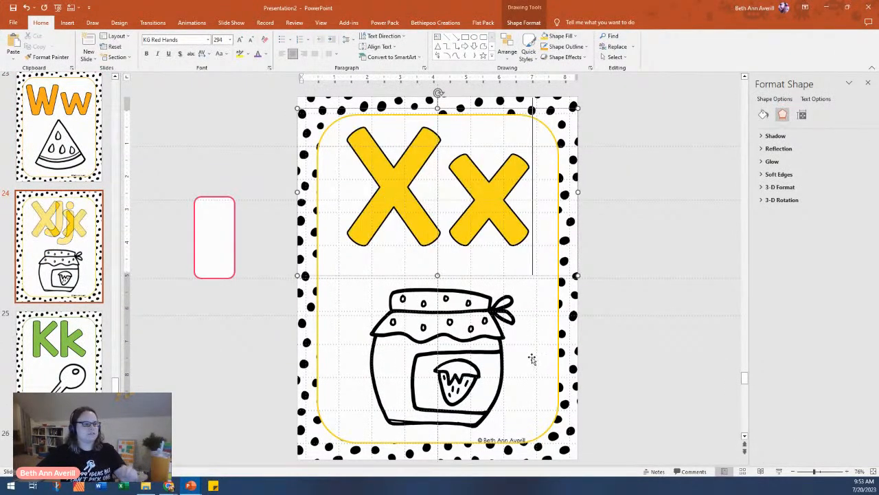
pyautogui.click(415, 380)
pyautogui.press('Delete')
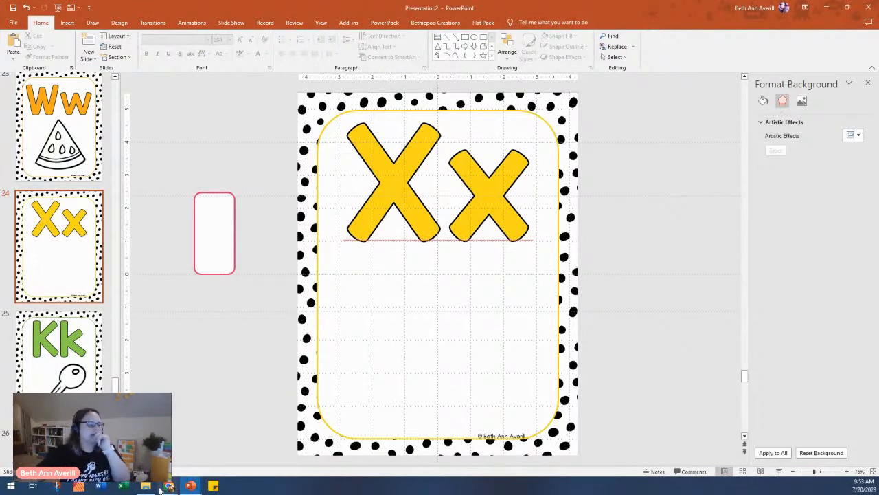
# - Insert the "box bw" picture from the X folder of the P4 clip art on slide 24
pyautogui.click(145, 486)
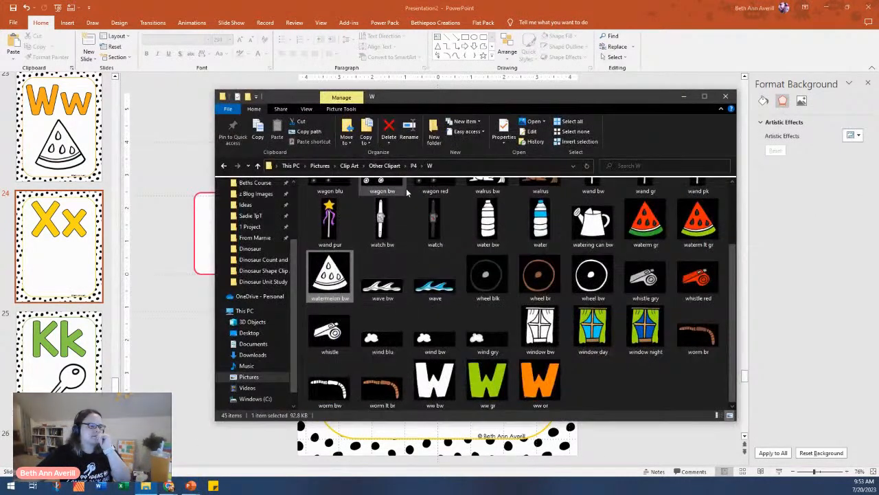
pyautogui.click(414, 165)
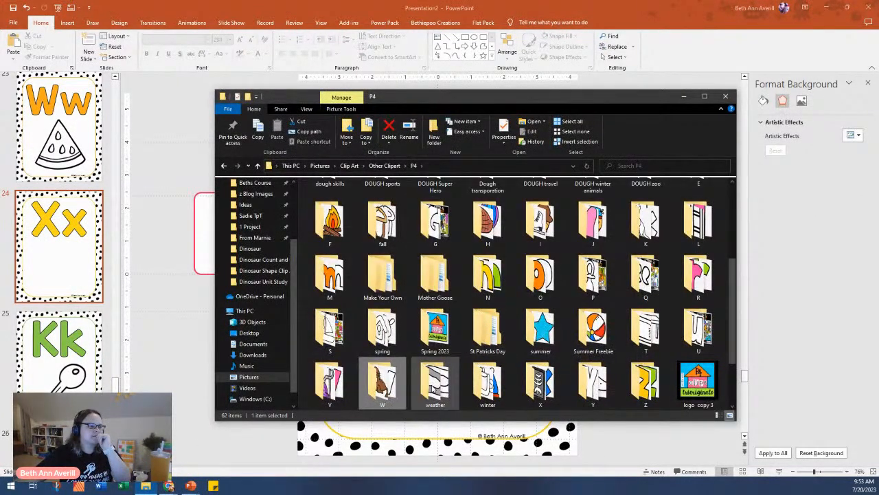
pyautogui.doubleClick(558, 391)
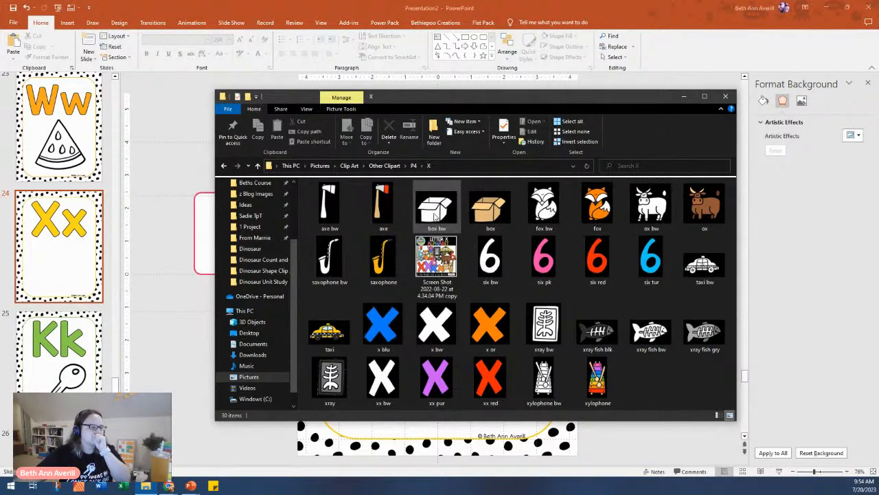
pyautogui.moveTo(443, 213); pyautogui.dragTo(197, 406)
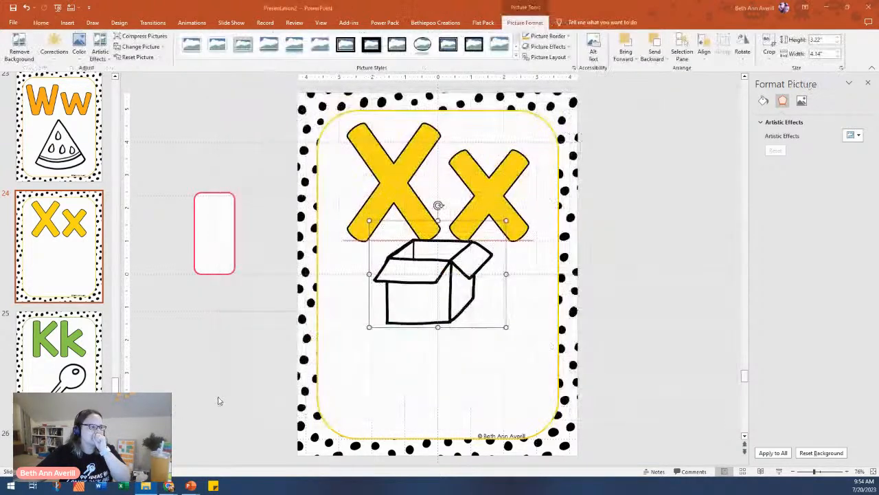
# - Enlarge the box picture to about 5.31" by 6.83" and nudge it into a centered position below the letters Xx
pyautogui.moveTo(409, 319); pyautogui.dragTo(363, 409)
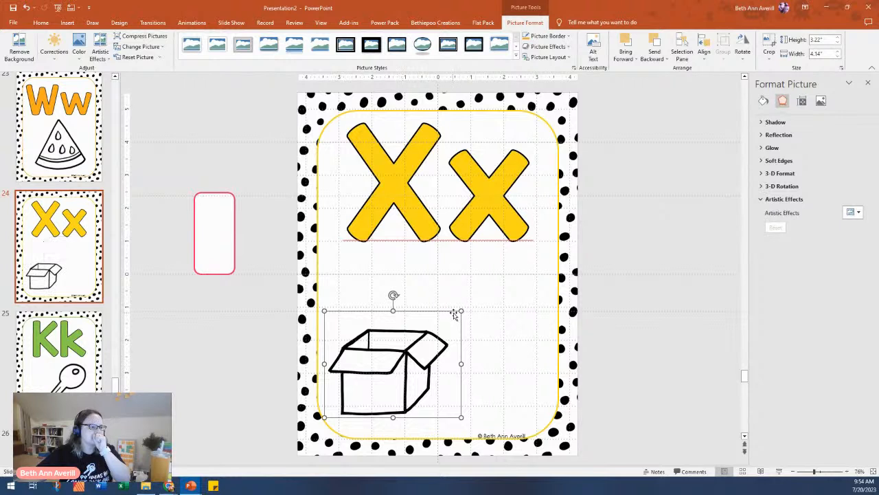
pyautogui.moveTo(461, 310); pyautogui.dragTo(549, 250)
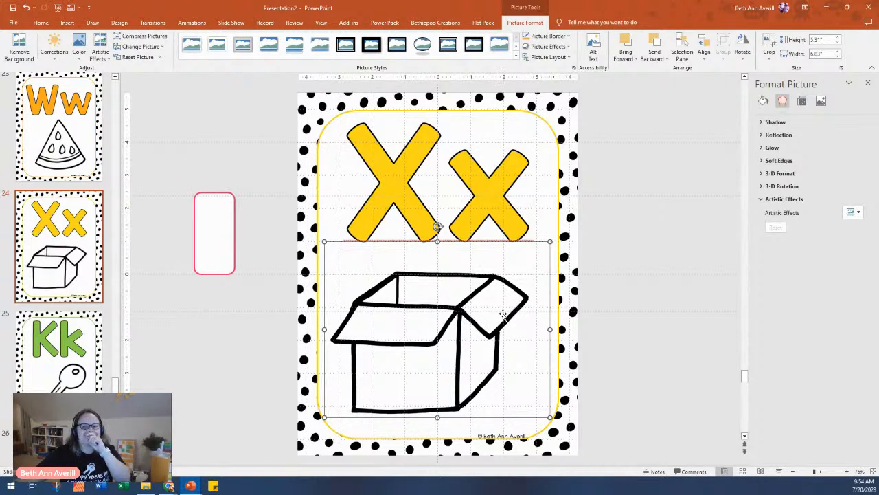
pyautogui.moveTo(422, 335); pyautogui.dragTo(465, 338)
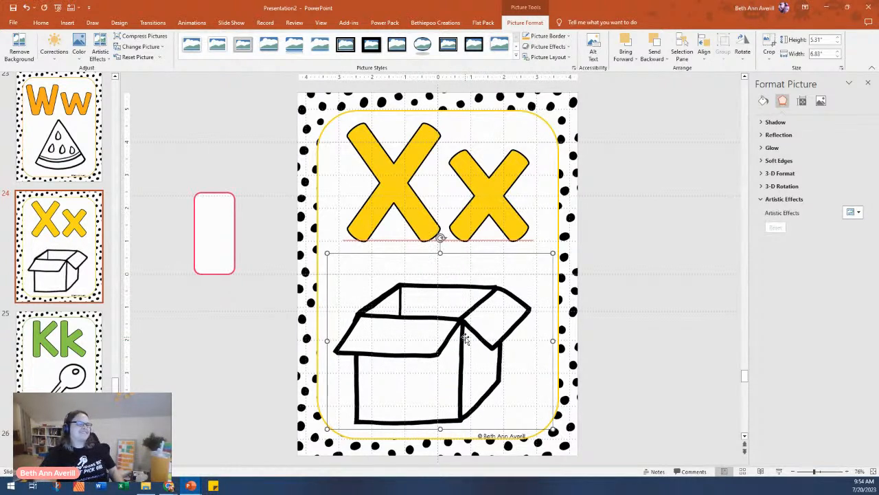
pyautogui.hotkey('ctrl', 'Left')
pyautogui.hotkey('ctrl', 'Up')
pyautogui.hotkey('ctrl', 'Up')
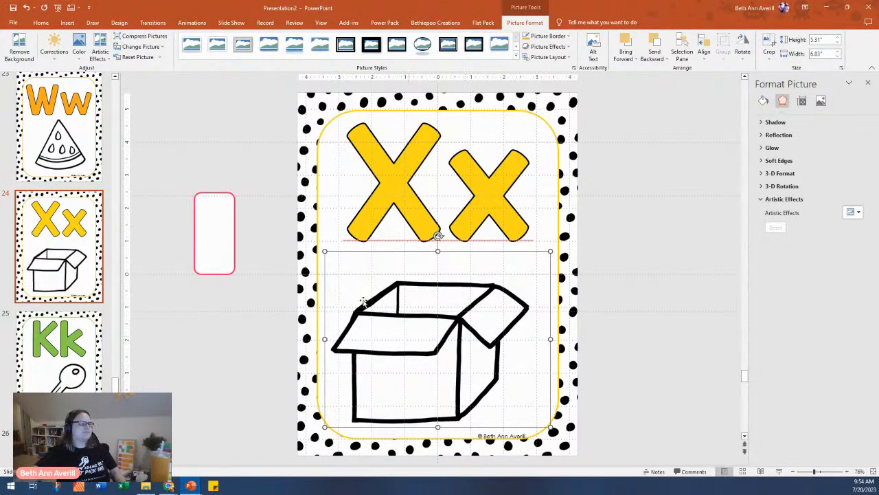
# - Replace the letters Kk on slide 25 with Yy and delete the key picture below them
pyautogui.click(81, 355)
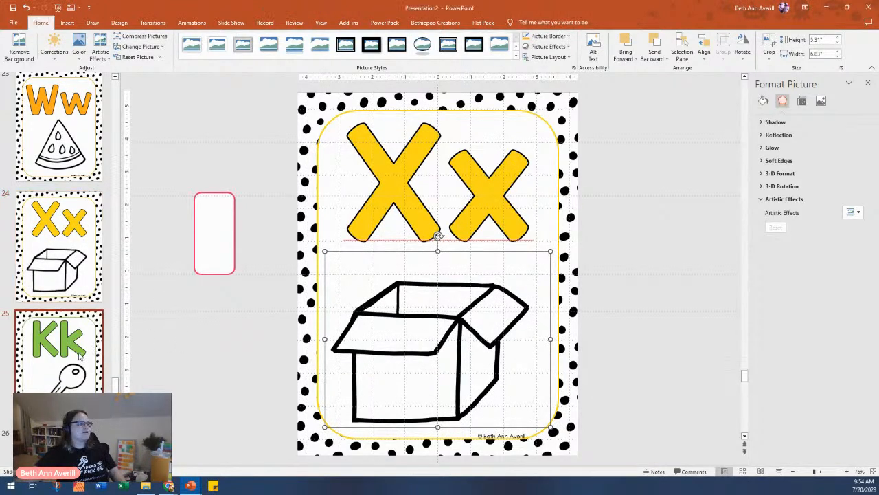
pyautogui.doubleClick(436, 187)
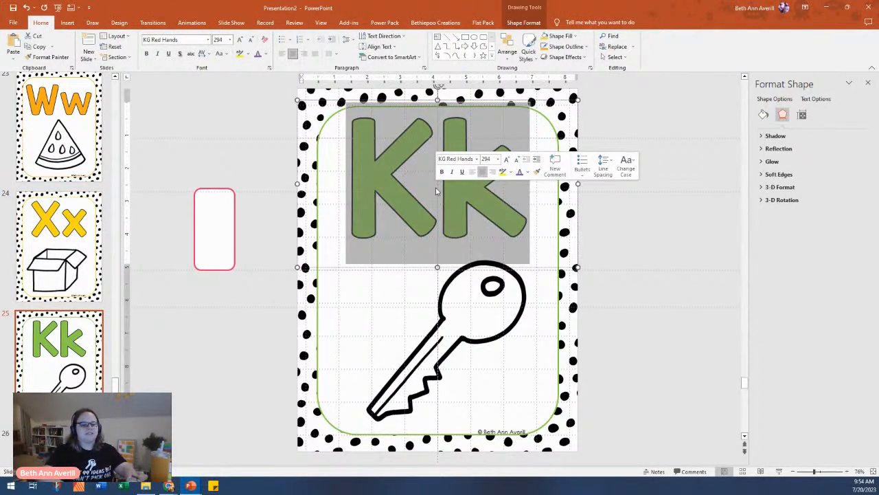
pyautogui.write('Yy')
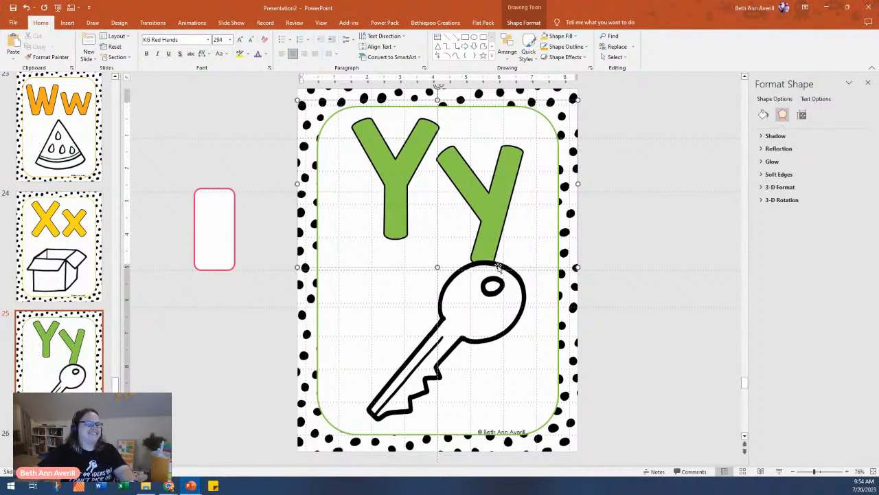
pyautogui.click(485, 315)
pyautogui.press('Delete')
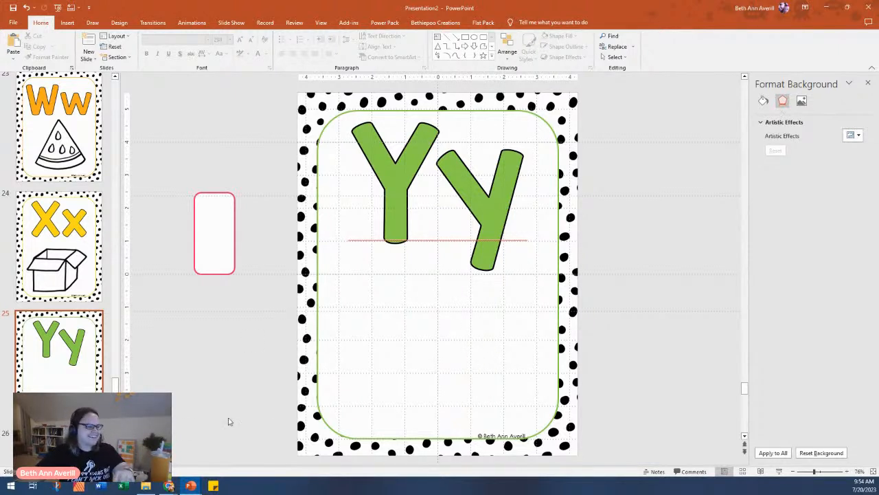
# - Delete the surplus duplicate slides 27 and 28 with the letters Mm and Nn in Slide Sorter view
pyautogui.click(75, 410)
pyautogui.scroll(-5, 58, 234)
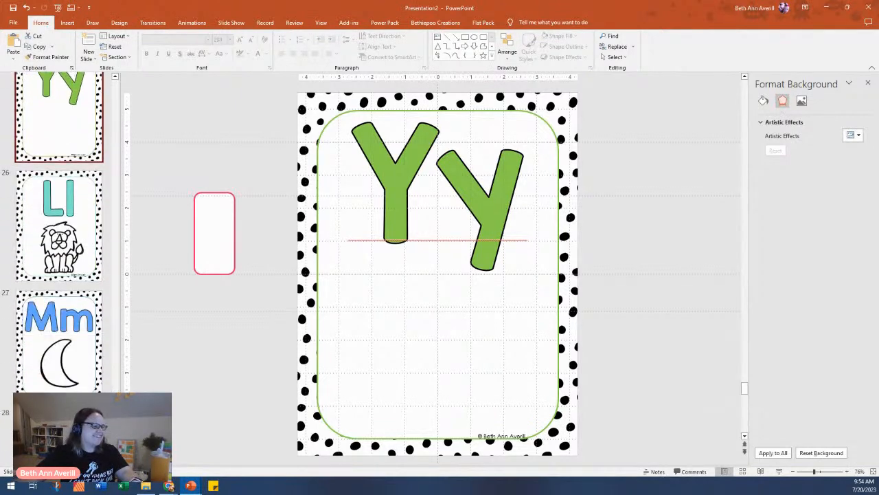
pyautogui.click(742, 472)
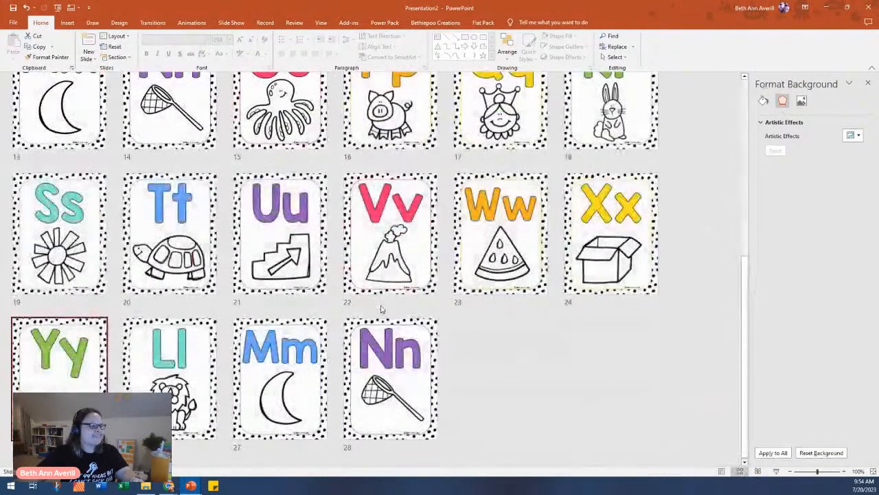
pyautogui.click(392, 401)
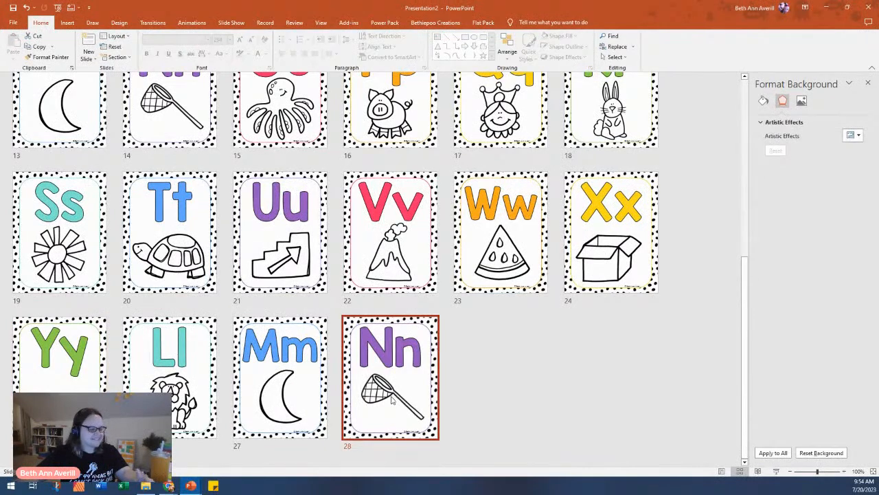
pyautogui.keyDown('ctrl'); pyautogui.click(313, 406); pyautogui.keyUp('ctrl')
pyautogui.press('Delete')
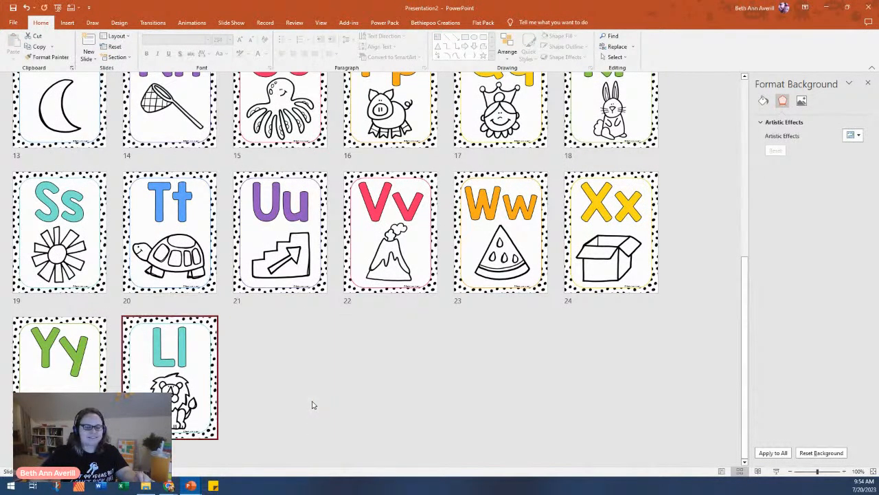
# - Open slide 26 in Normal view and replace its letters Ll with Zz
pyautogui.doubleClick(184, 352)
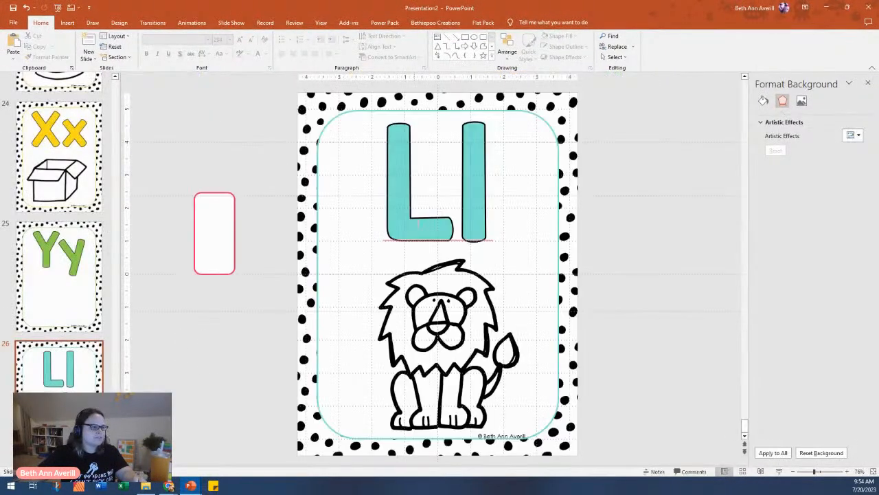
pyautogui.doubleClick(421, 217)
pyautogui.write('Zz')
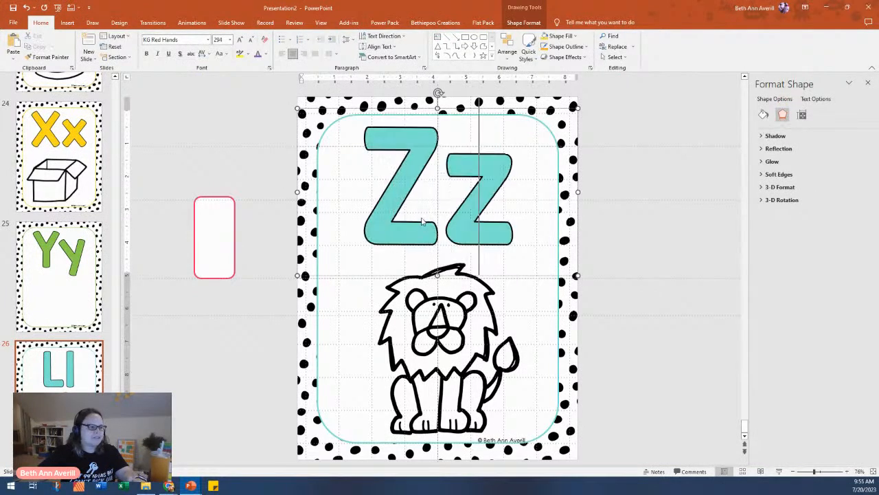
# - Insert the "yoyo bw" picture from the Y folder of the P4 clip art on slide 25
pyautogui.click(73, 309)
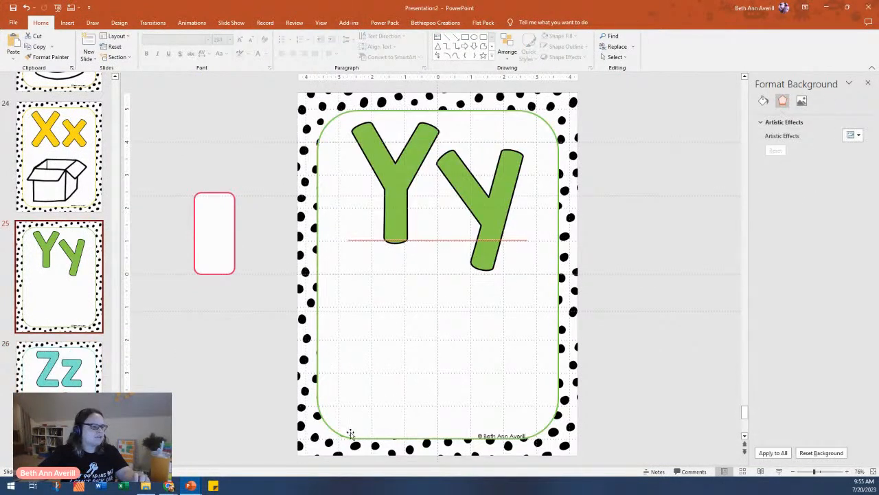
pyautogui.click(154, 487)
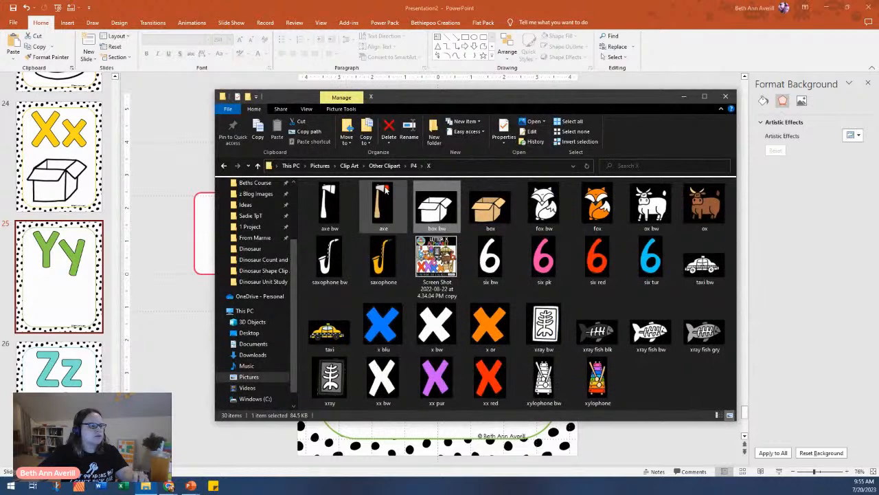
pyautogui.click(413, 166)
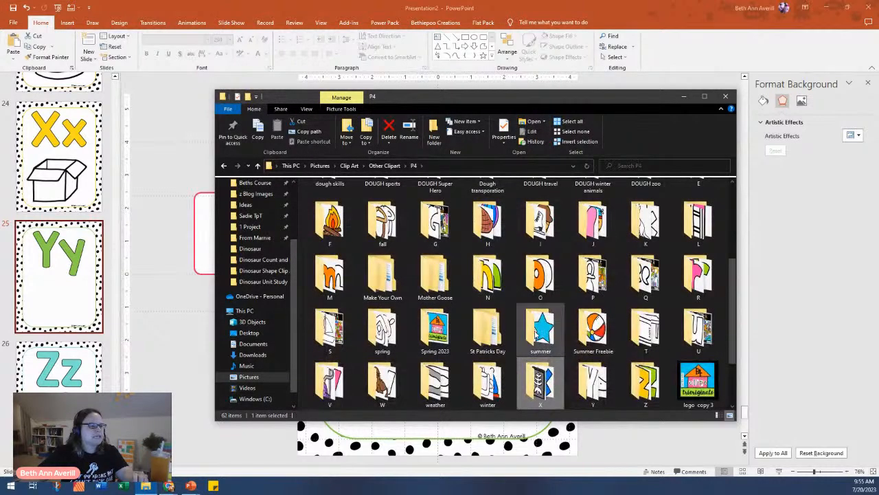
pyautogui.doubleClick(595, 385)
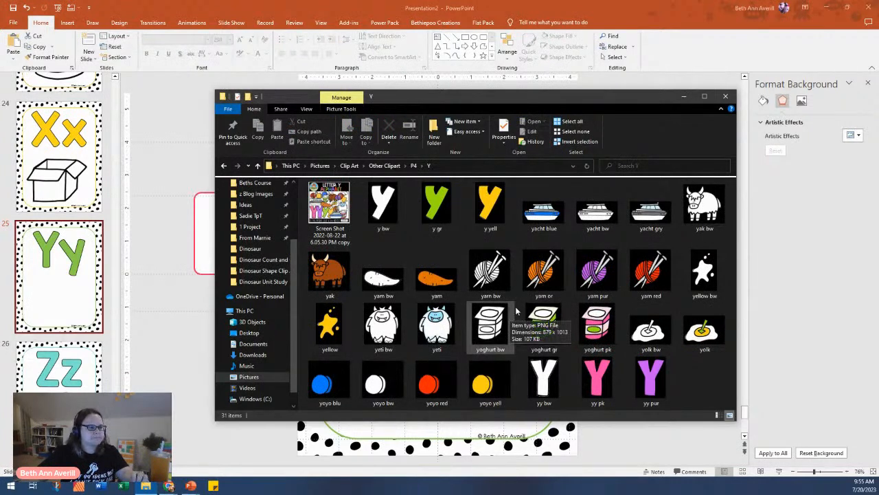
pyautogui.moveTo(382, 382); pyautogui.dragTo(185, 396)
# - Enlarge the yoyo picture to about 4.73" by 5.3" and center it below the letters Yy
pyautogui.moveTo(410, 314); pyautogui.dragTo(390, 408)
pyautogui.moveTo(484, 309); pyautogui.dragTo(529, 271)
pyautogui.moveTo(465, 336); pyautogui.dragTo(460, 336)
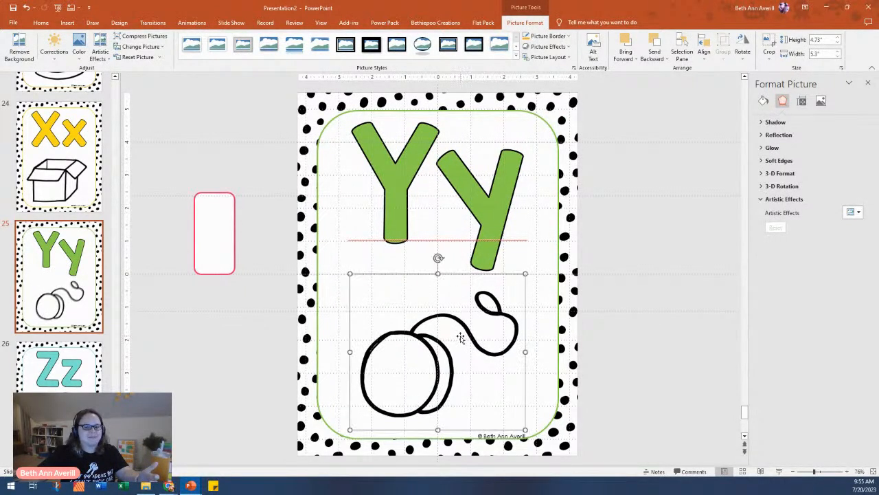
# - Delete the lion picture below the letters Zz on slide 26
pyautogui.click(5, 392)
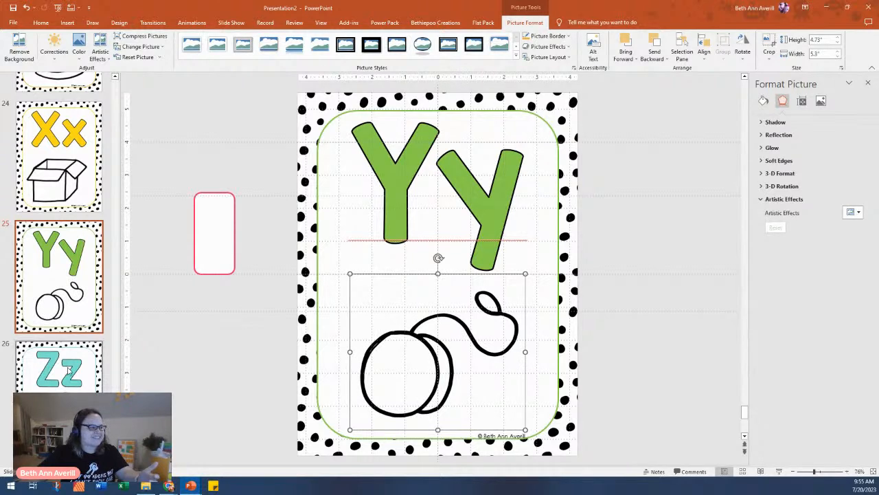
pyautogui.click(445, 317)
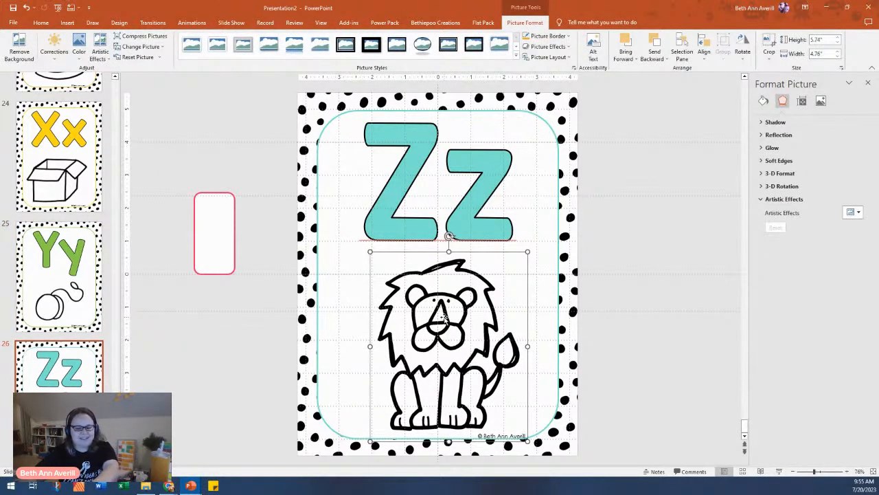
pyautogui.press('Delete')
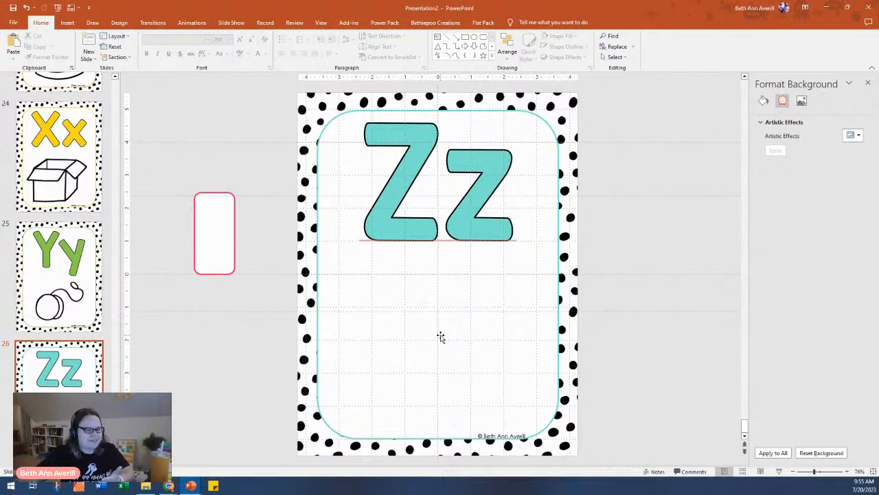
# - Insert the "zebra bw" picture from the P4 Z folder on slide 26, about 5.41" by 2.65", centered below the letters Zz
pyautogui.click(145, 485)
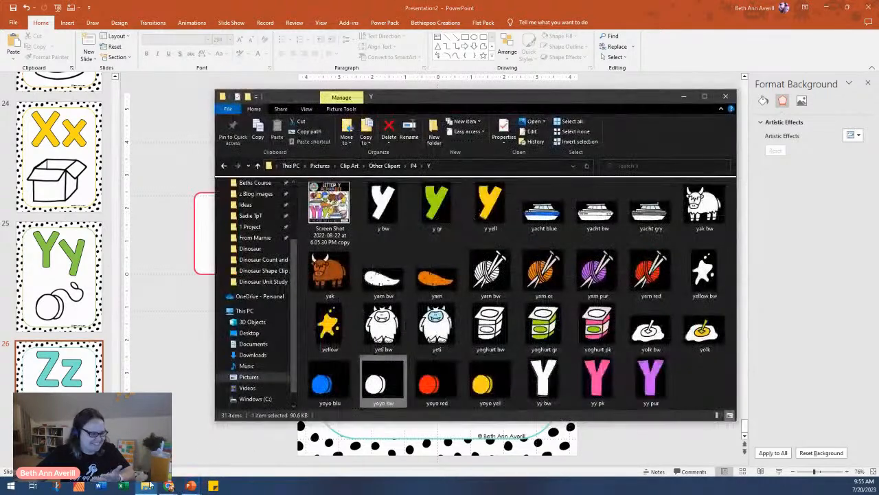
pyautogui.click(414, 166)
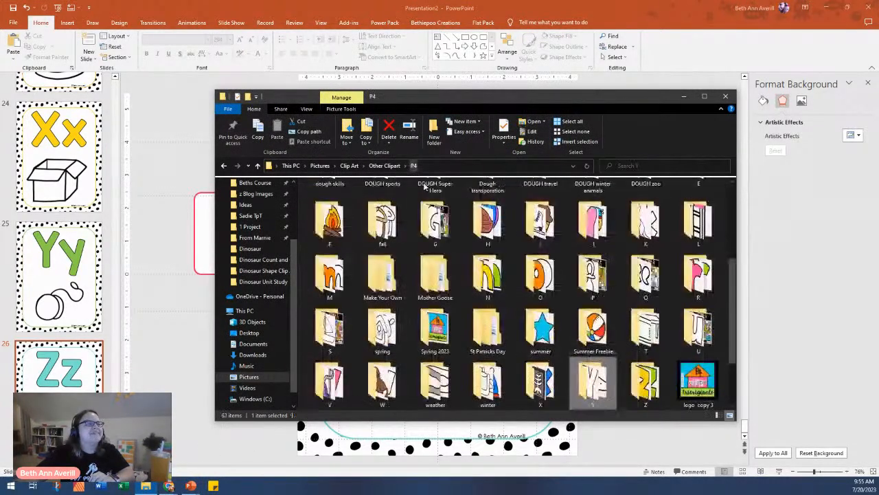
pyautogui.doubleClick(645, 388)
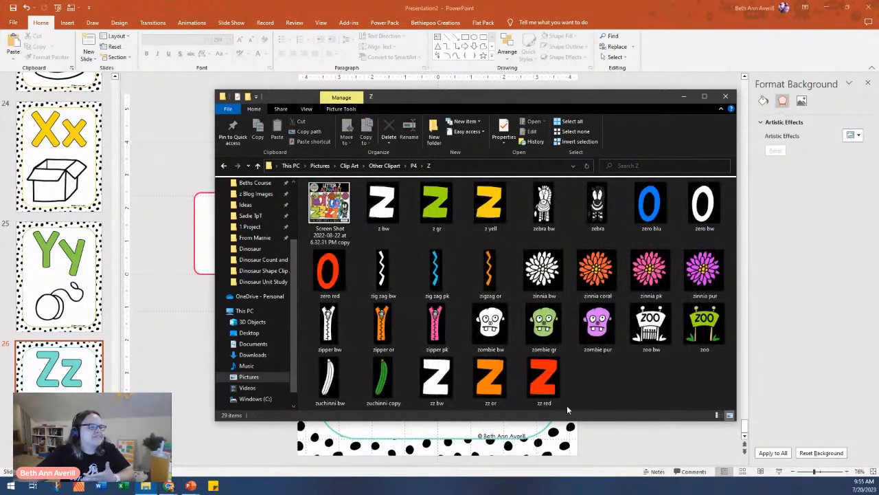
pyautogui.click(553, 214)
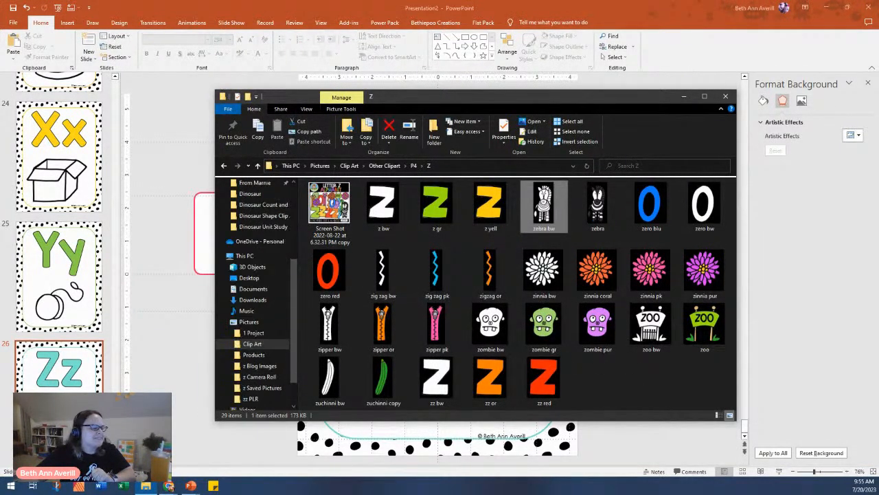
pyautogui.moveTo(174, 390); pyautogui.dragTo(440, 377)
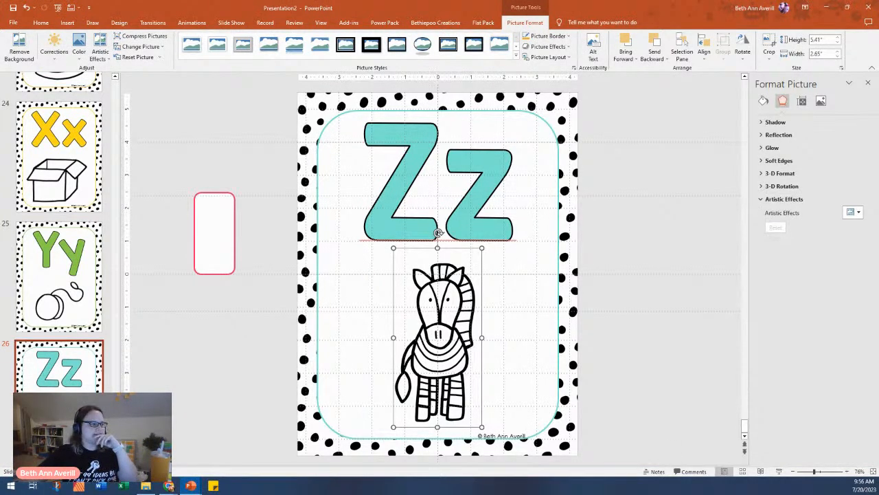
# - Review the whole set of alphabet slides from Aa to Zz in Slide Sorter view and reopen slide 1 in Normal view
pyautogui.click(743, 471)
pyautogui.scroll(5, 483, 430)
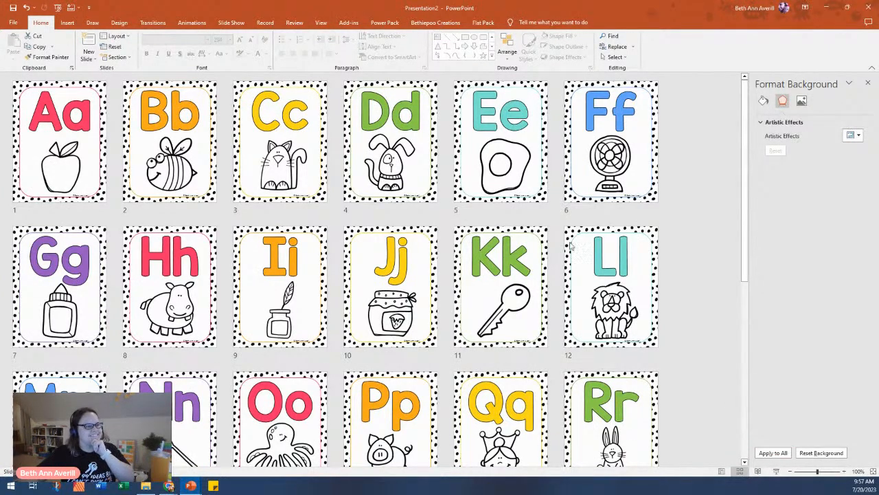
pyautogui.scroll(-4, 596, 268)
pyautogui.scroll(4, 605, 300)
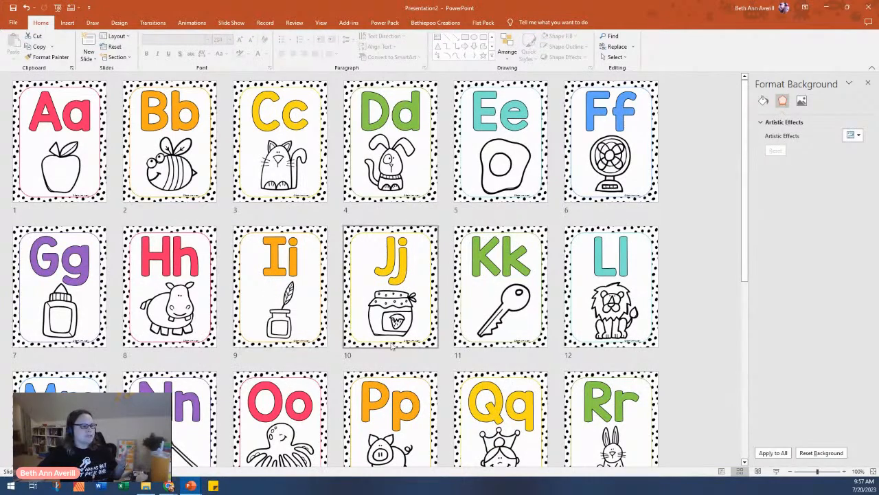
pyautogui.scroll(-4, 390, 296)
pyautogui.scroll(4, 388, 393)
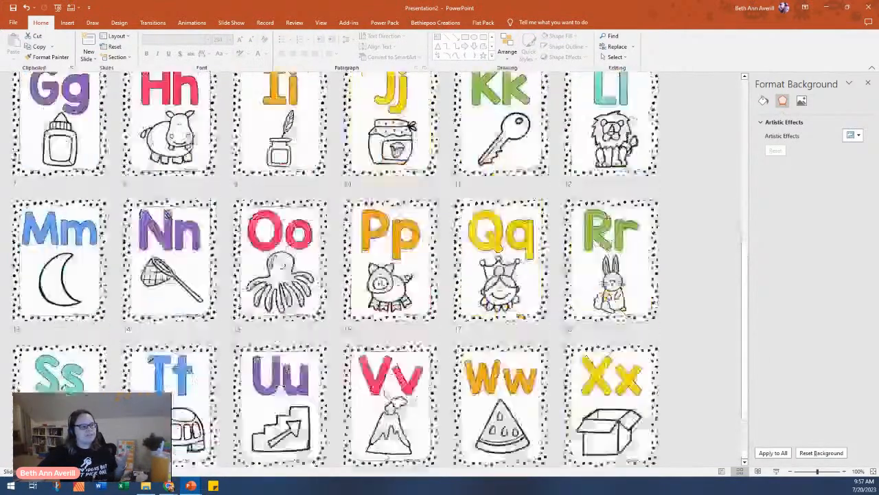
pyautogui.scroll(-4, 491, 252)
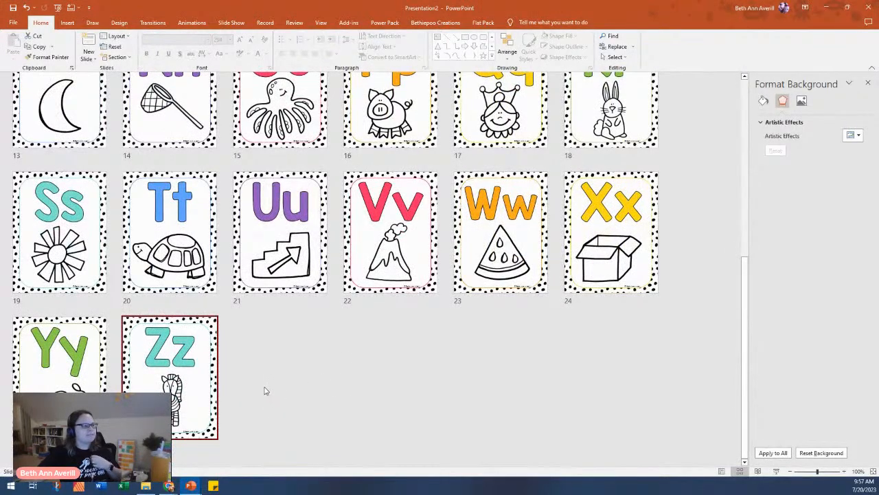
pyautogui.scroll(4, 266, 388)
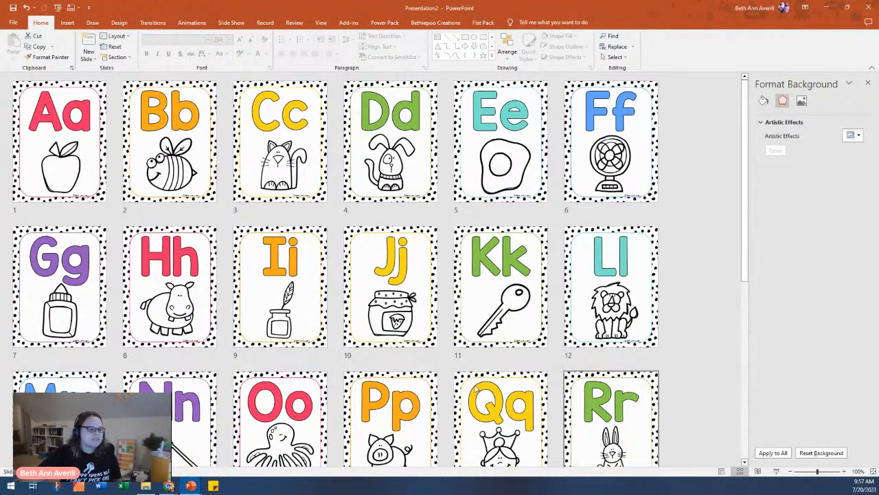
pyautogui.doubleClick(72, 179)
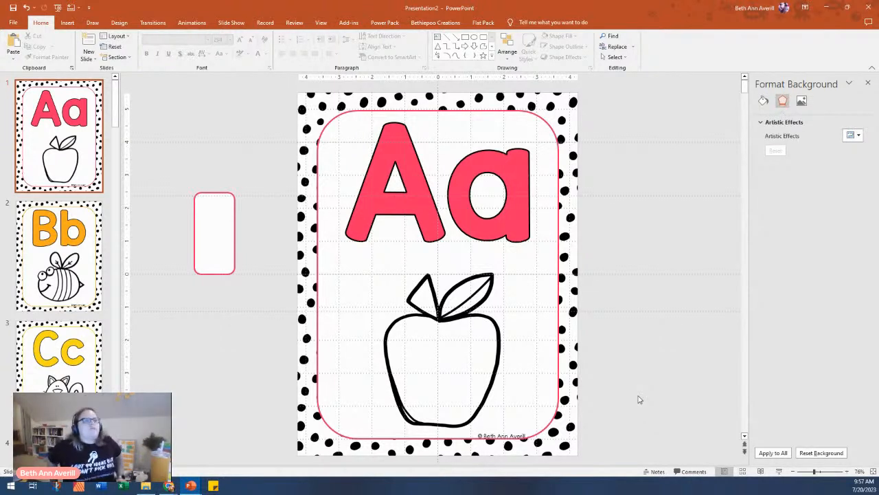
# - Minimize the presentation and clip art folder windows and show the Educational Printables Facebook group page in Chrome
pyautogui.click(826, 7)
pyautogui.click(169, 486)
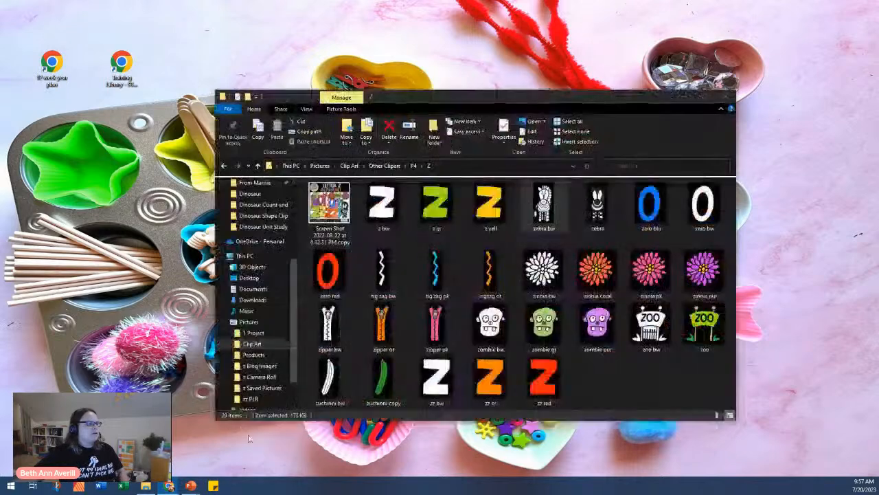
pyautogui.click(688, 93)
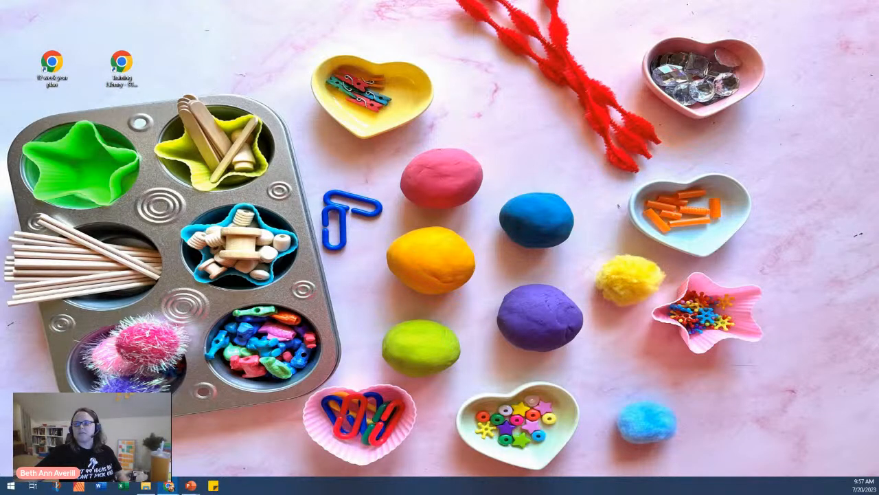
pyautogui.moveTo(783, 492); pyautogui.dragTo(340, 0)
pyautogui.scroll(-1, 428, 306)
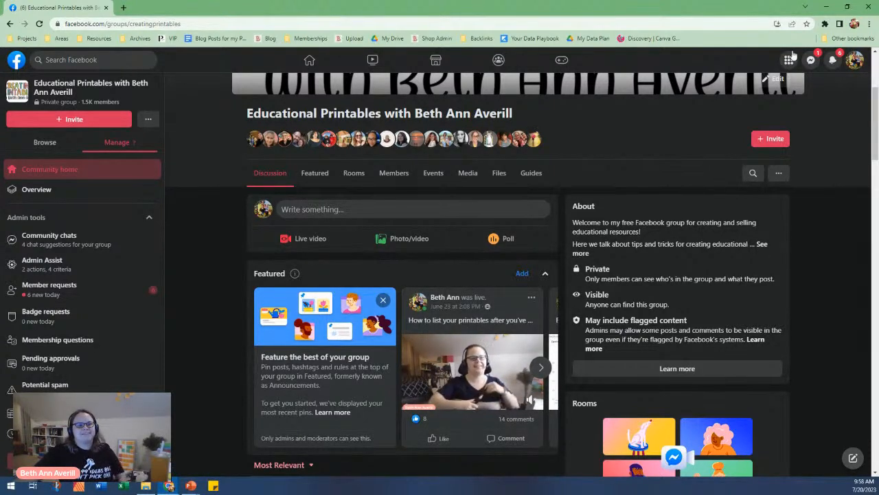
# - Minimize the browser and switch back to the Presentation2 window in PowerPoint
pyautogui.click(825, 8)
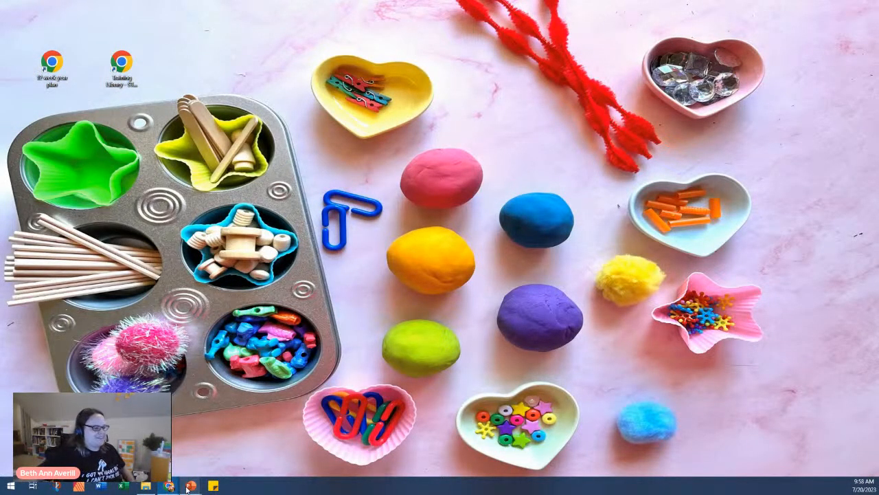
pyautogui.moveTo(169, 486)
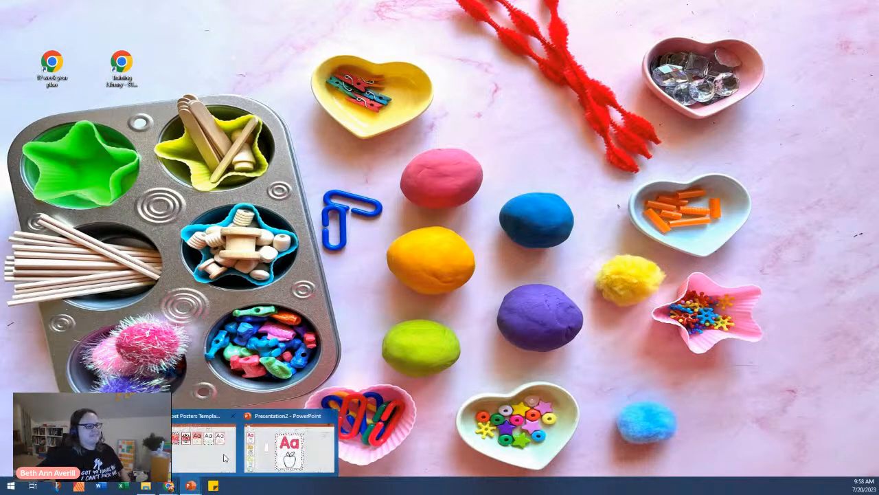
pyautogui.click(296, 441)
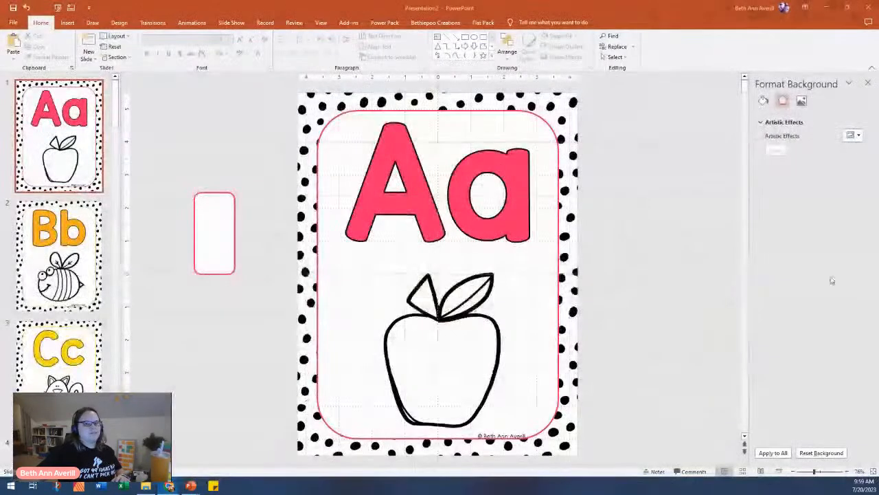
# - Open creativefabrica.com in Chrome and search the site for watermelon
pyautogui.moveTo(878, 353); pyautogui.dragTo(180, 4)
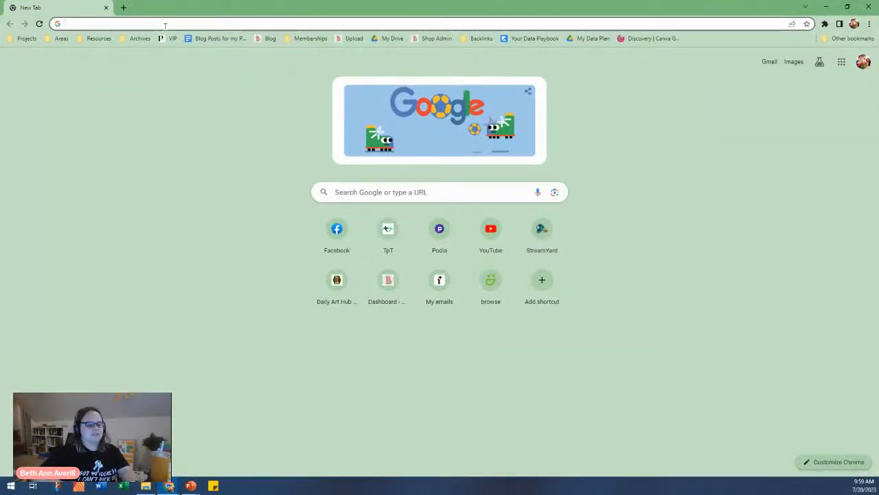
pyautogui.write('creat')
pyautogui.press('Right')
pyautogui.press('Return')
pyautogui.click(334, 60)
pyautogui.write('walermelon')
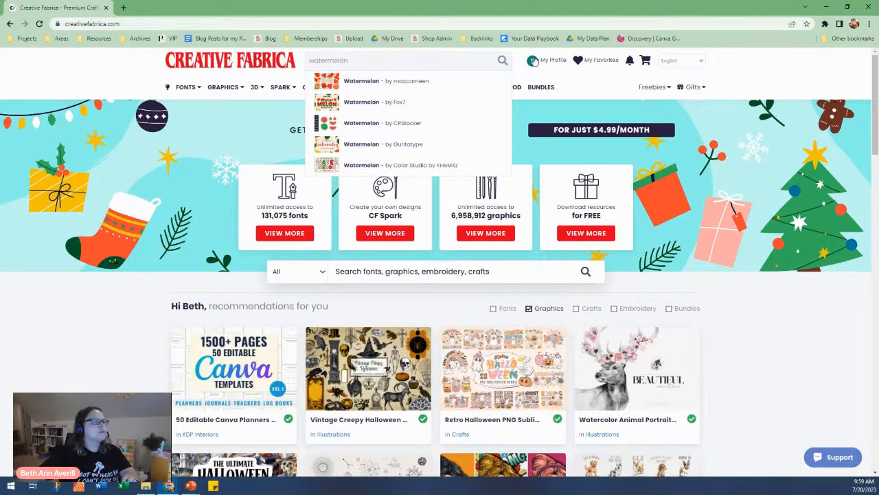
pyautogui.press('Return')
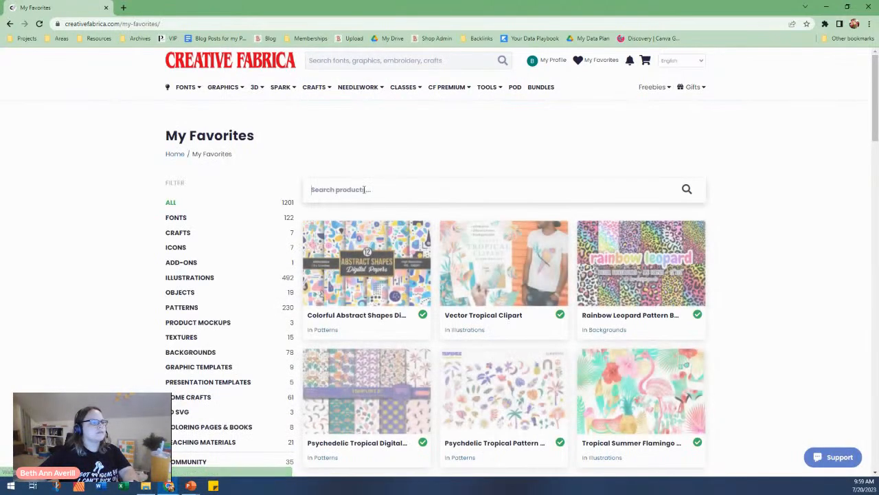
# - Search the My Favorites collection for watermelon and look through the matching items
pyautogui.click(364, 190)
pyautogui.write('water')
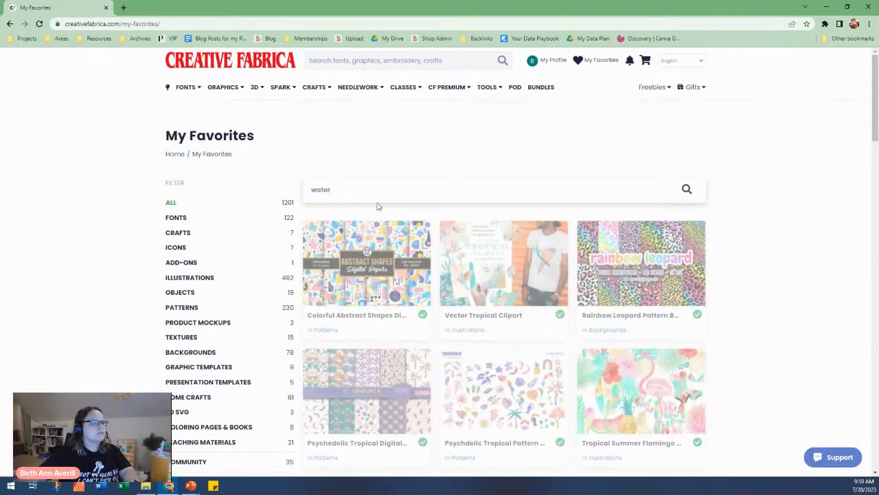
pyautogui.write('melon')
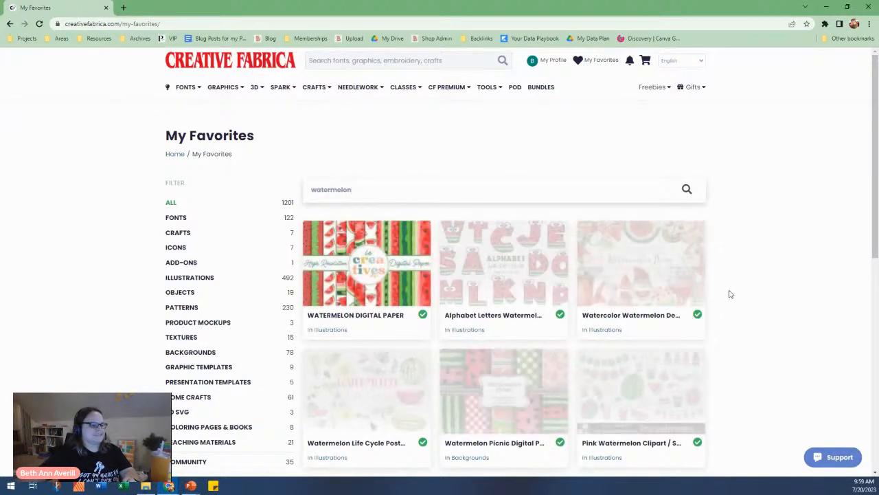
pyautogui.scroll(-3, 753, 304)
pyautogui.scroll(3, 753, 308)
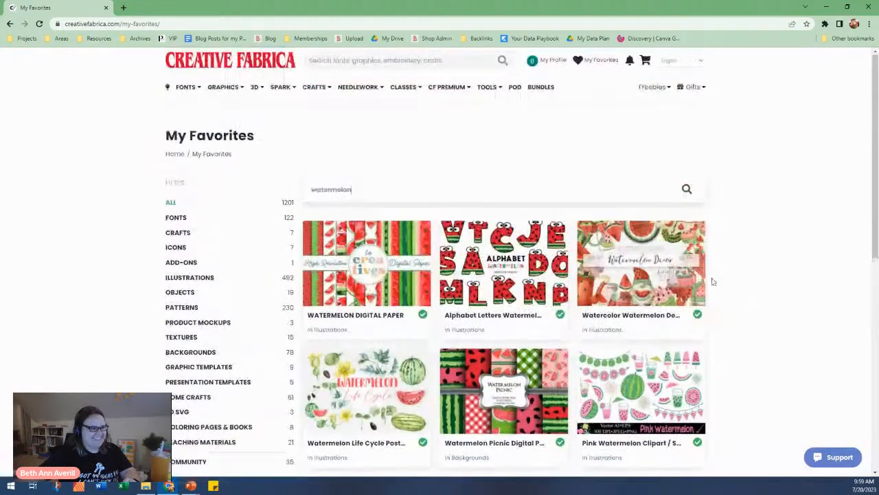
# - Open the account's My Downloads page and search the downloaded files for watermelon
pyautogui.moveTo(563, 61)
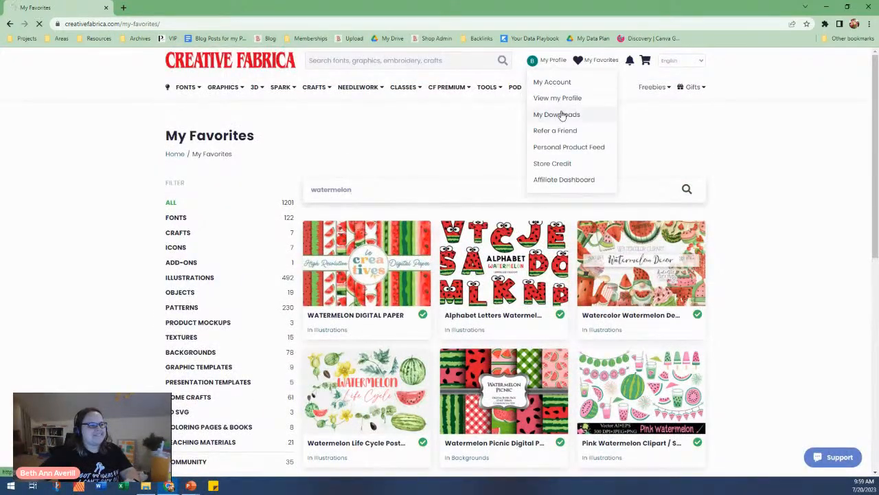
pyautogui.click(565, 114)
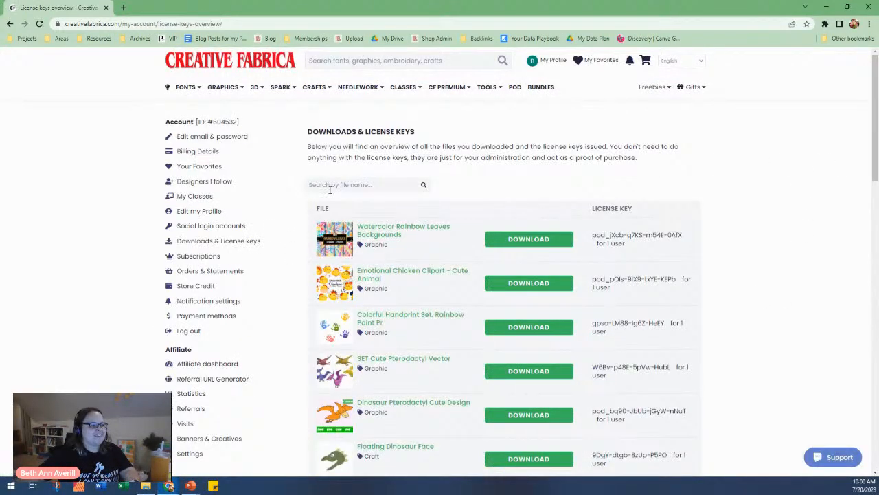
pyautogui.click(330, 184)
pyautogui.write('watermelon')
pyautogui.press('Return')
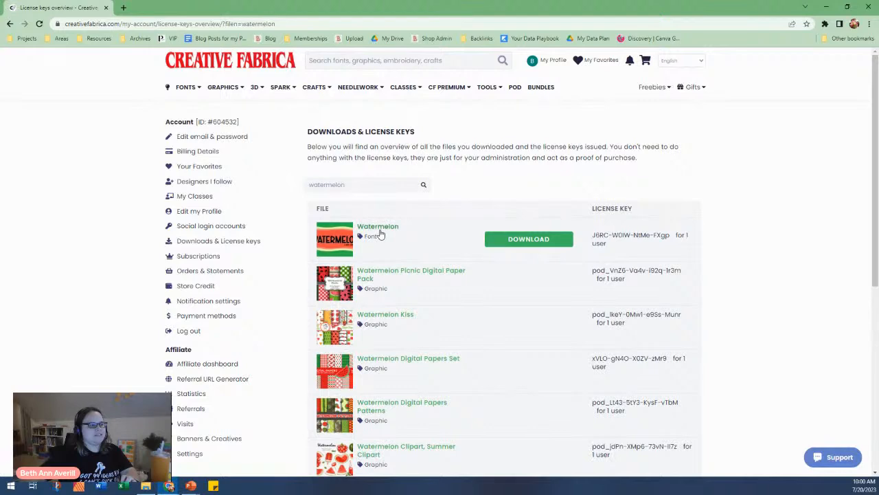
# - View the product page of the Watermelon font, check its web address, and close that page
pyautogui.click(381, 234)
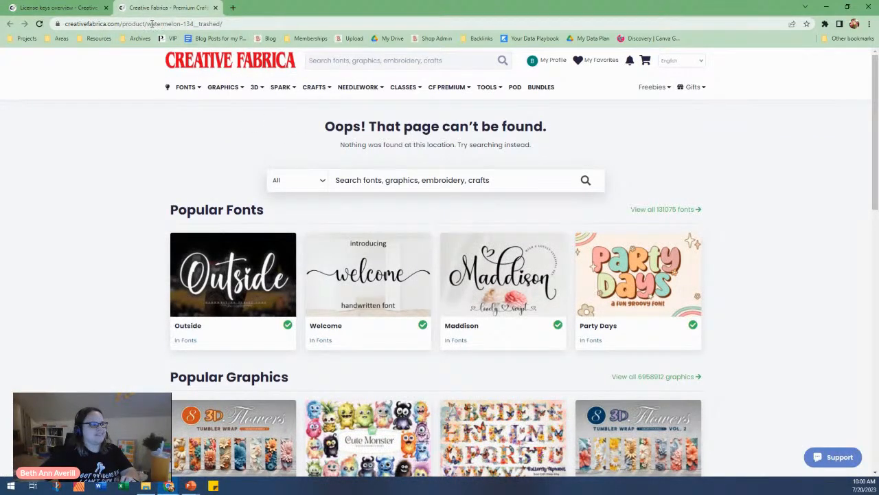
pyautogui.moveTo(152, 23); pyautogui.dragTo(208, 22)
pyautogui.click(224, 22)
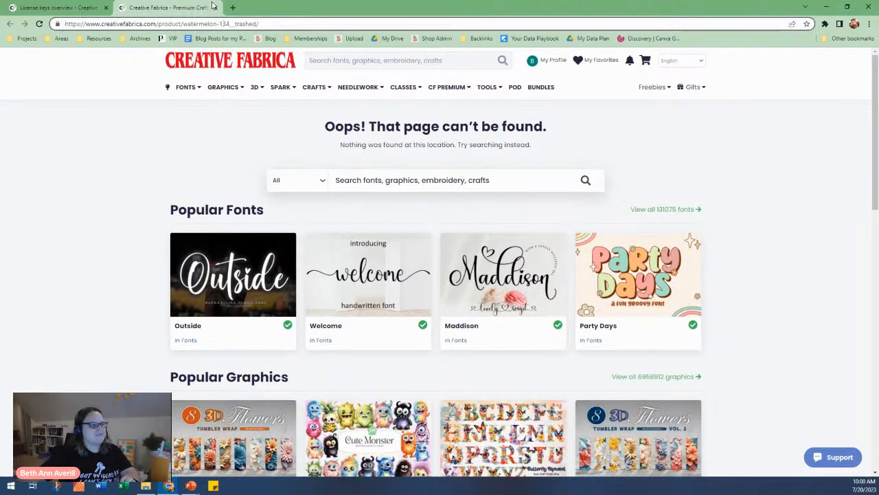
pyautogui.click(214, 7)
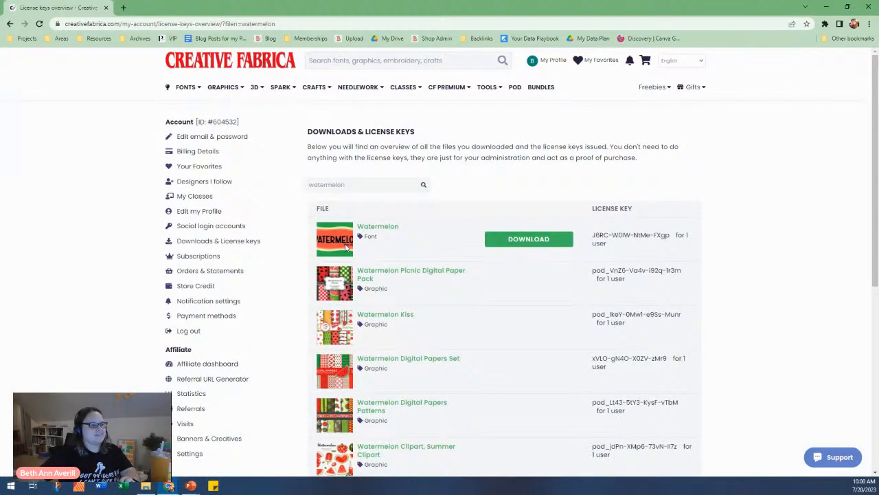
# - Examine the Watermelon font's license key entry and the other watermelon files in the downloads list
pyautogui.moveTo(611, 235); pyautogui.dragTo(623, 245)
pyautogui.click(607, 246)
pyautogui.scroll(-1, 495, 260)
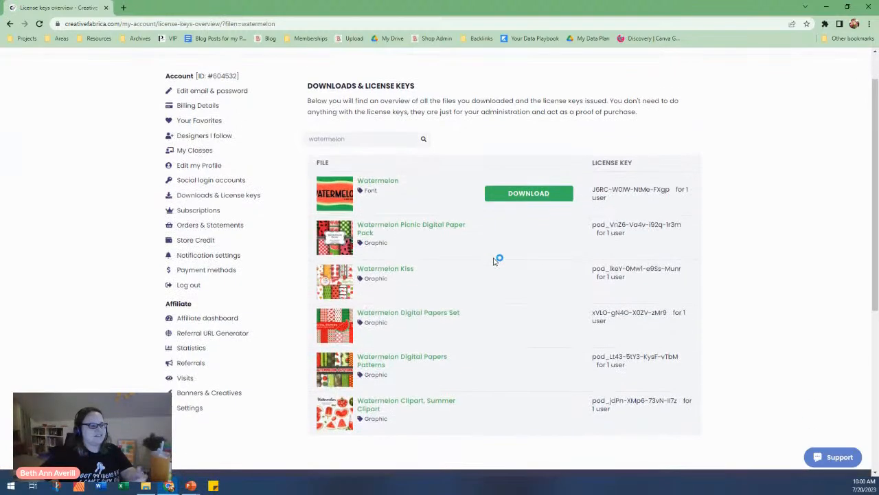
pyautogui.scroll(-1, 495, 262)
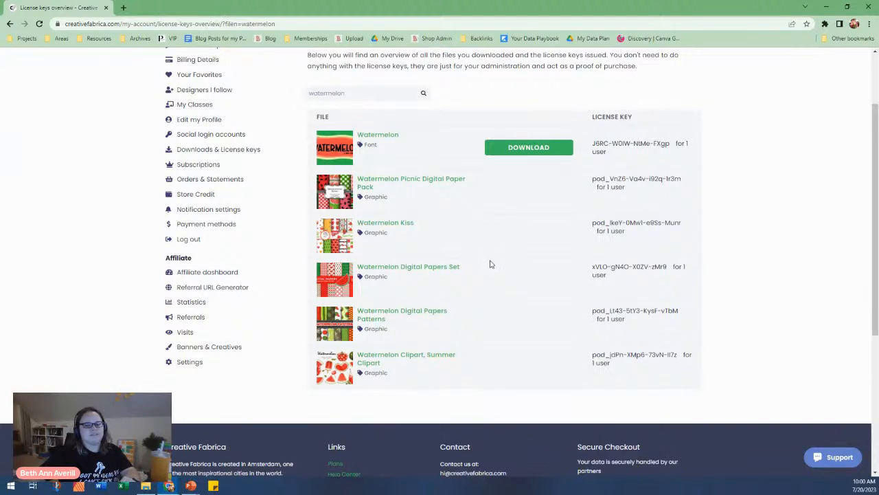
pyautogui.scroll(2, 490, 264)
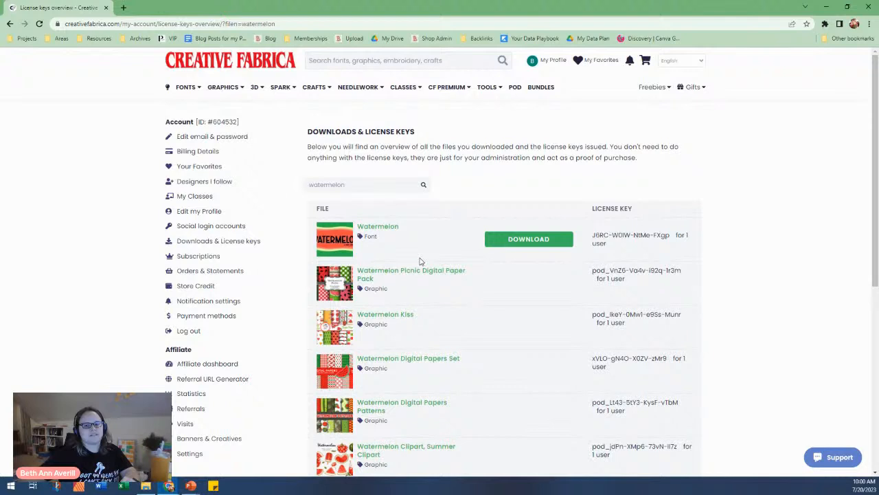
# - Search the site for ka designs, open the KA Designs designer page and look over its products
pyautogui.click(317, 61)
pyautogui.write('ka designs')
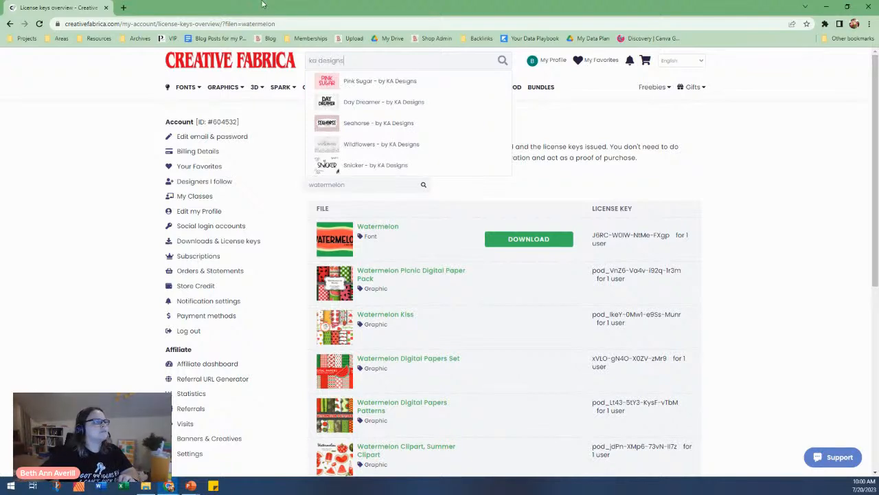
pyautogui.click(352, 116)
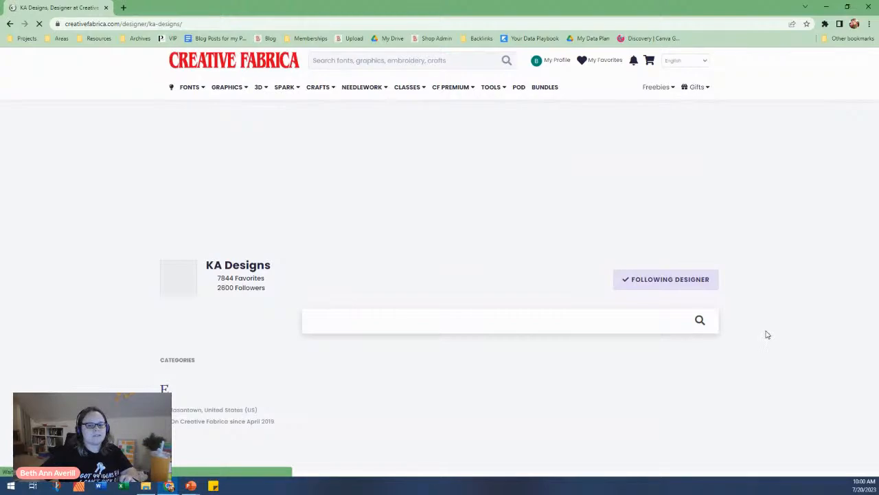
pyautogui.scroll(-3, 785, 335)
pyautogui.scroll(-6, 787, 337)
pyautogui.scroll(-4, 777, 342)
pyautogui.scroll(15, 774, 340)
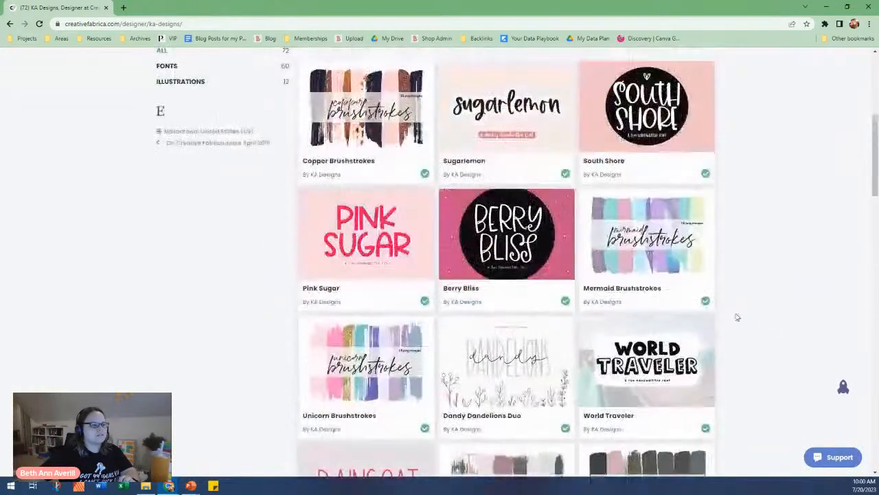
# - Filter the KA Designs products to Fonts and examine the font previews
pyautogui.click(180, 346)
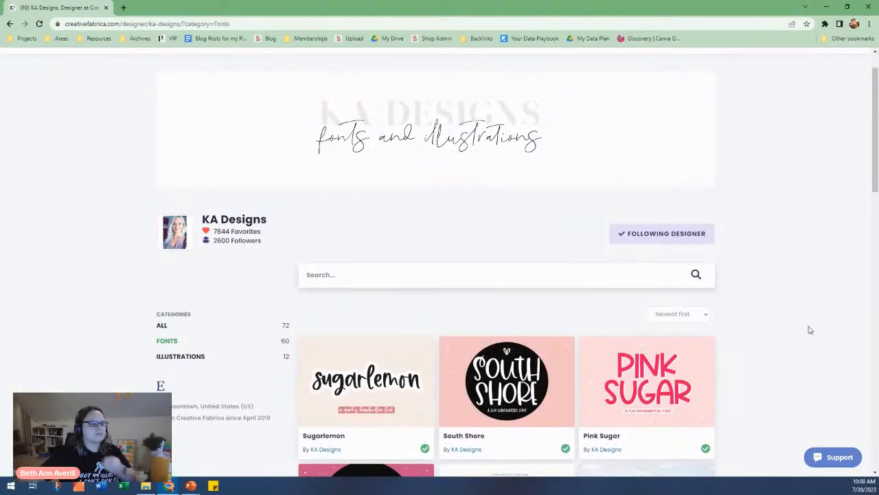
pyautogui.scroll(-12, 760, 349)
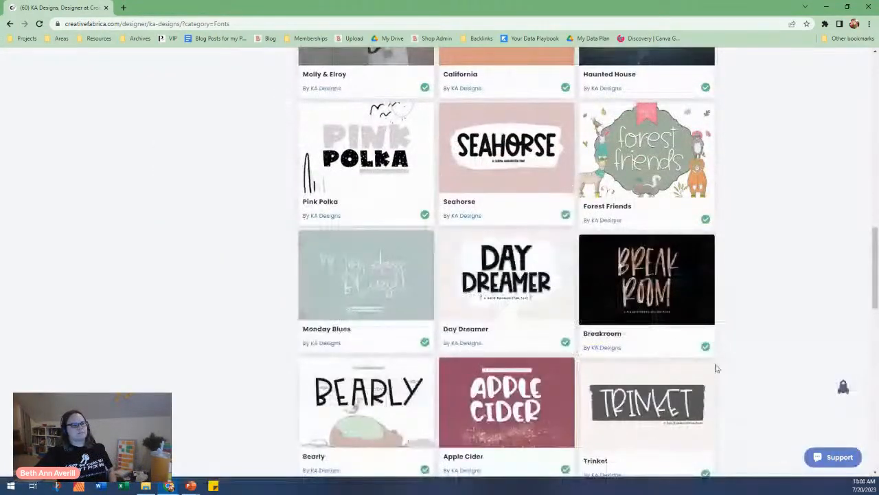
pyautogui.scroll(-4, 716, 368)
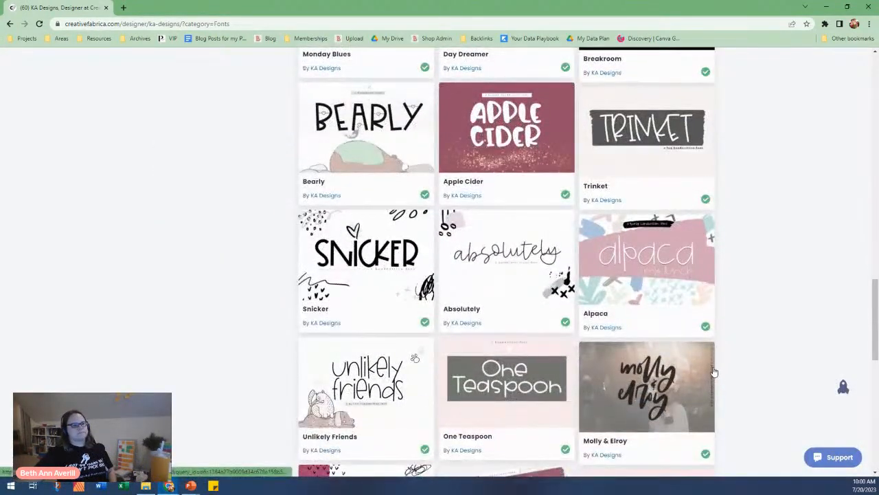
pyautogui.scroll(-5, 716, 368)
pyautogui.scroll(-3, 711, 379)
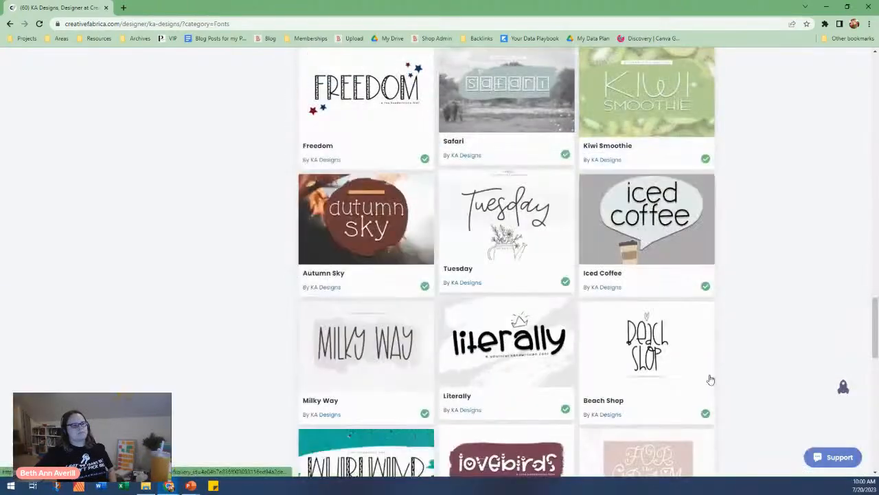
pyautogui.scroll(-3, 711, 379)
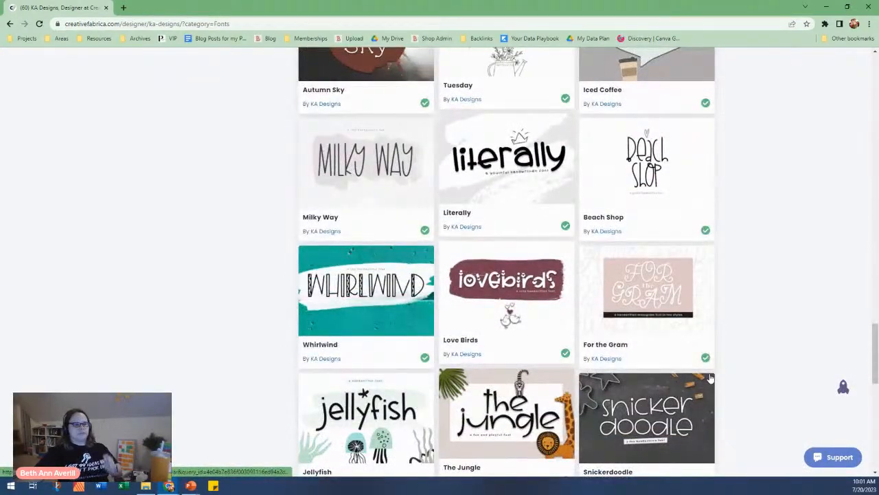
pyautogui.scroll(-3, 692, 347)
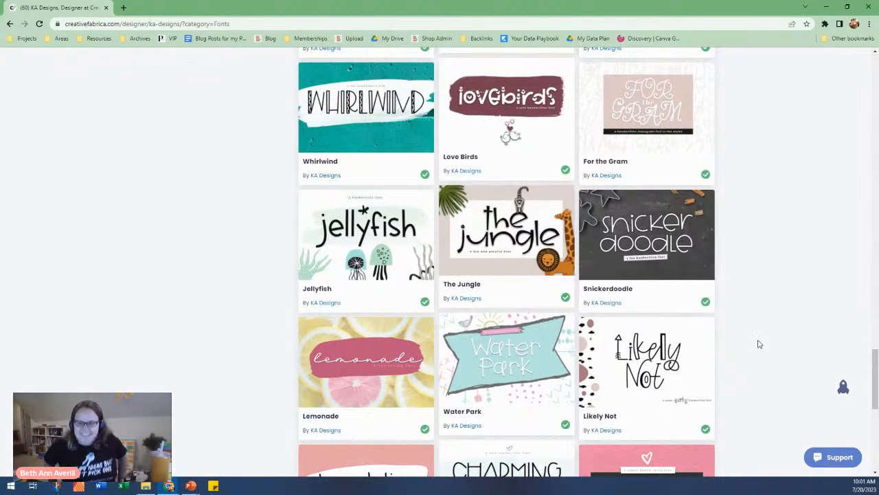
pyautogui.scroll(20, 646, 130)
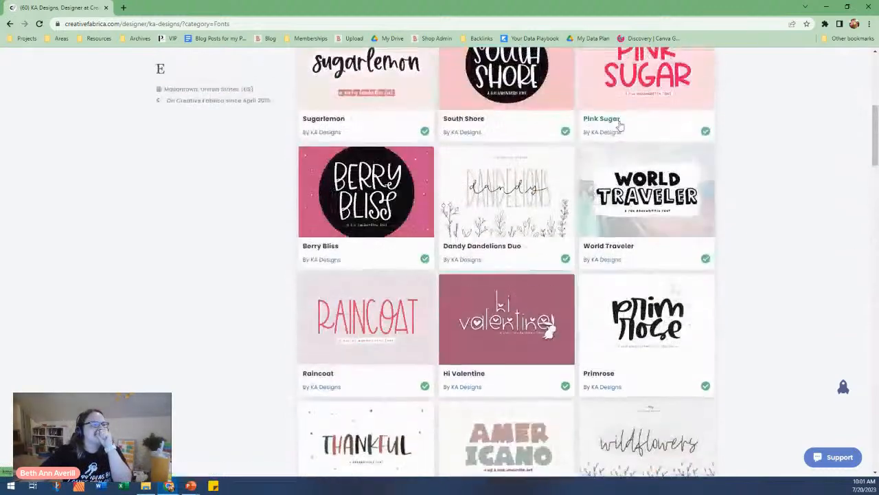
pyautogui.scroll(5, 620, 125)
# - Search the downloaded files for mismatched, view the Mismatched Socks font's product page and close it
pyautogui.moveTo(555, 63)
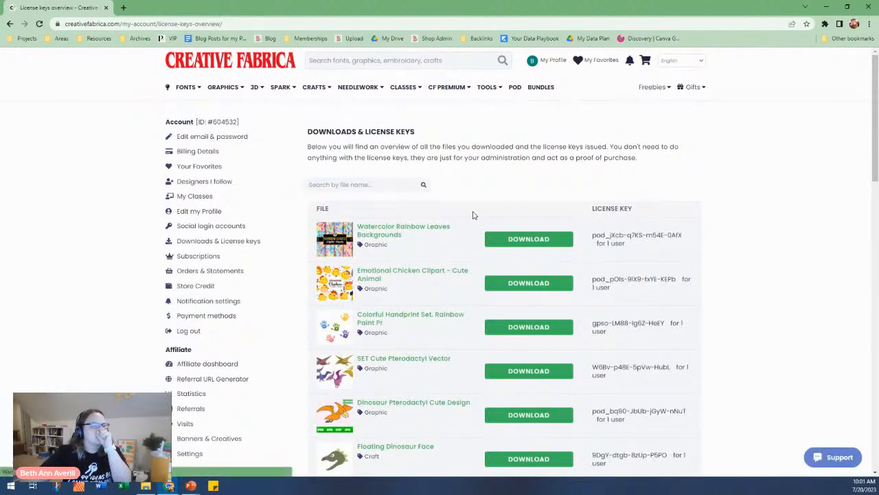
pyautogui.click(369, 184)
pyautogui.write('mismatched')
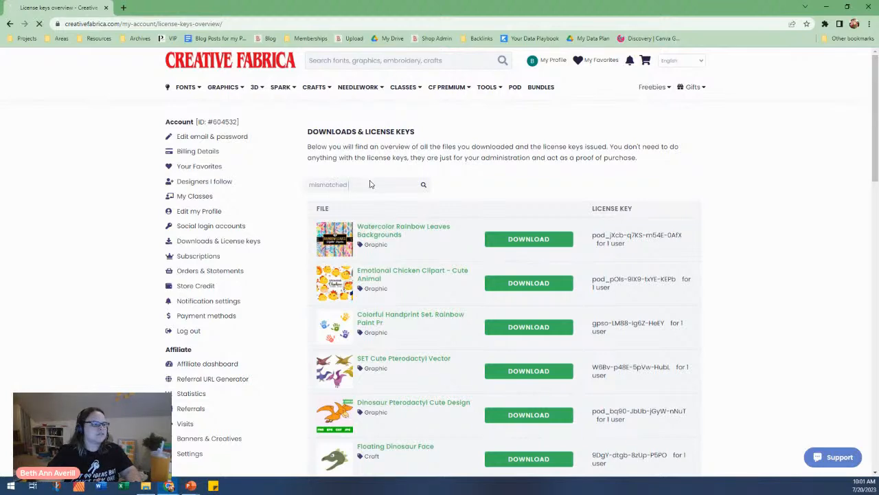
pyautogui.click(364, 230)
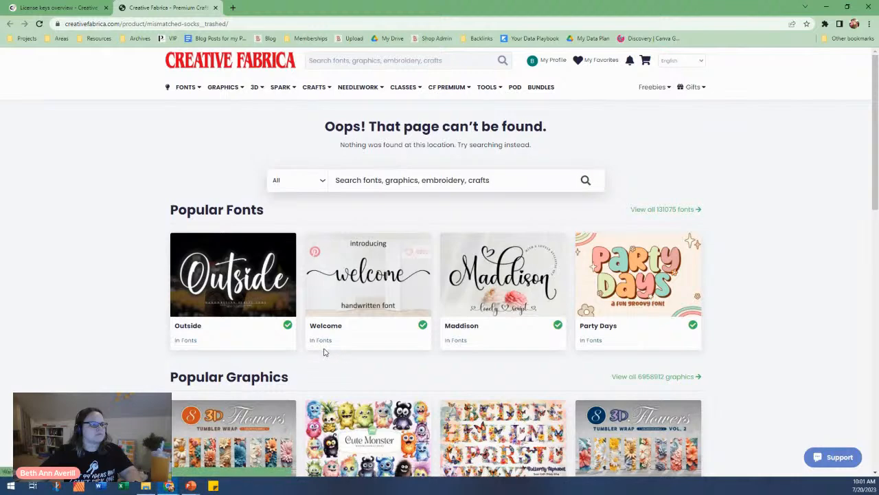
pyautogui.click(215, 8)
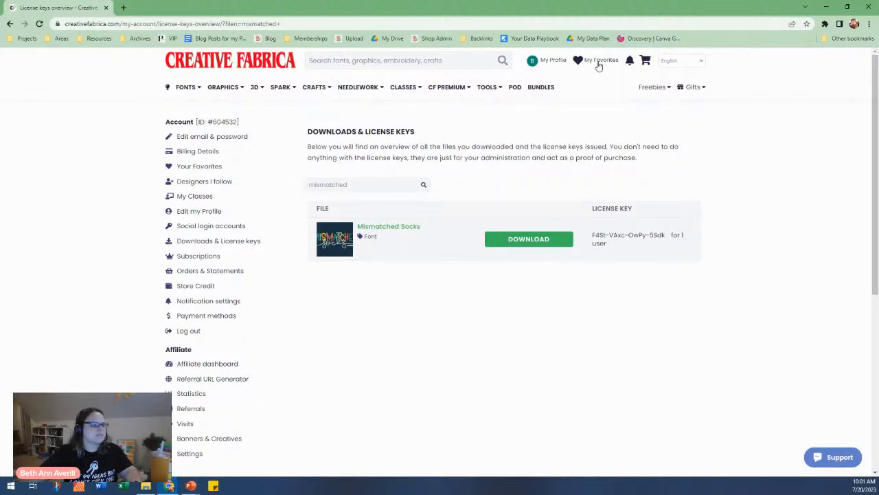
# - Clear the downloads search, view the Colorful Handprint Set product page and close it
pyautogui.doubleClick(382, 186)
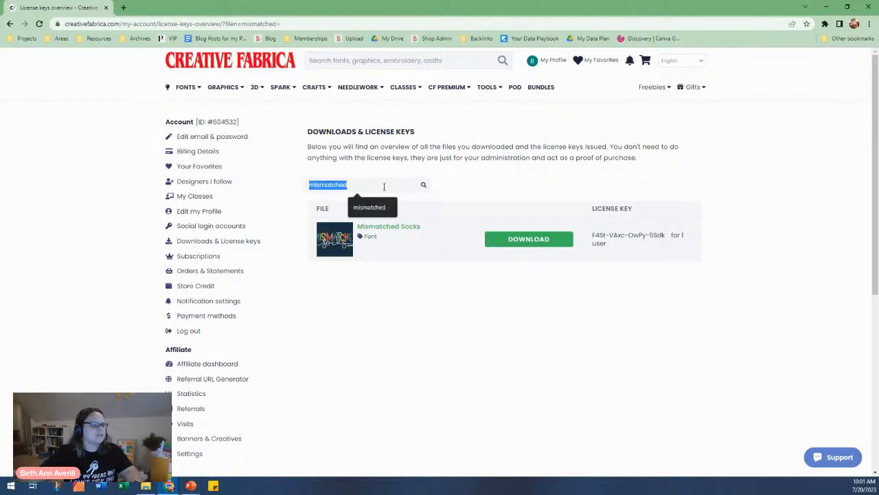
pyautogui.press('BackSpace')
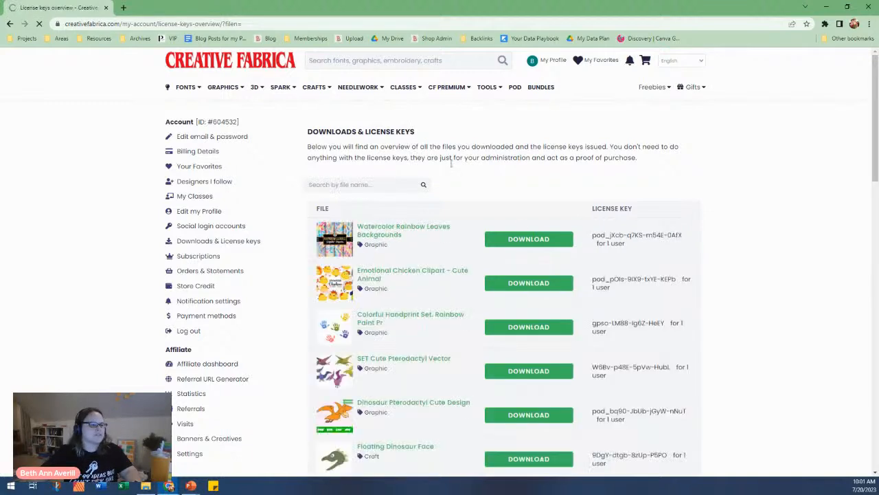
pyautogui.scroll(-2, 378, 213)
pyautogui.click(374, 233)
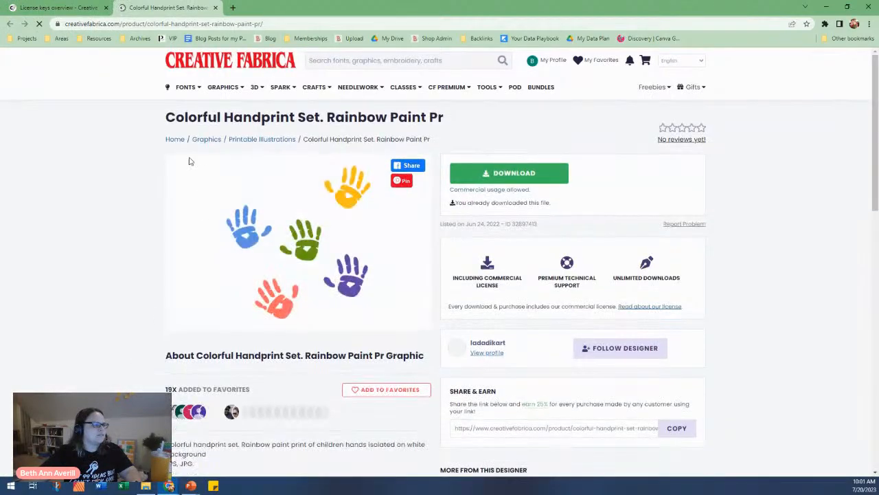
pyautogui.click(215, 7)
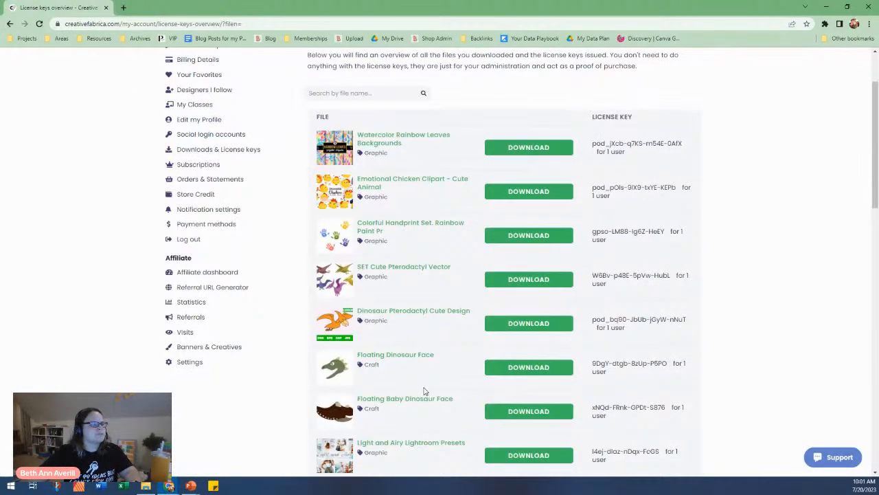
# - Browse the older downloads on page 9 and return to the Creative Fabrica home page
pyautogui.scroll(-5, 426, 388)
pyautogui.scroll(-5, 426, 388)
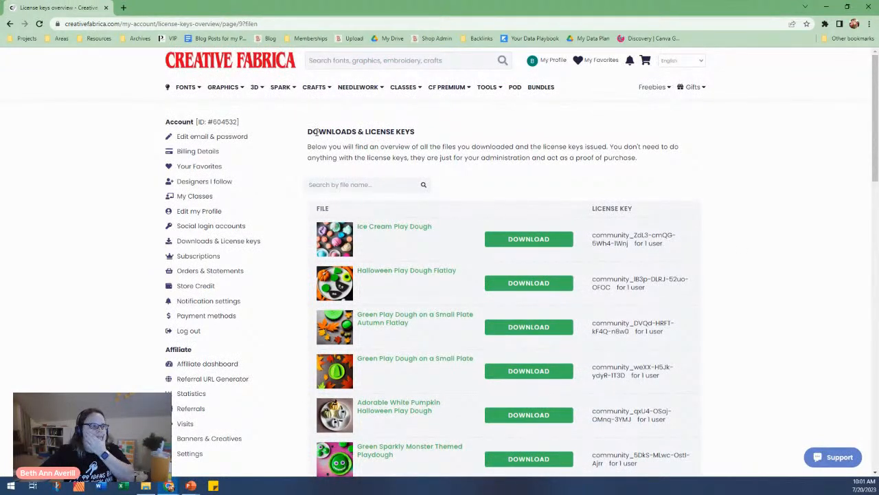
pyautogui.click(219, 68)
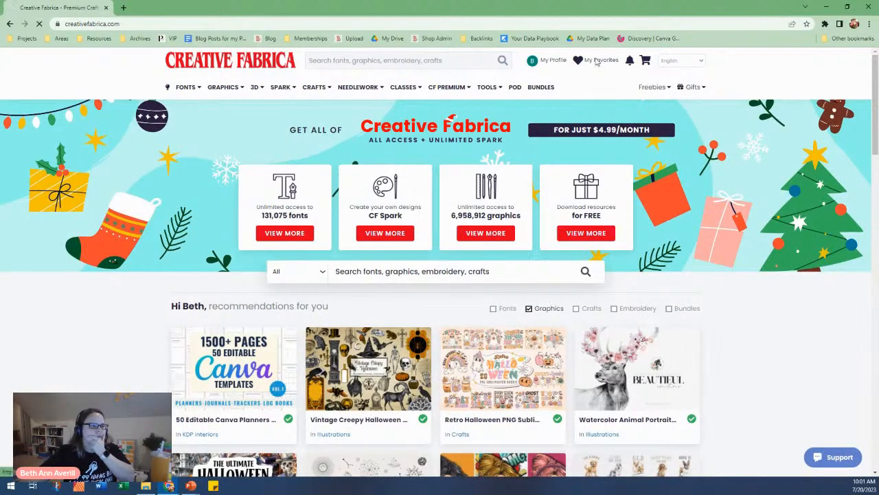
# - Open the My Favorites page on Creative Fabrica and filter the products to Fonts
pyautogui.click(598, 61)
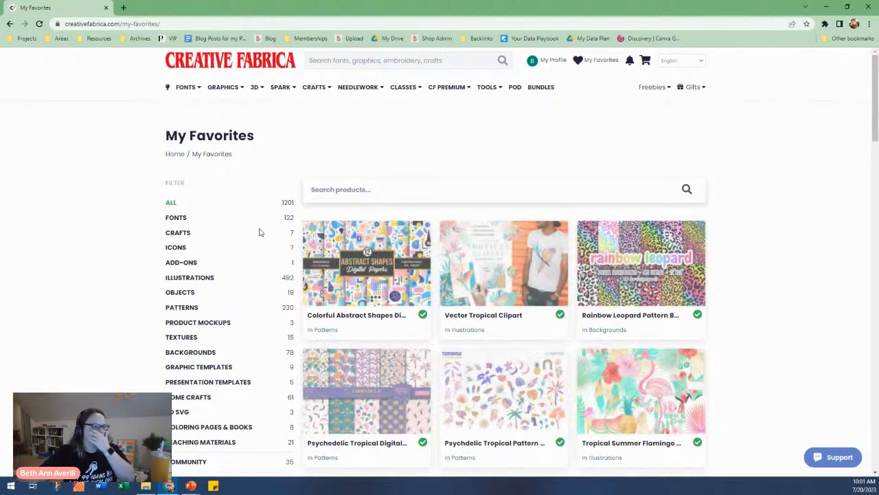
pyautogui.click(176, 218)
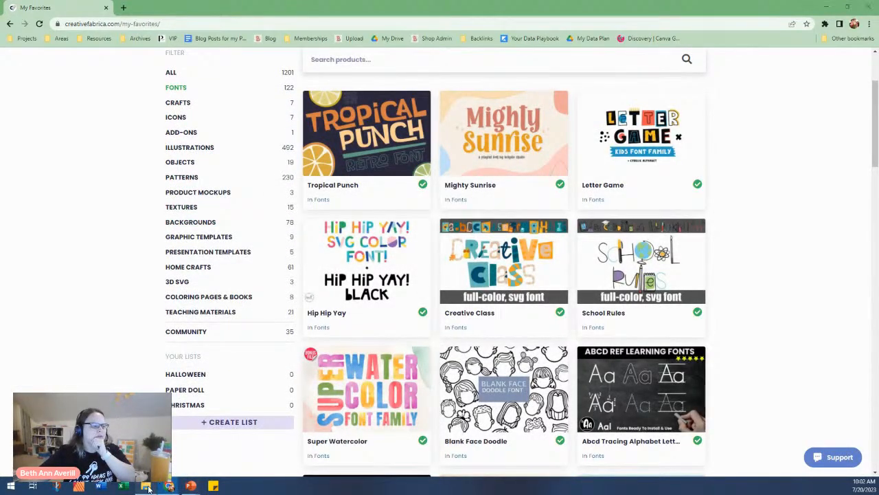
# - Switch to File Explorer, maximize its window and search the Downloads folder for mismat
pyautogui.click(148, 486)
pyautogui.scroll(5, 254, 220)
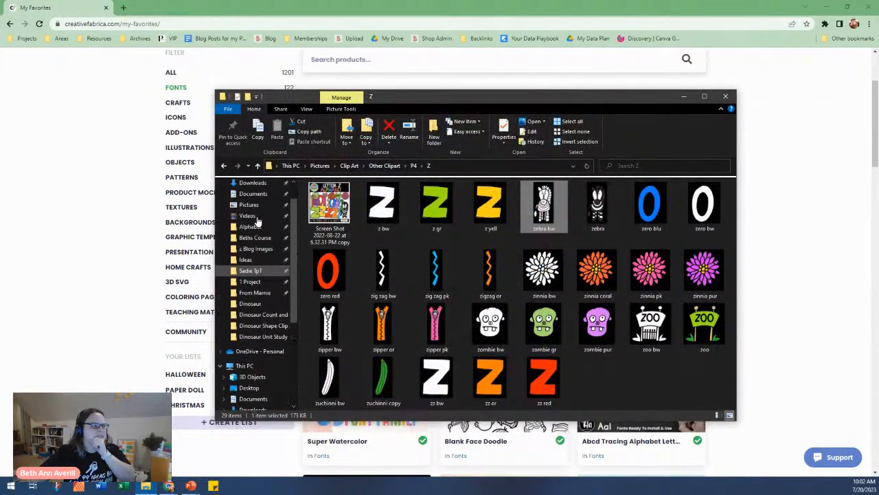
pyautogui.moveTo(396, 90); pyautogui.dragTo(371, 2)
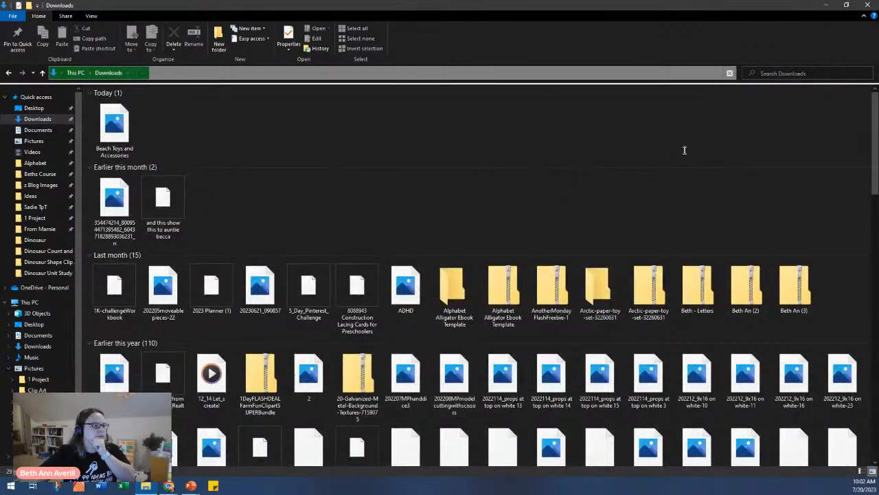
pyautogui.click(768, 72)
pyautogui.write('mis')
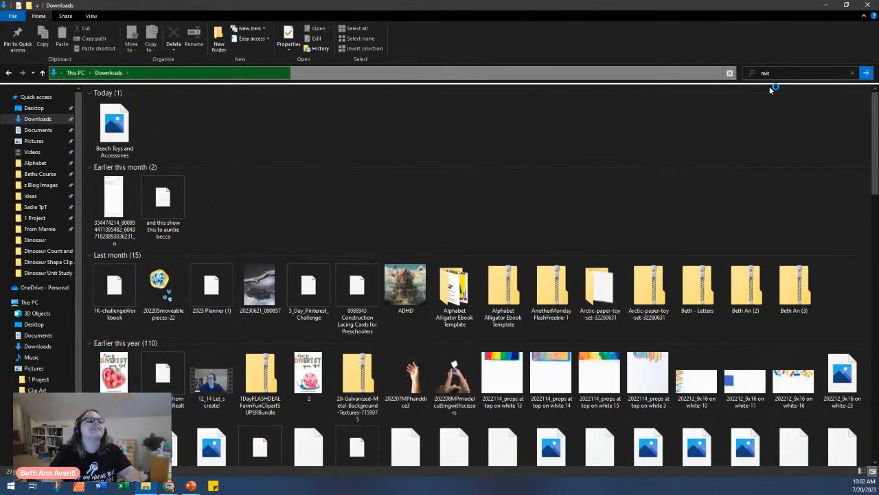
pyautogui.write('mat')
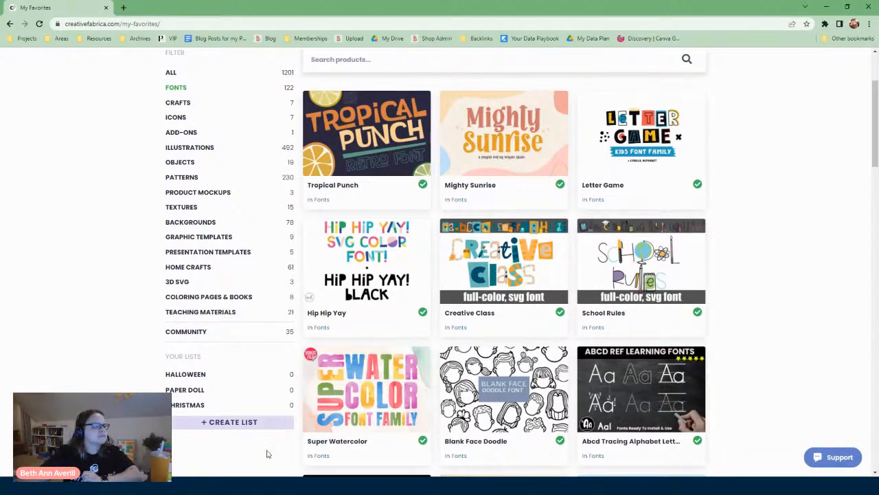
# - Return to Creative Fabrica and search the whole site for kitaleigh
pyautogui.scroll(2, 453, 391)
pyautogui.moveTo(380, 235)
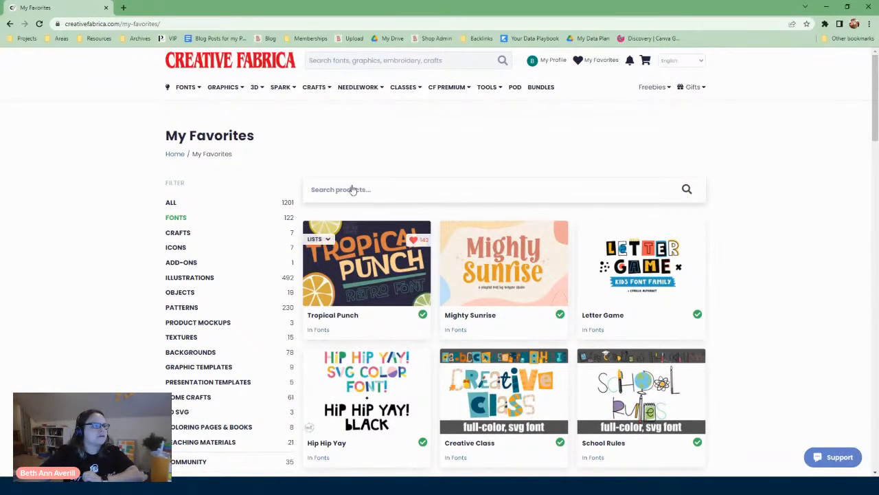
pyautogui.click(323, 62)
pyautogui.write('kital')
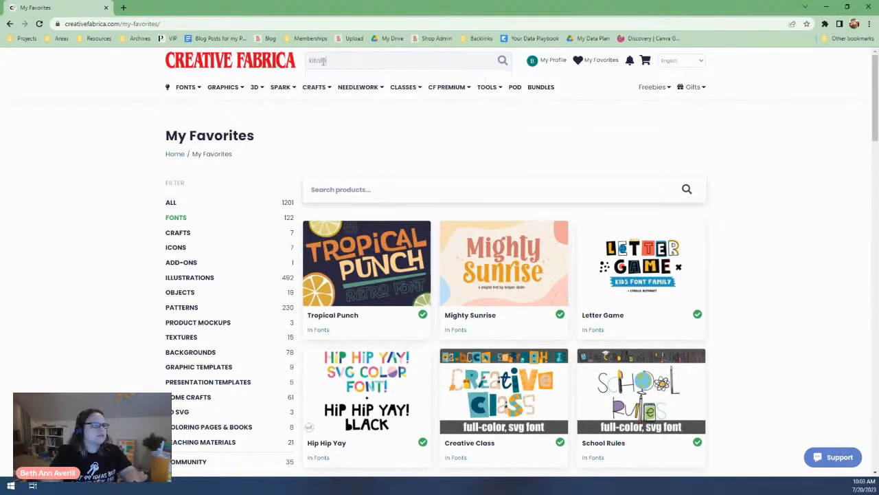
pyautogui.press('BackSpace')
pyautogui.write('l')
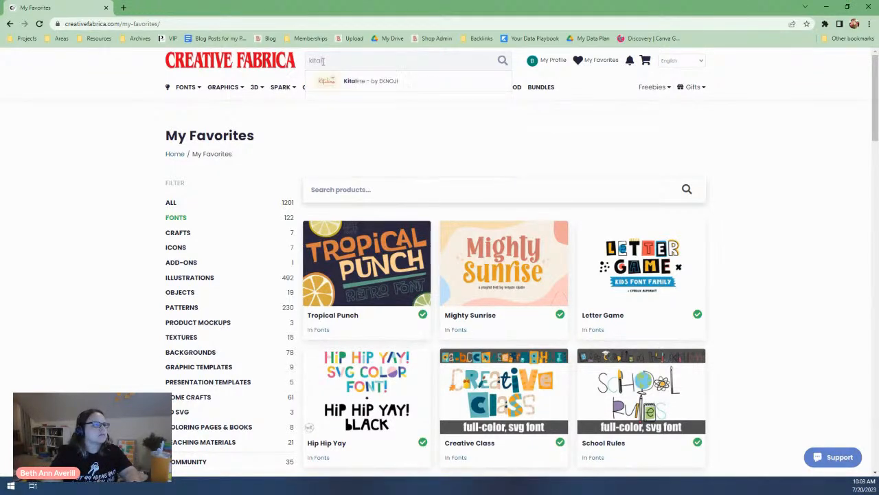
pyautogui.write('eigh')
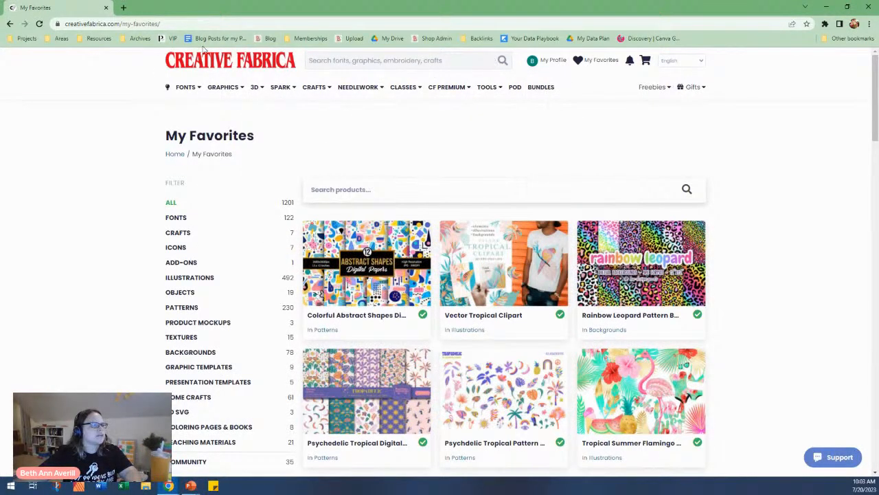
# - Open the full list of followed designers from My Favorite Designers and look through its first page
pyautogui.moveTo(547, 60)
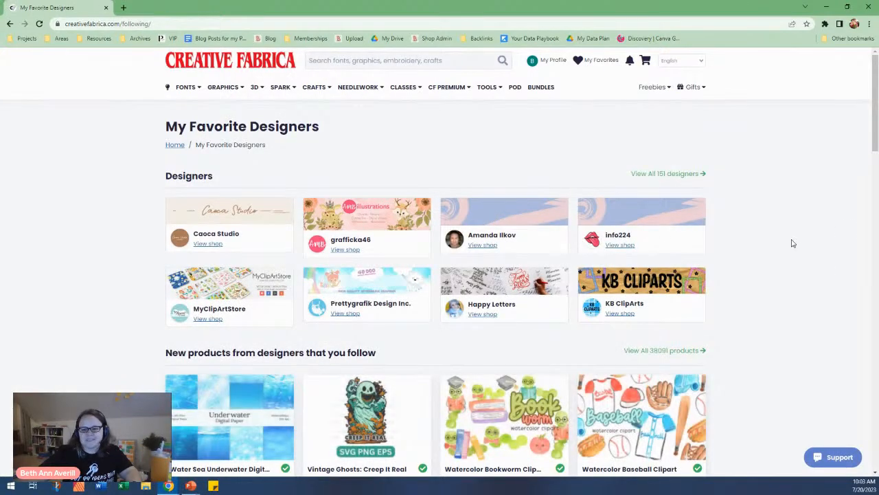
pyautogui.scroll(-1, 735, 241)
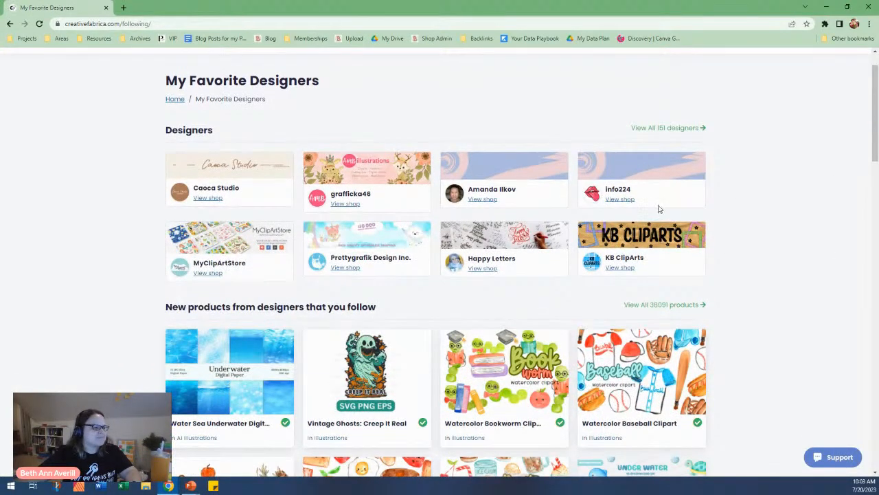
pyautogui.scroll(-3, 694, 165)
pyautogui.scroll(3, 687, 137)
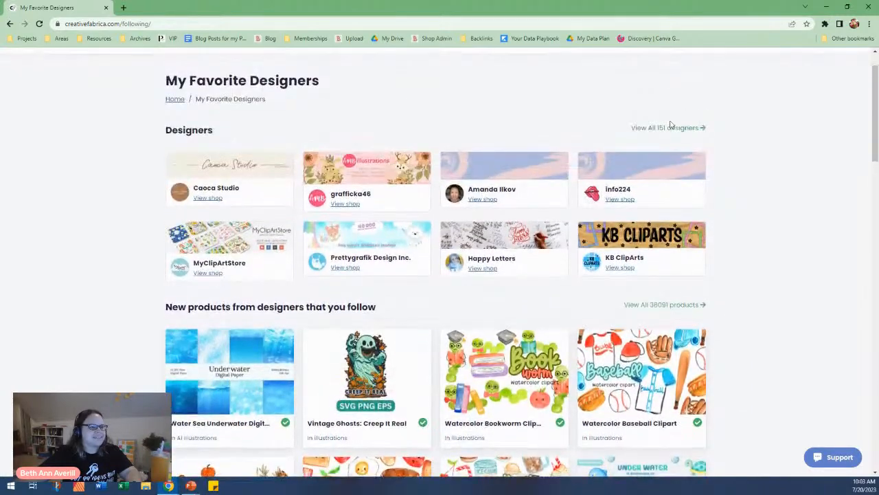
pyautogui.click(670, 129)
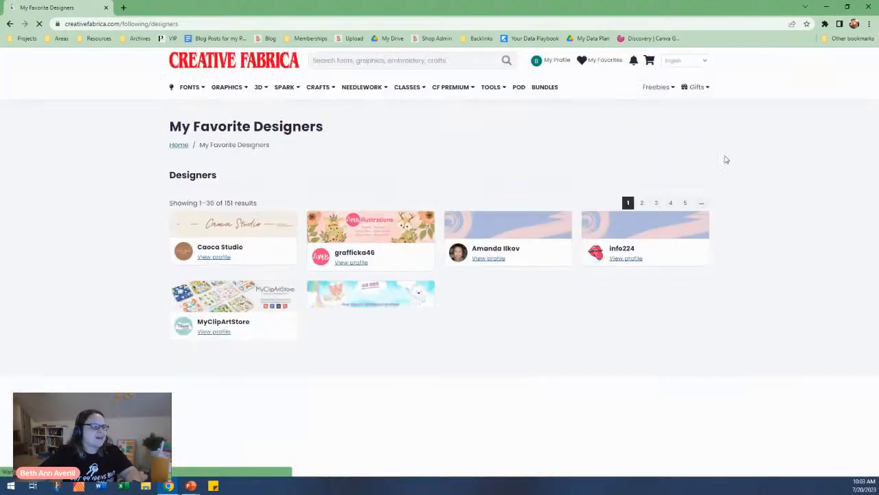
pyautogui.scroll(-5, 751, 246)
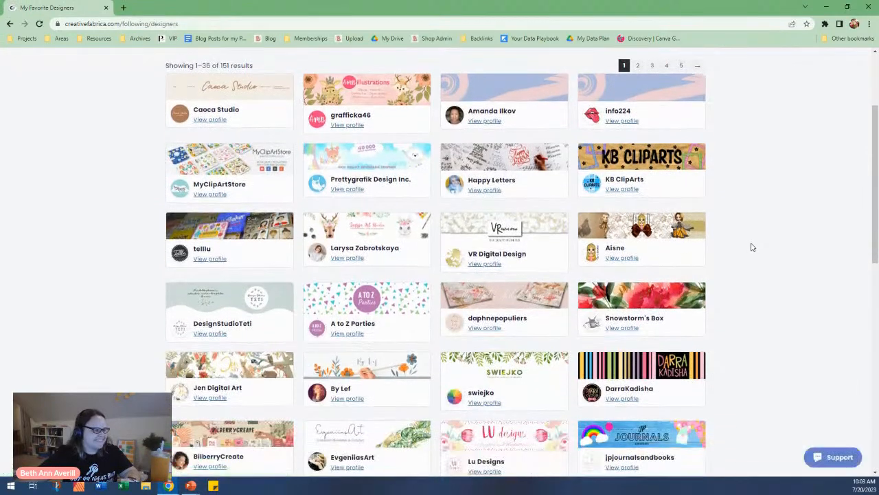
pyautogui.scroll(-1, 751, 247)
pyautogui.scroll(-2, 751, 247)
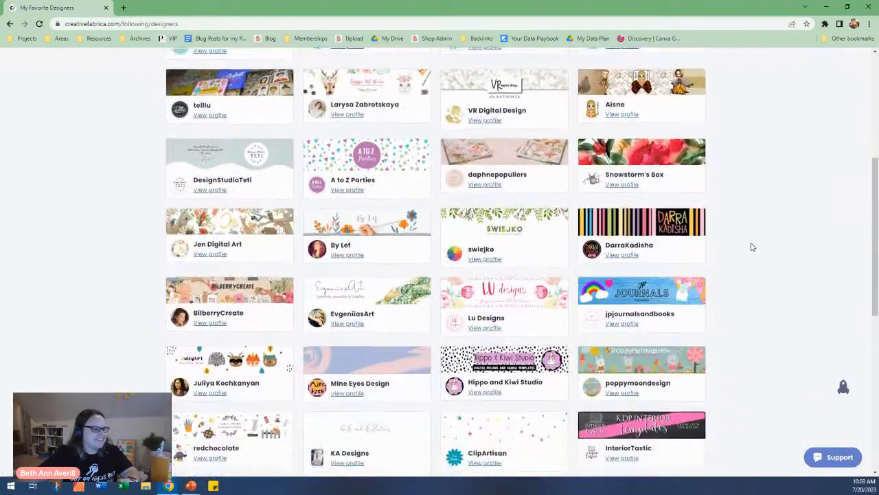
pyautogui.scroll(-3, 751, 247)
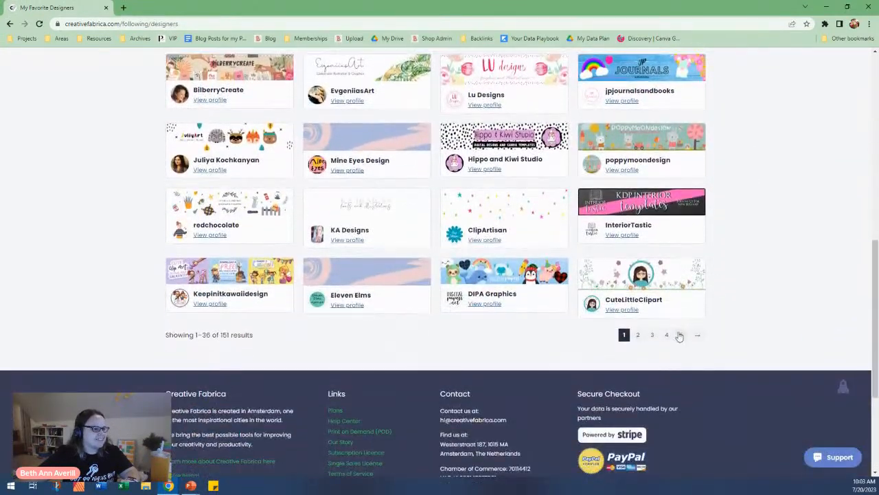
# - Look through page 2 of the favorite designers list
pyautogui.click(682, 336)
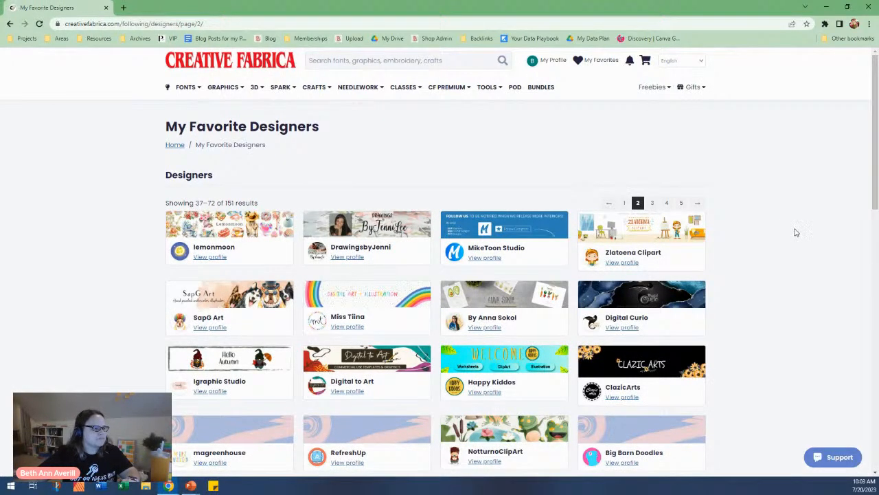
pyautogui.scroll(-4, 796, 232)
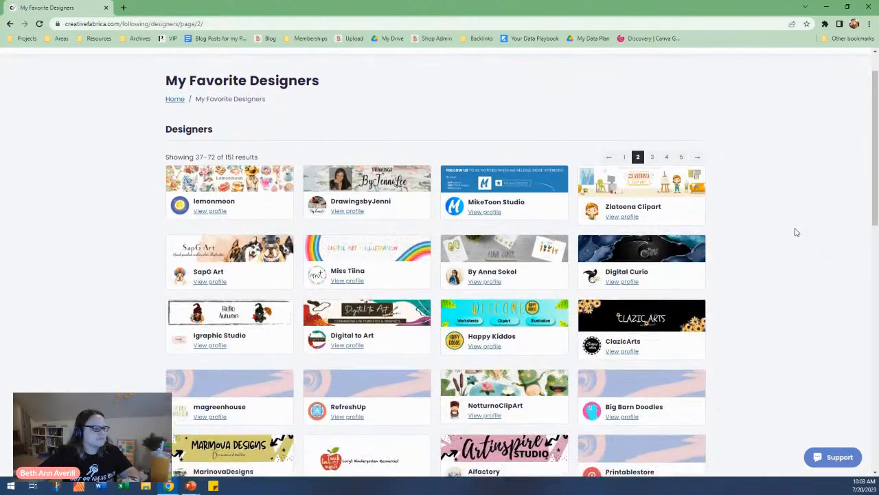
pyautogui.scroll(-4, 796, 232)
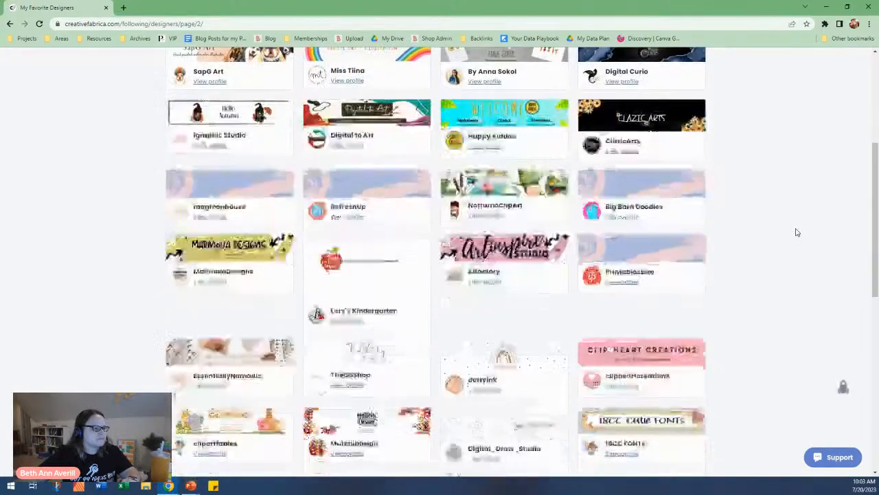
pyautogui.scroll(-3, 789, 238)
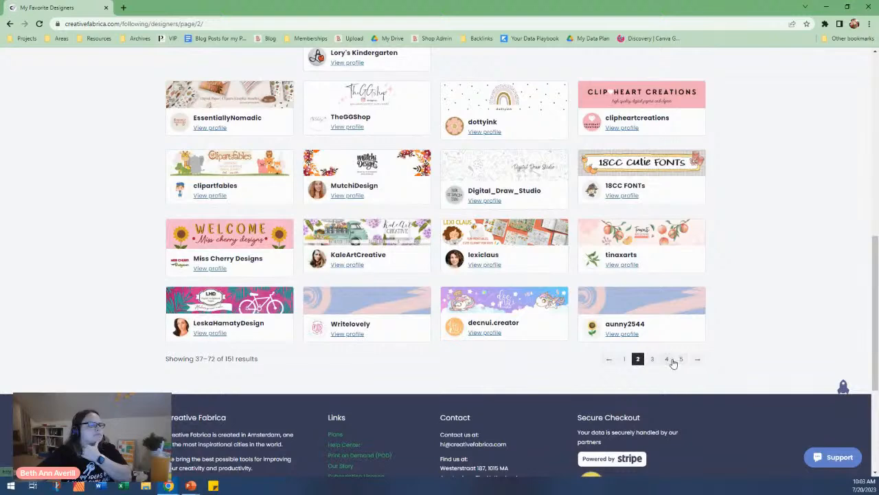
# - Look through the designer shops on page 4 of the favorite designers list
pyautogui.click(668, 359)
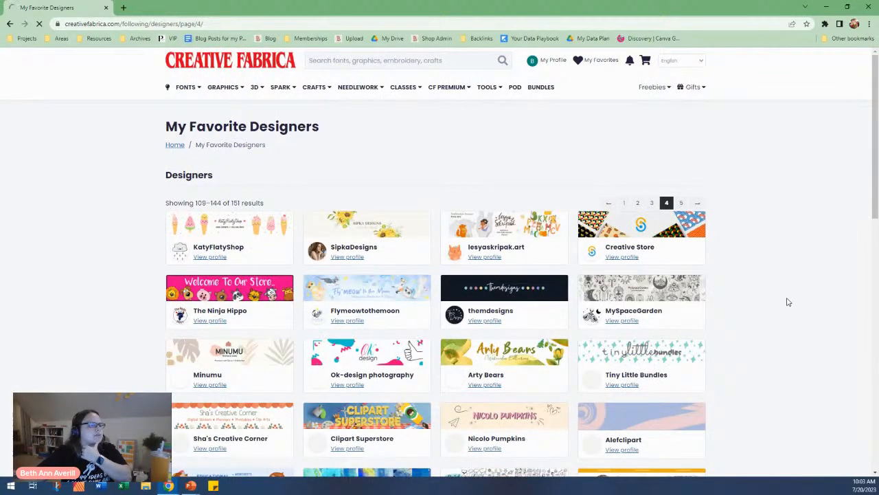
pyautogui.scroll(-3, 787, 302)
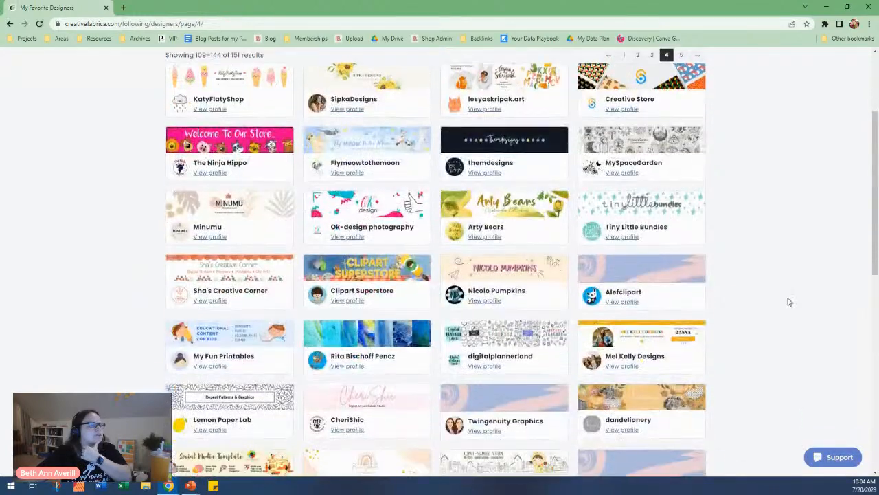
pyautogui.scroll(-1, 788, 302)
pyautogui.scroll(-1, 788, 302)
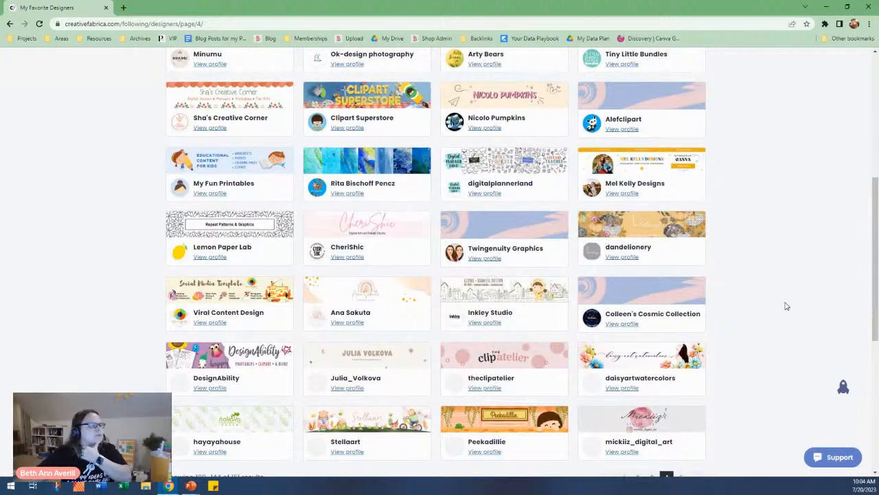
pyautogui.scroll(-1, 787, 306)
pyautogui.scroll(-1, 783, 305)
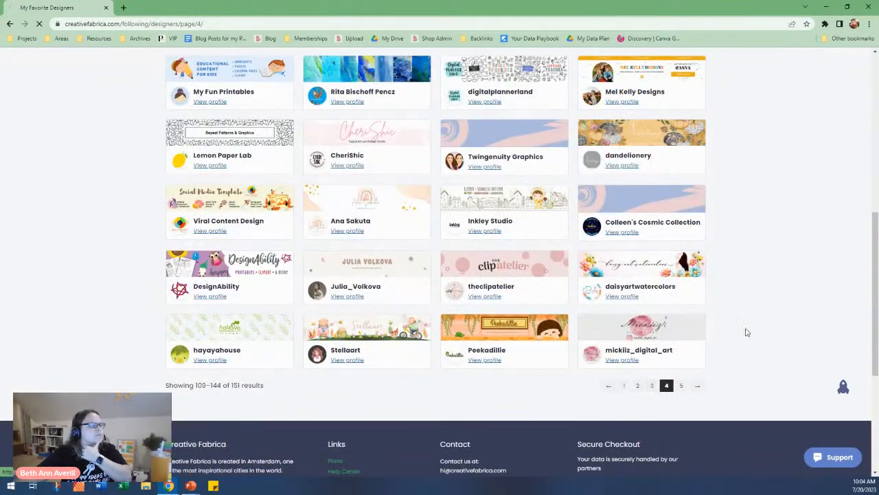
# - Examine page 3 of the favorite designers list and return to the My Favorites page
pyautogui.scroll(-1, 772, 301)
pyautogui.scroll(-1, 772, 300)
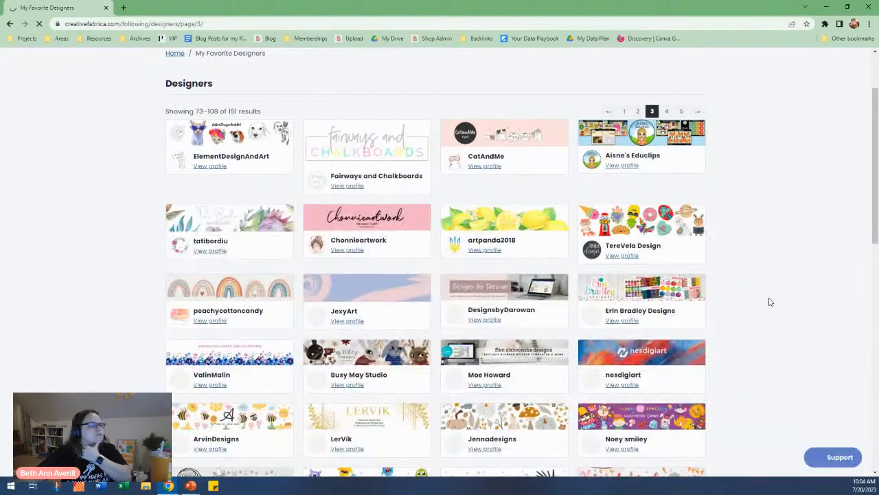
pyautogui.scroll(-1, 771, 301)
pyautogui.scroll(-1, 770, 302)
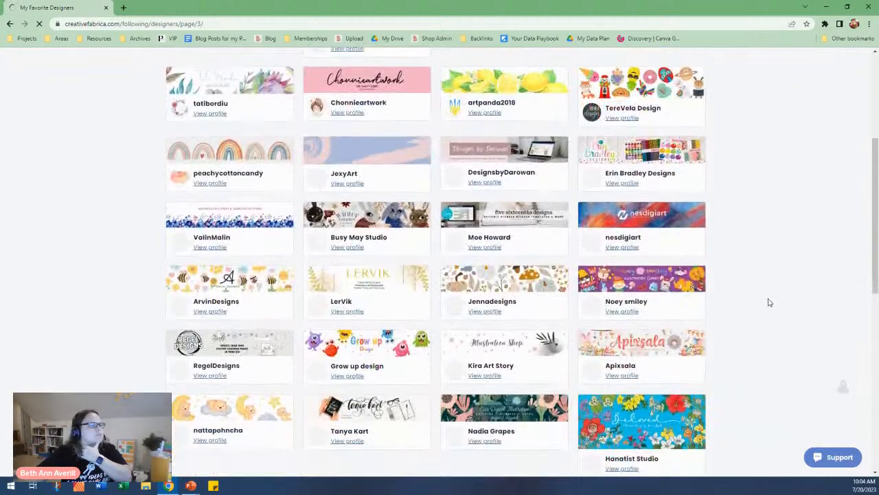
pyautogui.scroll(-3, 769, 302)
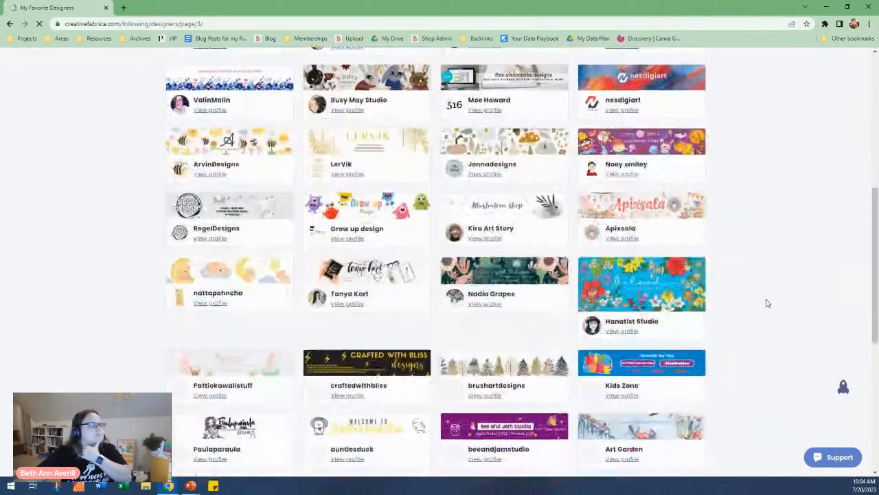
pyautogui.scroll(-2, 767, 303)
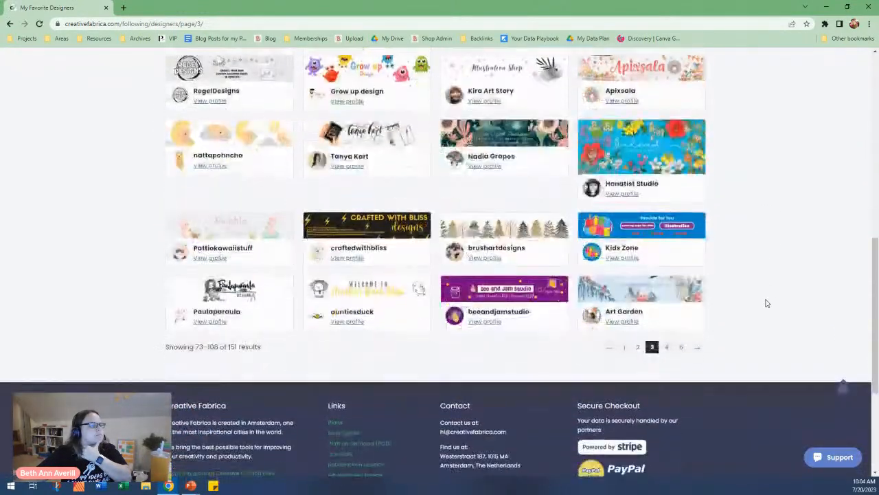
pyautogui.scroll(5, 764, 305)
pyautogui.scroll(3, 764, 305)
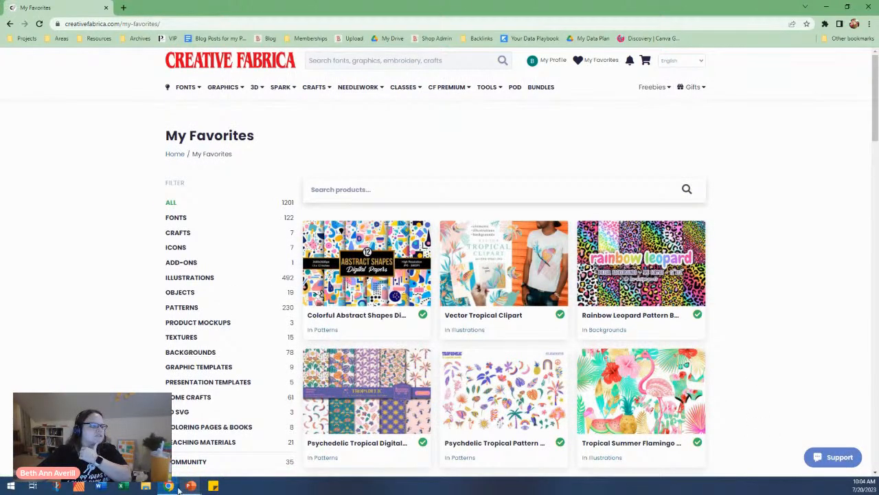
# - Switch to PowerPoint and preview the installed KL fonts on the Aa letters of the apple poster without applying one
pyautogui.moveTo(193, 487)
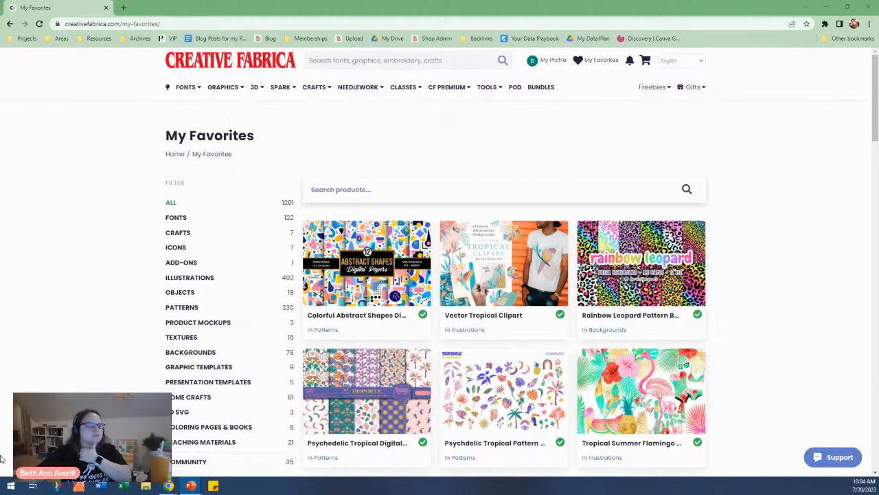
pyautogui.click(213, 443)
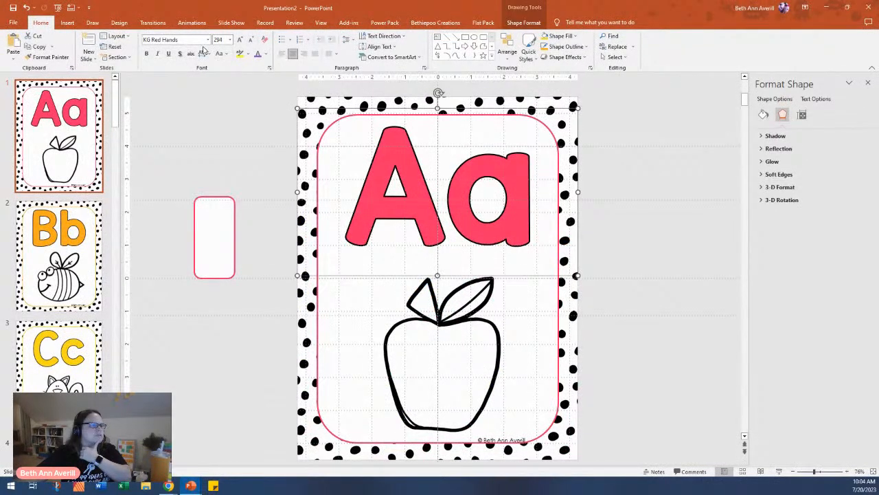
pyautogui.click(208, 41)
pyautogui.moveTo(267, 67); pyautogui.dragTo(260, 187)
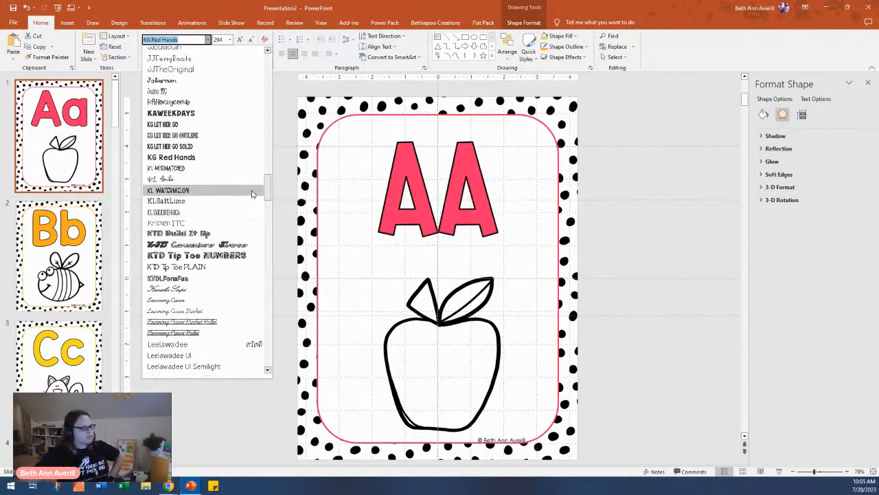
pyautogui.moveTo(267, 193)
pyautogui.mouseDown()
pyautogui.moveTo(267, 119)
pyautogui.moveTo(266, 193)
pyautogui.mouseUp()
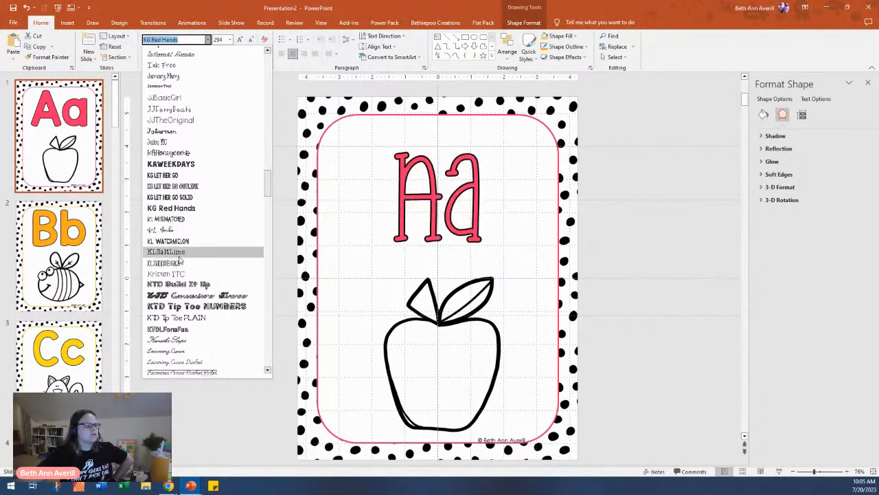
pyautogui.click(212, 422)
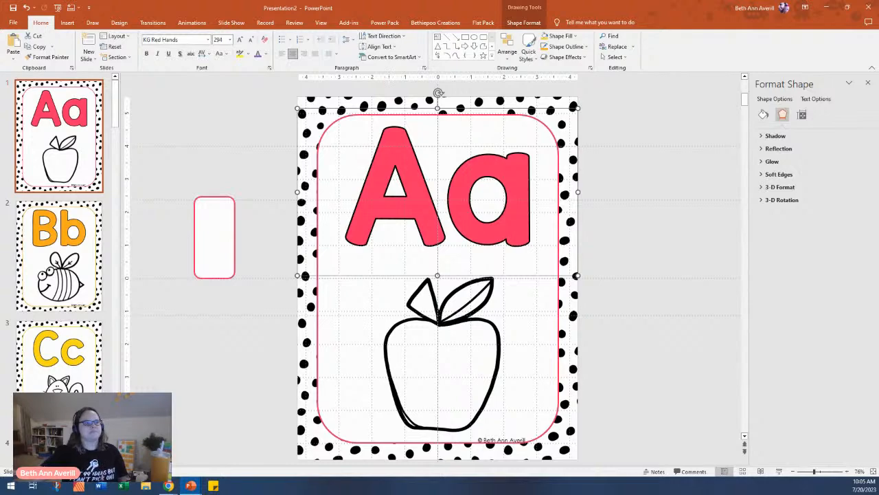
# - Look through the products in the Creative Fabrica favorites and minimize the open windows to the desktop
pyautogui.click(837, 7)
pyautogui.scroll(-9, 618, 330)
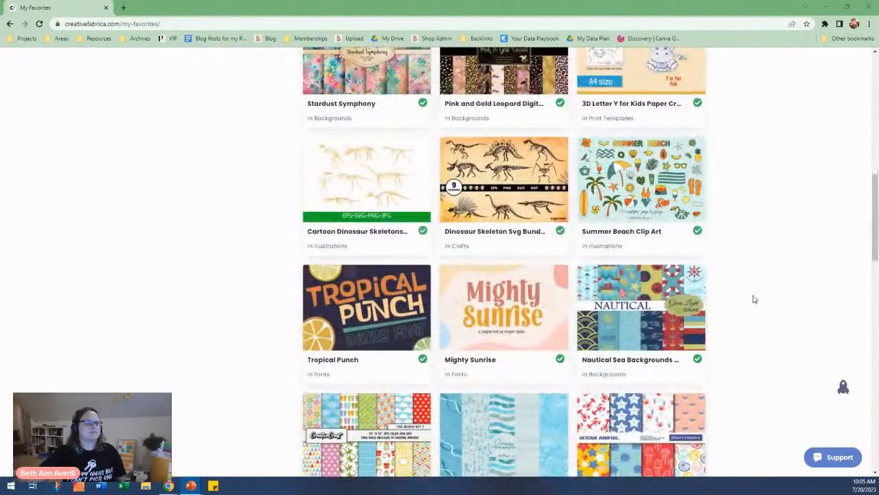
pyautogui.scroll(-1, 755, 298)
pyautogui.scroll(-6, 750, 298)
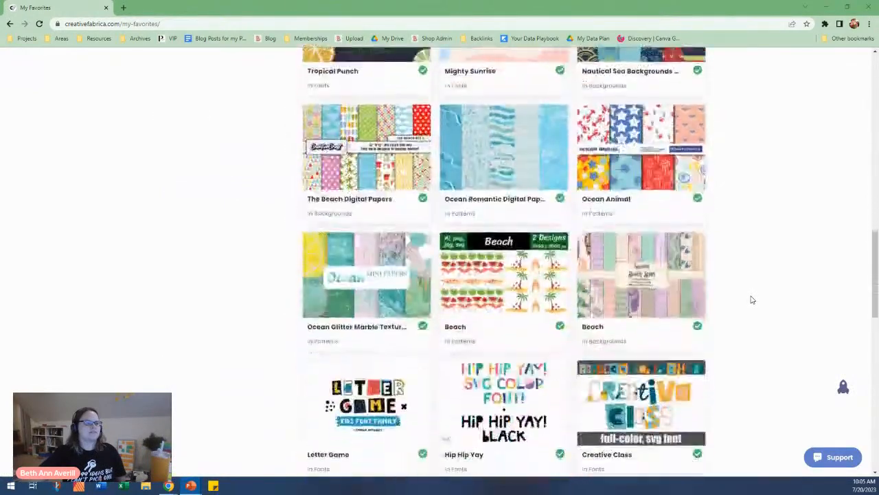
pyautogui.scroll(7, 748, 298)
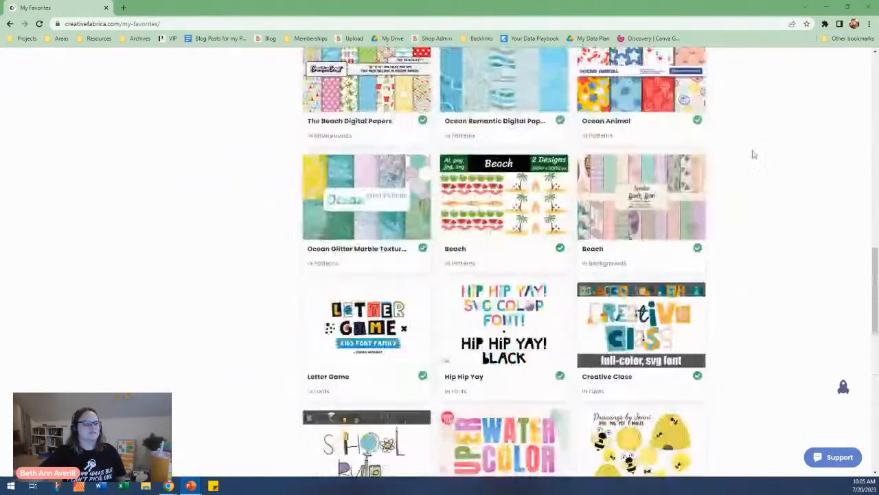
pyautogui.click(826, 7)
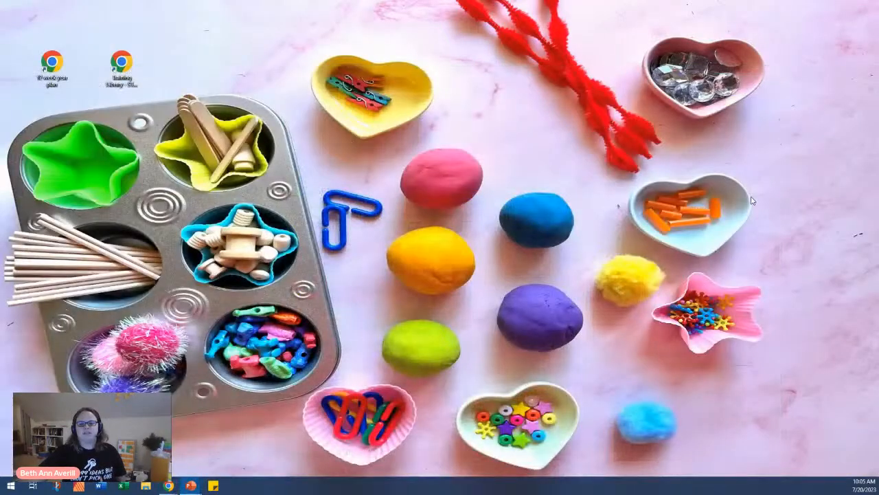